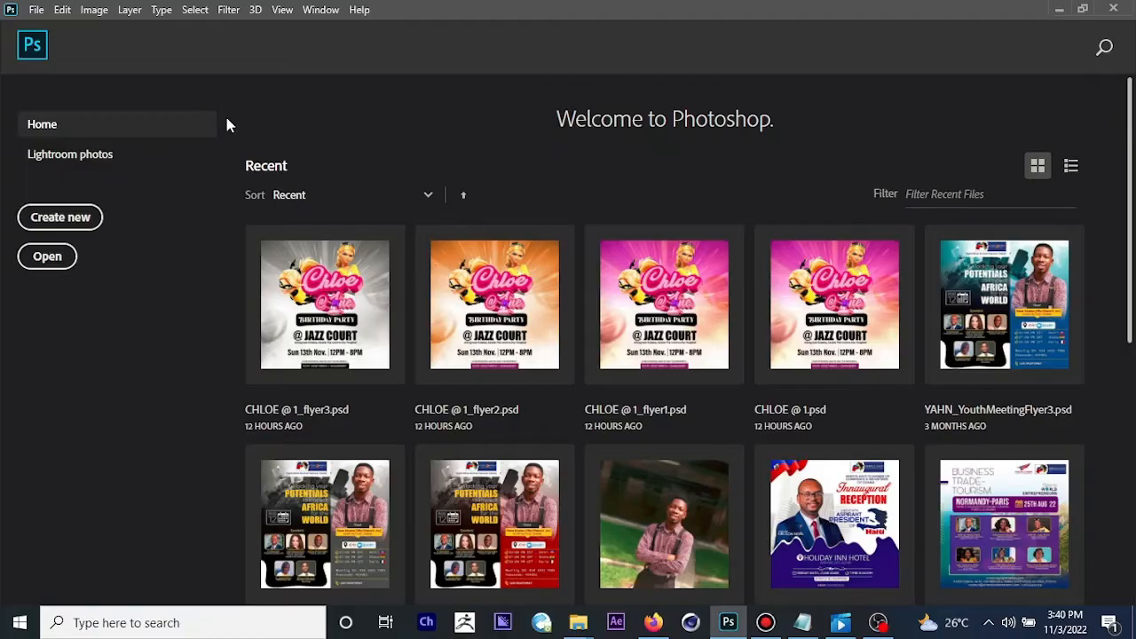
# Step: Create a 36 × 12 inch RGB document at 72 pixels/inch with a white background, named "photoshop tutorials"
pyautogui.click(82, 222)
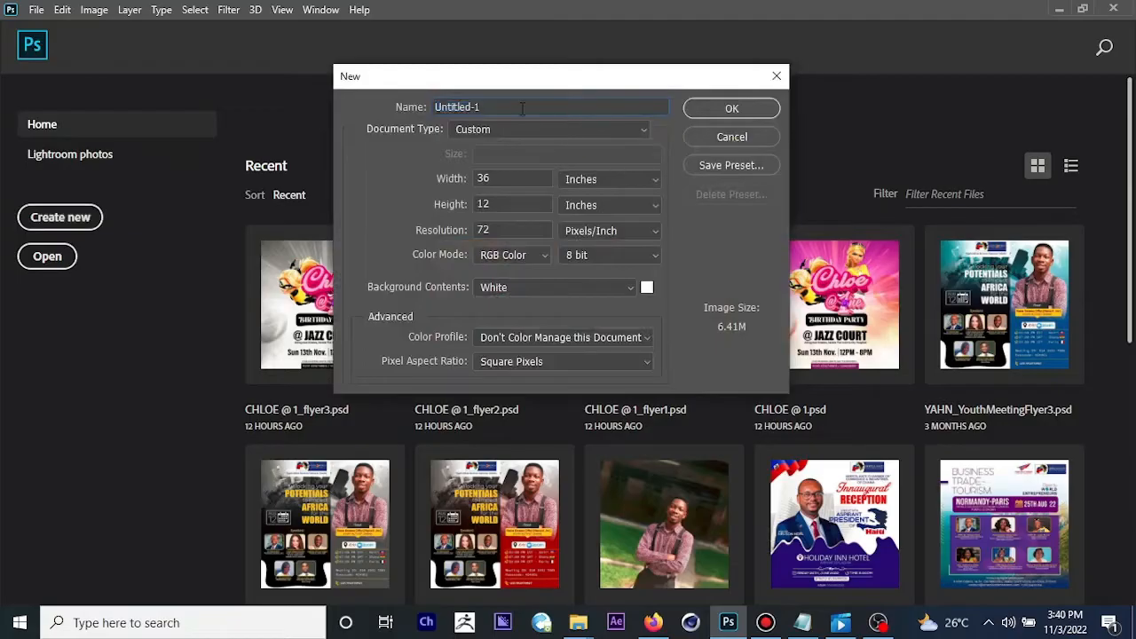
pyautogui.write('fgffd')
pyautogui.hotkey('ctrl', 'z')
pyautogui.write('photoshop tutorials')
pyautogui.click(503, 181)
pyautogui.moveTo(505, 200); pyautogui.dragTo(472, 181)
pyautogui.click(492, 179)
pyautogui.doubleClick(509, 206)
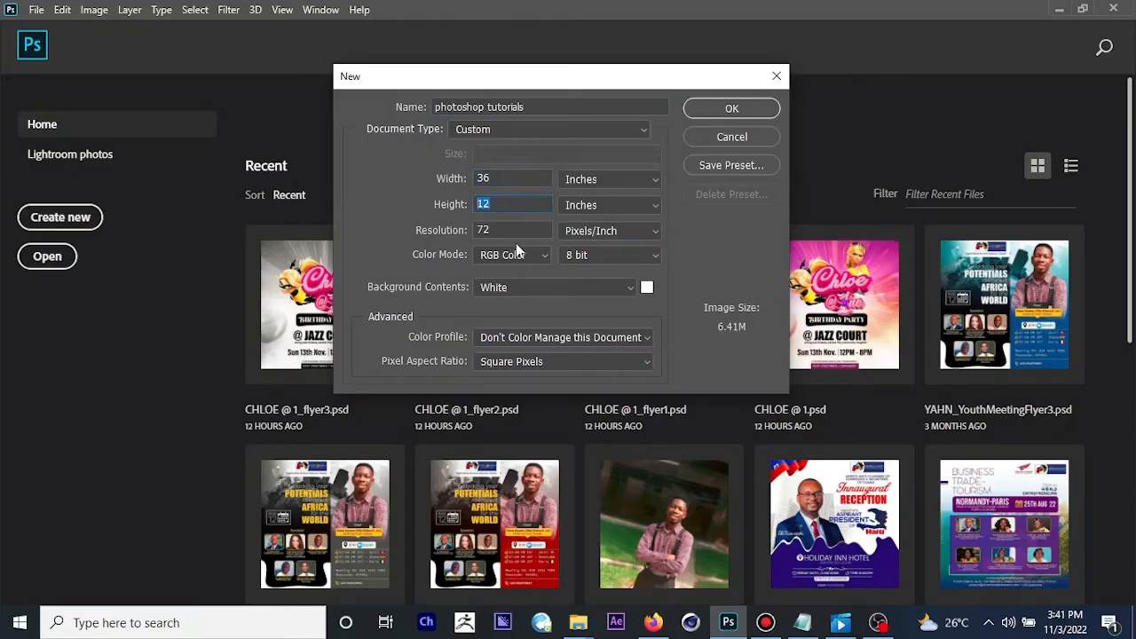
pyautogui.press('Tab')
pyautogui.click(740, 110)
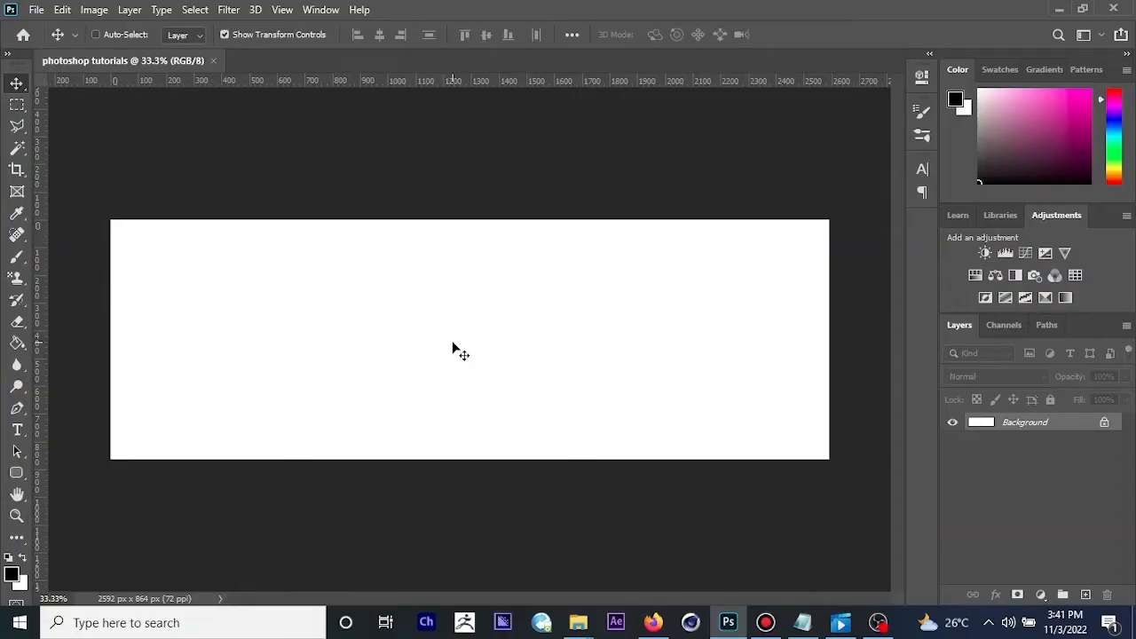
# Step: Convert the locked Background into a regular layer and rename it "bg"
pyautogui.doubleClick(1035, 424)
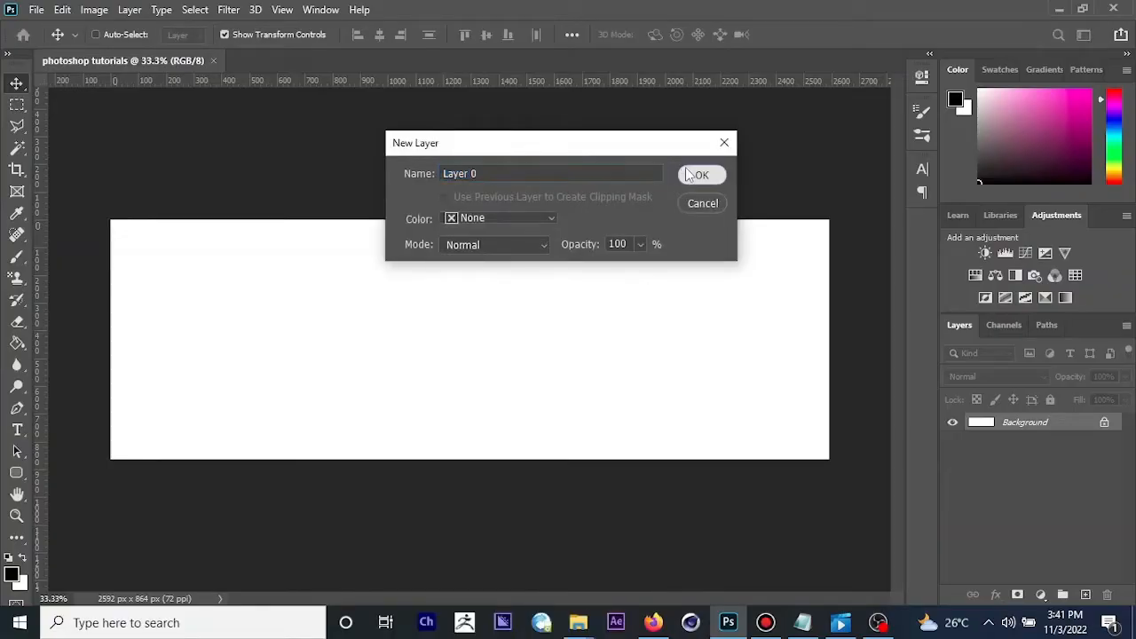
pyautogui.click(702, 175)
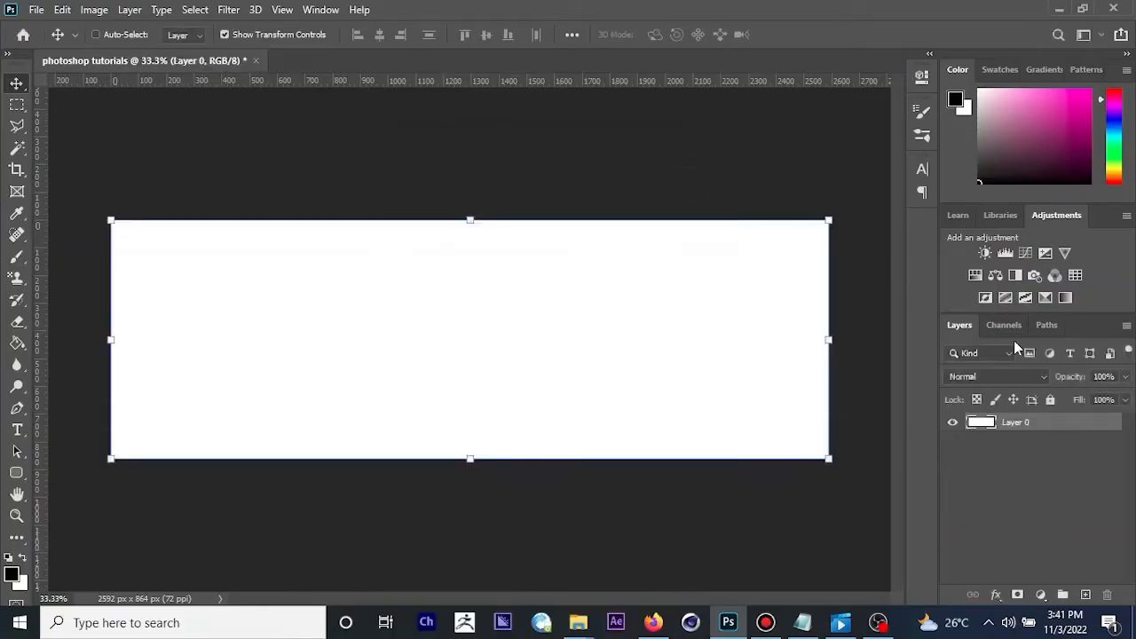
pyautogui.doubleClick(1017, 424)
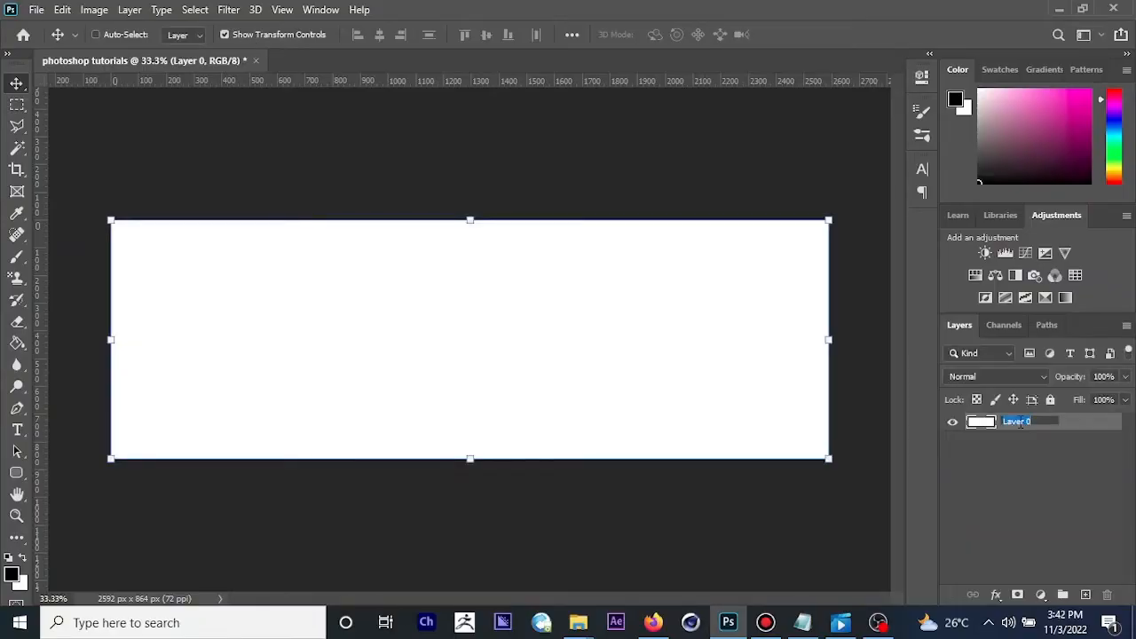
pyautogui.write('bo')
pyautogui.press('Return')
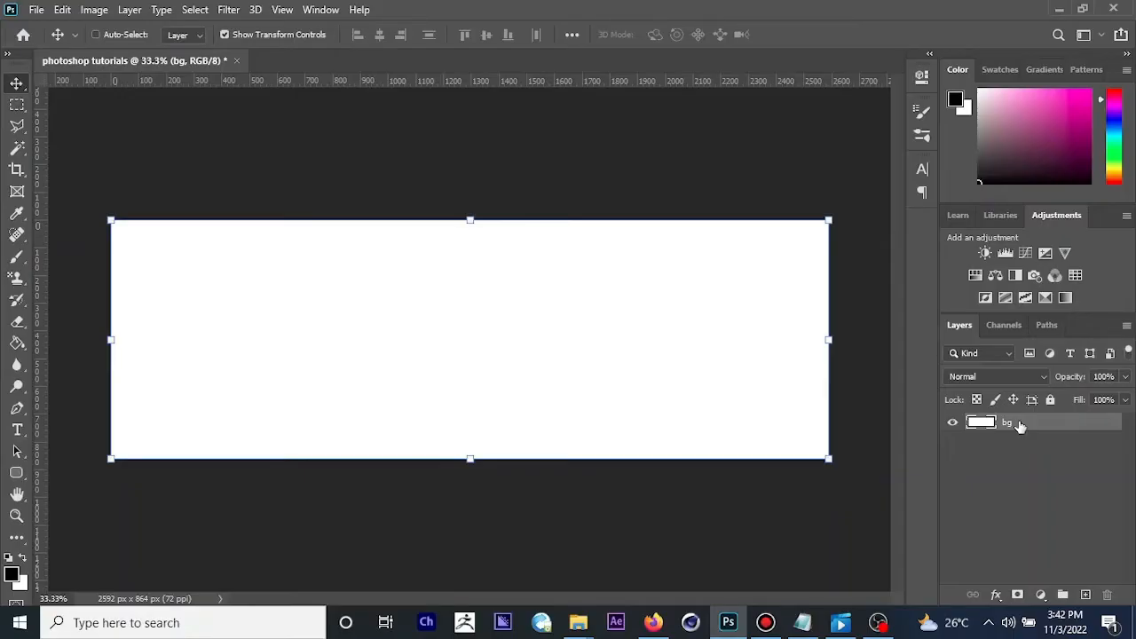
# Step: Place the image CHLOE @ 1_flyer1 from the CHLOE @ 1 folder as an embedded object on the canvas
pyautogui.click(34, 9)
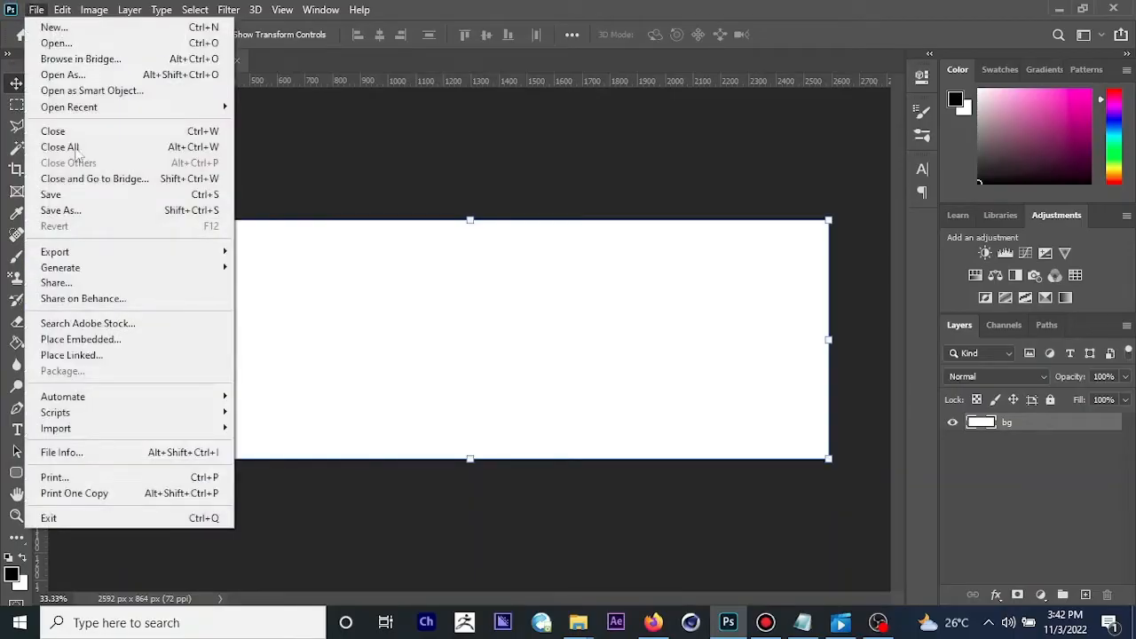
pyautogui.click(112, 339)
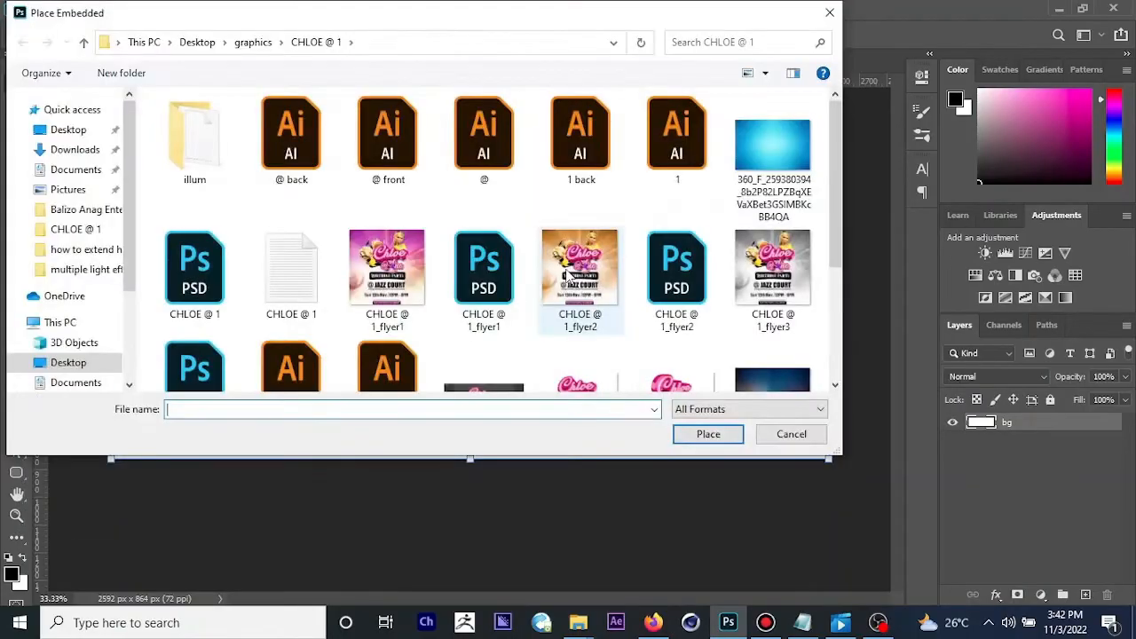
pyautogui.click(367, 282)
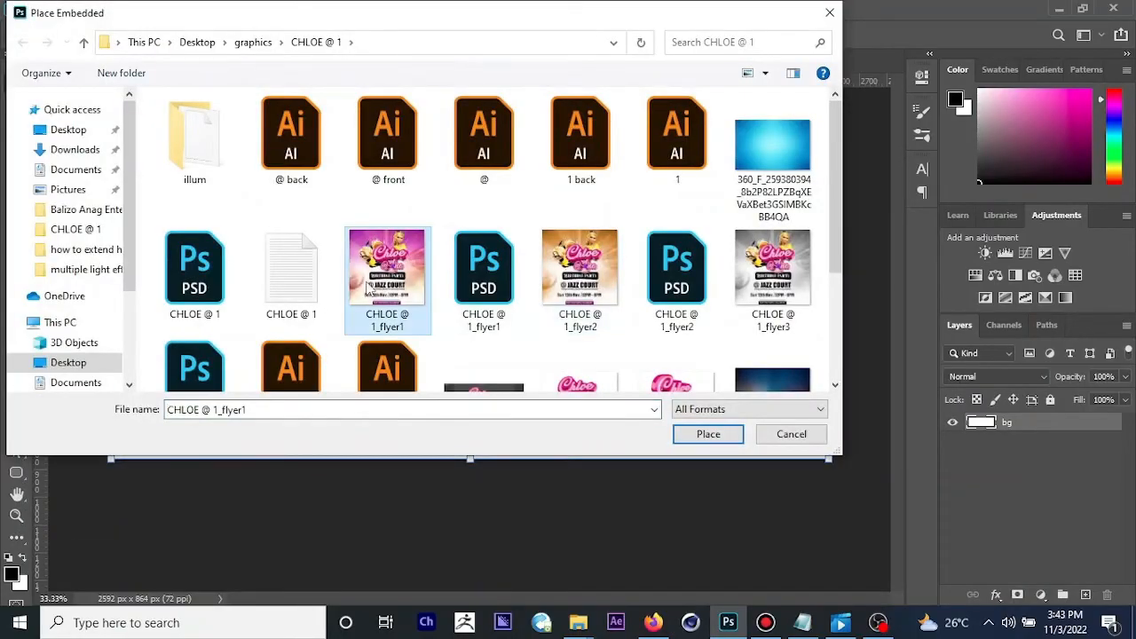
pyautogui.click(709, 434)
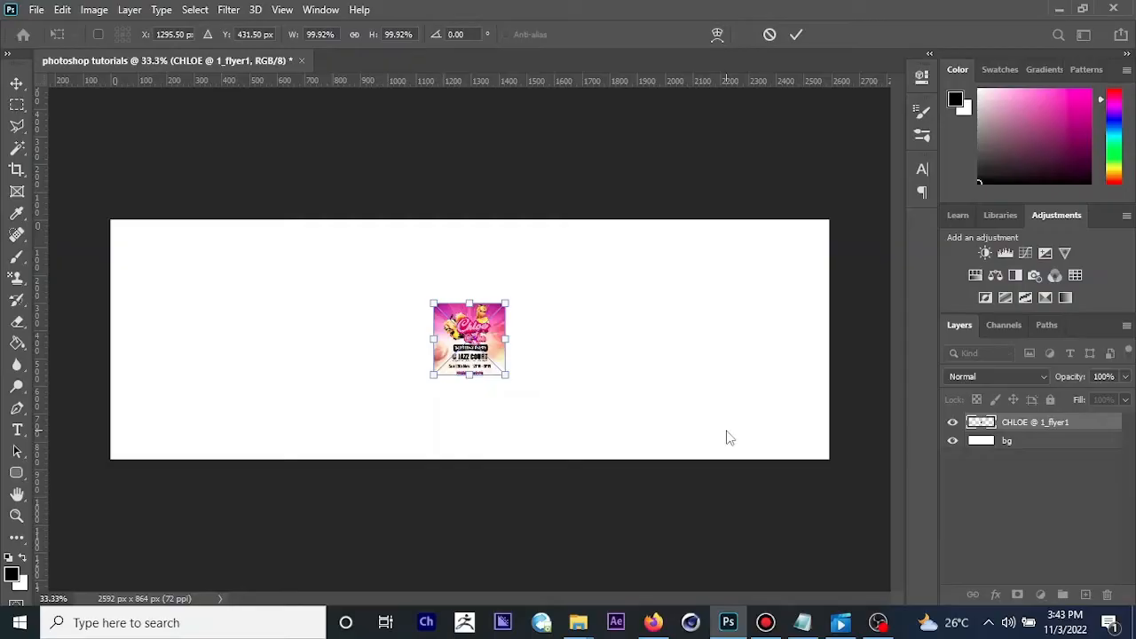
pyautogui.press('Return')
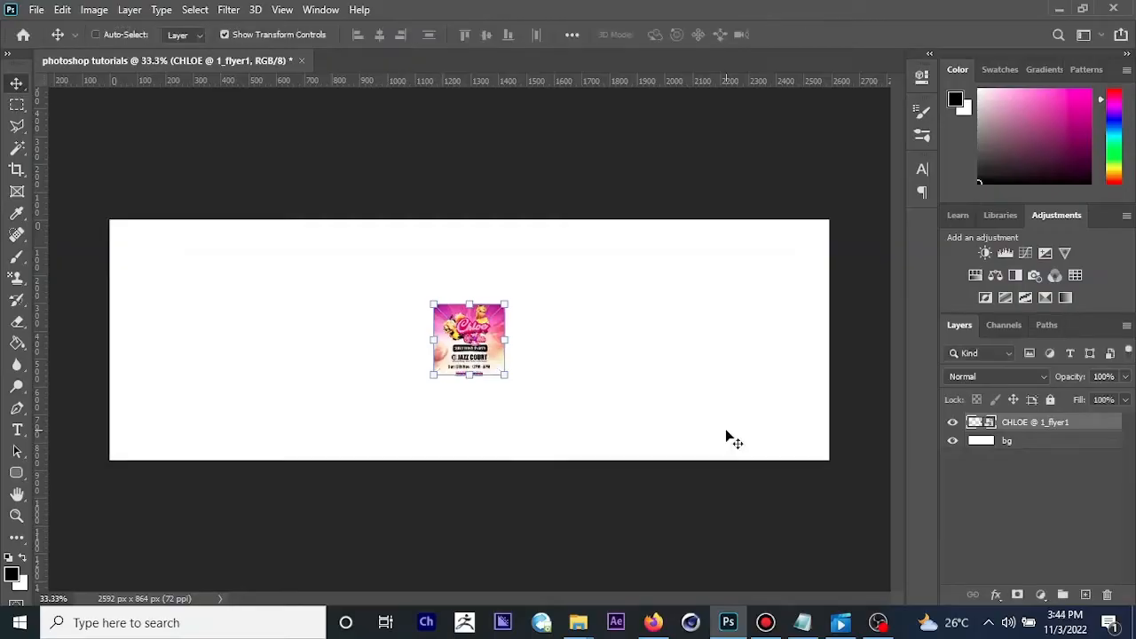
# Step: Examine the placed flyer up close and return to the view of the whole canvas
pyautogui.hotkey('ctrl', '+')
pyautogui.hotkey('ctrl', '+')
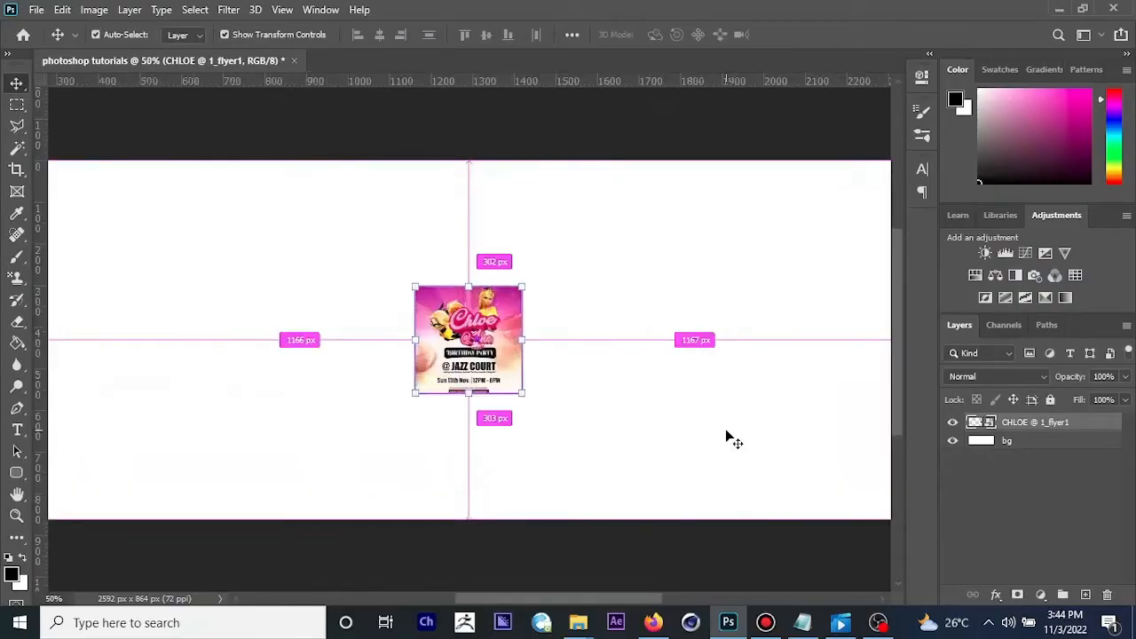
pyautogui.hotkey('ctrl', '+')
pyautogui.hotkey('ctrl', '+')
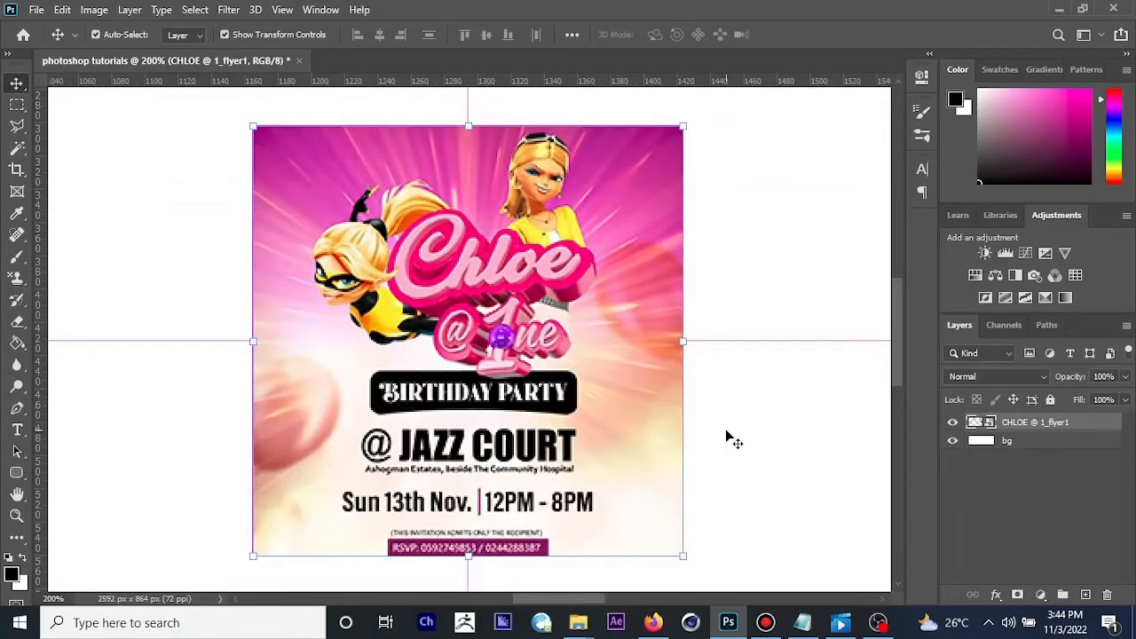
pyautogui.hotkey('ctrl', '-')
pyautogui.hotkey('ctrl', '-')
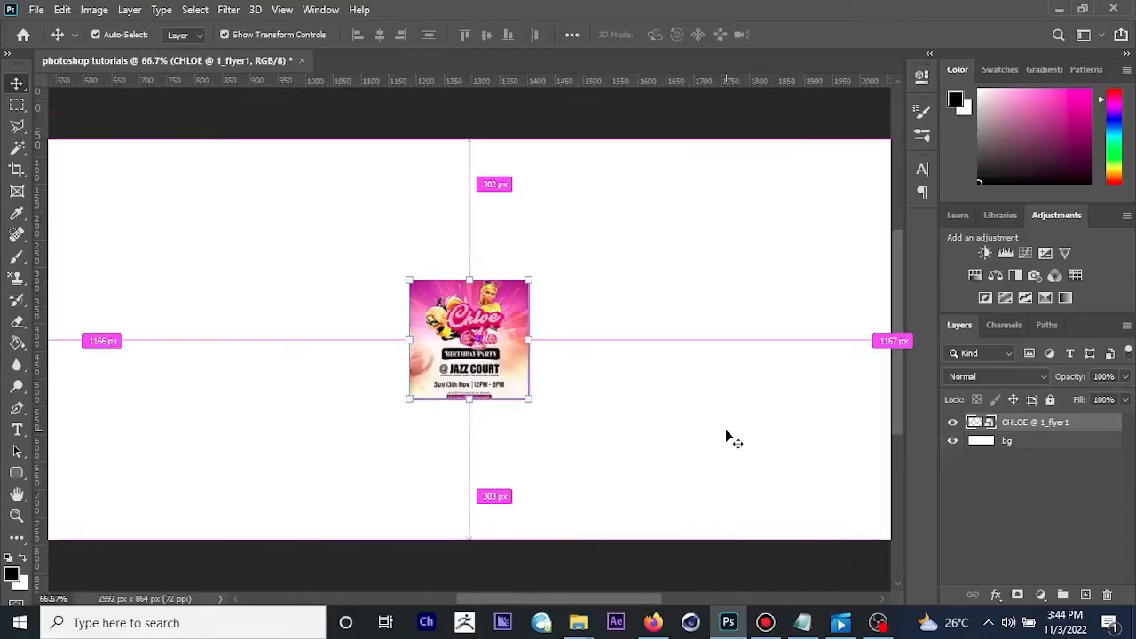
pyautogui.hotkey('ctrl', '-')
pyautogui.hotkey('ctrl', '-')
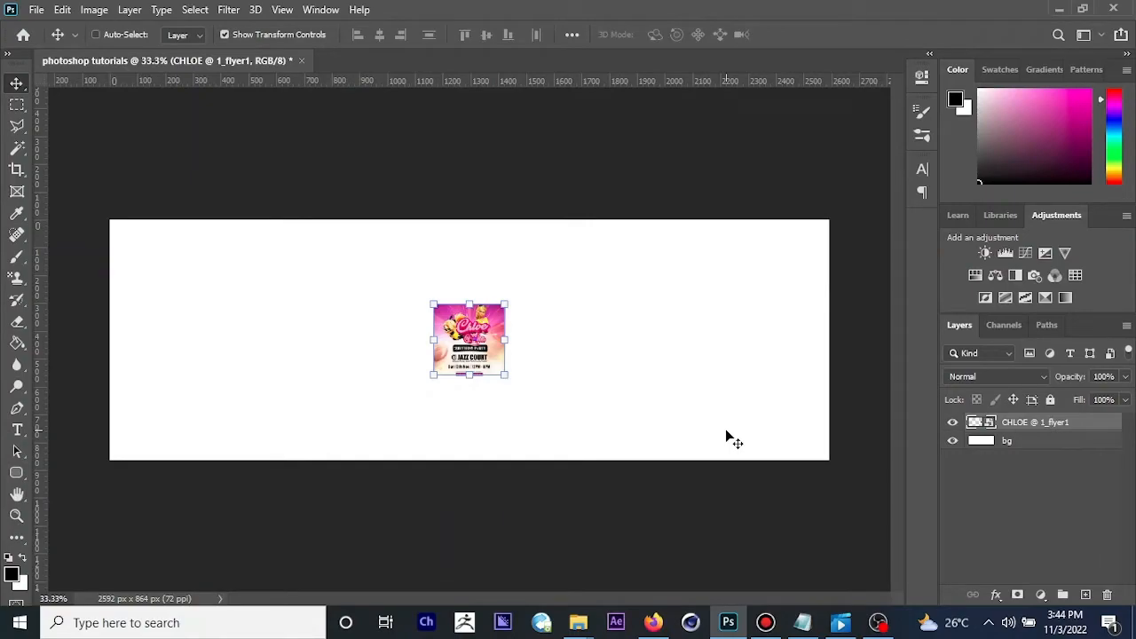
# Step: Duplicate the CHLOE @ 1_flyer1 layer four times and delete the copies again
pyautogui.click(1036, 440)
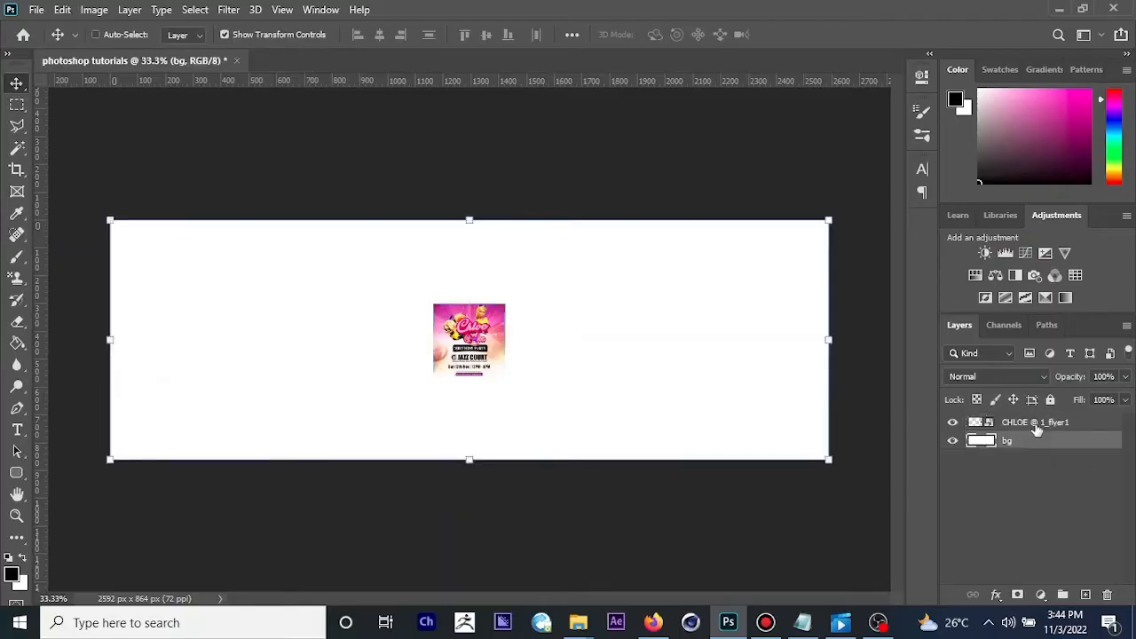
pyautogui.click(1037, 428)
pyautogui.press('ctrl')
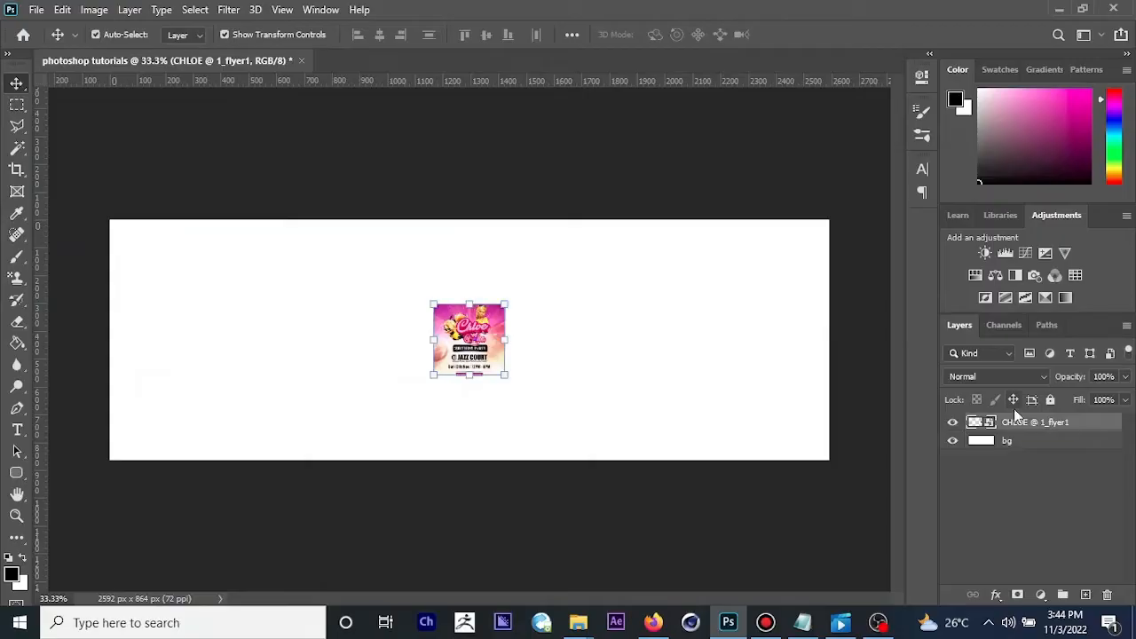
pyautogui.hotkey('ctrl', 'j')
pyautogui.hotkey('ctrl', 'j')
pyautogui.hotkey('ctrl', 'j')
pyautogui.hotkey('ctrl', 'j')
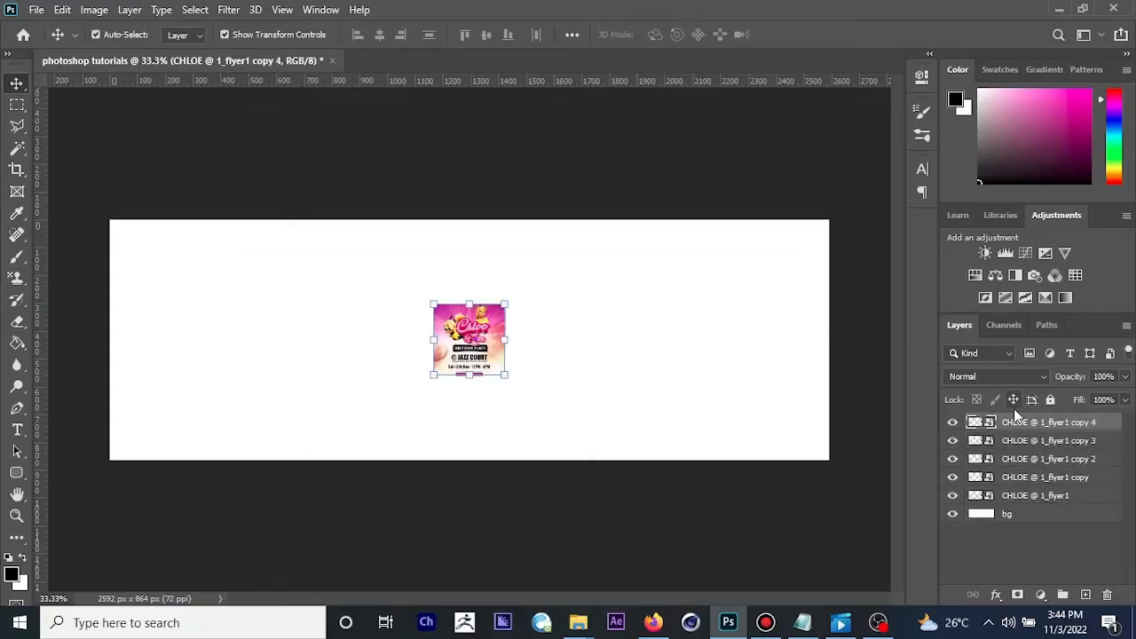
pyautogui.hotkey('ctrl', 'j')
pyautogui.press('Delete')
pyautogui.press('Delete')
pyautogui.press('Delete')
pyautogui.press('Delete')
pyautogui.press('Delete')
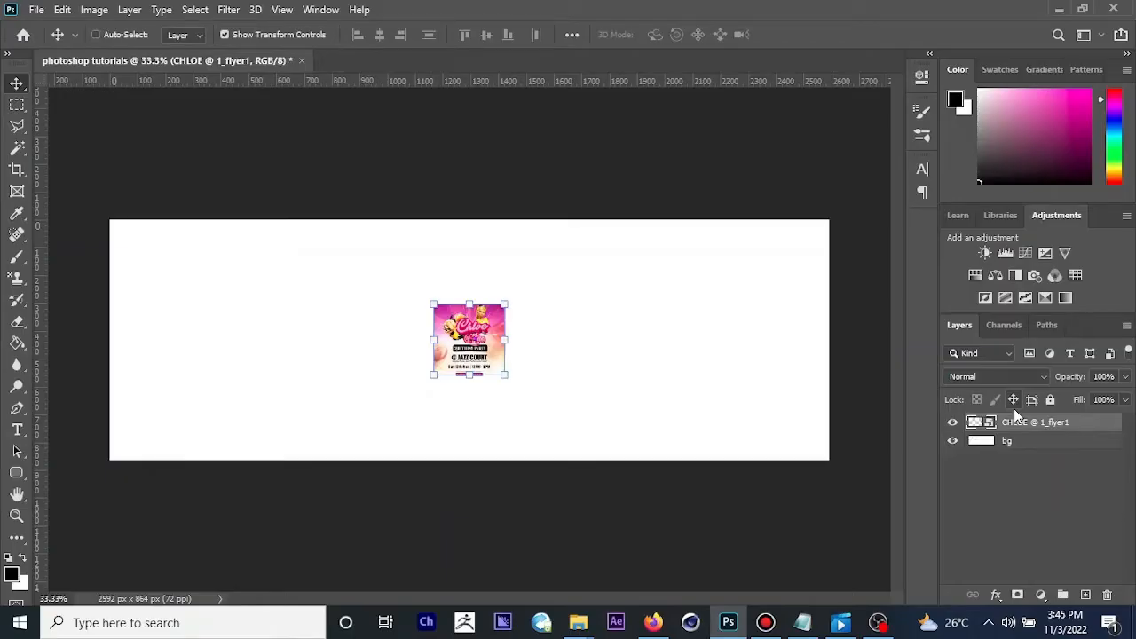
# Step: Duplicate the CHLOE @ 1_flyer1 layer four times and group all five flyer layers
pyautogui.hotkey('ctrl', 'j')
pyautogui.hotkey('ctrl', 'j')
pyautogui.hotkey('ctrl', 'j')
pyautogui.hotkey('ctrl', 'j')
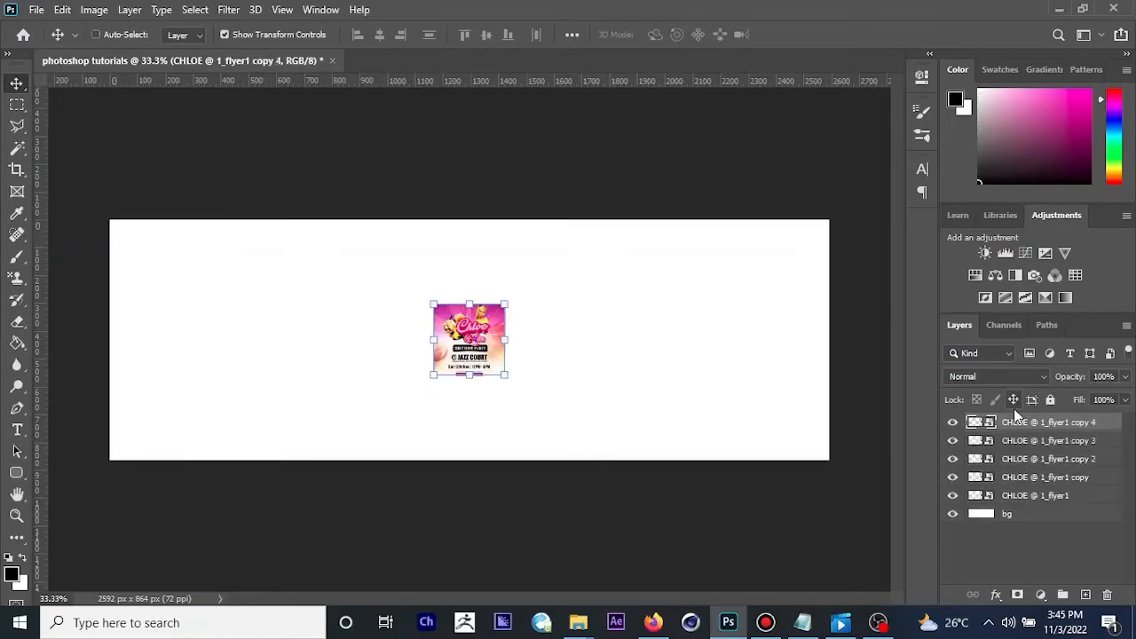
pyautogui.keyDown('shift'); pyautogui.click(1037, 499); pyautogui.keyUp('shift')
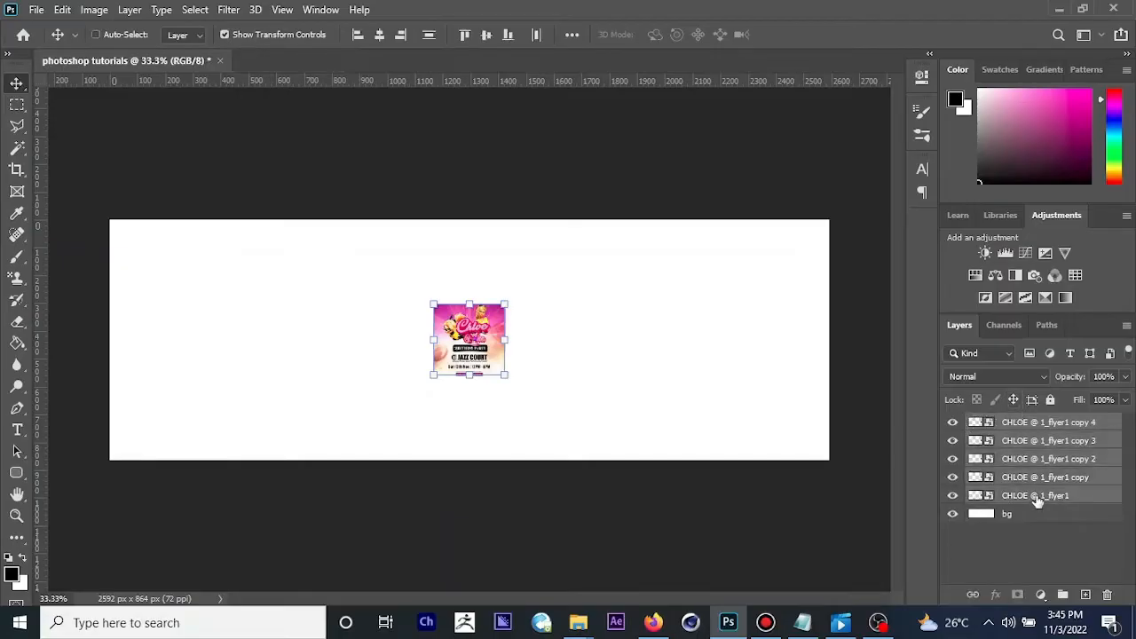
pyautogui.hotkey('ctrl', 'g')
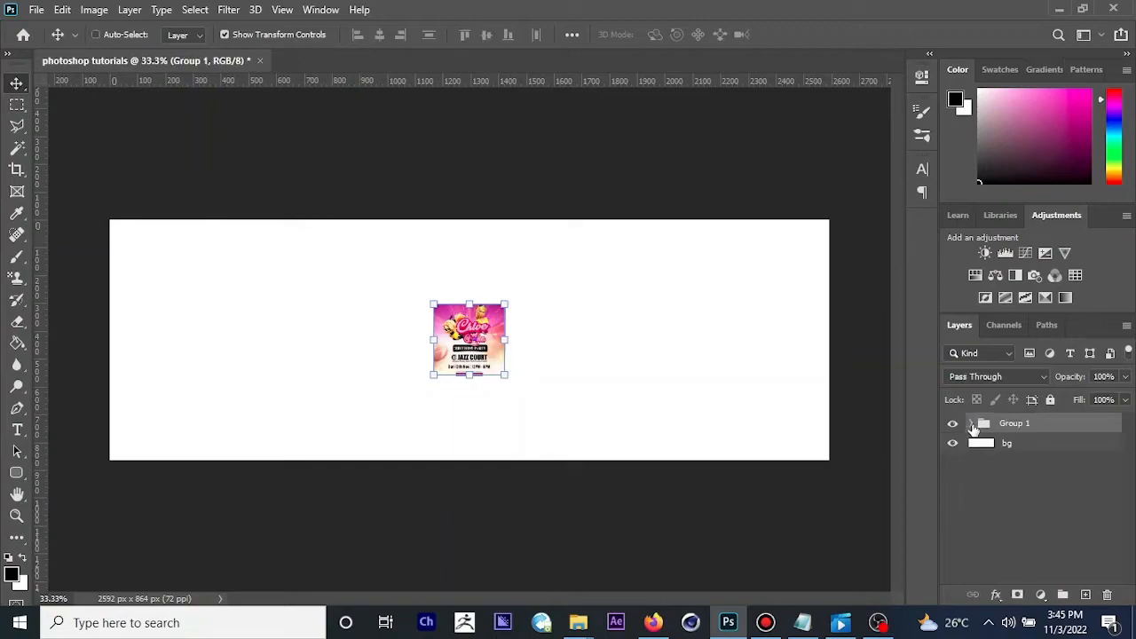
# Step: Expand the flyer group to inspect the layers inside it and collapse it again
pyautogui.click(972, 427)
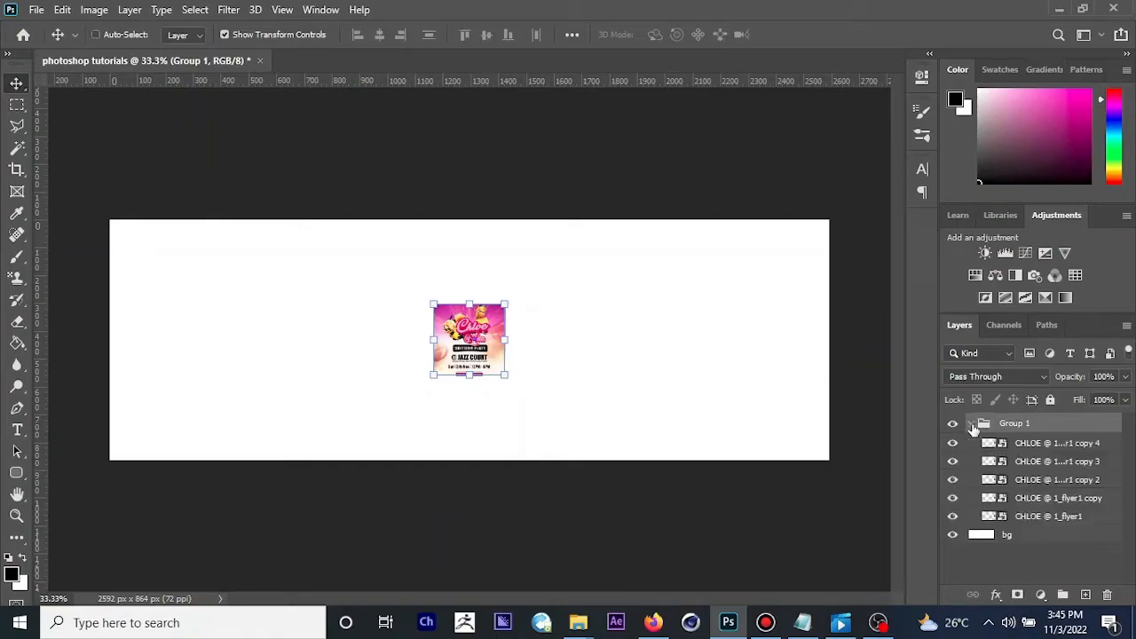
pyautogui.click(1046, 461)
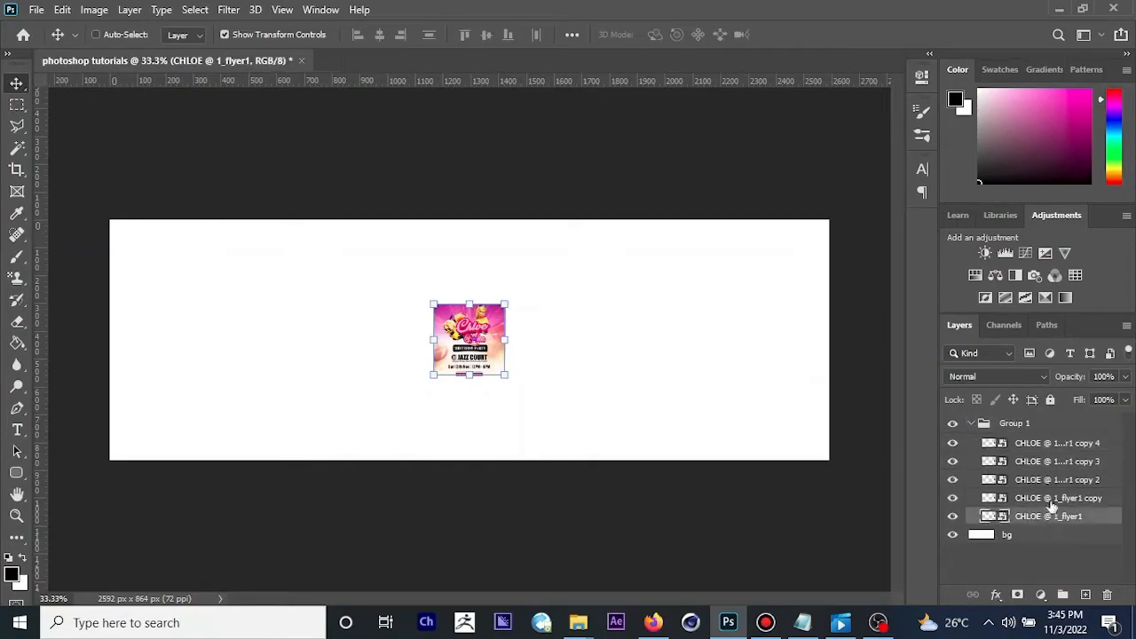
pyautogui.click(1053, 499)
pyautogui.click(1043, 449)
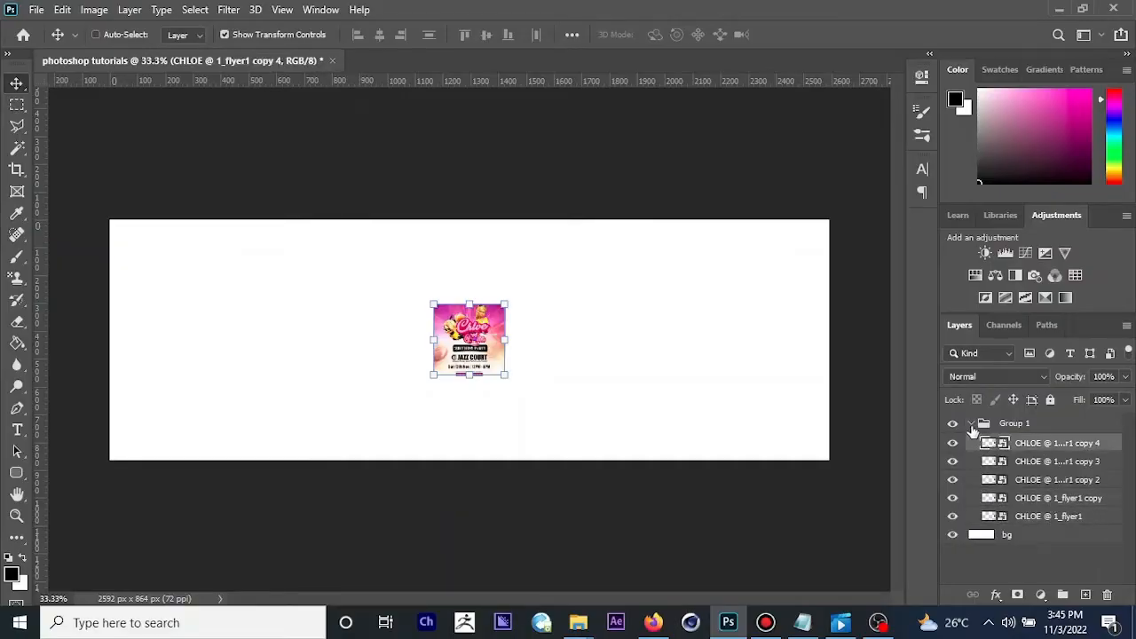
pyautogui.click(972, 426)
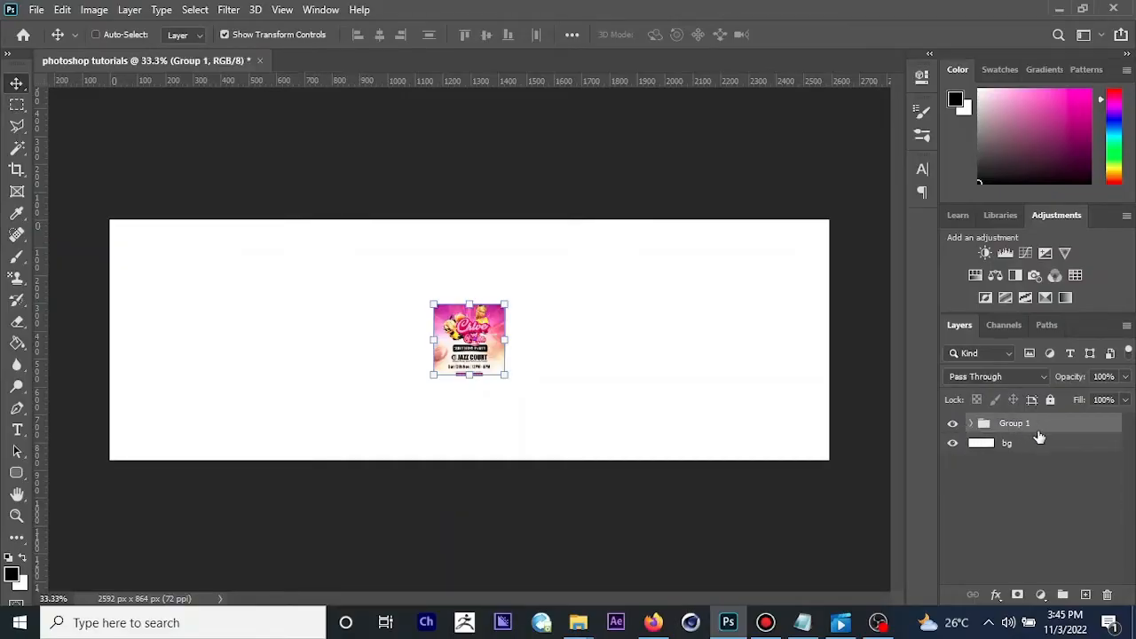
# Step: Try renaming the layer group Group 1 to "ihfafs"
pyautogui.doubleClick(1018, 425)
pyautogui.press('Return')
pyautogui.doubleClick(1013, 426)
pyautogui.write('ihfafs')
pyautogui.hotkey('ctrl', 'a')
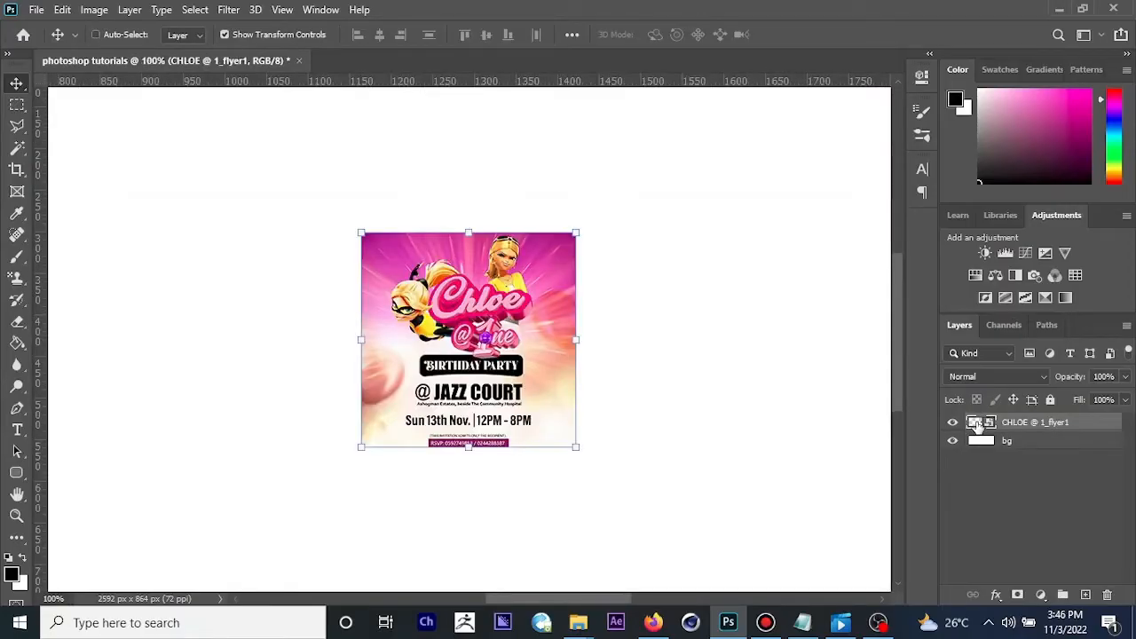
# Step: Enlarge the placed flyer proportionally to about 171% with free transform
pyautogui.click(1028, 440)
pyautogui.click(1025, 424)
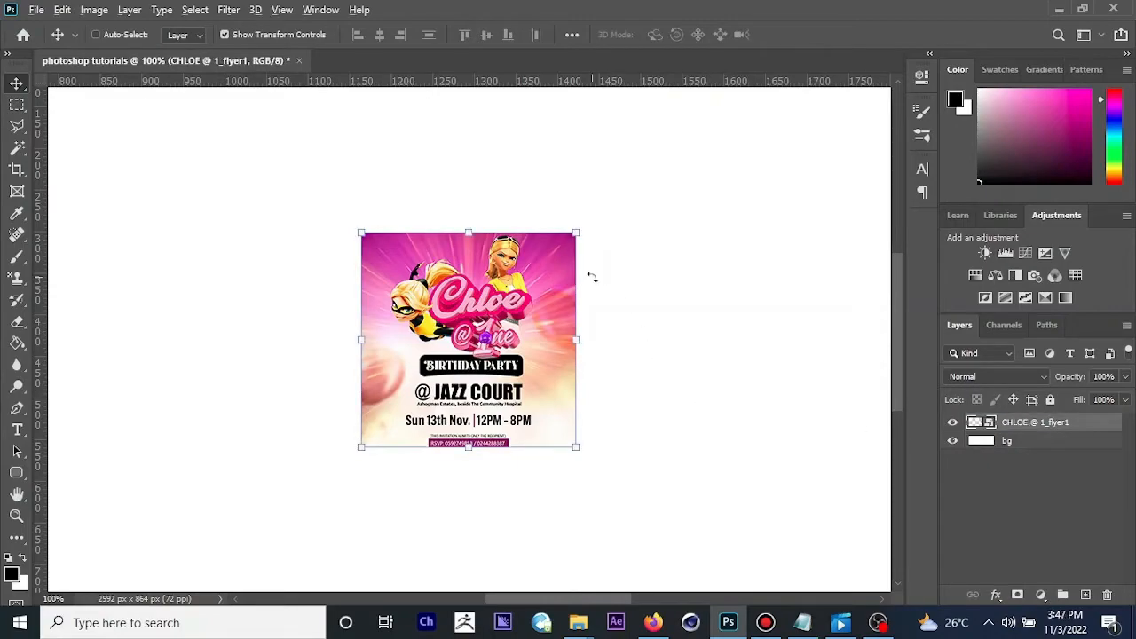
pyautogui.moveTo(577, 234); pyautogui.dragTo(637, 202)
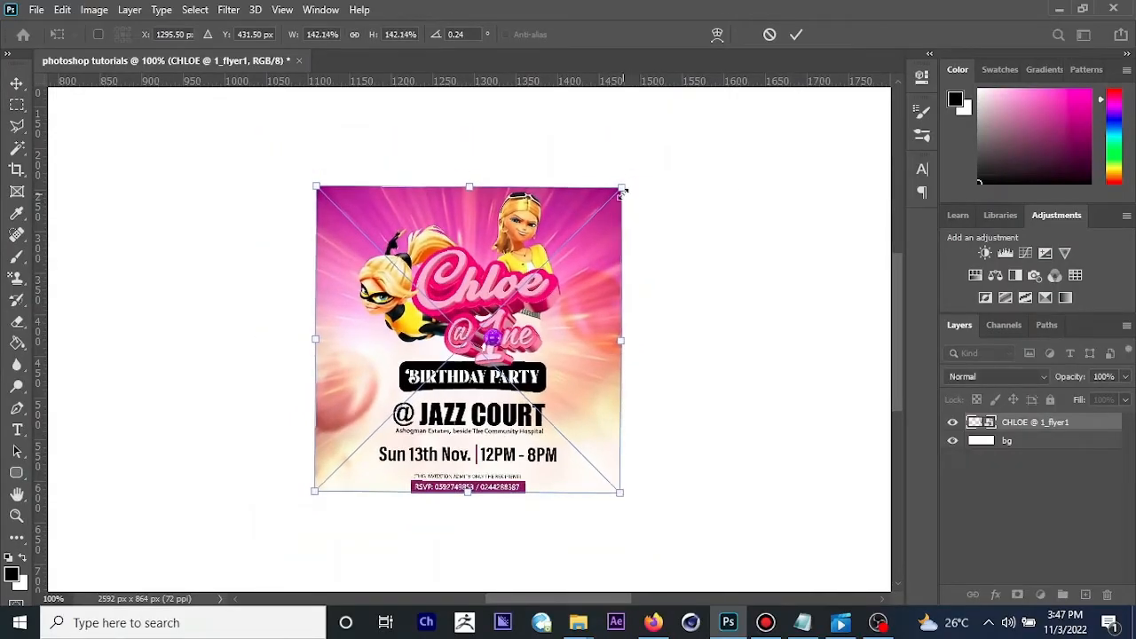
pyautogui.moveTo(622, 193); pyautogui.dragTo(656, 153)
pyautogui.moveTo(313, 151); pyautogui.dragTo(260, 141)
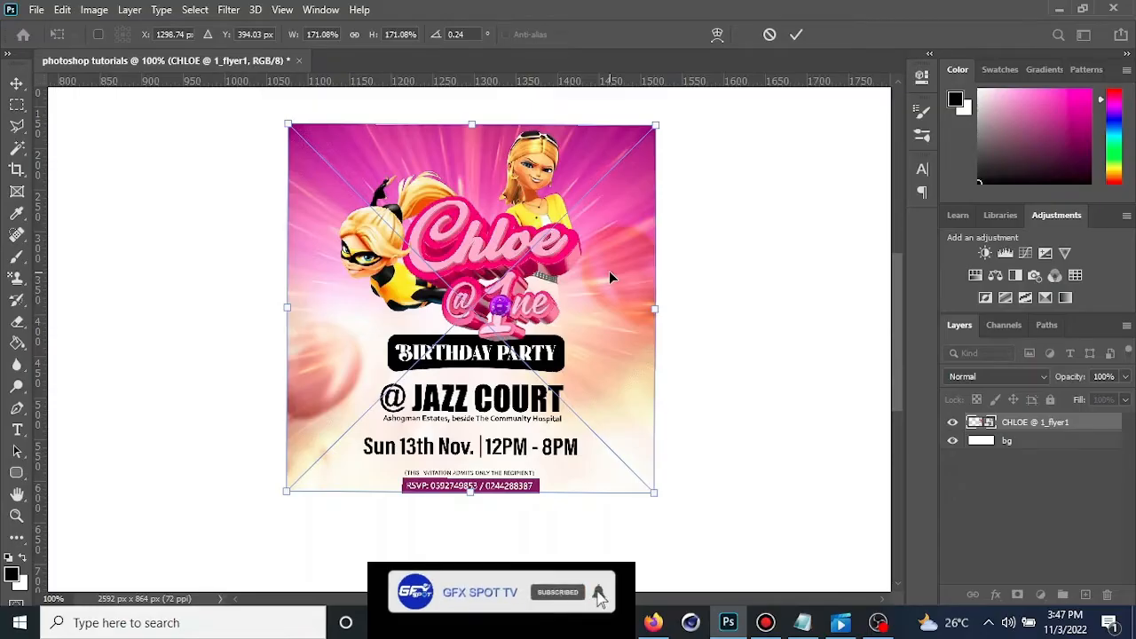
pyautogui.press('Return')
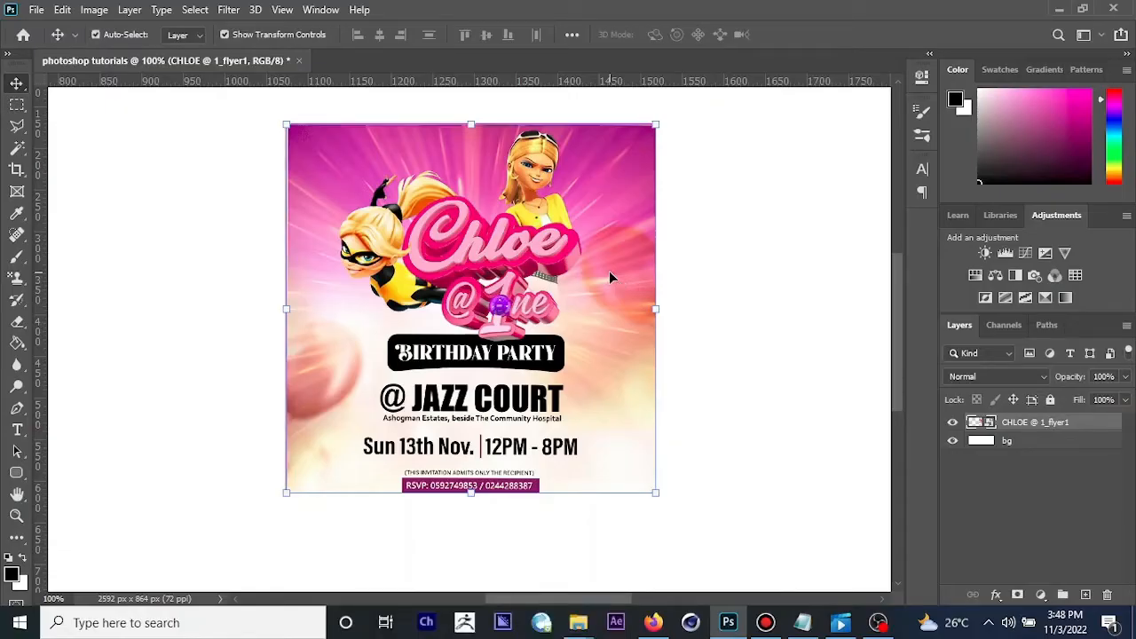
# Step: Show the grid over the document to view the canvas divisions and hide it again
pyautogui.hotkey('ctrl', "'")
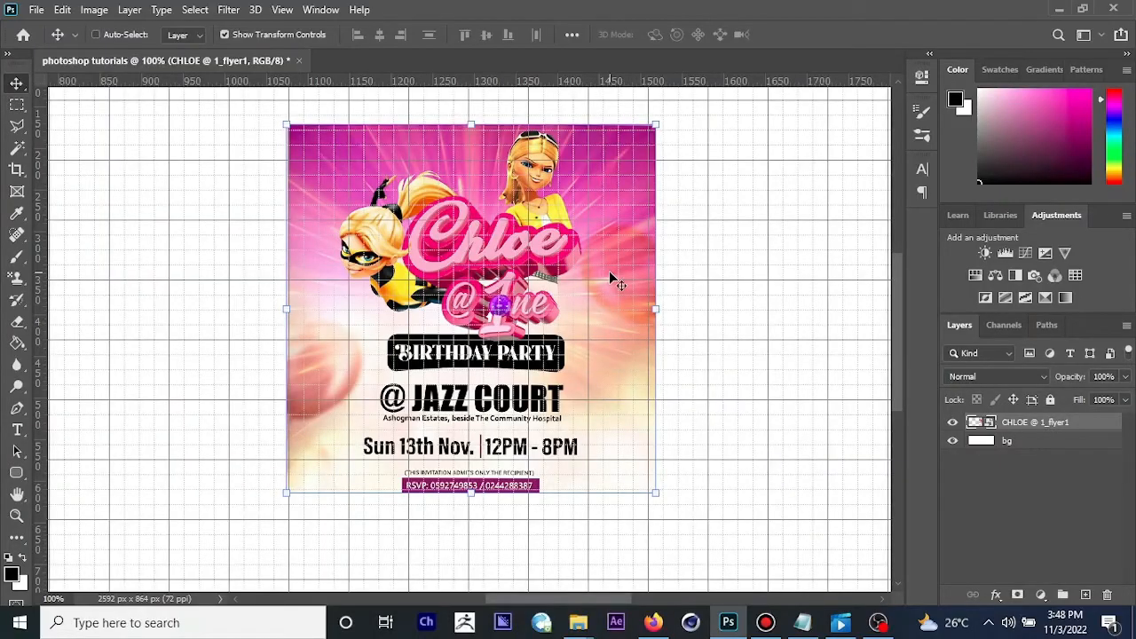
pyautogui.hotkey('ctrl', '-')
pyautogui.hotkey('ctrl', '-')
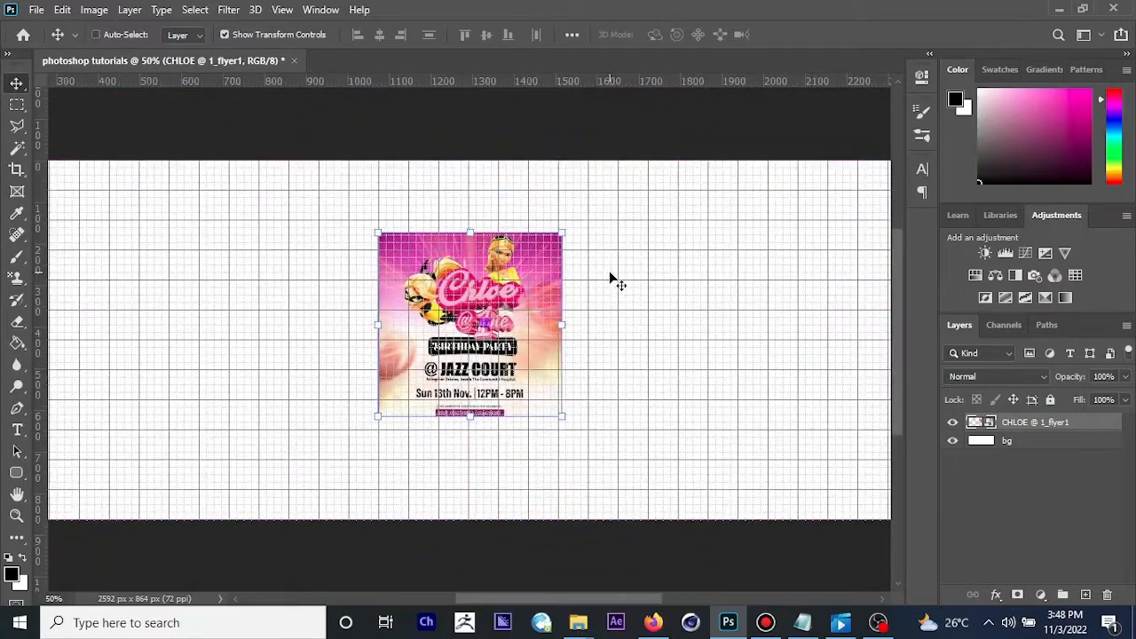
pyautogui.press('ctrl')
pyautogui.press('ctrl')
pyautogui.hotkey('ctrl', "'")
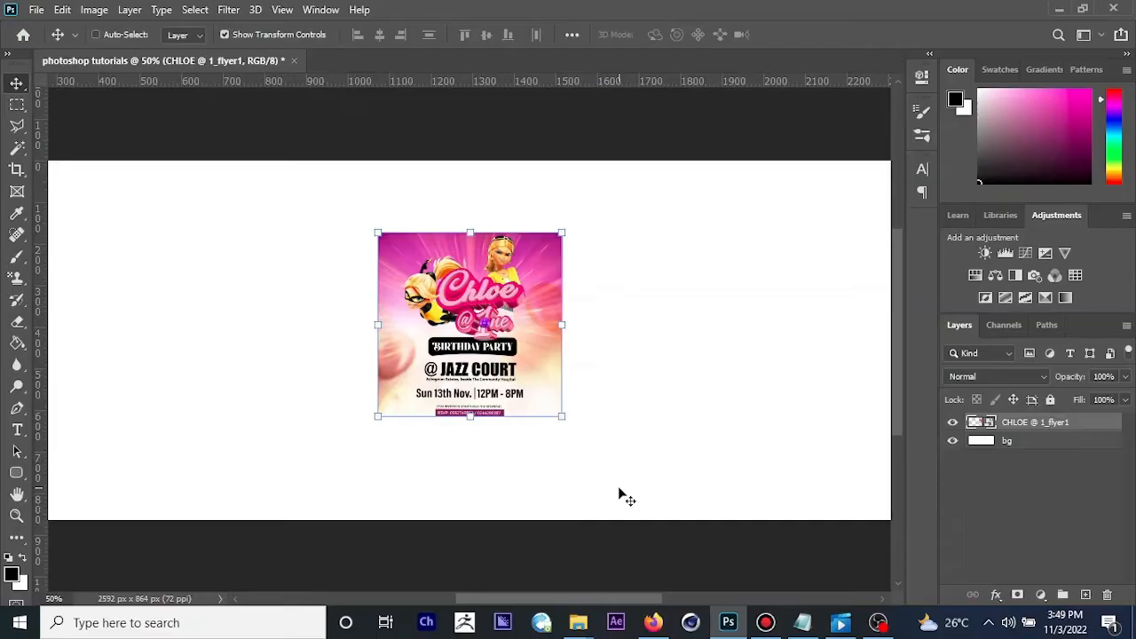
# Step: Add the point text "uyhjjhkjhjkfadsf" on the blank canvas area beside the flyer
pyautogui.press('t')
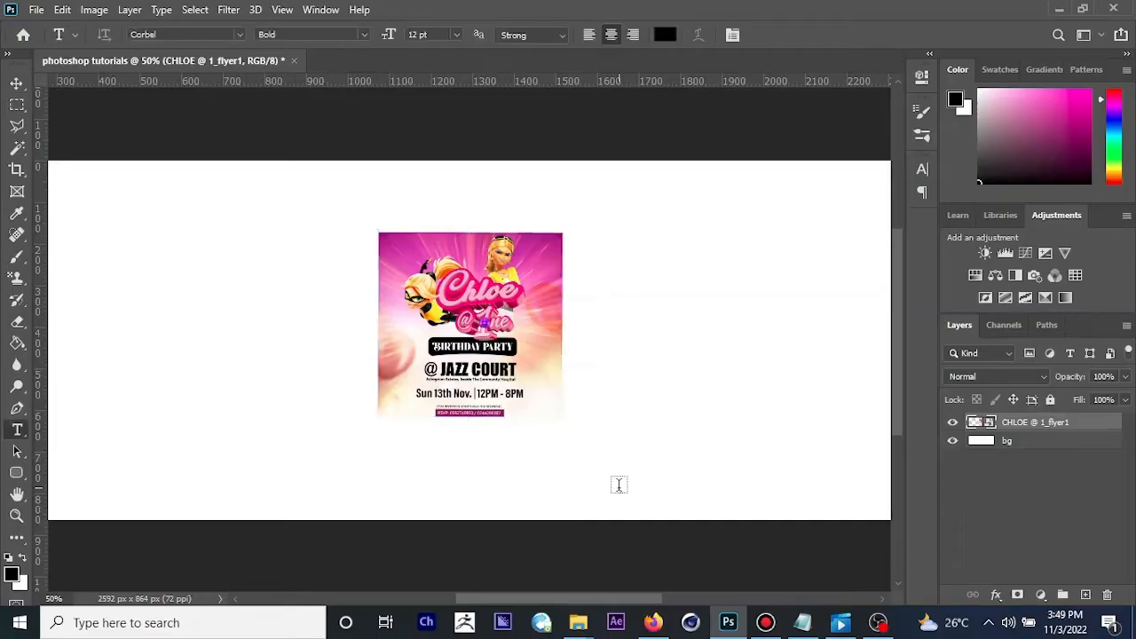
pyautogui.click(631, 334)
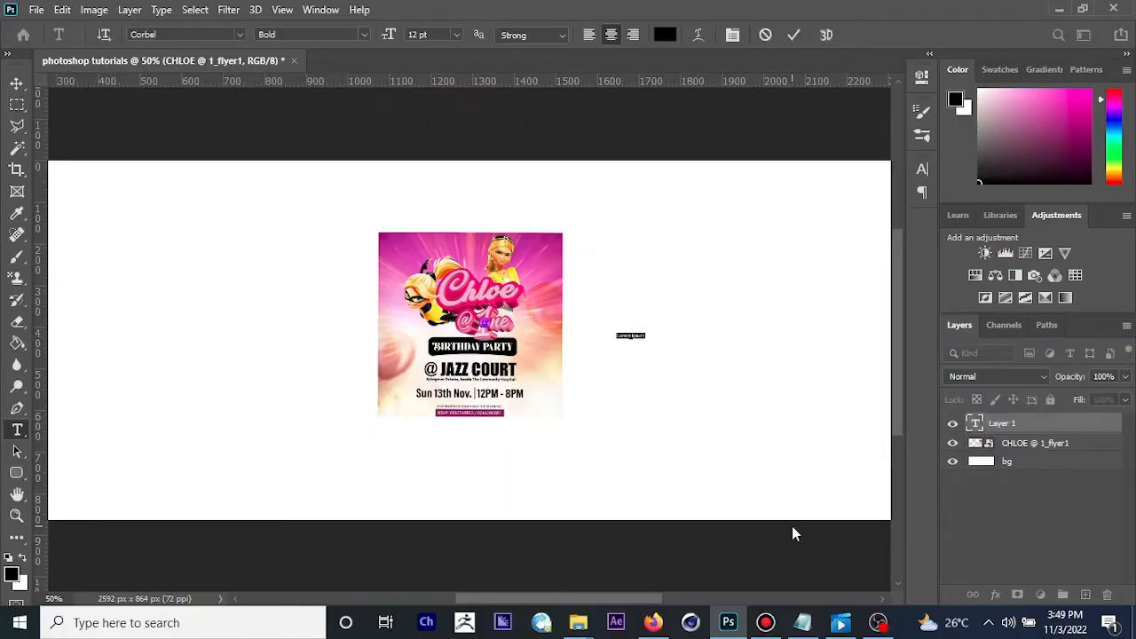
pyautogui.write('uyhjjhkjhkjkfadsf')
pyautogui.hotkey('ctrl', 'Return')
pyautogui.press('v')
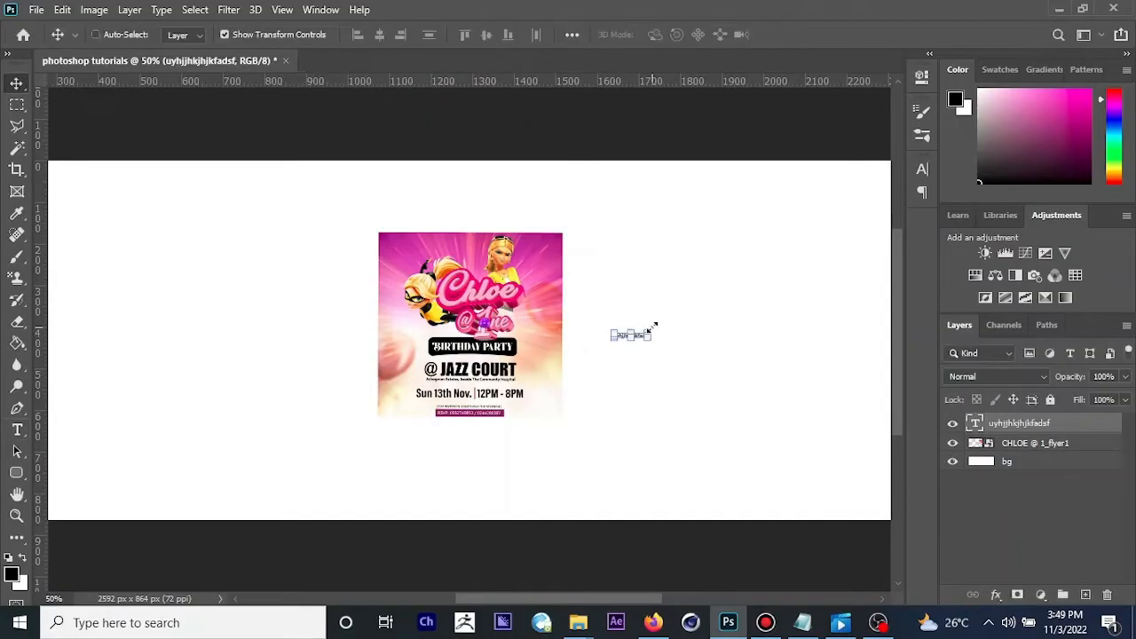
# Step: Scale the small text up proportionally to about 92.81 pt and place it on the blank area beside the flyer
pyautogui.moveTo(653, 328); pyautogui.dragTo(772, 291)
pyautogui.moveTo(704, 339); pyautogui.dragTo(784, 329)
pyautogui.press('Return')
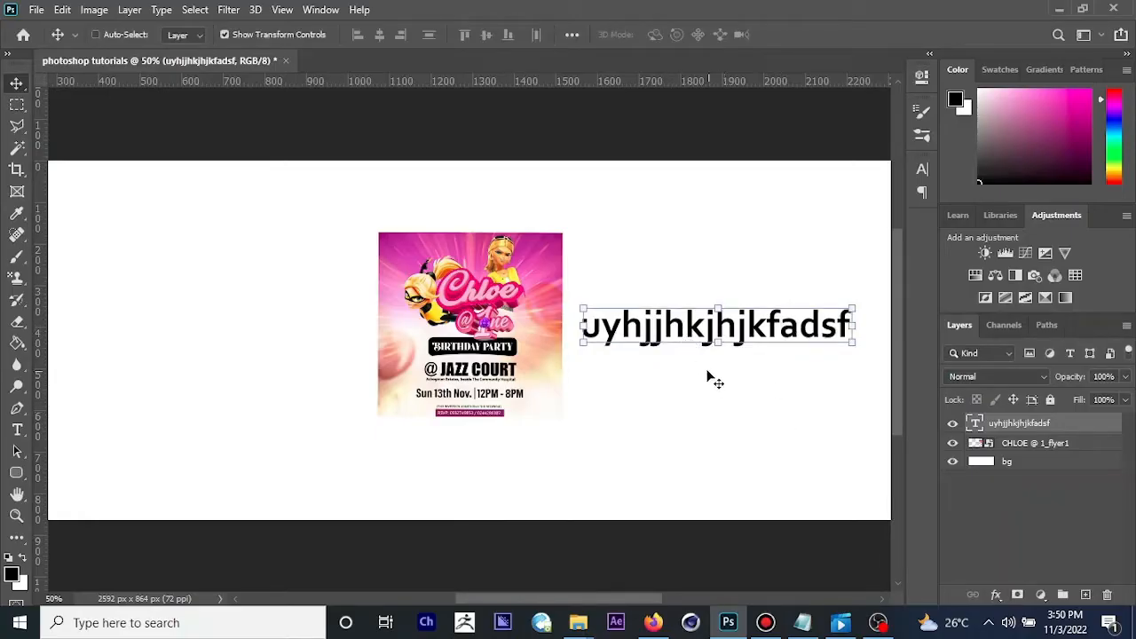
# Step: Replace the whole text with "hjhjkkf hjgjhg jhghg" and commit the edit
pyautogui.doubleClick(678, 326)
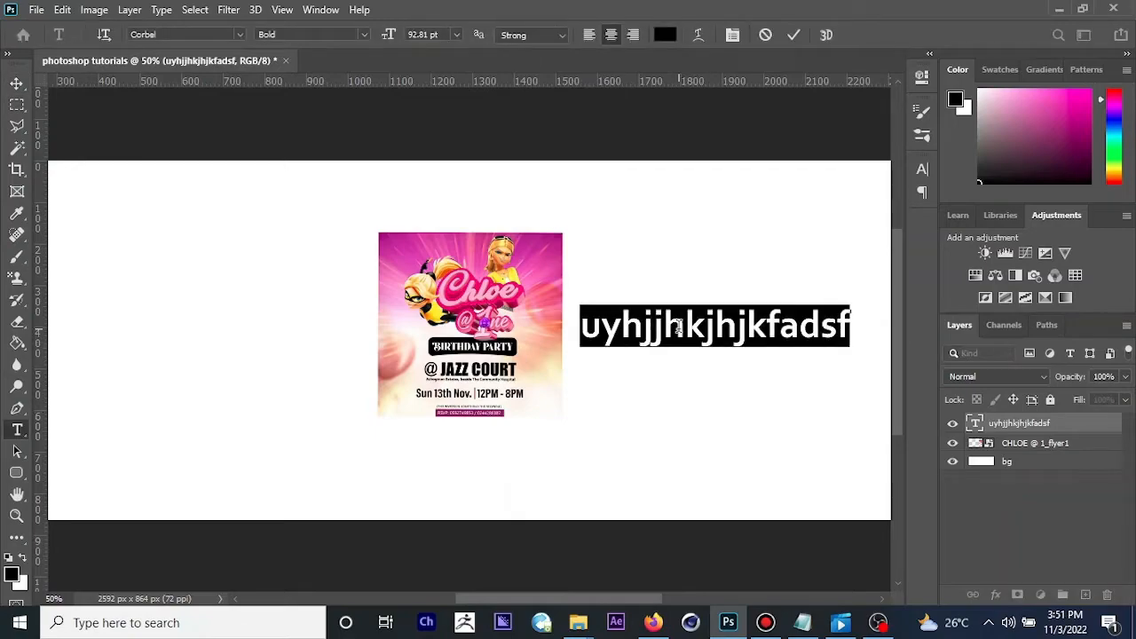
pyautogui.write('hjhjkk')
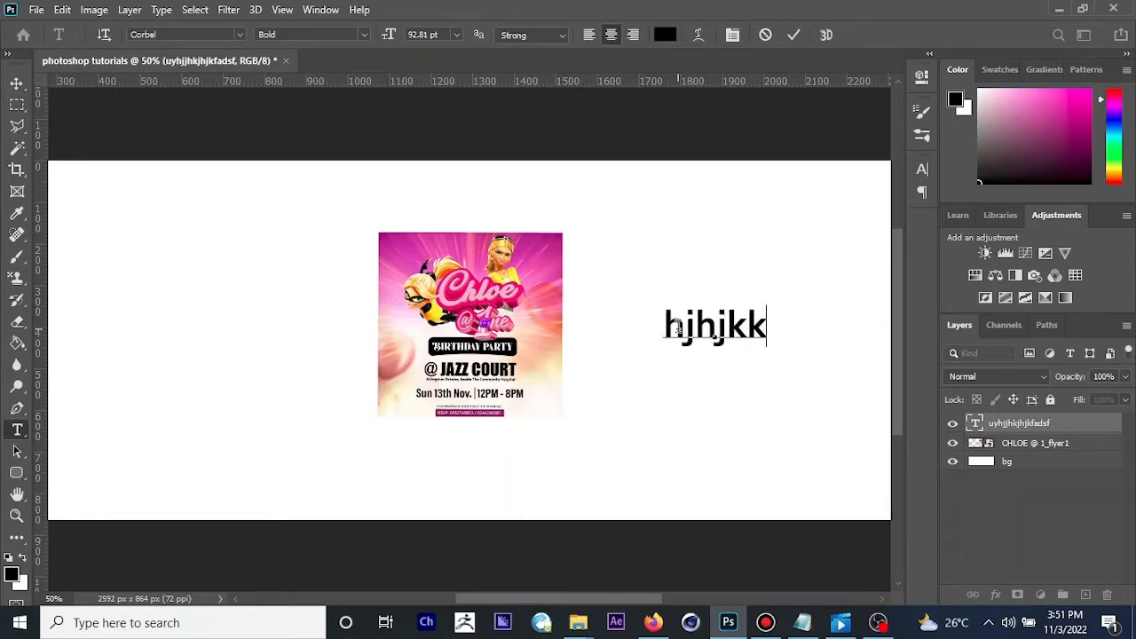
pyautogui.write('f hjgjhg')
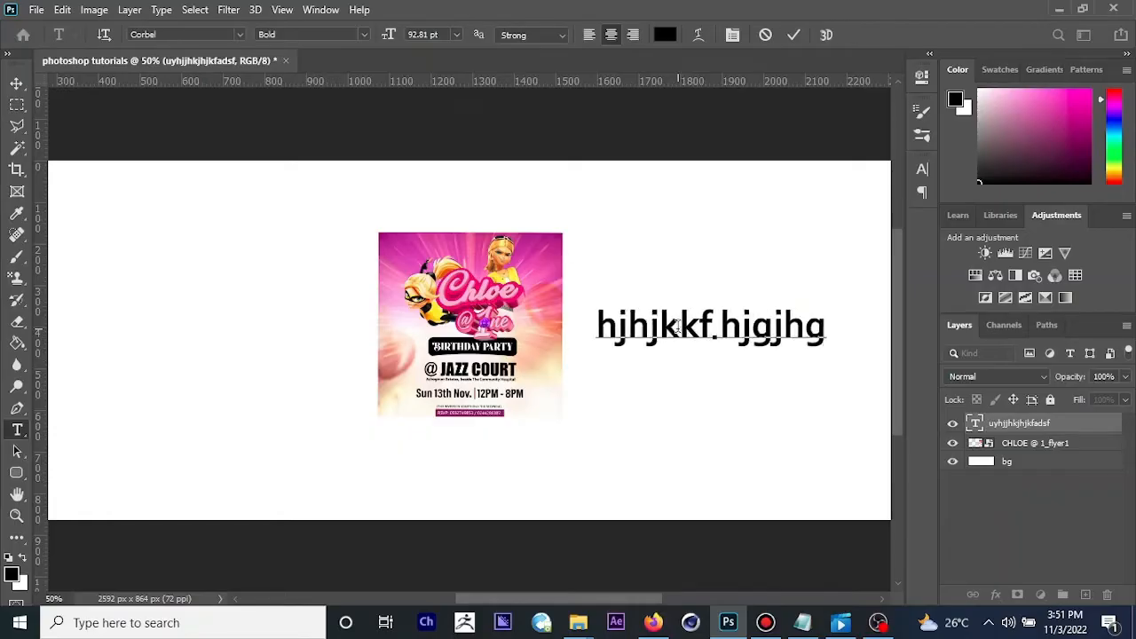
pyautogui.write(' jhghg')
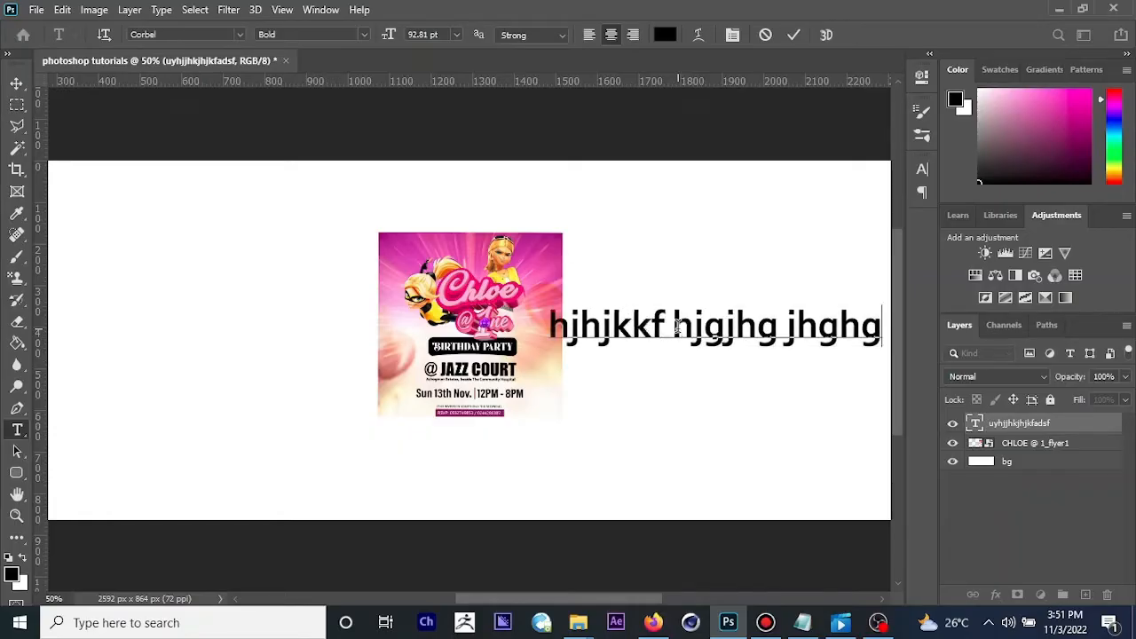
pyautogui.click(9, 81)
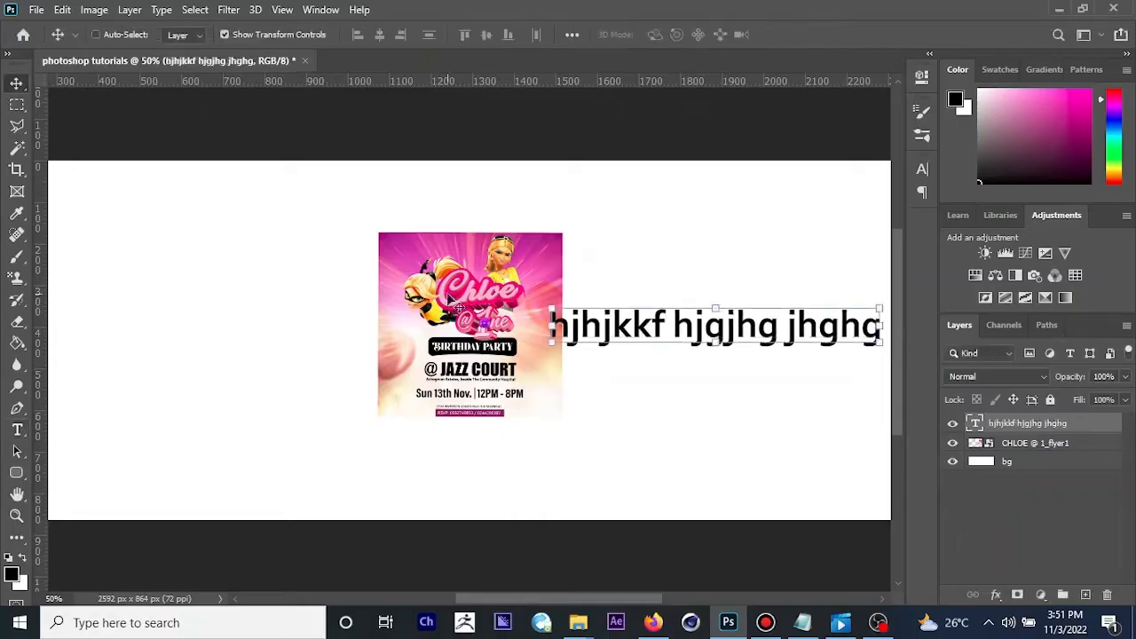
# Step: Replace the wording of the text layer with "hjghjghjgjhg" using the Type tool
pyautogui.click(16, 432)
pyautogui.tripleClick(695, 324)
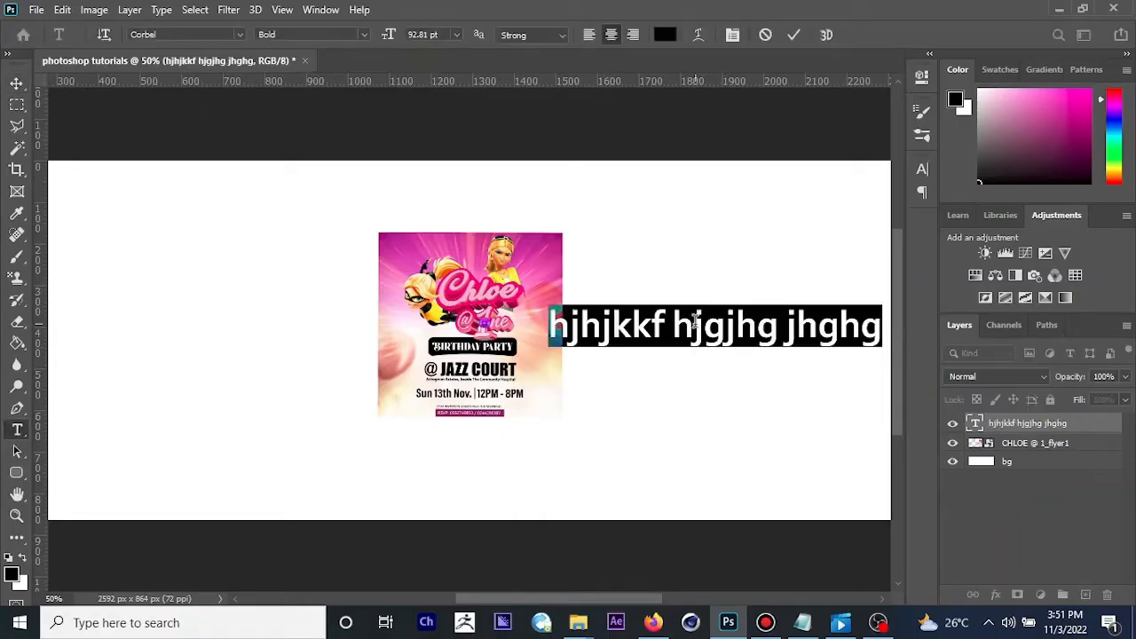
pyautogui.press('BackSpace')
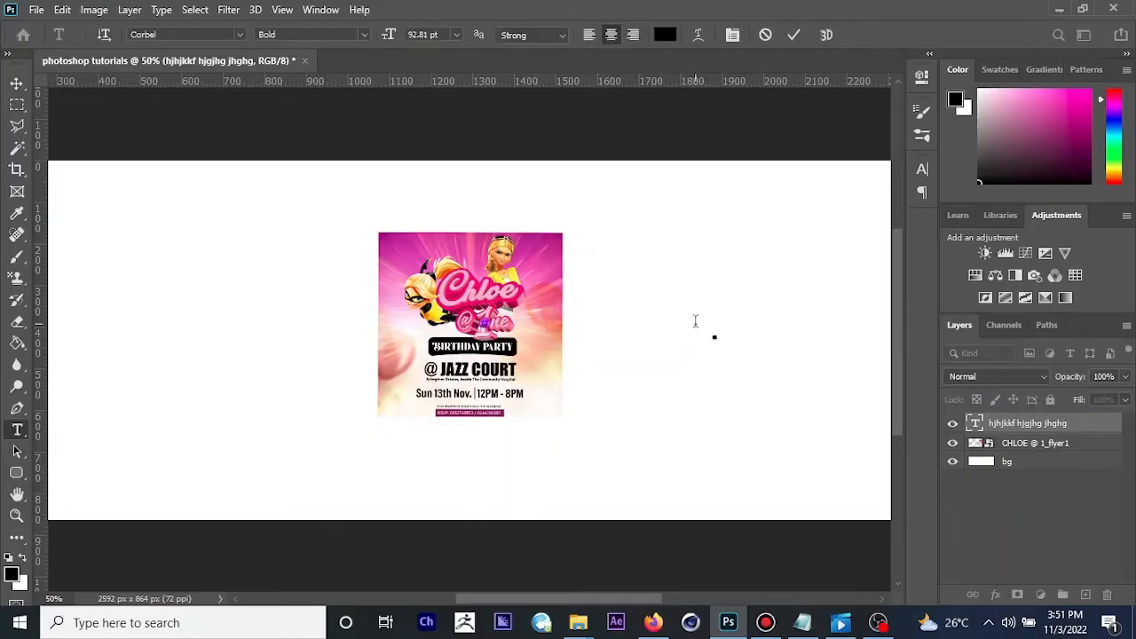
pyautogui.write('hjghjghjgjhg')
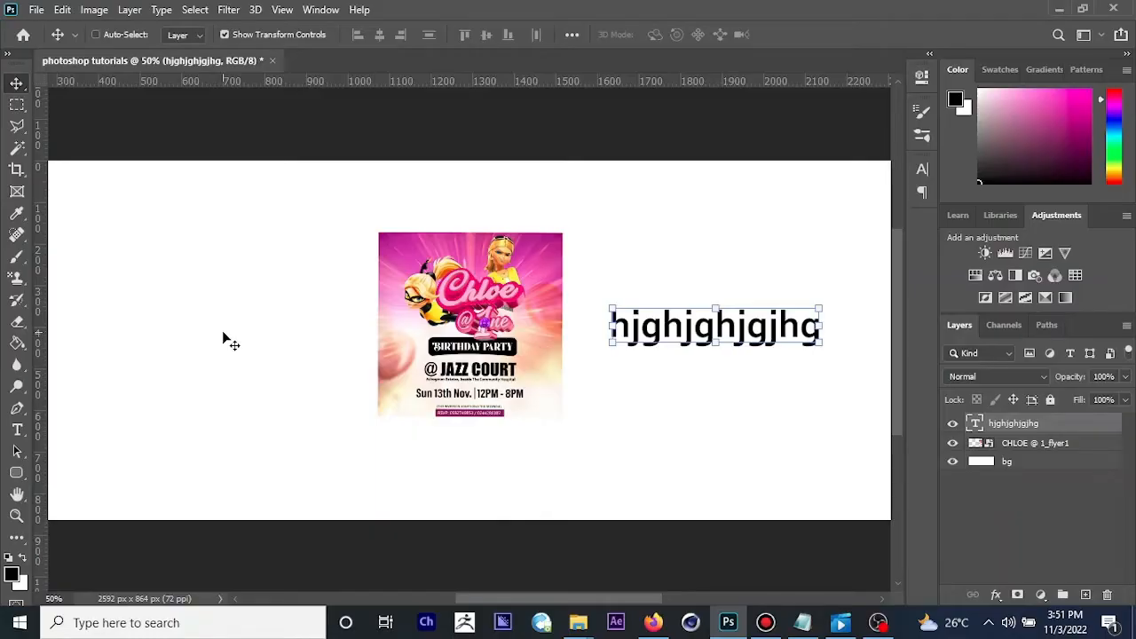
pyautogui.hotkey('ctrl', 's')
pyautogui.click(321, 10)
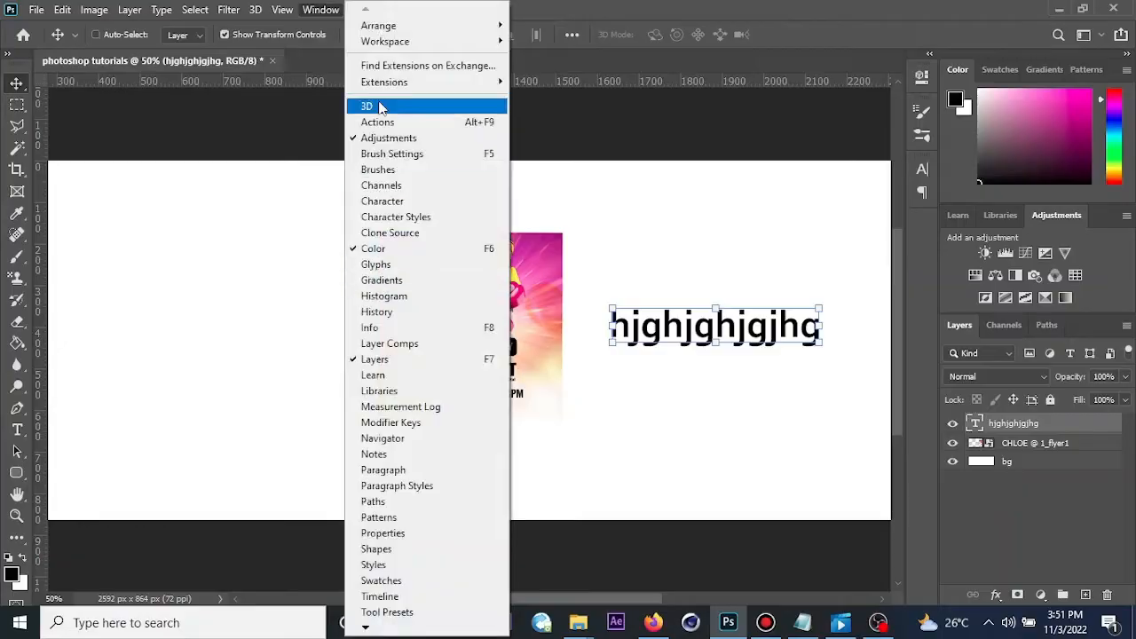
pyautogui.click(422, 140)
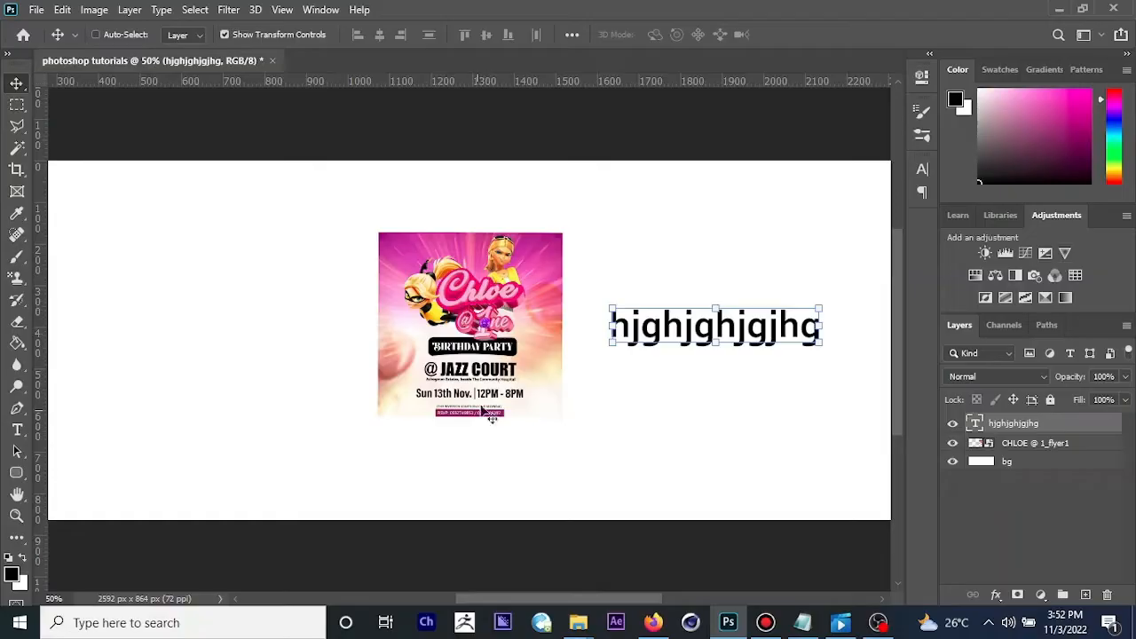
# Step: Apply a Gaussian Blur with a 4.4-pixel radius to the flyer layer and undo it
pyautogui.click(999, 439)
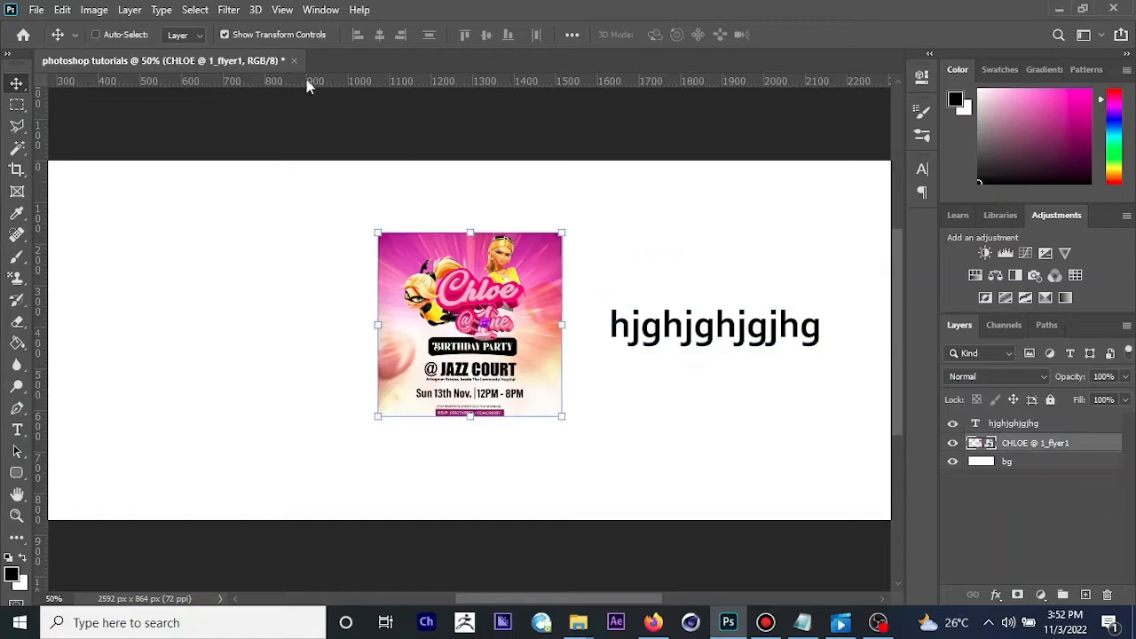
pyautogui.click(234, 14)
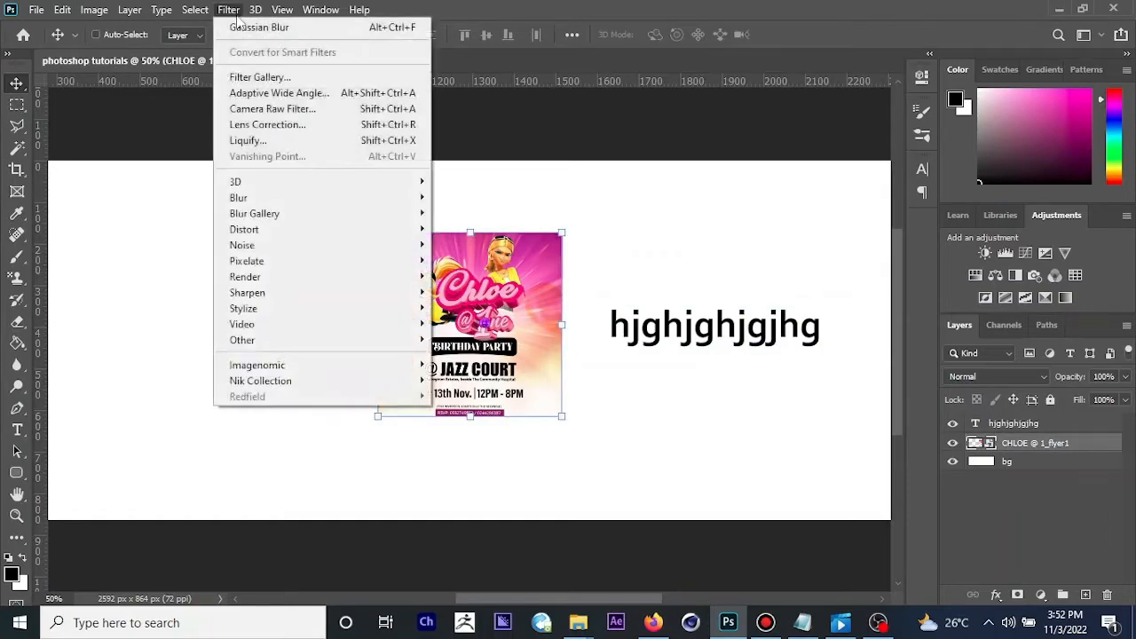
pyautogui.moveTo(272, 197)
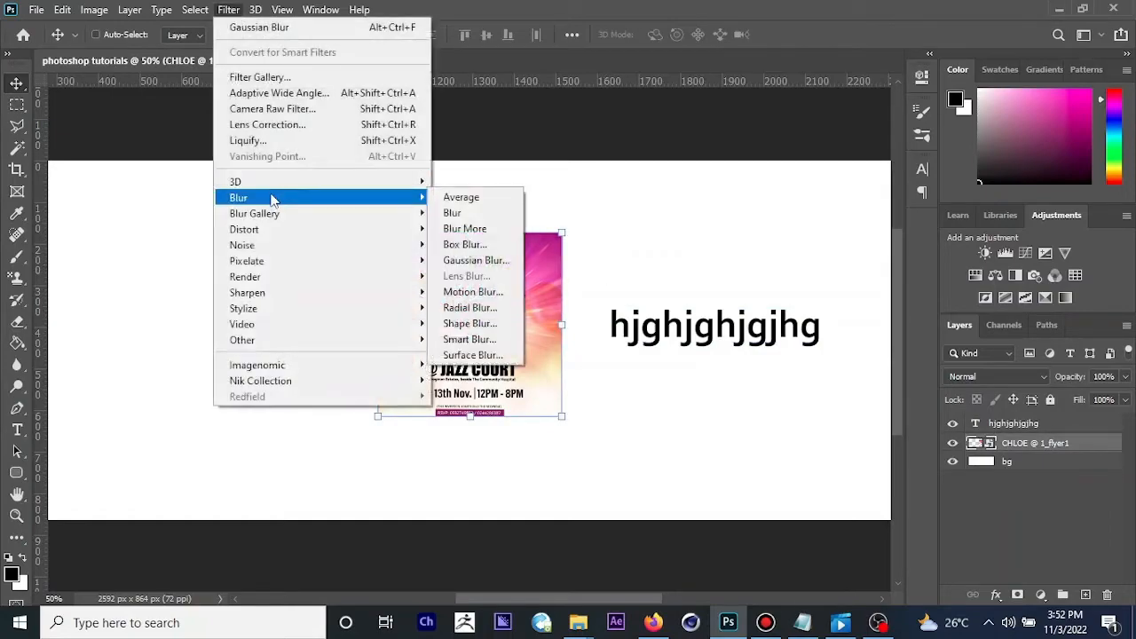
pyautogui.click(455, 263)
pyautogui.moveTo(859, 314)
pyautogui.mouseDown()
pyautogui.moveTo(840, 322)
pyautogui.moveTo(863, 326)
pyautogui.moveTo(844, 328)
pyautogui.mouseUp()
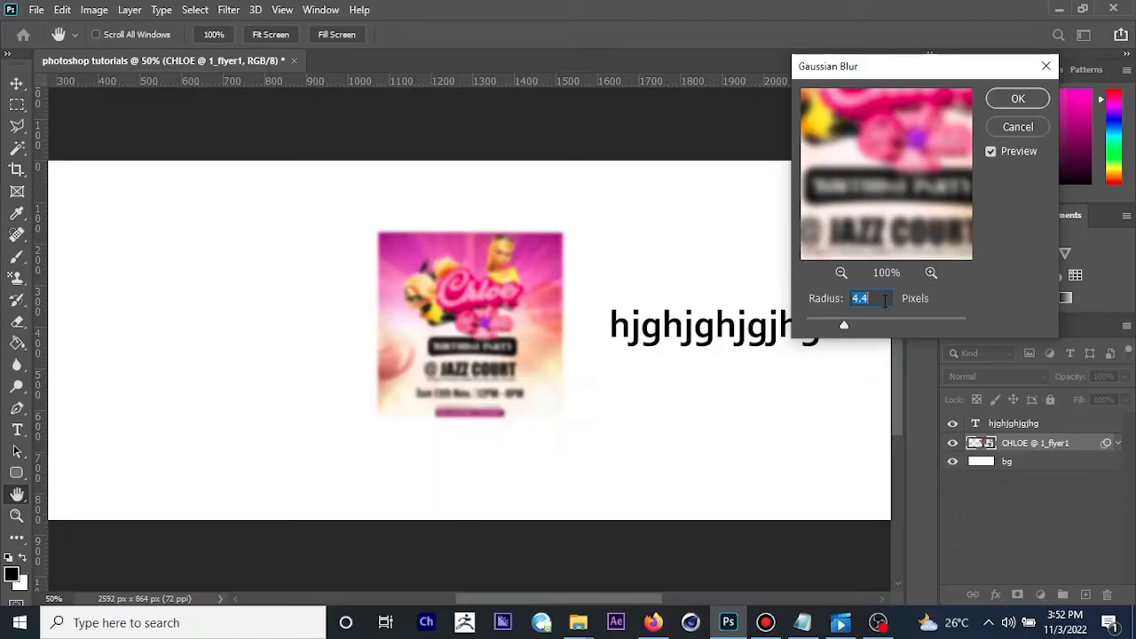
pyautogui.click(1020, 97)
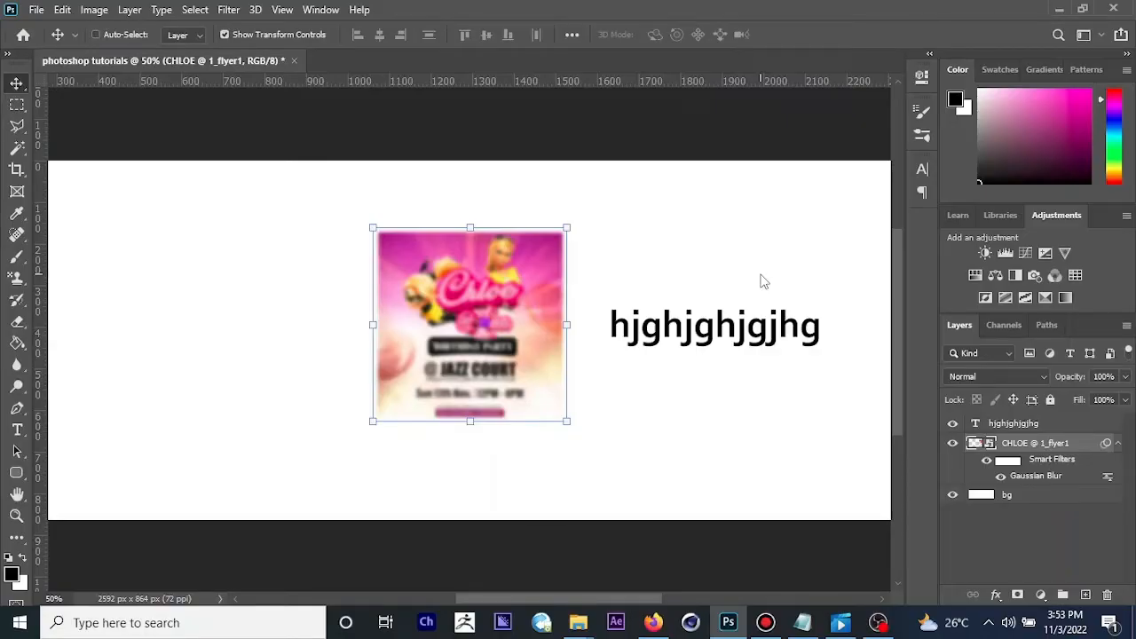
pyautogui.hotkey('ctrl', 'z')
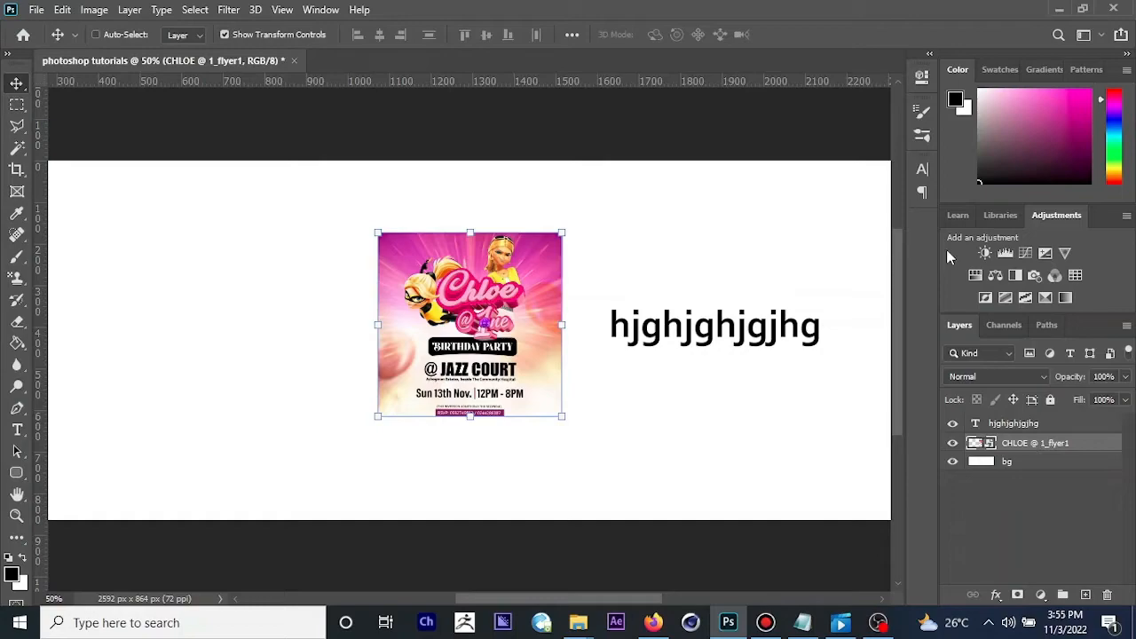
# Step: Try an S-shaped Curves adjustment on the flyer's RGB channel with points at input 57, output 43 and input 163, output 207
pyautogui.press('ctrl')
pyautogui.hotkey('ctrl', 'm')
pyautogui.moveTo(415, 62); pyautogui.dragTo(776, 91)
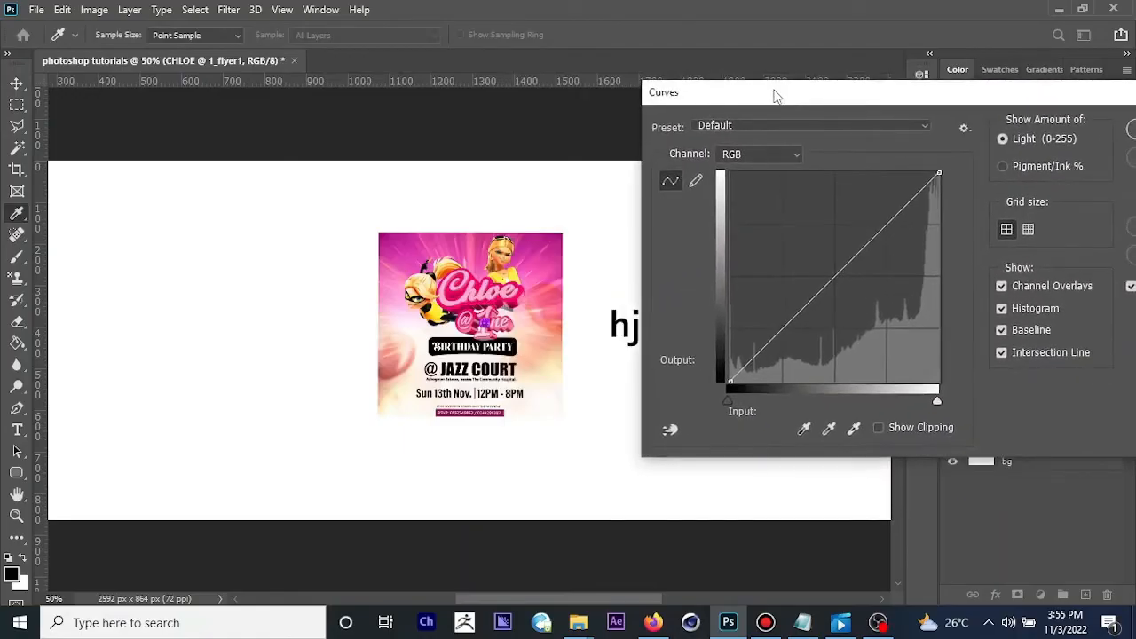
pyautogui.click(882, 219)
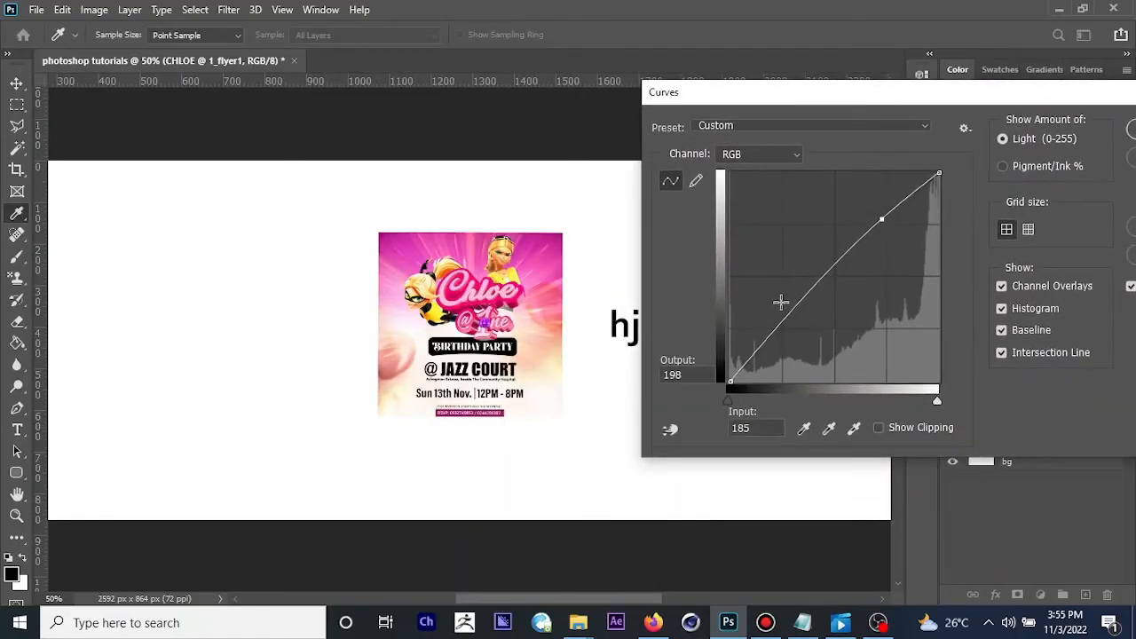
pyautogui.click(777, 337)
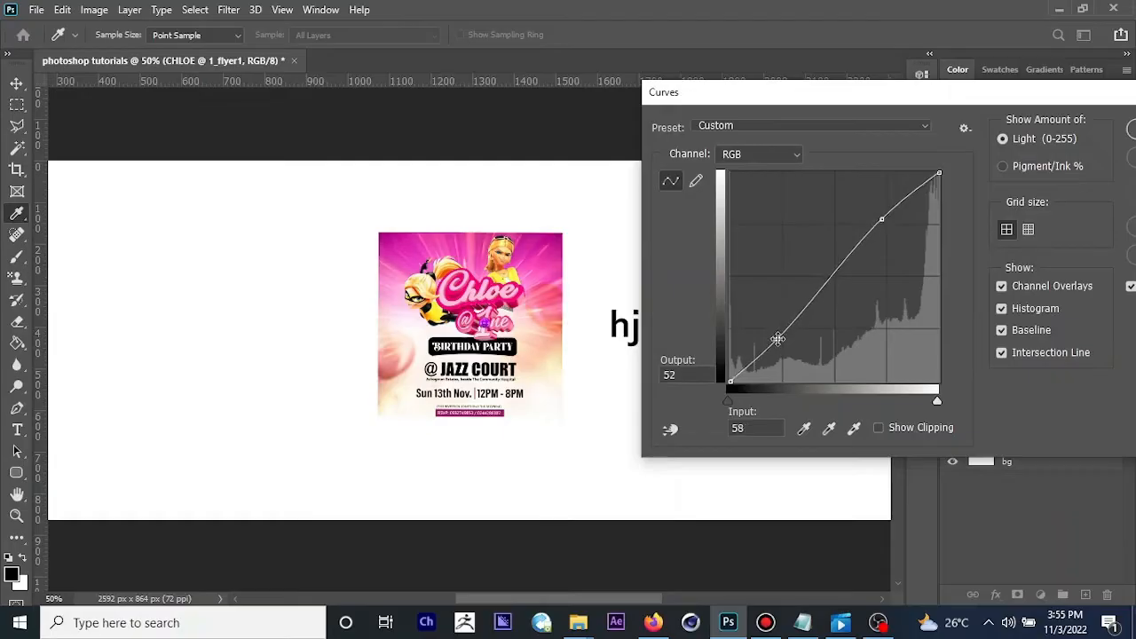
pyautogui.moveTo(778, 338); pyautogui.dragTo(777, 346)
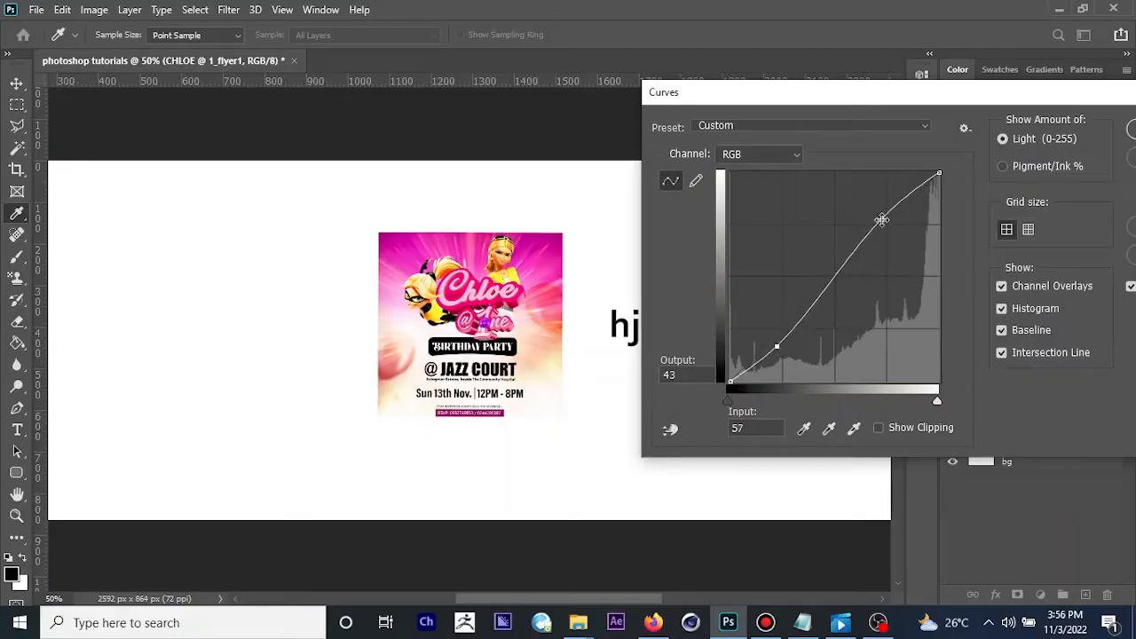
pyautogui.moveTo(881, 219); pyautogui.dragTo(863, 212)
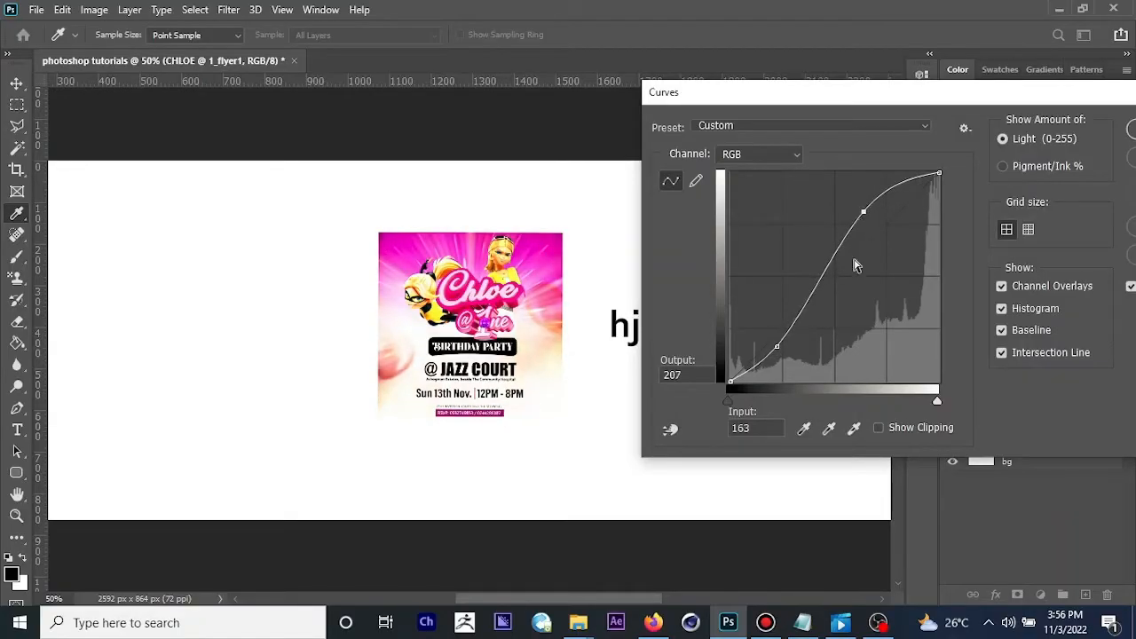
# Step: Lighten the curve by raising its shadow point and setting the upper point to input 161, output 212, and discard the Curves adjustment
pyautogui.moveTo(777, 347); pyautogui.dragTo(747, 332)
pyautogui.moveTo(863, 211); pyautogui.dragTo(862, 208)
pyautogui.moveTo(963, 99); pyautogui.dragTo(854, 77)
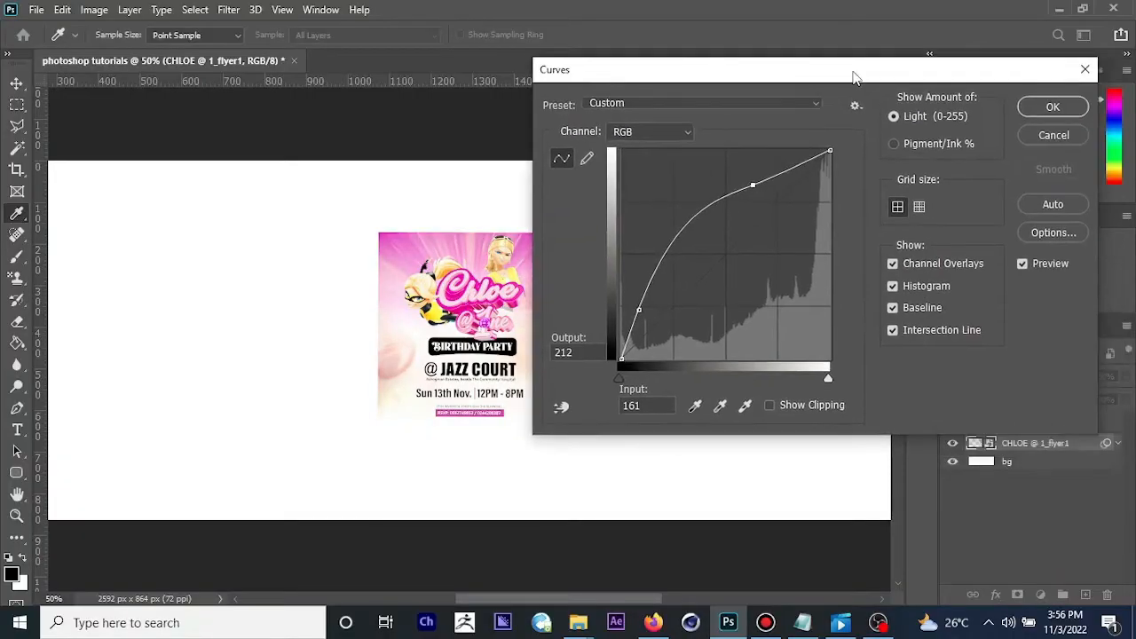
pyautogui.click(684, 130)
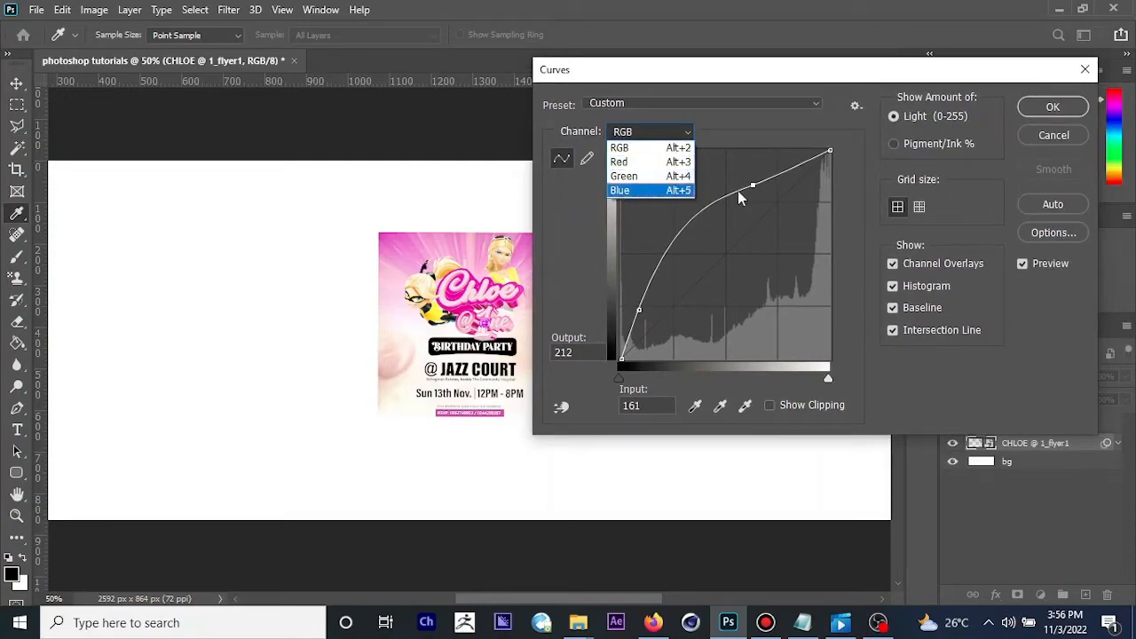
pyautogui.click(838, 136)
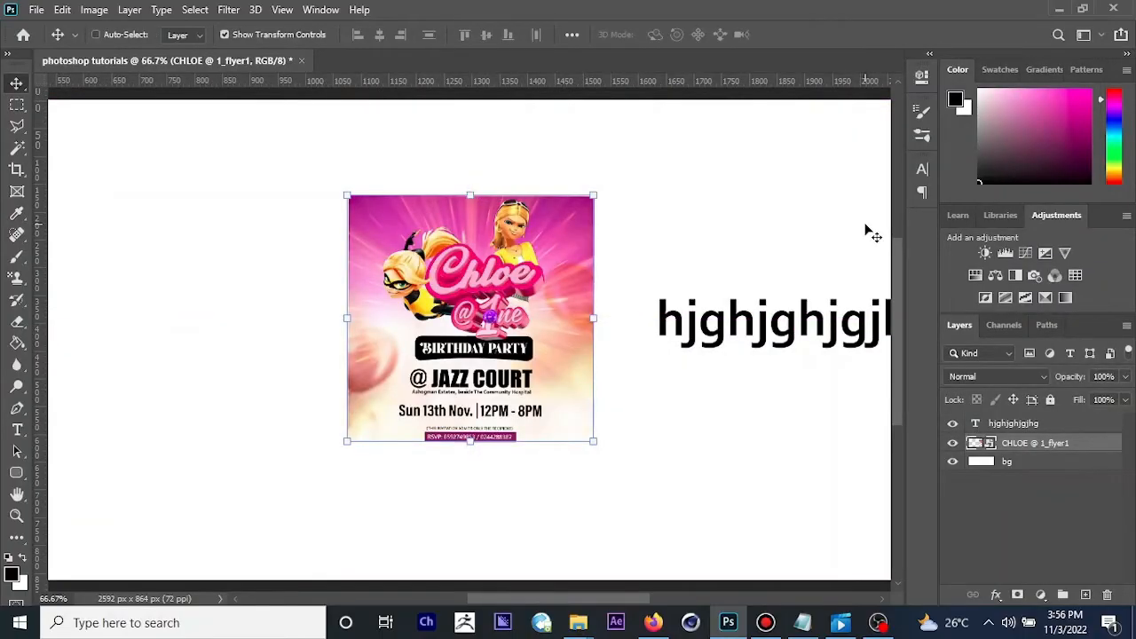
pyautogui.hotkey('ctrl', '-')
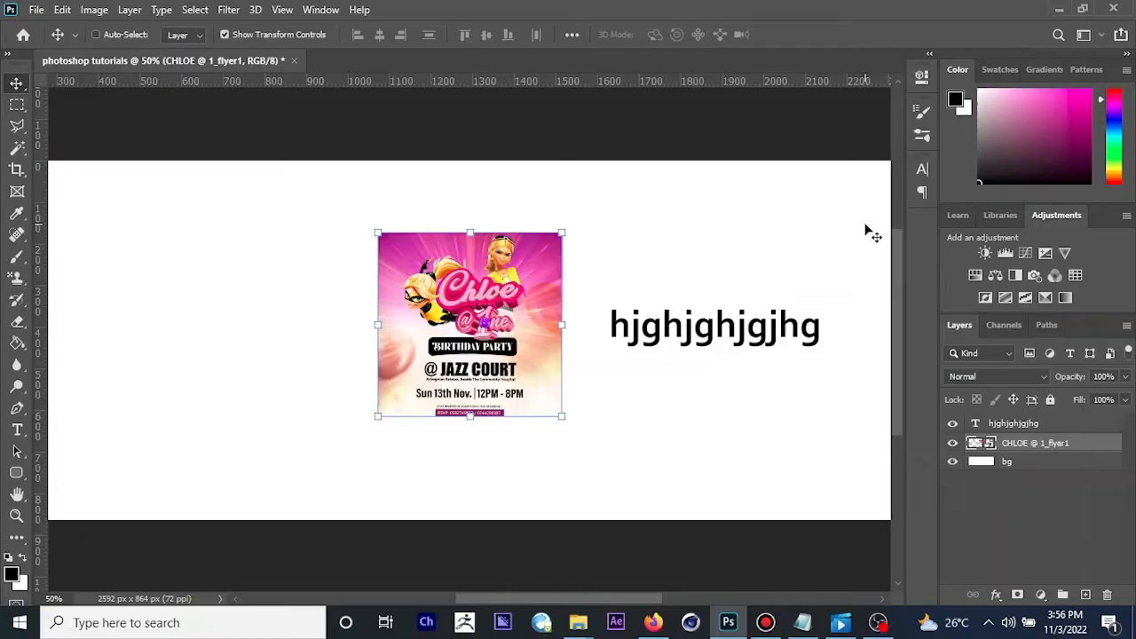
# Step: Try a Hue/Saturation adjustment on the flyer with Hue -10, Saturation +10 and Lightness -23, and cancel it
pyautogui.hotkey('ctrl', 'u')
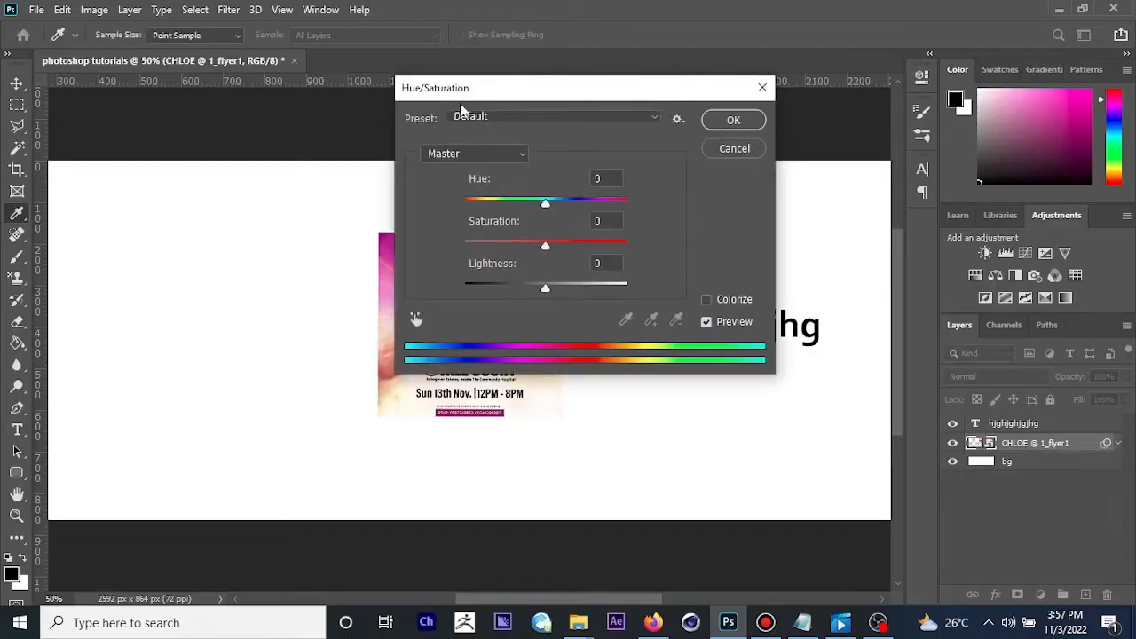
pyautogui.moveTo(471, 94); pyautogui.dragTo(830, 133)
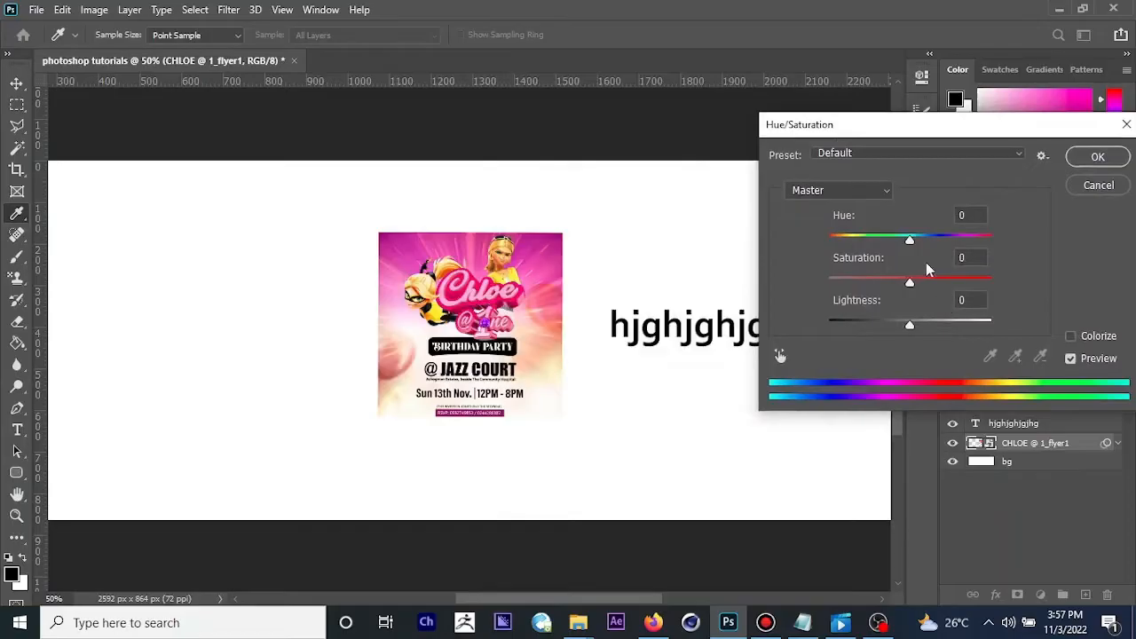
pyautogui.moveTo(911, 242); pyautogui.dragTo(892, 326)
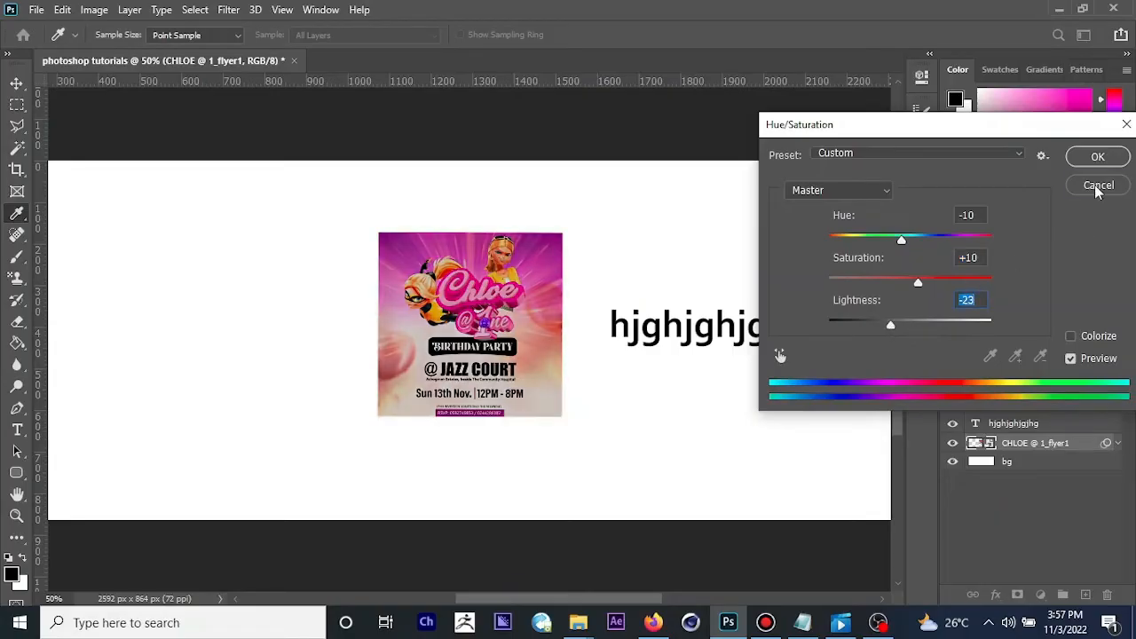
pyautogui.click(1098, 185)
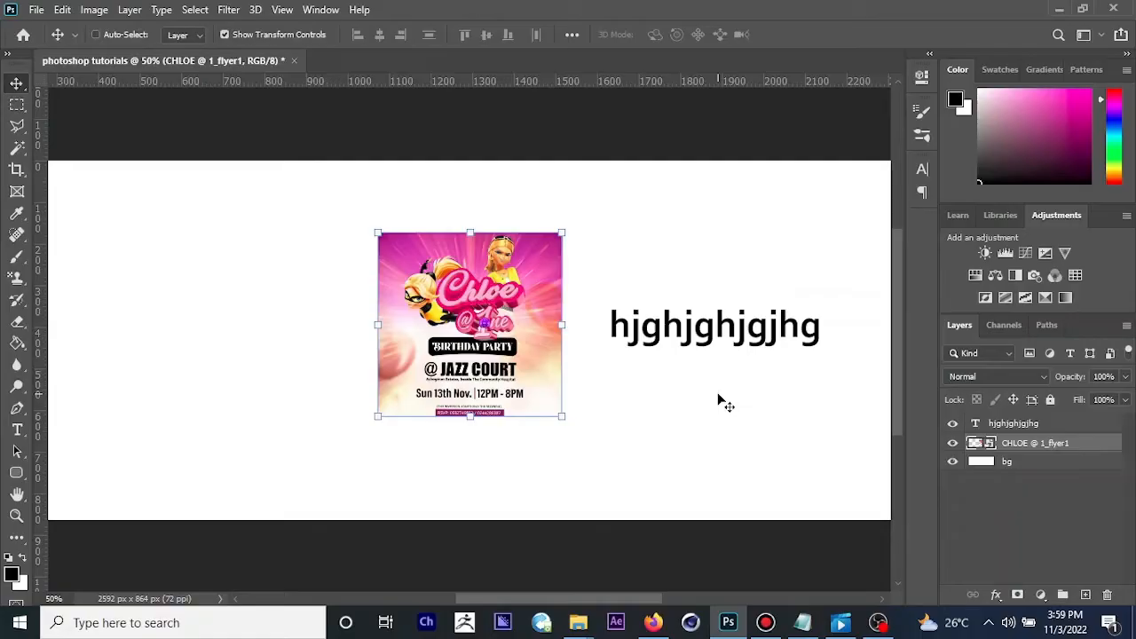
# Step: Open the layer style settings of the hjghjghjgjhg text layer and enable a Stroke effect
pyautogui.click(1026, 425)
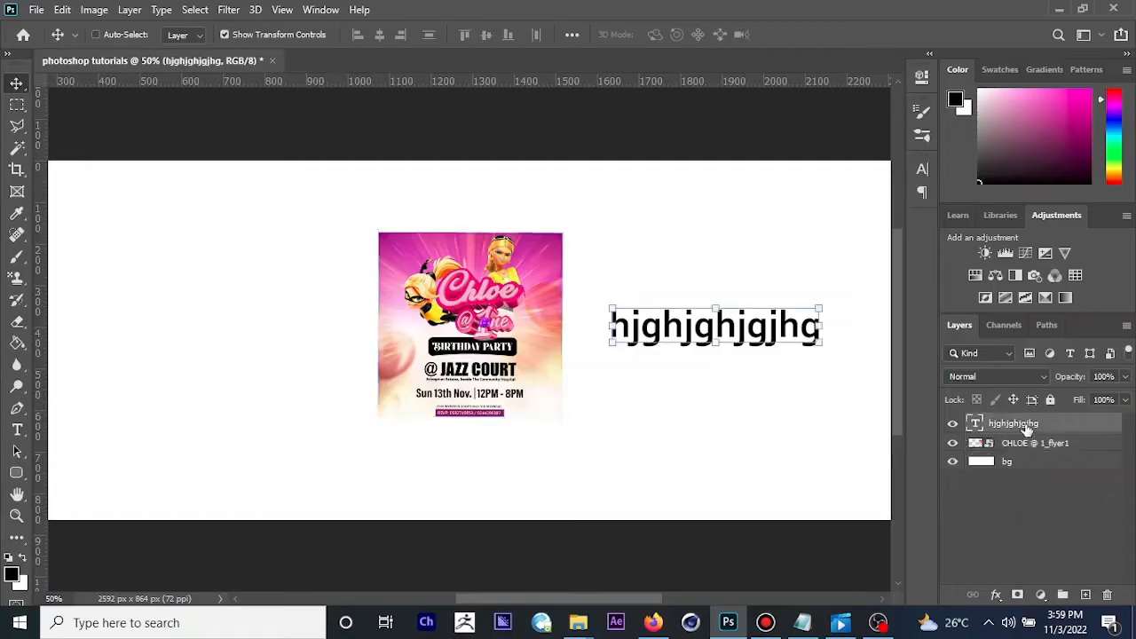
pyautogui.click(996, 597)
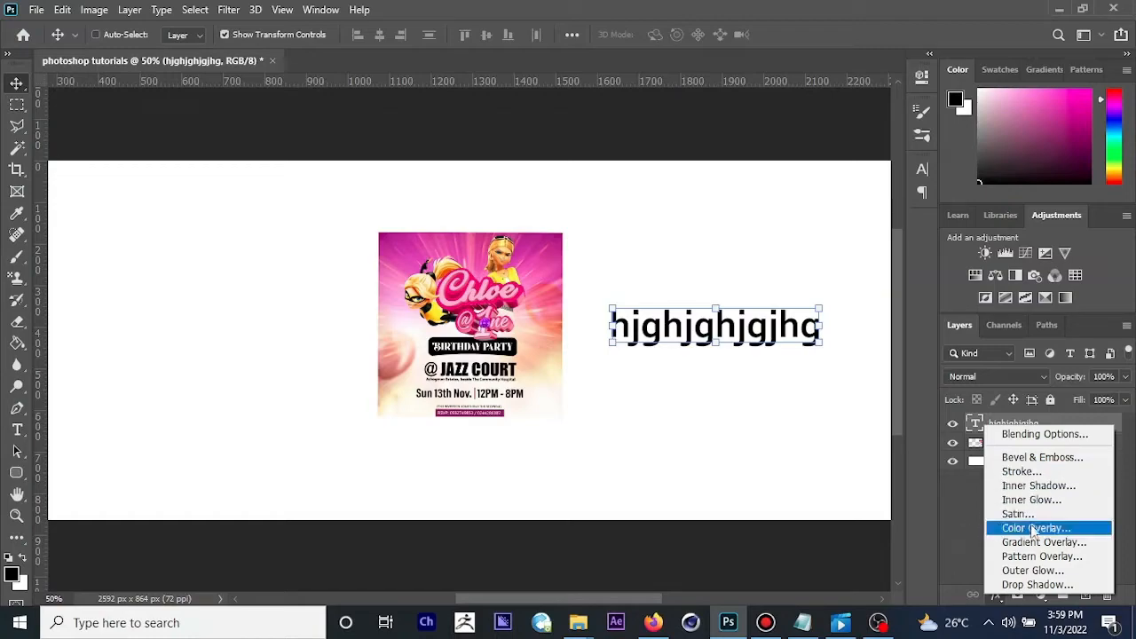
pyautogui.click(946, 513)
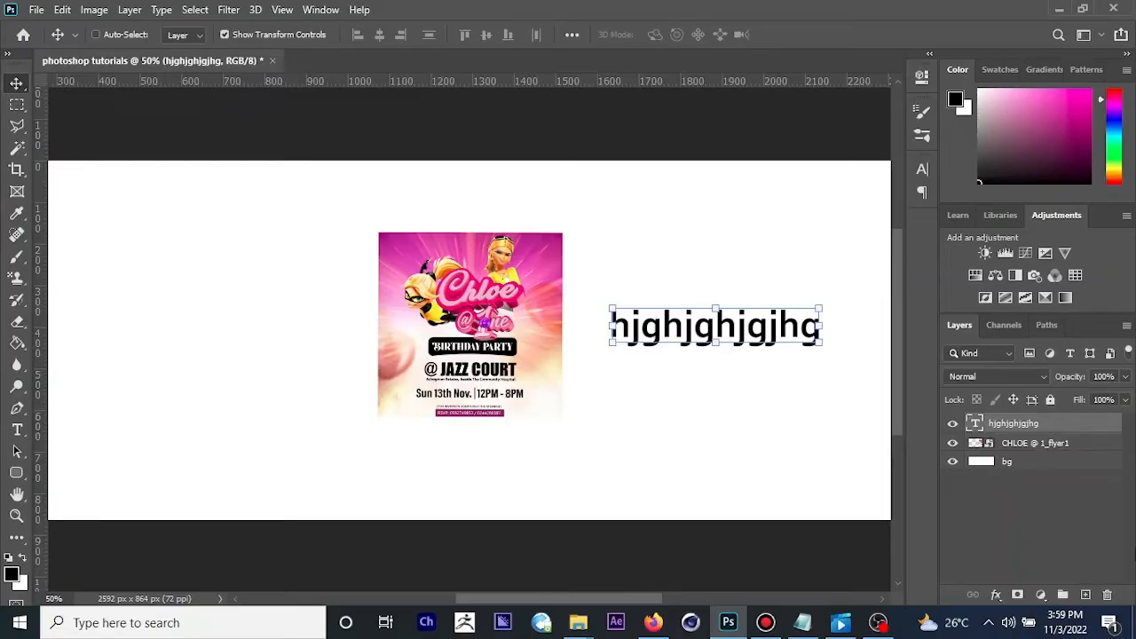
pyautogui.doubleClick(1061, 425)
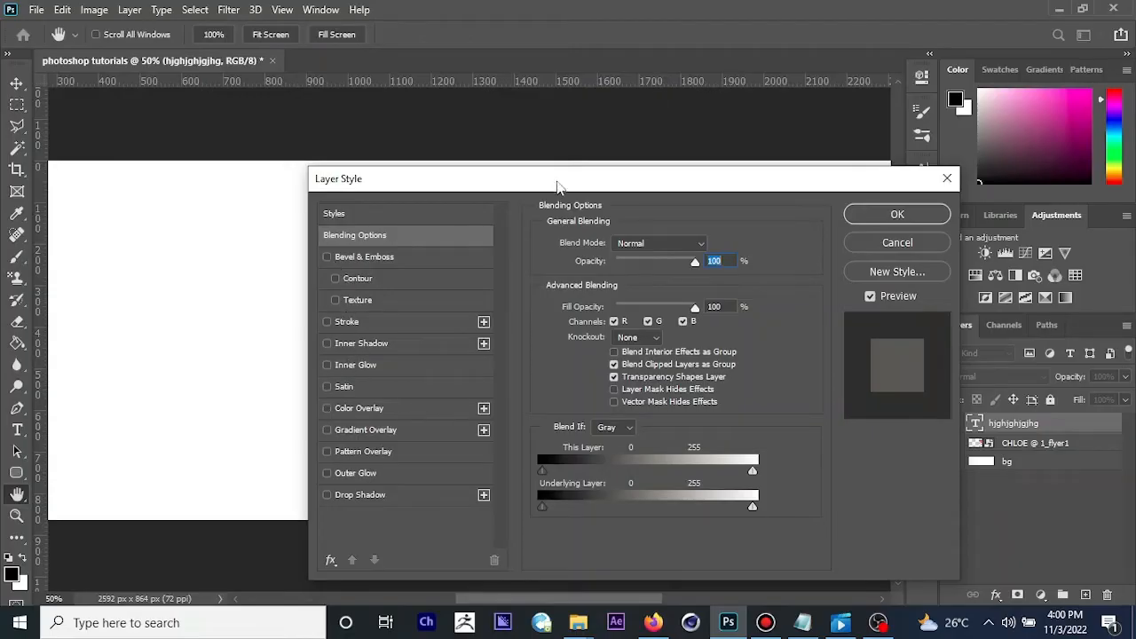
pyautogui.moveTo(477, 185); pyautogui.dragTo(965, 116)
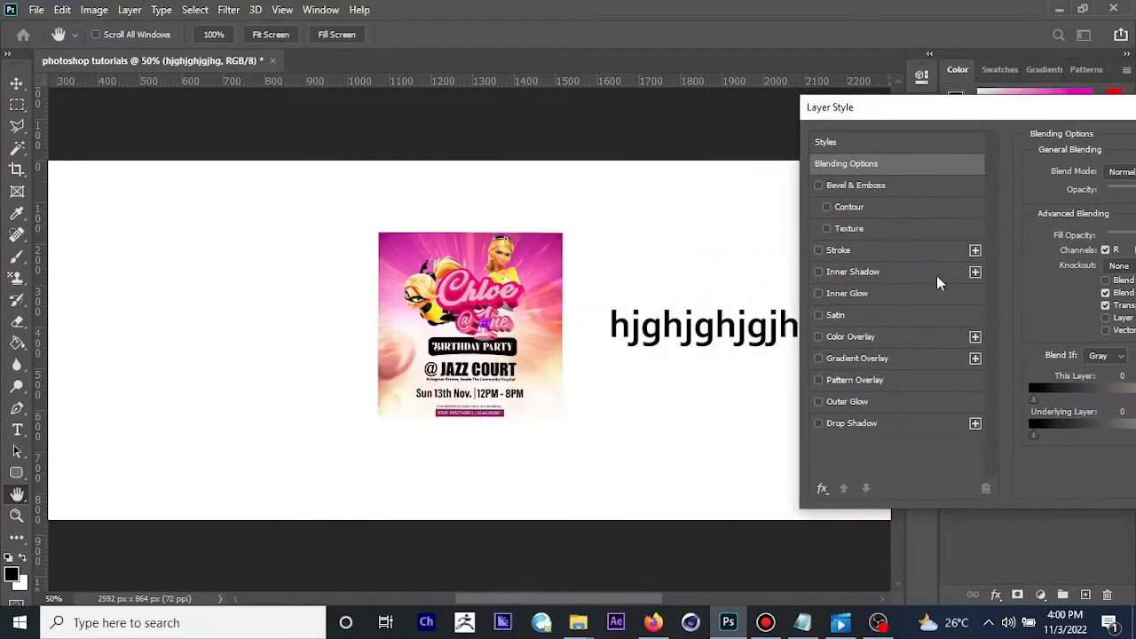
pyautogui.click(818, 250)
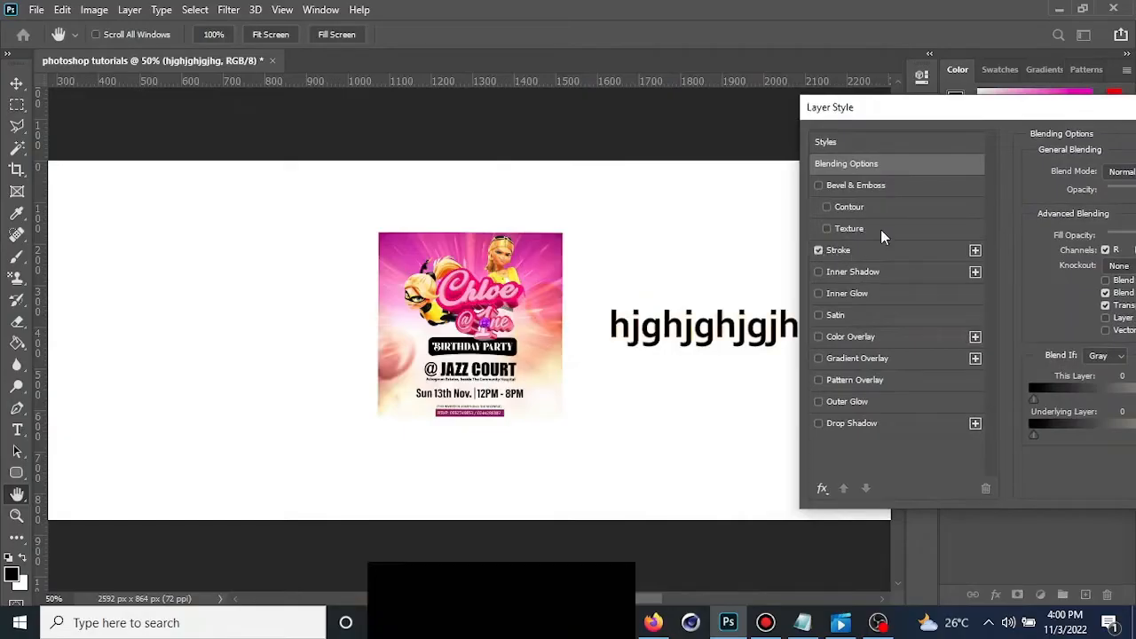
pyautogui.moveTo(1007, 119); pyautogui.dragTo(86, 68)
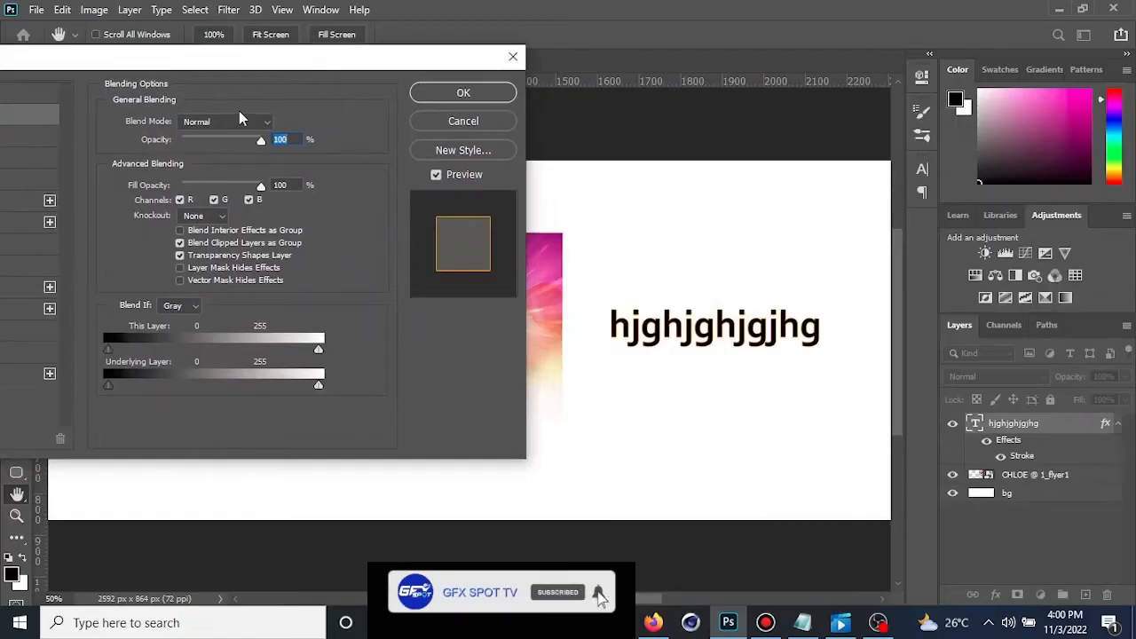
pyautogui.moveTo(162, 71)
pyautogui.mouseDown()
pyautogui.moveTo(266, 53)
pyautogui.moveTo(253, 53)
pyautogui.moveTo(319, 56)
pyautogui.mouseUp()
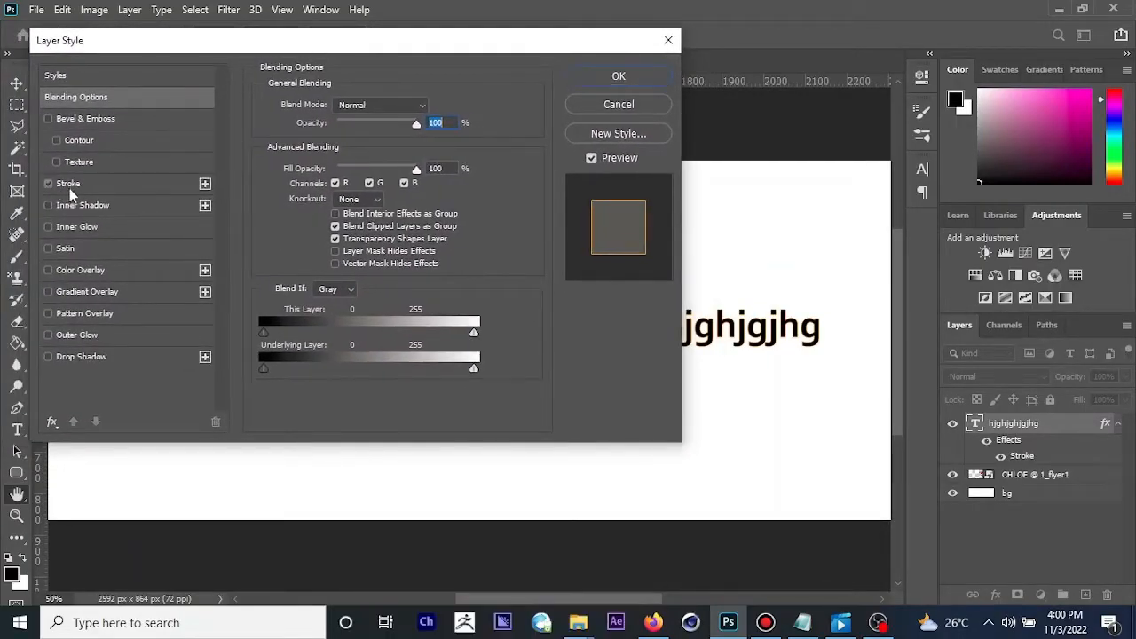
# Step: Try the orange outside stroke on the text at 18 px, reduce its size to 9 px and adjust its opacity
pyautogui.click(69, 185)
pyautogui.moveTo(424, 50); pyautogui.dragTo(230, 90)
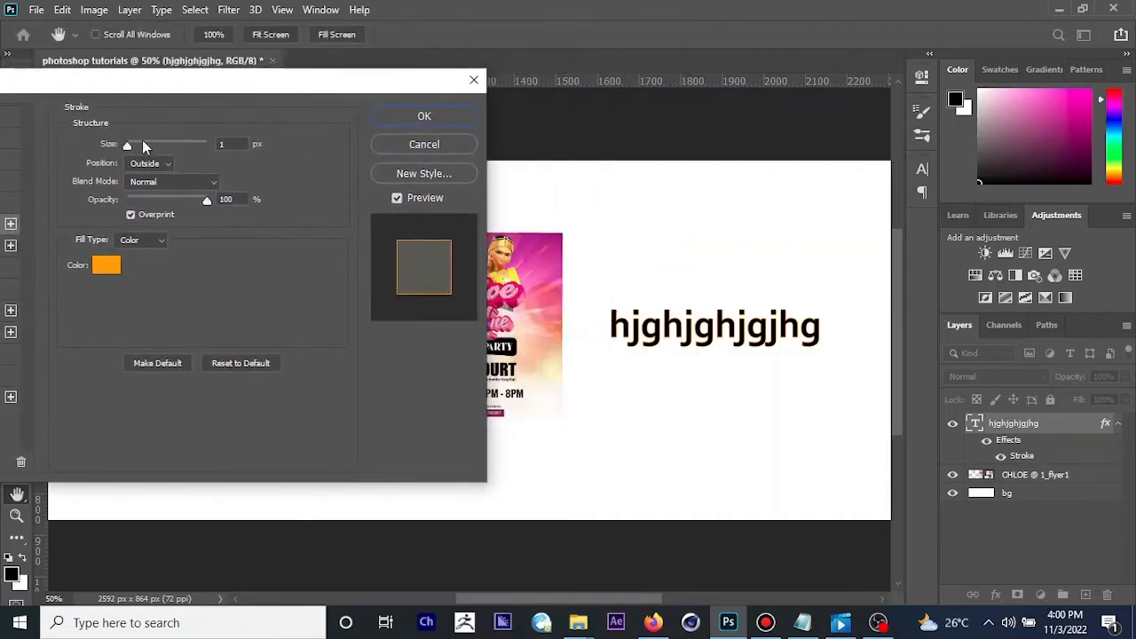
pyautogui.moveTo(127, 149); pyautogui.dragTo(141, 154)
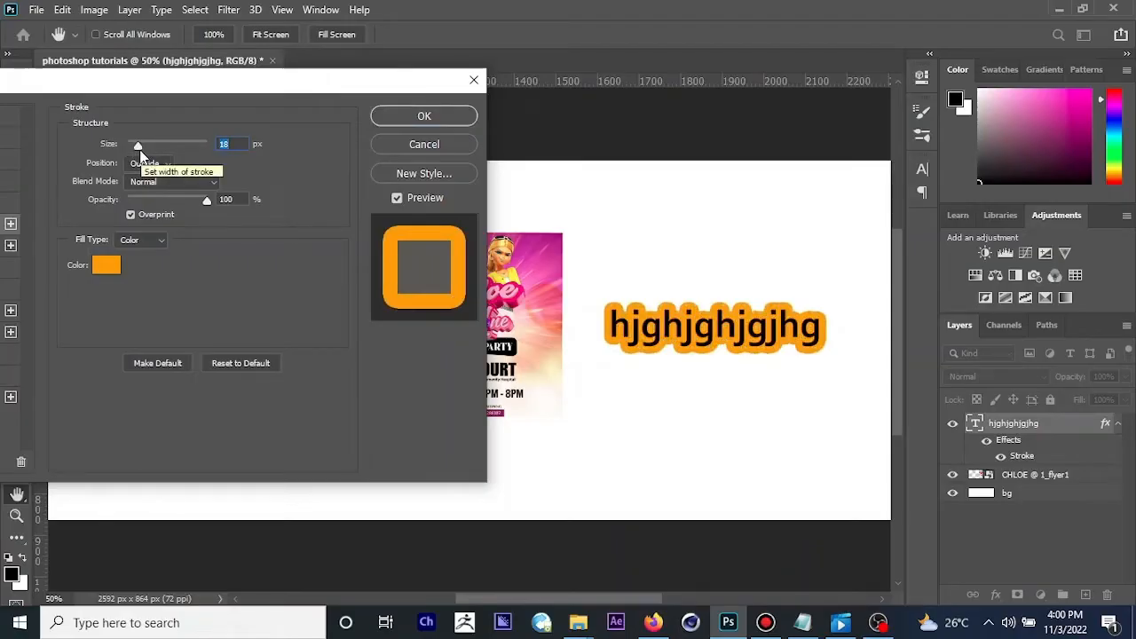
pyautogui.moveTo(140, 151); pyautogui.dragTo(134, 149)
pyautogui.moveTo(115, 83); pyautogui.dragTo(201, 90)
pyautogui.click(294, 210)
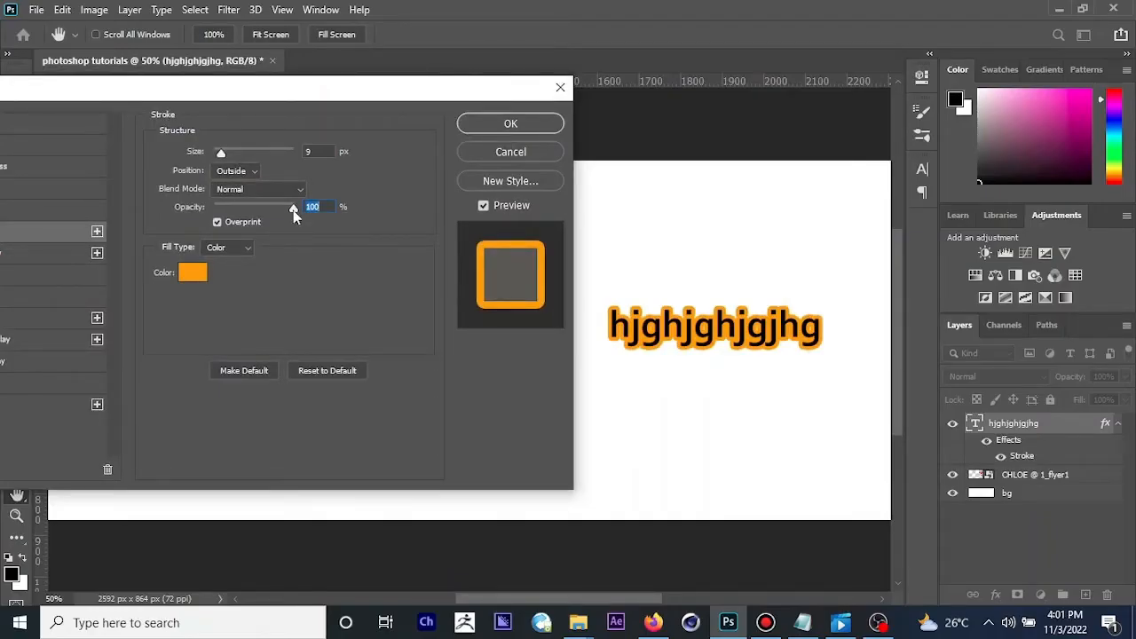
pyautogui.moveTo(293, 211)
pyautogui.mouseDown()
pyautogui.moveTo(233, 220)
pyautogui.moveTo(292, 211)
pyautogui.mouseUp()
# Step: Try a Bevel & Emboss effect on the text layer and discard all the layer style changes
pyautogui.moveTo(352, 99); pyautogui.dragTo(722, 125)
pyautogui.click(365, 193)
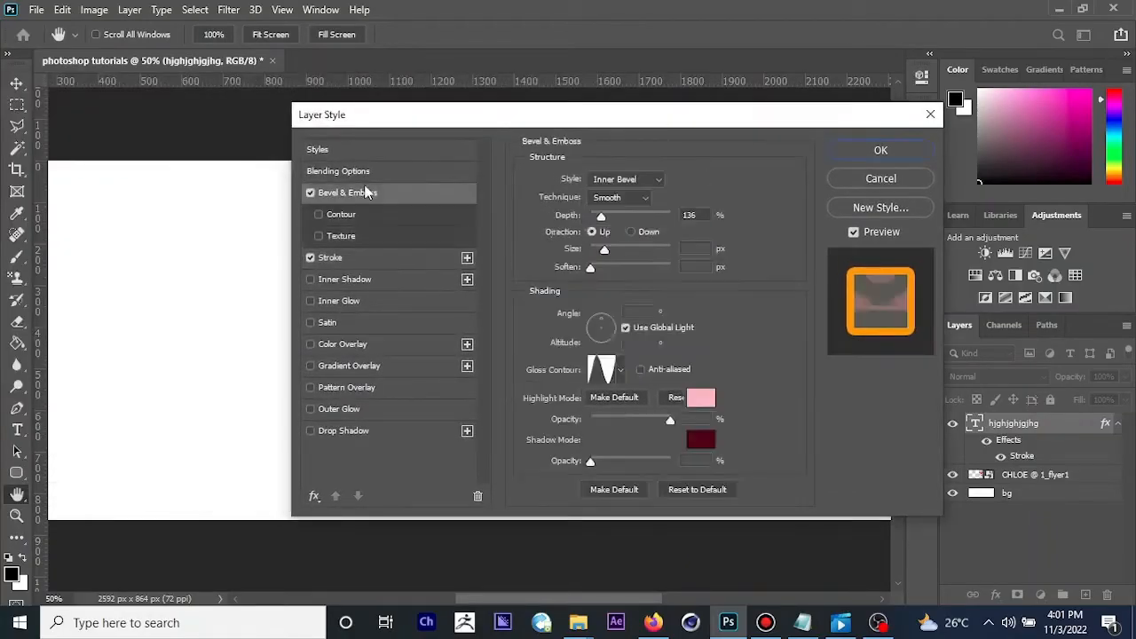
pyautogui.moveTo(345, 133); pyautogui.dragTo(120, 101)
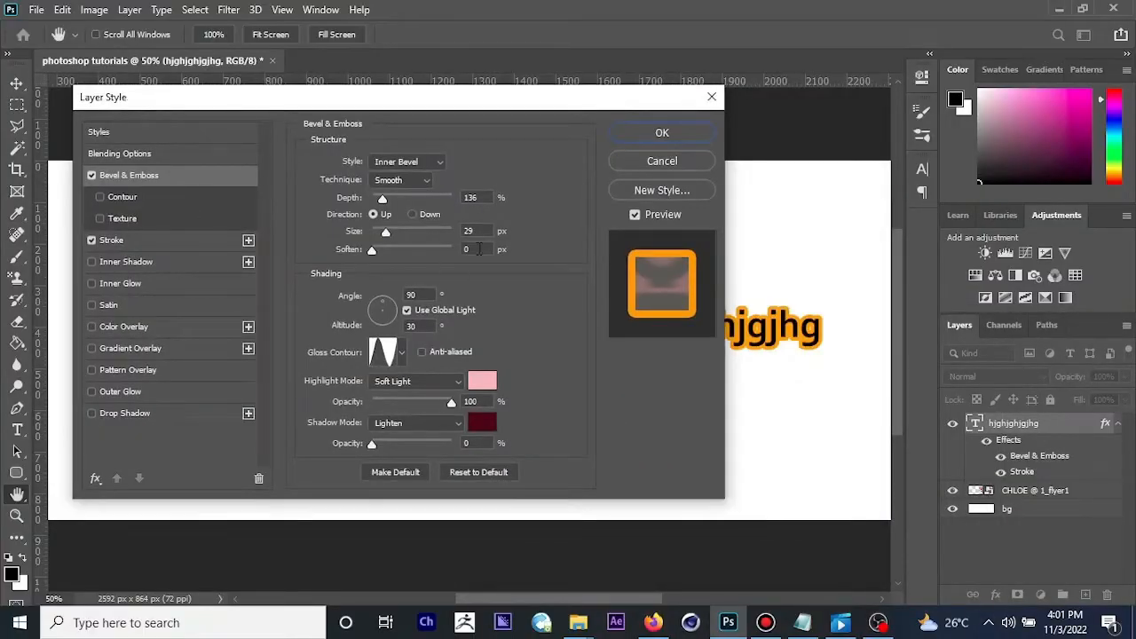
pyautogui.click(699, 162)
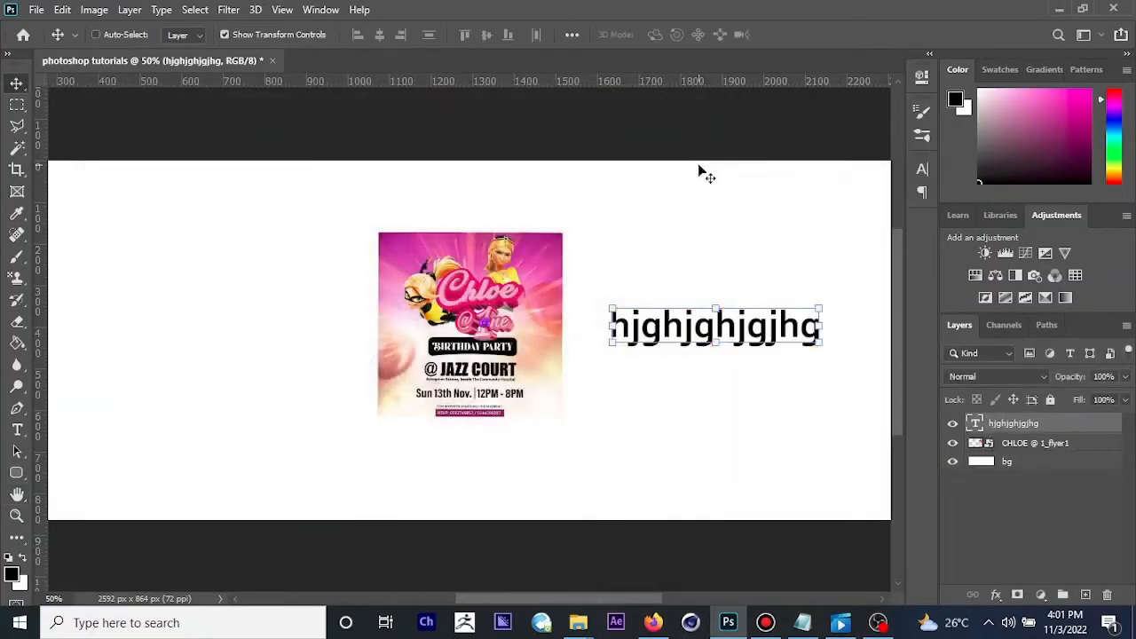
# Step: Fill the bg layer with a purple foreground color
pyautogui.hotkey('ctrl', '-')
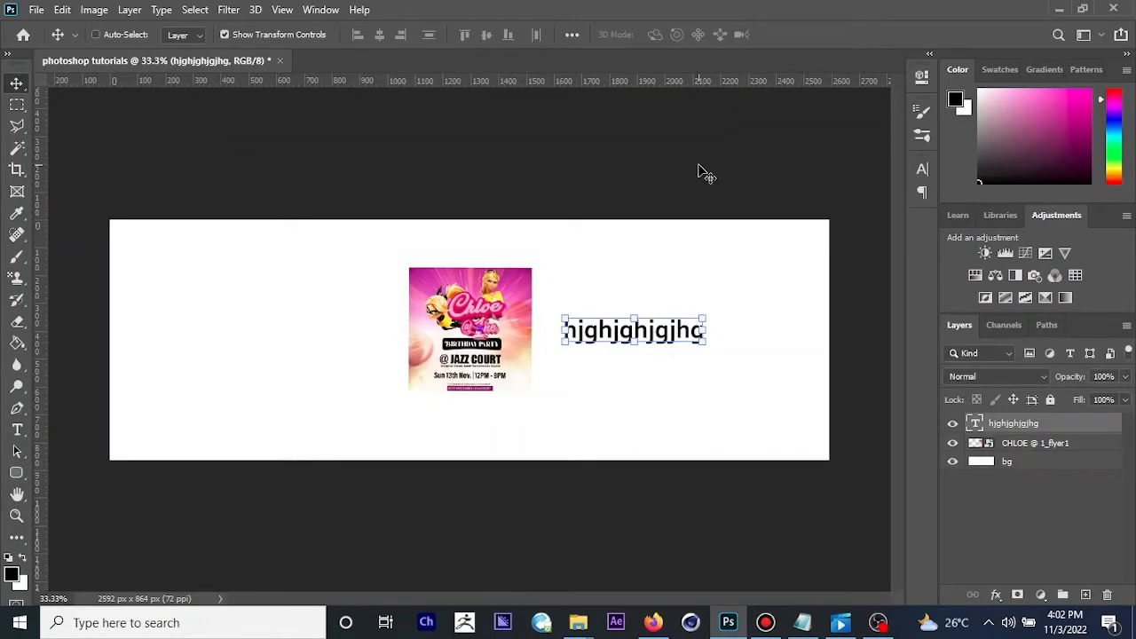
pyautogui.click(1023, 461)
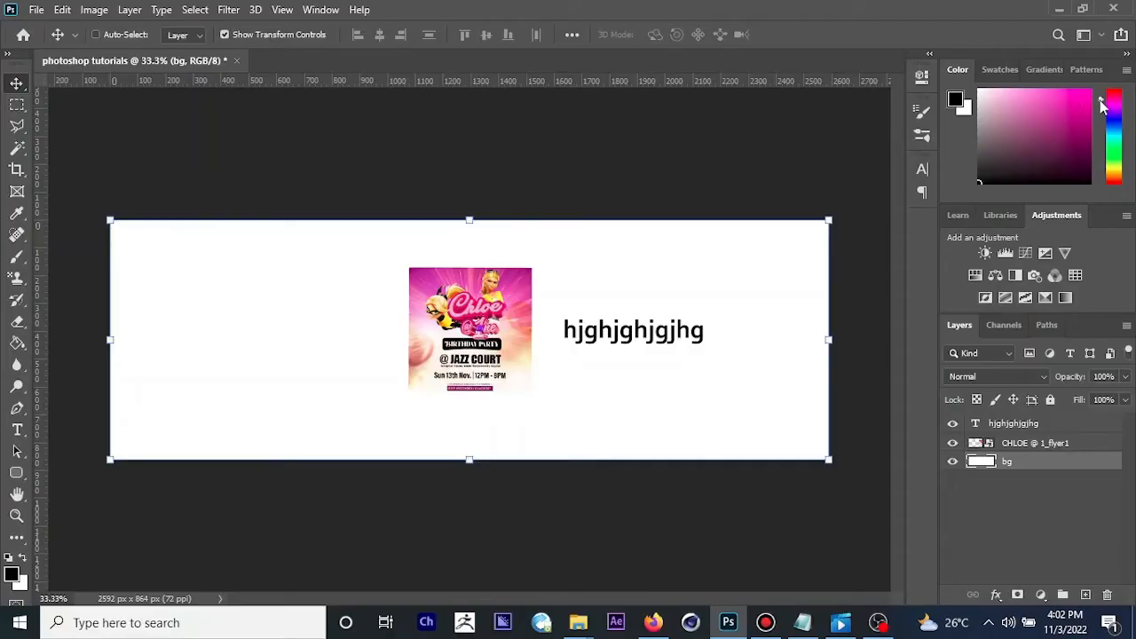
pyautogui.moveTo(1100, 102)
pyautogui.mouseDown()
pyautogui.moveTo(1100, 115)
pyautogui.moveTo(1100, 101)
pyautogui.mouseUp()
pyautogui.click(1053, 148)
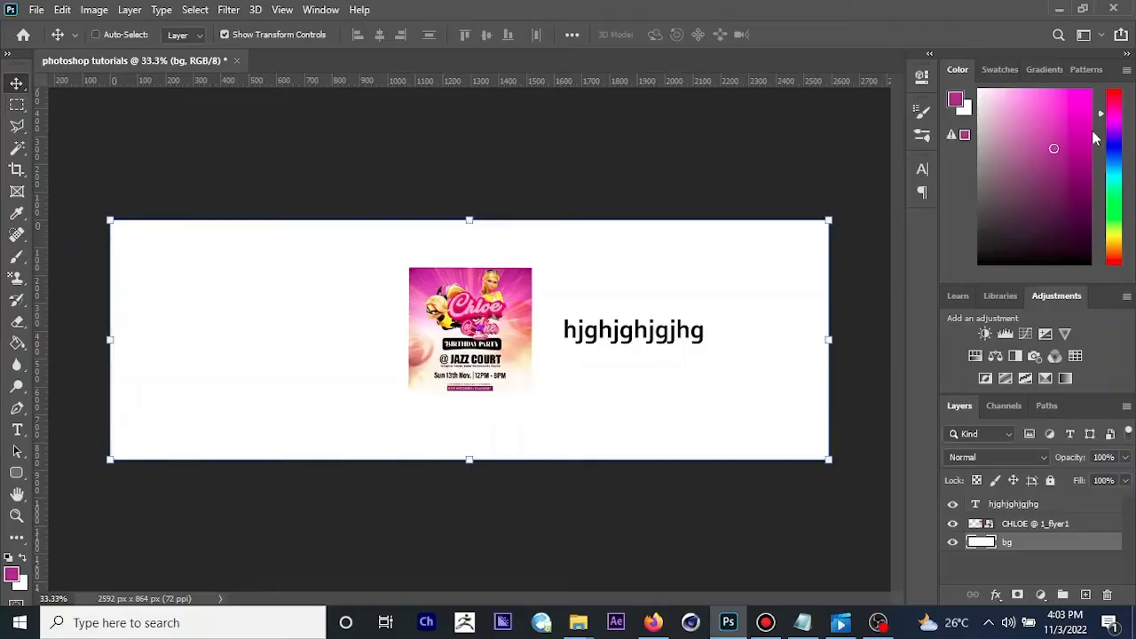
pyautogui.moveTo(1104, 118)
pyautogui.mouseDown()
pyautogui.moveTo(1103, 142)
pyautogui.moveTo(1102, 132)
pyautogui.mouseUp()
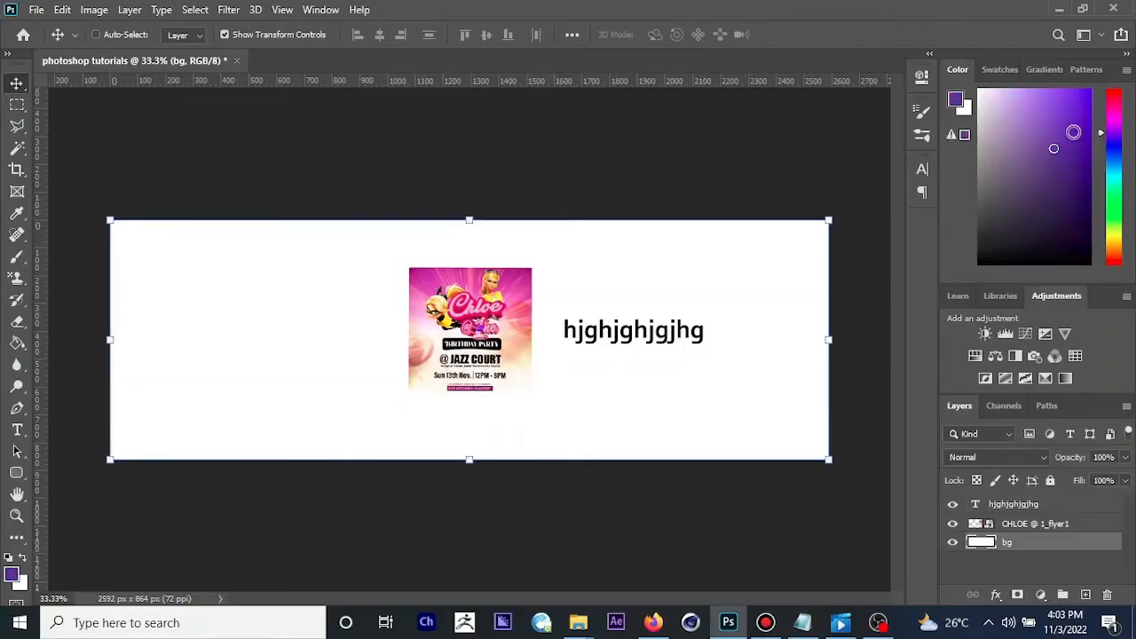
pyautogui.click(1066, 120)
pyautogui.hotkey('alt', 'BackSpace')
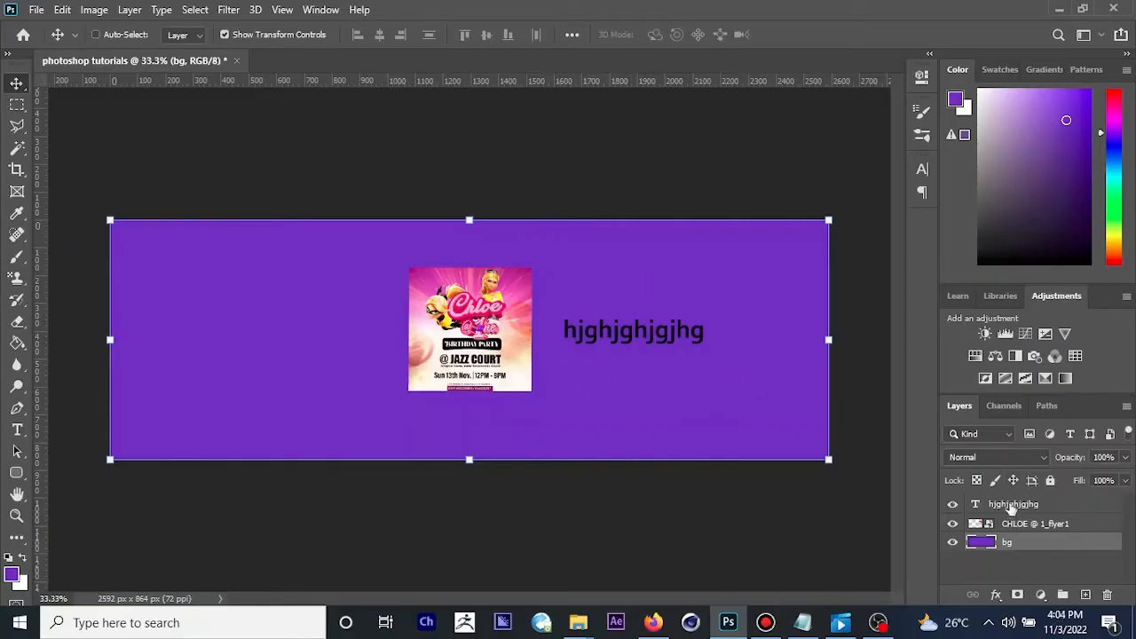
# Step: Recolor the hjghjghjgjhg text layer white and toggle the display of extras to check the result
pyautogui.click(1010, 505)
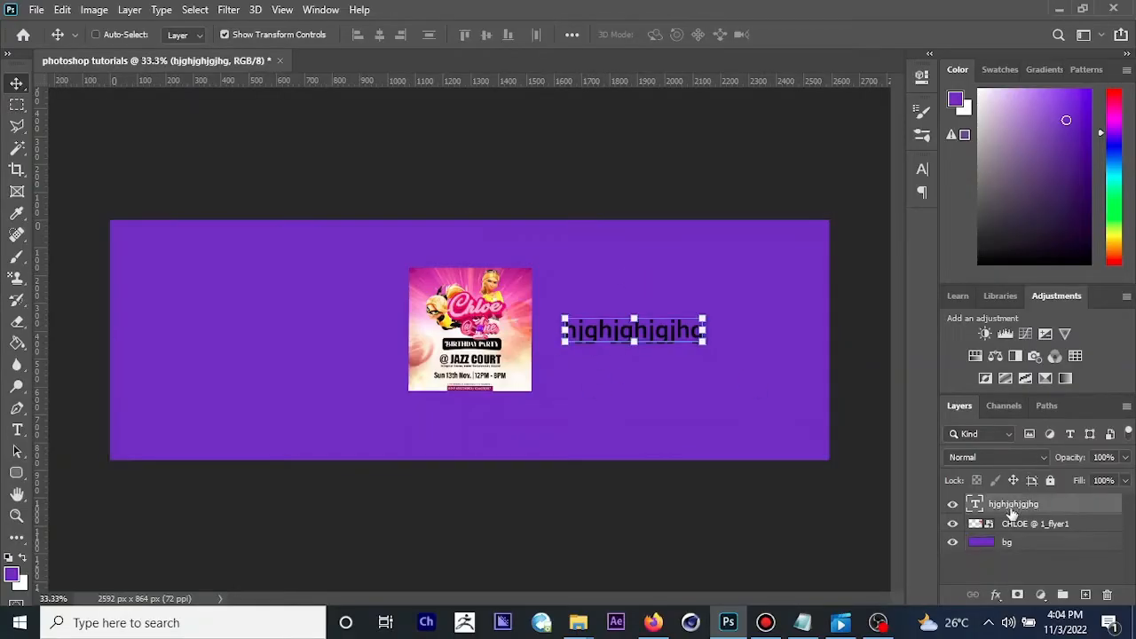
pyautogui.moveTo(1024, 156); pyautogui.dragTo(976, 90)
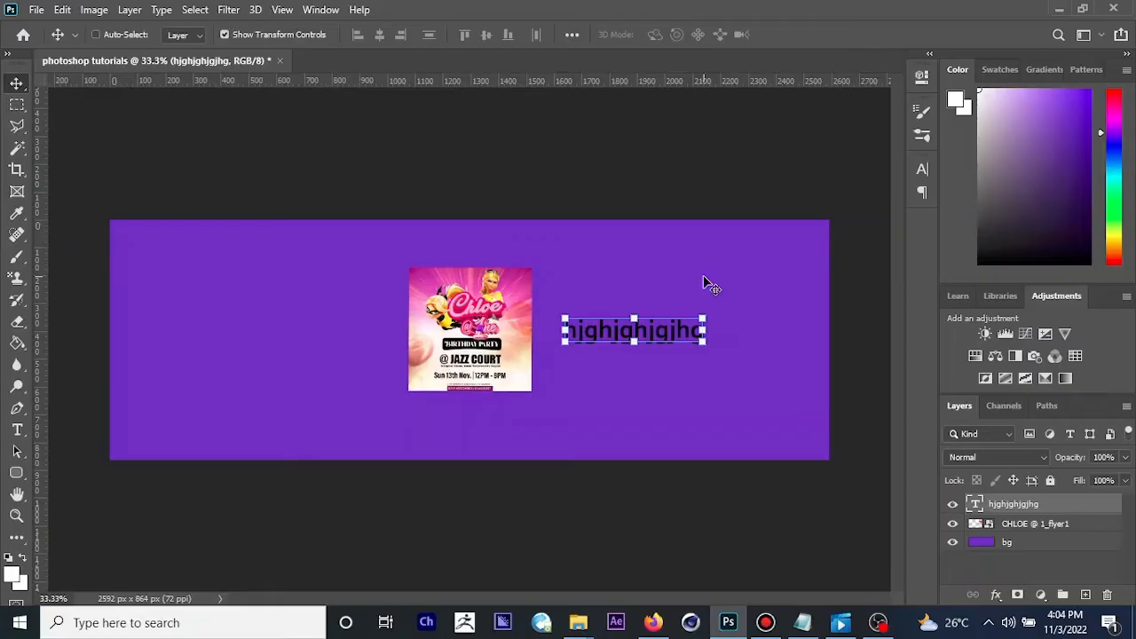
pyautogui.hotkey('alt', 'BackSpace')
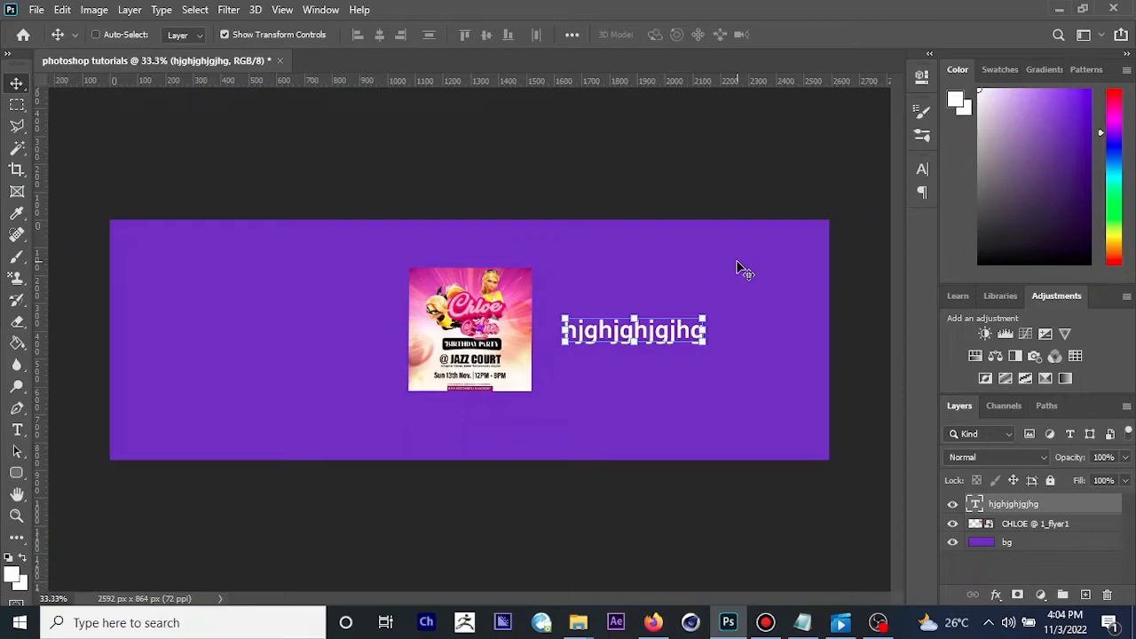
pyautogui.hotkey('ctrl', 'h')
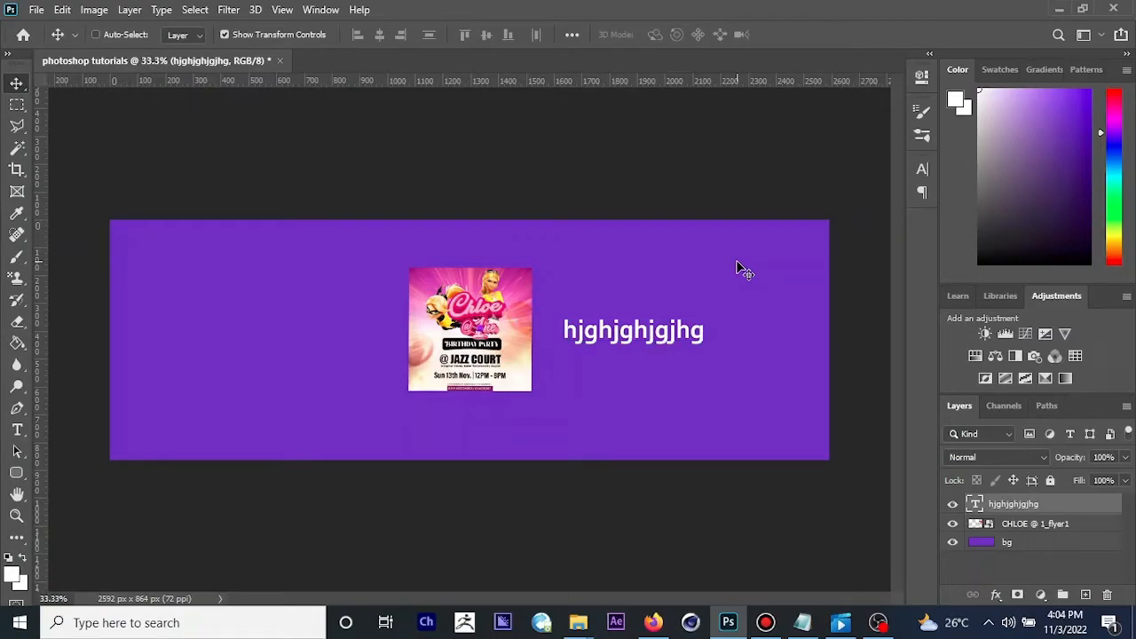
pyautogui.hotkey('ctrl', 'h')
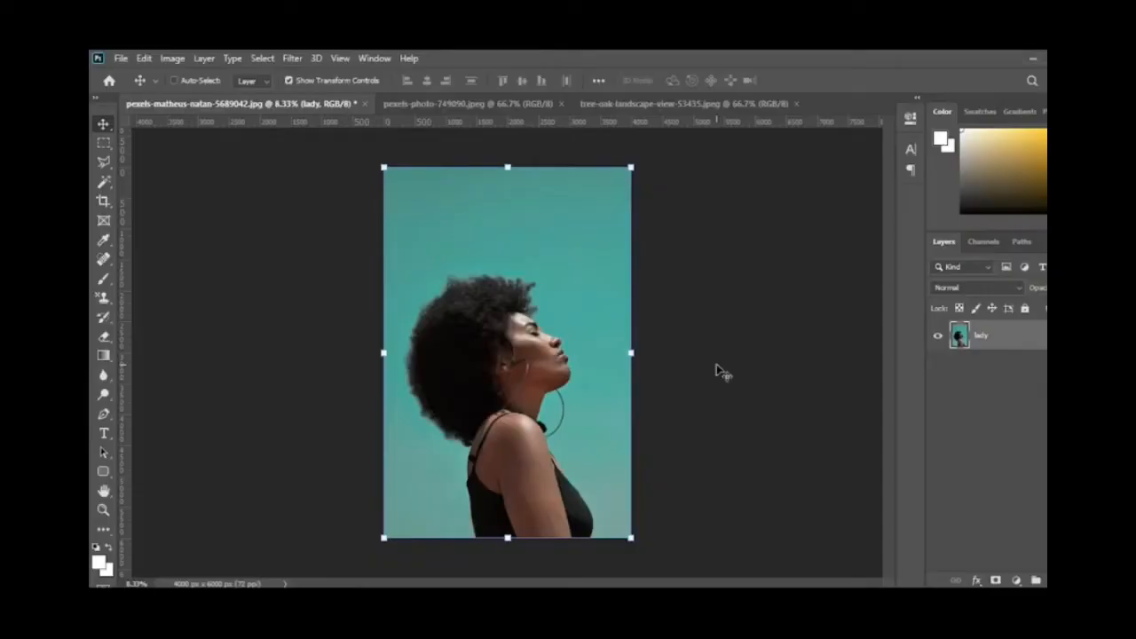
# Step: Apply a Curves adjustment to the lady layer's RGB channel with points at input 67, output 58 and input 167, output 186
pyautogui.click(178, 60)
pyautogui.moveTo(203, 98)
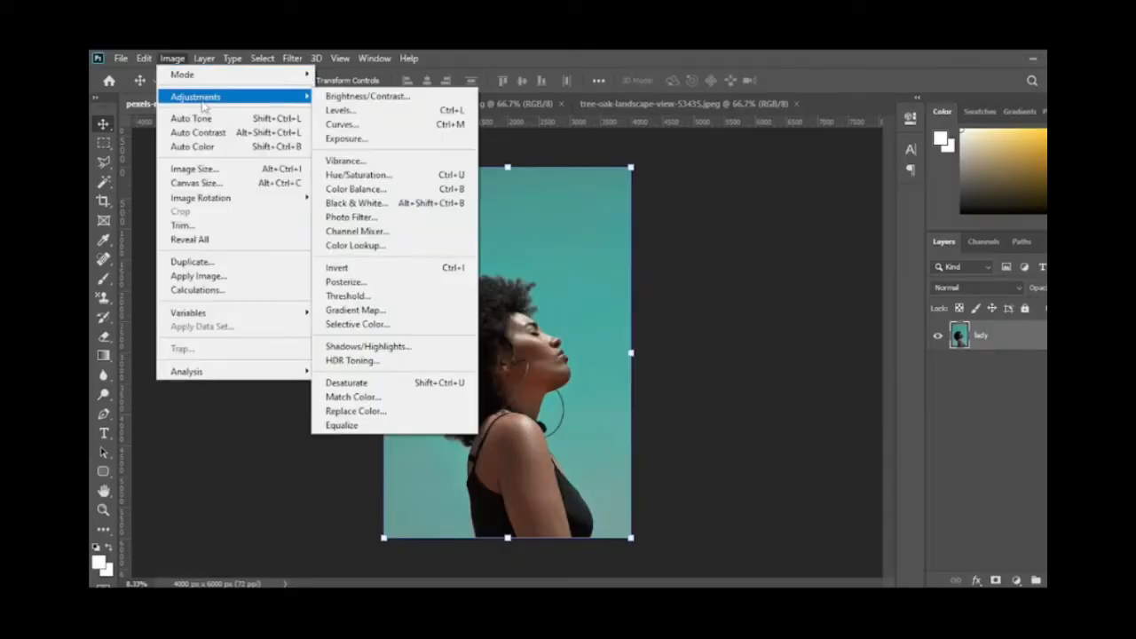
pyautogui.click(377, 123)
pyautogui.moveTo(497, 113); pyautogui.dragTo(813, 133)
pyautogui.moveTo(759, 355); pyautogui.dragTo(780, 343)
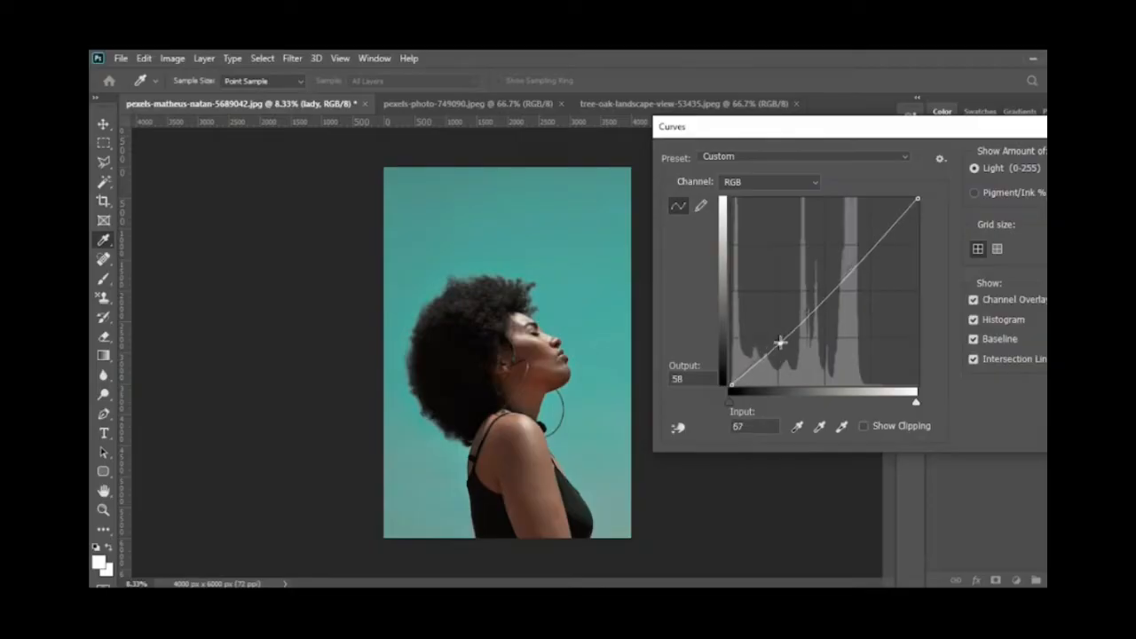
pyautogui.moveTo(847, 264); pyautogui.dragTo(853, 249)
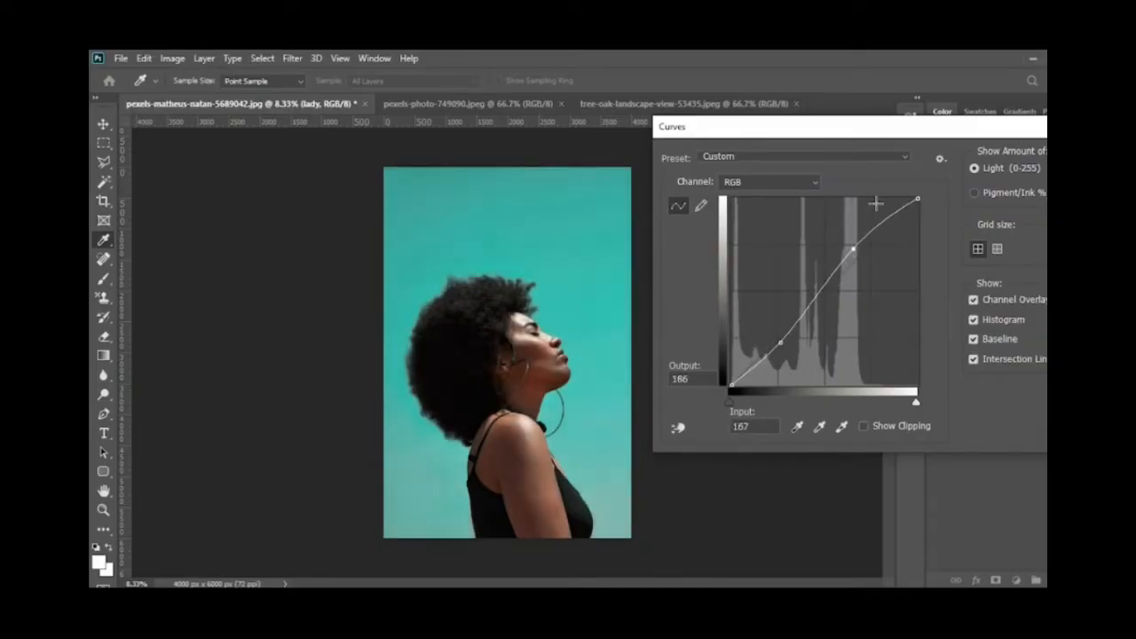
pyautogui.moveTo(989, 135); pyautogui.dragTo(901, 135)
pyautogui.click(1028, 158)
pyautogui.press('v')
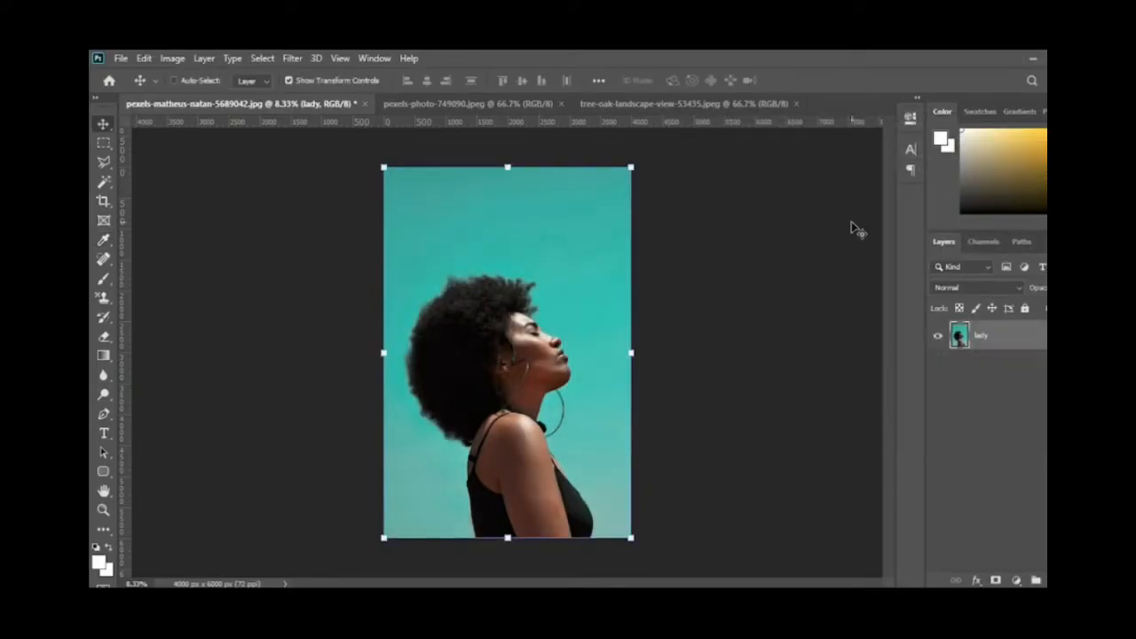
# Step: Select the woman's body, head and hair with the Quick Selection tool
pyautogui.click(110, 167)
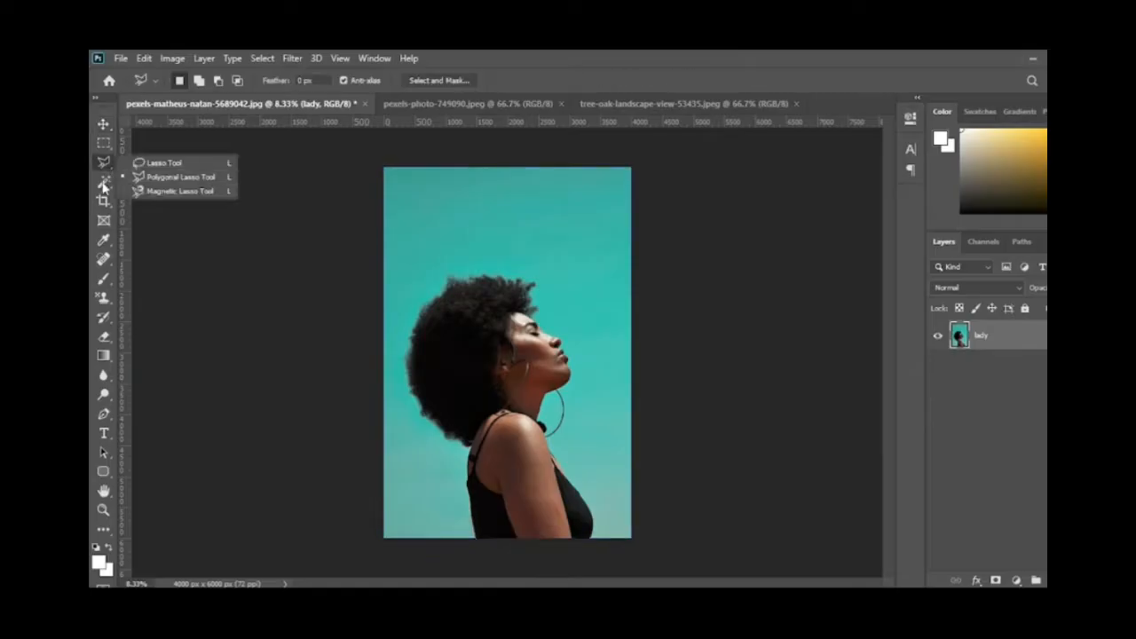
pyautogui.click(105, 182)
pyautogui.click(174, 197)
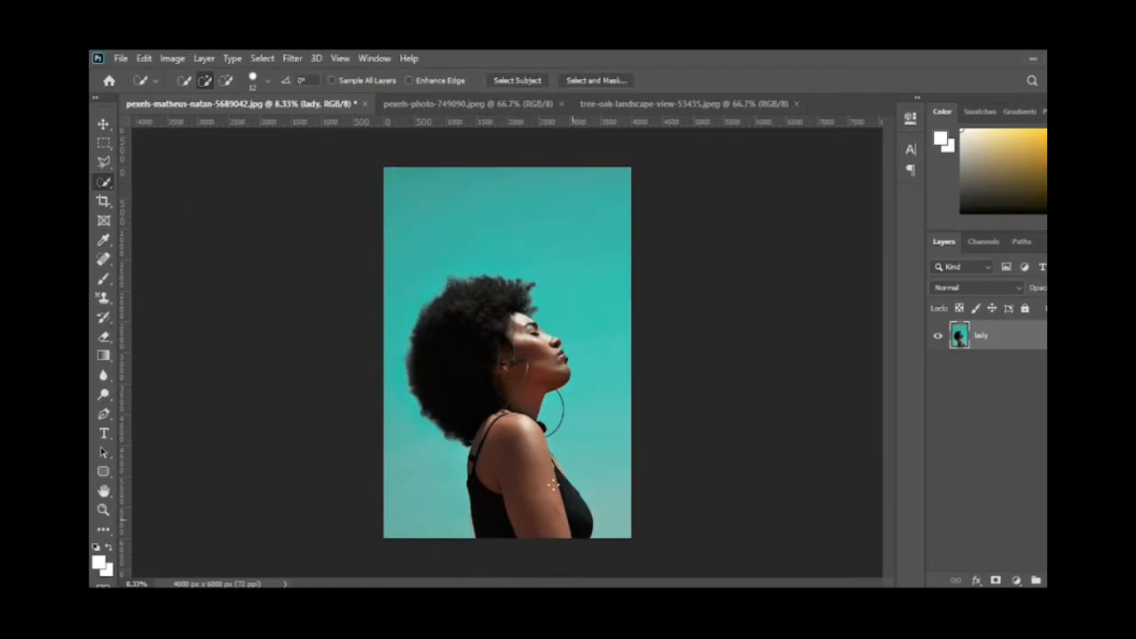
pyautogui.moveTo(573, 522)
pyautogui.mouseDown()
pyautogui.moveTo(504, 414)
pyautogui.moveTo(530, 405)
pyautogui.moveTo(536, 333)
pyautogui.moveTo(514, 311)
pyautogui.moveTo(434, 375)
pyautogui.mouseUp()
# Step: Refine the woman's selection in Select and Mask with a 7 px edge detection radius and copy it to a new layer
pyautogui.click(584, 82)
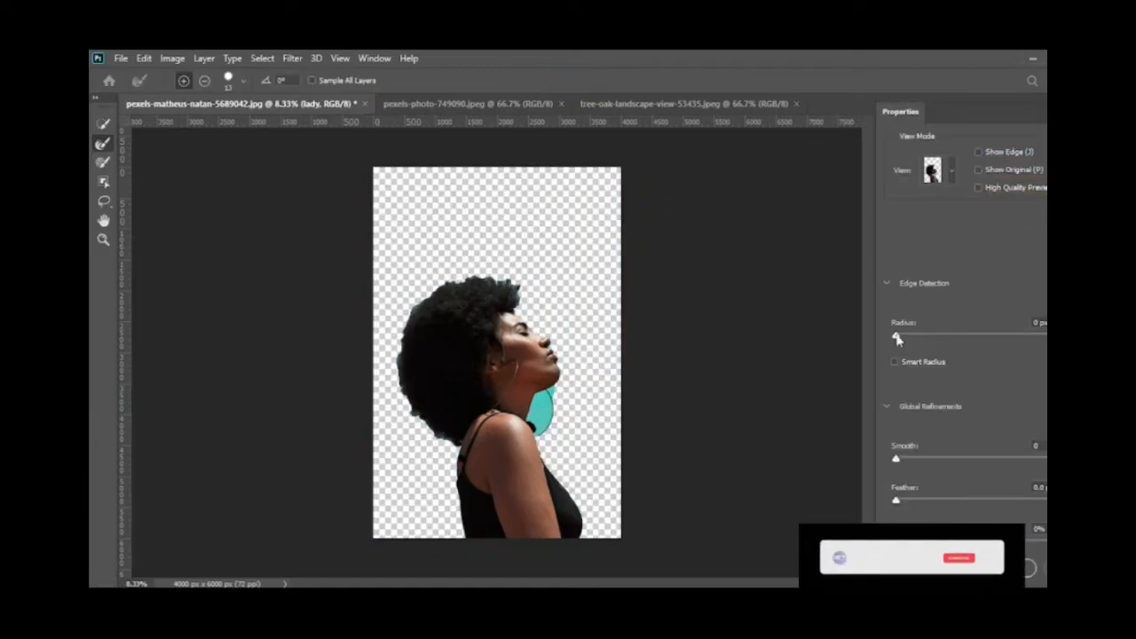
pyautogui.moveTo(896, 335); pyautogui.dragTo(929, 337)
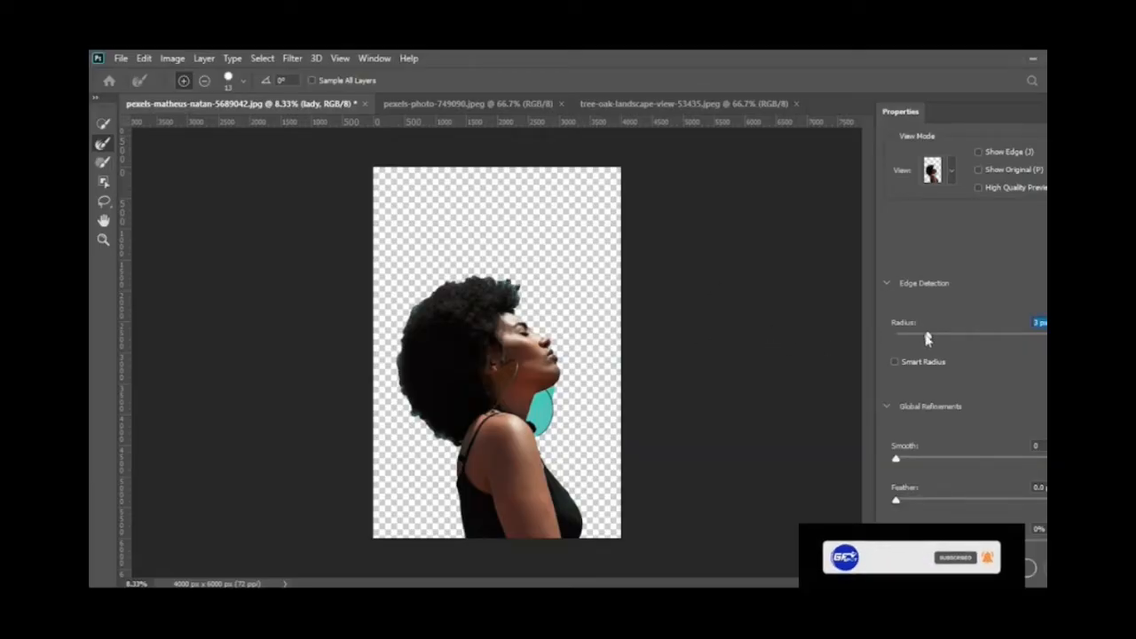
pyautogui.moveTo(928, 335); pyautogui.dragTo(949, 335)
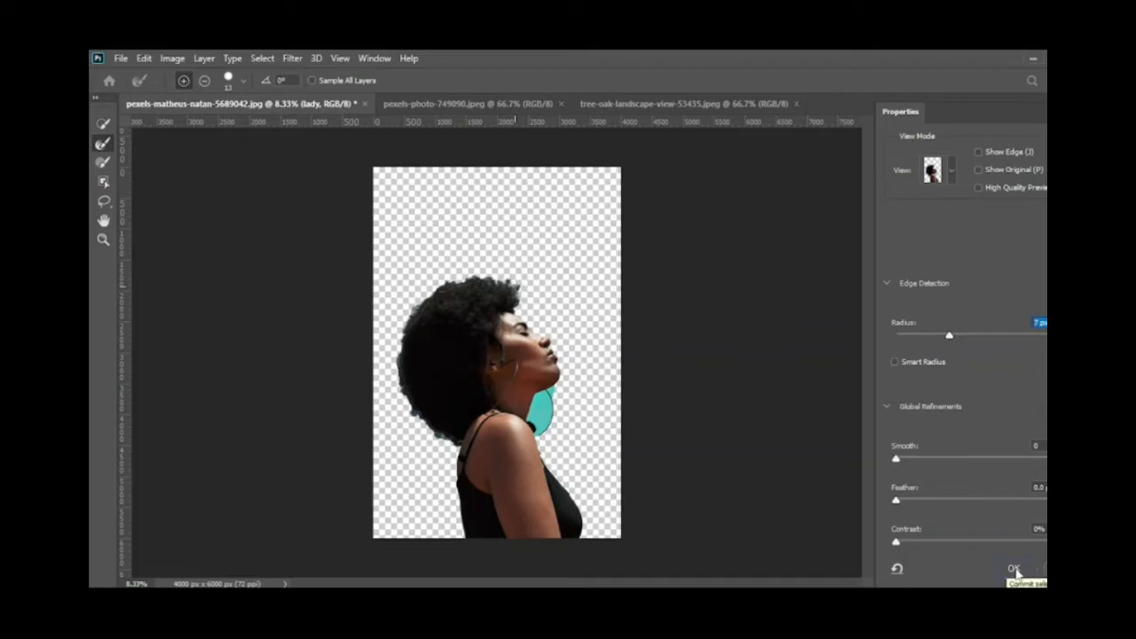
pyautogui.click(1015, 571)
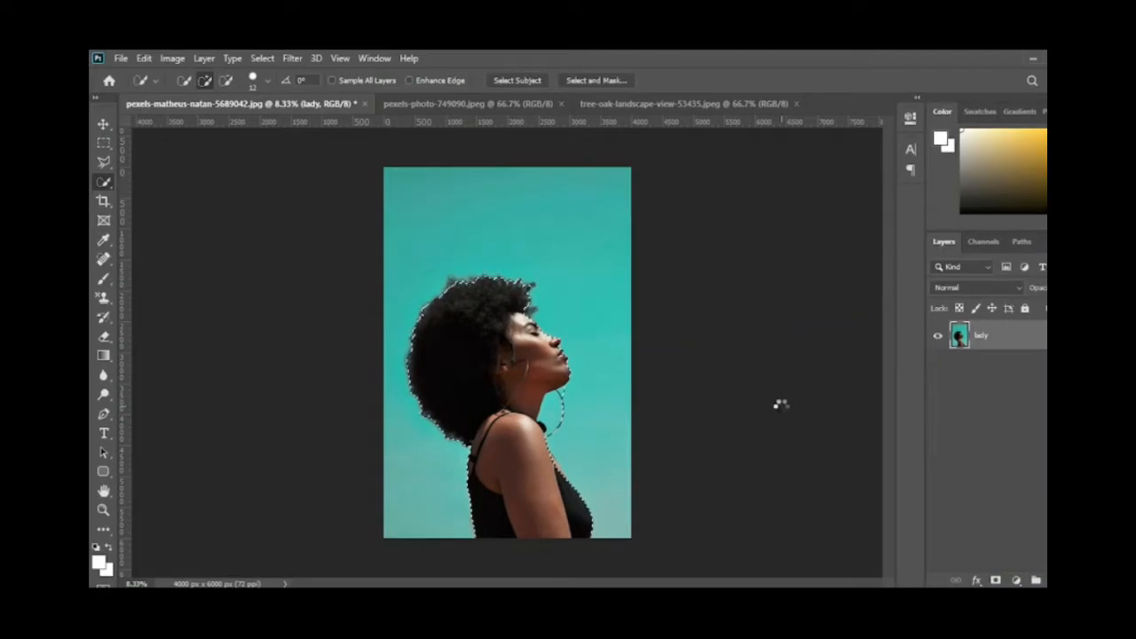
pyautogui.hotkey('ctrl', 'j')
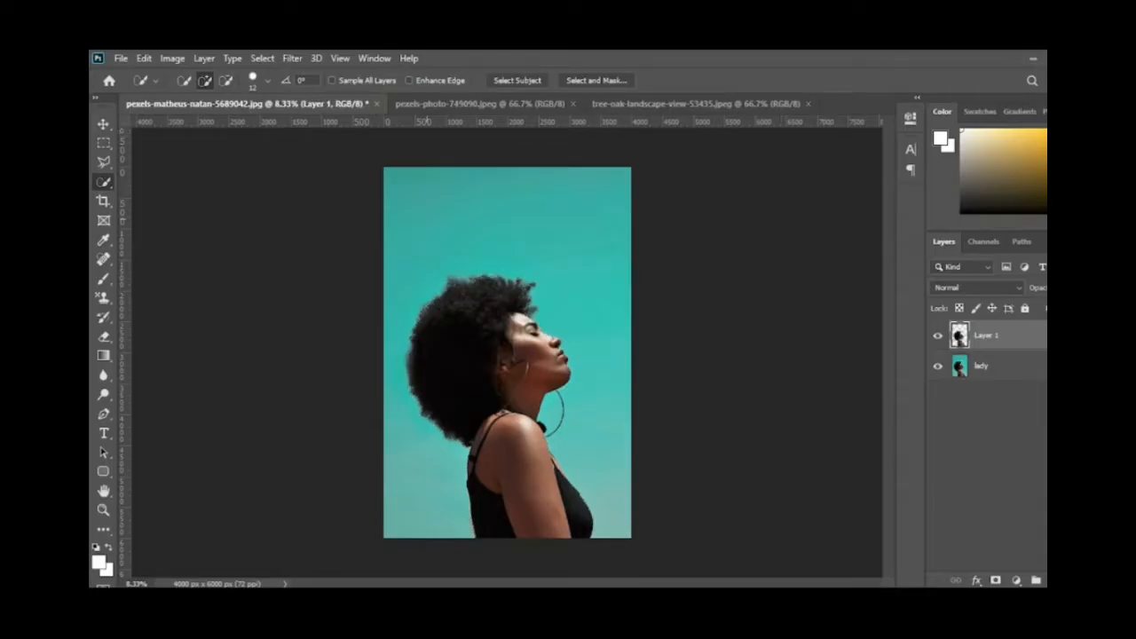
# Step: Fill the lady layer beneath the cutout with the light grey foreground color
pyautogui.click(104, 126)
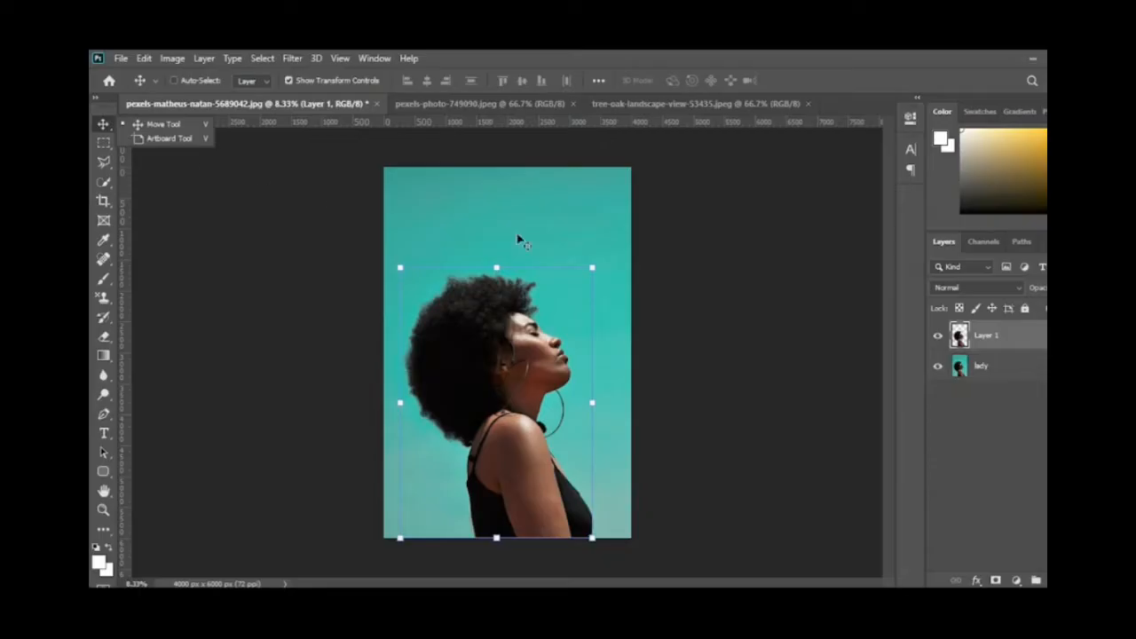
pyautogui.click(996, 379)
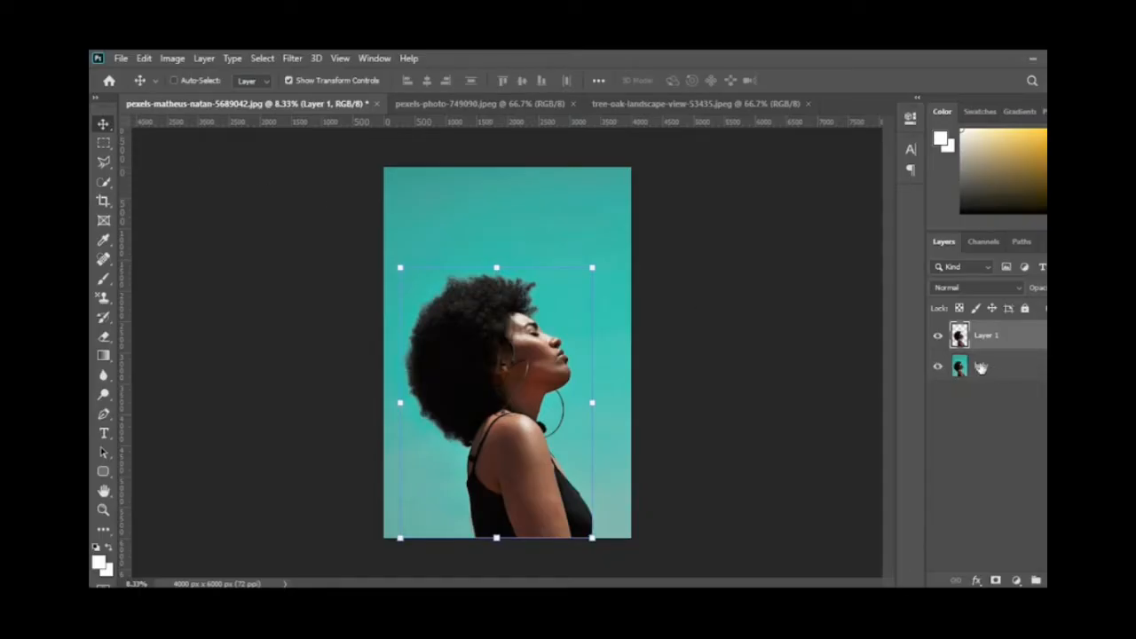
pyautogui.click(981, 367)
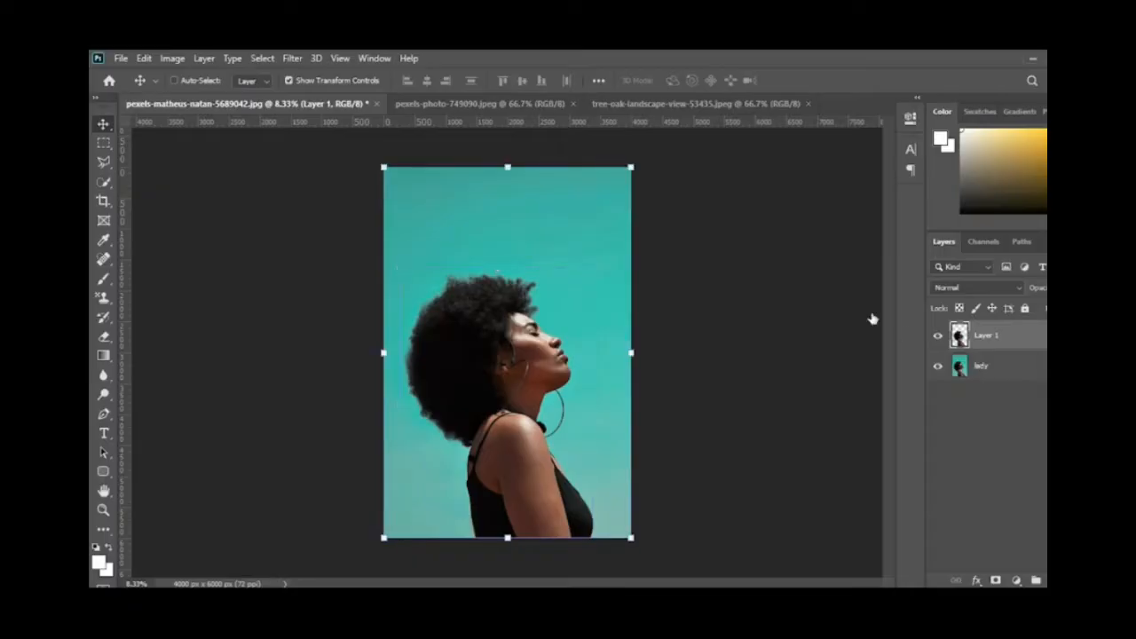
pyautogui.hotkey('alt', '[')
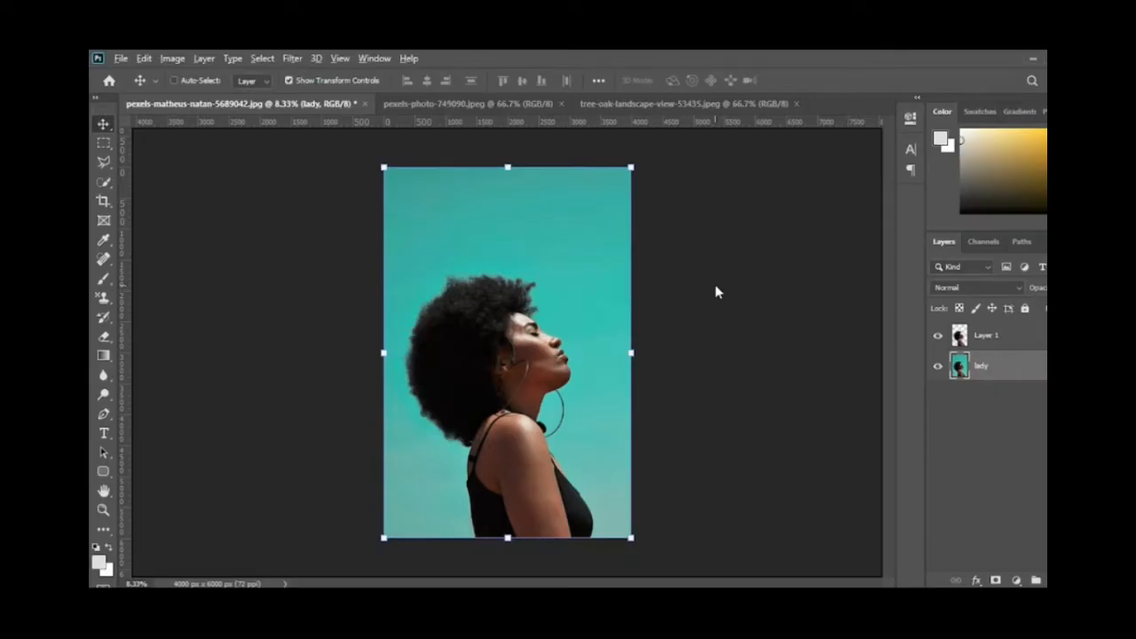
pyautogui.hotkey('alt', 'BackSpace')
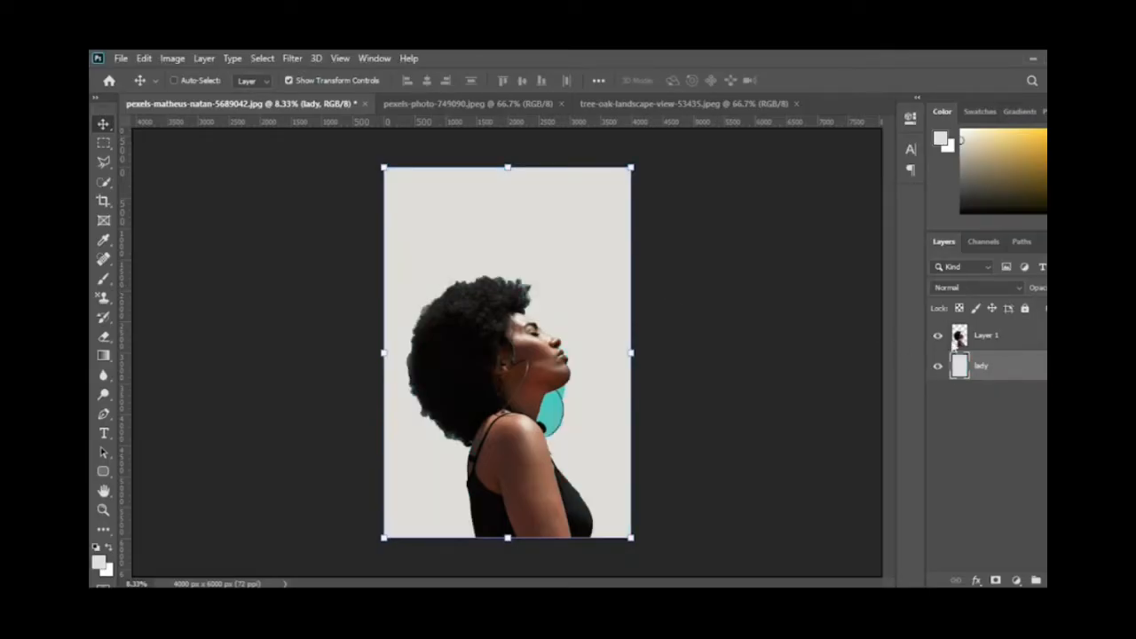
# Step: Select the leftover teal patch inside the earring on Layer 1 with the Magic Wand and delete it
pyautogui.click(977, 344)
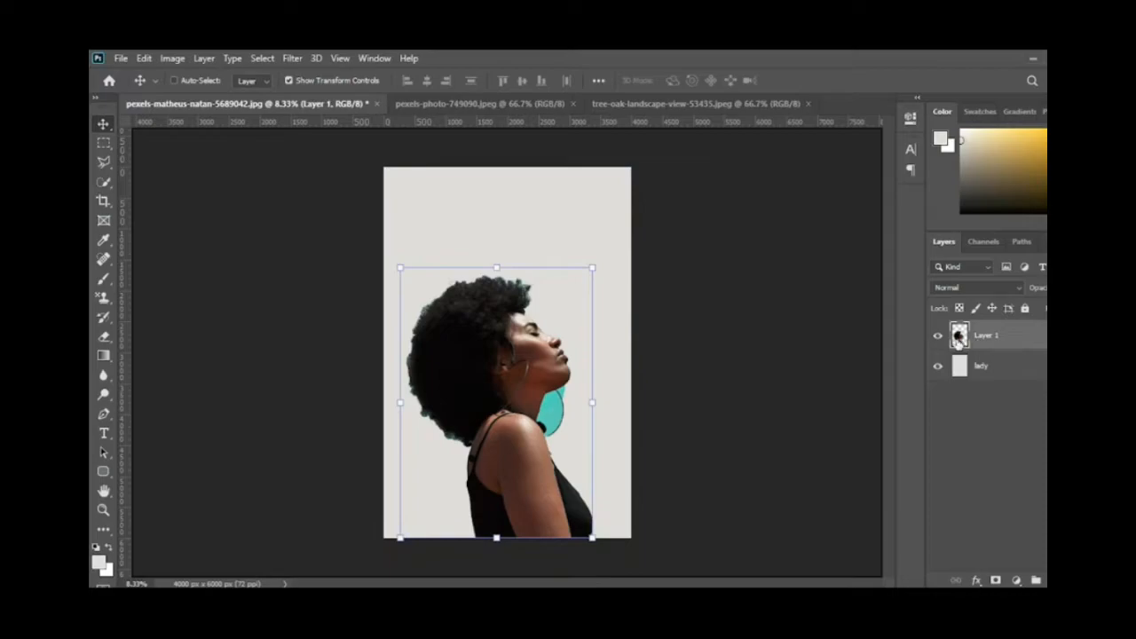
pyautogui.click(103, 182)
pyautogui.click(168, 210)
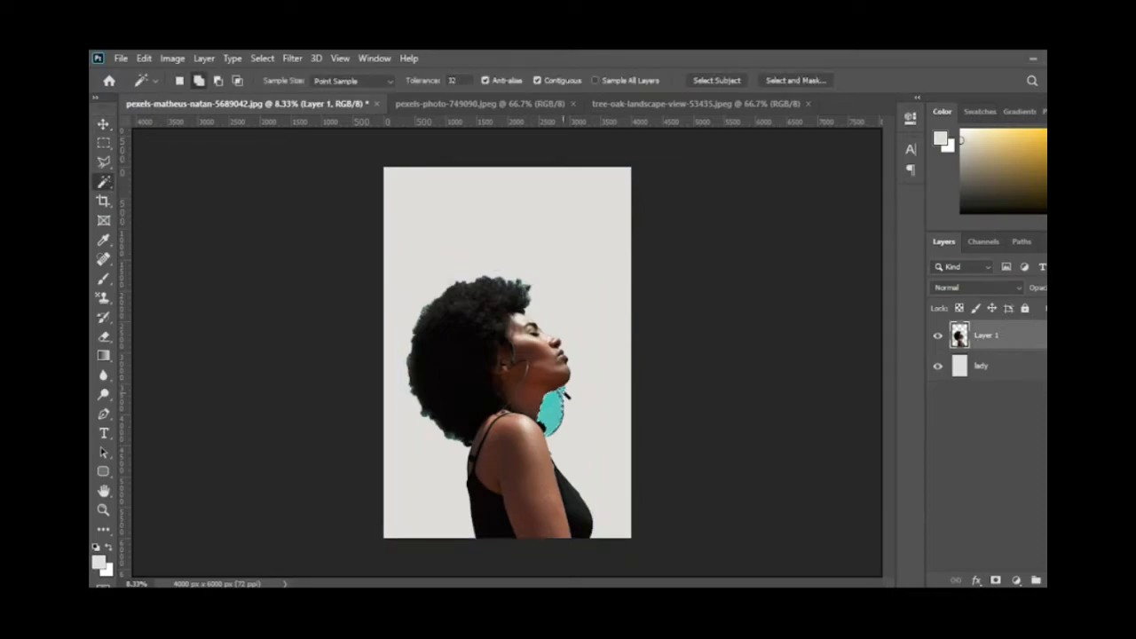
pyautogui.click(552, 411)
pyautogui.press('Delete')
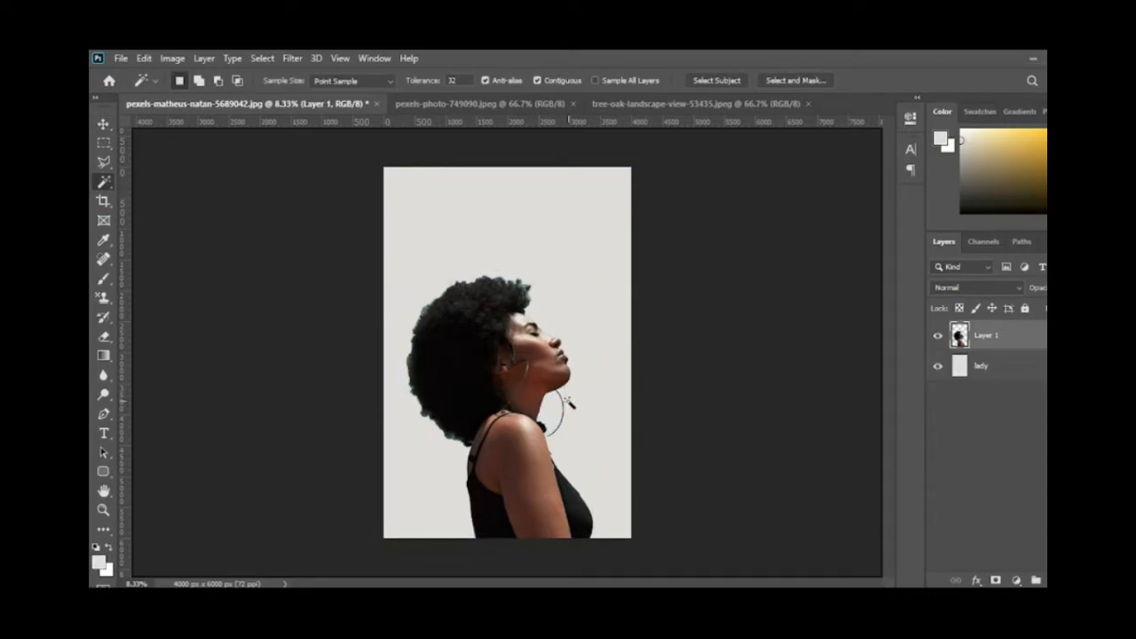
pyautogui.click(103, 125)
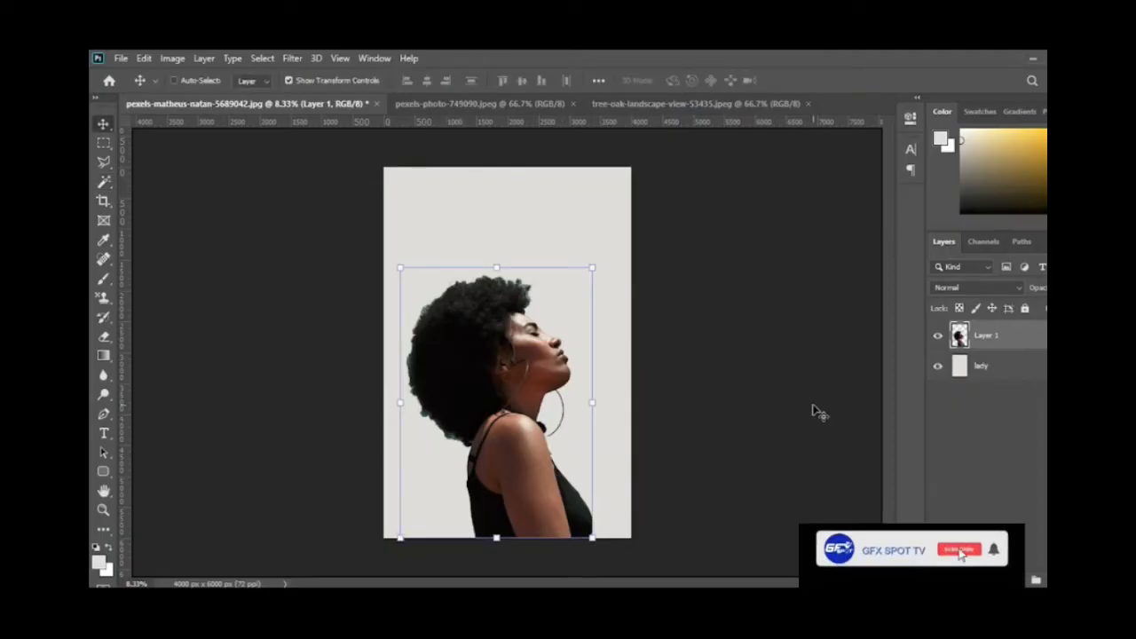
# Step: Rename the grey-filled layer as background and the woman's cutout layer as lady
pyautogui.click(982, 364)
pyautogui.doubleClick(981, 365)
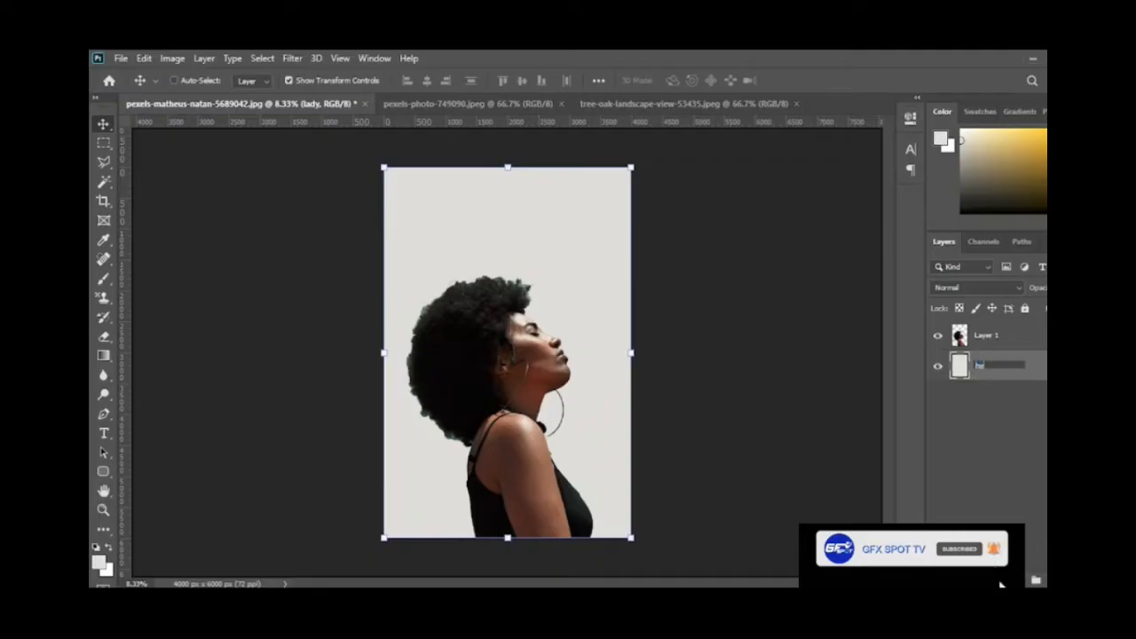
pyautogui.write('background')
pyautogui.press('Return')
pyautogui.click(994, 337)
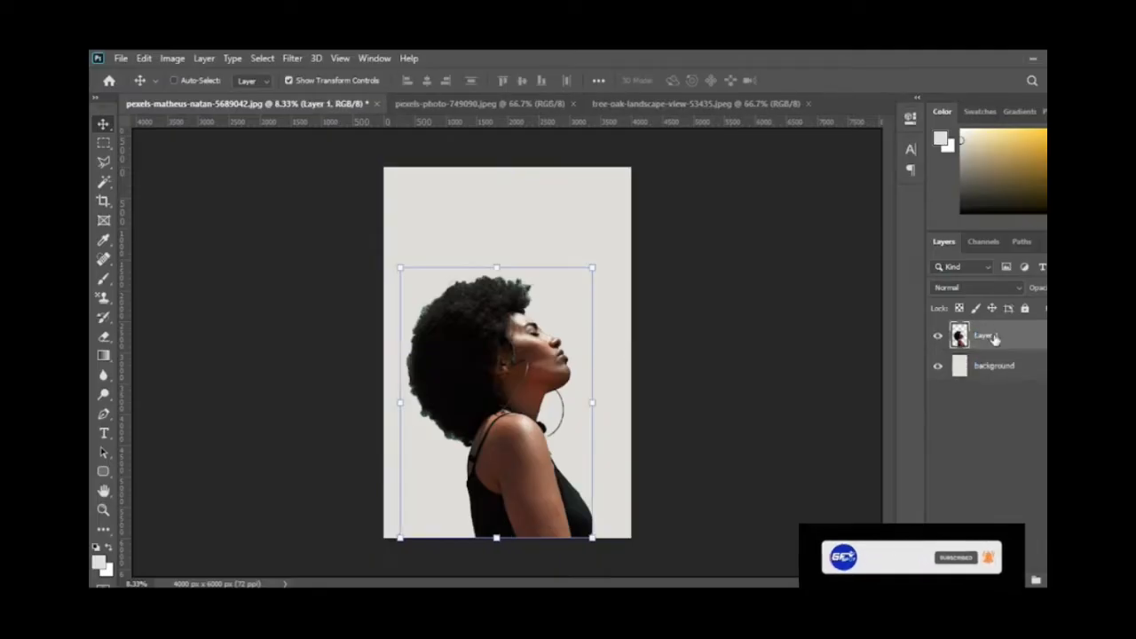
pyautogui.doubleClick(987, 336)
pyautogui.write('lady')
pyautogui.press('Return')
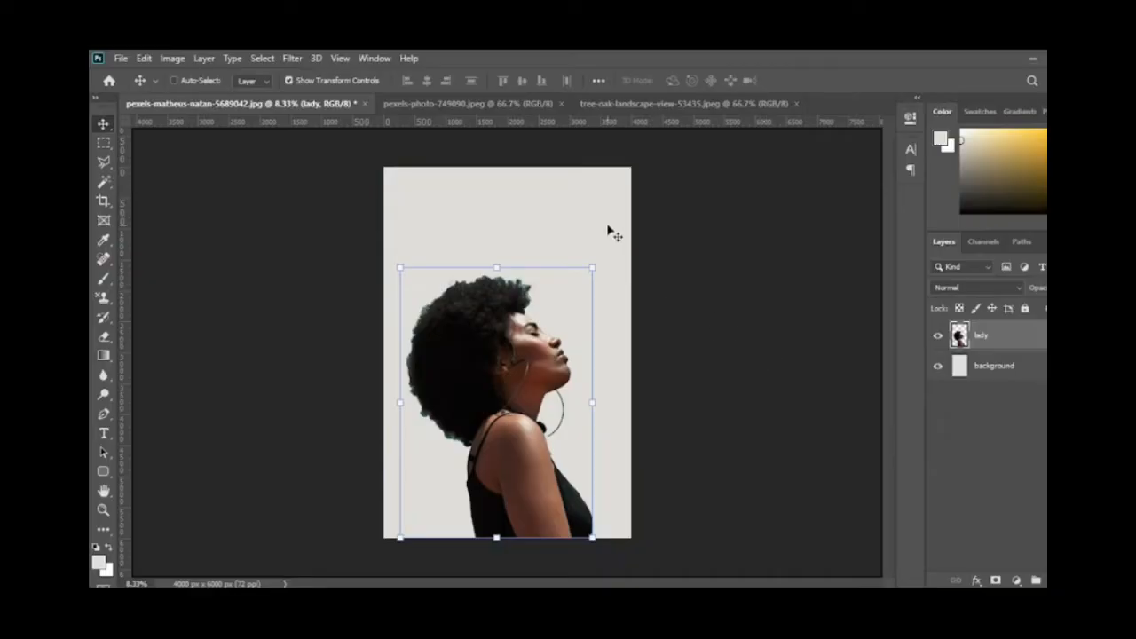
# Step: Switch to the tree-oak-landscape-view-53435.jpeg document and convert its locked background into a regular layer
pyautogui.click(614, 109)
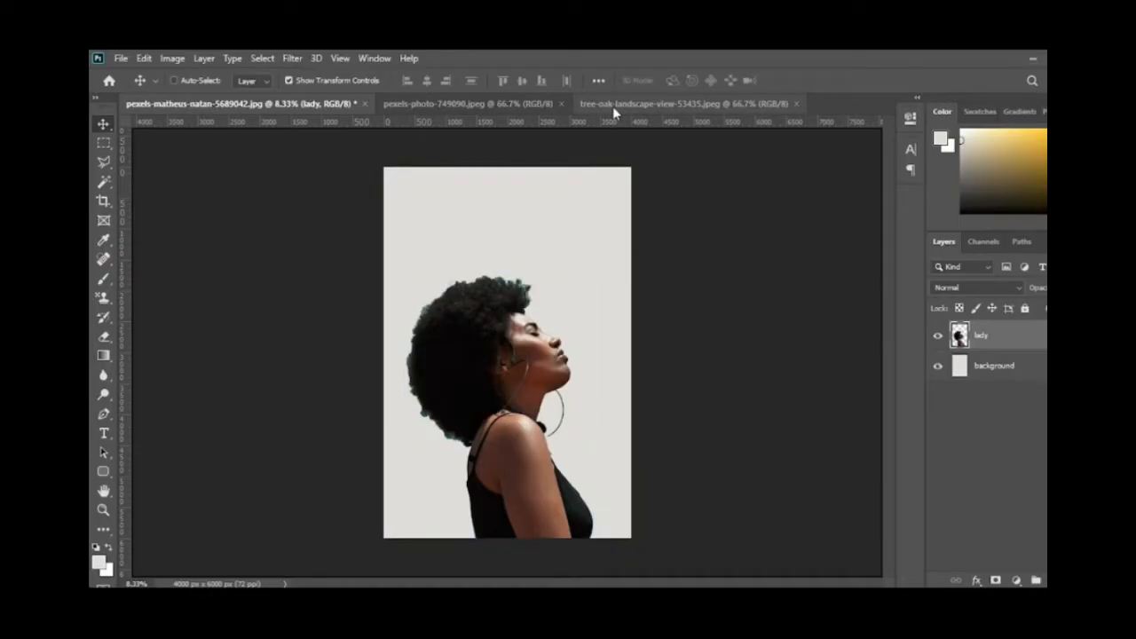
pyautogui.click(612, 106)
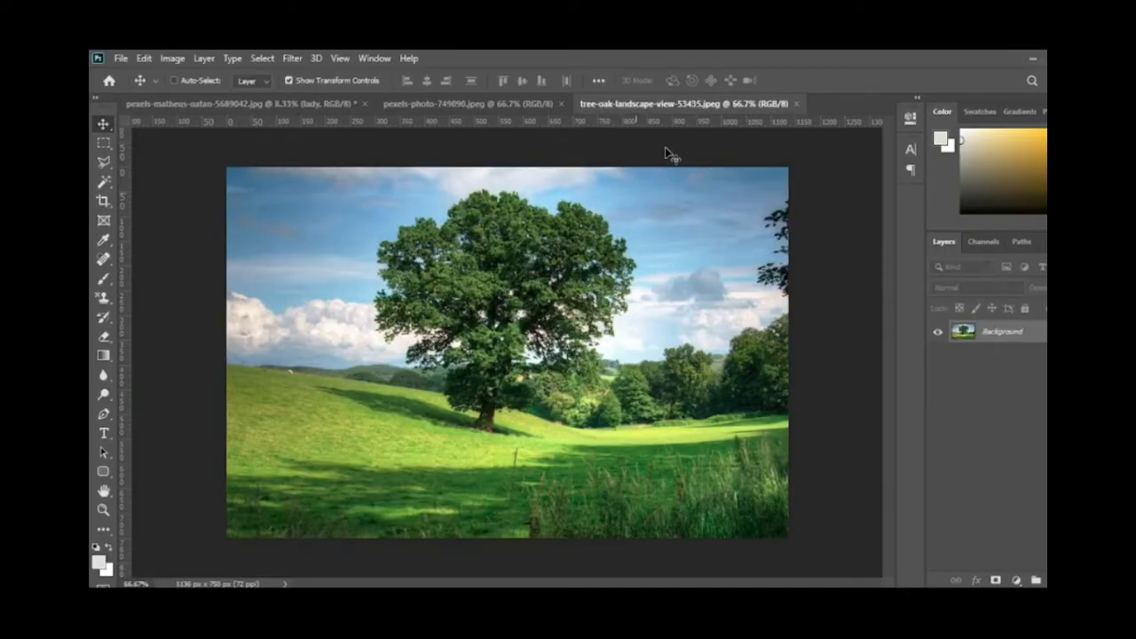
pyautogui.doubleClick(1016, 337)
pyautogui.click(715, 206)
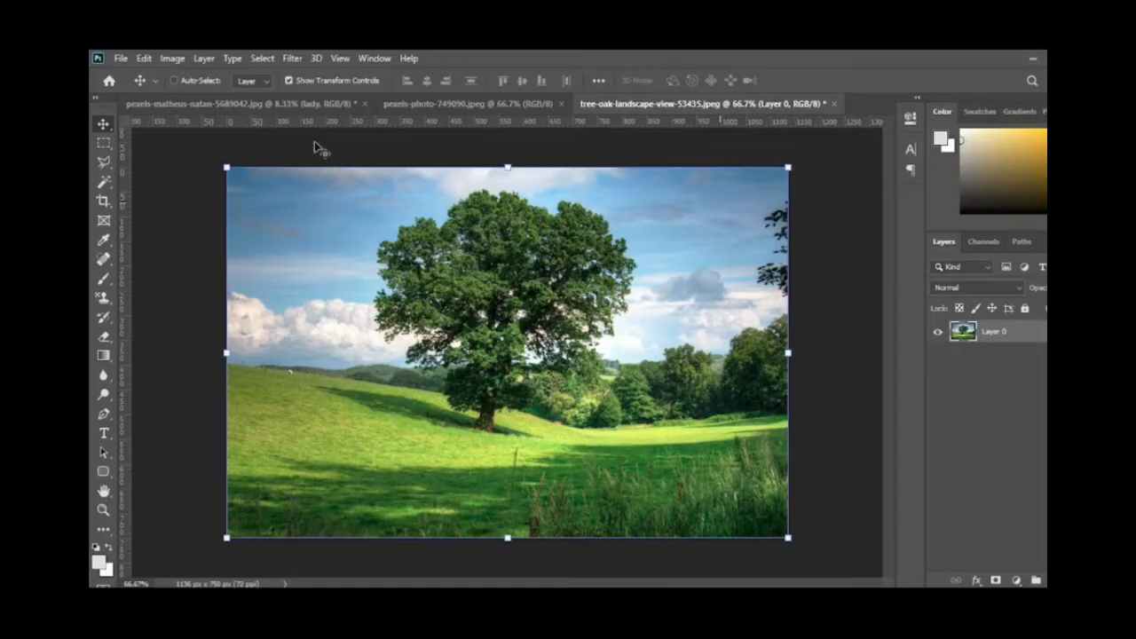
# Step: Bring the tree photo into the woman's document, enlarge it beyond the canvas width and clip it to the lady layer
pyautogui.moveTo(354, 191); pyautogui.dragTo(505, 335)
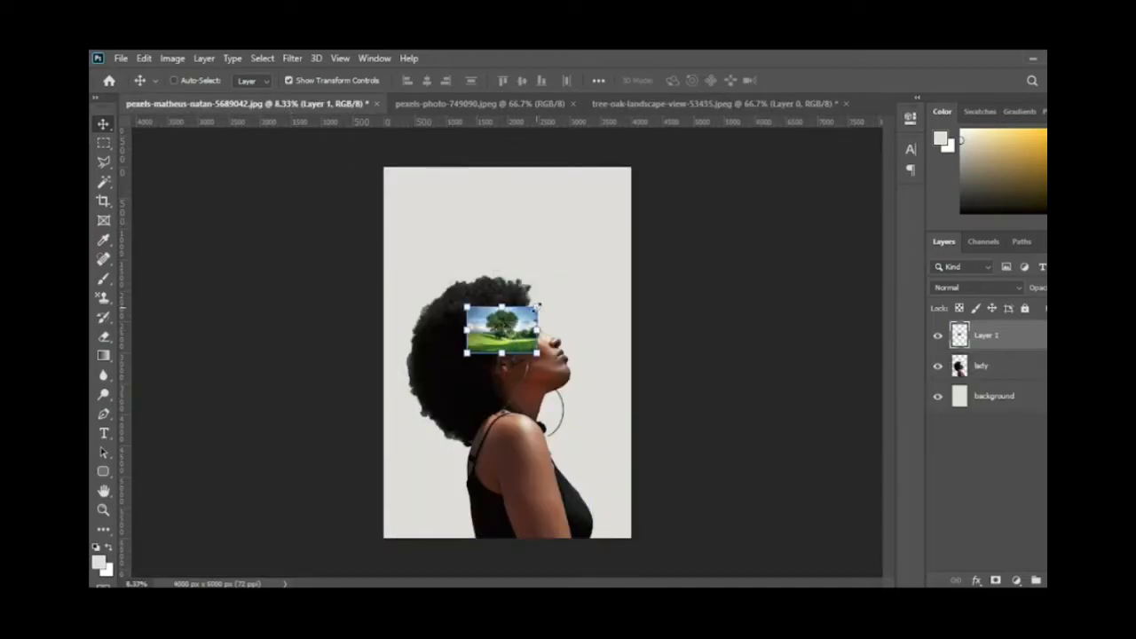
pyautogui.moveTo(565, 287); pyautogui.dragTo(664, 242)
pyautogui.press('Return')
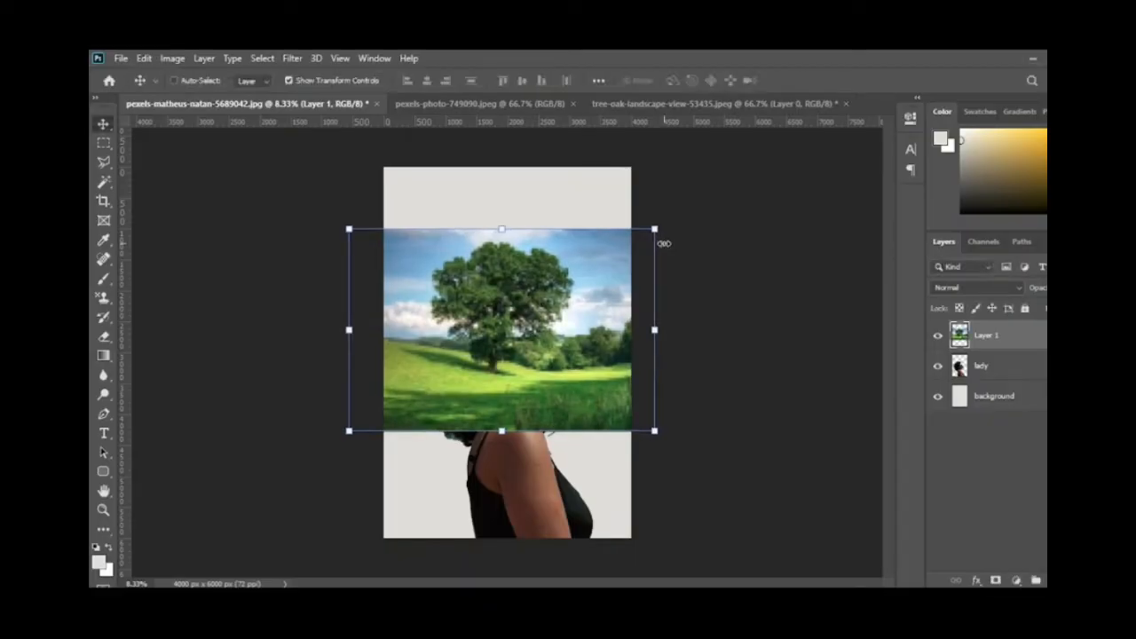
pyautogui.keyDown('alt'); pyautogui.click(990, 344); pyautogui.keyUp('alt')
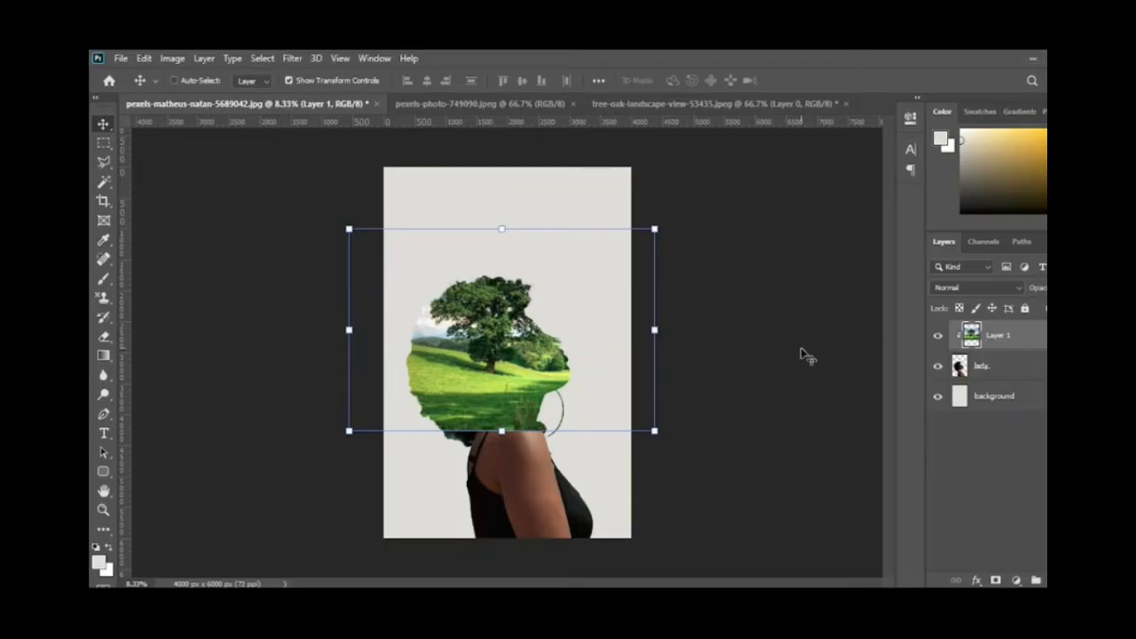
# Step: Shift the clipped tree photo down and scale it to 167.37% so the tree crown fills the woman's hair and face
pyautogui.moveTo(543, 321); pyautogui.dragTo(539, 361)
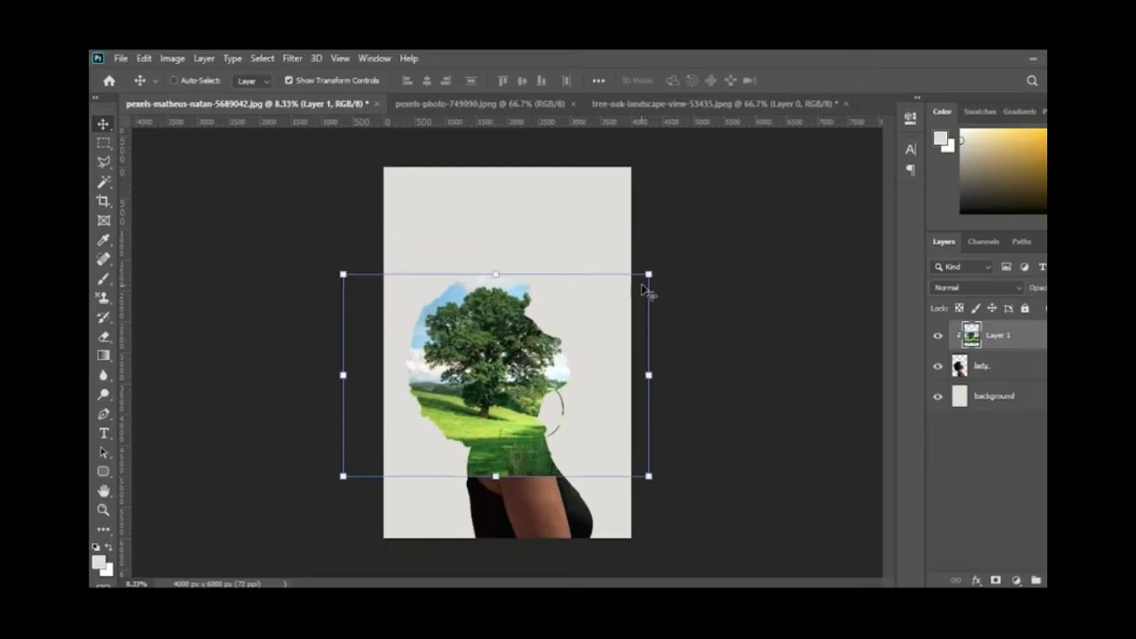
pyautogui.moveTo(648, 275); pyautogui.dragTo(691, 244)
pyautogui.moveTo(533, 365); pyautogui.dragTo(527, 405)
pyautogui.moveTo(695, 281); pyautogui.dragTo(761, 249)
pyautogui.hotkey('ctrl', 'z')
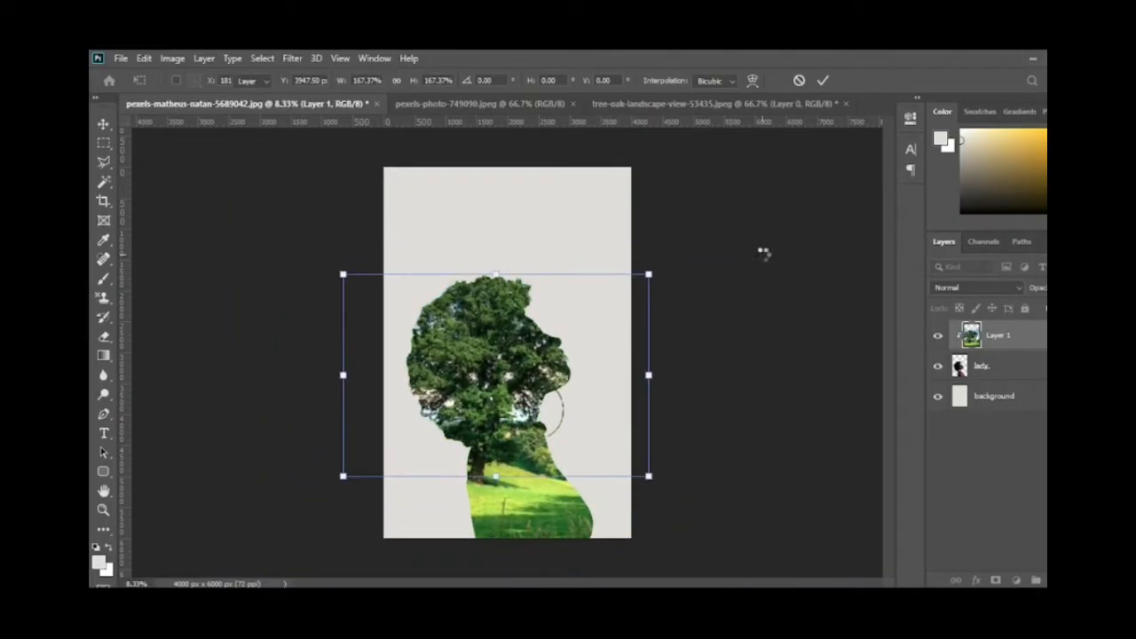
pyautogui.hotkey('ctrl', 'shift', 'z')
pyautogui.press('Return')
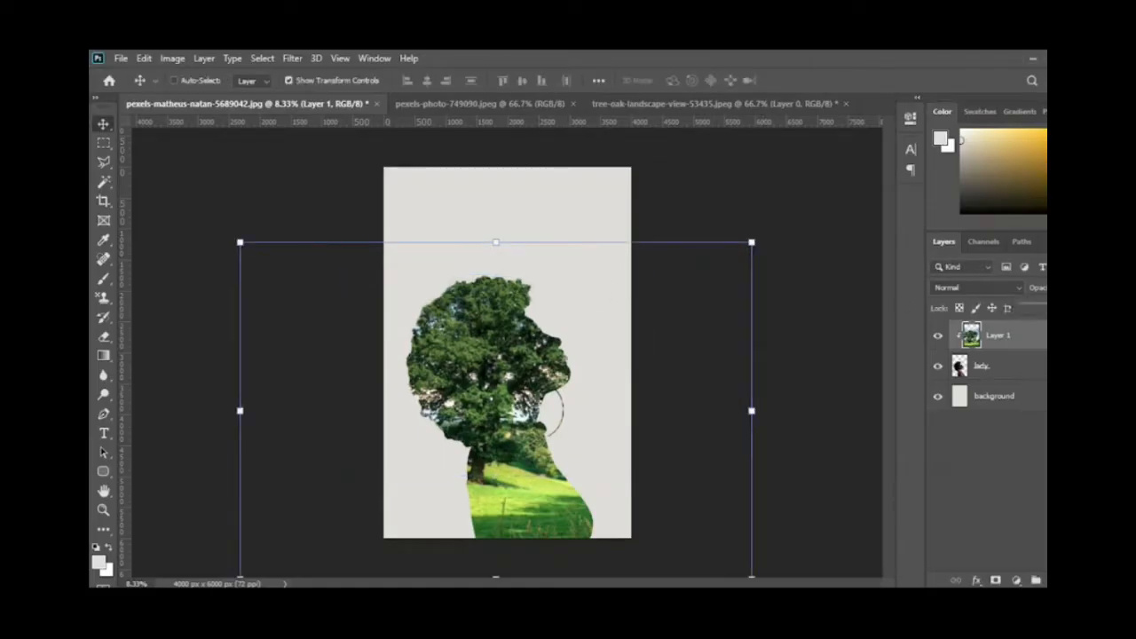
pyautogui.moveTo(1113, 309)
pyautogui.mouseDown()
pyautogui.moveTo(1045, 307)
pyautogui.moveTo(1113, 307)
pyautogui.mouseUp()
# Step: Erase the tree photo over the woman's face and neck with a large Soft Round eraser at 0% hardness
pyautogui.click(103, 337)
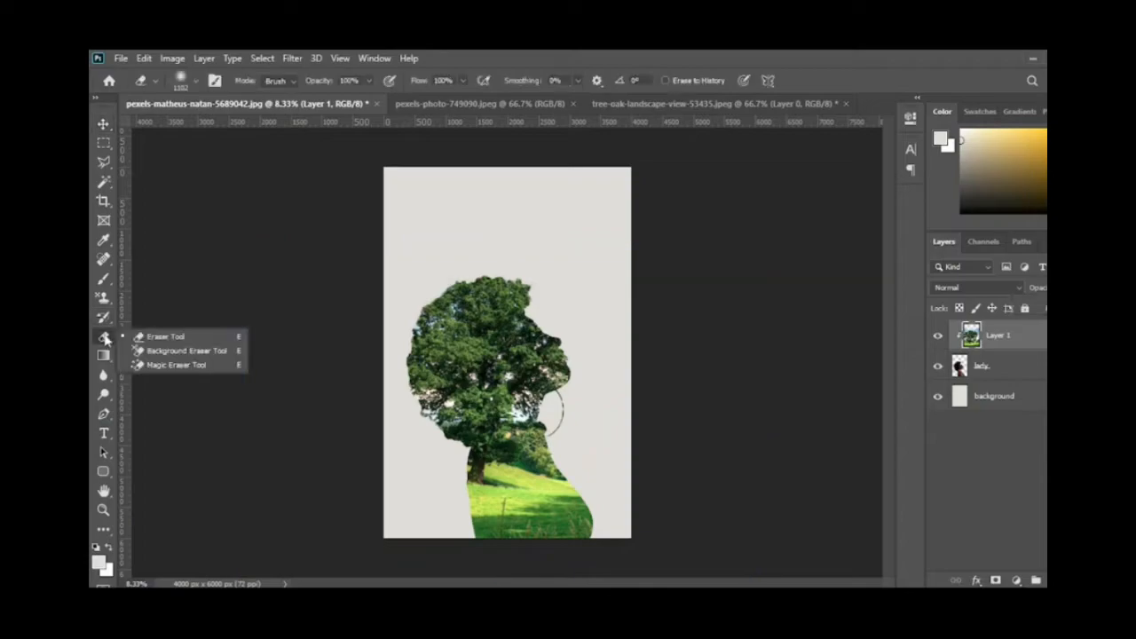
pyautogui.click(199, 83)
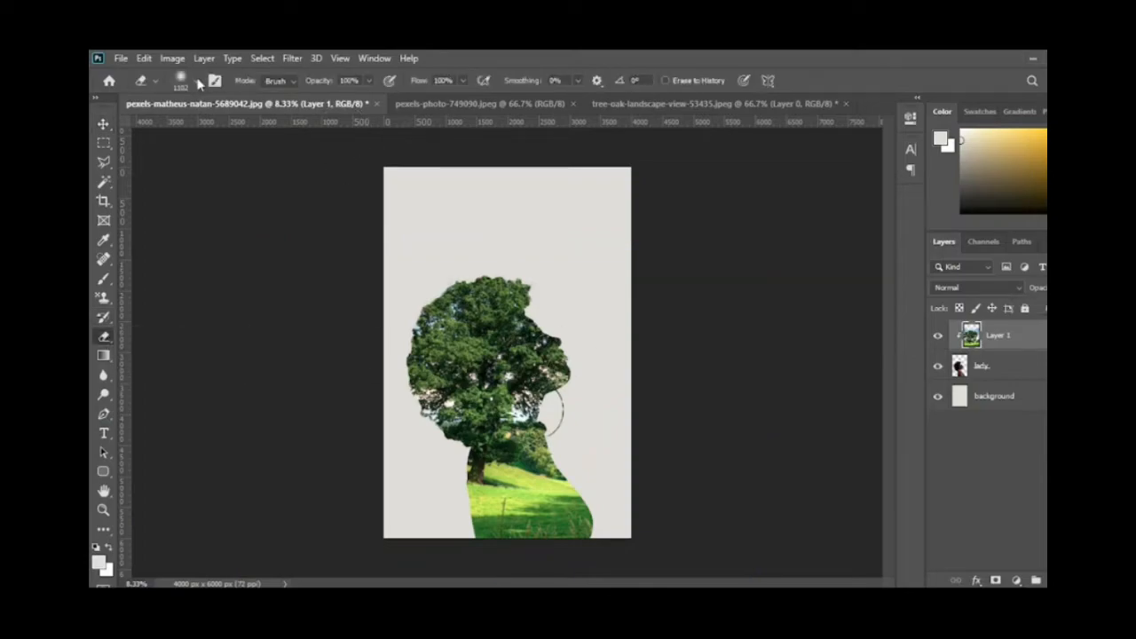
pyautogui.click(199, 83)
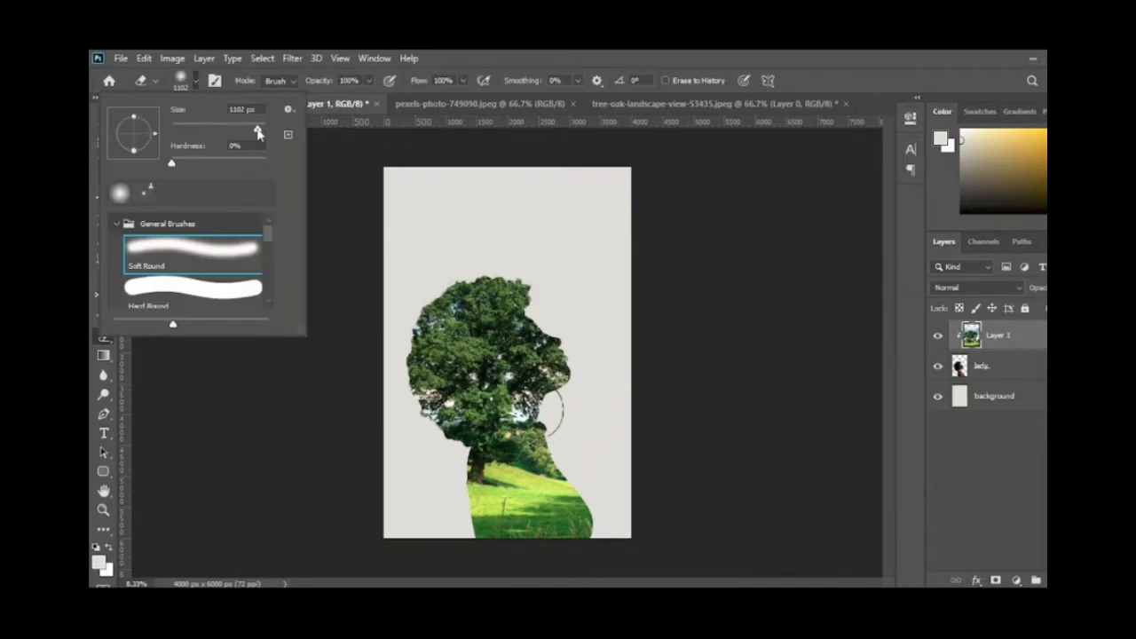
pyautogui.moveTo(601, 363)
pyautogui.mouseDown()
pyautogui.moveTo(609, 329)
pyautogui.moveTo(559, 329)
pyautogui.mouseUp()
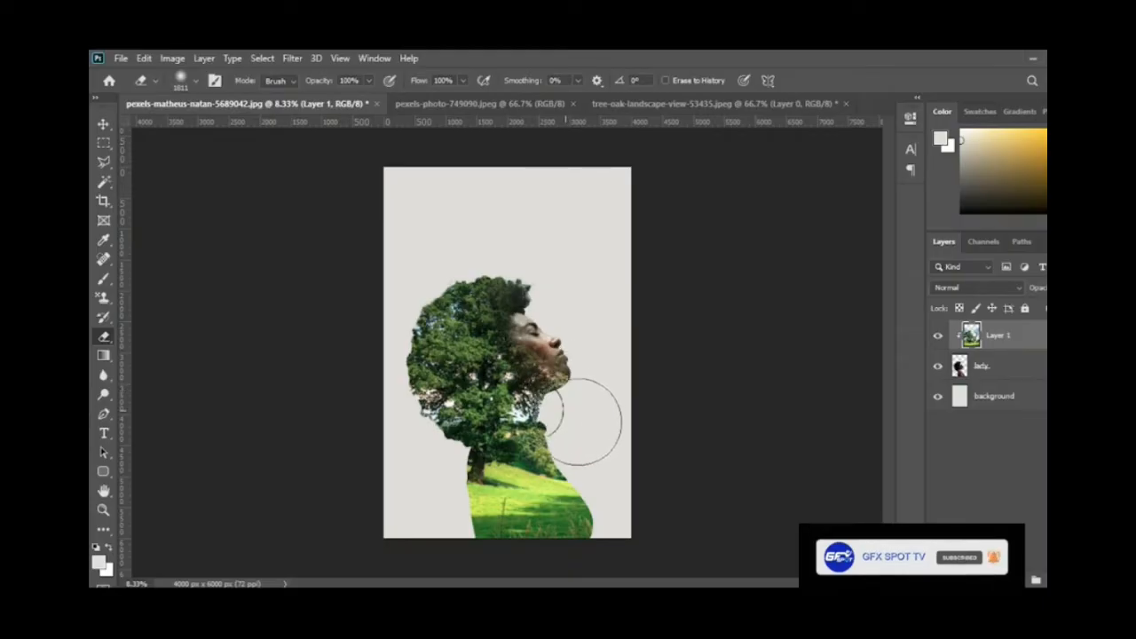
pyautogui.click(565, 399)
pyautogui.click(560, 400)
pyautogui.click(560, 402)
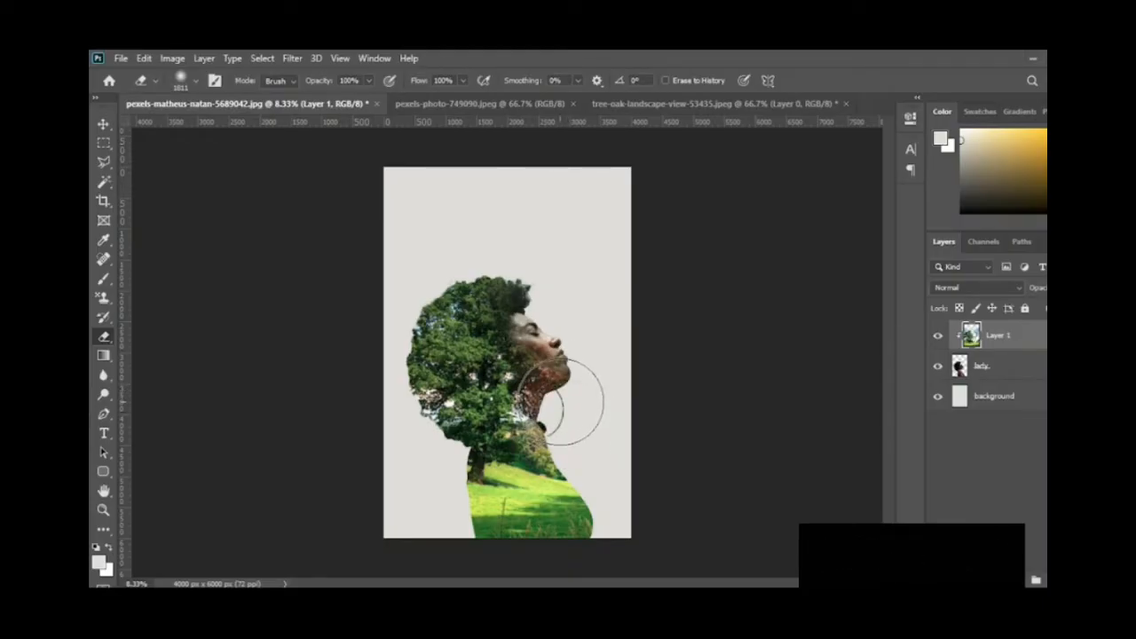
pyautogui.moveTo(559, 402)
pyautogui.mouseDown()
pyautogui.moveTo(571, 366)
pyautogui.moveTo(558, 339)
pyautogui.mouseUp()
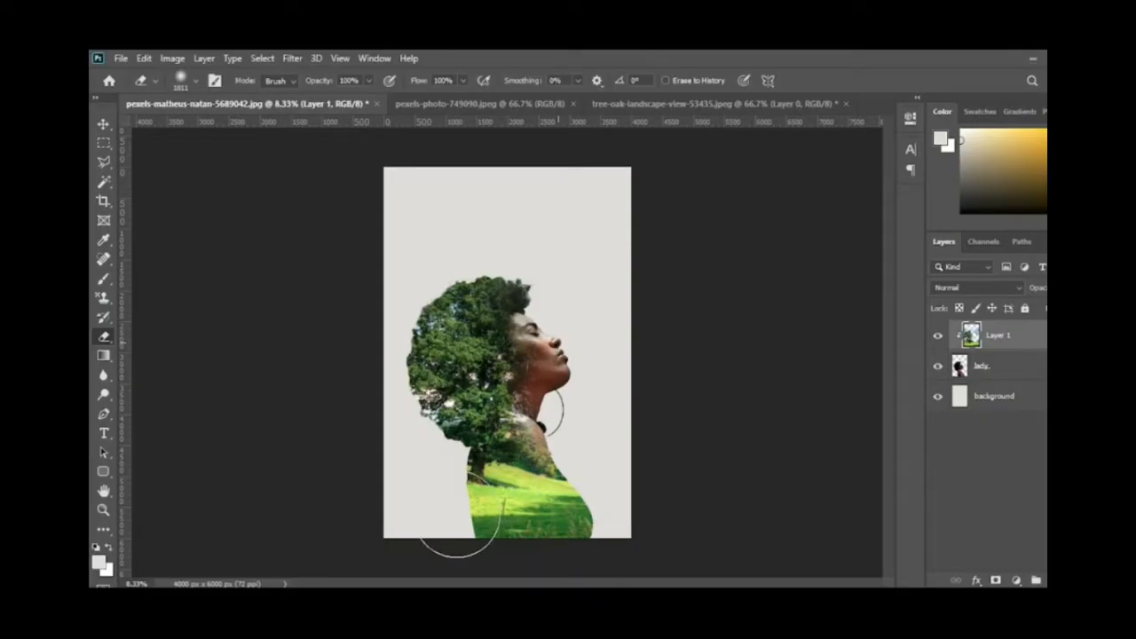
# Step: Erase parts of the tree photo over the woman's lower body, shoulder and the back of her hair
pyautogui.moveTo(457, 517)
pyautogui.mouseDown()
pyautogui.moveTo(551, 538)
pyautogui.moveTo(580, 524)
pyautogui.moveTo(556, 540)
pyautogui.moveTo(510, 540)
pyautogui.mouseUp()
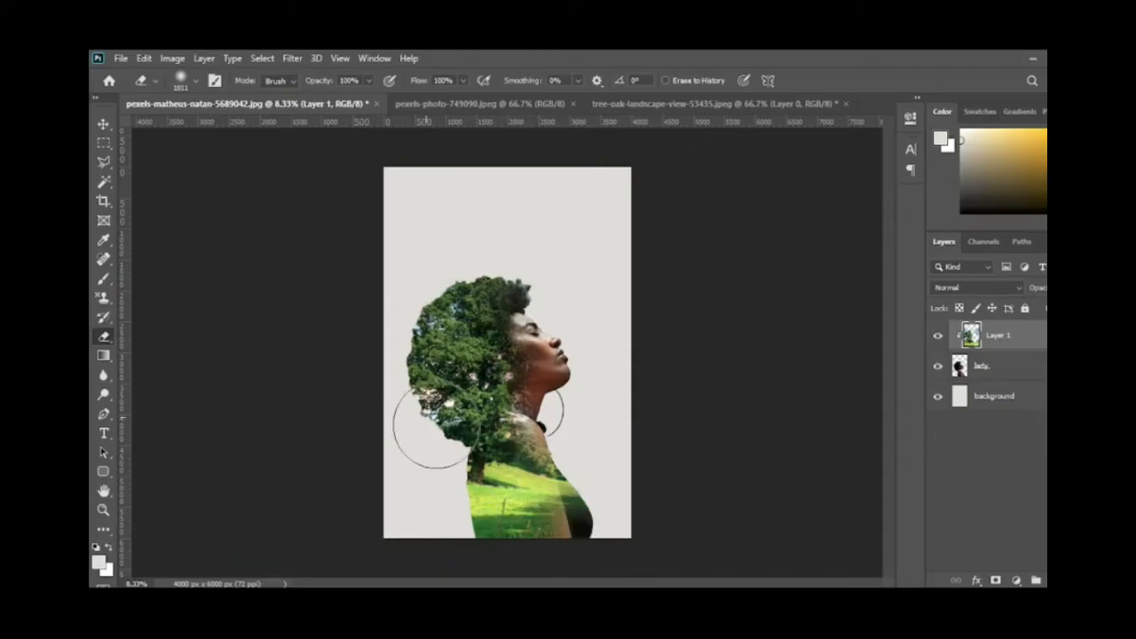
pyautogui.moveTo(432, 428)
pyautogui.mouseDown()
pyautogui.moveTo(470, 419)
pyautogui.moveTo(486, 454)
pyautogui.mouseUp()
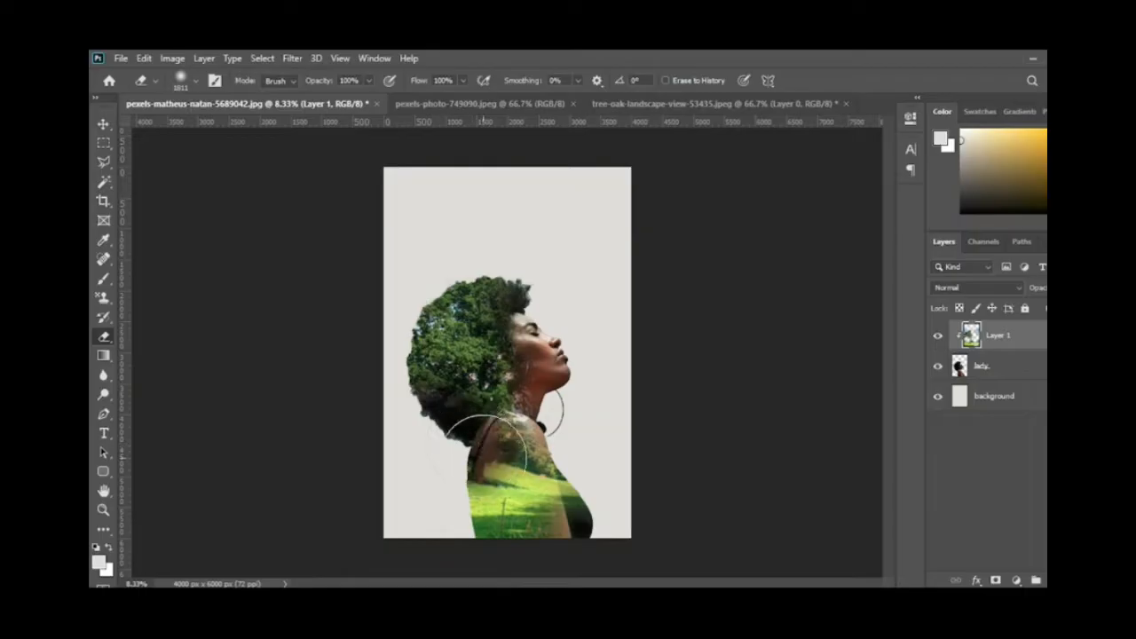
pyautogui.moveTo(427, 322)
pyautogui.mouseDown()
pyautogui.moveTo(405, 337)
pyautogui.moveTo(423, 401)
pyautogui.moveTo(568, 462)
pyautogui.moveTo(579, 440)
pyautogui.moveTo(667, 429)
pyautogui.mouseUp()
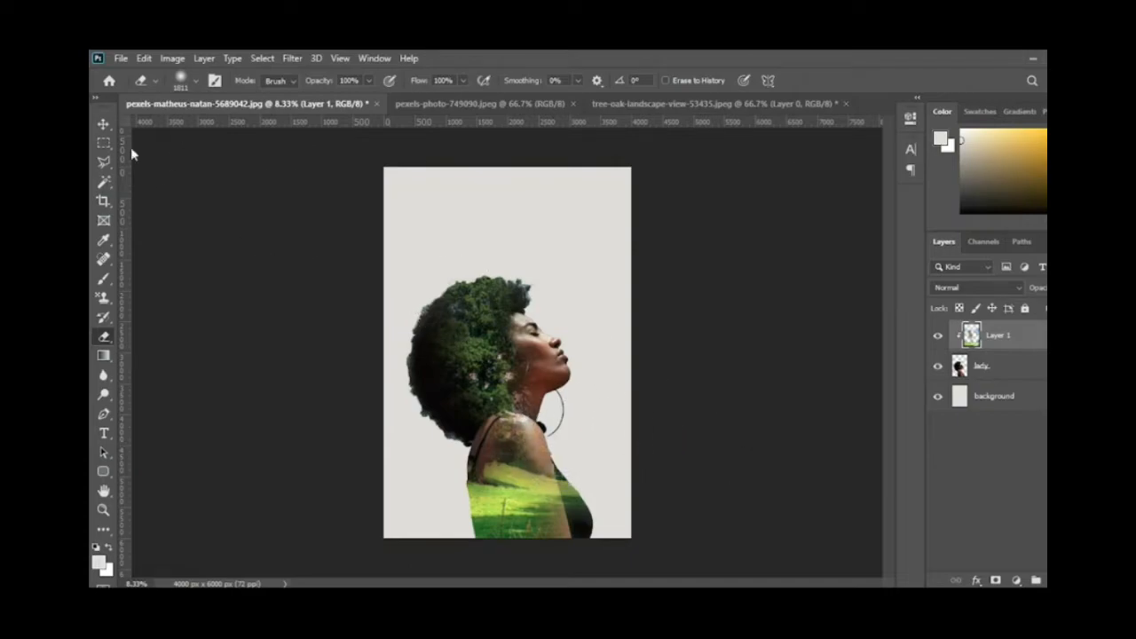
# Step: Switch to the pexels-photo-749090.jpeg rock formation document and convert its locked background into a regular layer
pyautogui.click(105, 126)
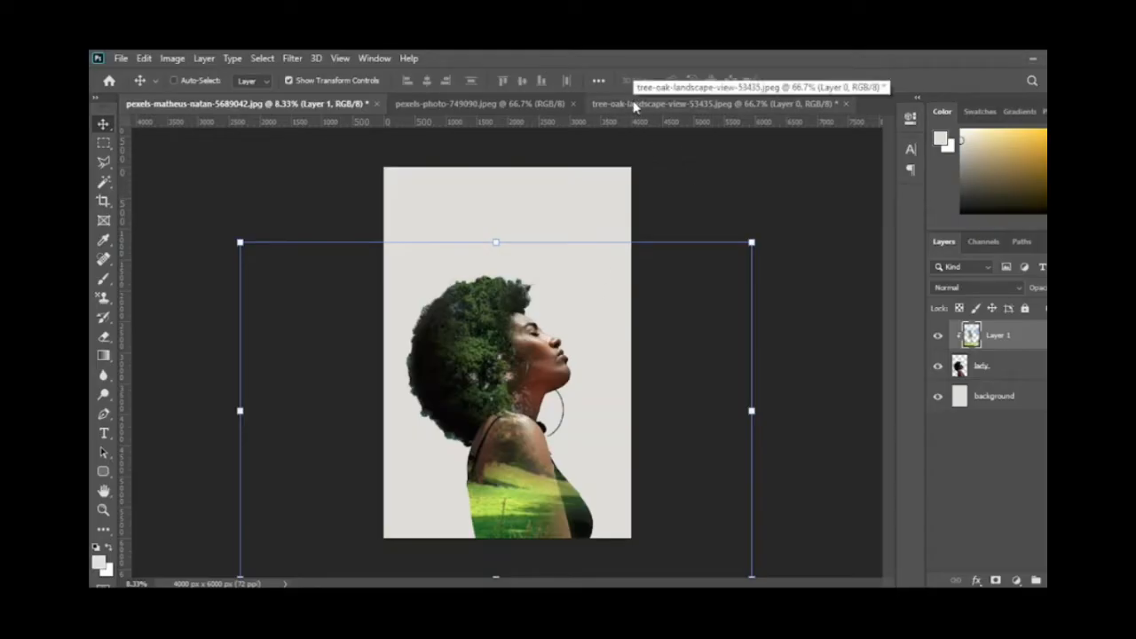
pyautogui.click(498, 109)
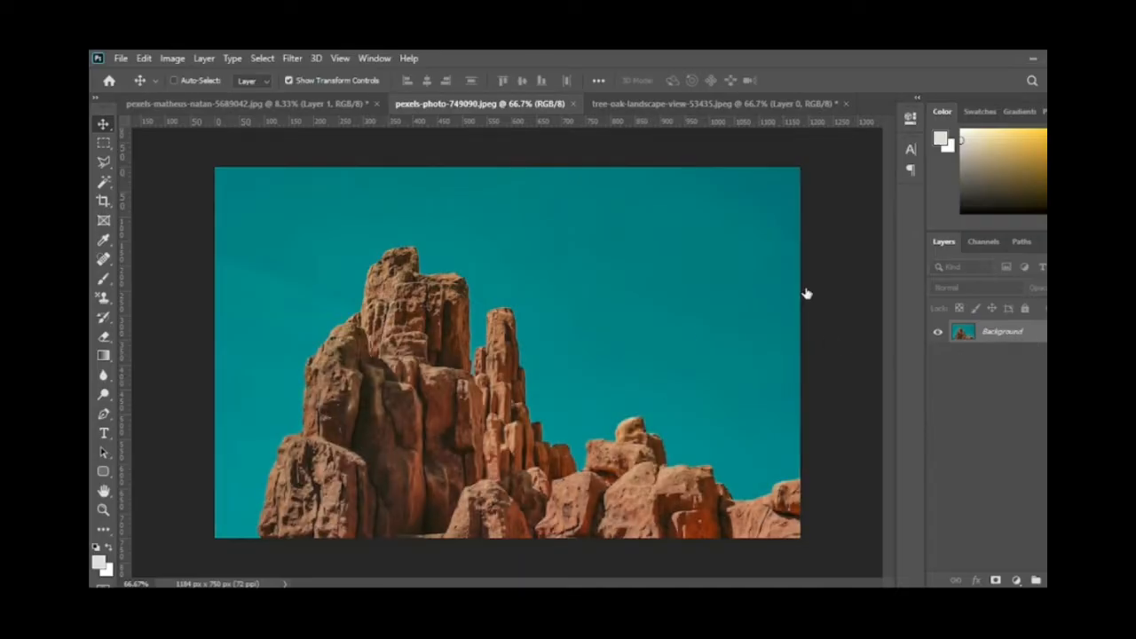
pyautogui.doubleClick(1003, 332)
pyautogui.click(715, 207)
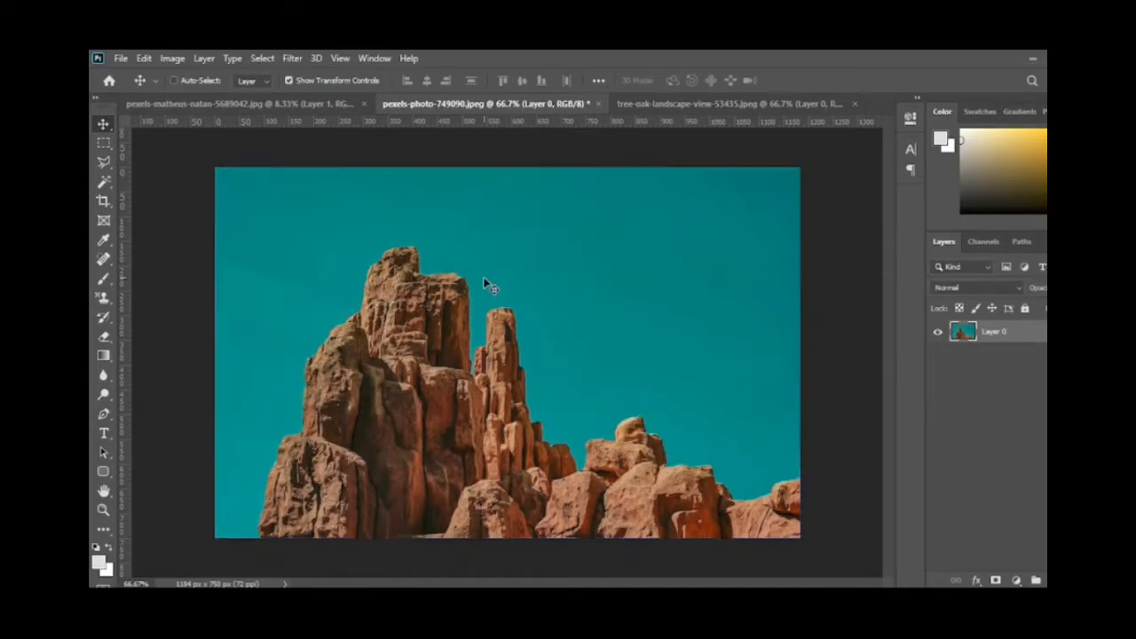
# Step: Bring the rock photo into the woman's document, scale it to 357.52% over her head and clip it to the lady layer
pyautogui.moveTo(487, 284); pyautogui.dragTo(617, 221)
pyautogui.moveTo(531, 283); pyautogui.dragTo(534, 322)
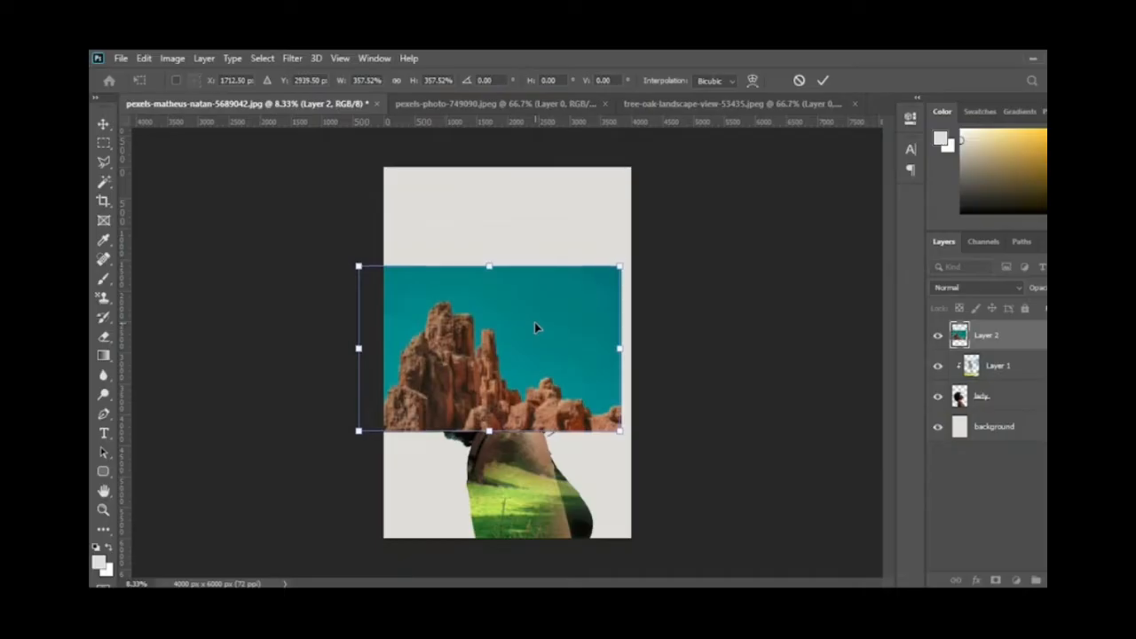
pyautogui.press('Return')
pyautogui.keyDown('alt'); pyautogui.click(992, 348); pyautogui.keyUp('alt')
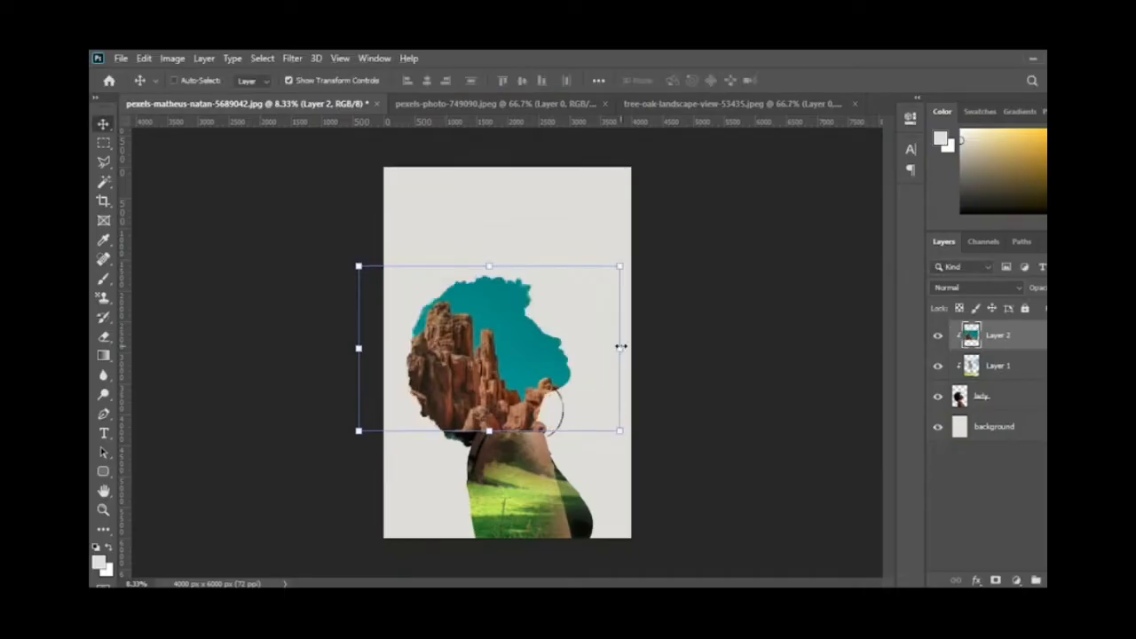
# Step: Enlarge the rock photo over the woman's head and delete its blue sky with the Magic Wand at tolerance 32
pyautogui.moveTo(620, 265); pyautogui.dragTo(649, 248)
pyautogui.press('Return')
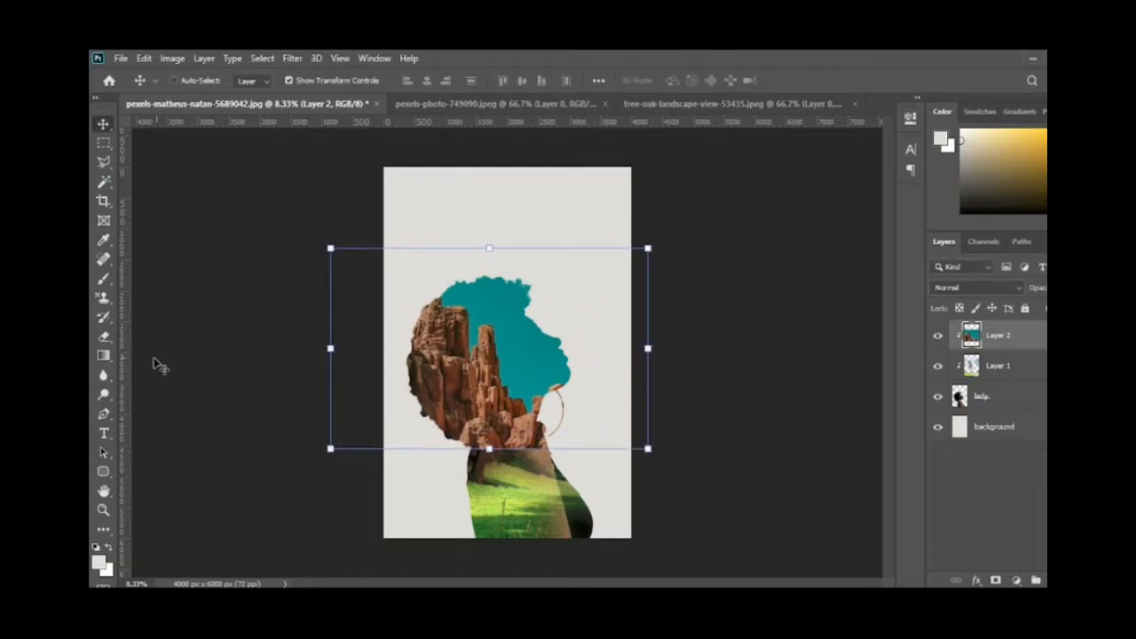
pyautogui.click(107, 337)
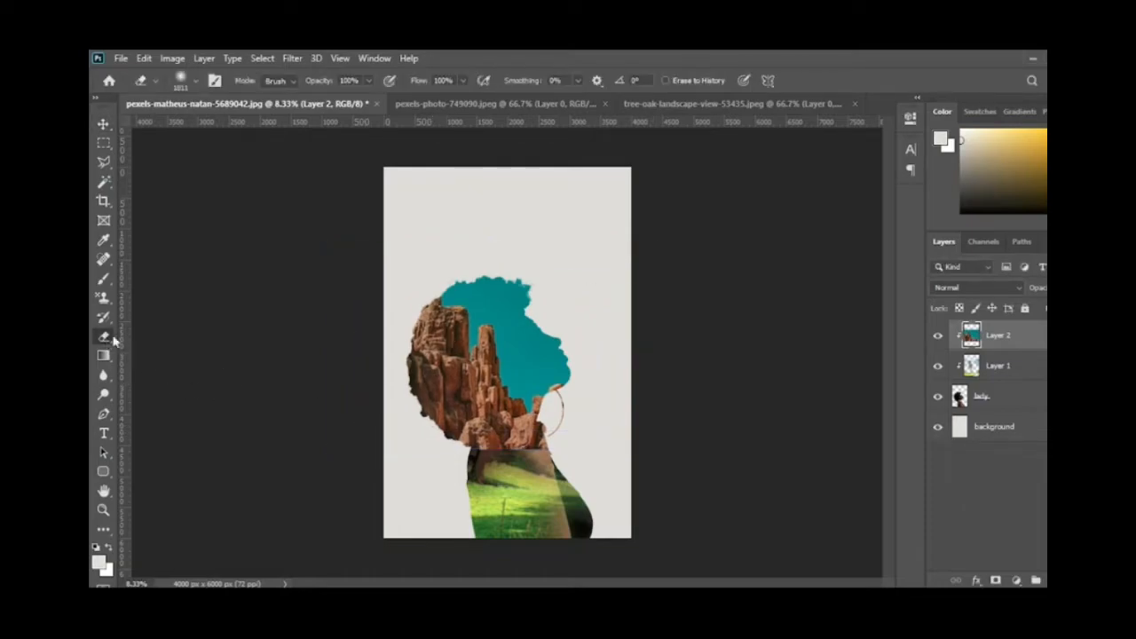
pyautogui.click(105, 183)
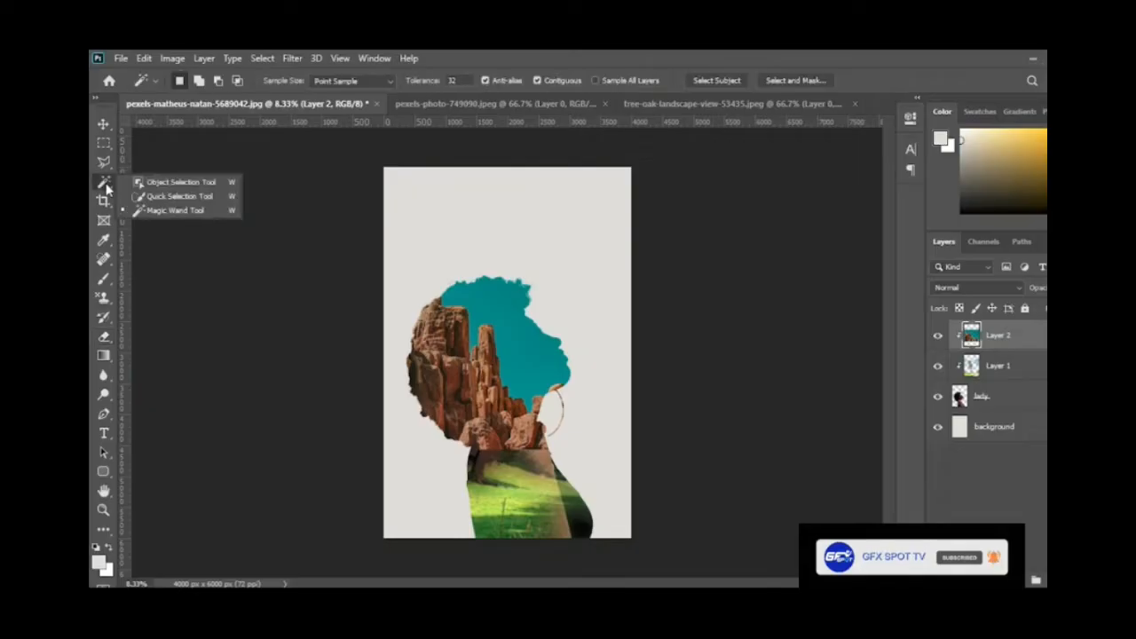
pyautogui.click(518, 352)
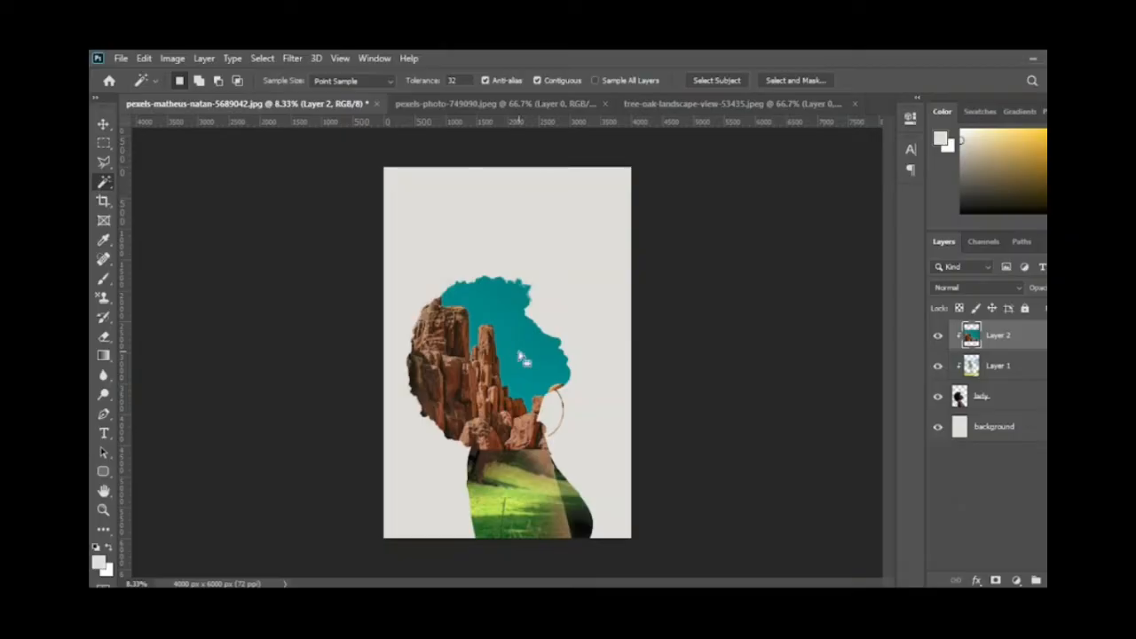
pyautogui.click(522, 358)
pyautogui.press('Delete')
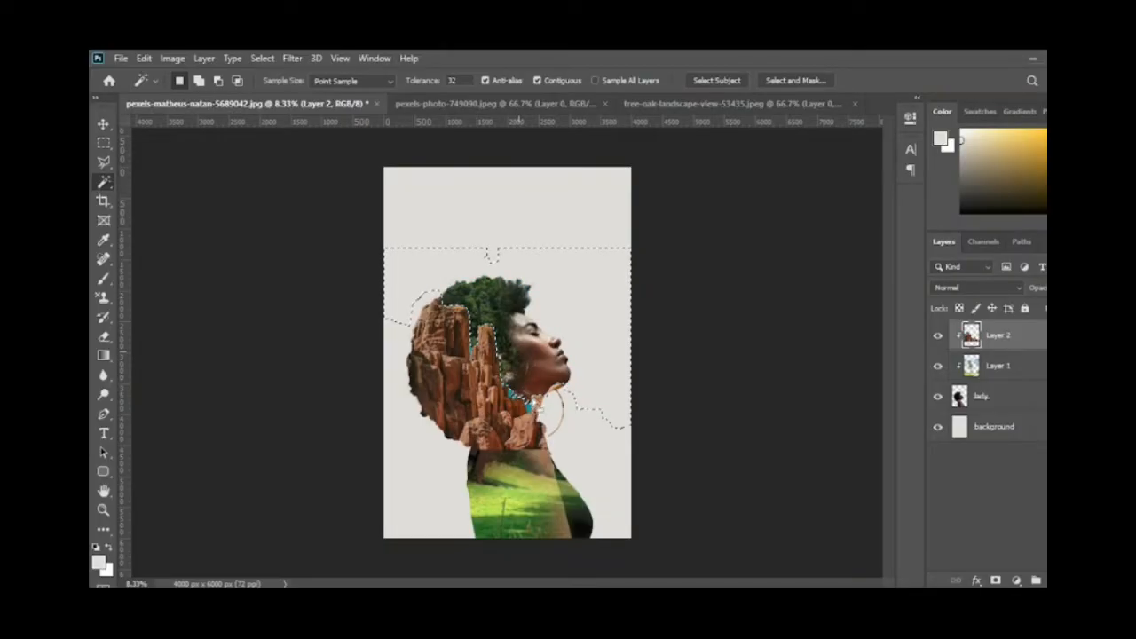
pyautogui.hotkey('ctrl', 'd')
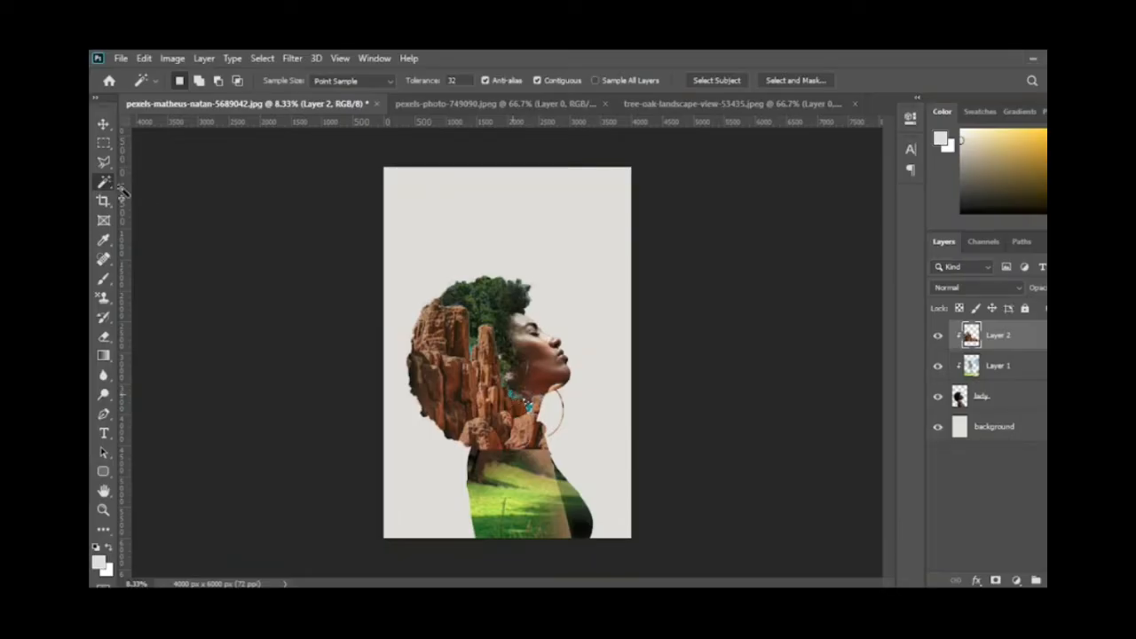
# Step: Erase the lower part of the rock photo over the woman's neck and shoulder with the large soft eraser
pyautogui.hotkey('shift', 'w')
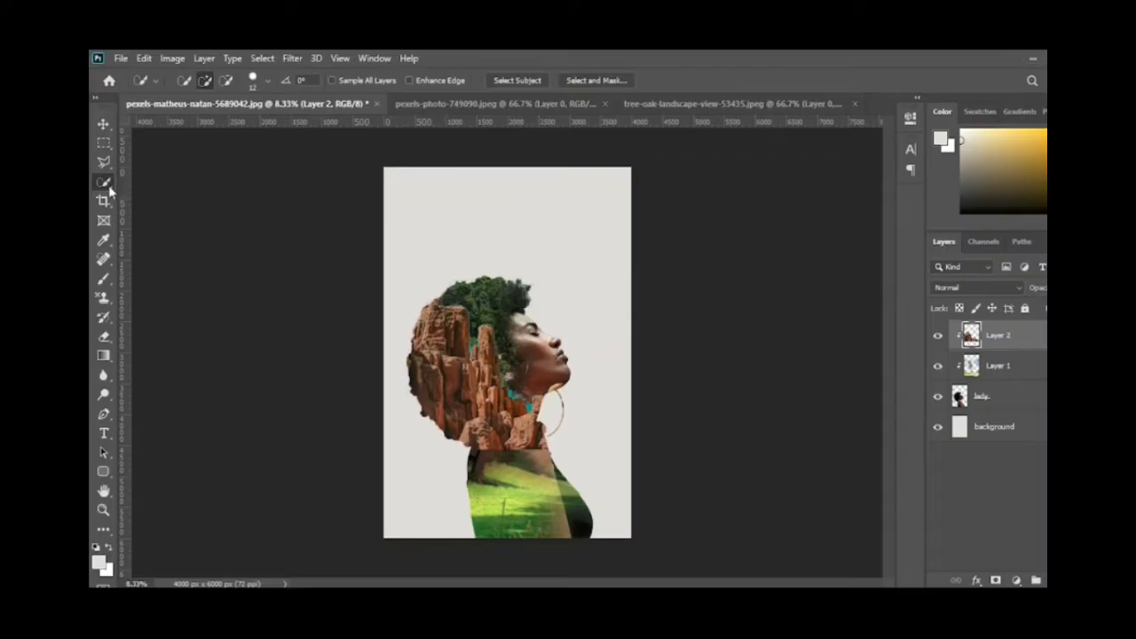
pyautogui.rightClick(109, 184)
pyautogui.click(150, 194)
pyautogui.press('e')
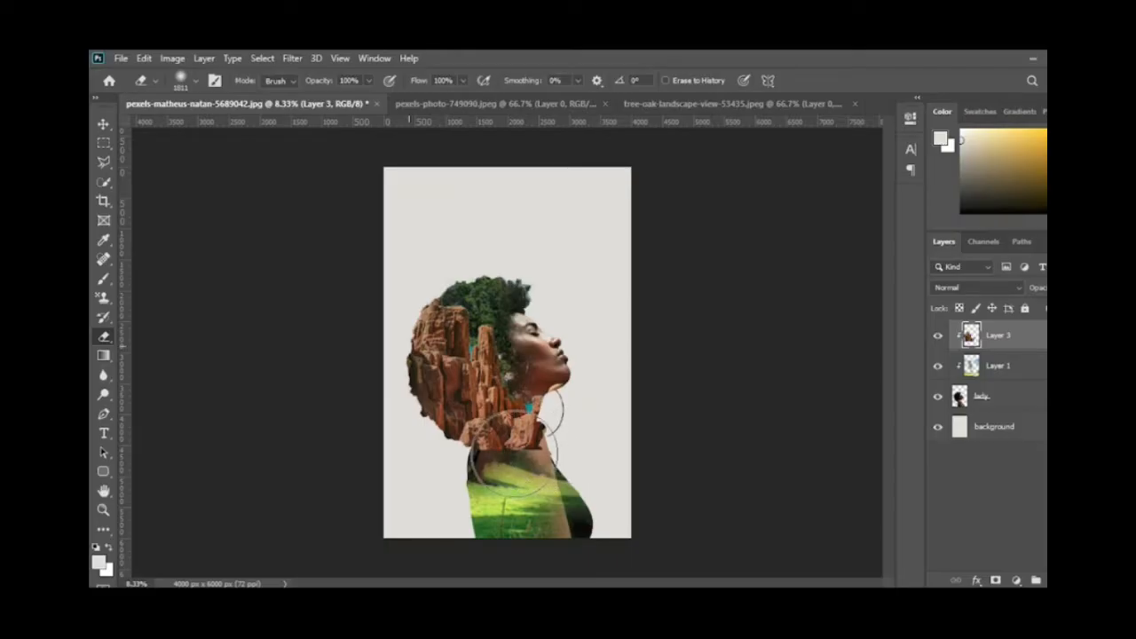
pyautogui.moveTo(513, 451)
pyautogui.mouseDown()
pyautogui.moveTo(524, 417)
pyautogui.moveTo(452, 469)
pyautogui.moveTo(524, 436)
pyautogui.mouseUp()
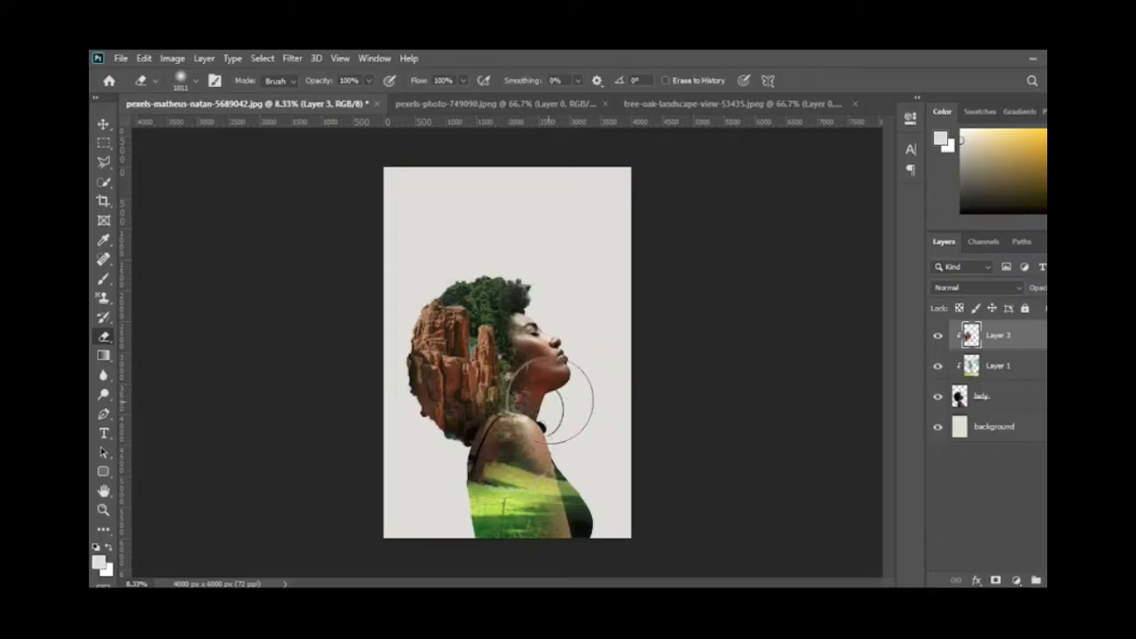
# Step: Scale the rock layer down slightly and softly erase its upper and inner edges so it blends into the hair
pyautogui.click(104, 122)
pyautogui.moveTo(488, 339); pyautogui.dragTo(480, 348)
pyautogui.moveTo(375, 300); pyautogui.dragTo(395, 314)
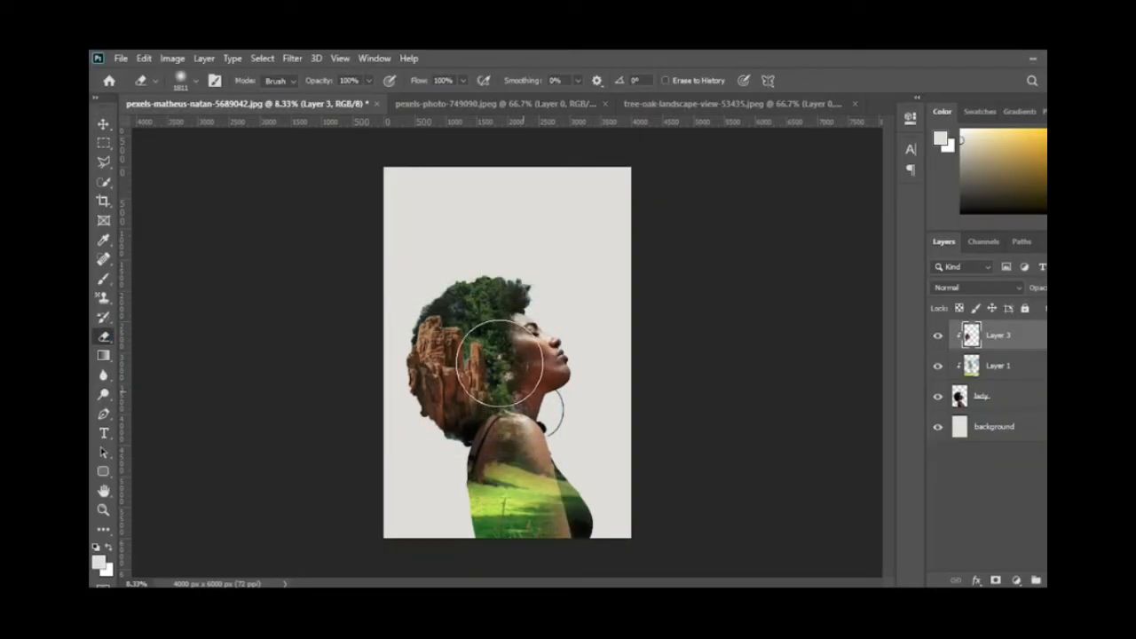
pyautogui.moveTo(501, 363)
pyautogui.mouseDown()
pyautogui.moveTo(471, 376)
pyautogui.moveTo(510, 350)
pyautogui.moveTo(478, 310)
pyautogui.moveTo(449, 318)
pyautogui.moveTo(451, 287)
pyautogui.mouseUp()
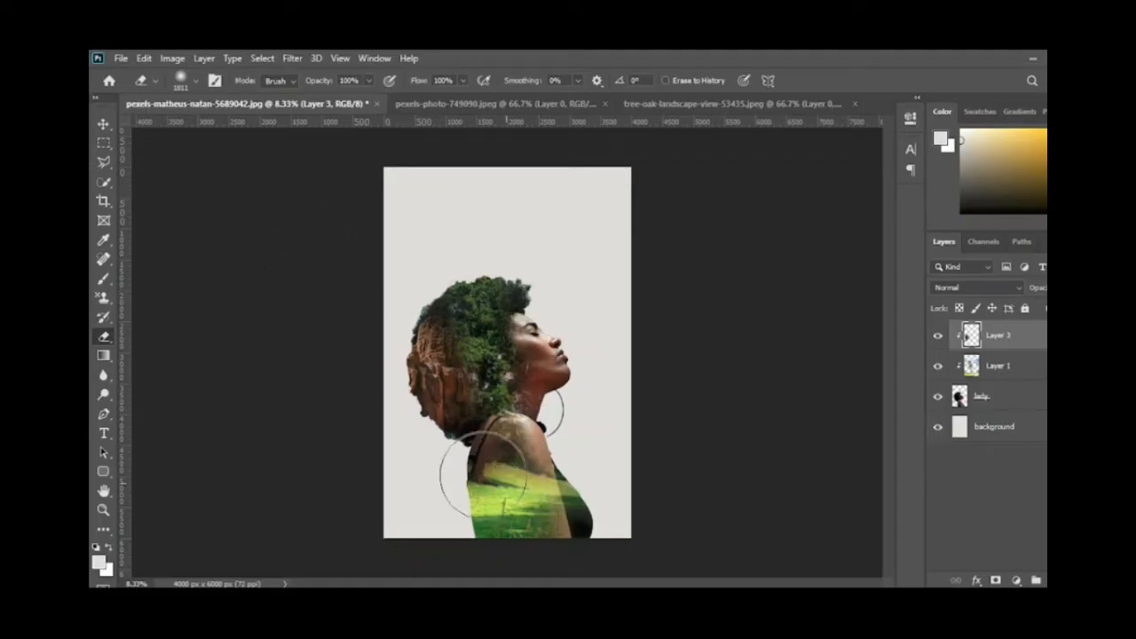
# Step: Colorize the tree photo on Layer 1 with Hue/Saturation at hue 51 and saturation 25
pyautogui.click(103, 125)
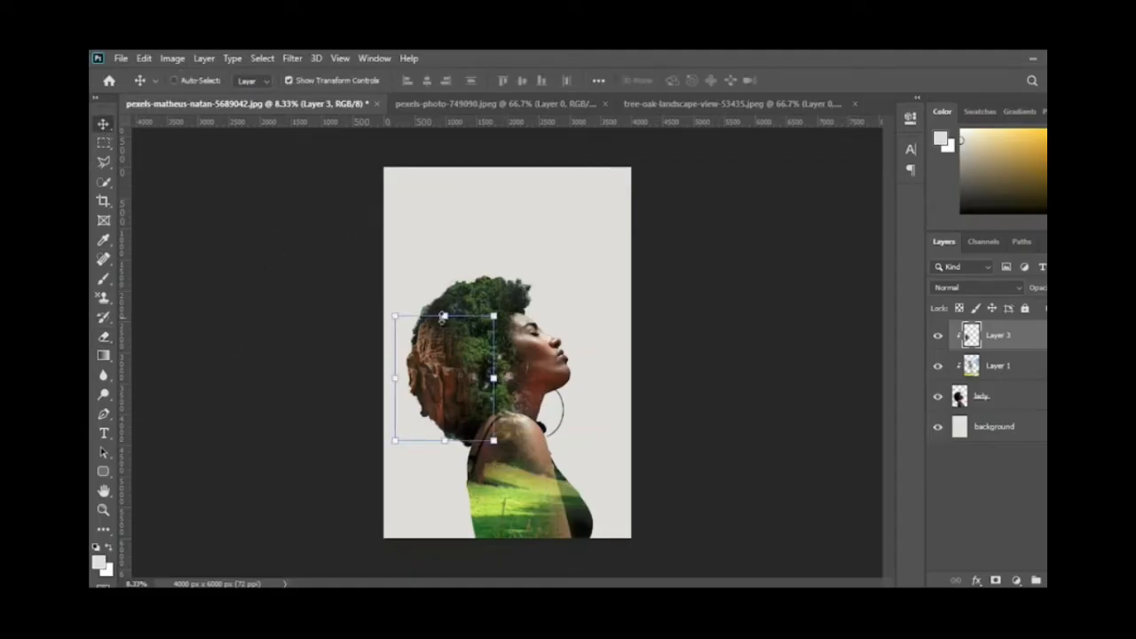
pyautogui.click(1000, 371)
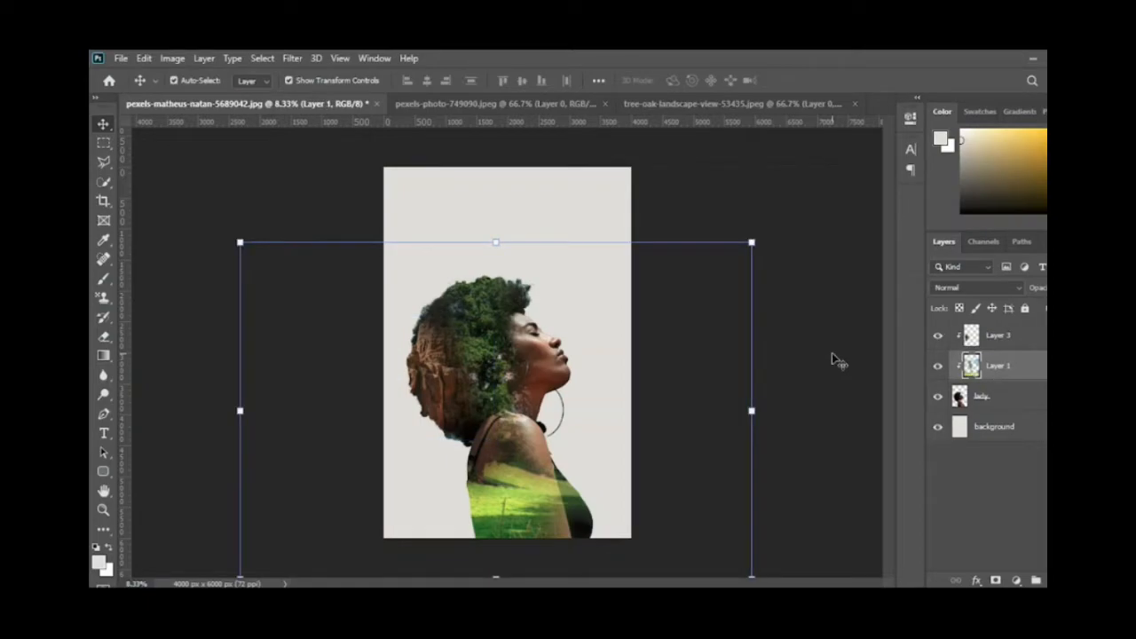
pyautogui.doubleClick(973, 365)
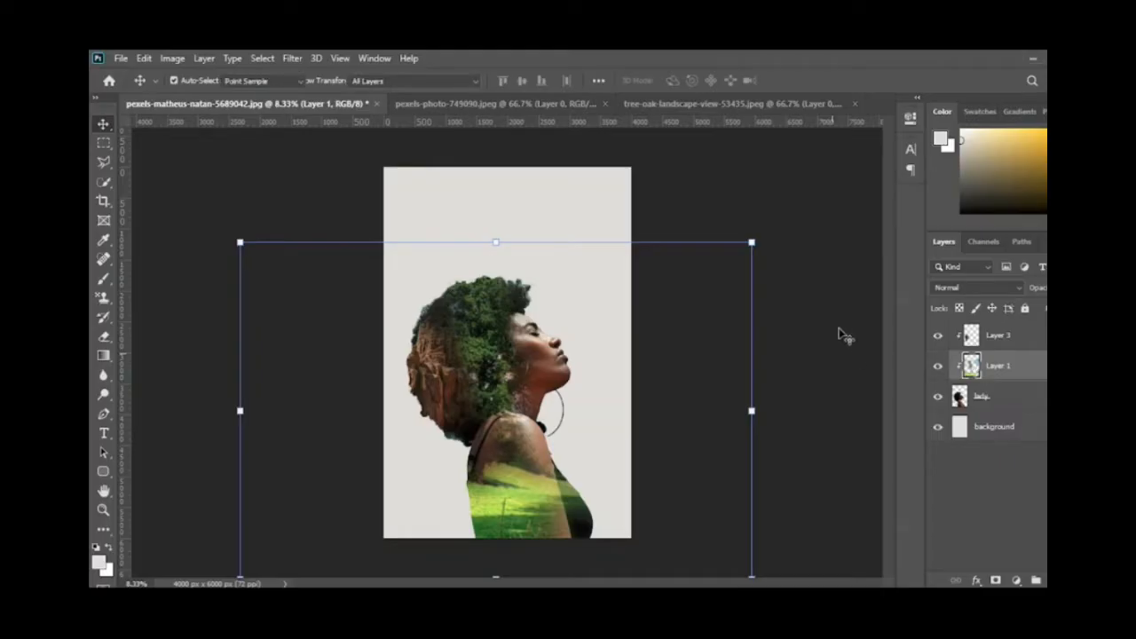
pyautogui.hotkey('ctrl', 'u')
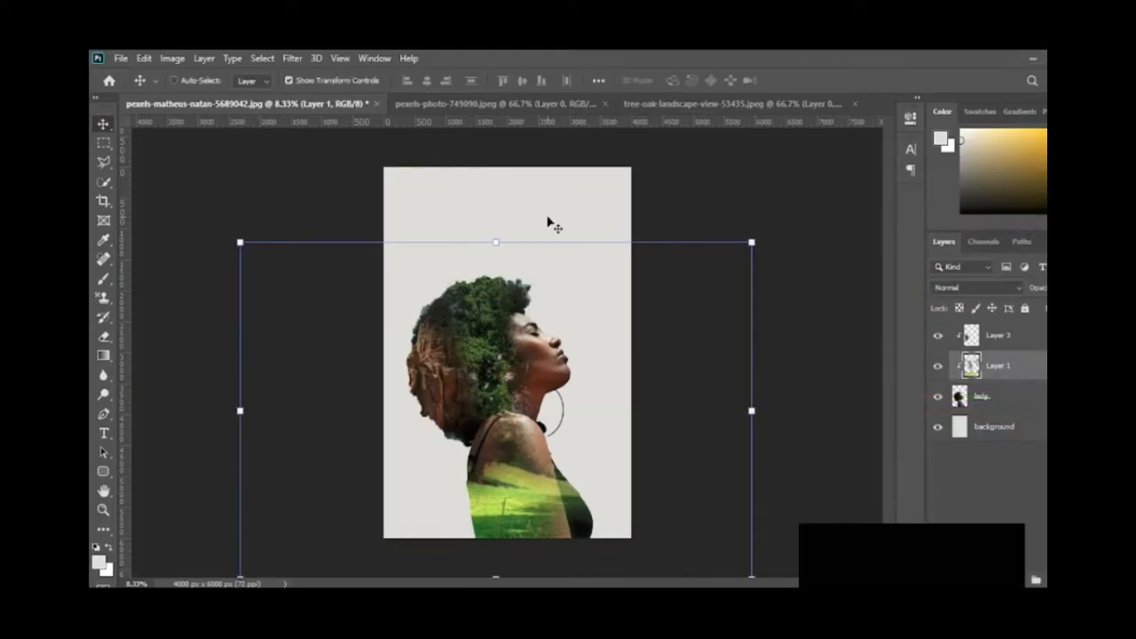
pyautogui.click(172, 60)
pyautogui.moveTo(195, 96)
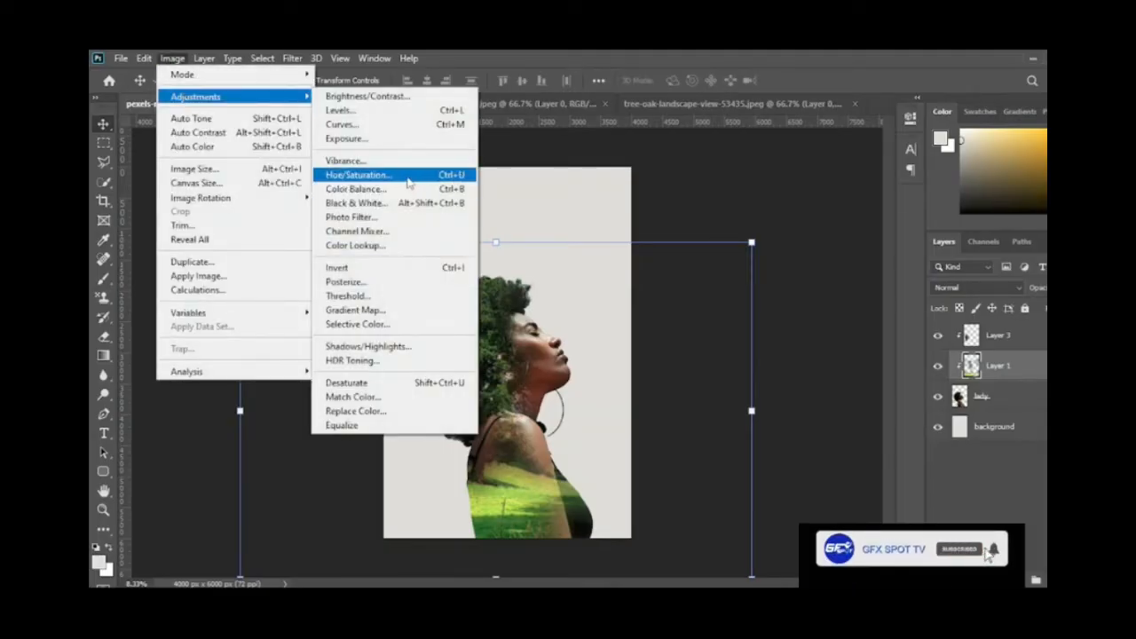
pyautogui.click(425, 173)
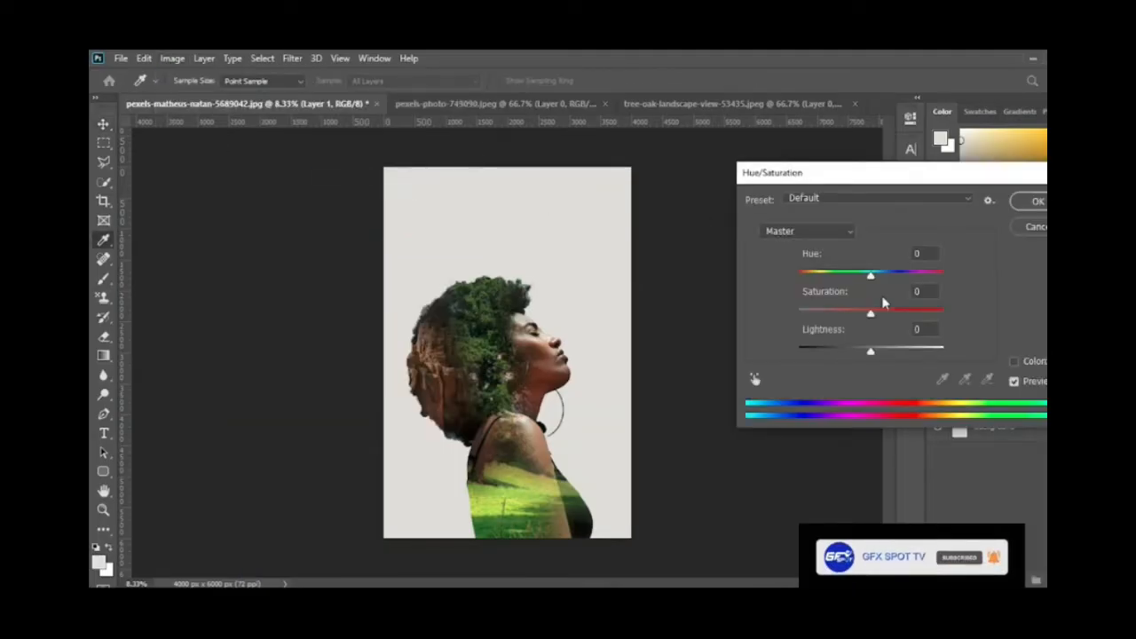
pyautogui.click(1014, 361)
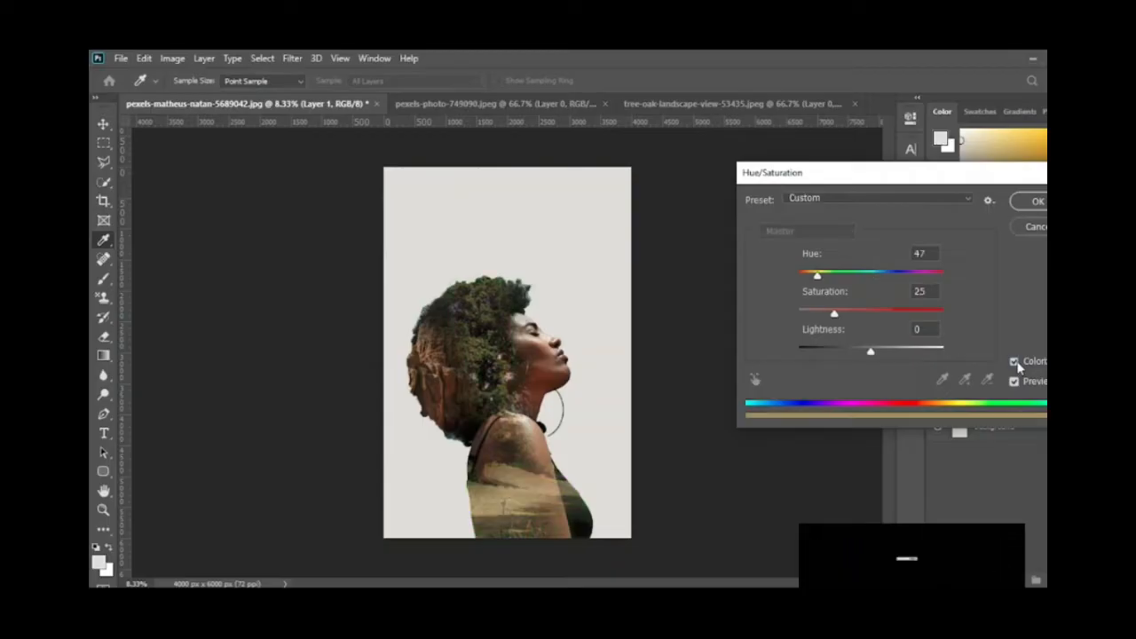
pyautogui.moveTo(816, 273); pyautogui.dragTo(820, 278)
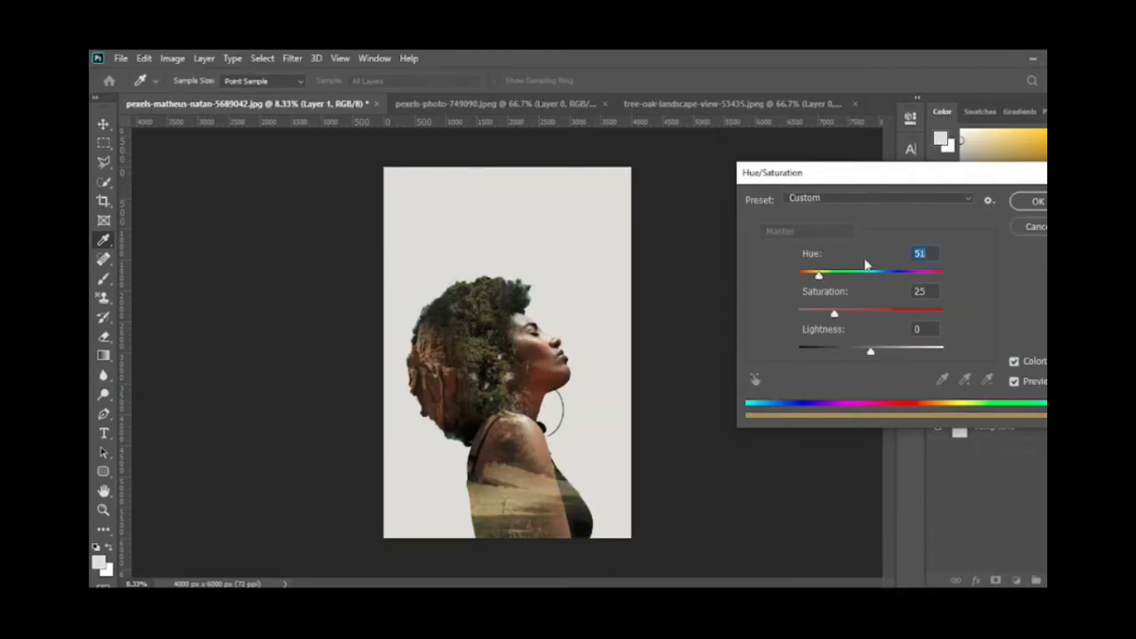
pyautogui.click(1038, 203)
pyautogui.press('v')
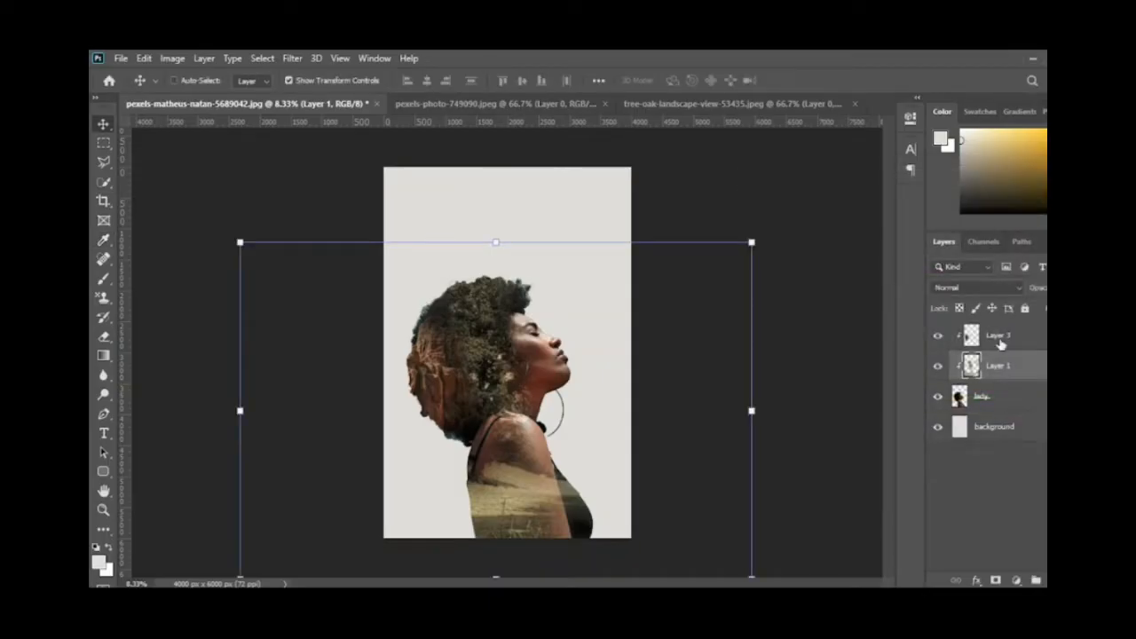
pyautogui.click(1001, 344)
pyautogui.click(173, 58)
pyautogui.moveTo(182, 96)
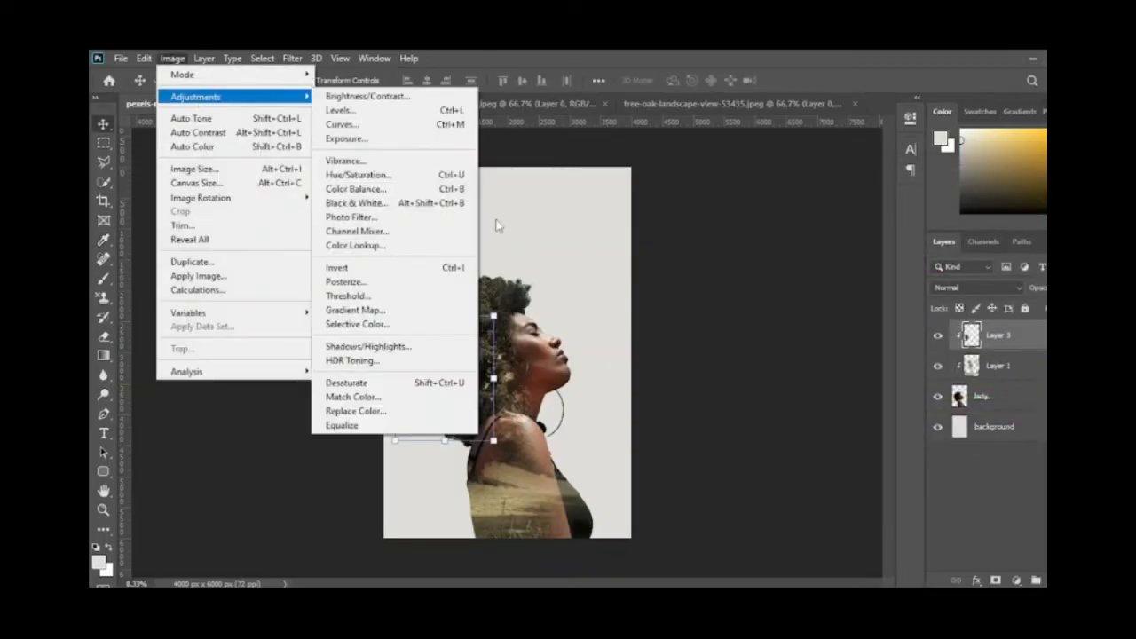
pyautogui.click(400, 174)
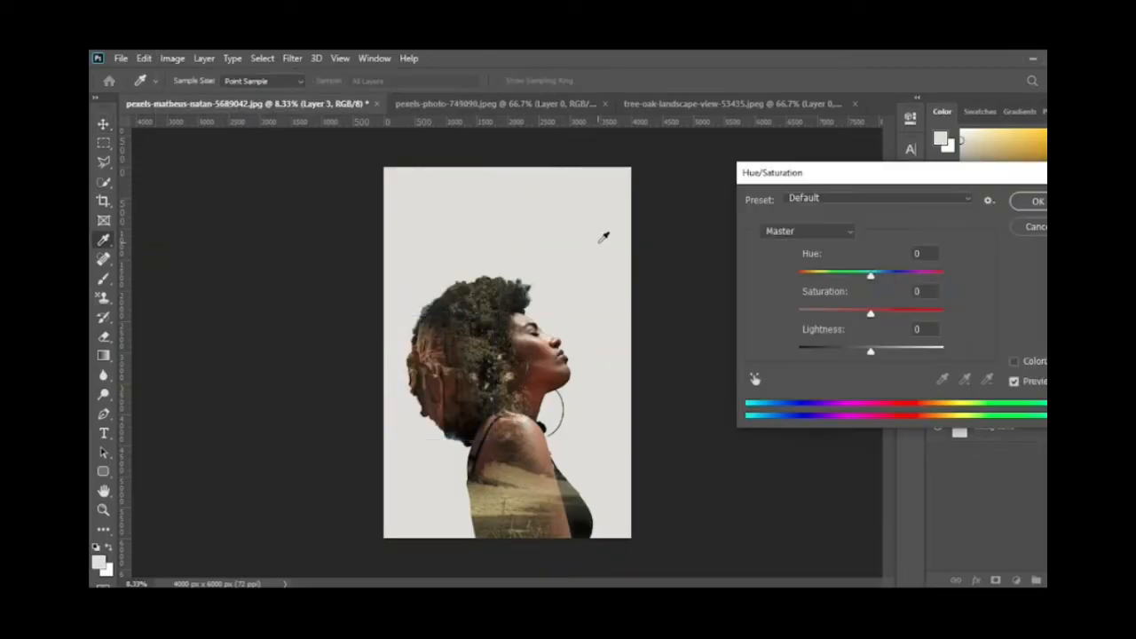
pyautogui.click(1014, 362)
pyautogui.click(1015, 362)
pyautogui.moveTo(871, 281); pyautogui.dragTo(873, 276)
pyautogui.click(1016, 228)
# Step: Desaturate the lady layer with Hue/Saturation at saturation -100
pyautogui.click(1012, 397)
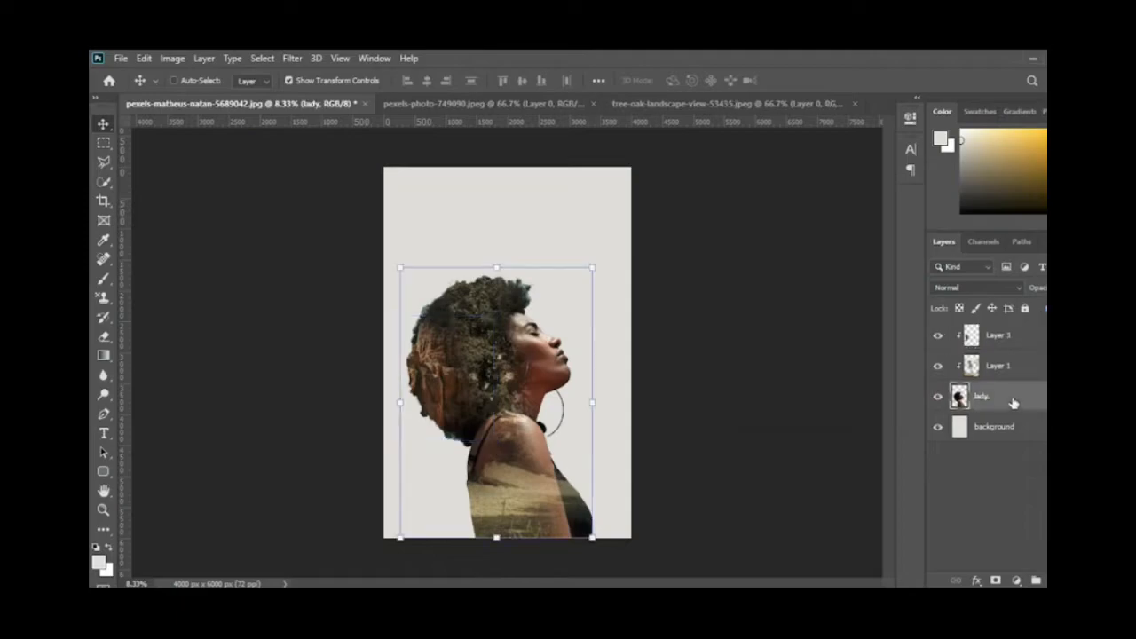
pyautogui.click(175, 59)
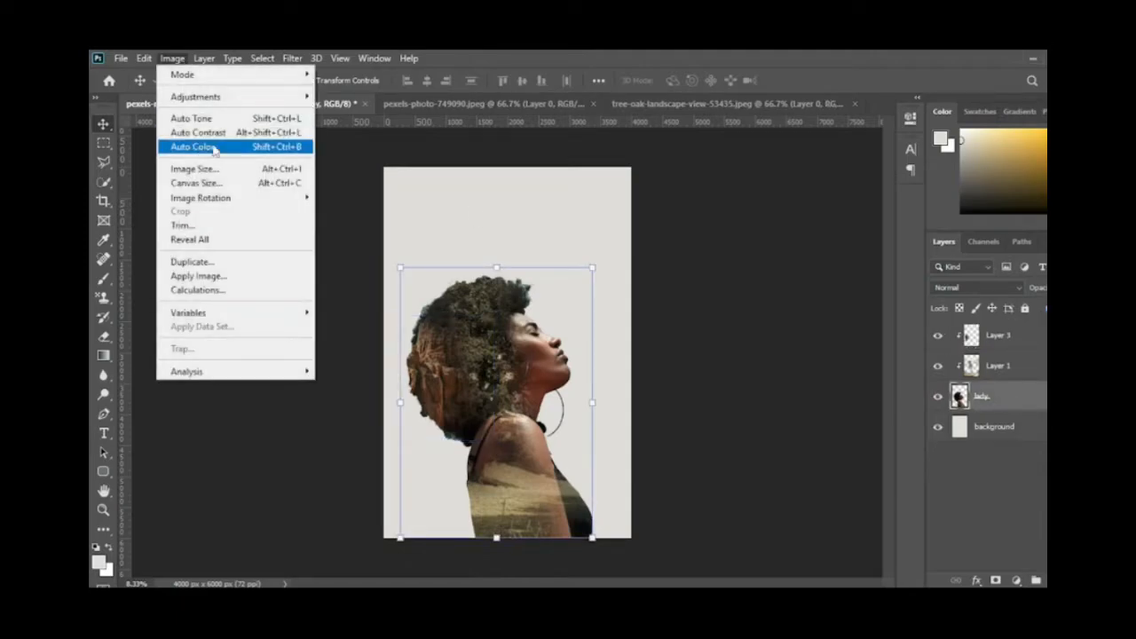
pyautogui.moveTo(223, 99)
pyautogui.click(395, 176)
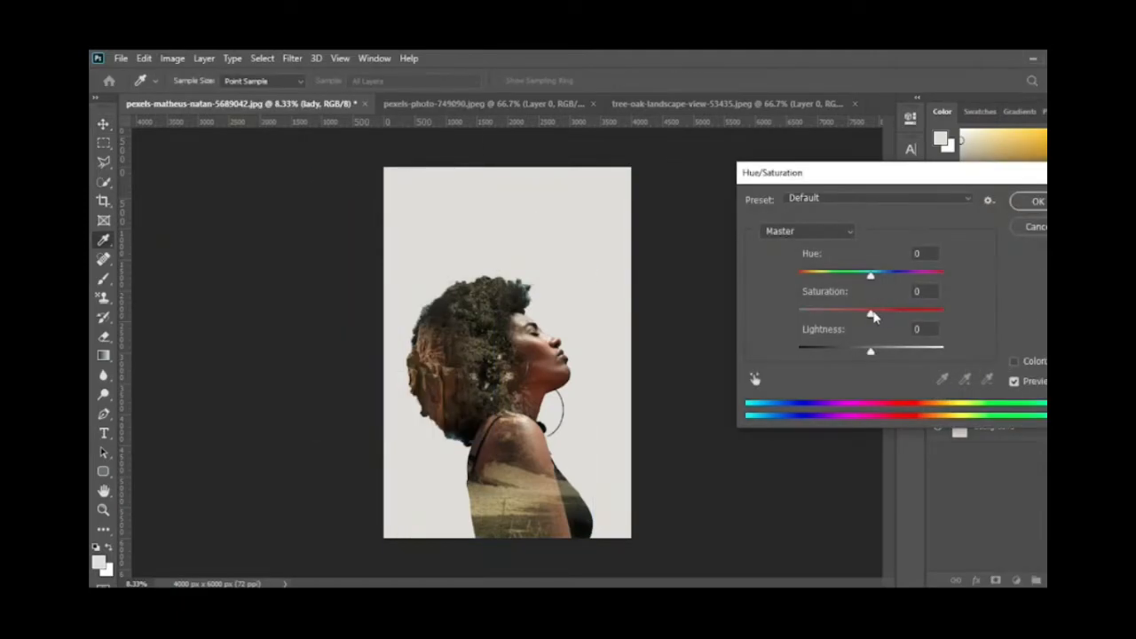
pyautogui.moveTo(873, 316); pyautogui.dragTo(799, 311)
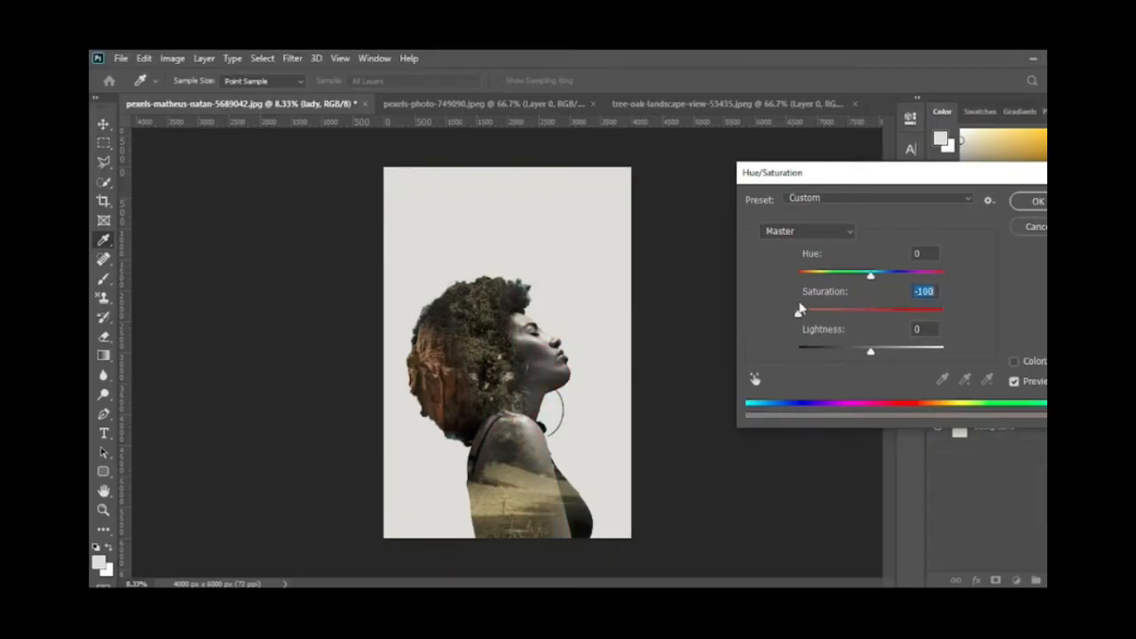
pyautogui.click(1037, 203)
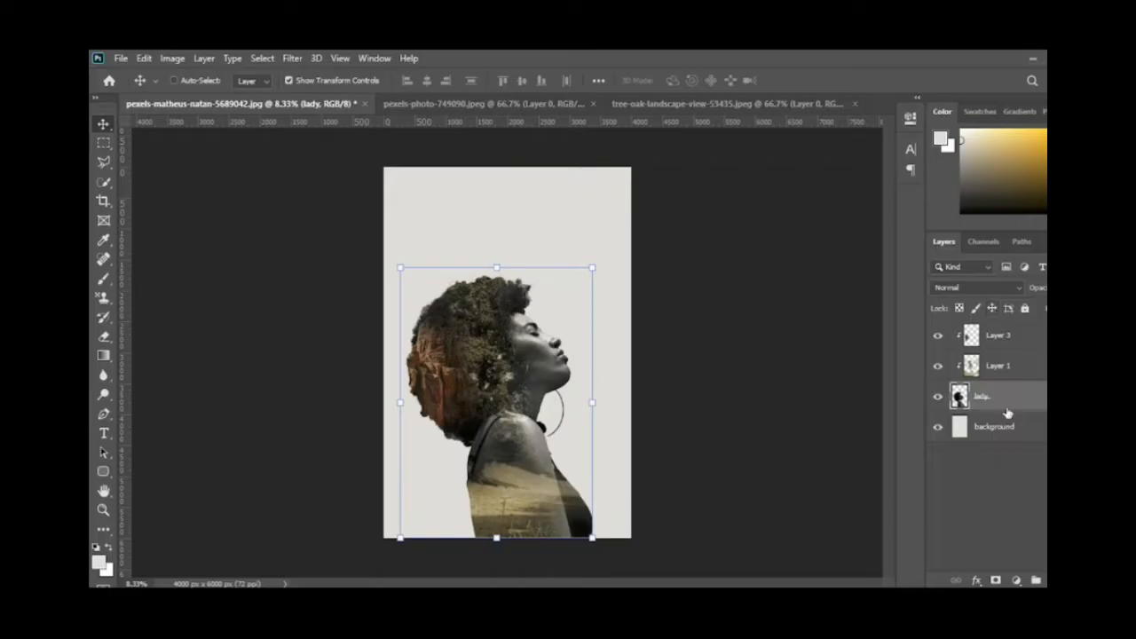
# Step: Turn the rock photo on Layer 3 black and white by setting its saturation to -100
pyautogui.click(994, 347)
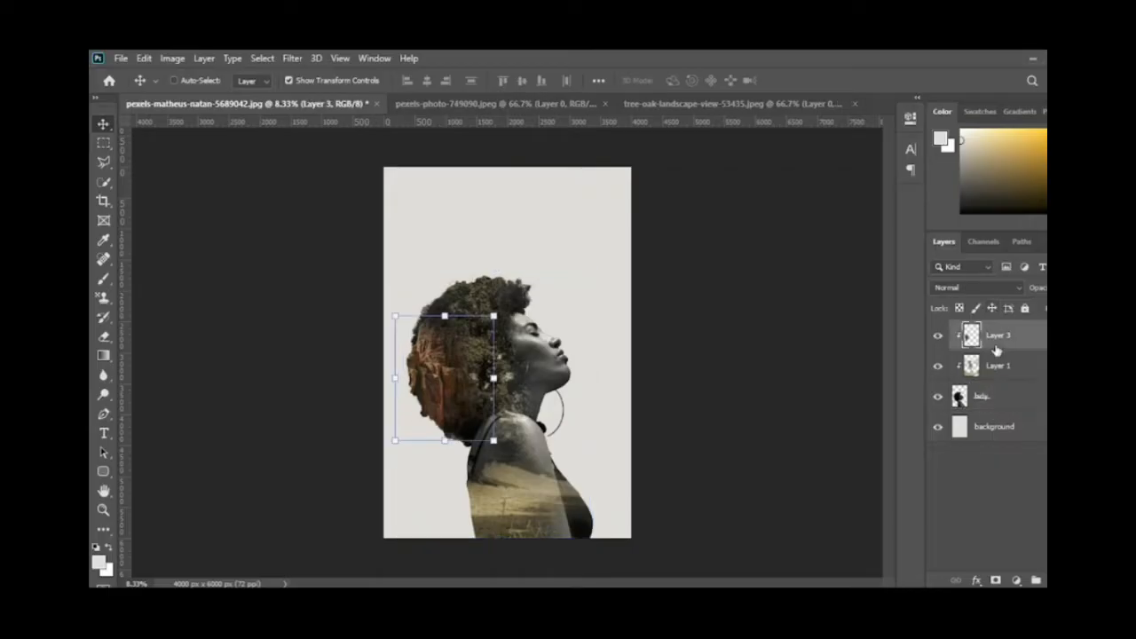
pyautogui.click(173, 60)
pyautogui.moveTo(203, 101)
pyautogui.click(382, 173)
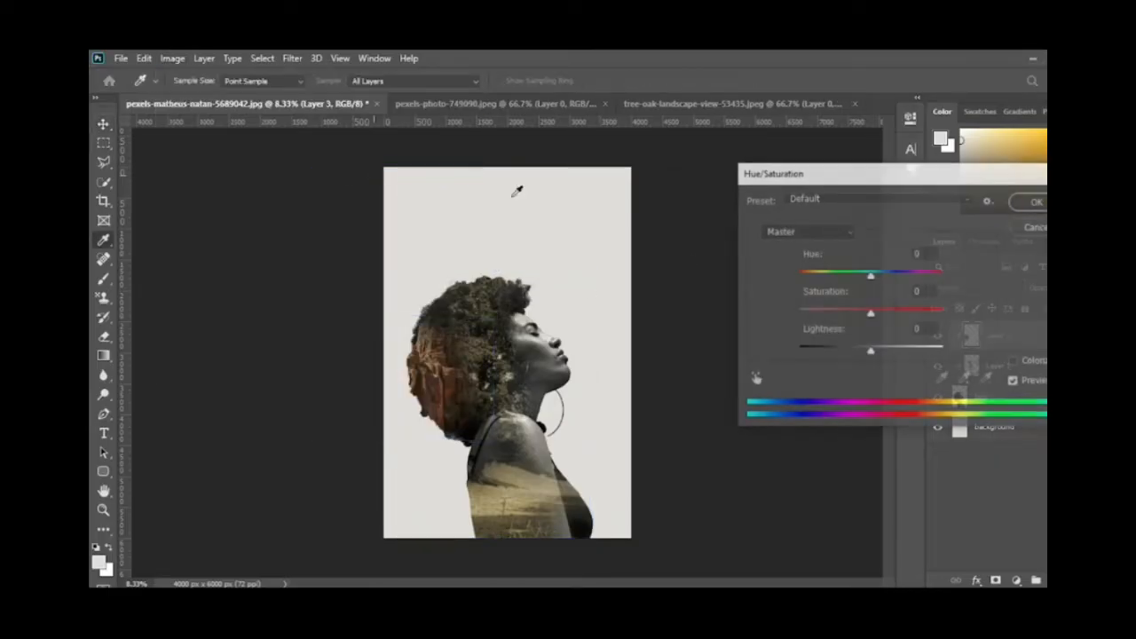
pyautogui.moveTo(869, 313); pyautogui.dragTo(797, 317)
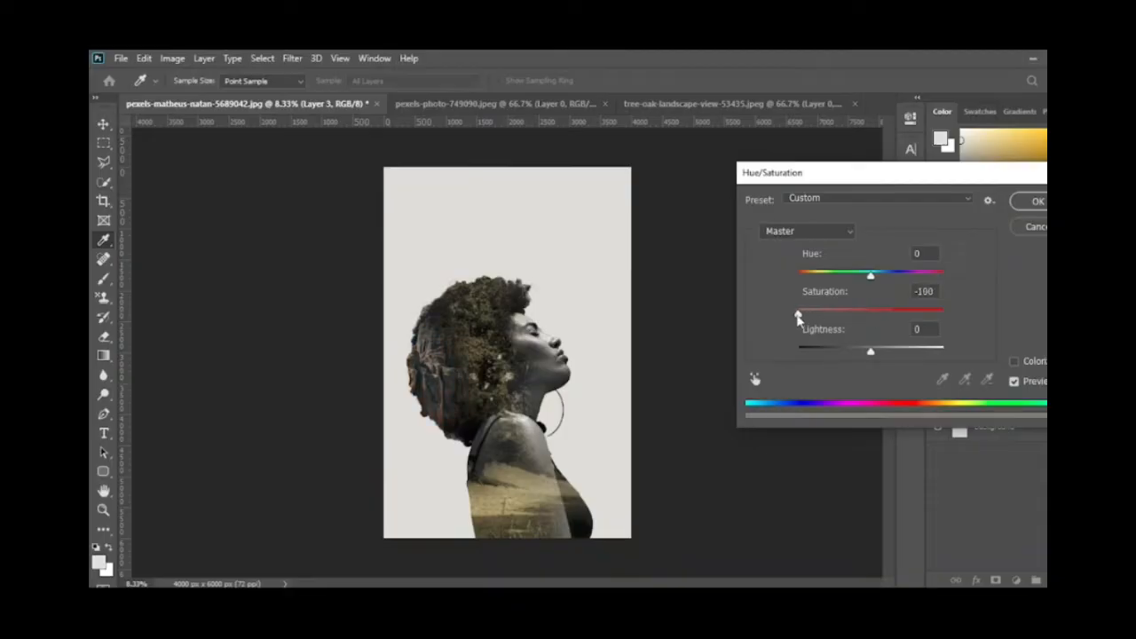
pyautogui.click(1035, 201)
pyautogui.press('v')
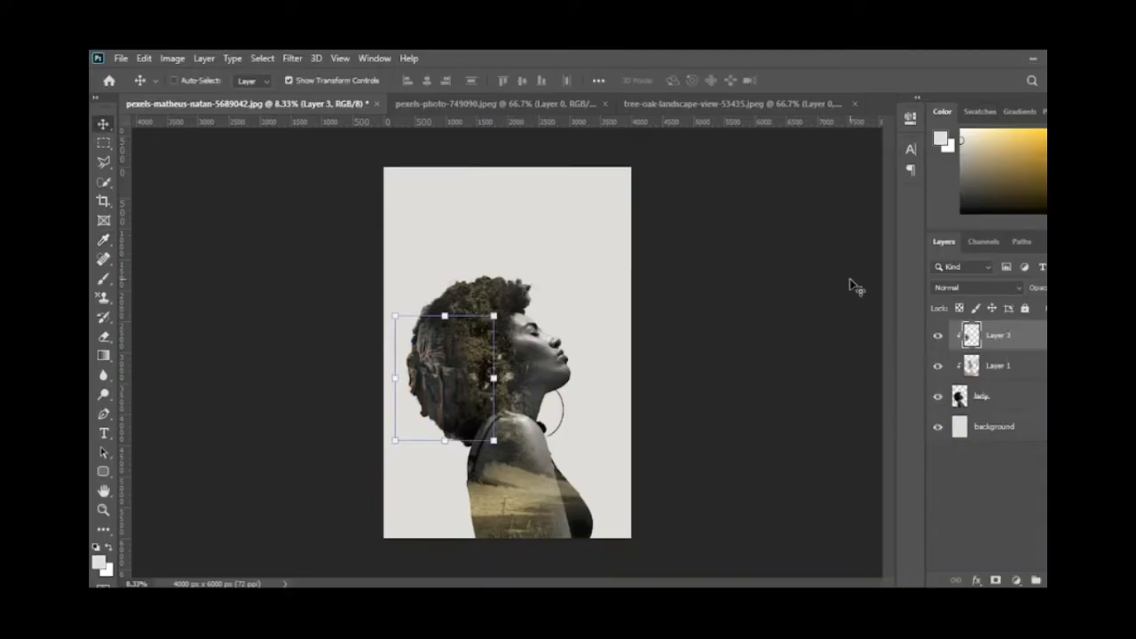
# Step: Select Layer 3, Layer 1 and the lady layer together and merge them into a single layer
pyautogui.click(1003, 397)
pyautogui.click(1017, 338)
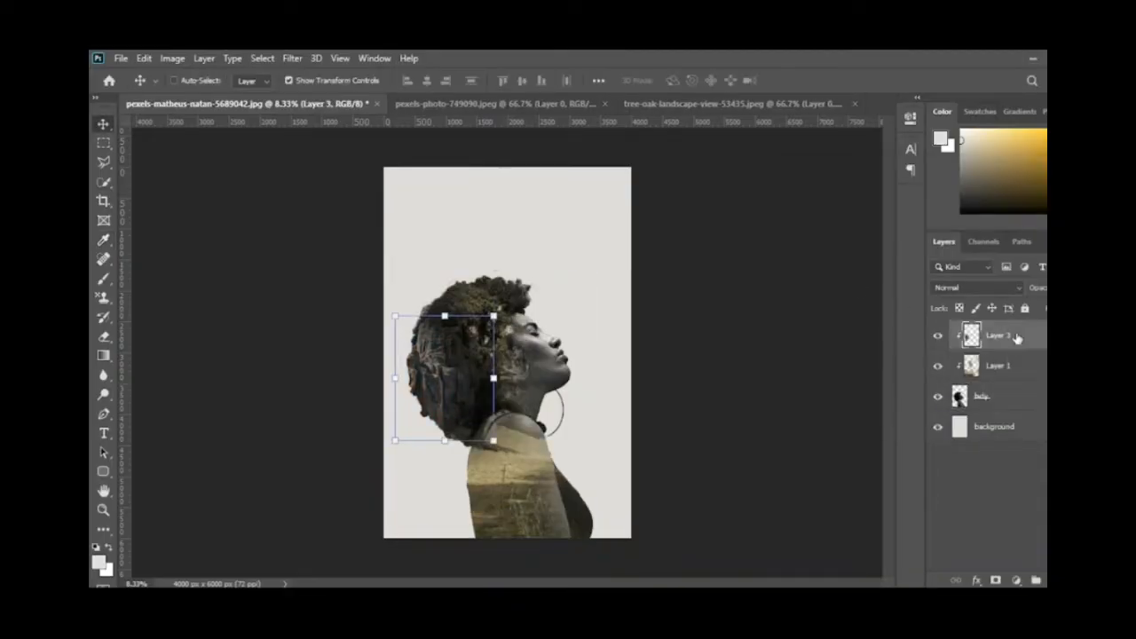
pyautogui.keyDown('shift'); pyautogui.click(1005, 398); pyautogui.keyUp('shift')
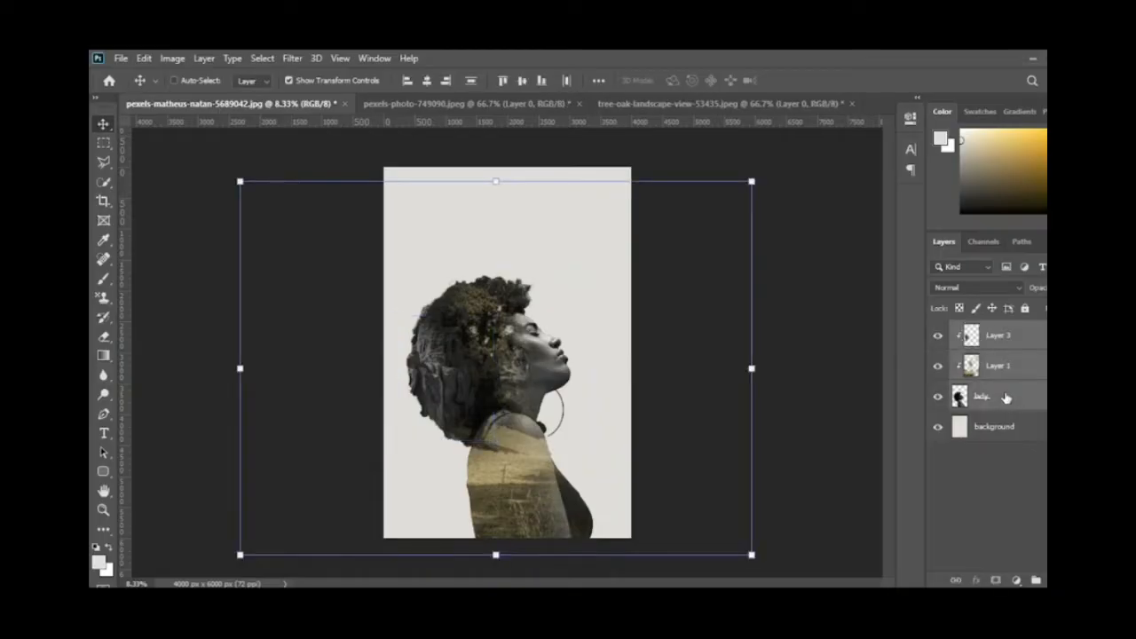
pyautogui.rightClick(1005, 399)
pyautogui.click(874, 257)
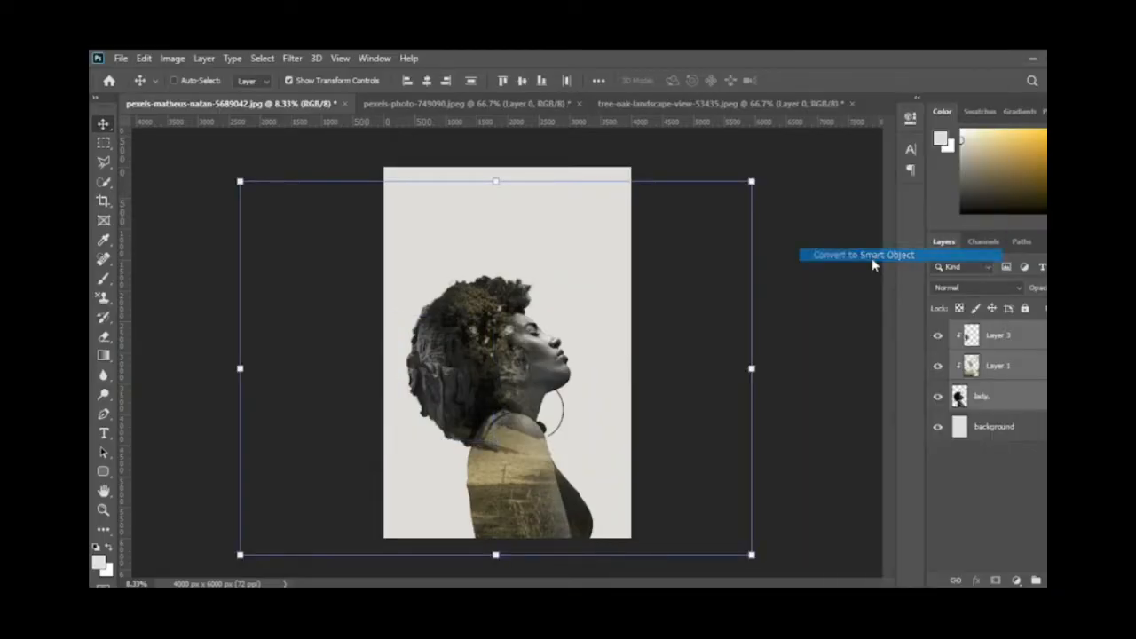
pyautogui.rightClick(994, 347)
pyautogui.click(835, 327)
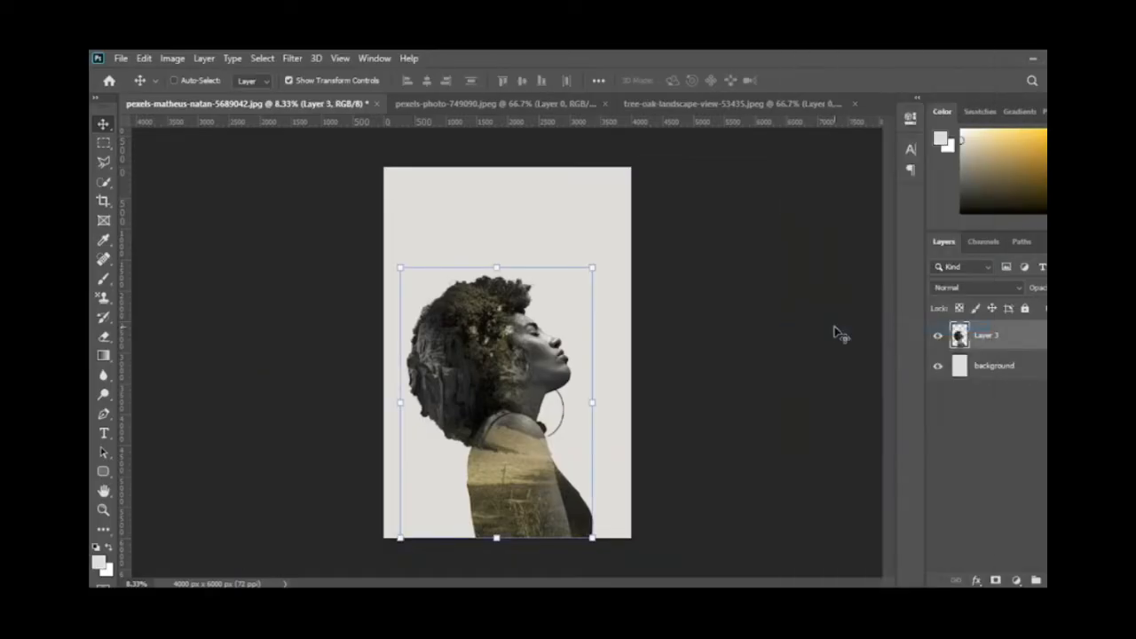
# Step: Fade the back of the woman's hair into the grey background with a short foreground-to-transparent linear gradient at 90% opacity on Layer 3
pyautogui.click(103, 355)
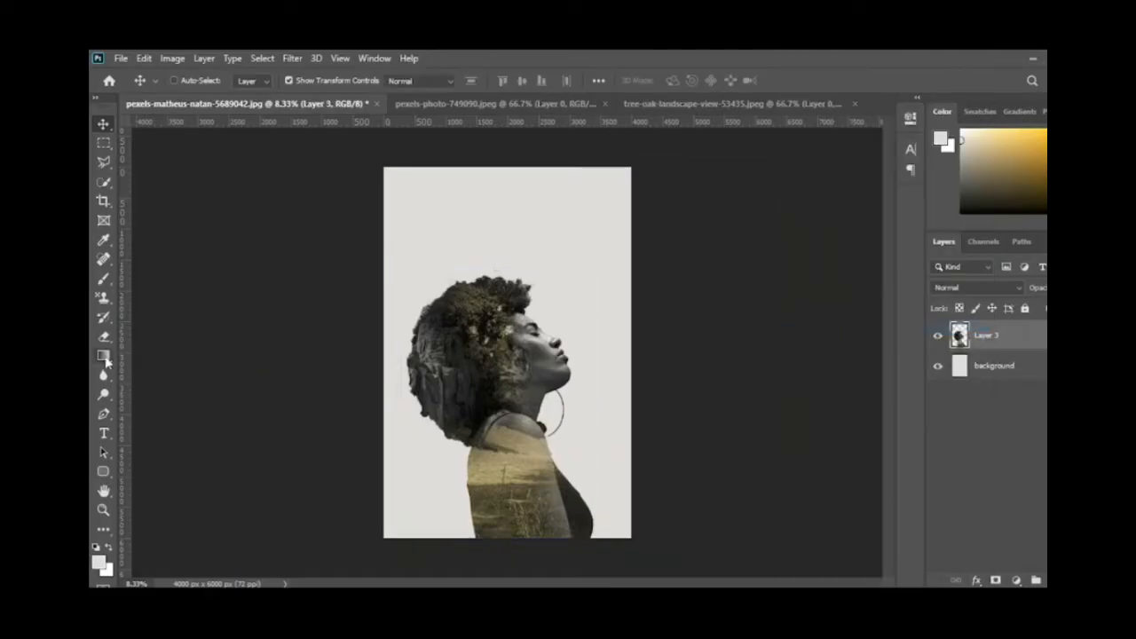
pyautogui.click(229, 80)
pyautogui.click(164, 131)
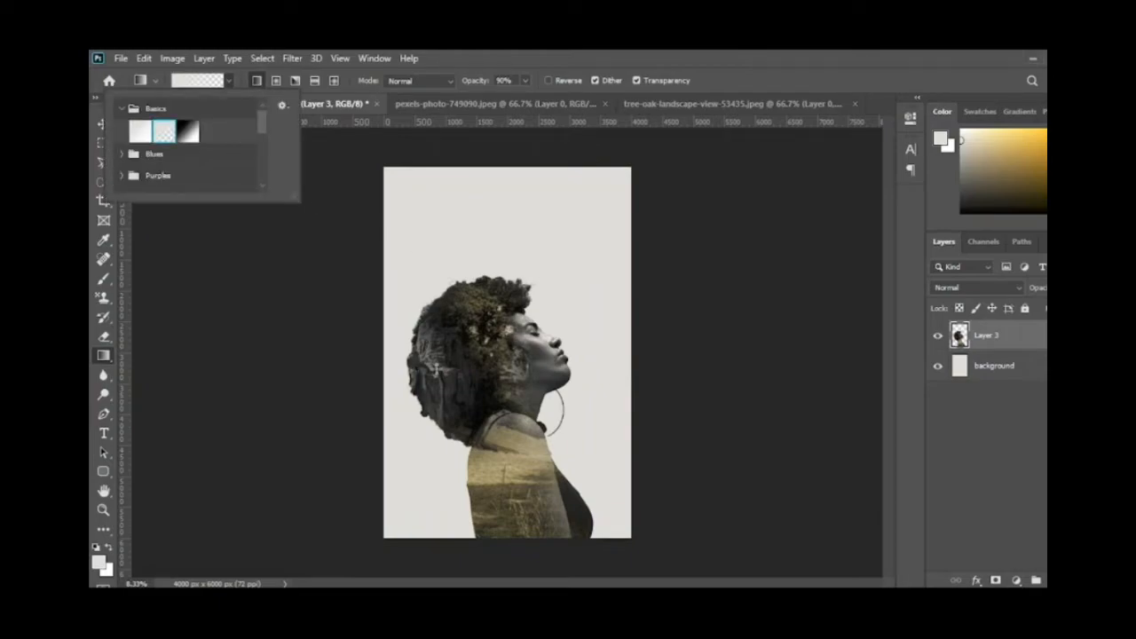
pyautogui.click(436, 367)
pyautogui.moveTo(434, 368); pyautogui.dragTo(435, 372)
pyautogui.hotkey('ctrl', 'z')
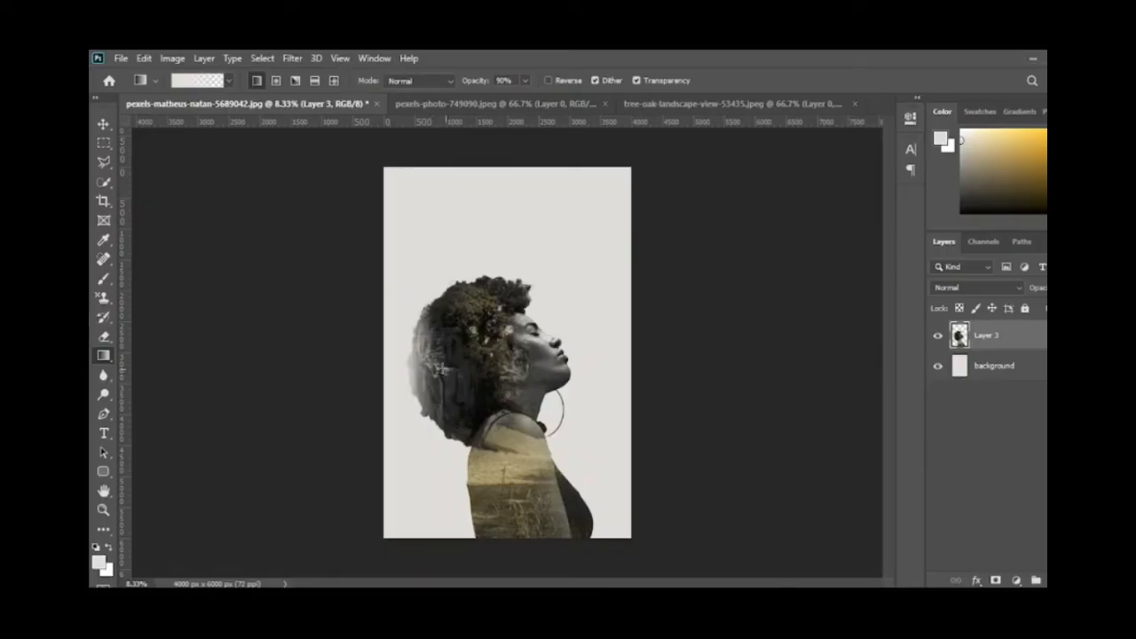
# Step: Fade the top of the hair downward into the grey background with the foreground-to-transparent gradient
pyautogui.moveTo(461, 282); pyautogui.dragTo(480, 310)
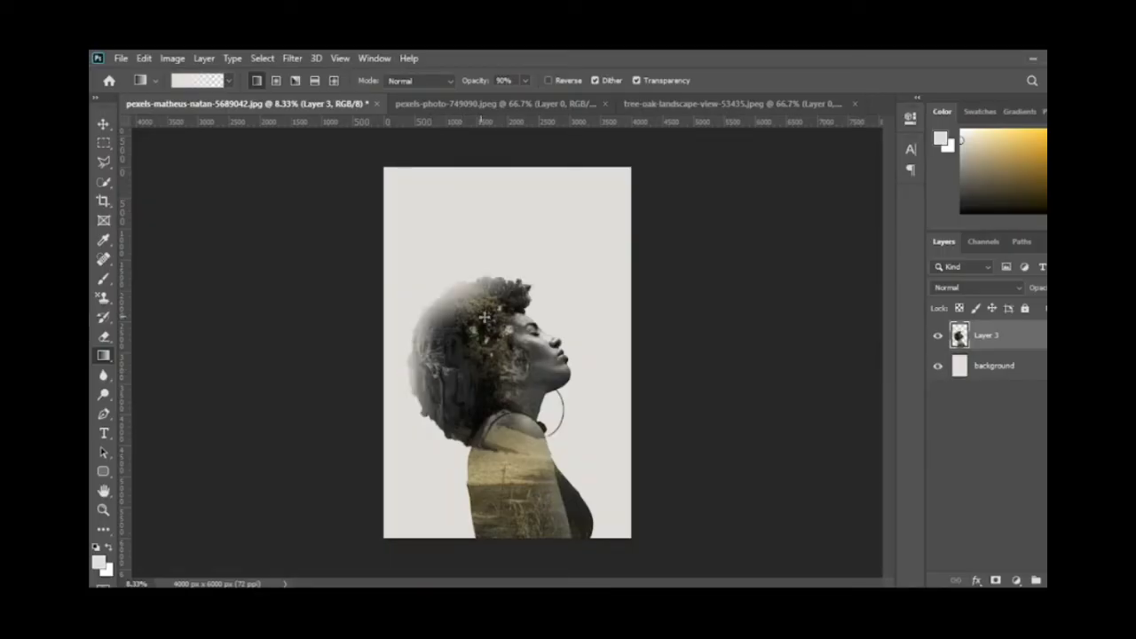
pyautogui.hotkey('ctrl', 'z')
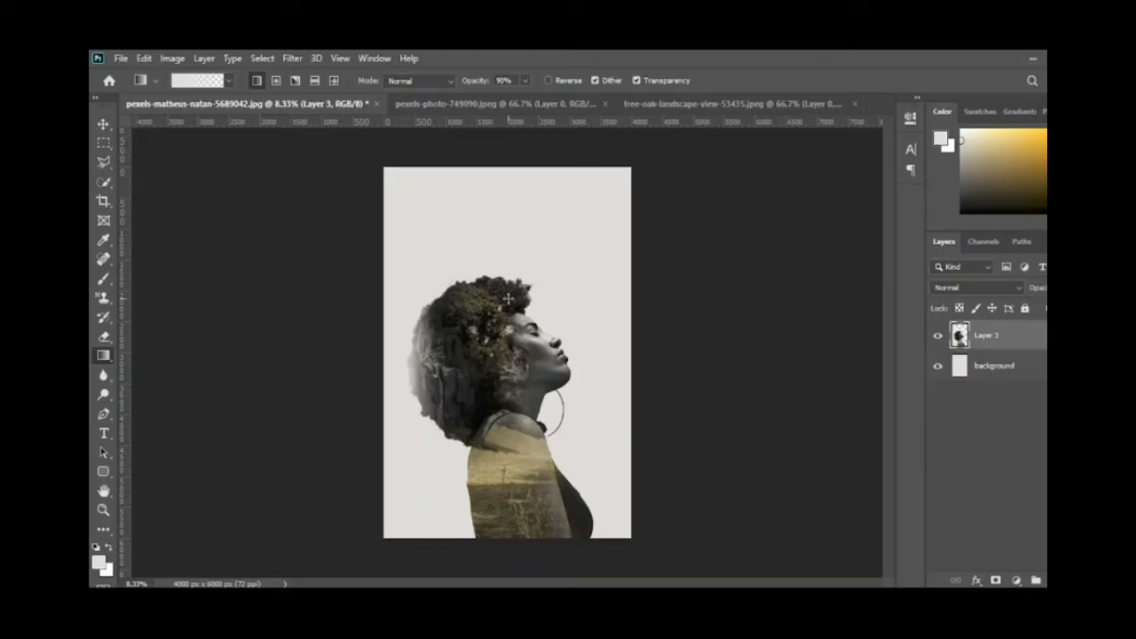
pyautogui.moveTo(507, 294); pyautogui.dragTo(489, 358)
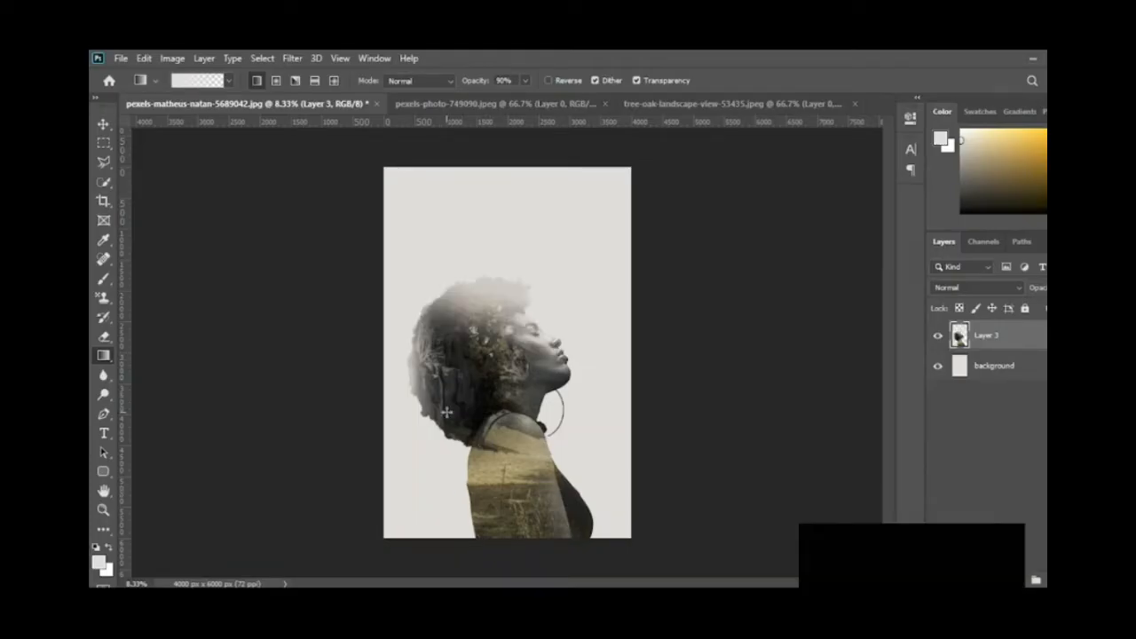
# Step: Soften the upper back edge of the hair with further short diagonal foreground-to-transparent gradients
pyautogui.moveTo(412, 391); pyautogui.dragTo(433, 391)
pyautogui.hotkey('ctrl', 'z')
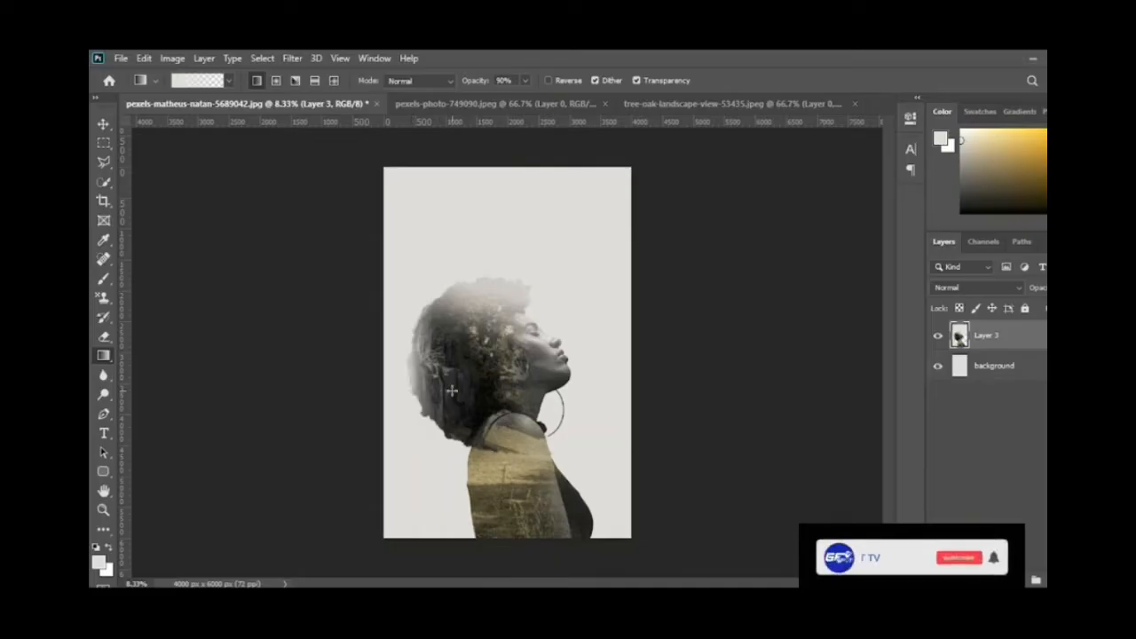
pyautogui.moveTo(411, 316); pyautogui.dragTo(449, 337)
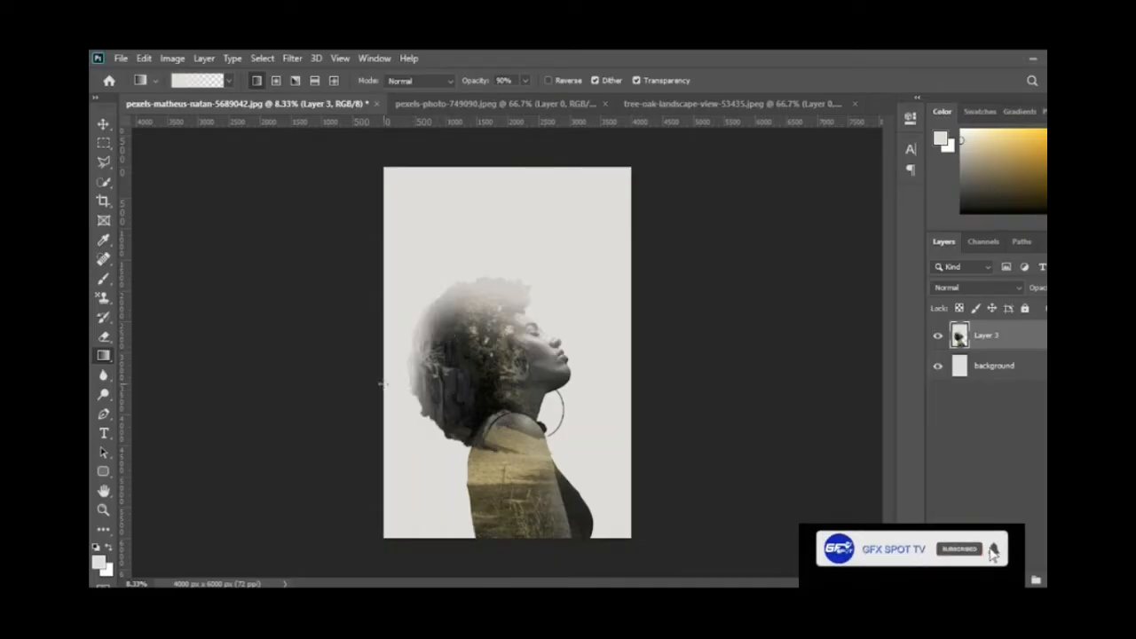
pyautogui.moveTo(417, 298); pyautogui.dragTo(439, 322)
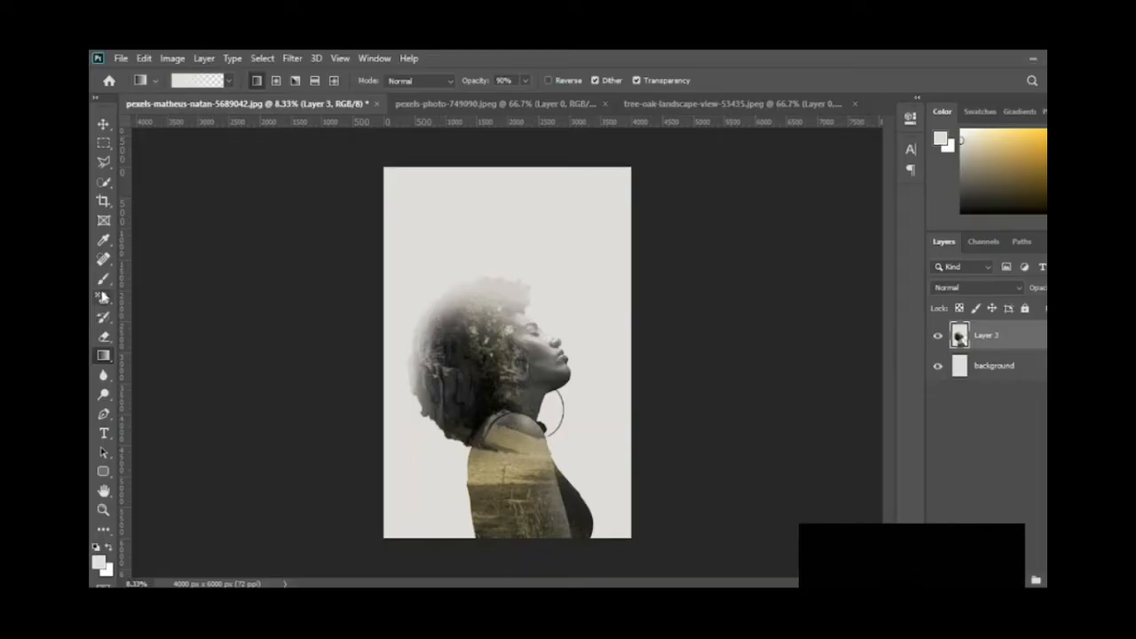
# Step: Erase the woman's back and the lower hair edge on Layer 3 with a large soft eraser at 100% opacity
pyautogui.click(103, 336)
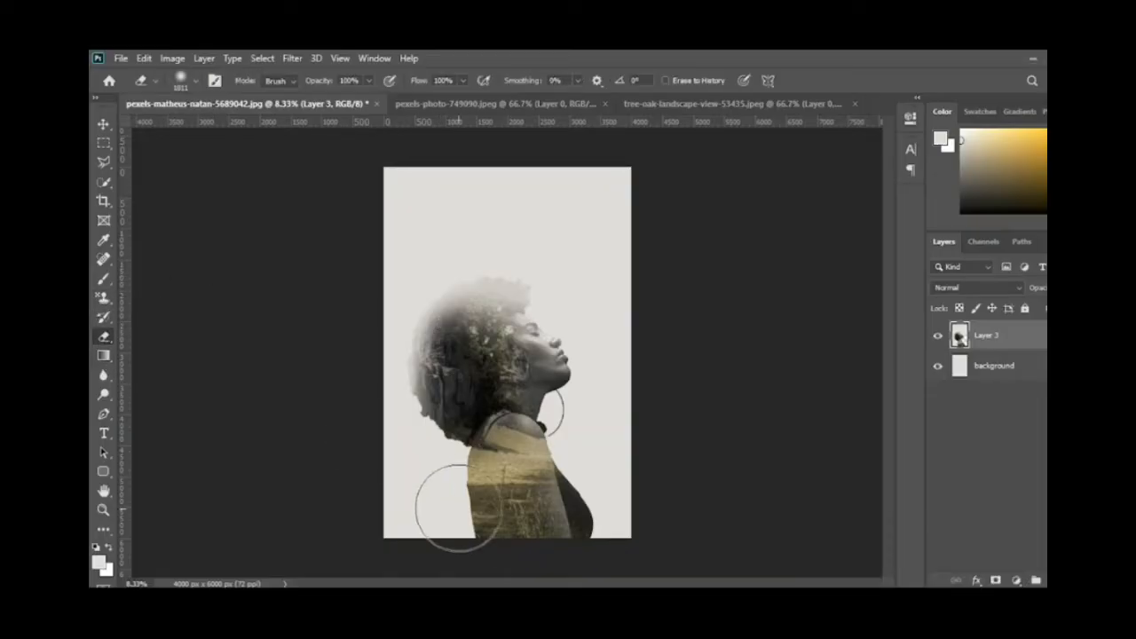
pyautogui.moveTo(458, 507)
pyautogui.mouseDown()
pyautogui.moveTo(444, 499)
pyautogui.moveTo(465, 523)
pyautogui.moveTo(449, 473)
pyautogui.moveTo(436, 553)
pyautogui.moveTo(446, 471)
pyautogui.moveTo(465, 519)
pyautogui.moveTo(416, 560)
pyautogui.moveTo(613, 482)
pyautogui.moveTo(598, 464)
pyautogui.moveTo(459, 467)
pyautogui.moveTo(440, 494)
pyautogui.mouseUp()
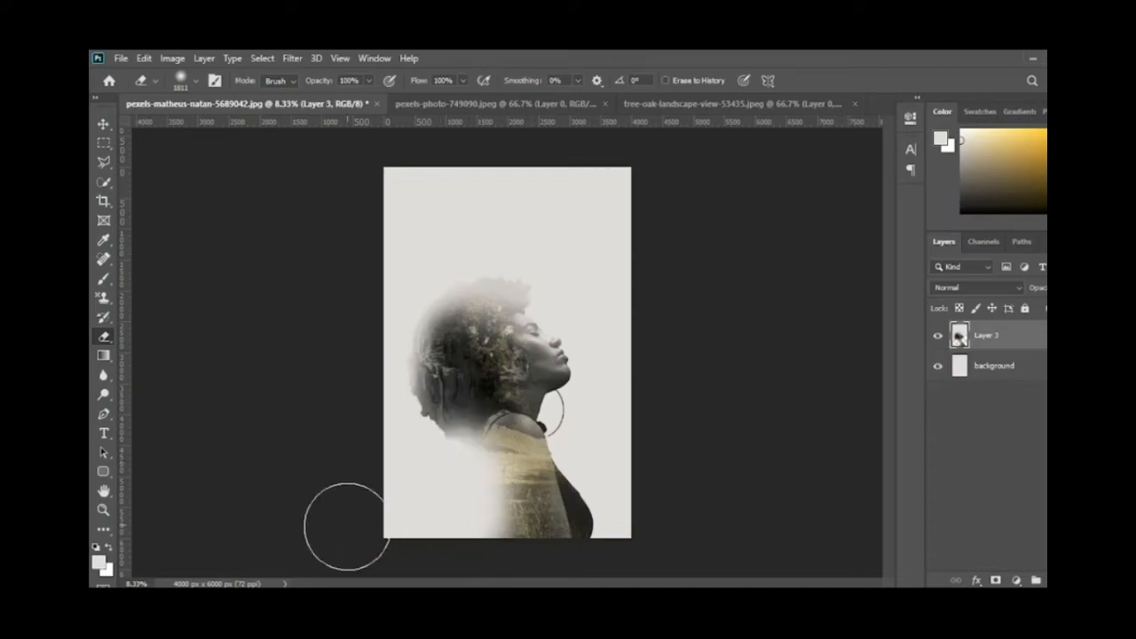
pyautogui.click(104, 124)
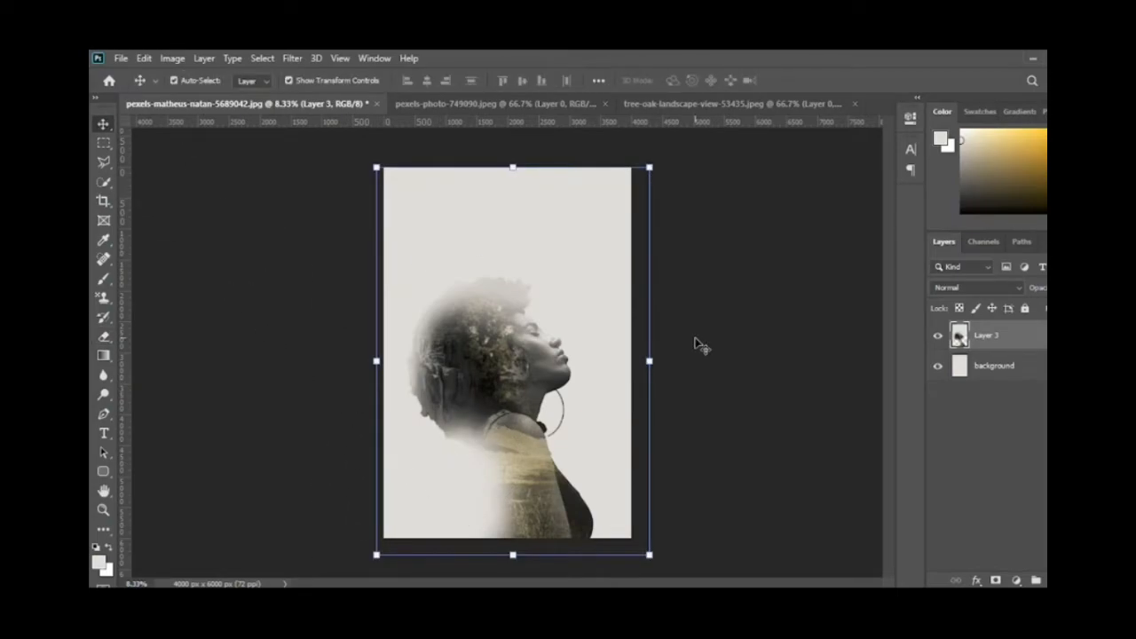
pyautogui.hotkey('ctrl', '+')
pyautogui.hotkey('ctrl', '-')
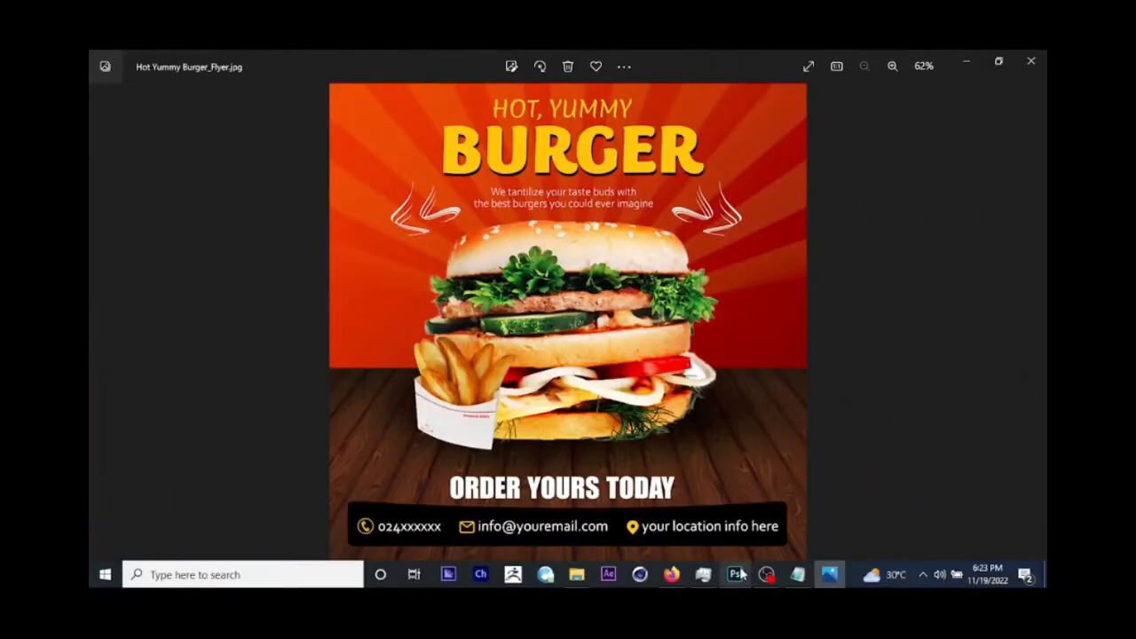
# Step: Switch to Photoshop and create a 1080 × 1080 pixel, 300 pixels/inch RGB document named Hot Yummy Burger_Flyer with a white background
pyautogui.click(736, 574)
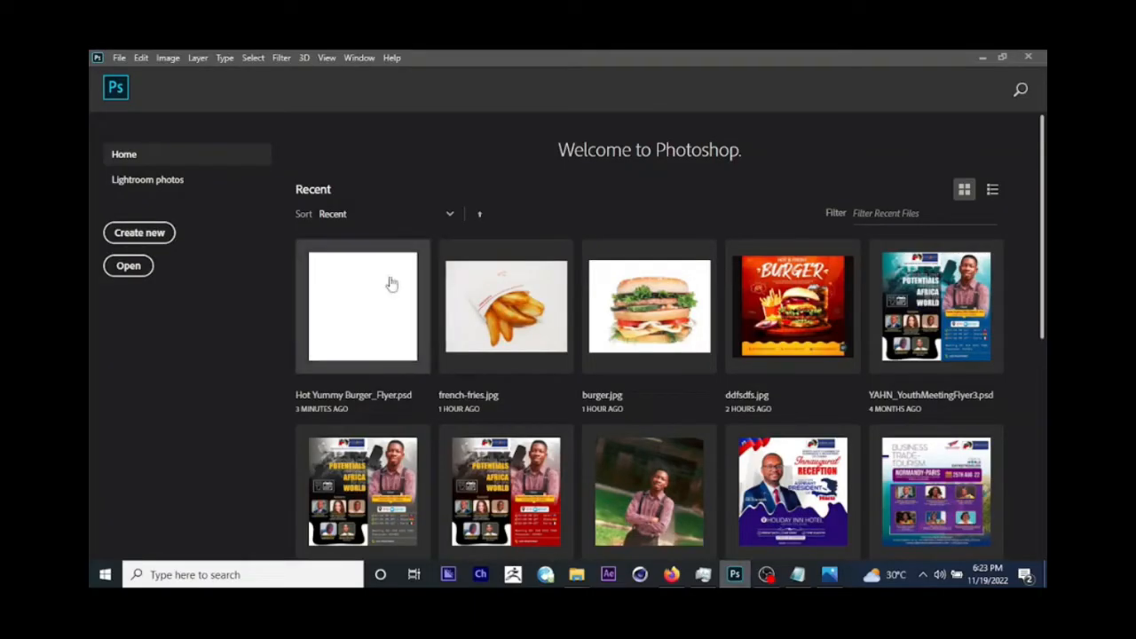
pyautogui.click(147, 235)
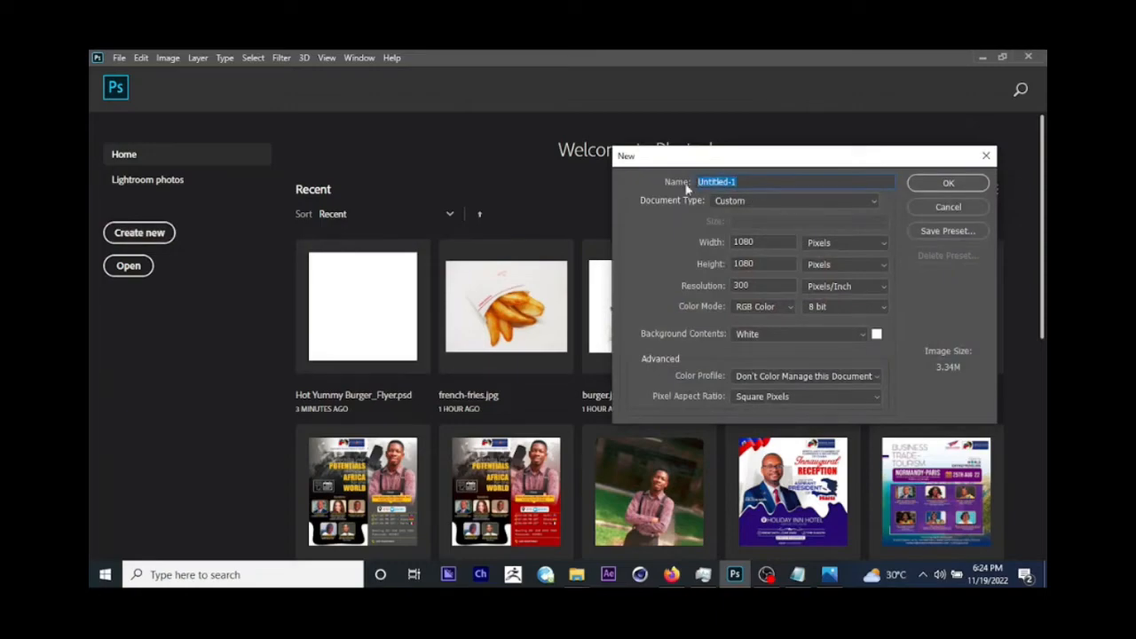
pyautogui.write('Hot Yummy Burger_Flyer')
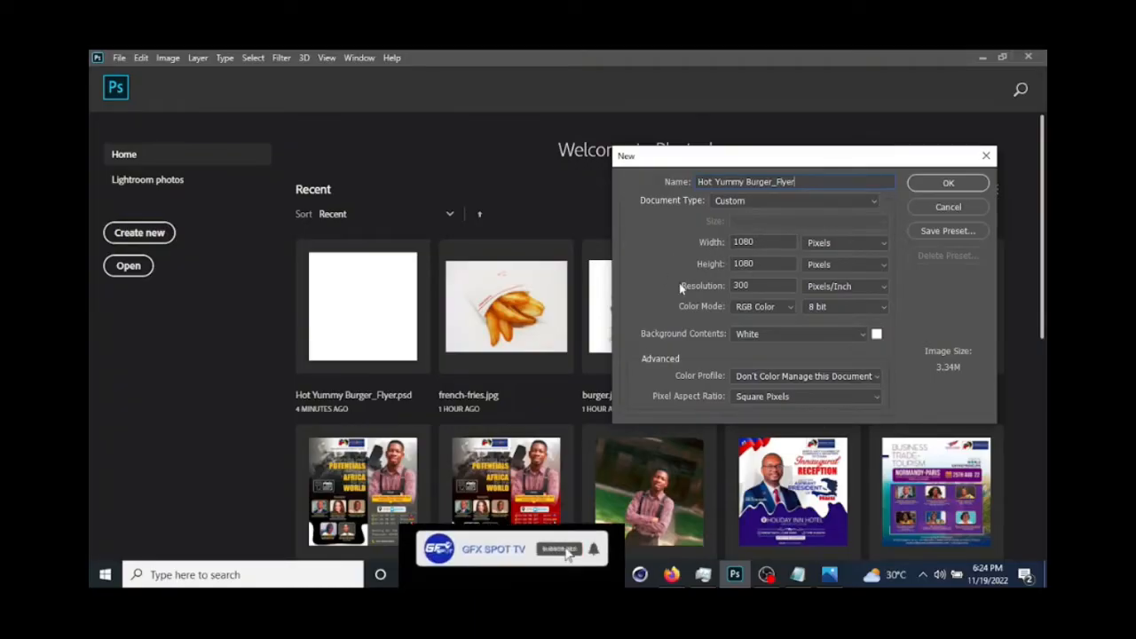
pyautogui.click(781, 245)
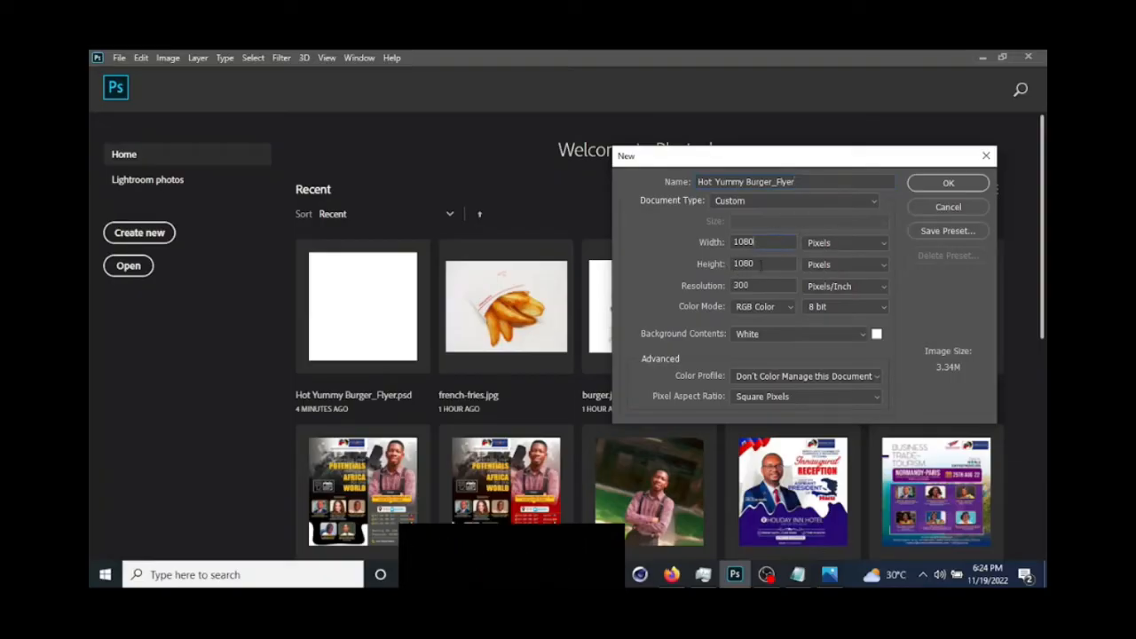
pyautogui.click(778, 268)
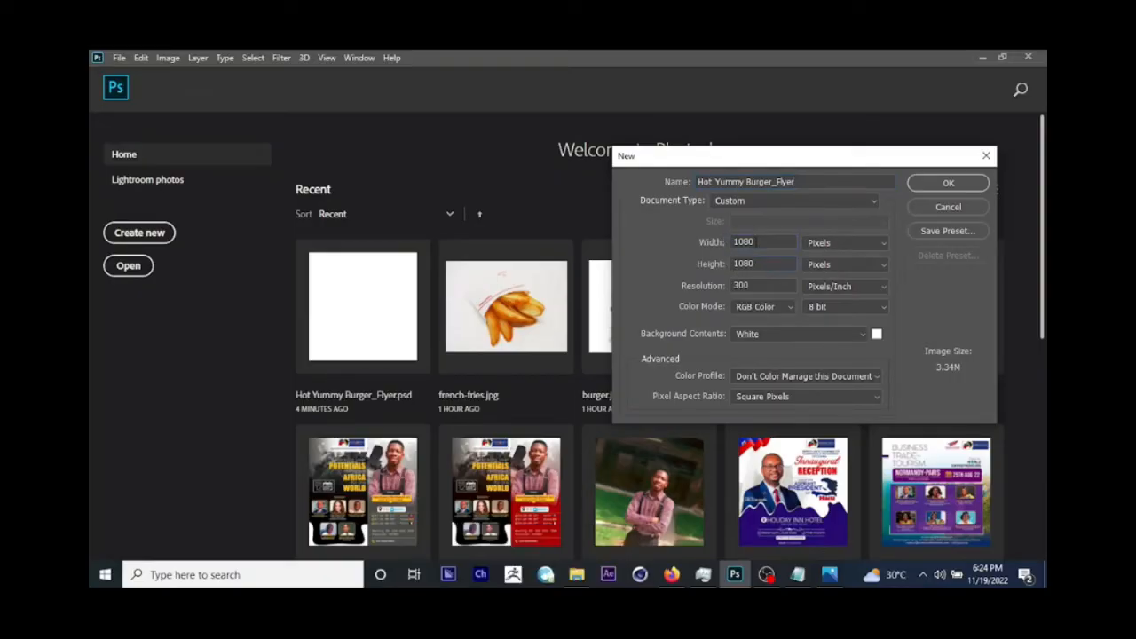
pyautogui.doubleClick(734, 240)
pyautogui.click(952, 189)
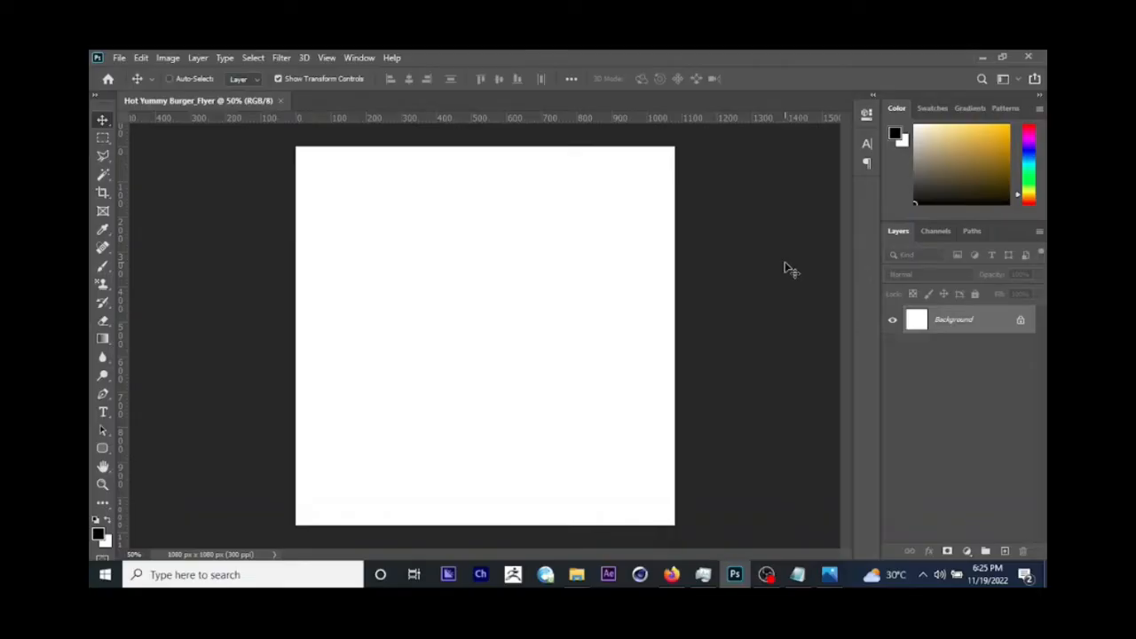
# Step: Save the document as Hot Yummy Burger_Flyer in PSD format in the "flyer design in photoshop" folder, replacing the existing file
pyautogui.click(117, 58)
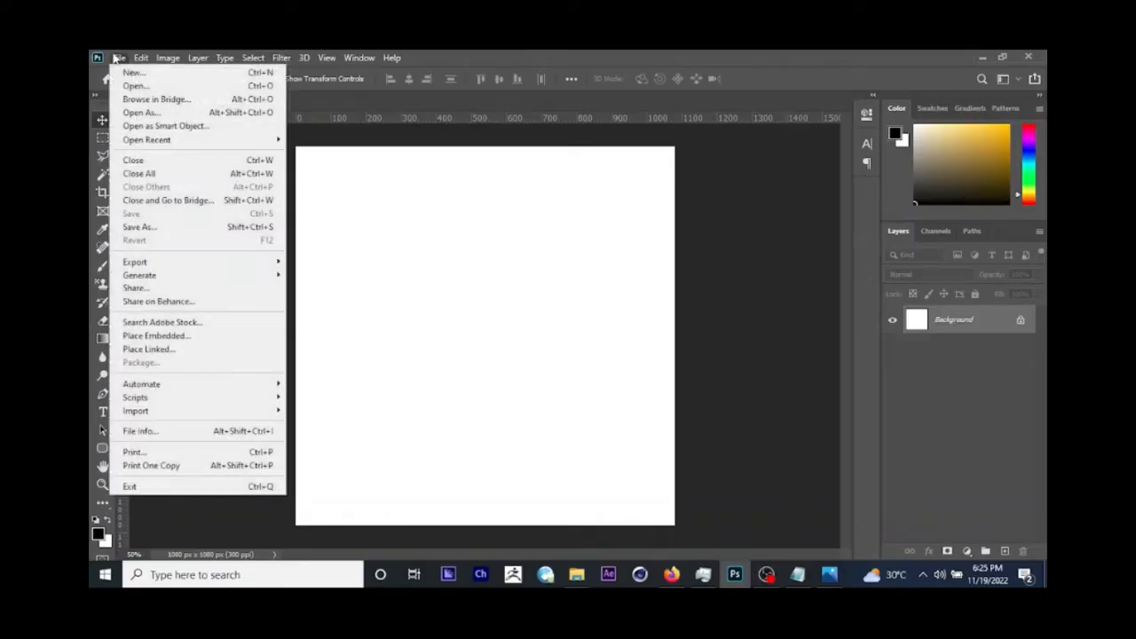
pyautogui.click(192, 229)
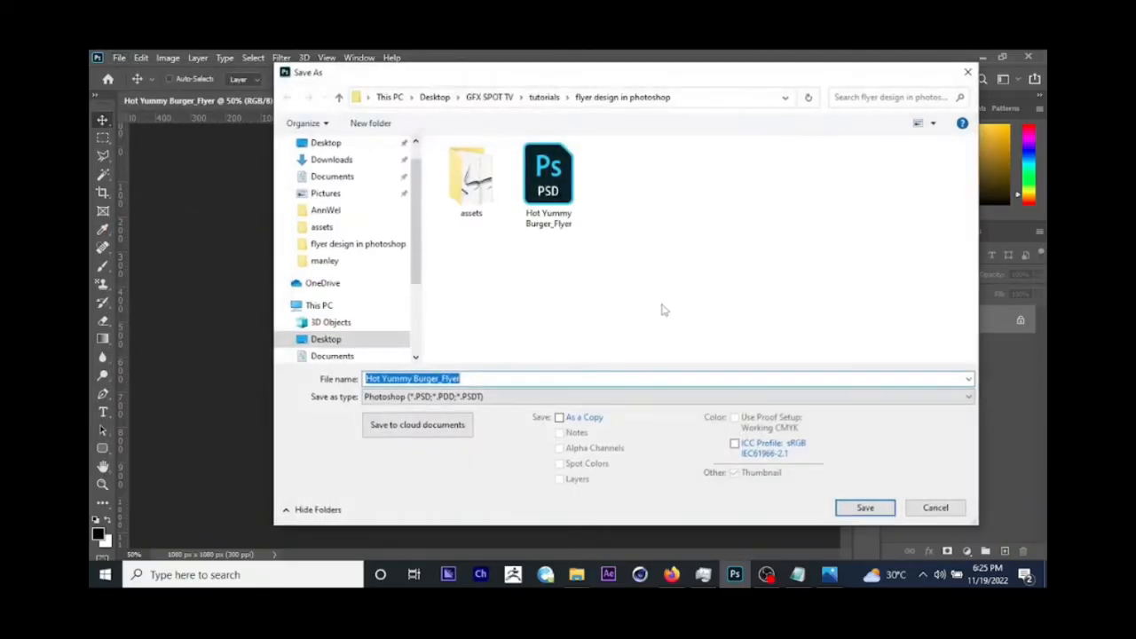
pyautogui.click(502, 373)
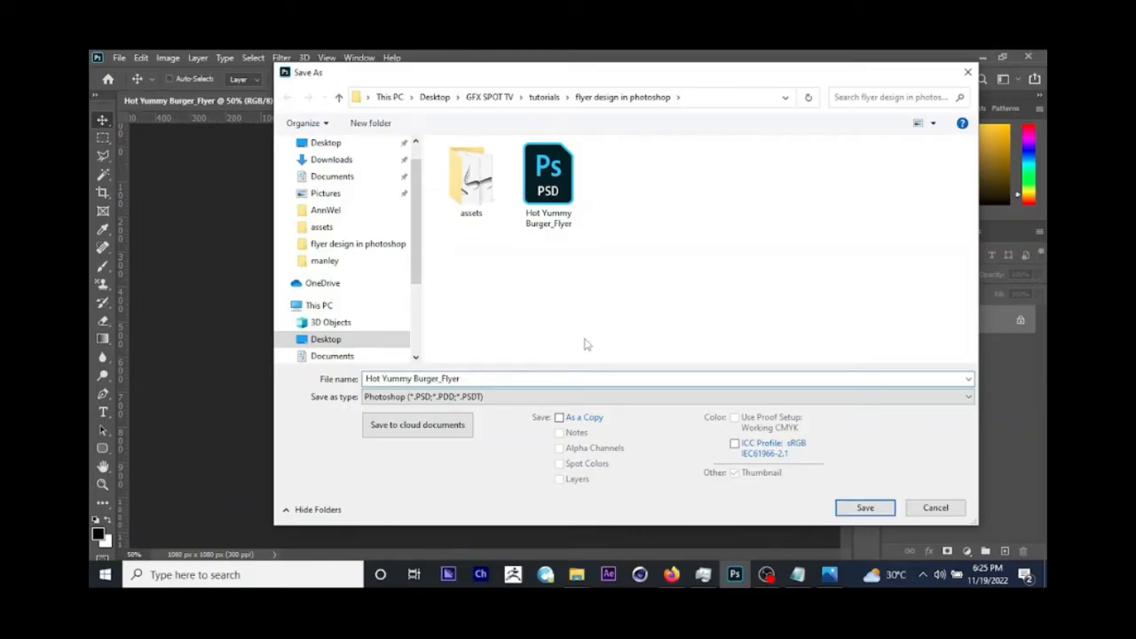
pyautogui.click(550, 185)
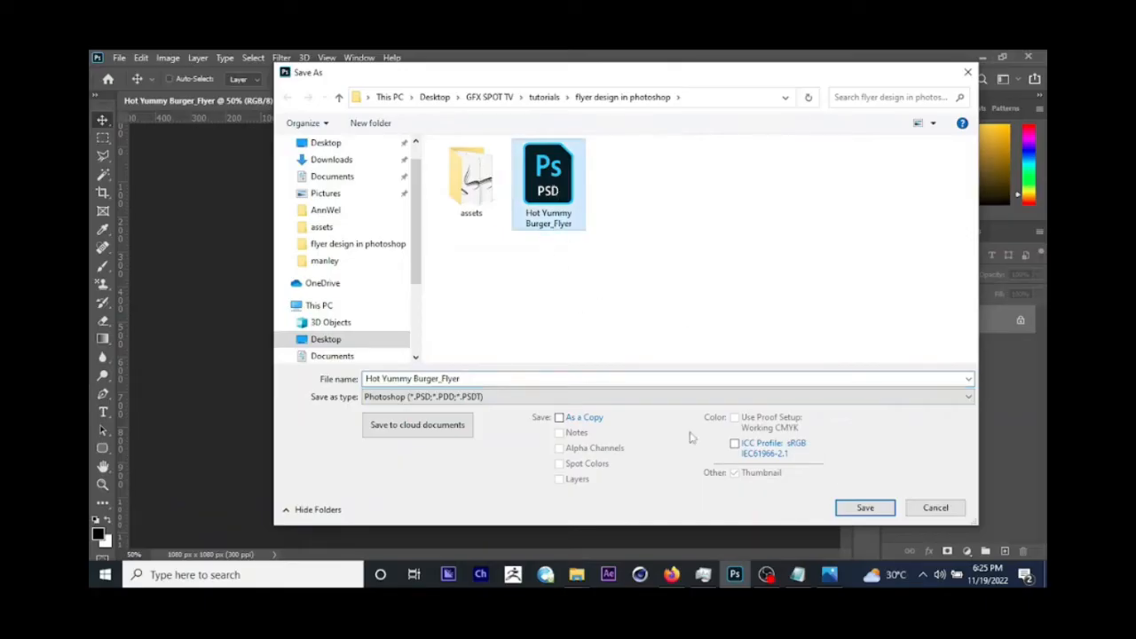
pyautogui.click(861, 512)
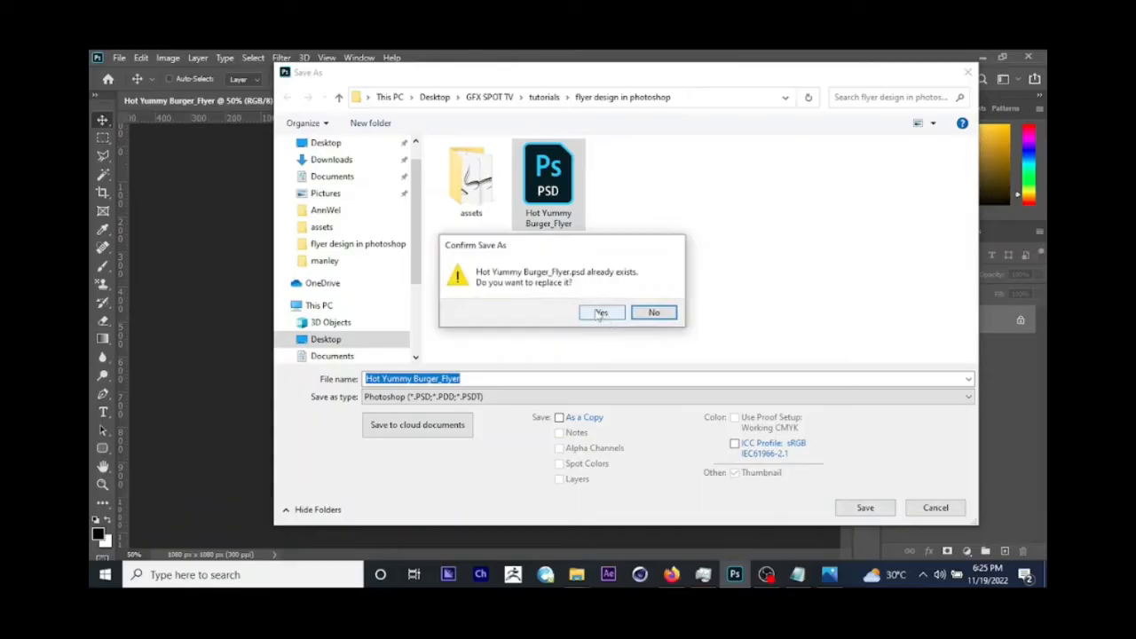
pyautogui.click(592, 316)
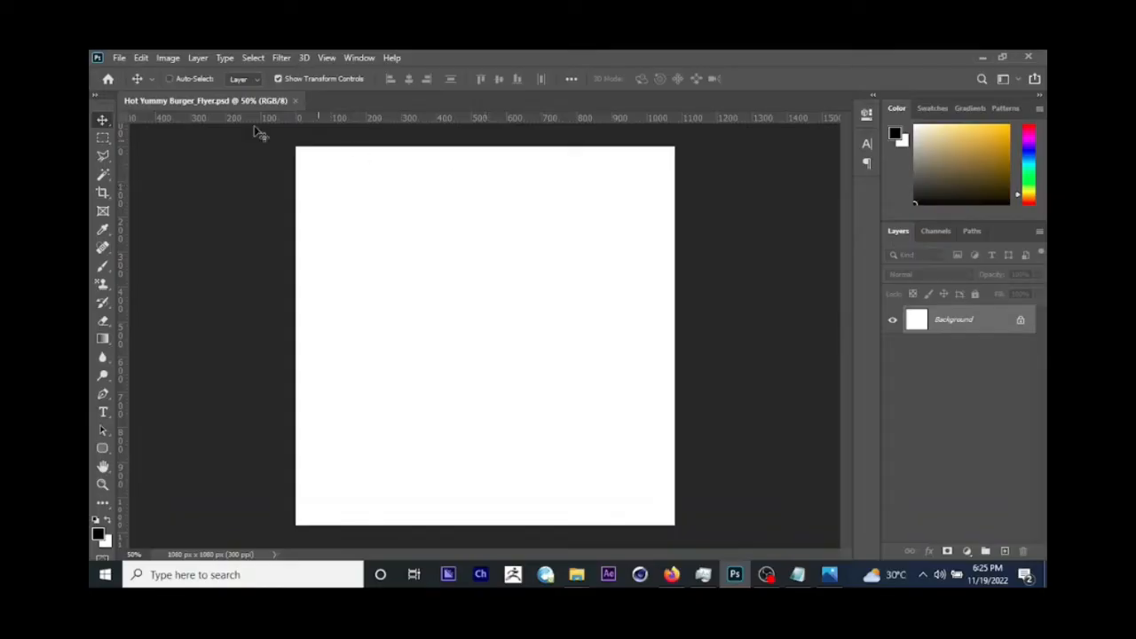
# Step: Place the finished Hot Yummy Burger_Flyer image as an embedded object in the document
pyautogui.click(118, 59)
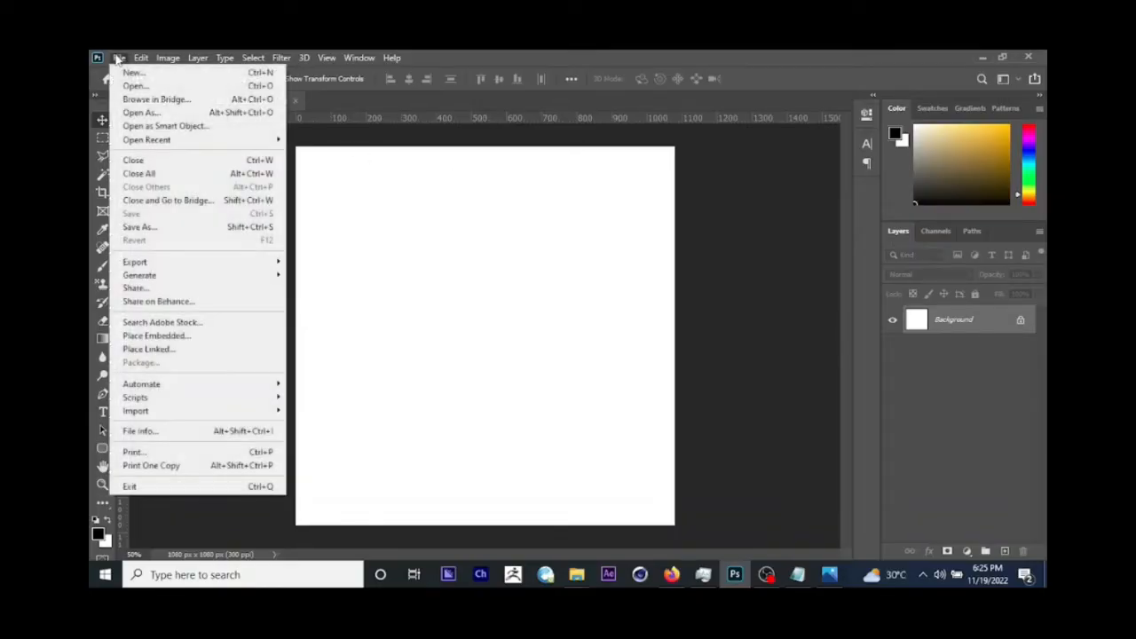
pyautogui.click(165, 337)
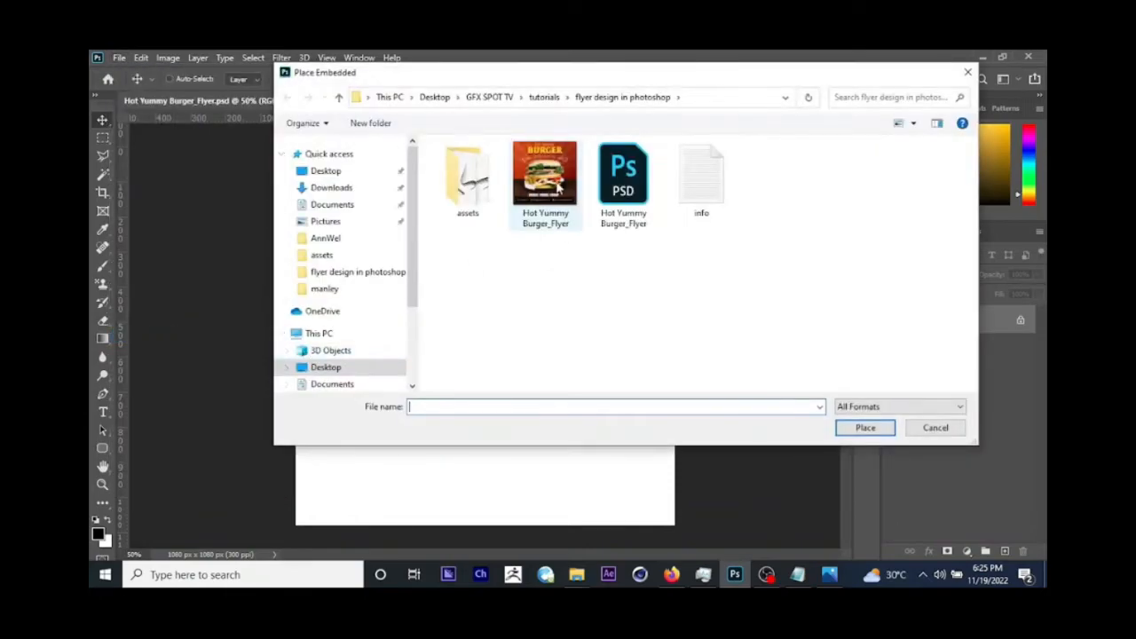
pyautogui.click(557, 188)
pyautogui.click(866, 428)
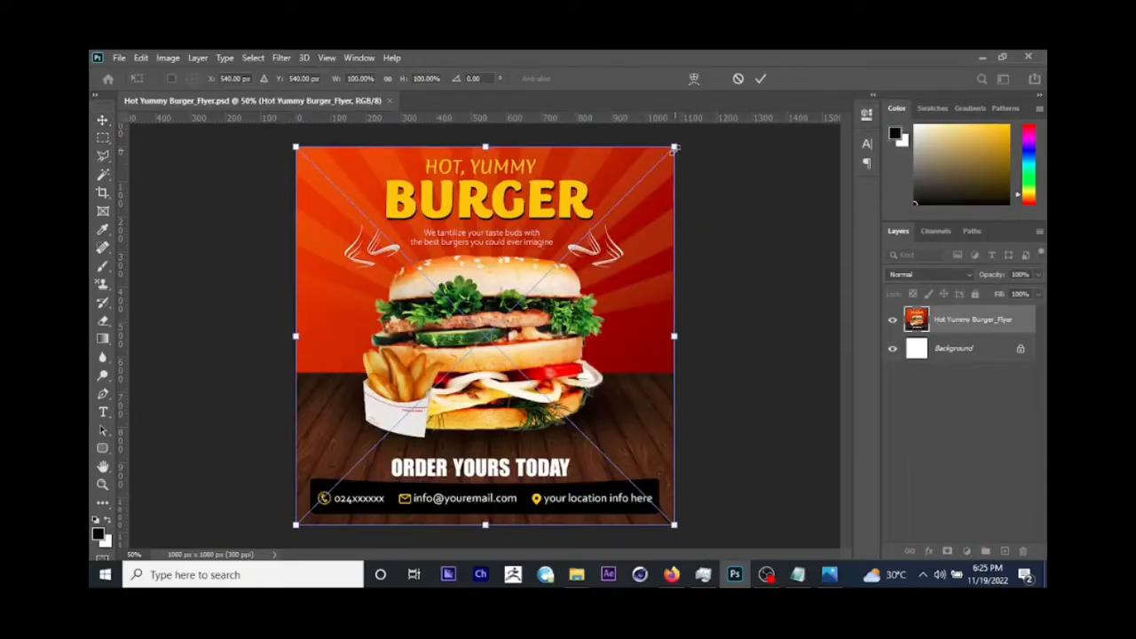
# Step: Shrink the placed flyer image to about a third of the canvas width in the canvas's upper-left corner and lock its layer
pyautogui.moveTo(677, 156); pyautogui.dragTo(434, 388)
pyautogui.press('Return')
pyautogui.moveTo(388, 433); pyautogui.dragTo(393, 194)
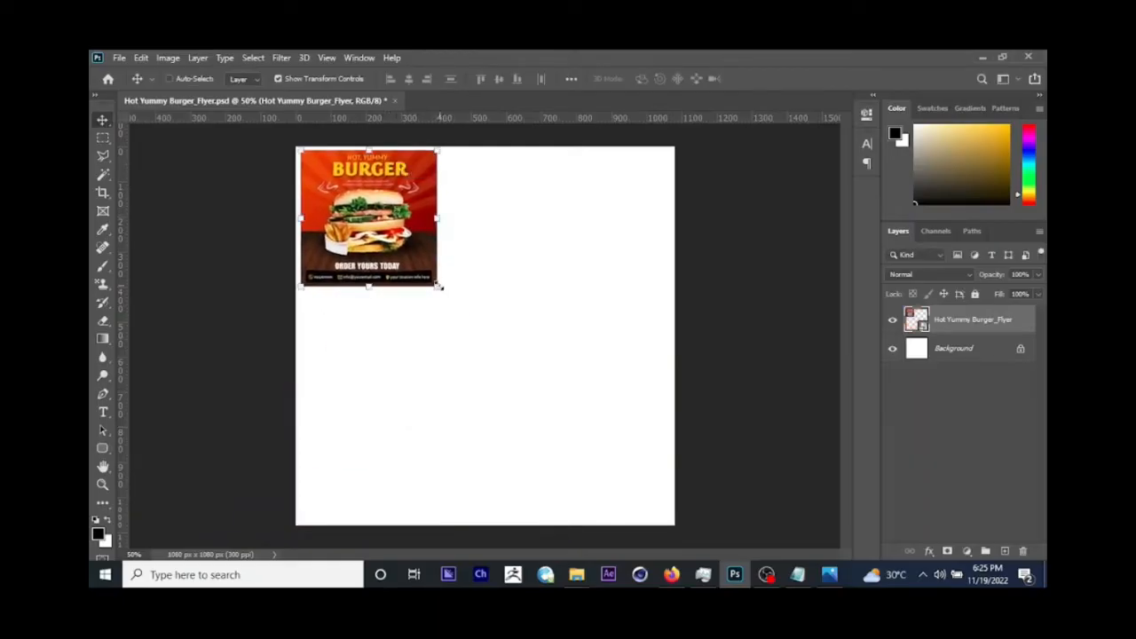
pyautogui.moveTo(437, 286); pyautogui.dragTo(431, 280)
pyautogui.press('Return')
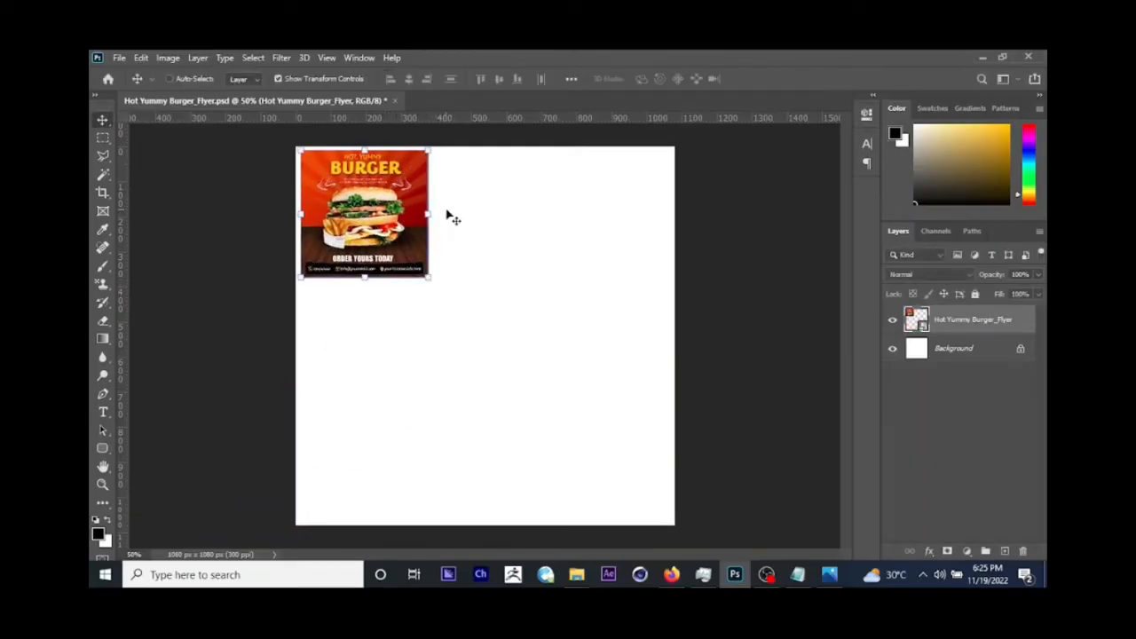
pyautogui.moveTo(402, 240); pyautogui.dragTo(401, 237)
pyautogui.click(975, 295)
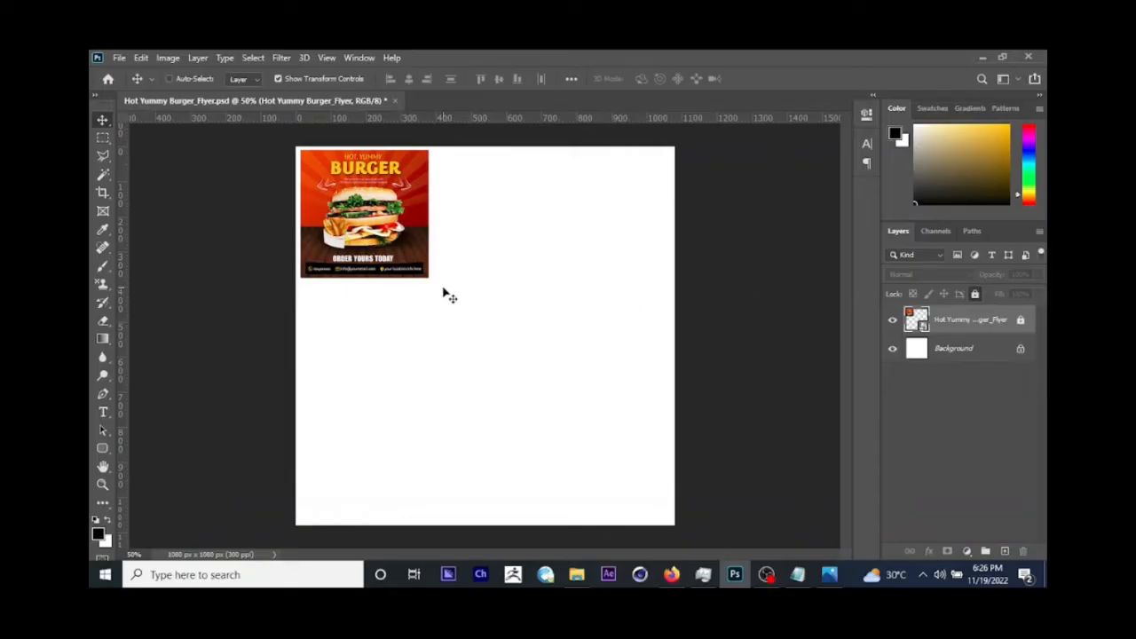
# Step: Add a new empty layer directly above the Background layer, beneath the locked flyer reference
pyautogui.click(971, 352)
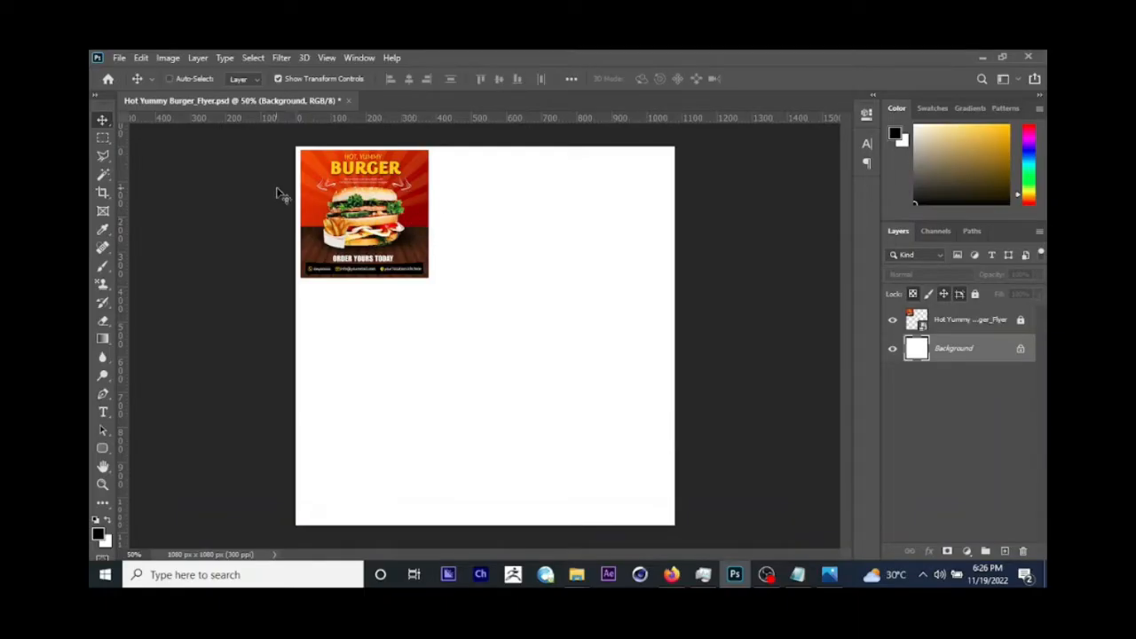
pyautogui.click(346, 179)
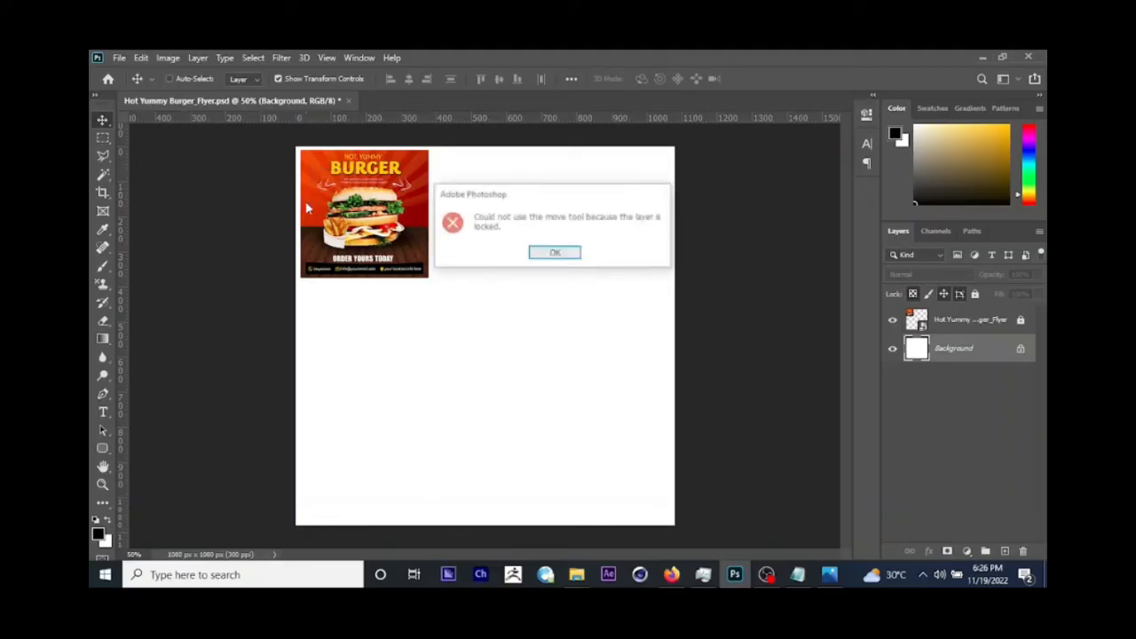
pyautogui.click(555, 254)
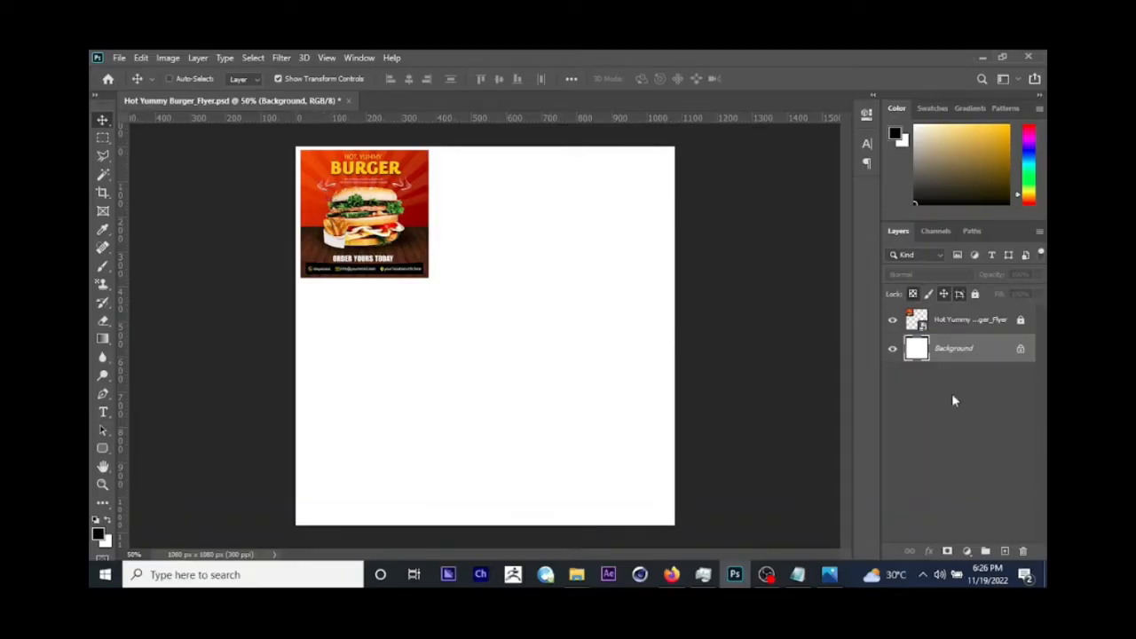
pyautogui.click(1006, 553)
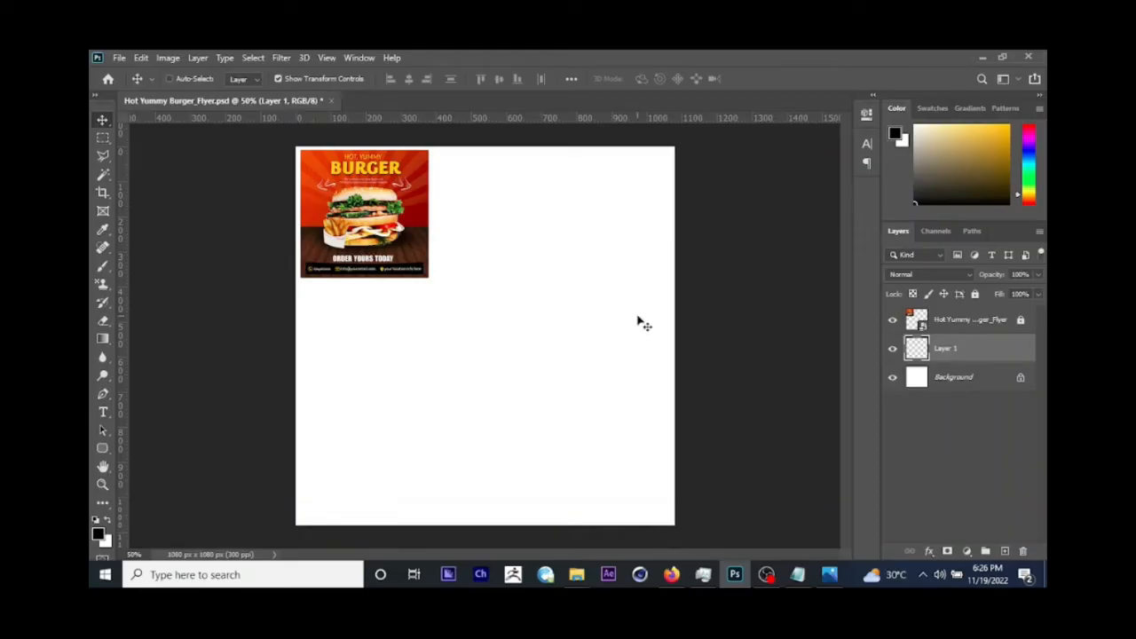
# Step: Rename the new empty layer above the Background as "orange bg"
pyautogui.doubleClick(946, 350)
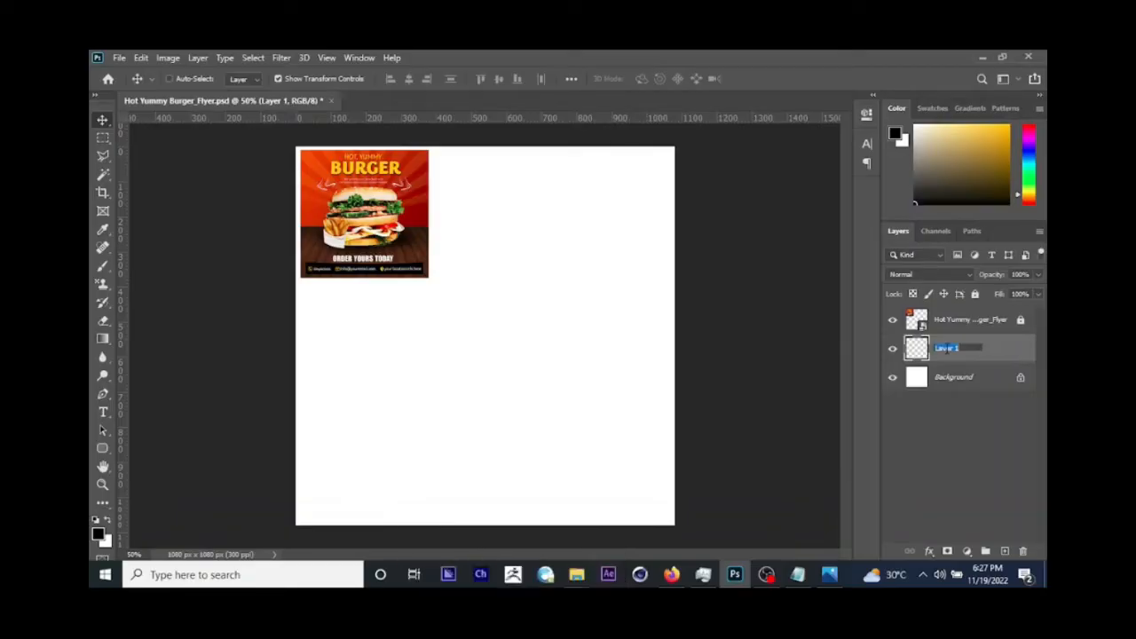
pyautogui.write('Bran')
pyautogui.write('ge')
pyautogui.write(' bg')
pyautogui.press('Return')
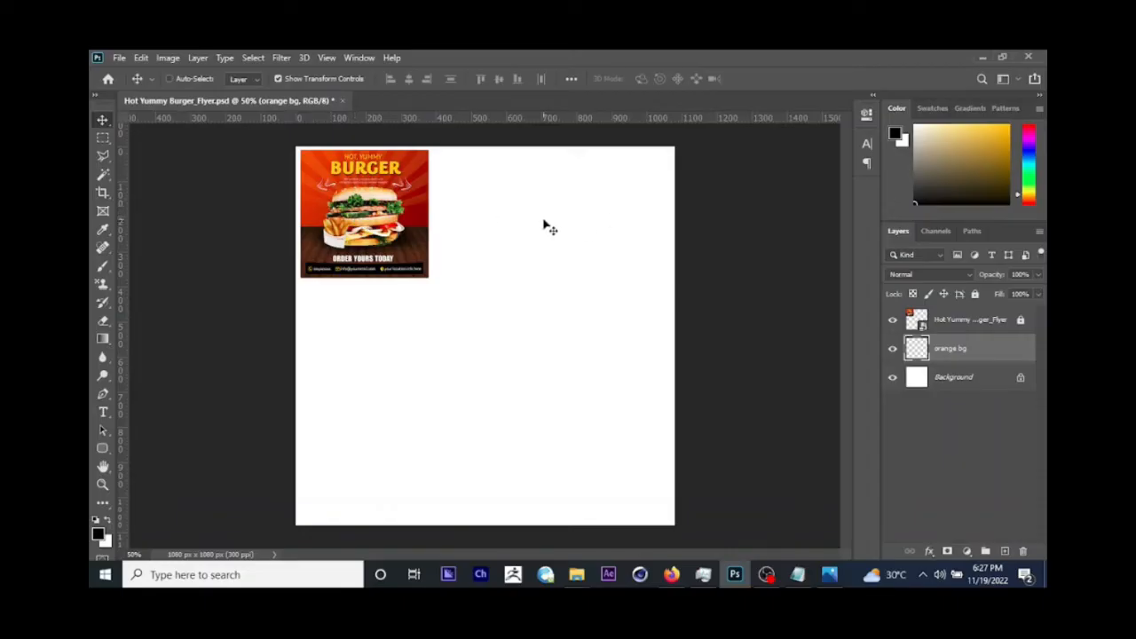
pyautogui.click(931, 552)
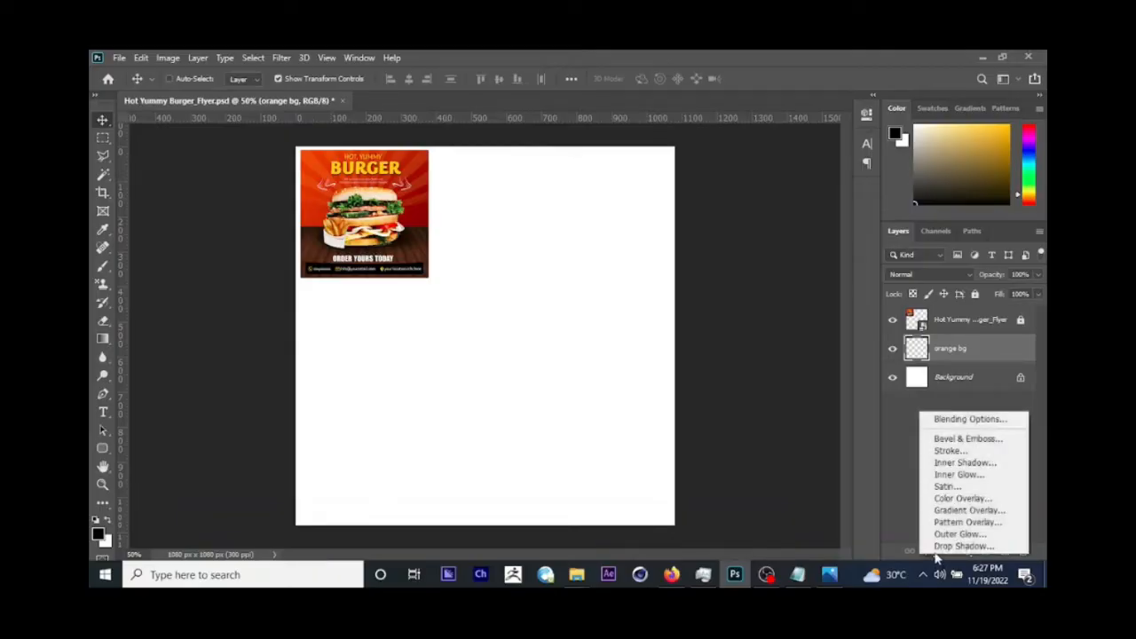
pyautogui.click(971, 512)
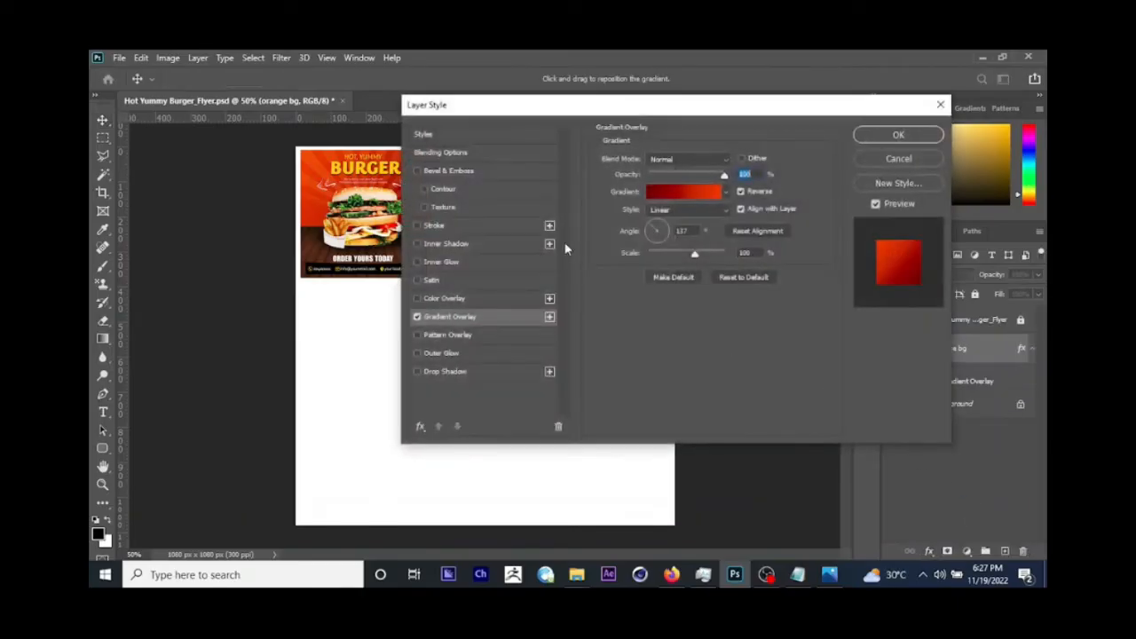
pyautogui.moveTo(518, 104); pyautogui.dragTo(445, 155)
pyautogui.click(804, 211)
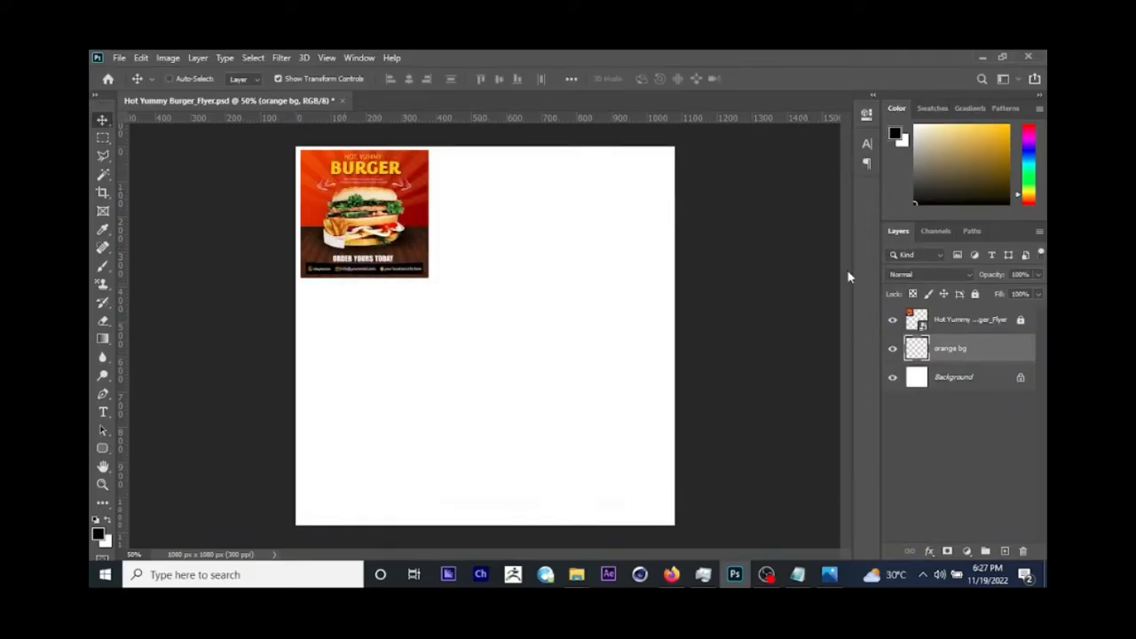
# Step: Set the foreground colour to white and fill the orange bg layer with it
pyautogui.click(925, 133)
pyautogui.moveTo(926, 133); pyautogui.dragTo(888, 122)
pyautogui.hotkey('alt', 'BackSpace')
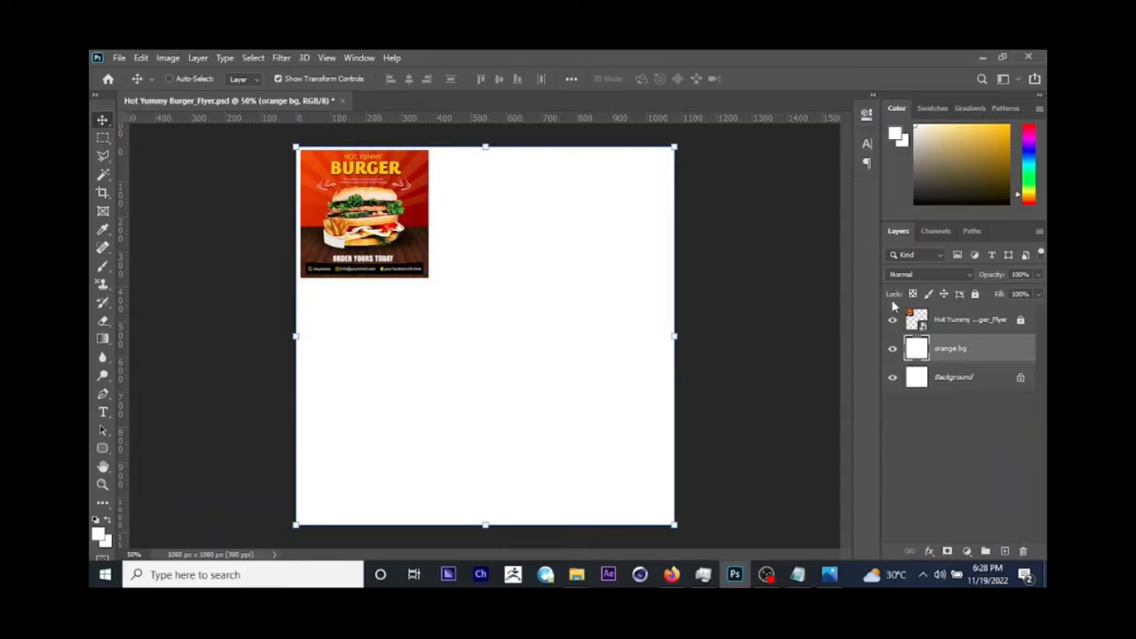
# Step: Add a Gradient Overlay effect to the orange bg layer and open its gradient for editing
pyautogui.click(929, 551)
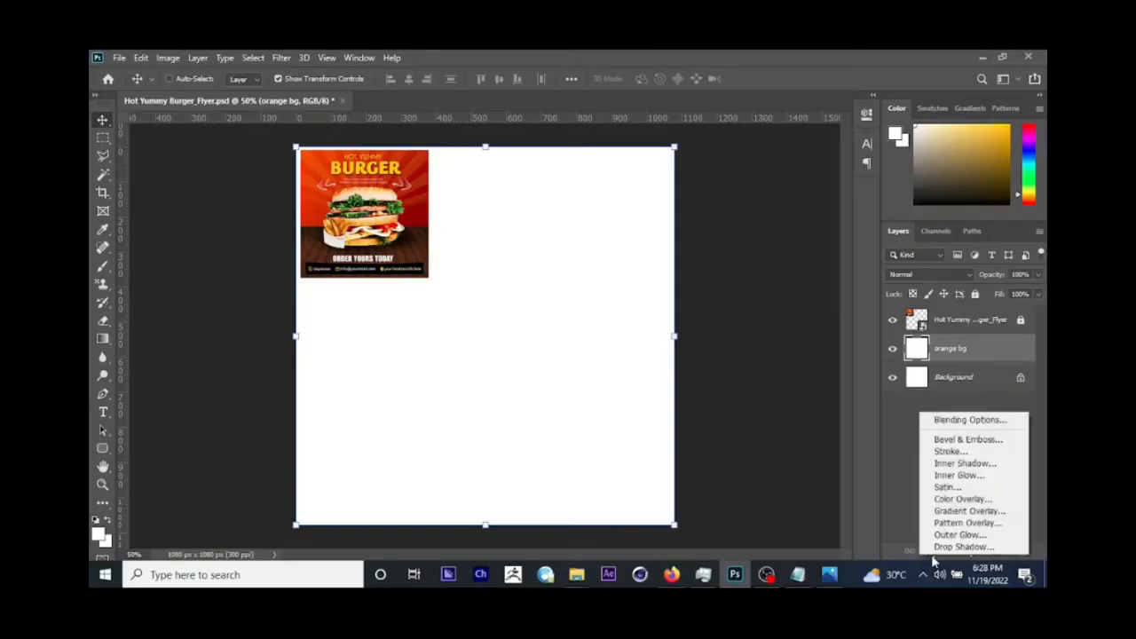
pyautogui.click(962, 513)
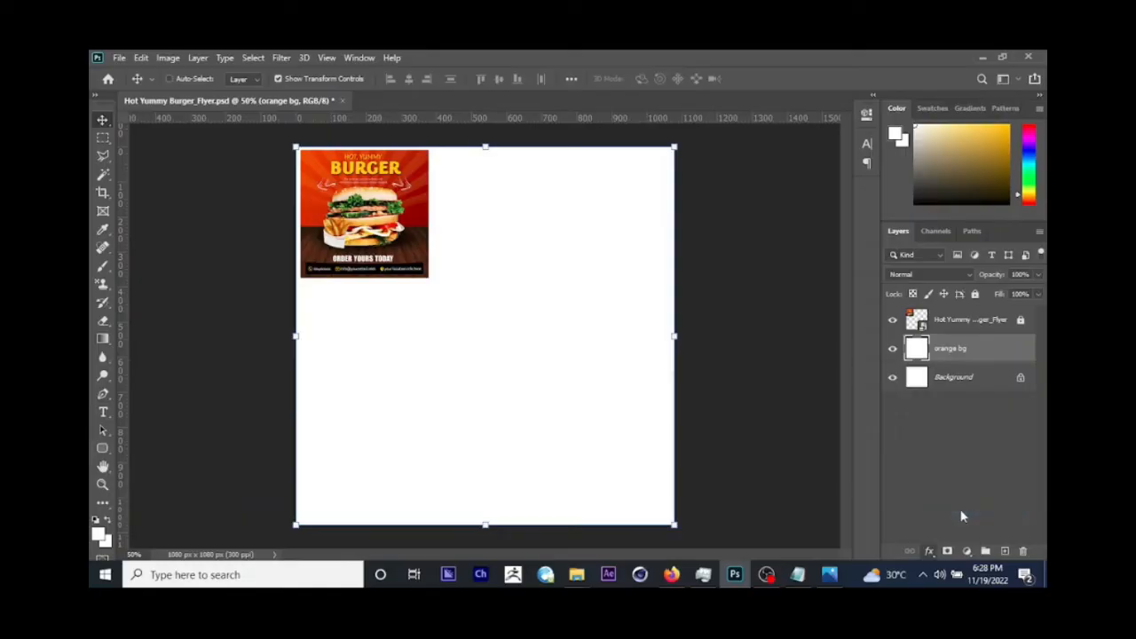
pyautogui.moveTo(478, 152); pyautogui.dragTo(642, 113)
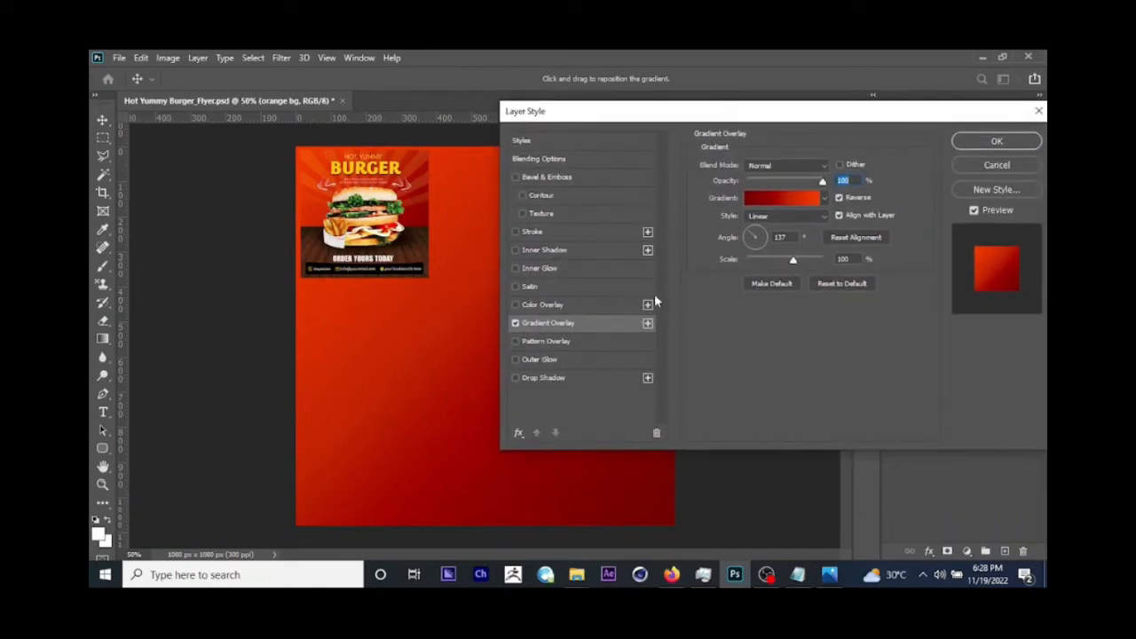
pyautogui.click(759, 199)
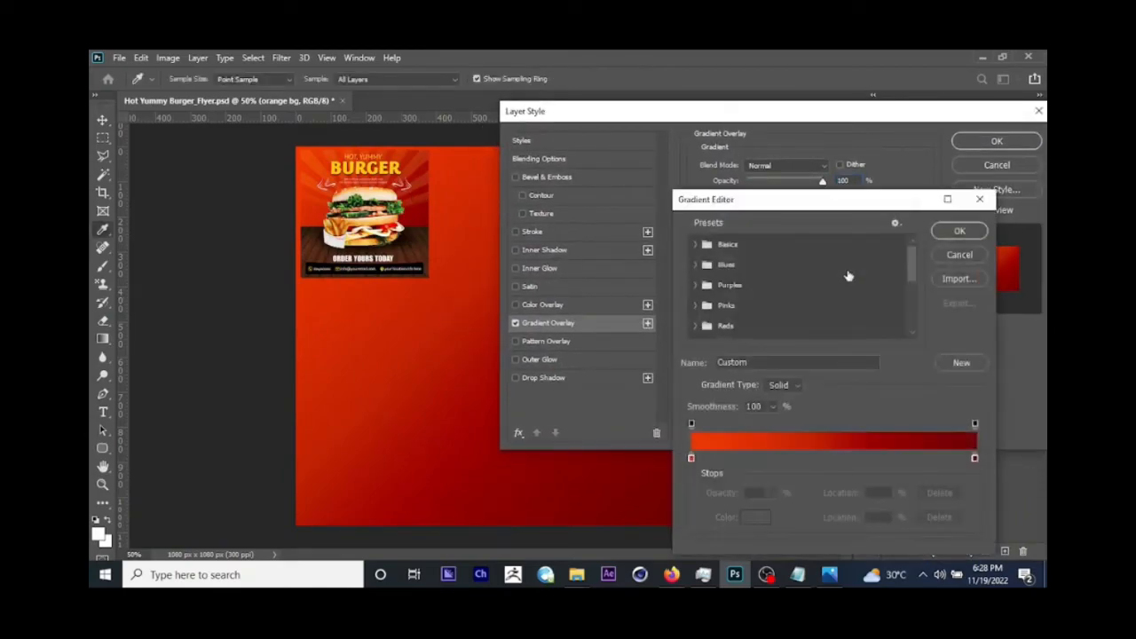
# Step: Set the gradient's start stop to greyish brown 877d7a and its end stop to white ffffff
pyautogui.click(691, 458)
pyautogui.click(756, 516)
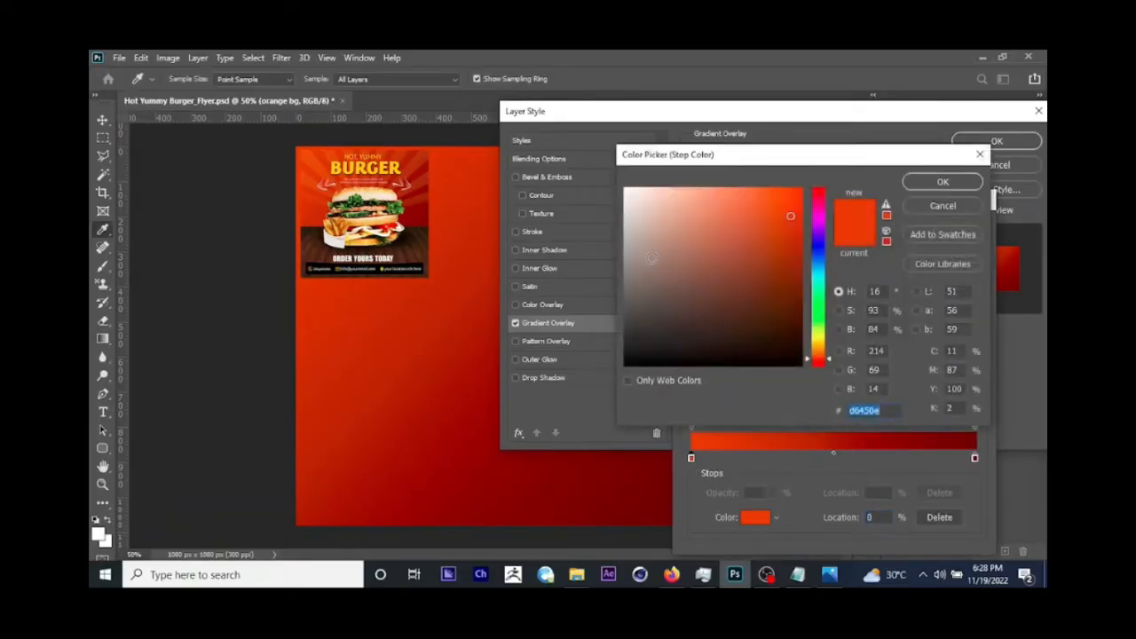
pyautogui.click(641, 271)
pyautogui.click(943, 181)
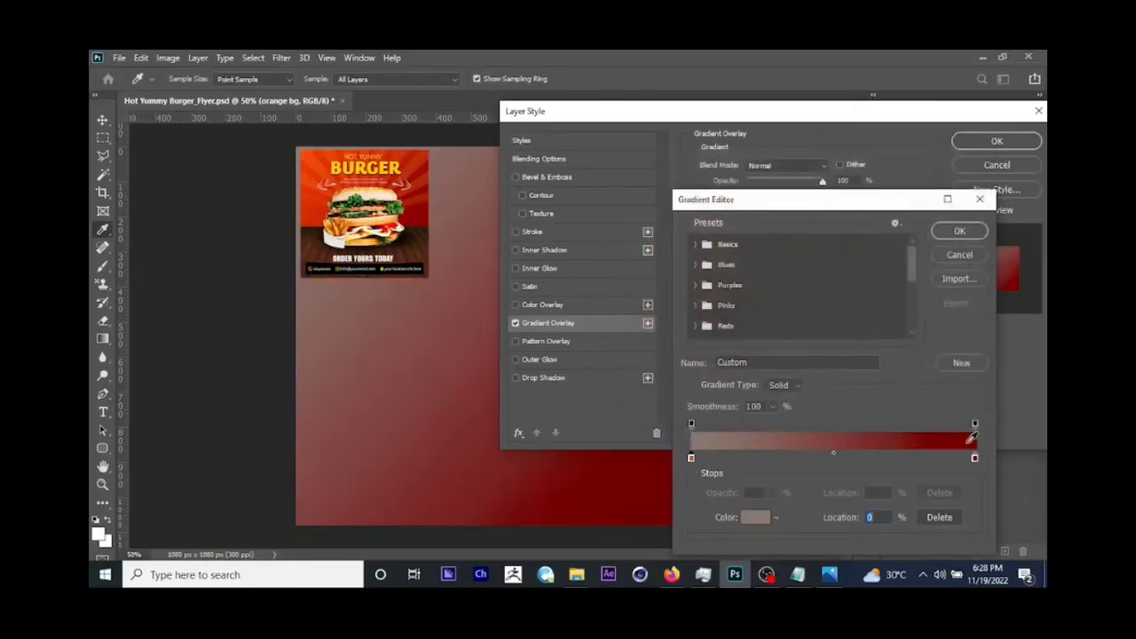
pyautogui.click(974, 458)
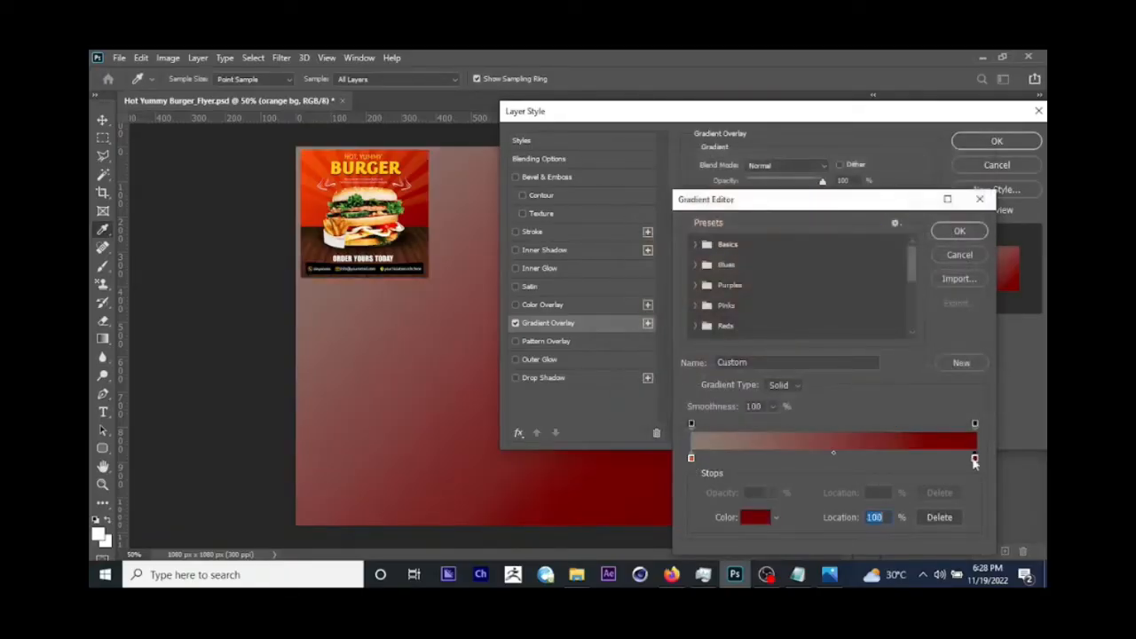
pyautogui.click(755, 517)
pyautogui.click(625, 188)
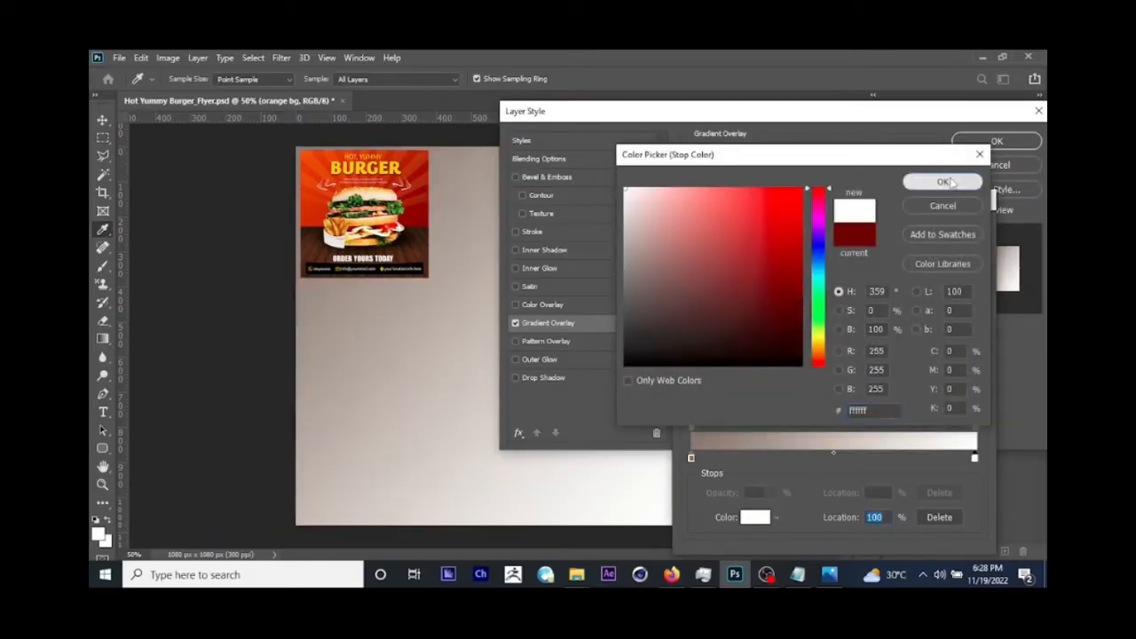
pyautogui.click(948, 182)
pyautogui.moveTo(811, 202); pyautogui.dragTo(852, 194)
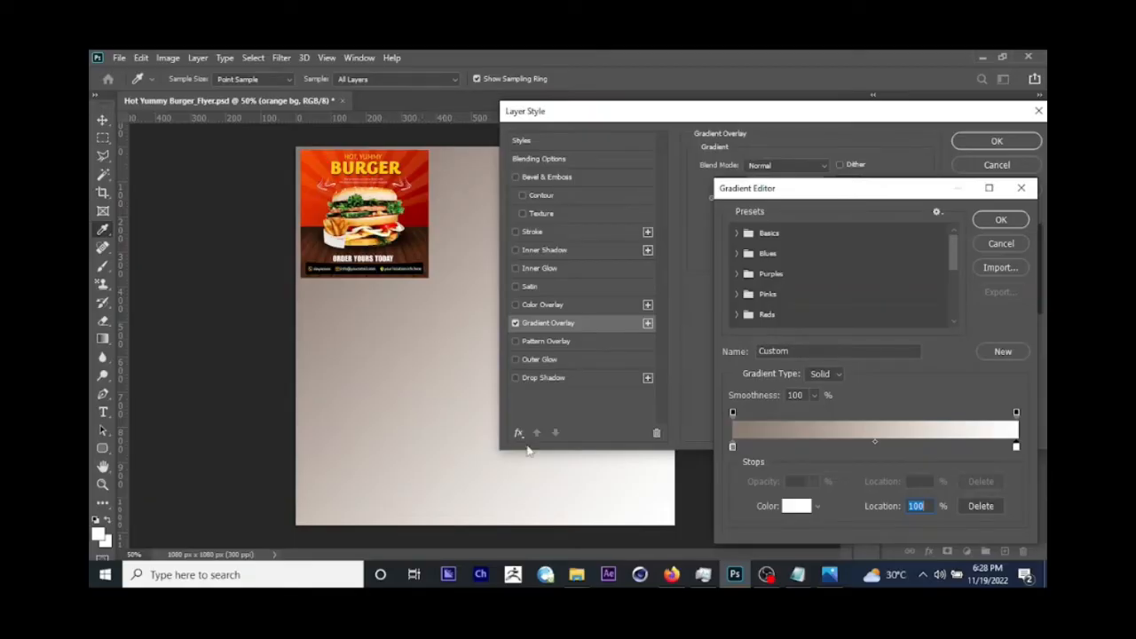
# Step: Set the gradient's start stop to the dark red 640001 copied from the info file in Notepad
pyautogui.click(733, 448)
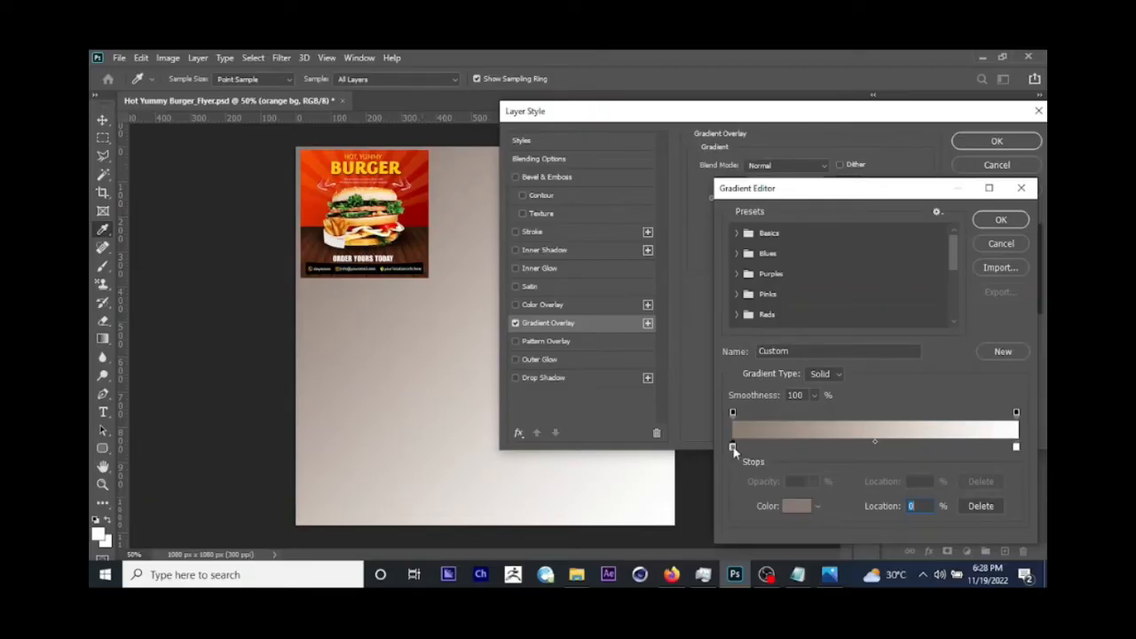
pyautogui.click(795, 507)
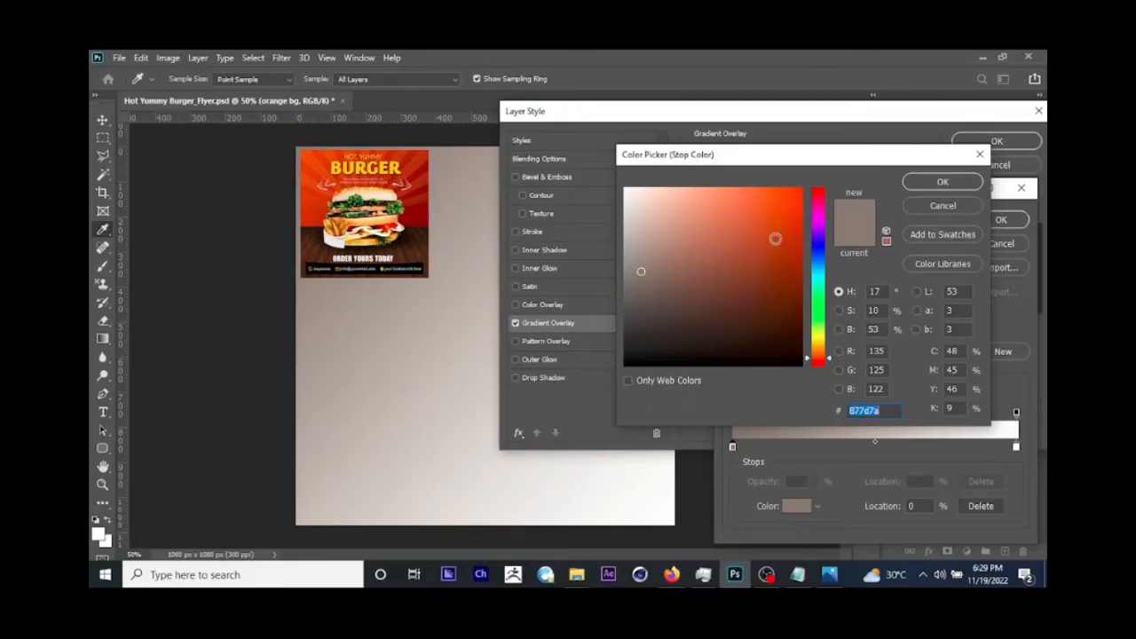
pyautogui.moveTo(774, 239)
pyautogui.mouseDown()
pyautogui.moveTo(776, 218)
pyautogui.moveTo(736, 223)
pyautogui.moveTo(771, 258)
pyautogui.mouseUp()
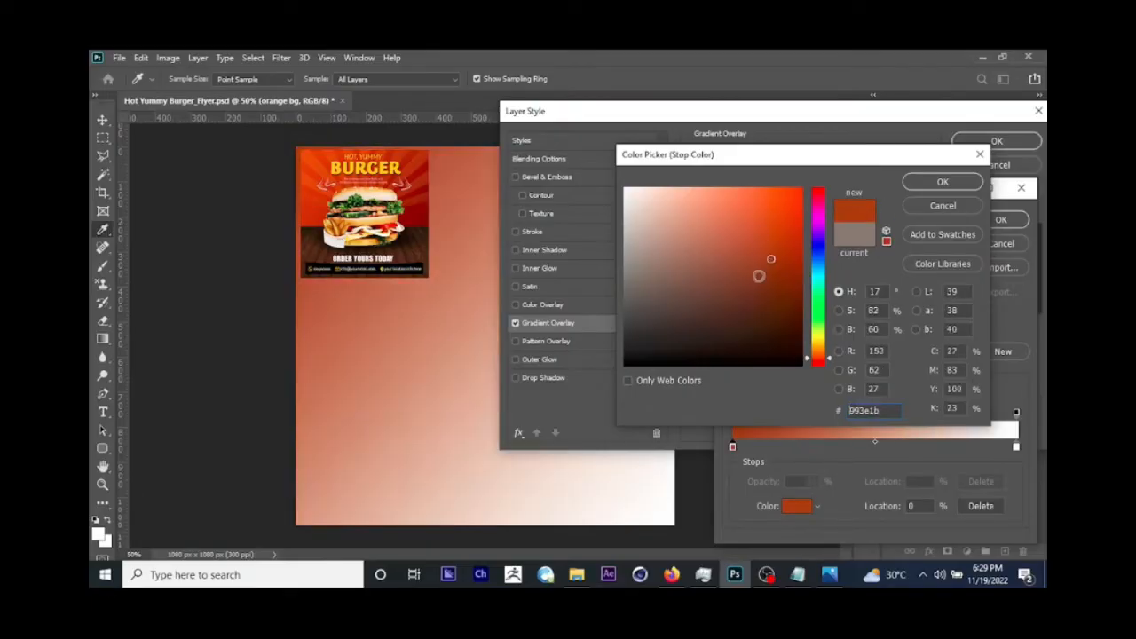
pyautogui.click(758, 275)
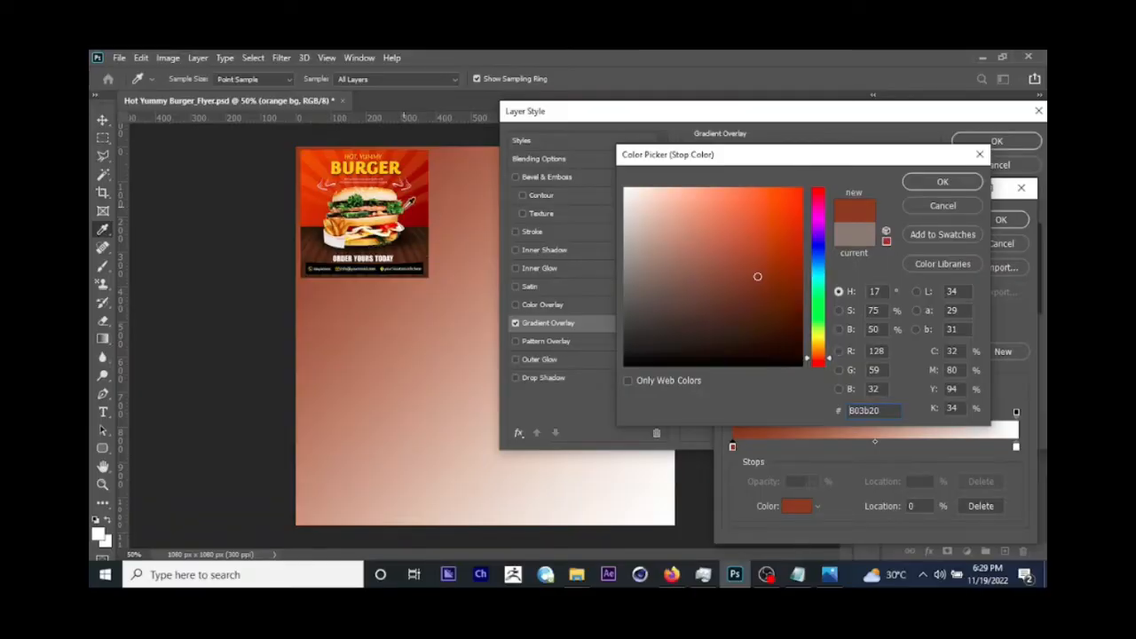
pyautogui.click(808, 573)
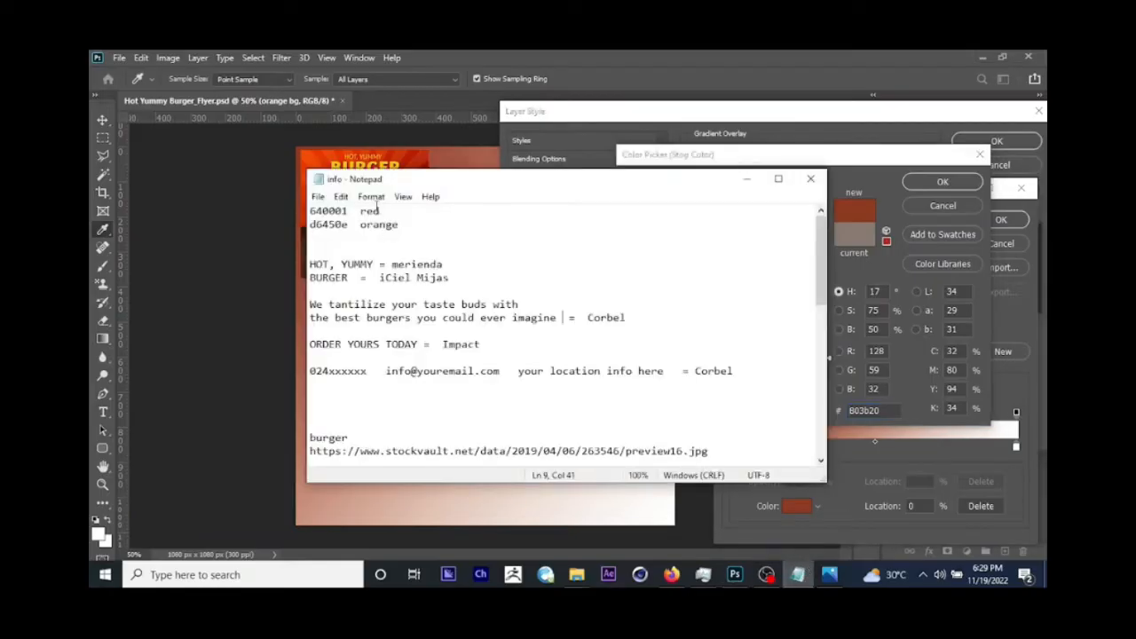
pyautogui.moveTo(406, 186); pyautogui.dragTo(561, 284)
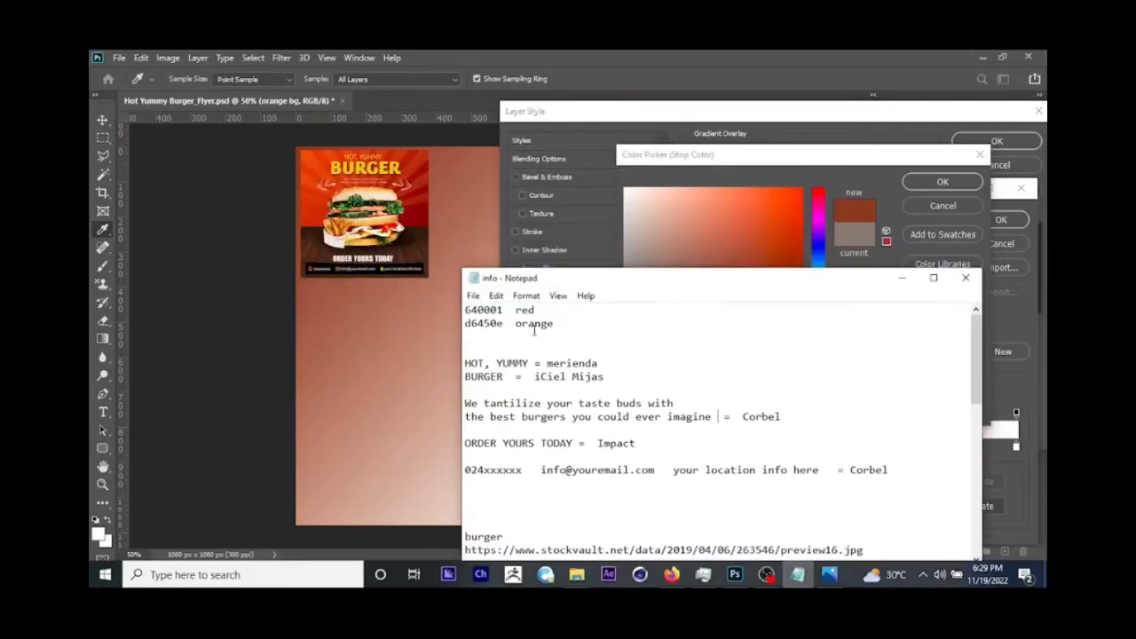
pyautogui.doubleClick(534, 325)
pyautogui.moveTo(502, 310); pyautogui.dragTo(451, 308)
pyautogui.hotkey('ctrl', 'c')
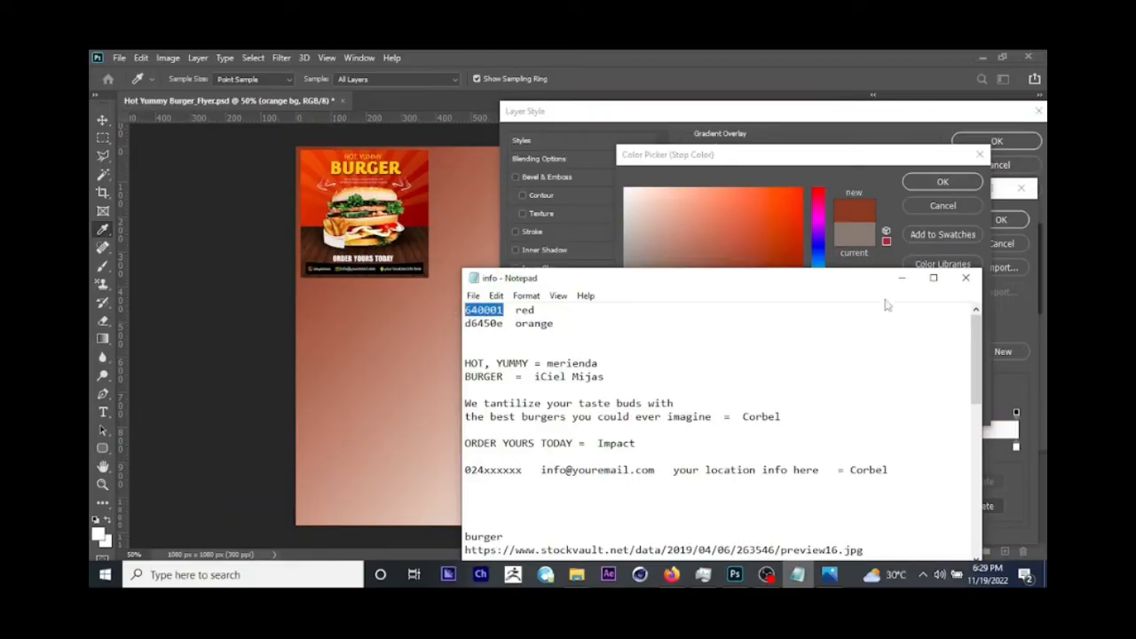
pyautogui.click(902, 279)
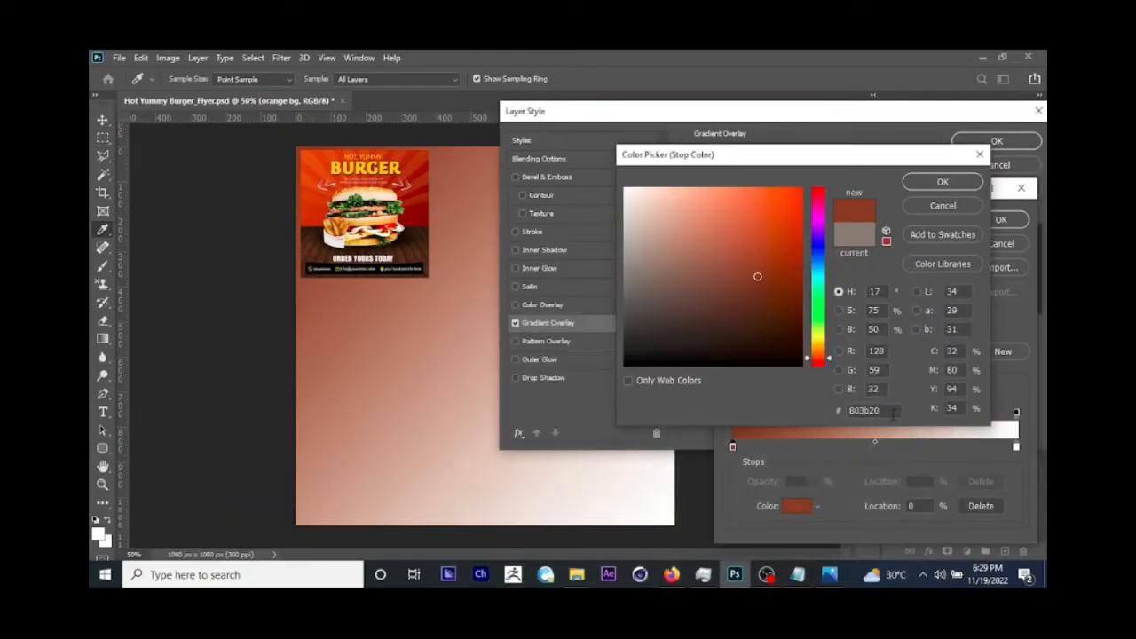
pyautogui.moveTo(893, 411); pyautogui.dragTo(824, 410)
pyautogui.hotkey('ctrl', 'v')
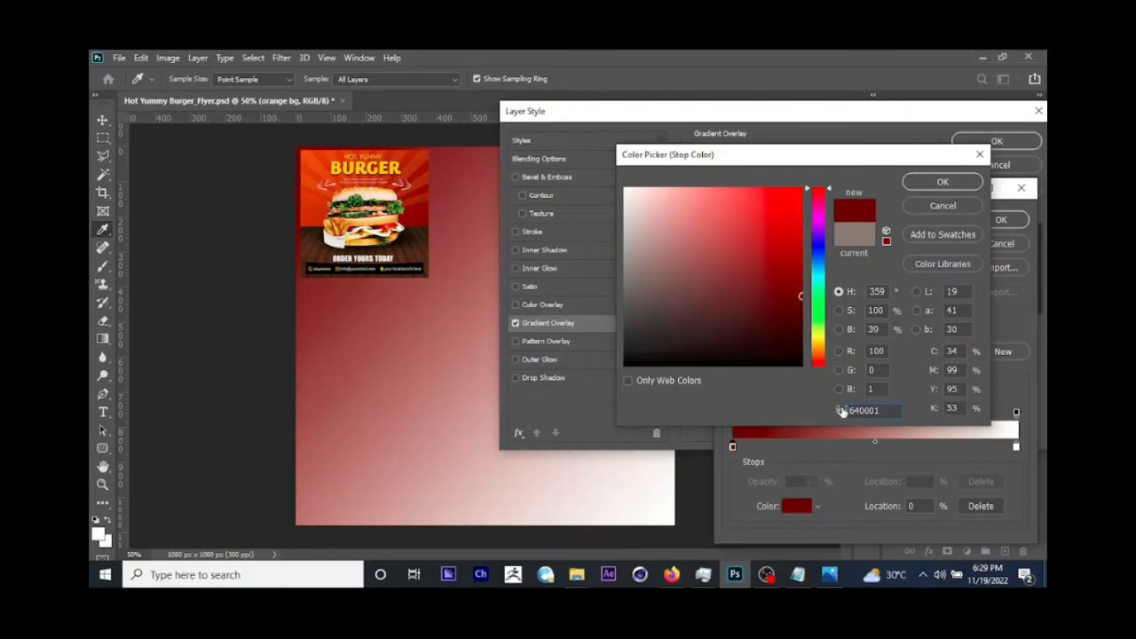
pyautogui.click(942, 182)
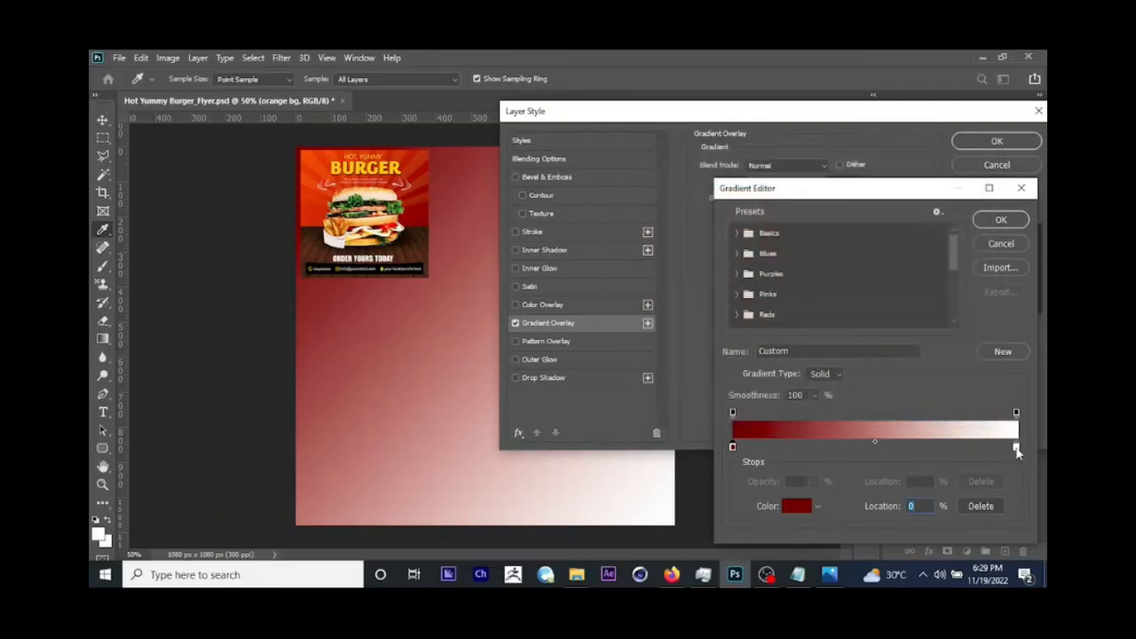
# Step: Set the gradient's end stop to the orange d6450e copied from the info file in Notepad and accept the gradient
pyautogui.click(1017, 449)
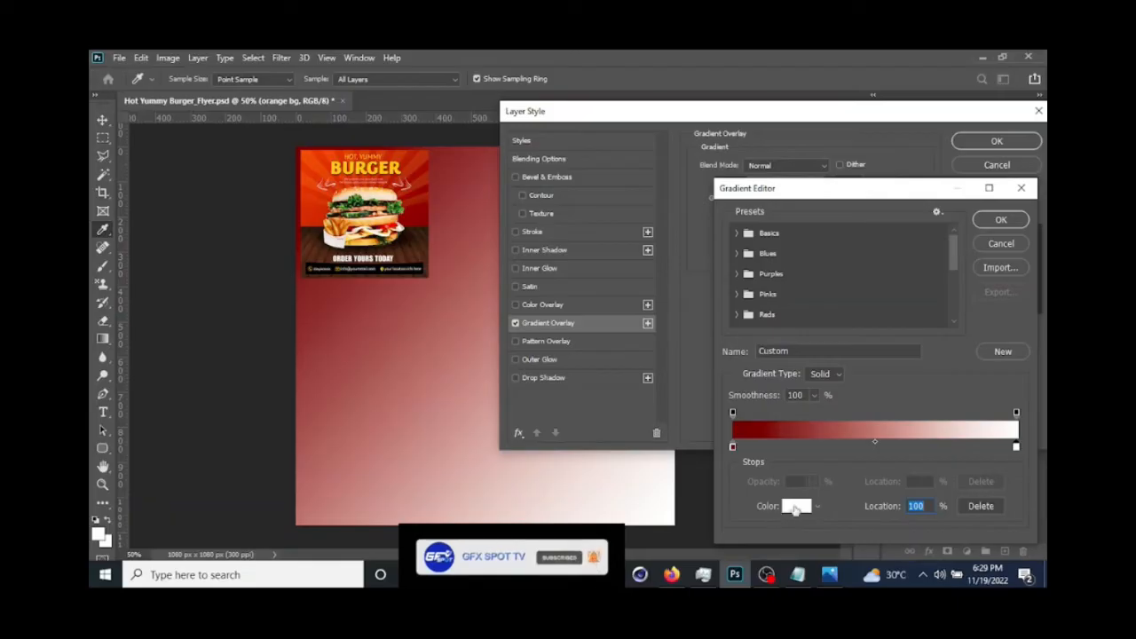
pyautogui.click(796, 507)
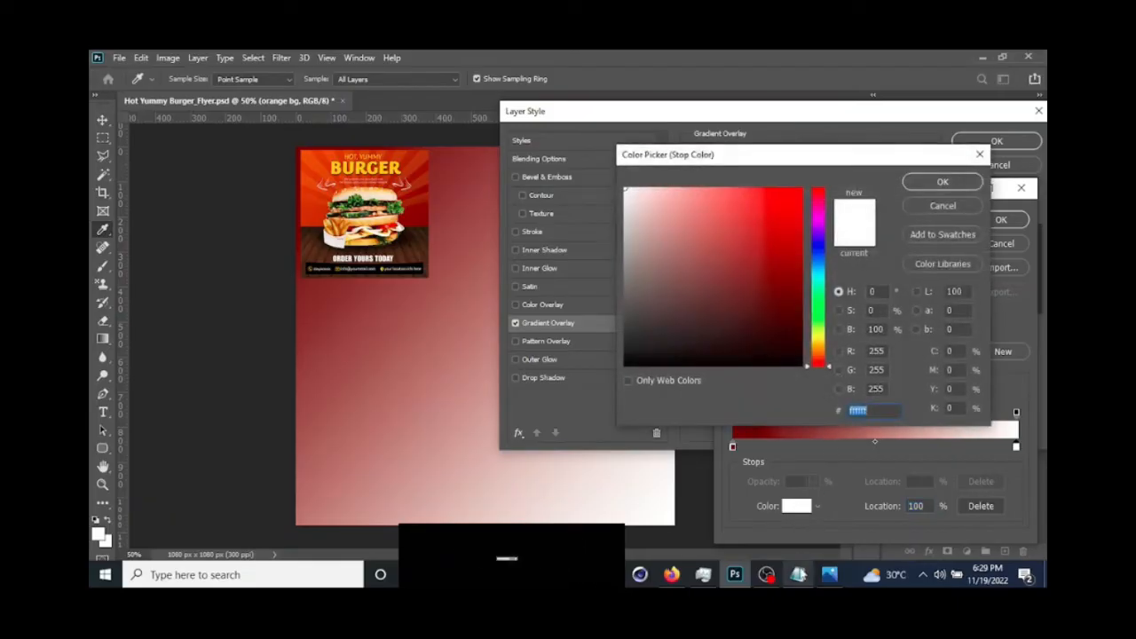
pyautogui.click(803, 577)
pyautogui.moveTo(507, 324); pyautogui.dragTo(456, 325)
pyautogui.hotkey('ctrl', 'c')
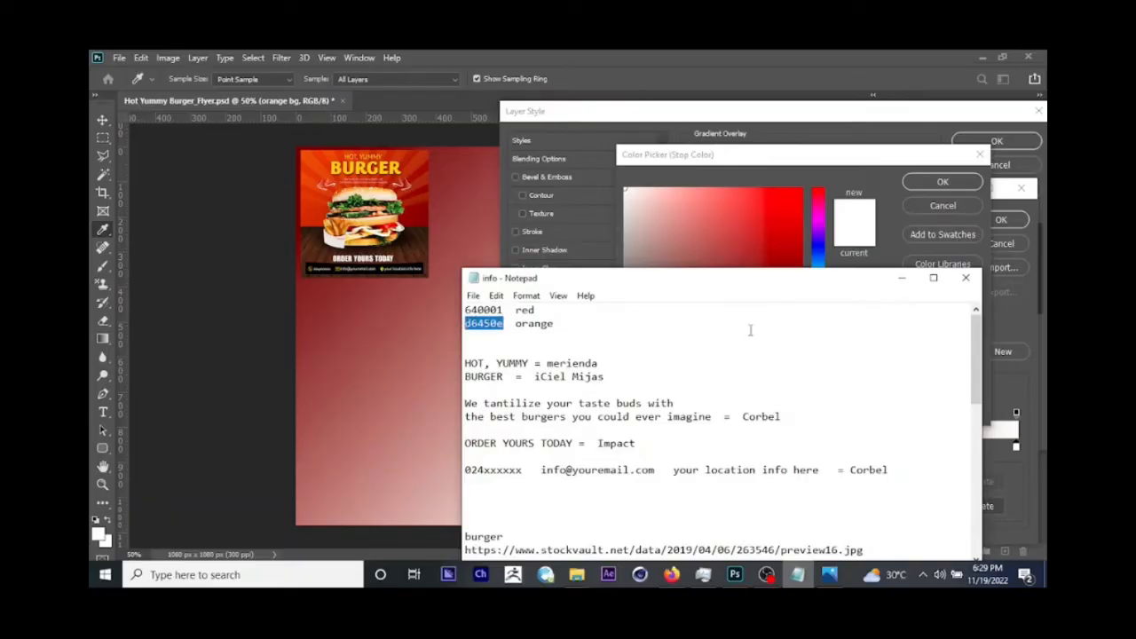
pyautogui.click(901, 278)
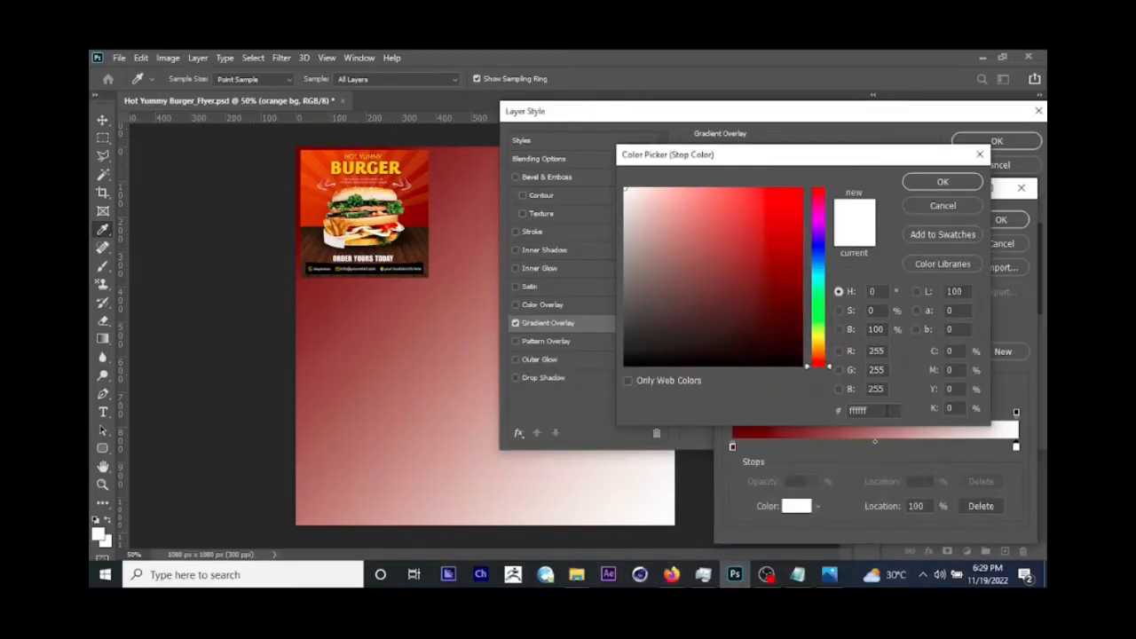
pyautogui.moveTo(883, 411); pyautogui.dragTo(770, 407)
pyautogui.hotkey('ctrl', 'v')
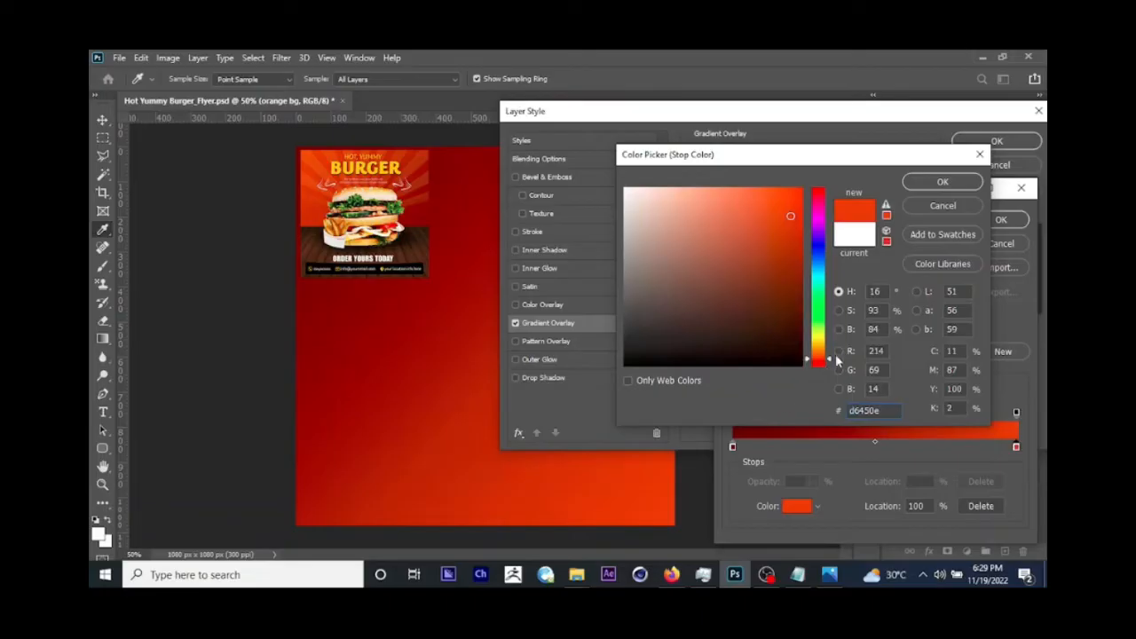
pyautogui.click(939, 182)
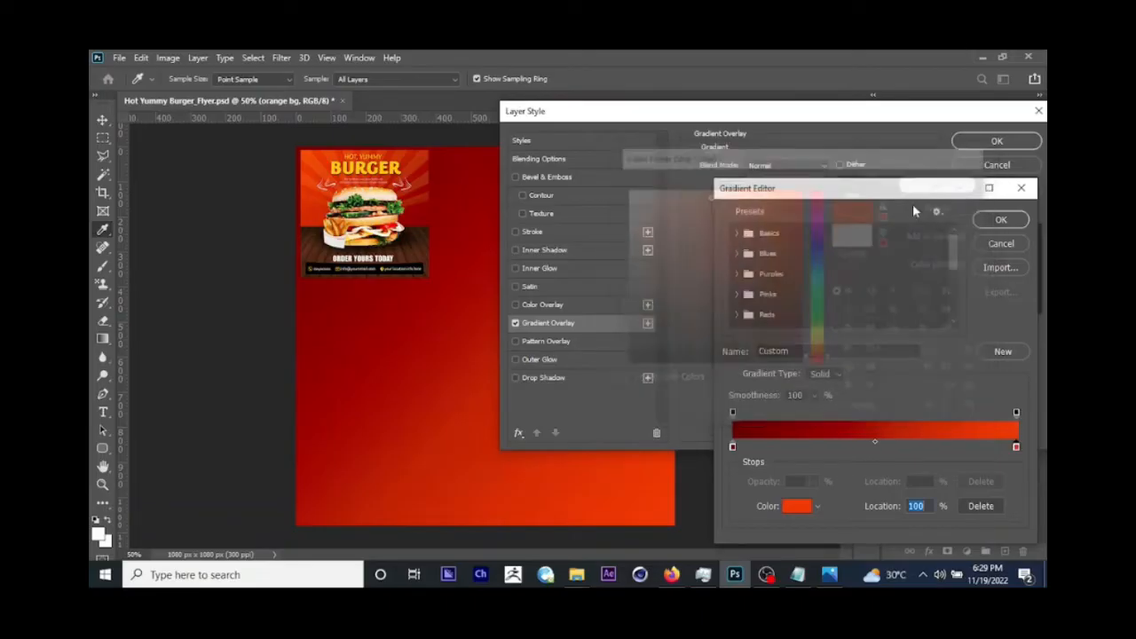
pyautogui.click(995, 221)
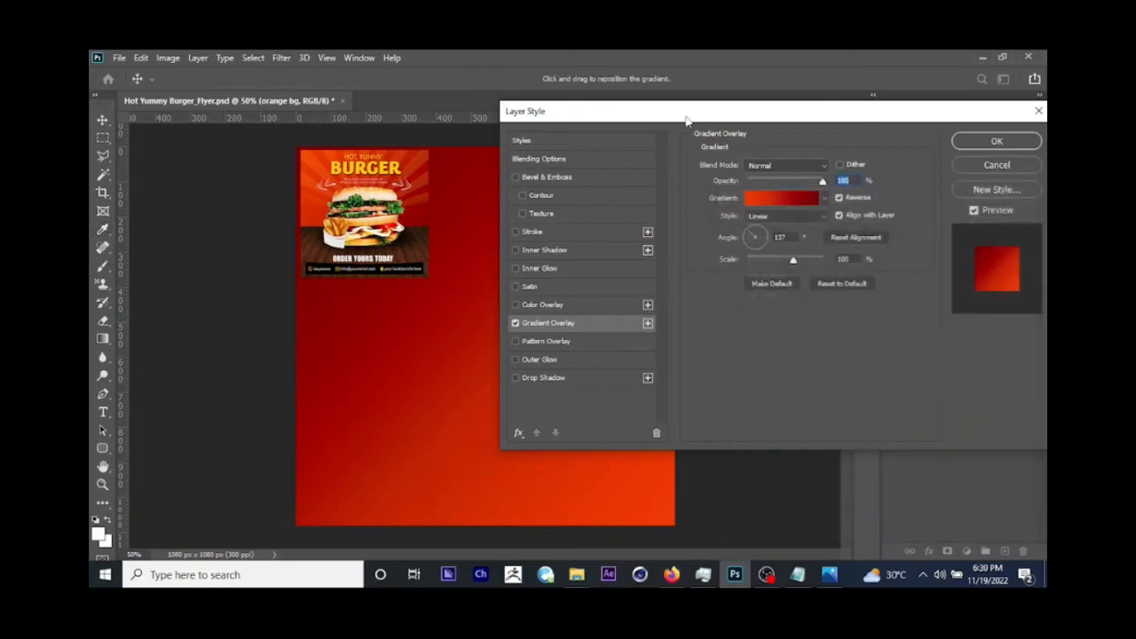
# Step: Rotate the gradient overlay to about -68° so orange lies above dark red, apply the effect, and lock the orange bg layer
pyautogui.moveTo(687, 120); pyautogui.dragTo(800, 236)
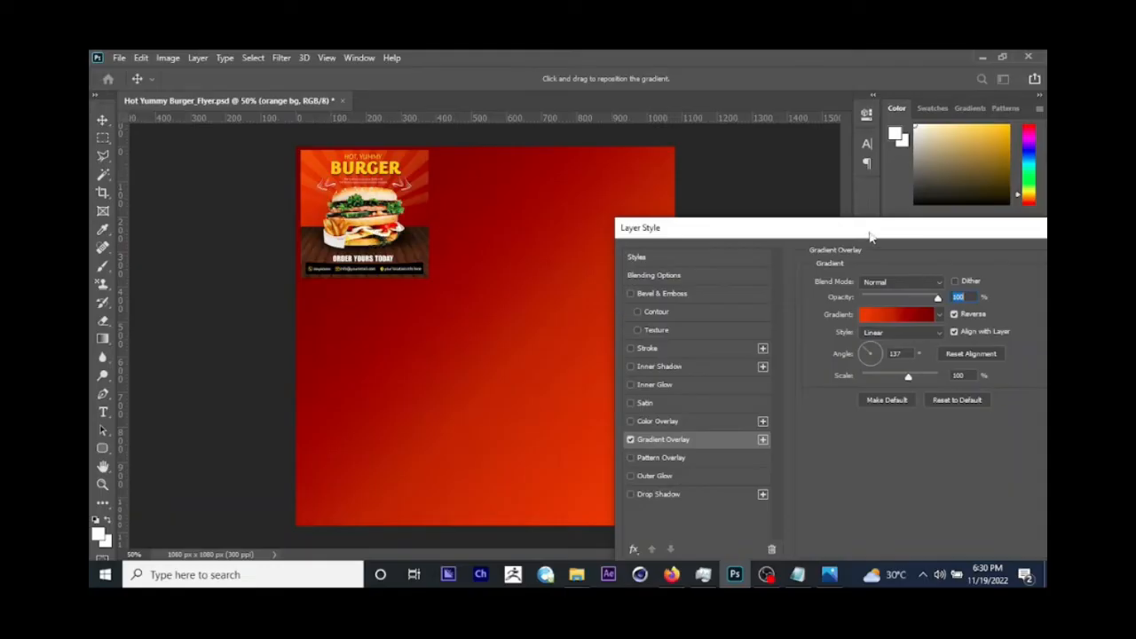
pyautogui.moveTo(870, 233); pyautogui.dragTo(797, 156)
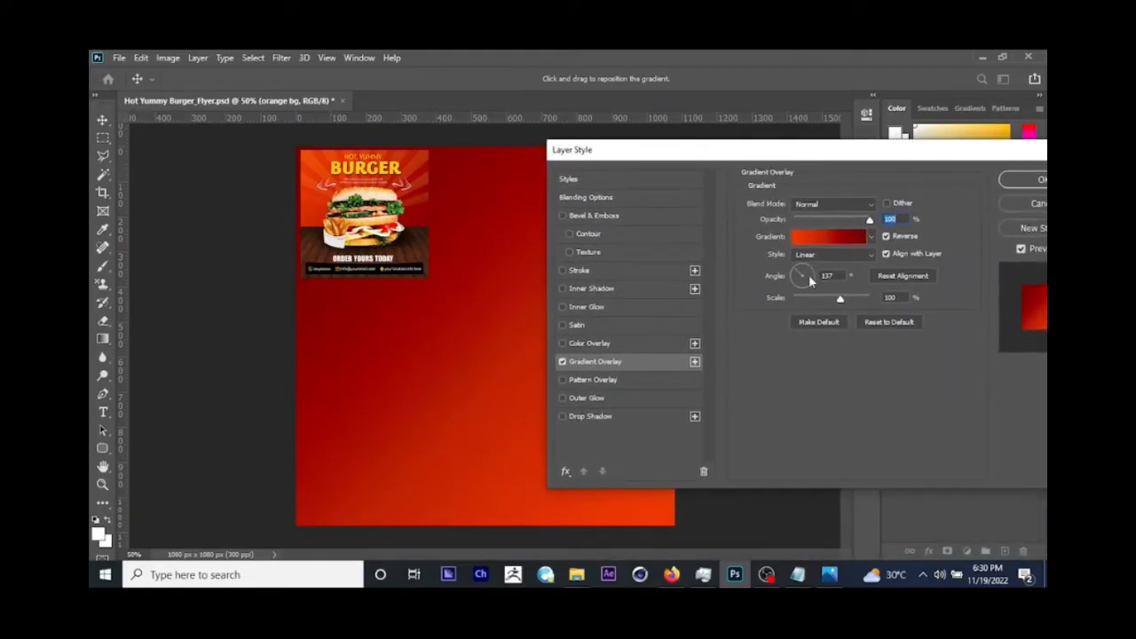
pyautogui.moveTo(798, 276); pyautogui.dragTo(804, 283)
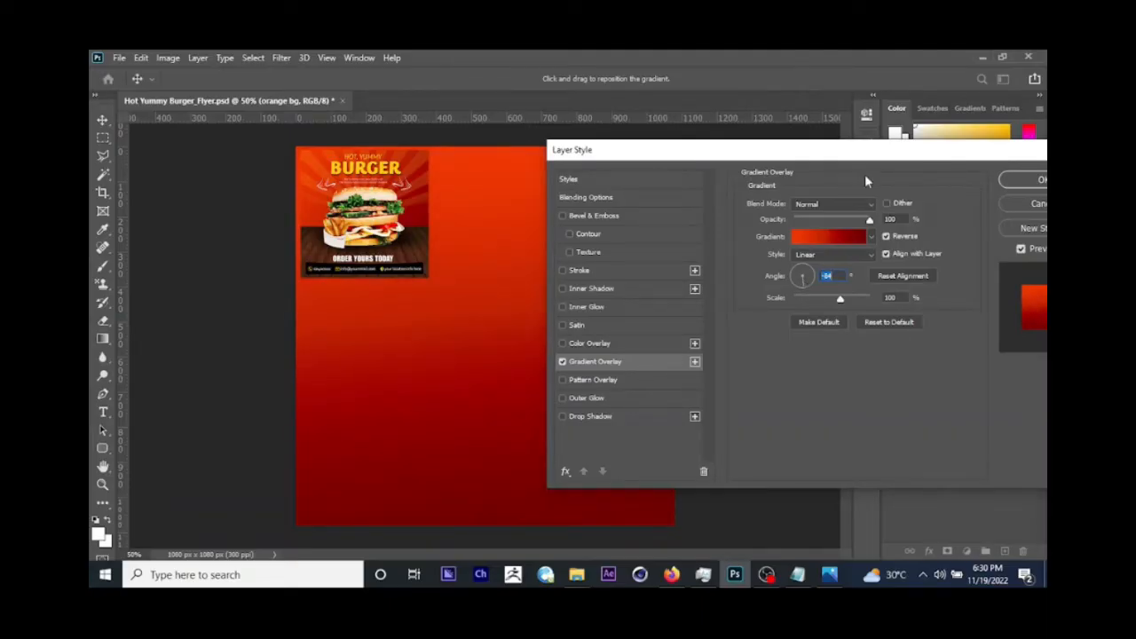
pyautogui.moveTo(890, 158); pyautogui.dragTo(825, 188)
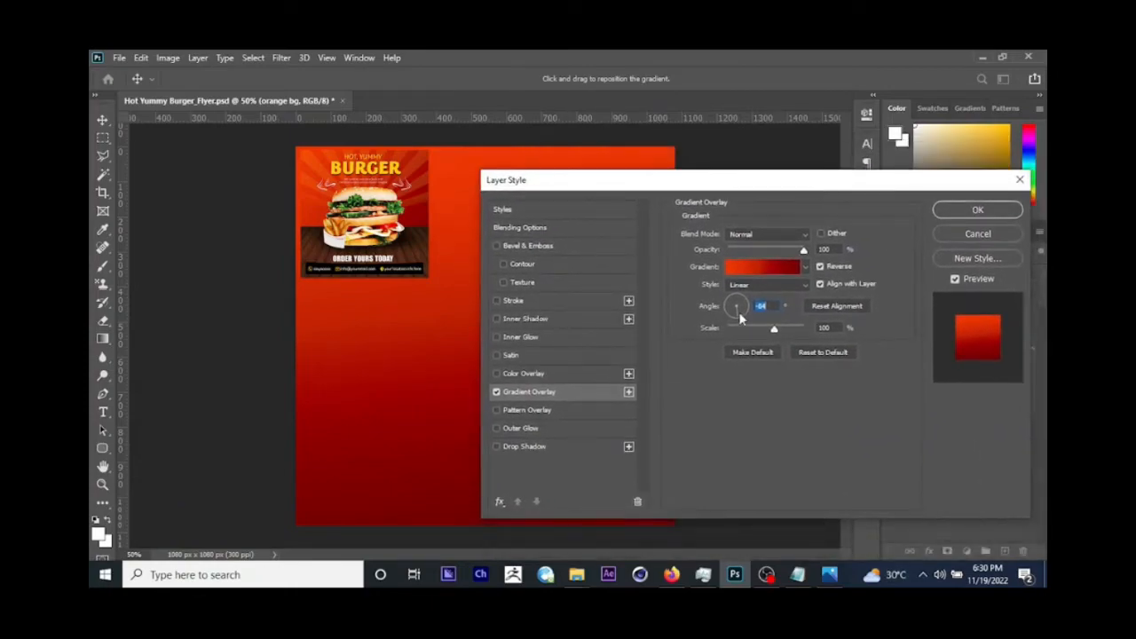
pyautogui.click(739, 313)
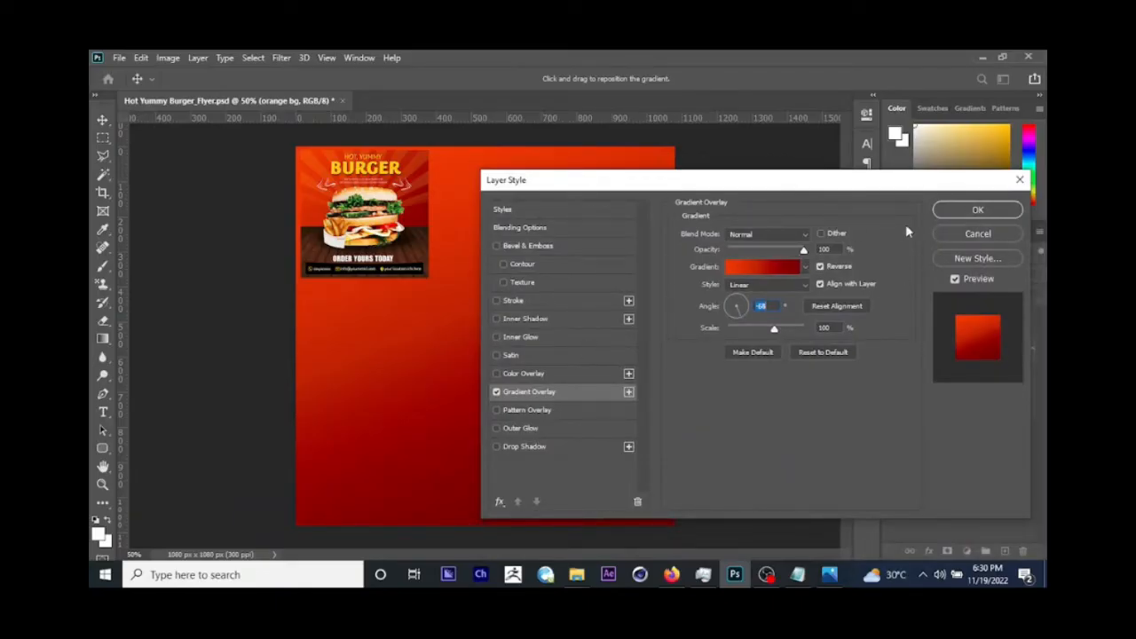
pyautogui.click(977, 210)
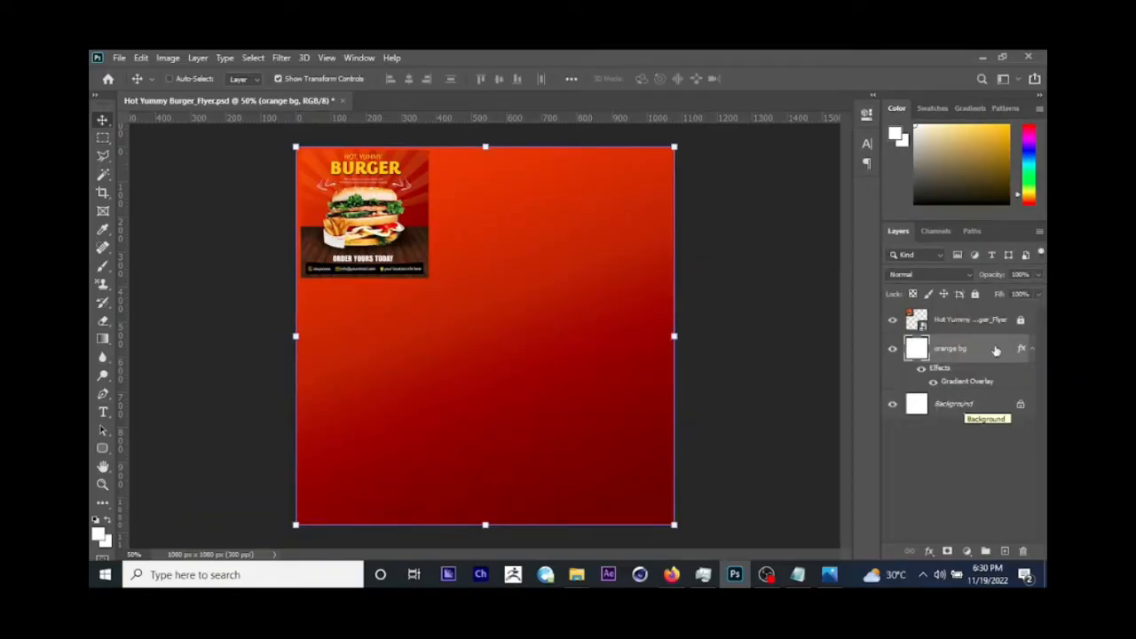
pyautogui.click(976, 295)
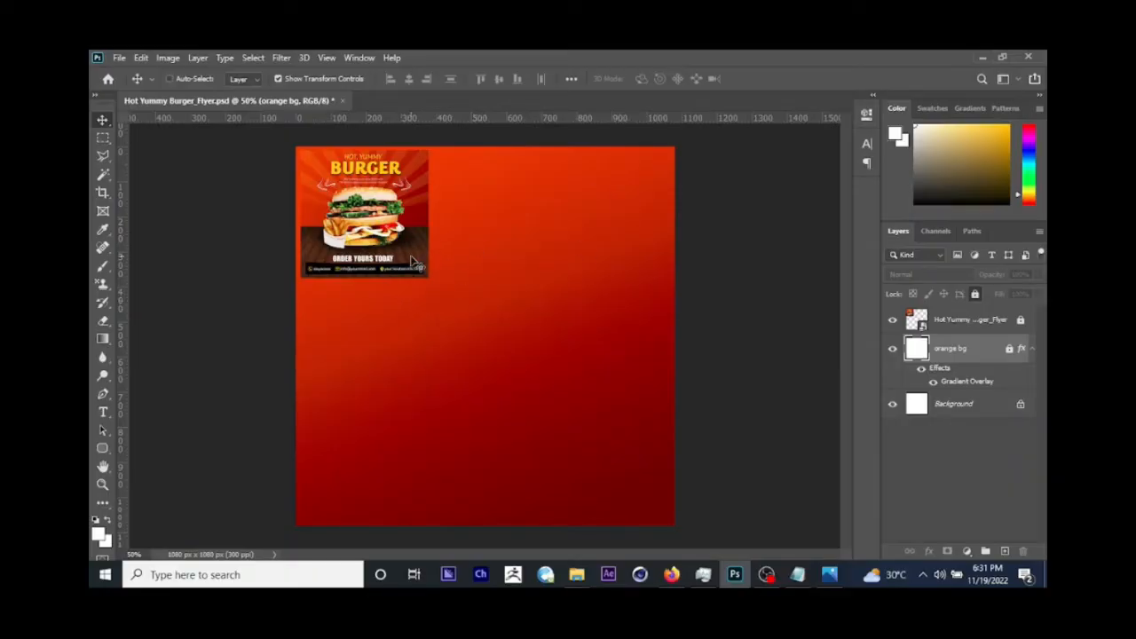
# Step: Place the wood texture image from the assets folder as an embedded layer above the orange bg layer
pyautogui.click(119, 59)
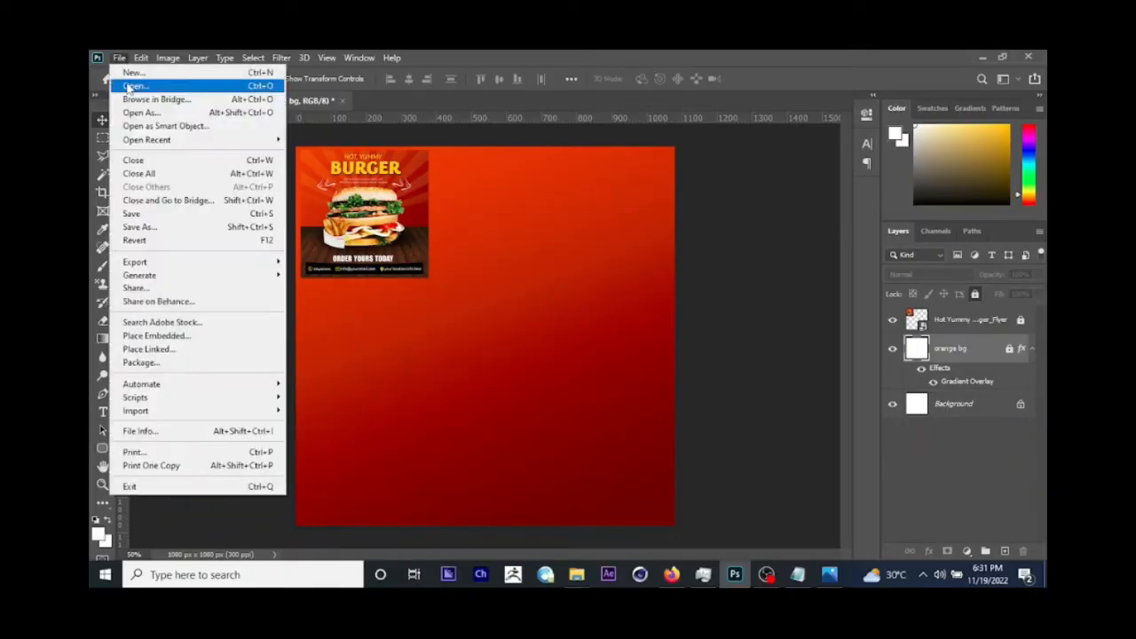
pyautogui.click(177, 337)
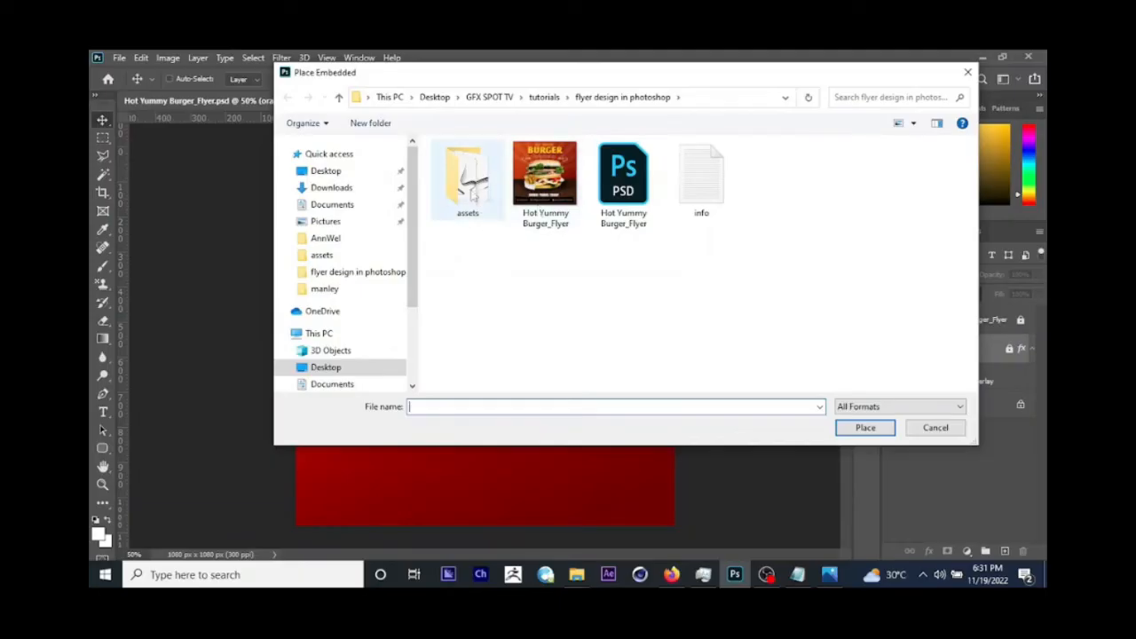
pyautogui.doubleClick(469, 190)
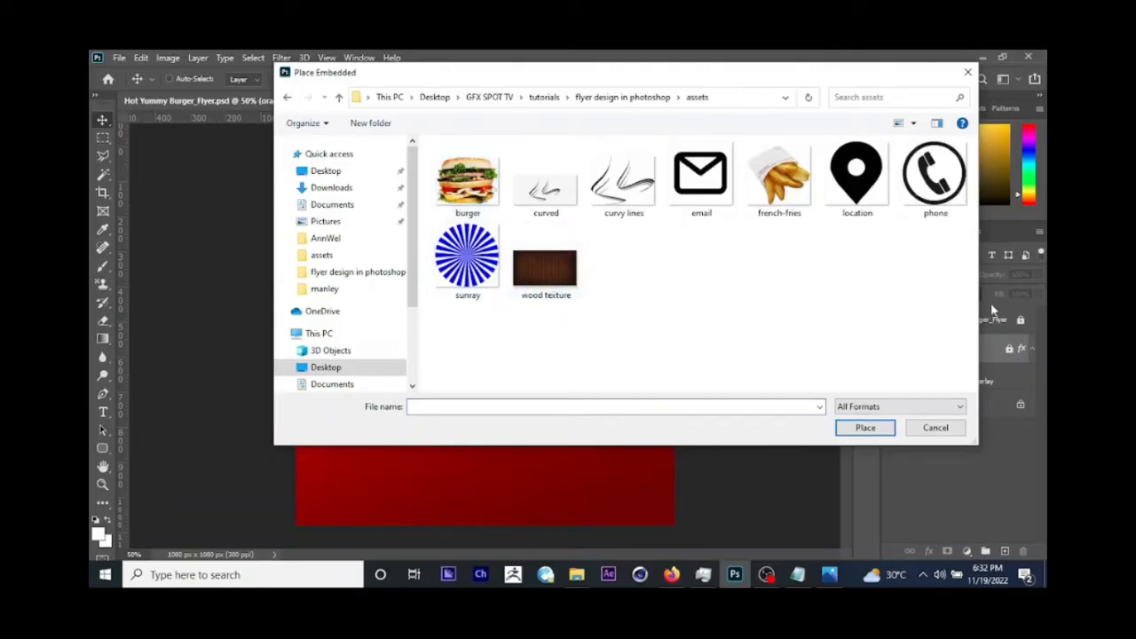
pyautogui.click(558, 273)
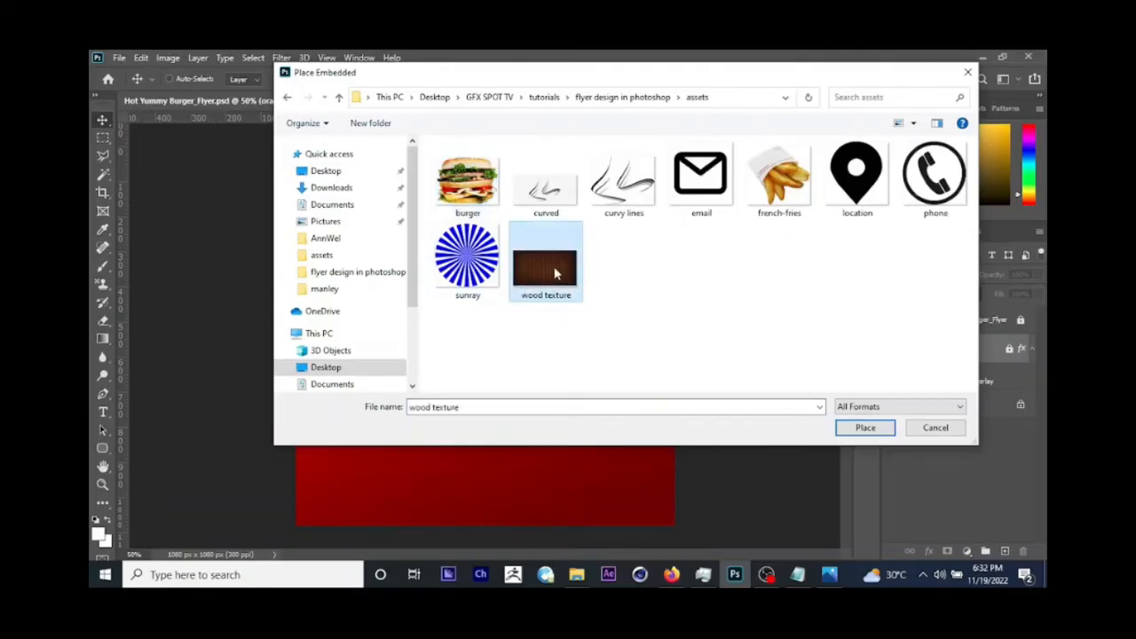
pyautogui.click(860, 427)
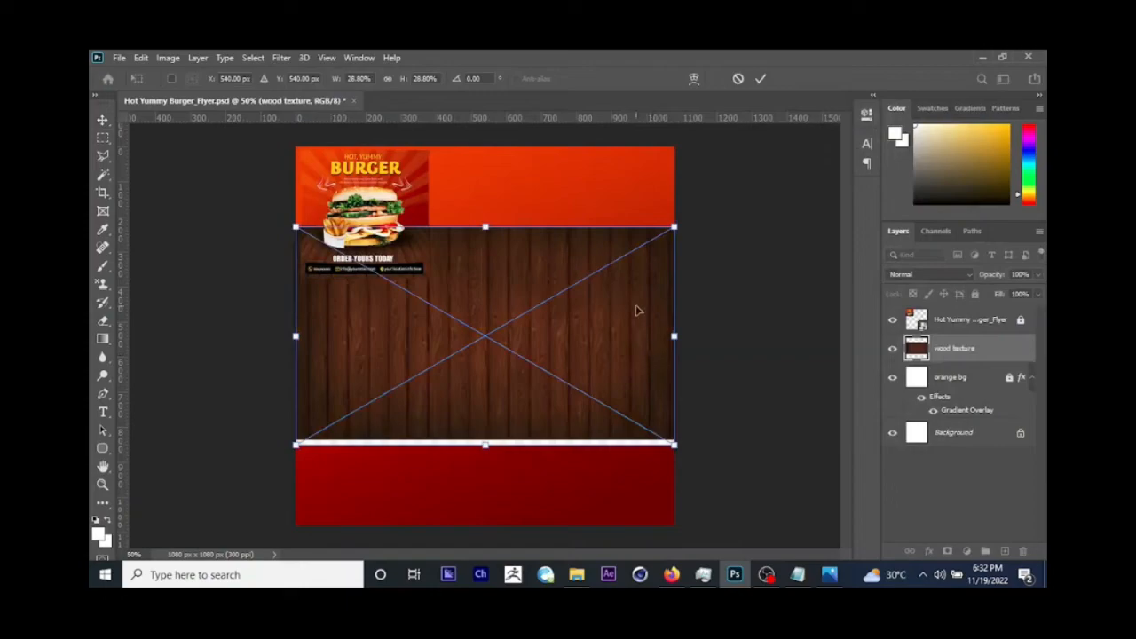
pyautogui.press('Return')
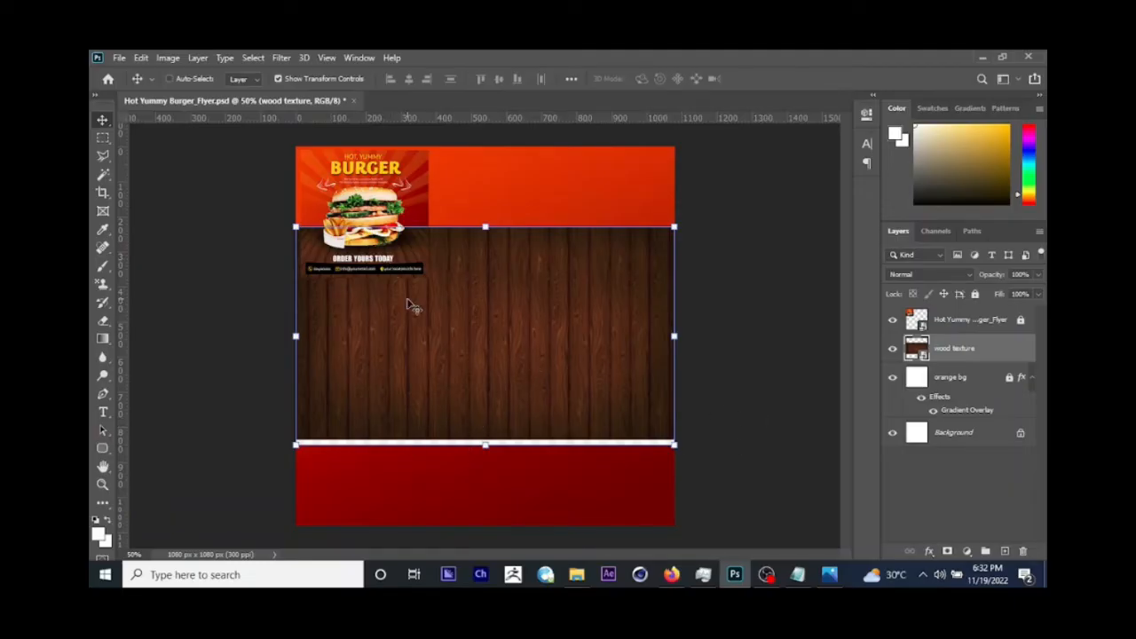
# Step: Copy the wood area without its white bottom strip to a new layer and delete the original wood texture layer
pyautogui.click(103, 138)
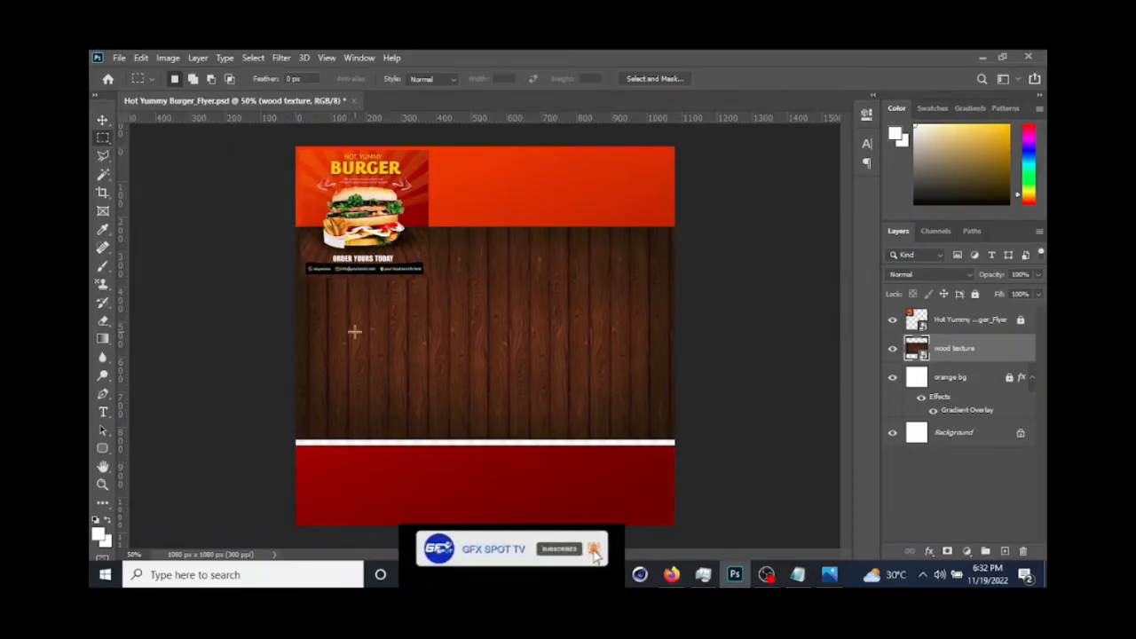
pyautogui.moveTo(292, 227); pyautogui.dragTo(716, 435)
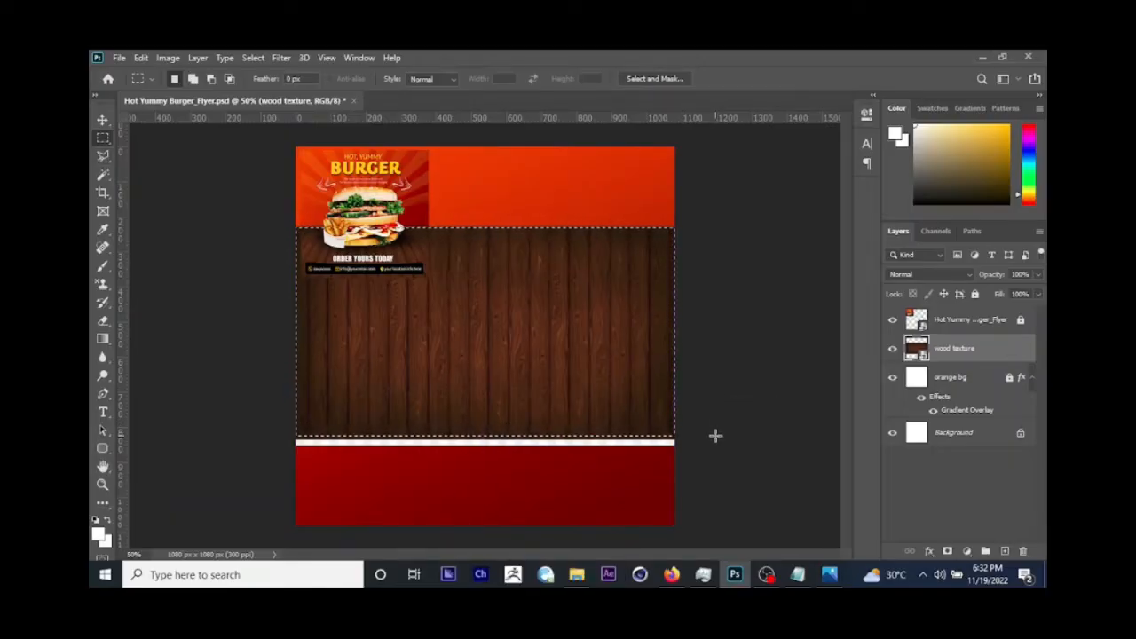
pyautogui.hotkey('ctrl', 'j')
pyautogui.click(984, 390)
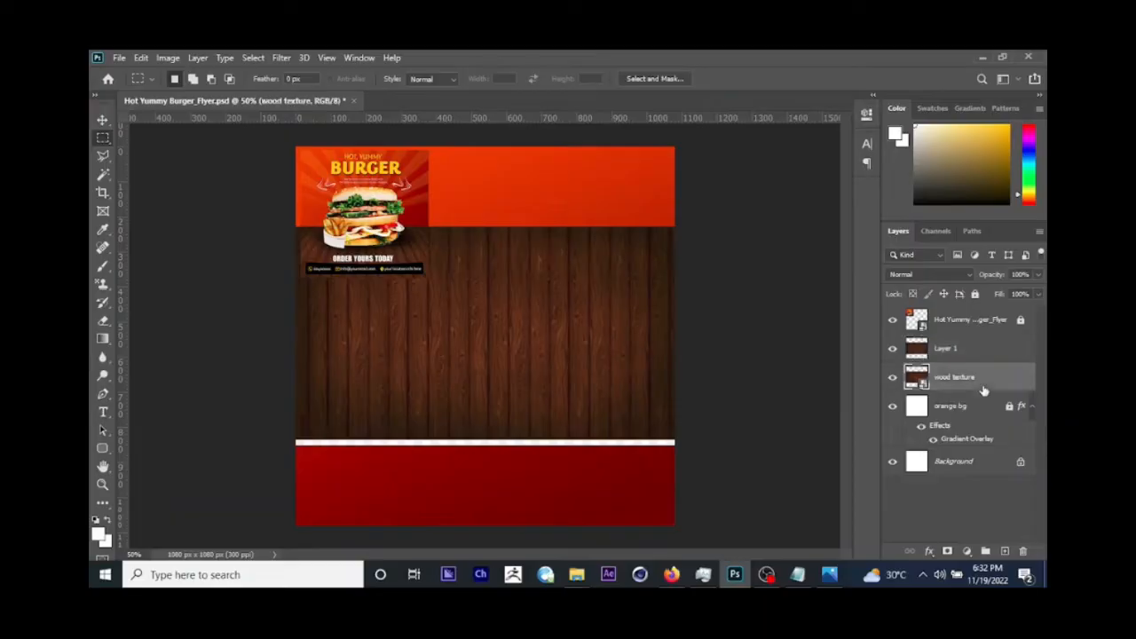
pyautogui.press('Delete')
pyautogui.click(952, 353)
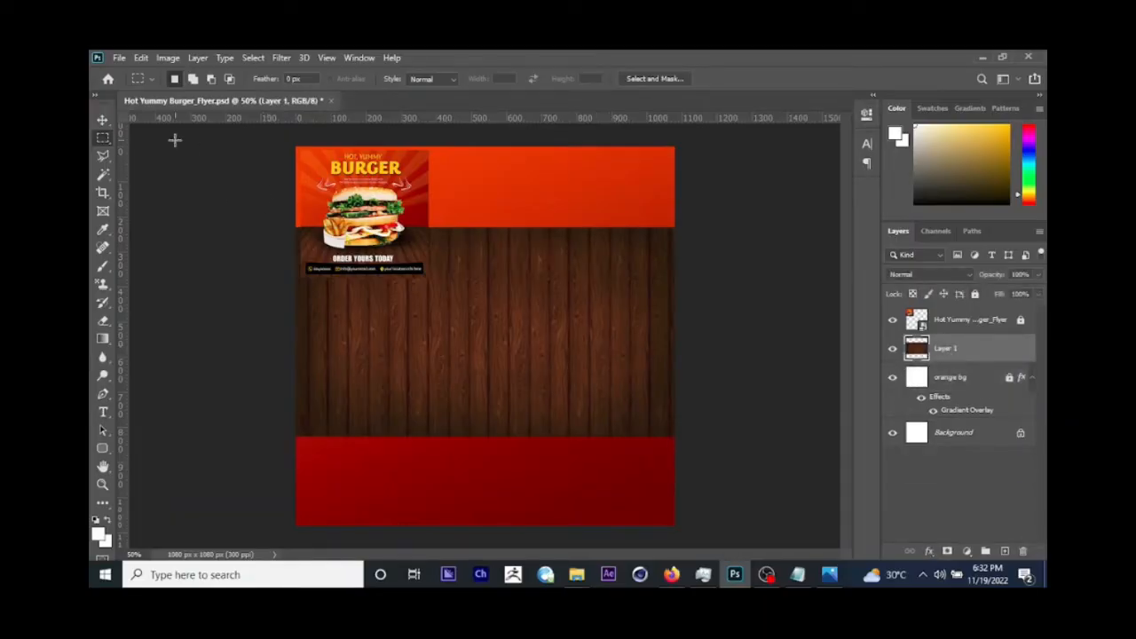
# Step: Move the cropped wood layer down so its top edge sits about 730 px below the canvas top
pyautogui.click(103, 122)
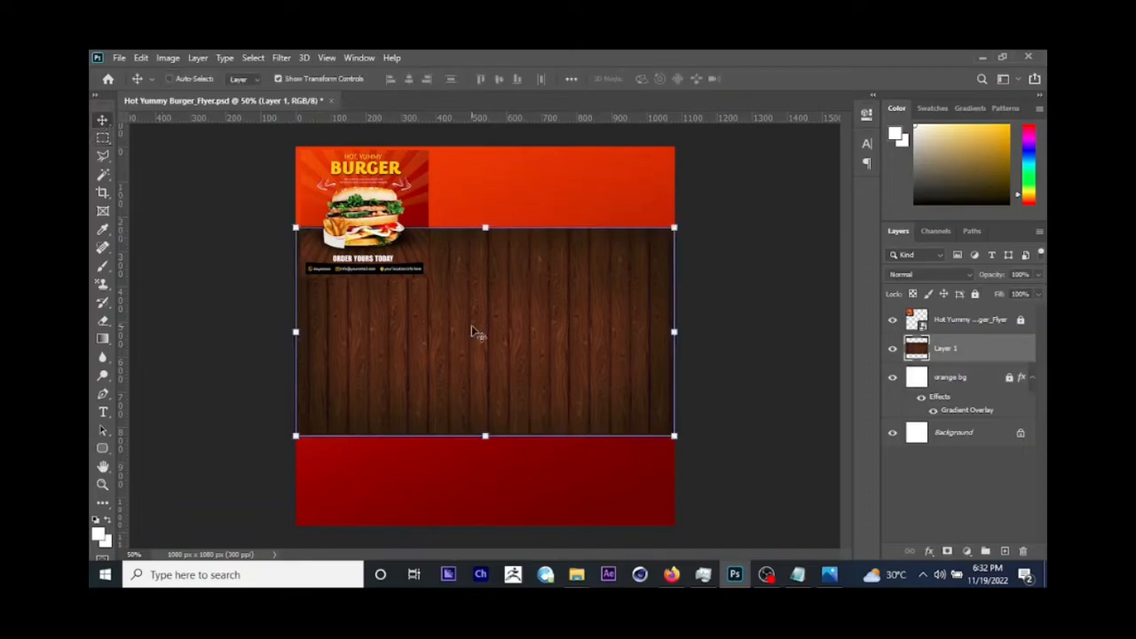
pyautogui.moveTo(522, 260); pyautogui.dragTo(568, 443)
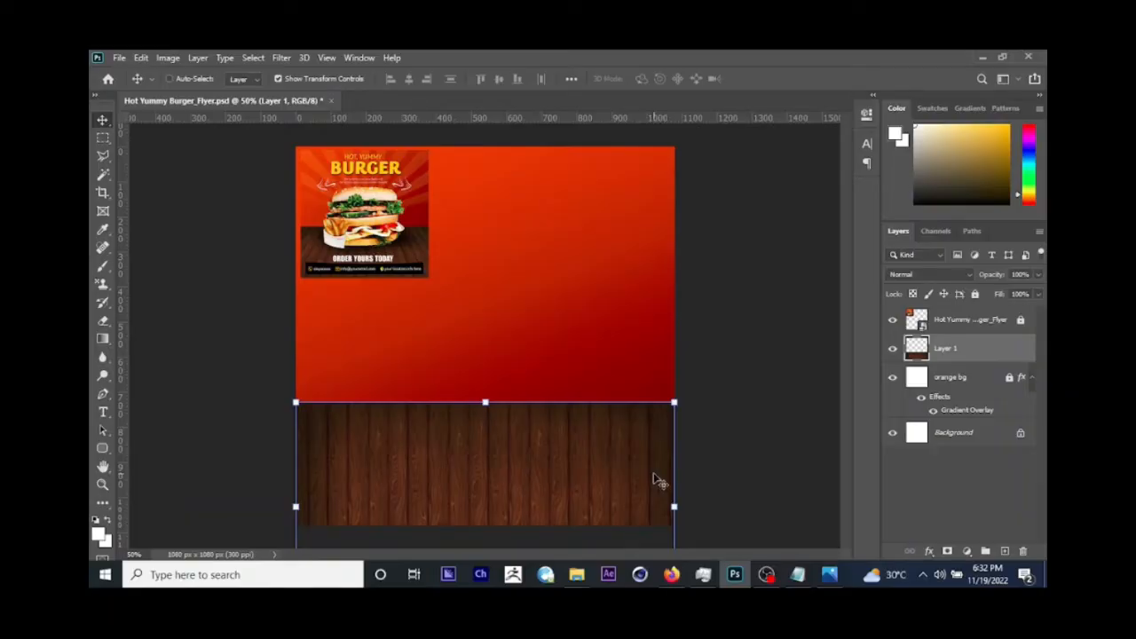
pyautogui.hotkey('ctrl', '+')
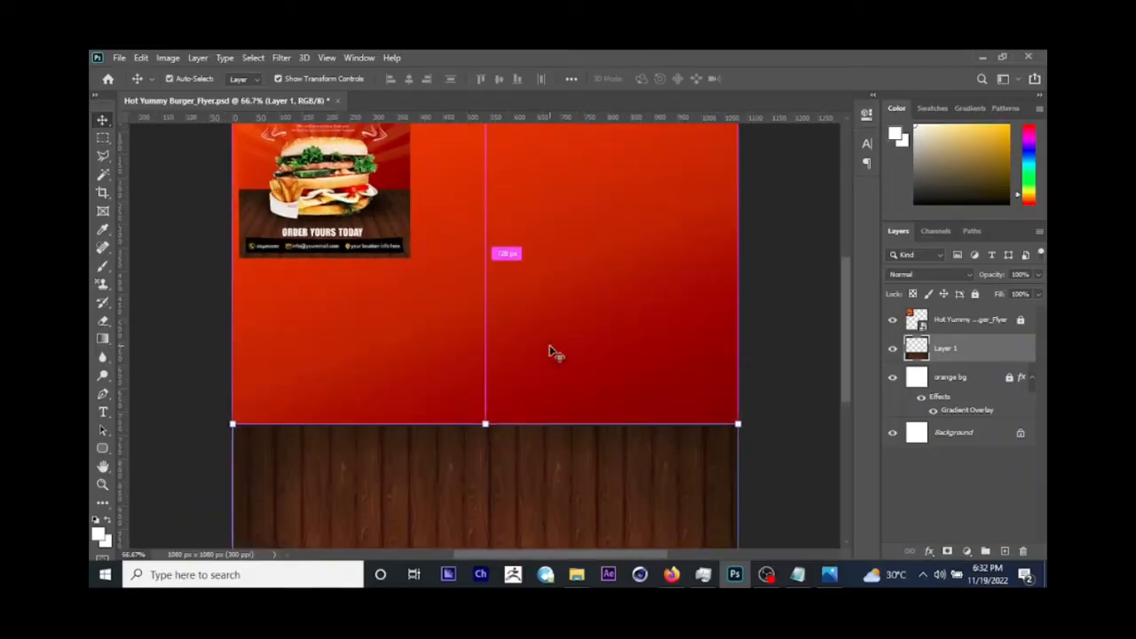
pyautogui.hotkey('ctrl', '+')
pyautogui.moveTo(840, 318); pyautogui.dragTo(844, 295)
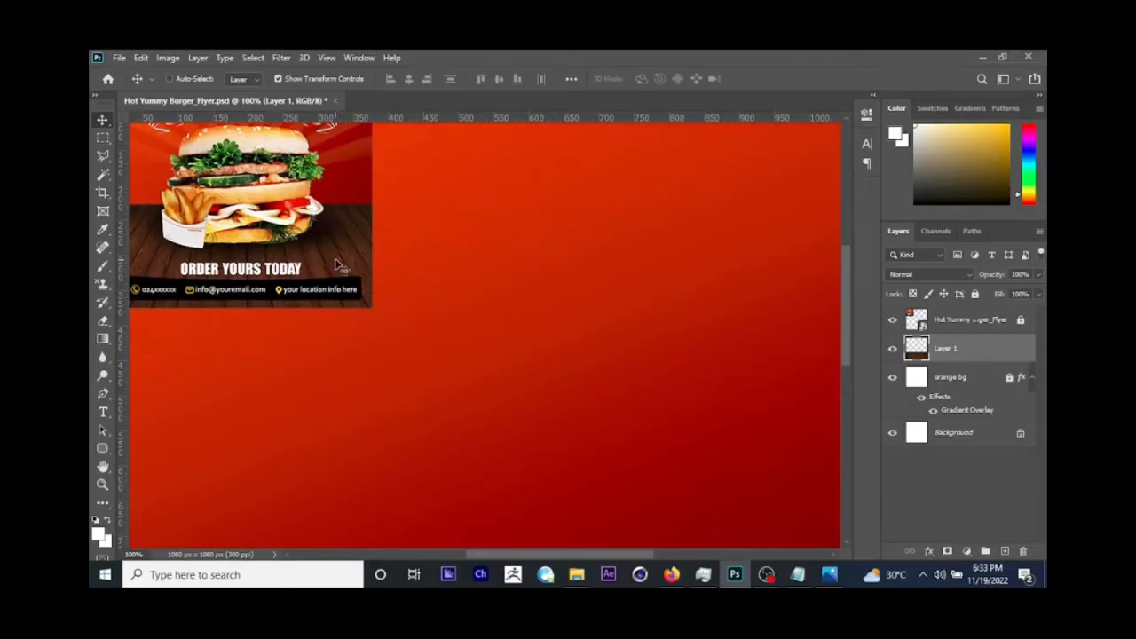
# Step: Apply a Perspective transform to the wood layer, spreading its bottom edge symmetrically to about 205% width so the planks form a floor
pyautogui.hotkey('ctrl', '-')
pyautogui.hotkey('ctrl', '-')
pyautogui.hotkey('ctrl', '-')
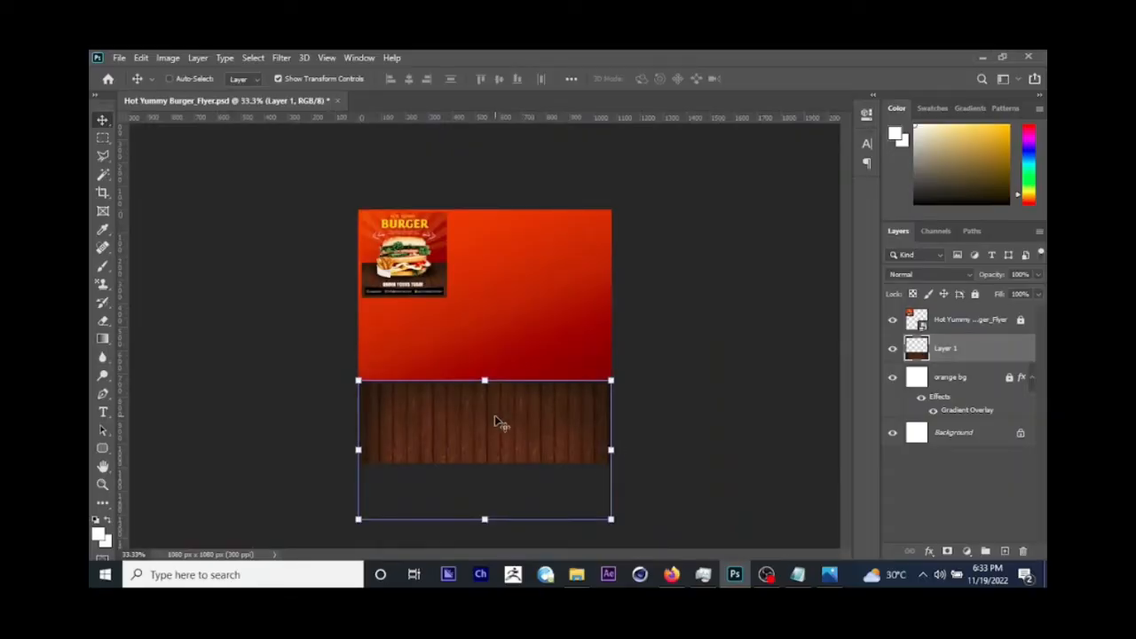
pyautogui.hotkey('ctrl', 't')
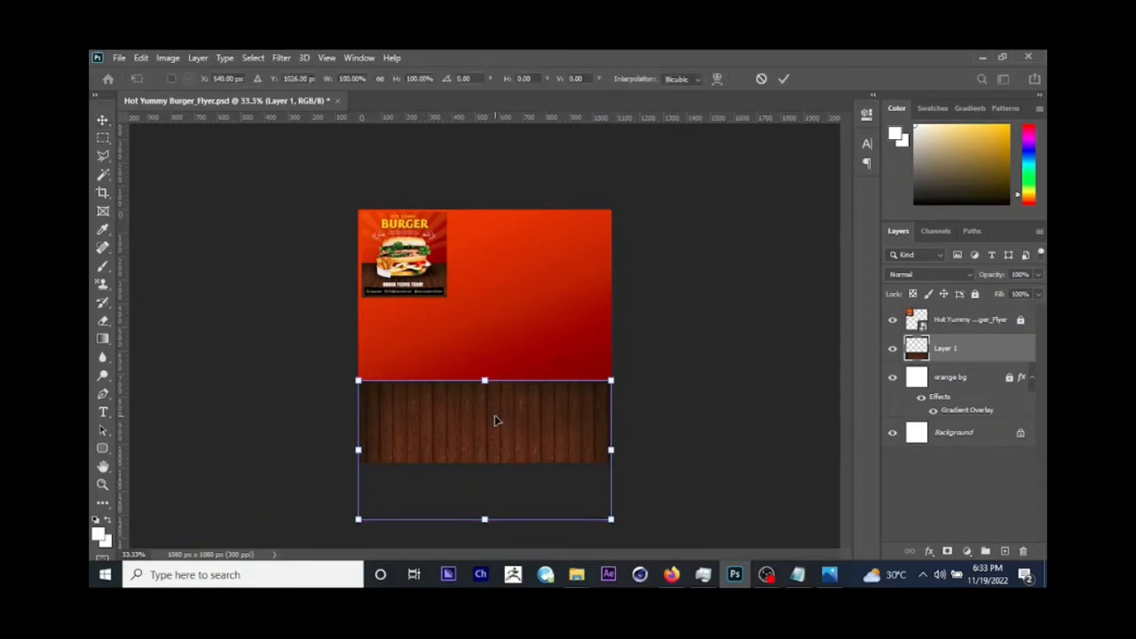
pyautogui.rightClick(494, 416)
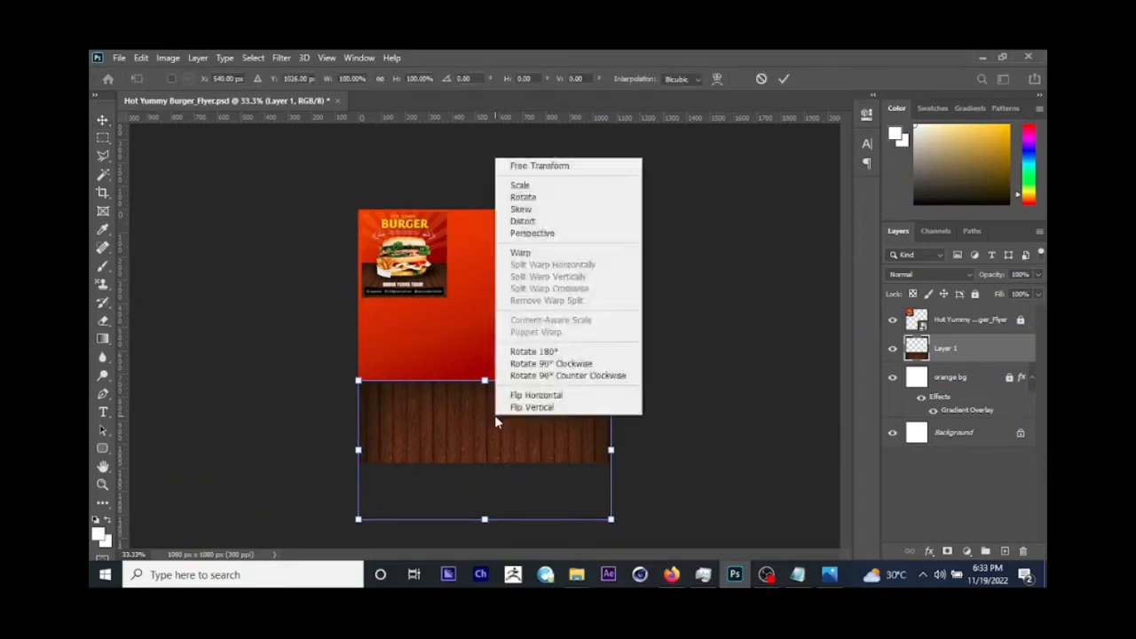
pyautogui.click(559, 236)
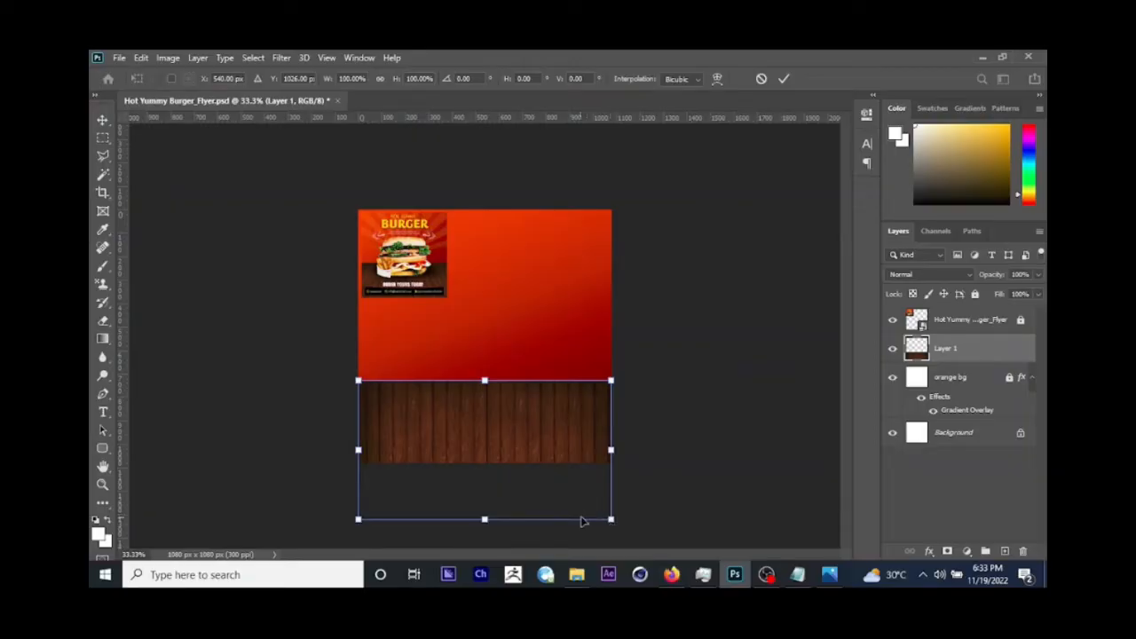
pyautogui.moveTo(612, 523); pyautogui.dragTo(652, 516)
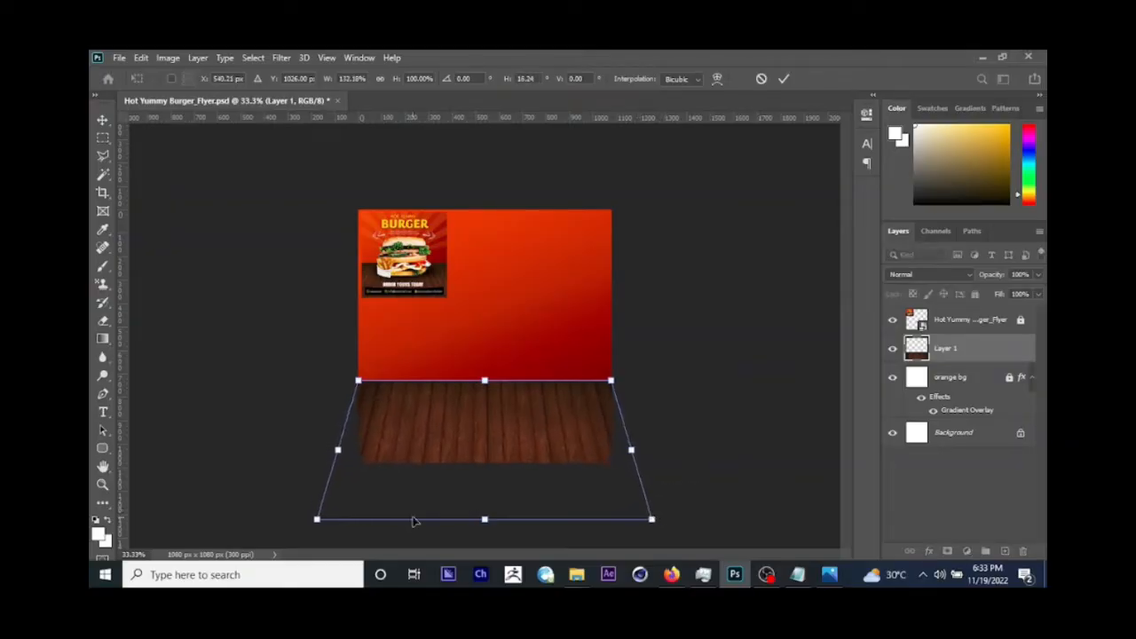
pyautogui.moveTo(316, 520); pyautogui.dragTo(223, 515)
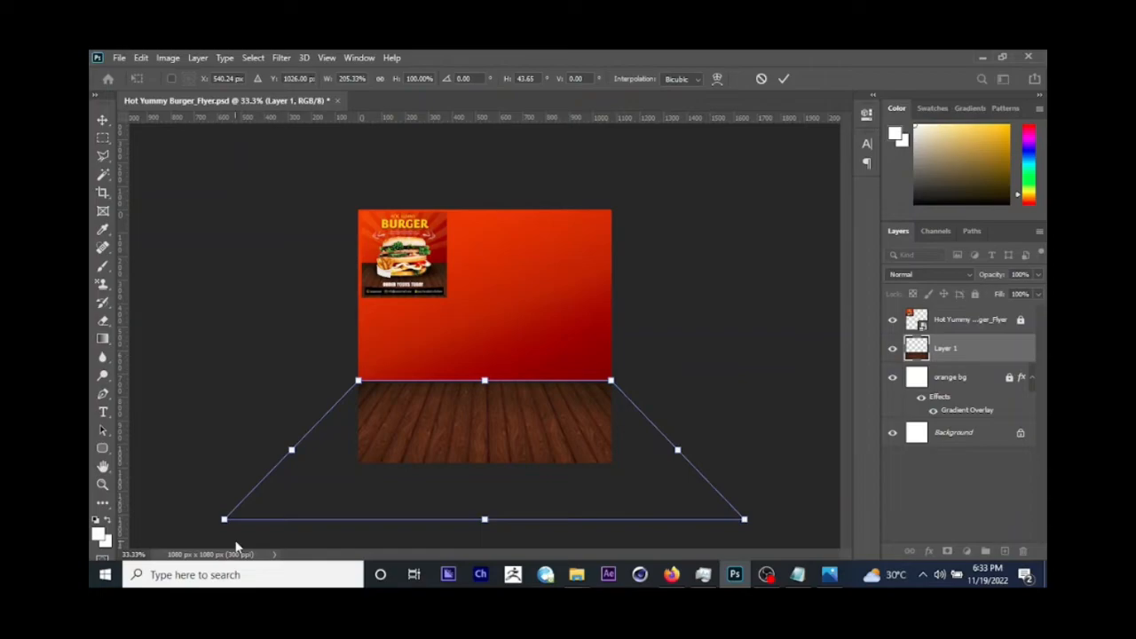
pyautogui.press('Return')
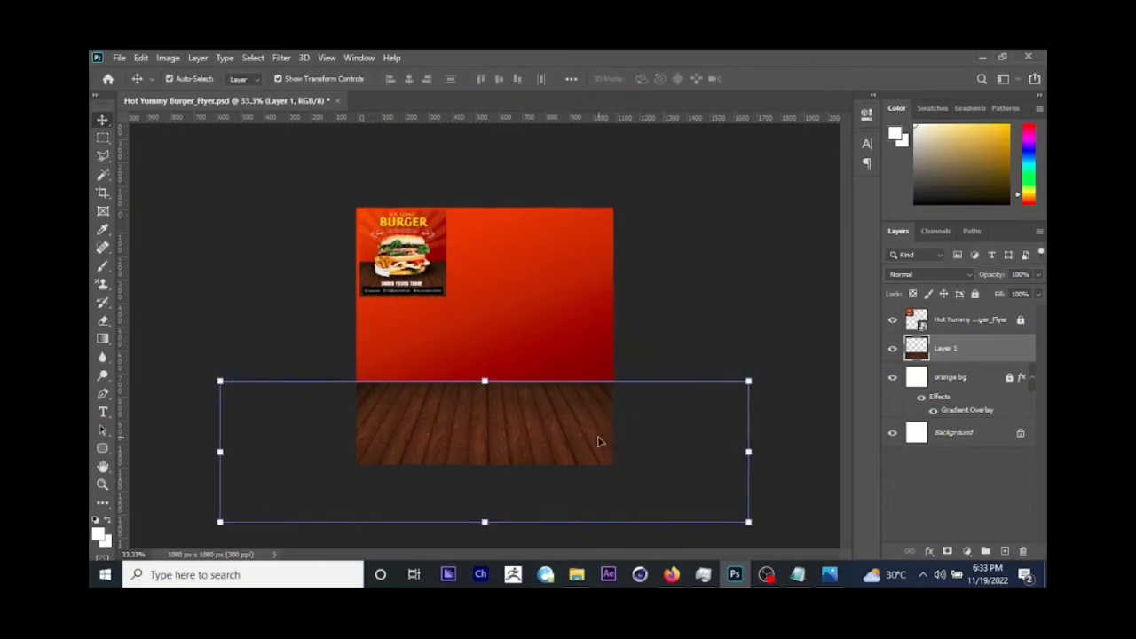
# Step: Nudge the wood floor up slightly and rename its layer as wooden texture
pyautogui.hotkey('ctrl', '+')
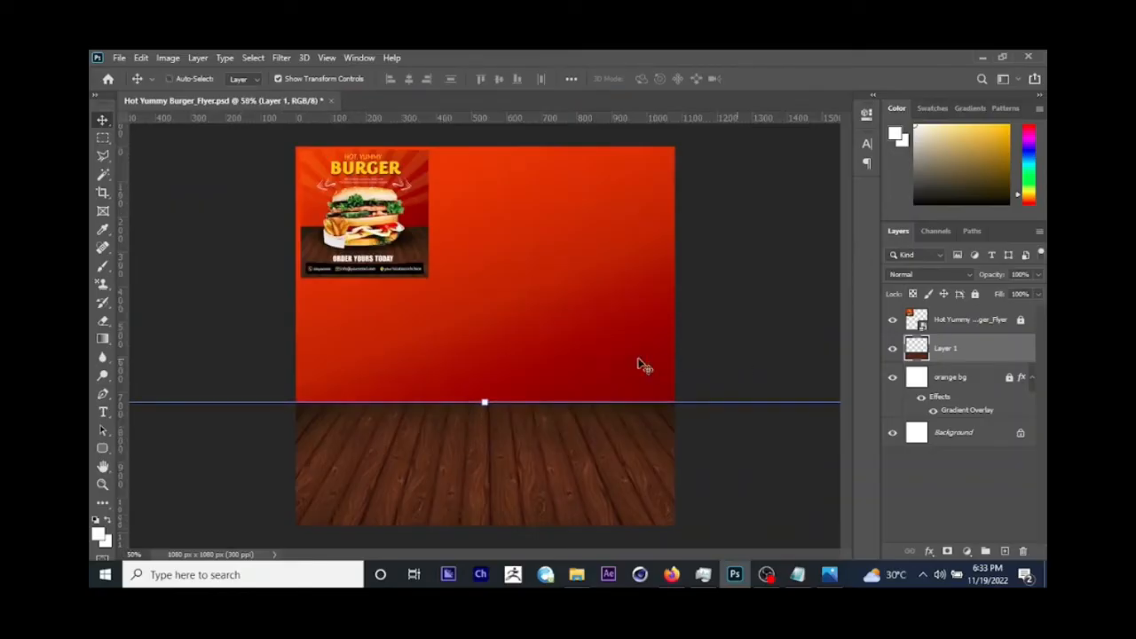
pyautogui.moveTo(636, 370); pyautogui.dragTo(634, 362)
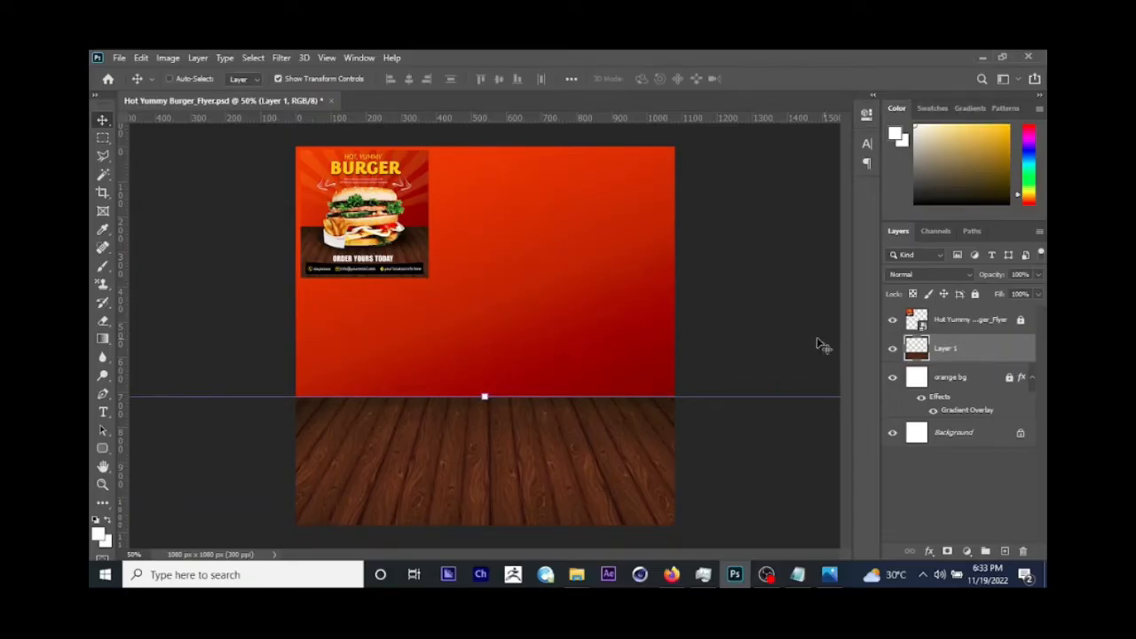
pyautogui.doubleClick(945, 349)
pyautogui.write('wooden texture')
pyautogui.press('Return')
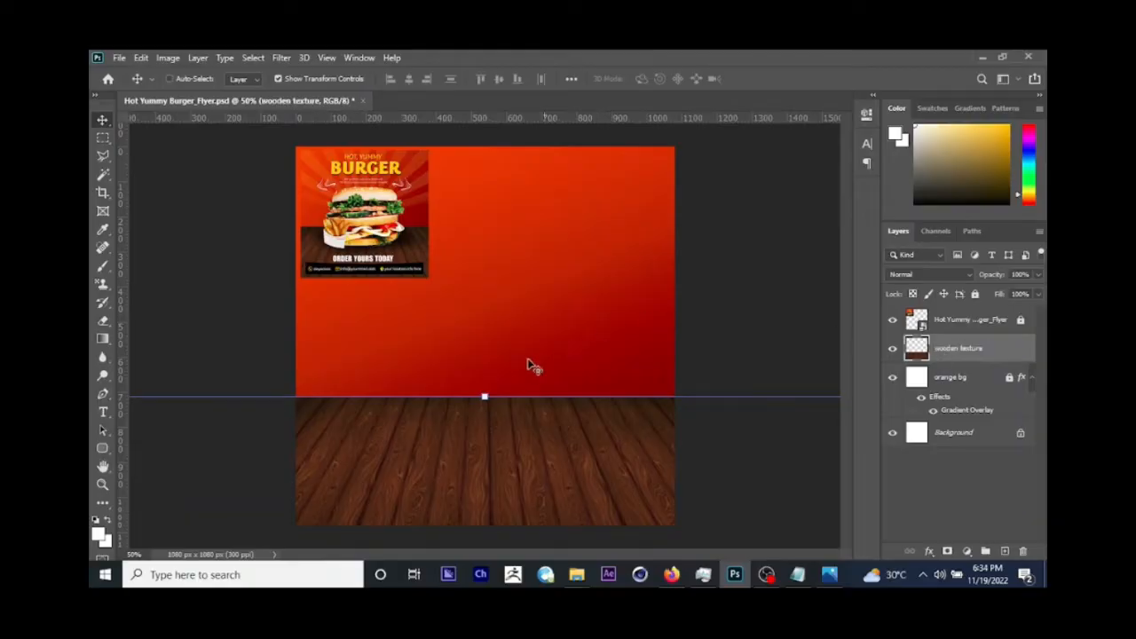
# Step: Raise the wooden texture layer so its top edge sits about 665 px below the canvas top and save the document
pyautogui.moveTo(541, 352); pyautogui.dragTo(538, 330)
pyautogui.hotkey('ctrl', 's')
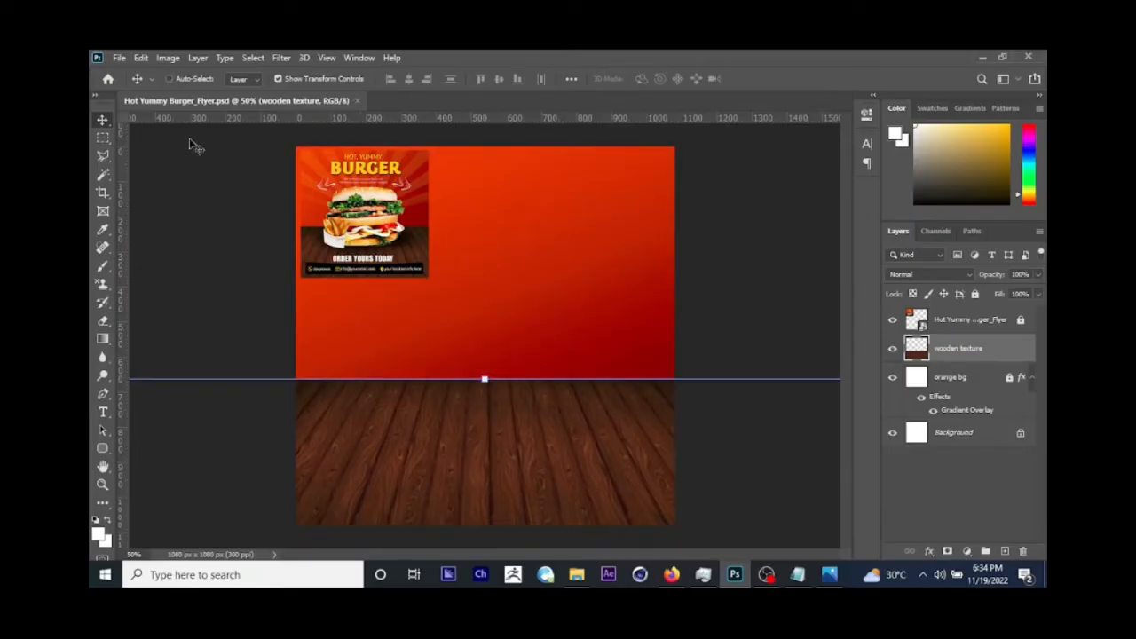
pyautogui.click(118, 57)
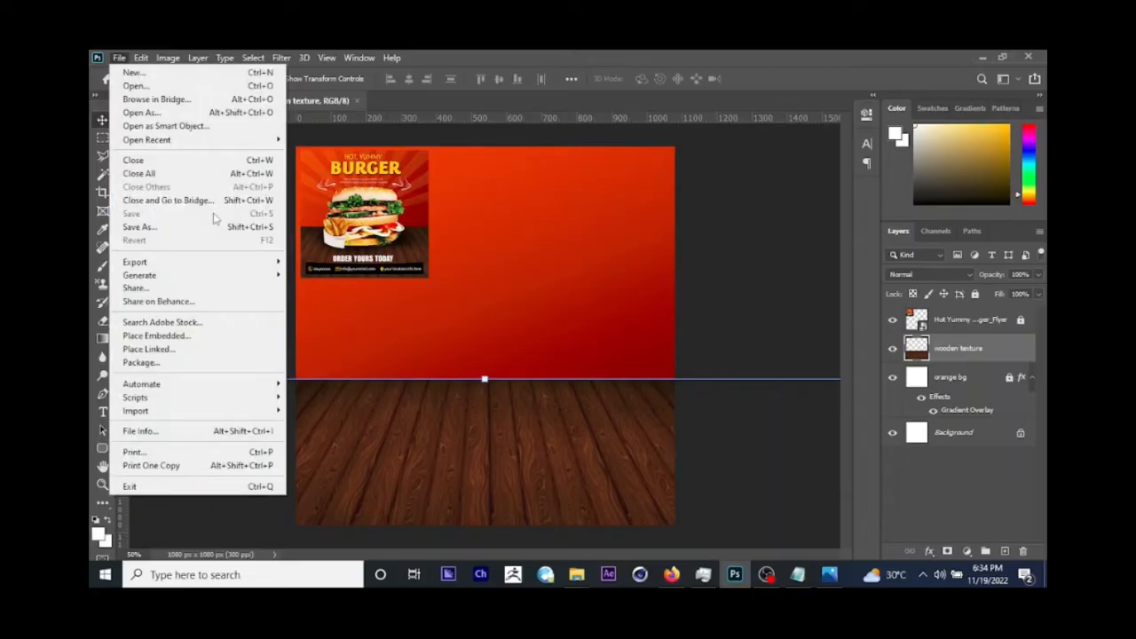
pyautogui.click(522, 253)
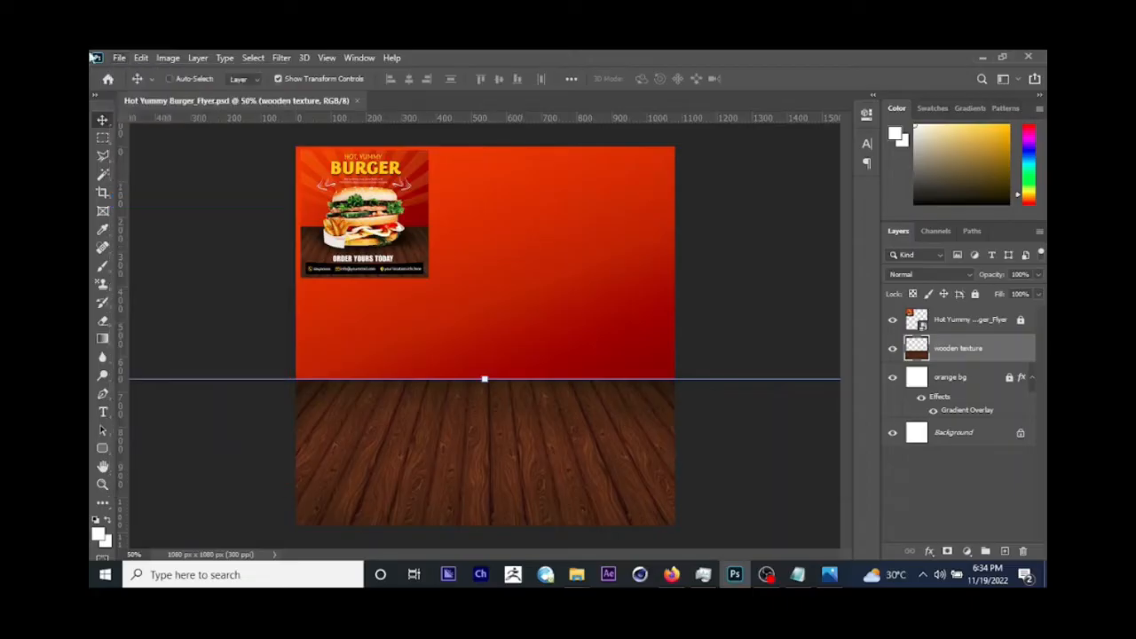
pyautogui.click(119, 58)
pyautogui.click(456, 251)
pyautogui.hotkey('ctrl', 's')
# Step: Place the burger image from the assets folder as an embedded layer, scaled about its centre to about 69%
pyautogui.click(119, 57)
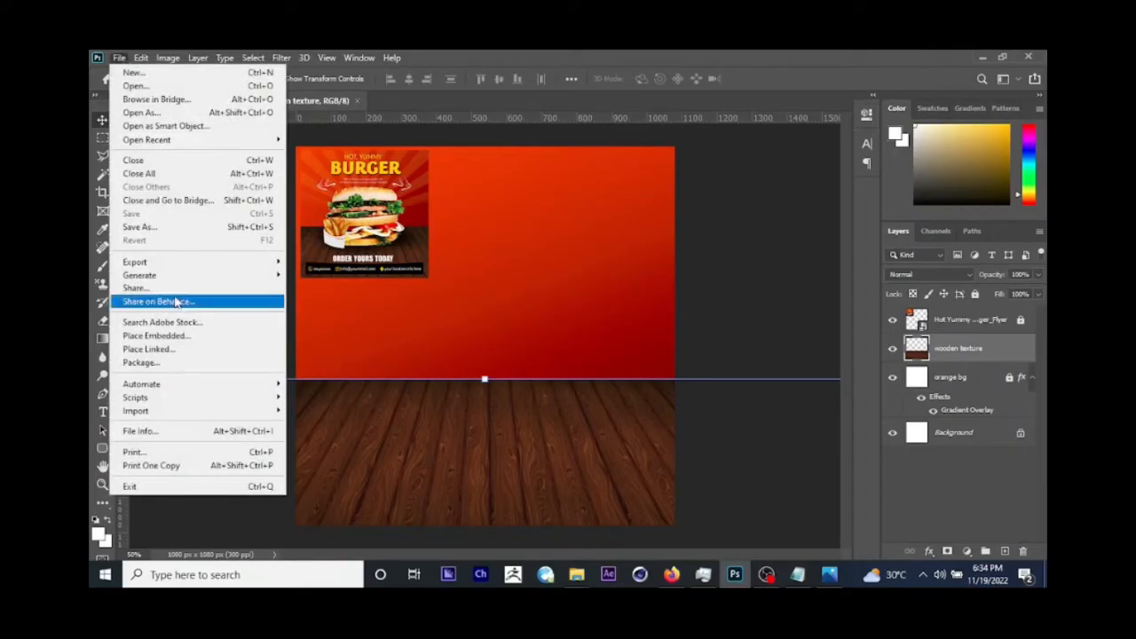
pyautogui.click(158, 335)
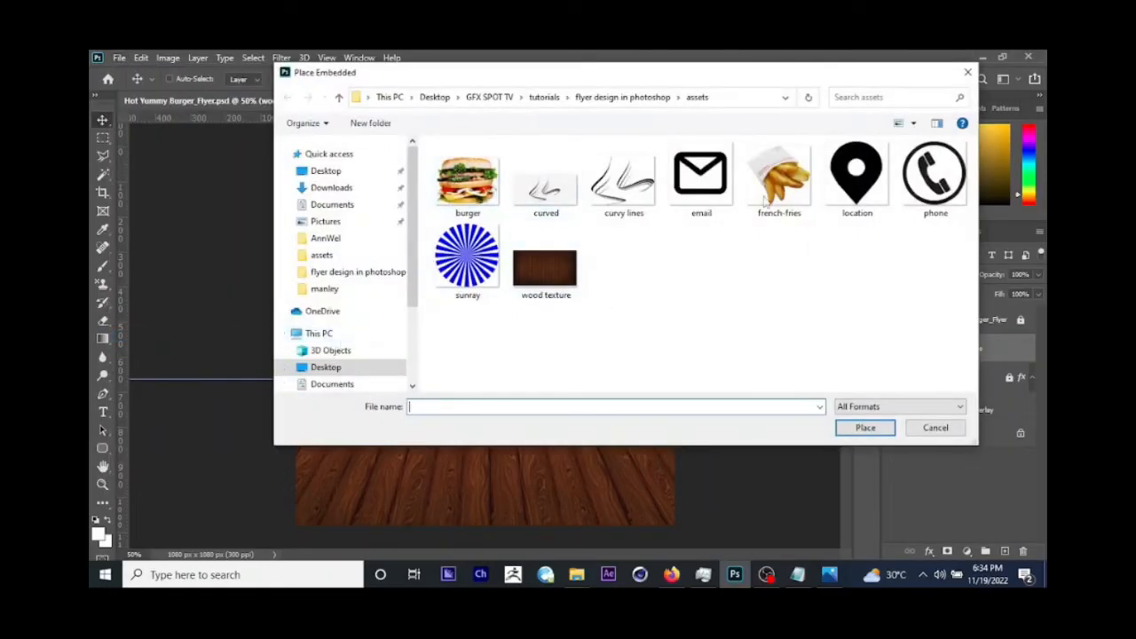
pyautogui.click(483, 182)
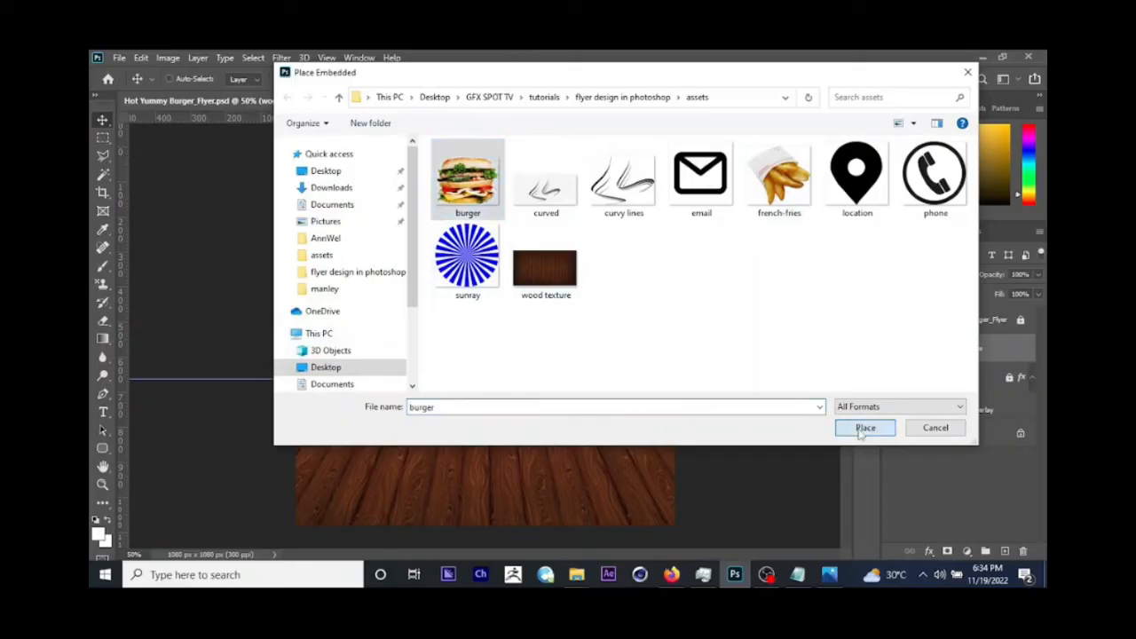
pyautogui.click(862, 428)
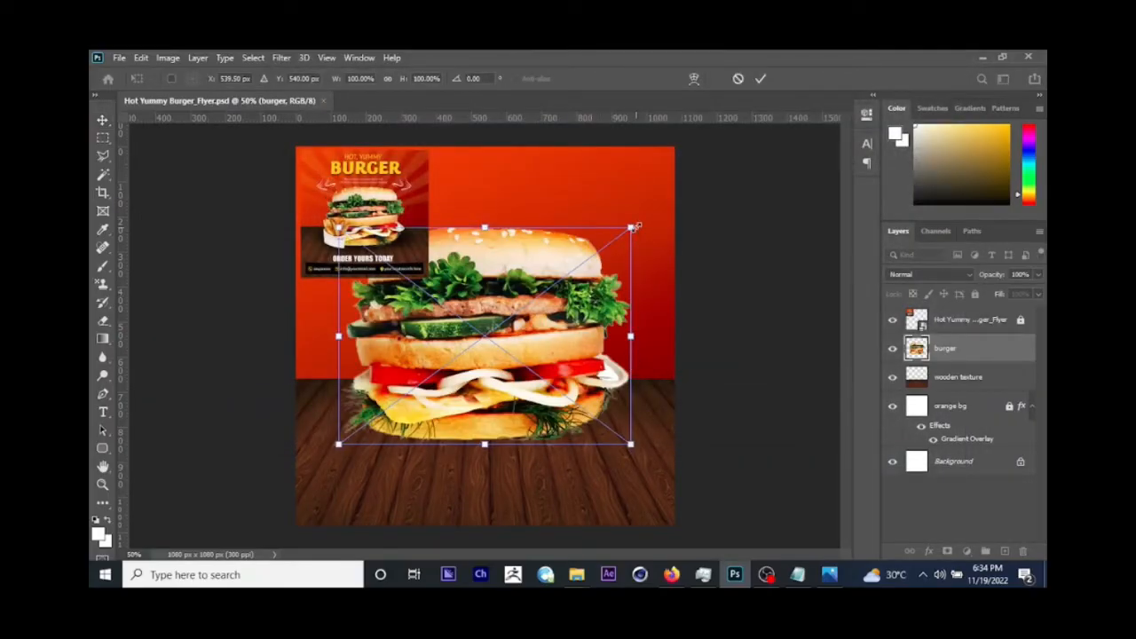
pyautogui.moveTo(637, 226); pyautogui.dragTo(588, 253)
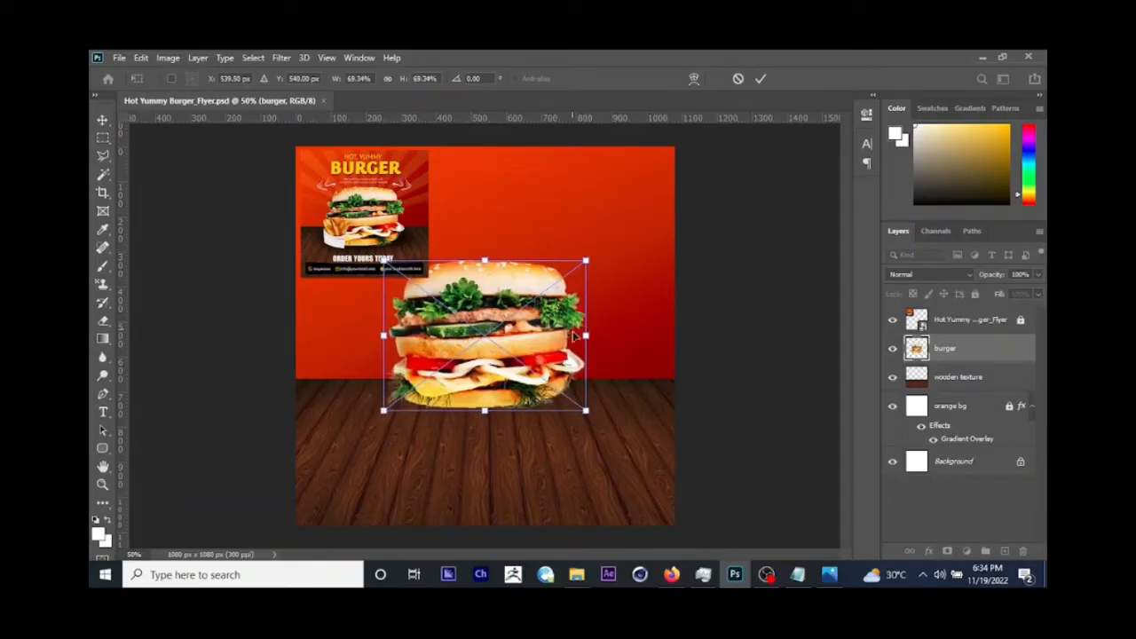
pyautogui.press('Return')
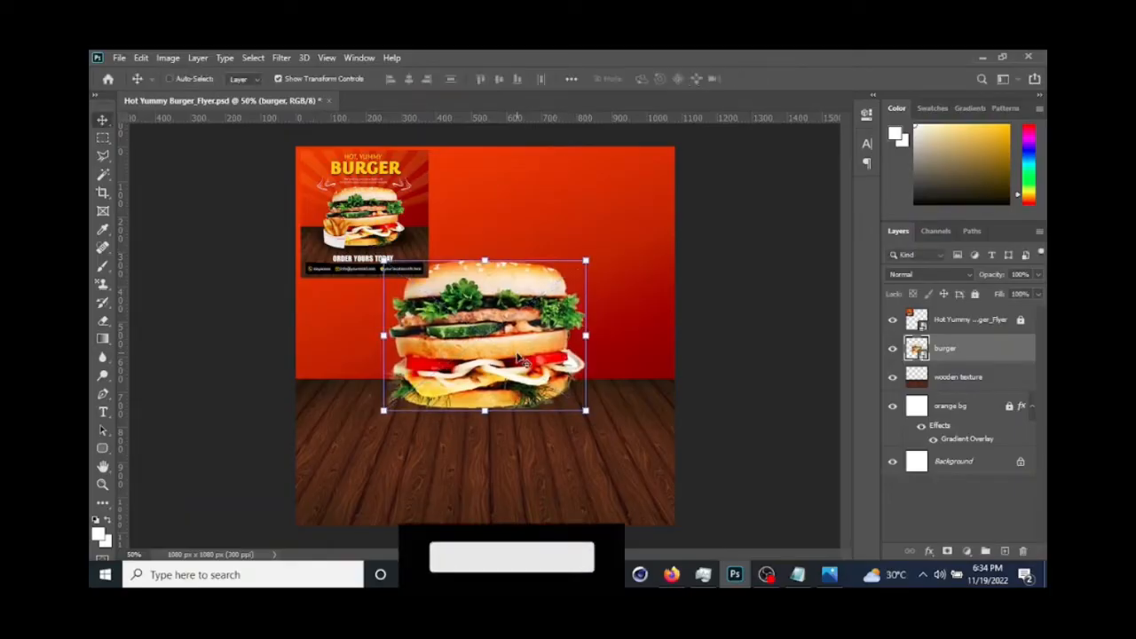
# Step: Move the burger down slightly onto the wooden floor and enlarge it a little
pyautogui.moveTo(521, 356); pyautogui.dragTo(519, 369)
pyautogui.hotkey('ctrl', 't')
pyautogui.moveTo(590, 271); pyautogui.dragTo(600, 266)
pyautogui.press('Return')
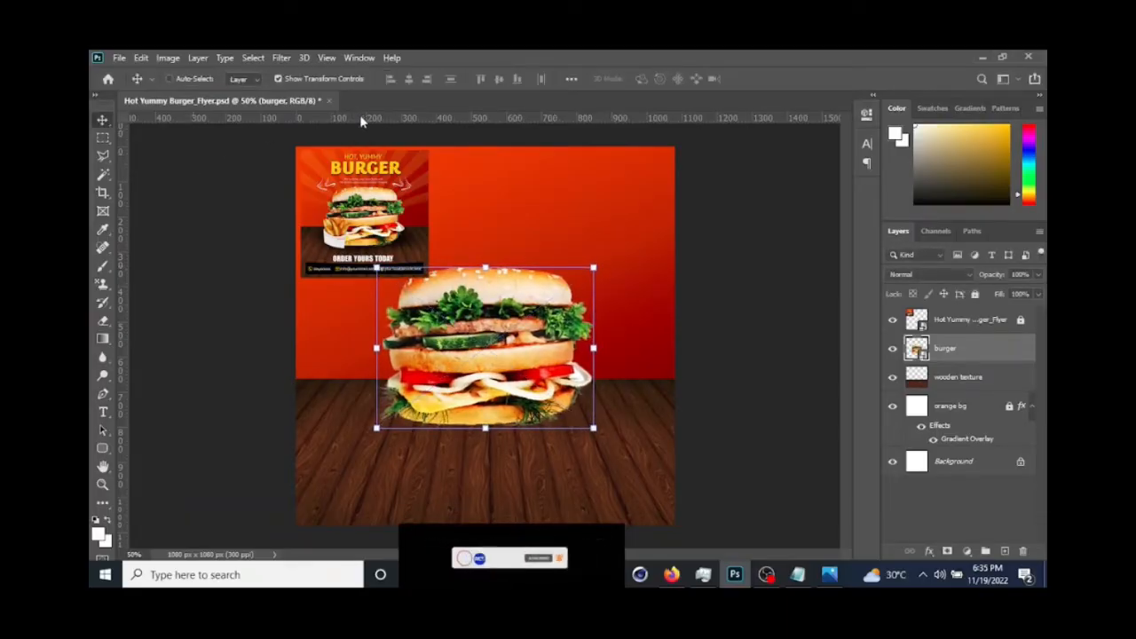
# Step: Place the french-fries image from the assets folder as an embedded layer, scaled to about 18.4%, over the burger's lower-left side
pyautogui.click(119, 59)
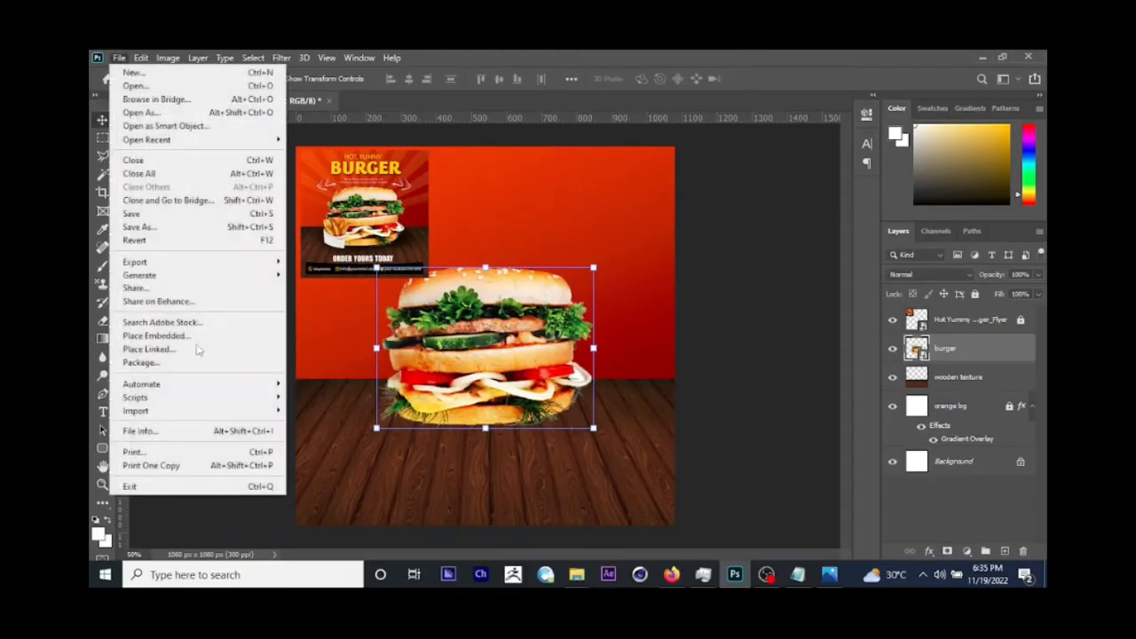
pyautogui.click(153, 336)
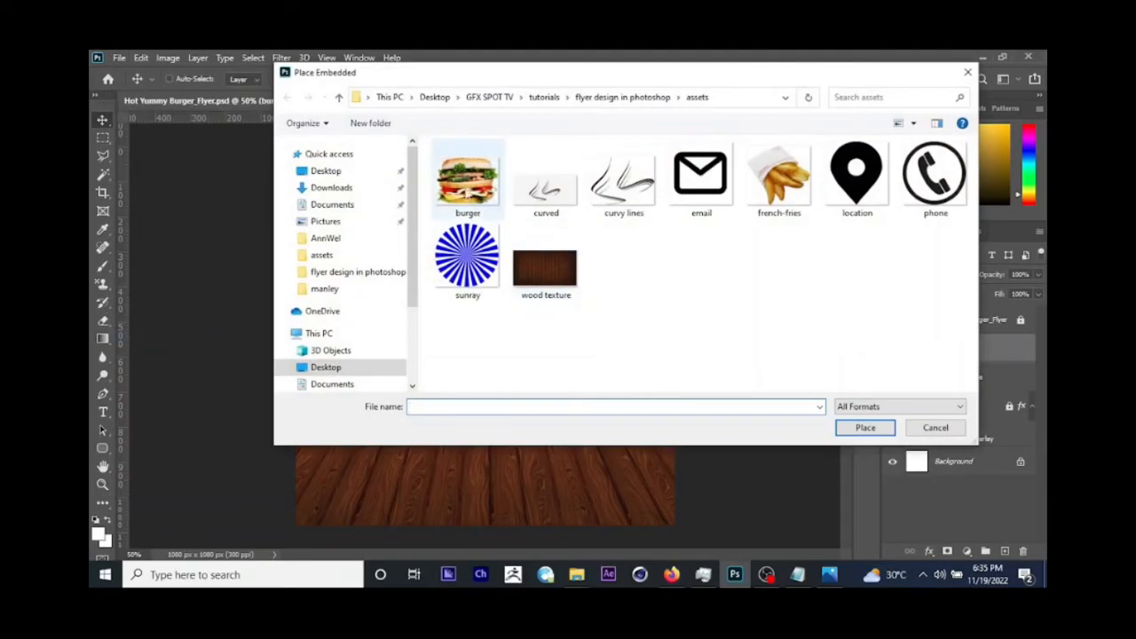
pyautogui.click(779, 178)
pyautogui.click(865, 427)
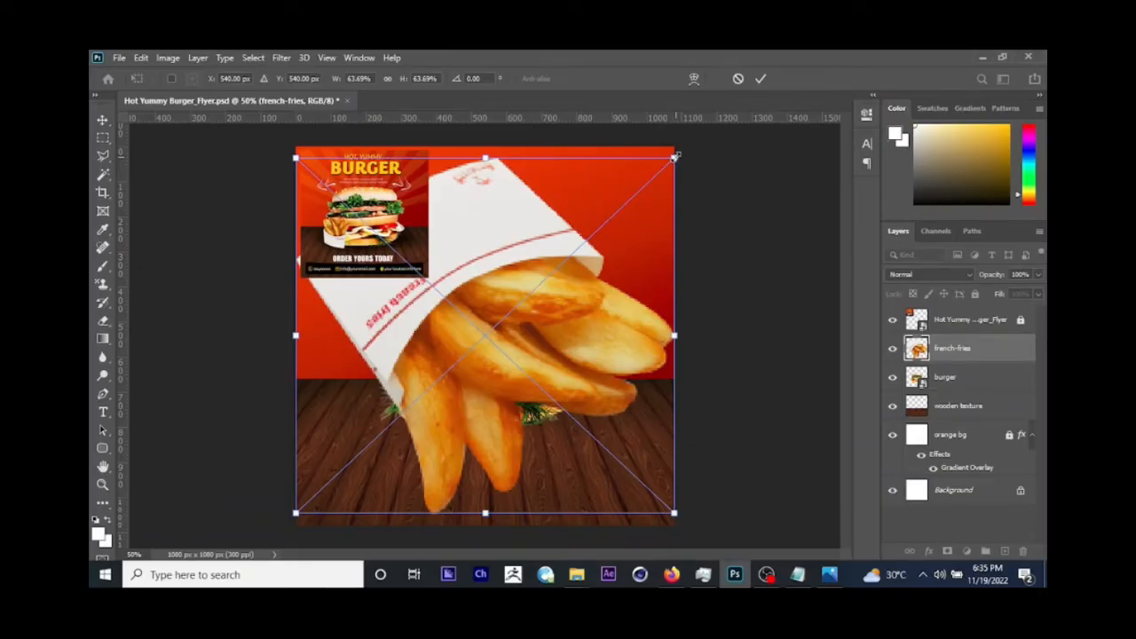
pyautogui.moveTo(674, 156); pyautogui.dragTo(543, 281)
pyautogui.moveTo(497, 319); pyautogui.dragTo(429, 399)
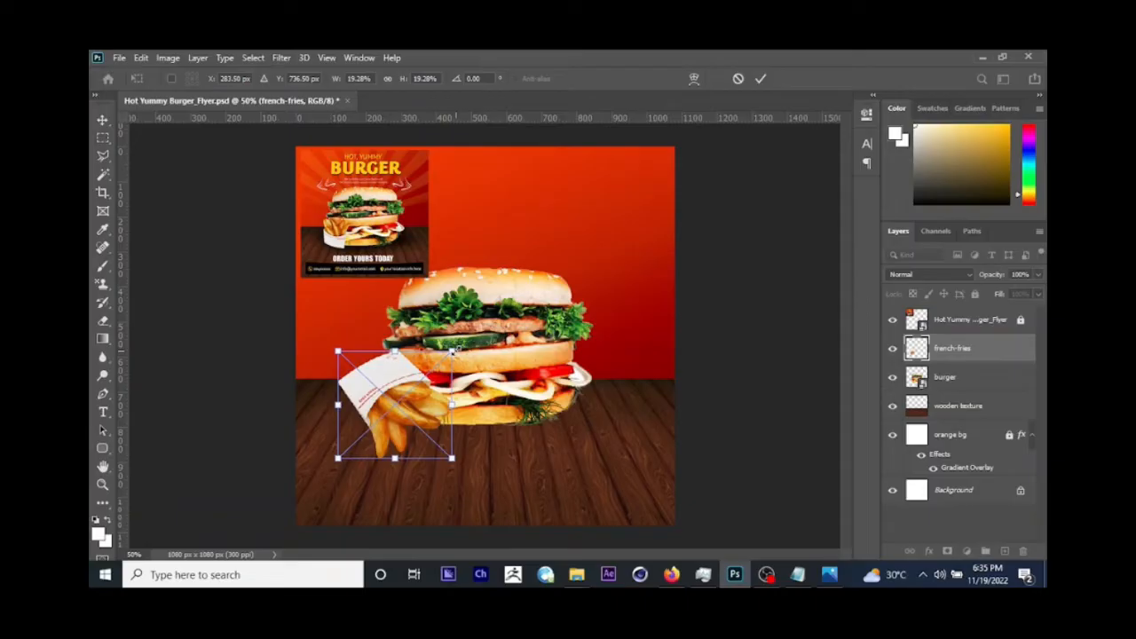
pyautogui.moveTo(451, 353); pyautogui.dragTo(434, 383)
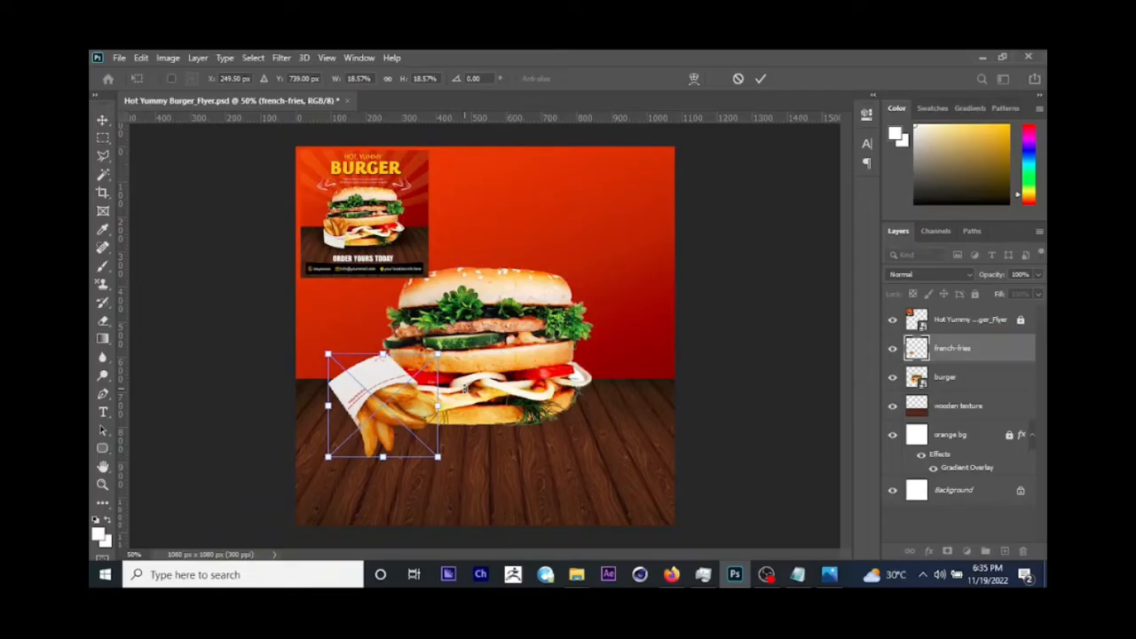
pyautogui.moveTo(444, 354); pyautogui.dragTo(444, 356)
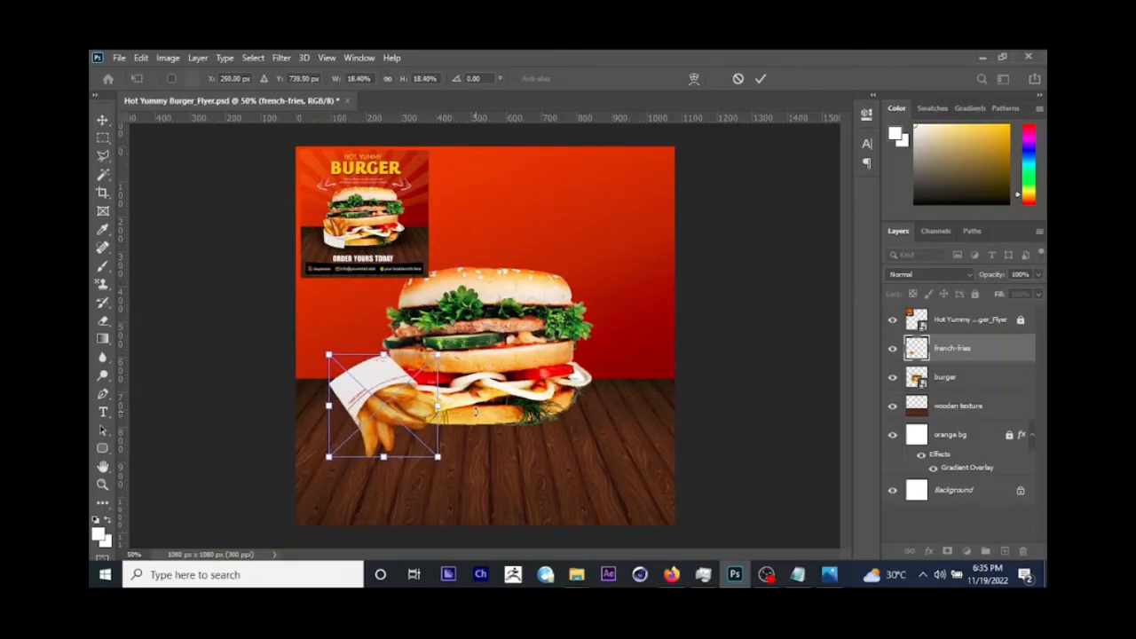
pyautogui.press('Return')
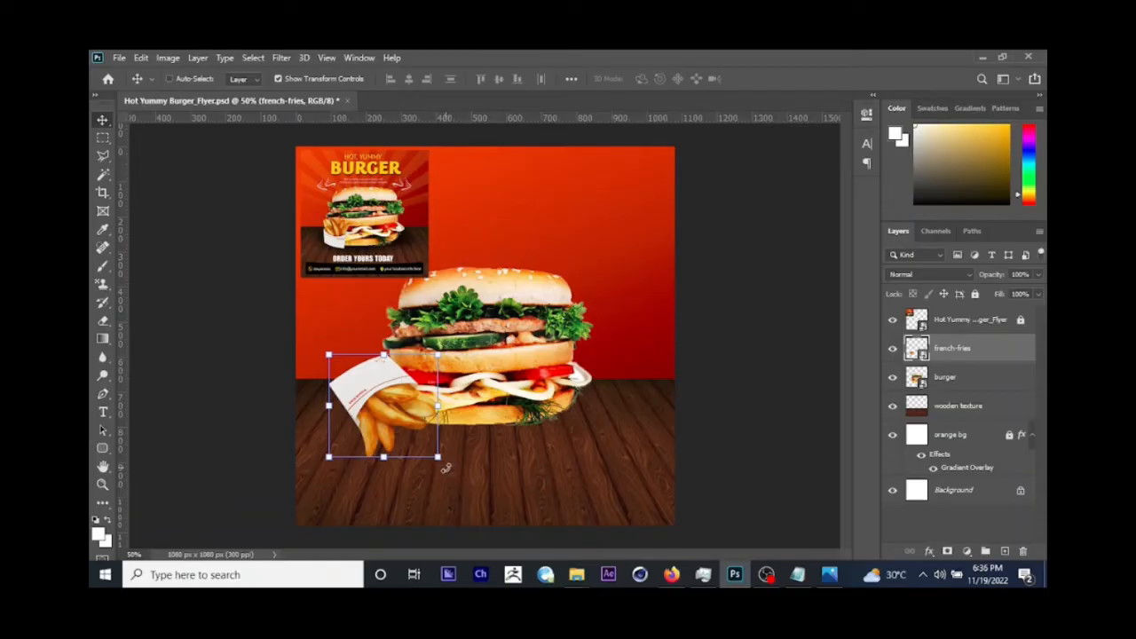
# Step: Rotate the french fries about -134° so the box stands upright, and move it against the burger's lower-left side
pyautogui.moveTo(446, 469); pyautogui.dragTo(395, 361)
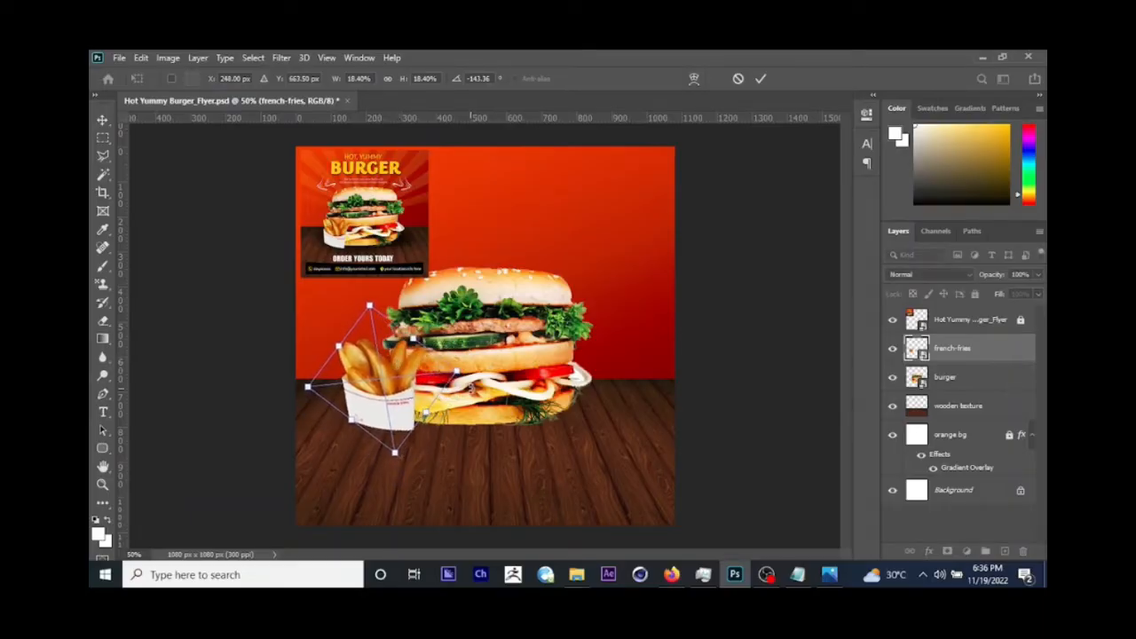
pyautogui.moveTo(474, 391)
pyautogui.mouseDown()
pyautogui.moveTo(471, 376)
pyautogui.moveTo(481, 382)
pyautogui.mouseUp()
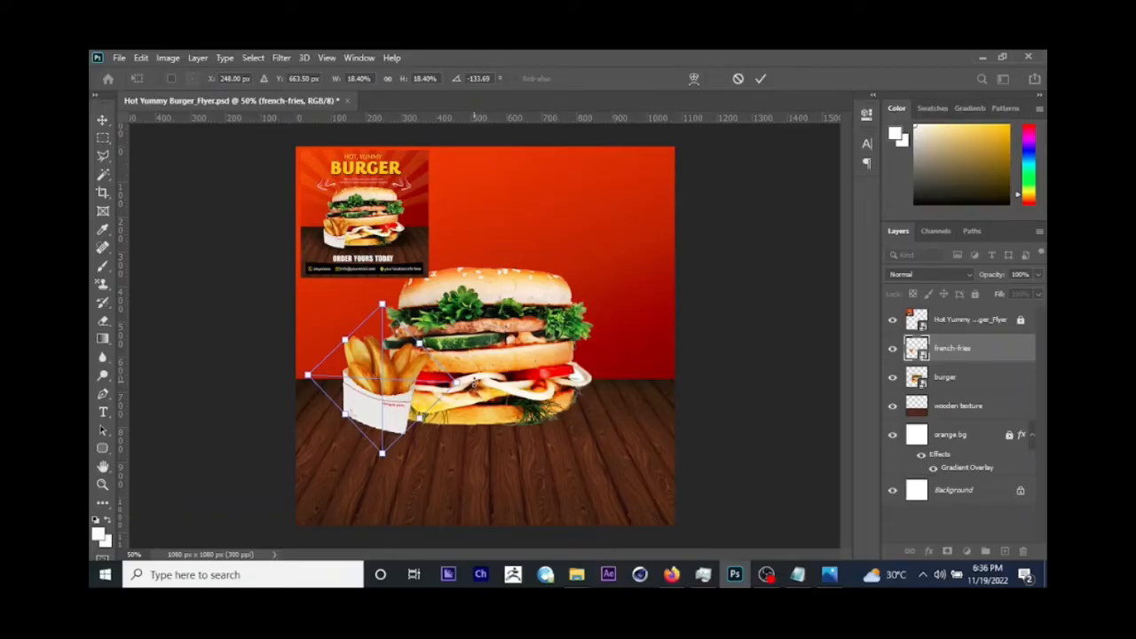
pyautogui.moveTo(474, 381); pyautogui.dragTo(413, 399)
pyautogui.press('Return')
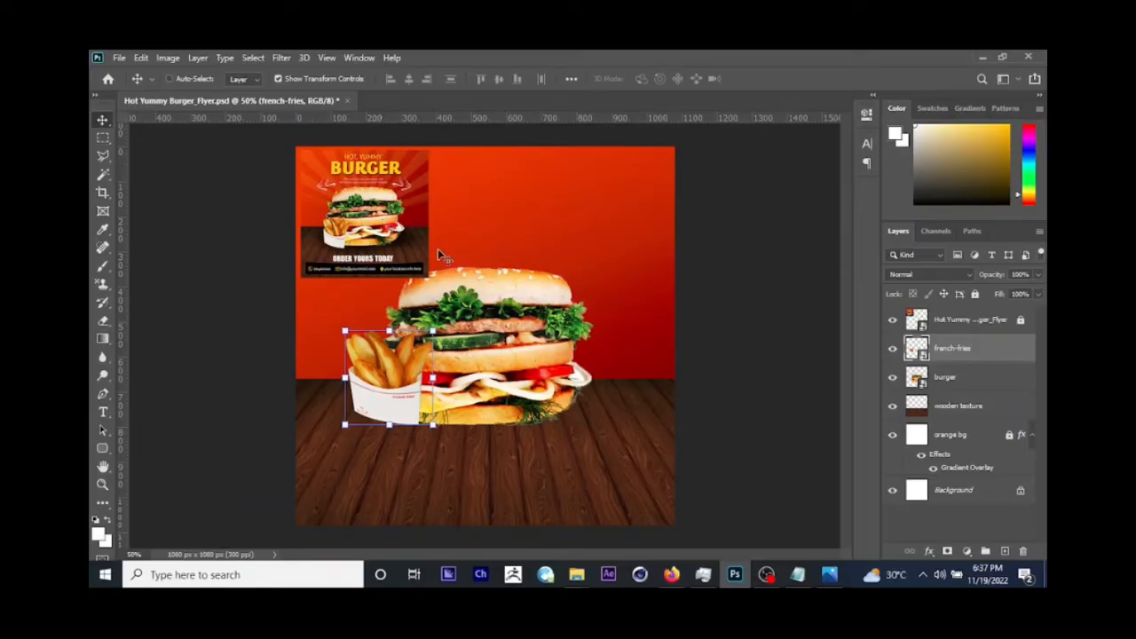
# Step: Switch to the Photos app and examine the reference flyer's headline, tagline and decorations, then return to Photoshop
pyautogui.click(827, 569)
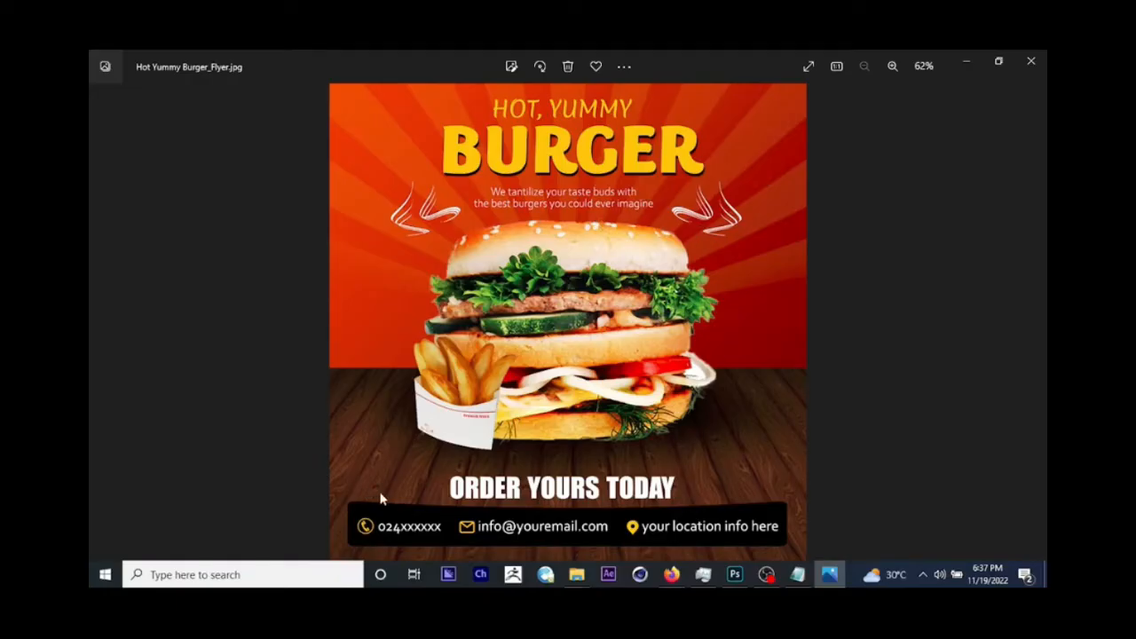
pyautogui.click(974, 63)
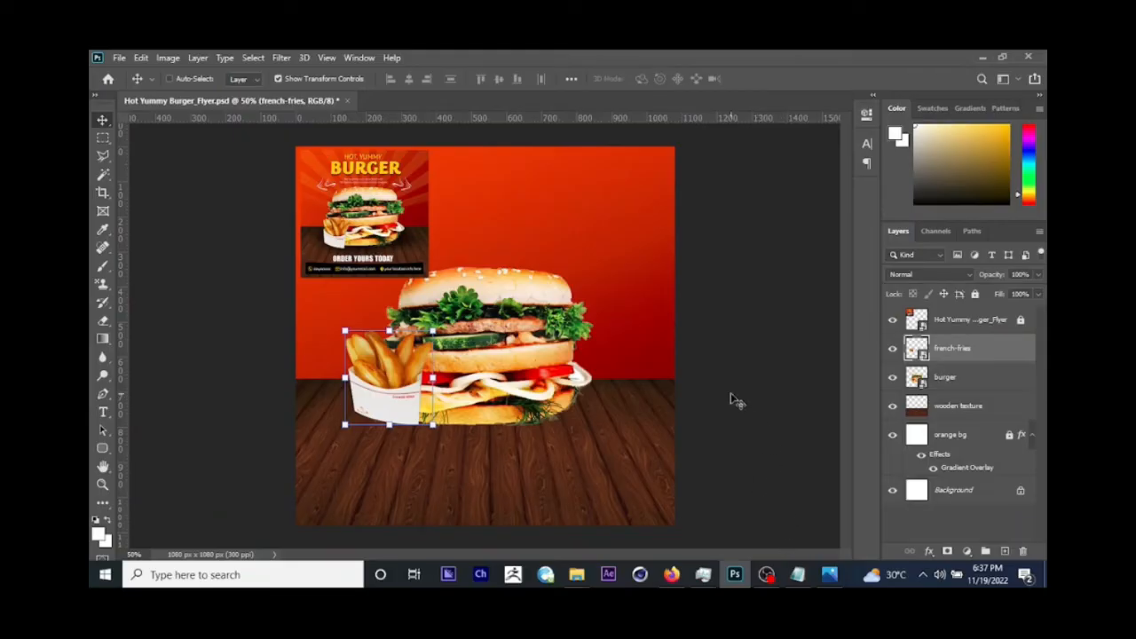
pyautogui.click(829, 574)
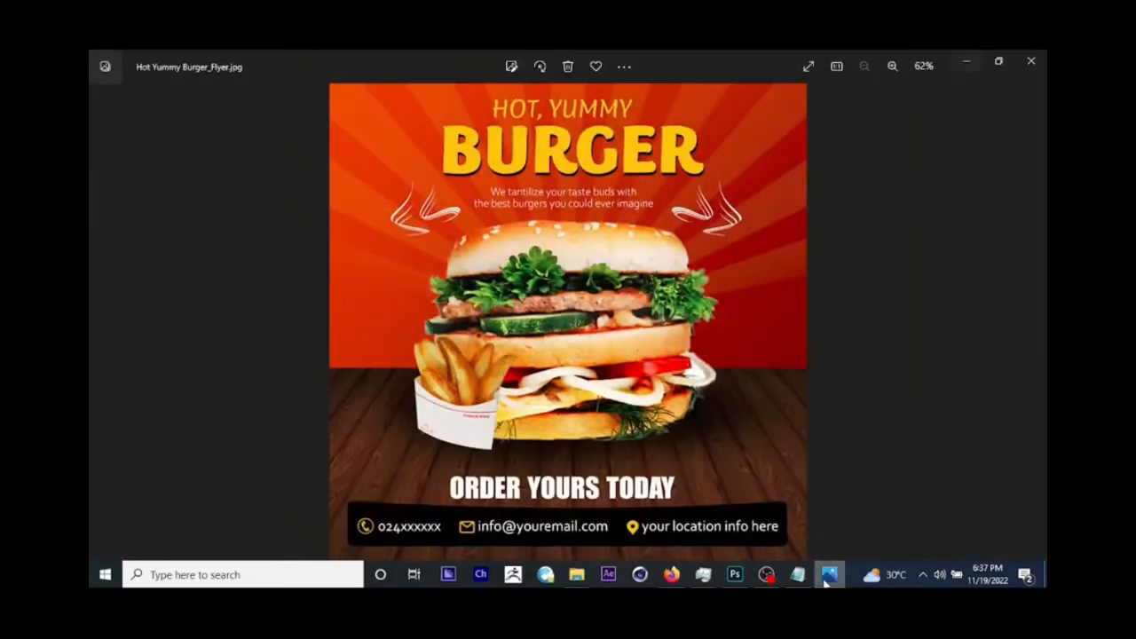
pyautogui.scroll(2, 667, 170)
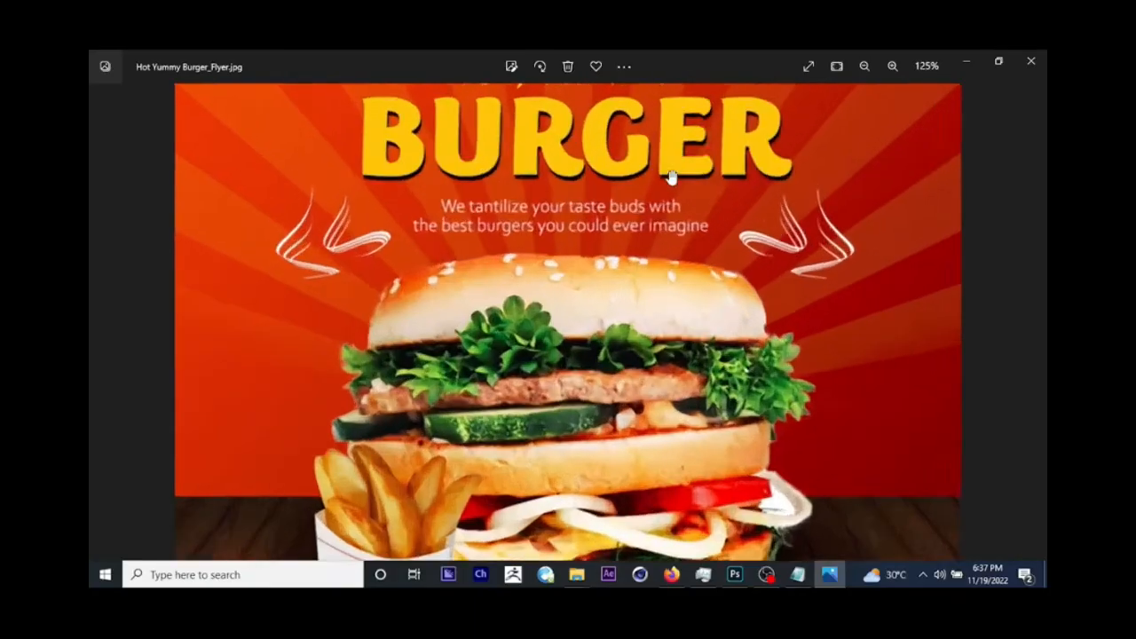
pyautogui.scroll(-1, 672, 316)
pyautogui.scroll(-1, 679, 330)
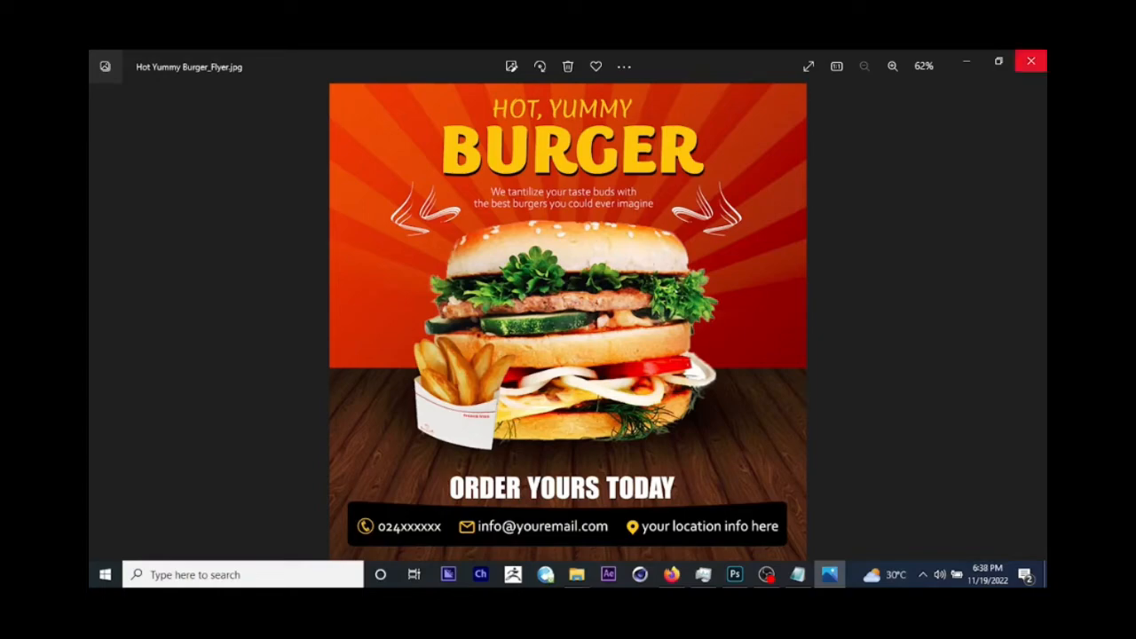
pyautogui.click(971, 59)
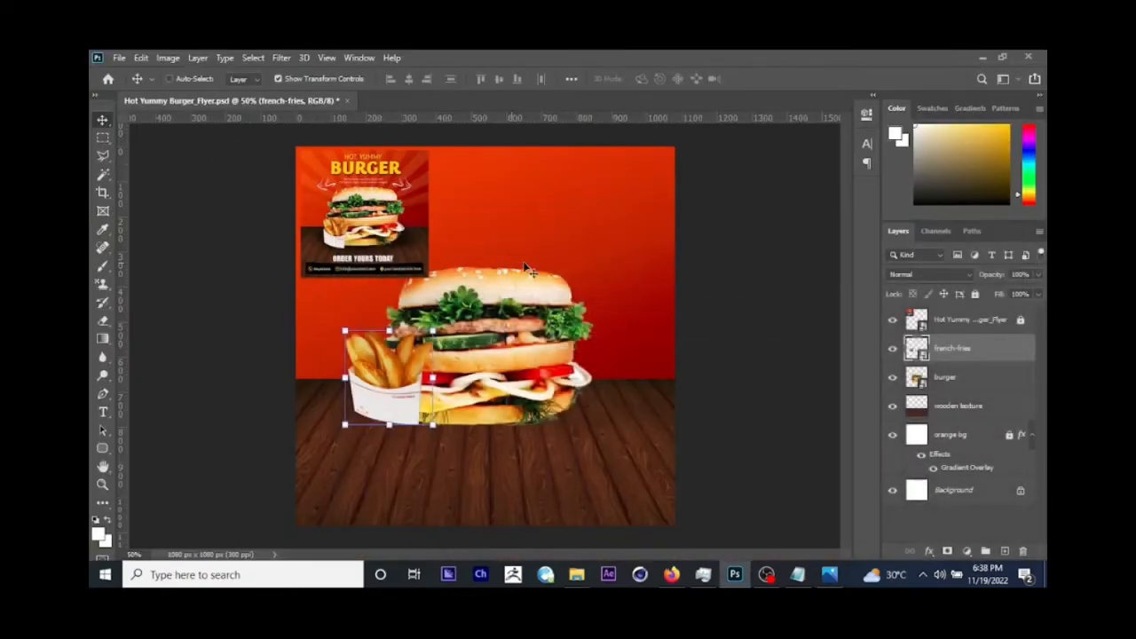
# Step: Add a new layer above the reference flyer layer and start a text line on the red background above the burger
pyautogui.click(985, 318)
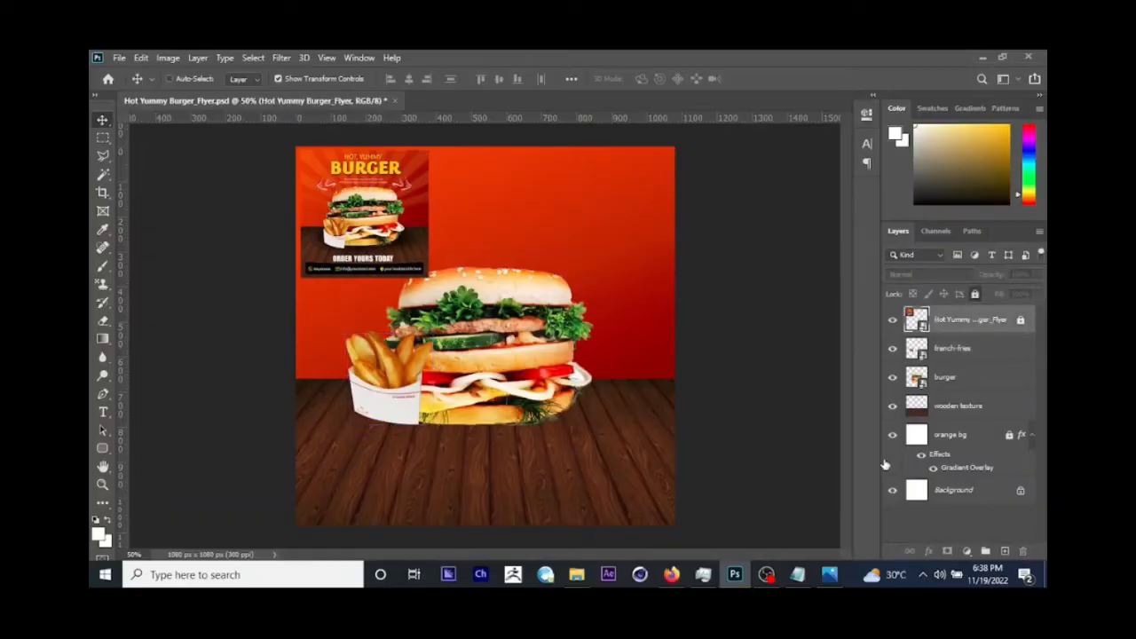
pyautogui.click(1005, 551)
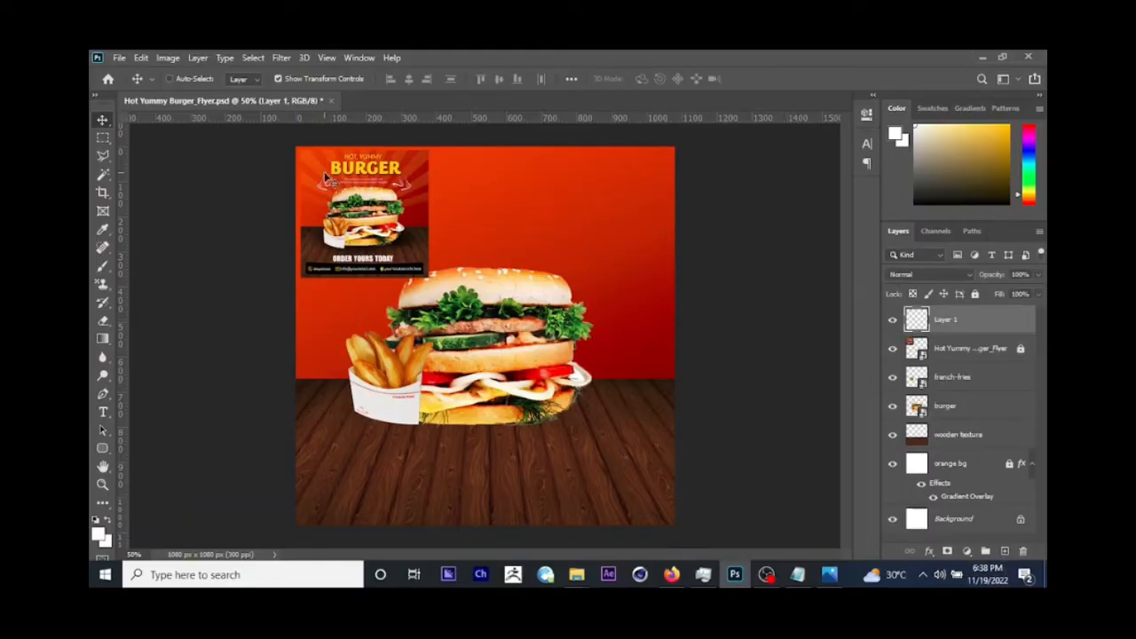
pyautogui.click(103, 413)
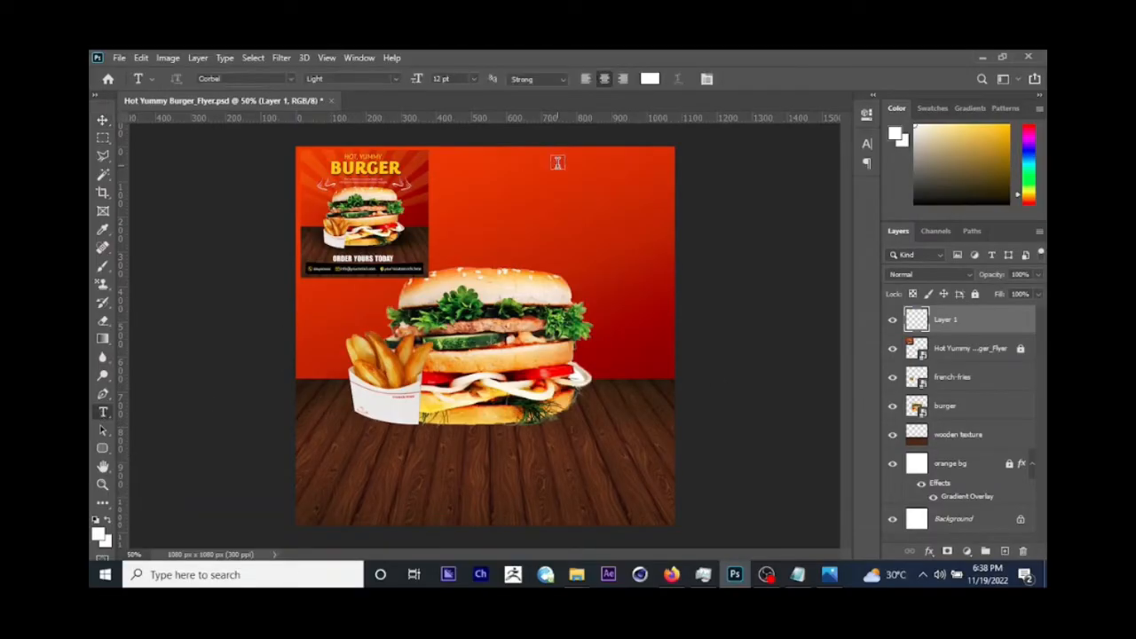
pyautogui.click(466, 195)
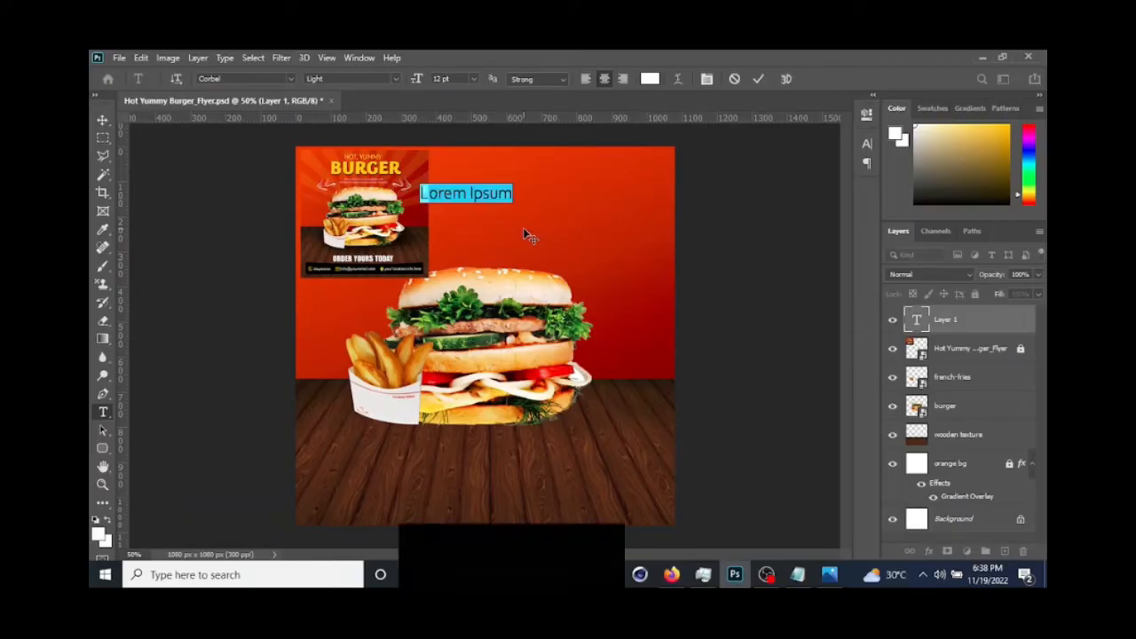
# Step: Copy HOT, YUMMY from the info notes in Notepad and paste it over the placeholder text in Photoshop
pyautogui.click(797, 574)
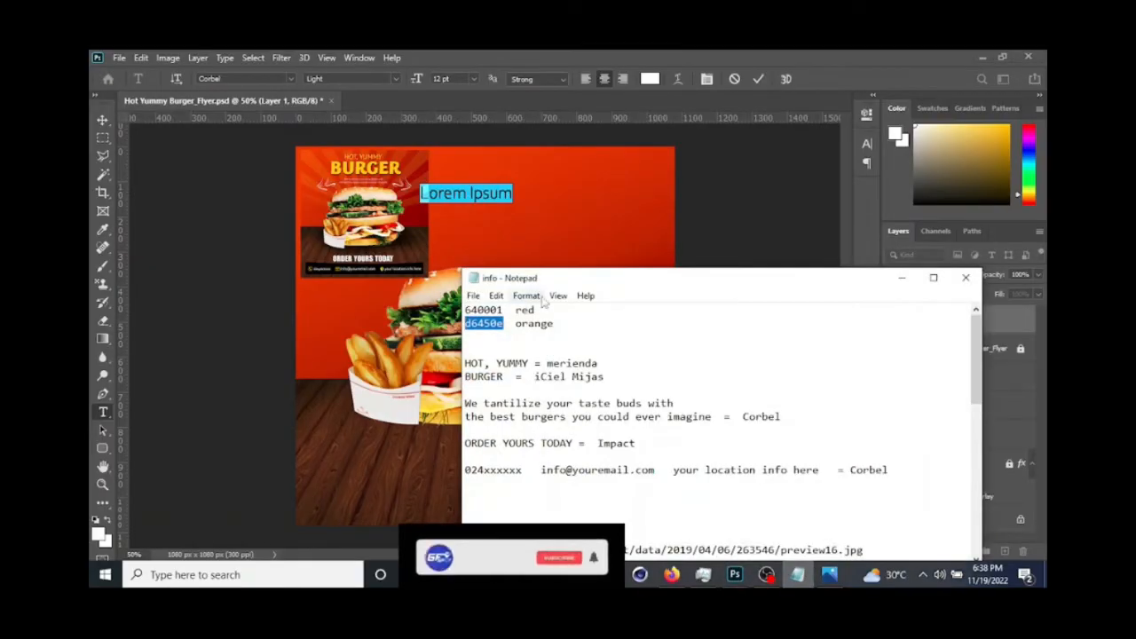
pyautogui.moveTo(537, 282); pyautogui.dragTo(660, 253)
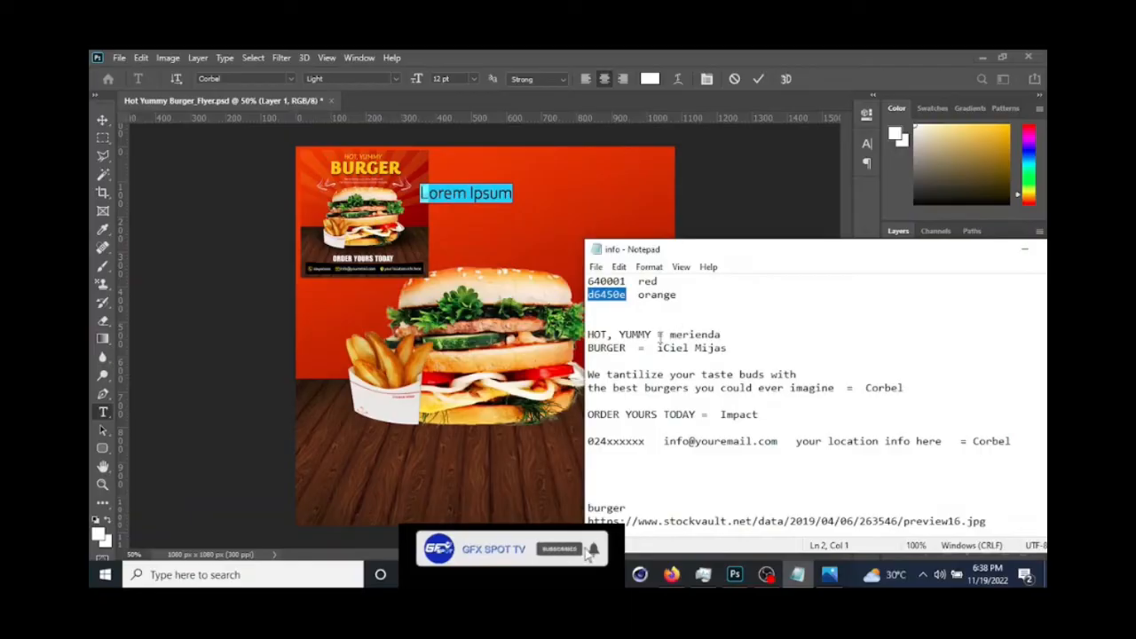
pyautogui.doubleClick(634, 334)
pyautogui.hotkey('shift', 'Home')
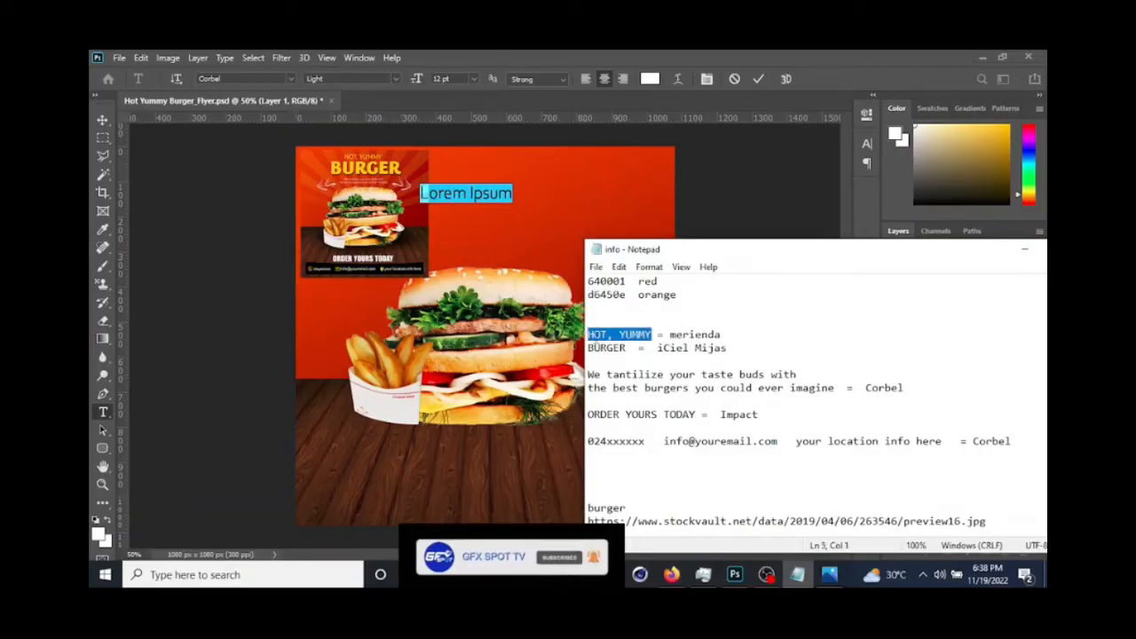
pyautogui.rightClick(620, 338)
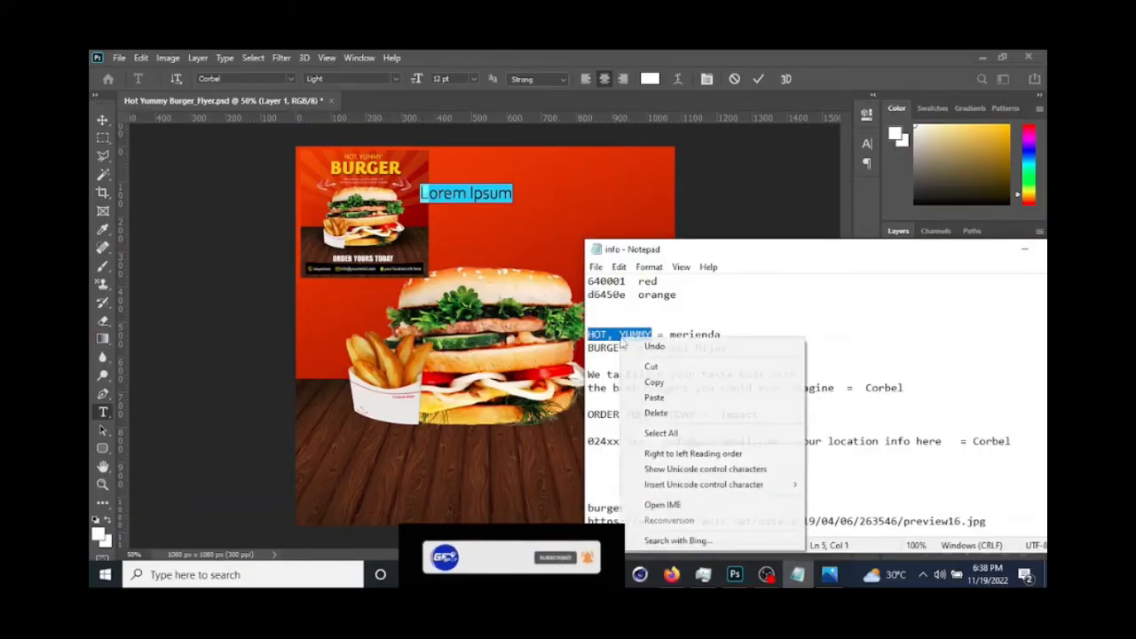
pyautogui.click(662, 384)
pyautogui.click(137, 386)
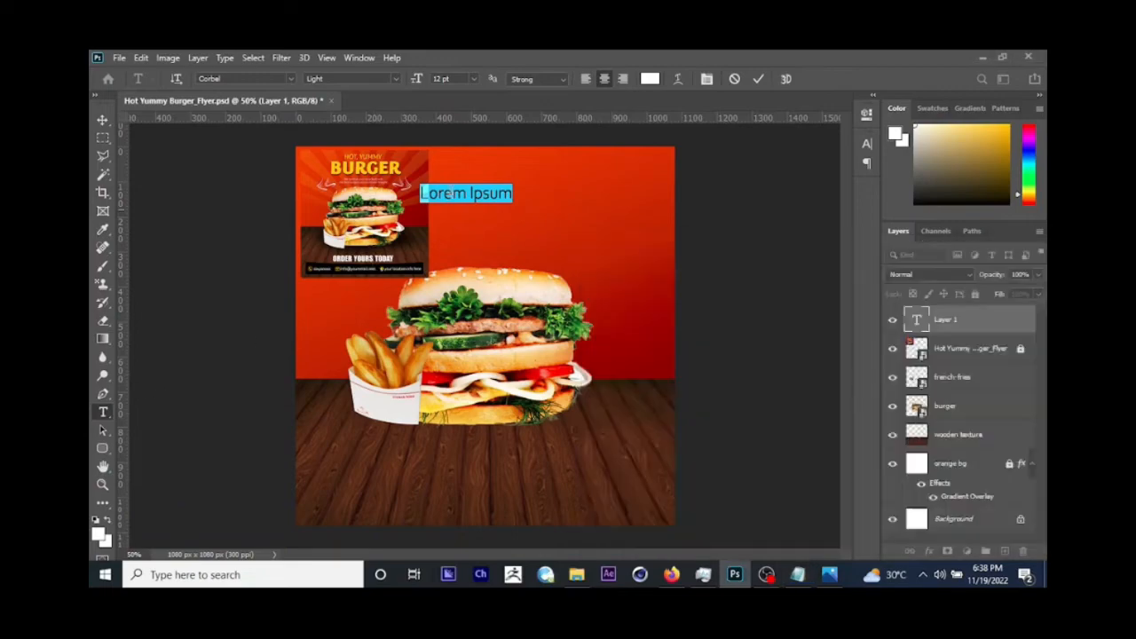
pyautogui.tripleClick(464, 187)
pyautogui.hotkey('ctrl', 'v')
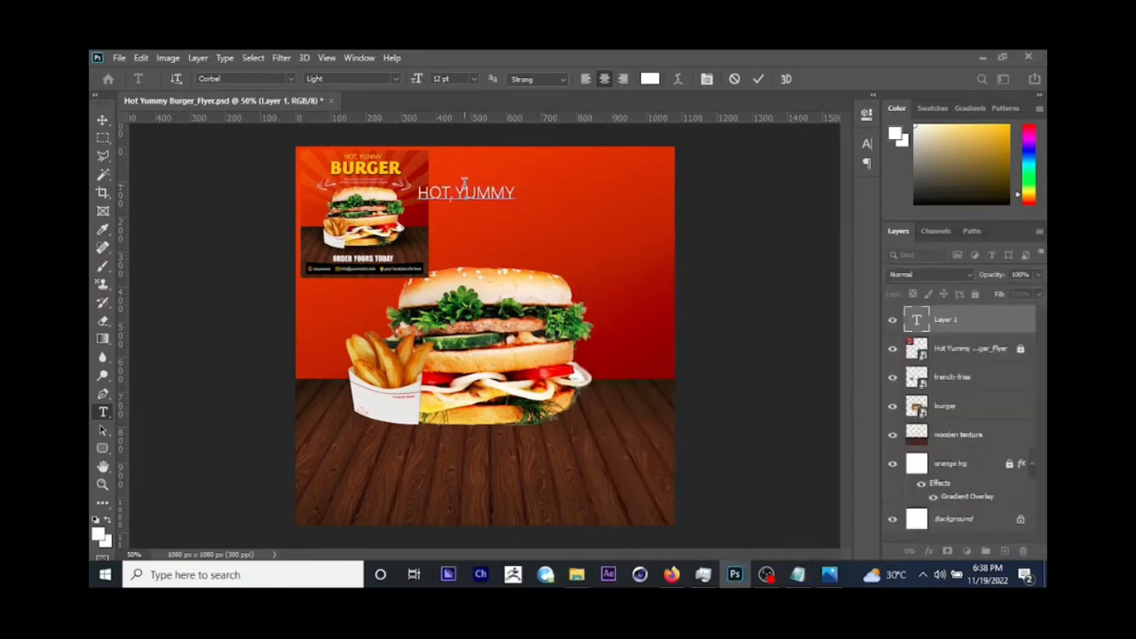
pyautogui.click(103, 120)
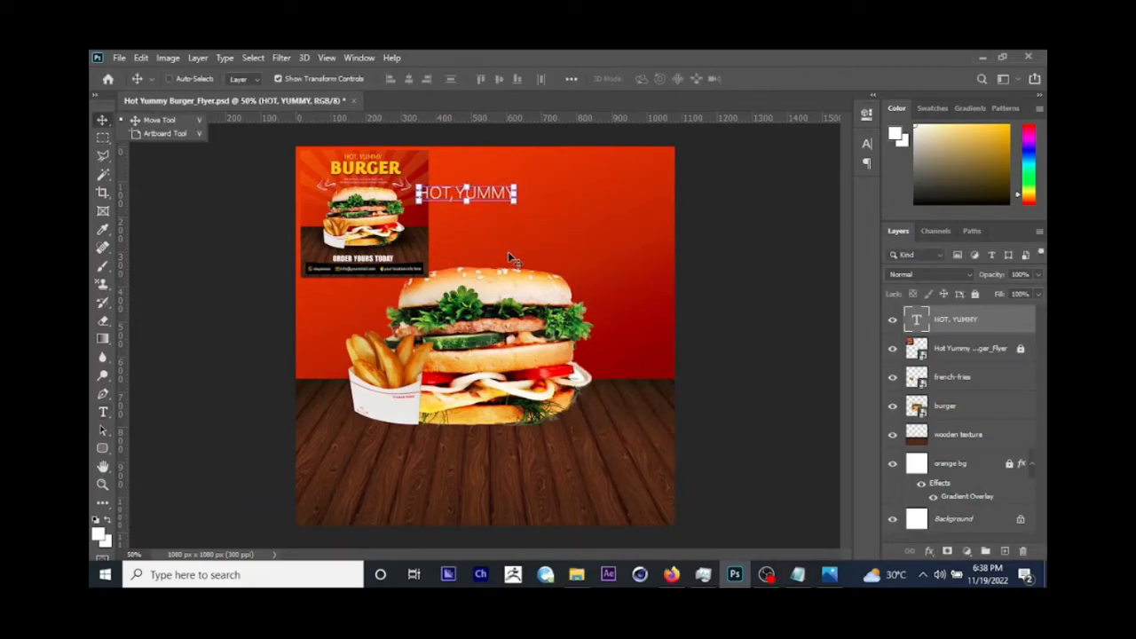
# Step: Duplicate the HOT, YUMMY text layer and move the copy just below the original
pyautogui.press('ctrl')
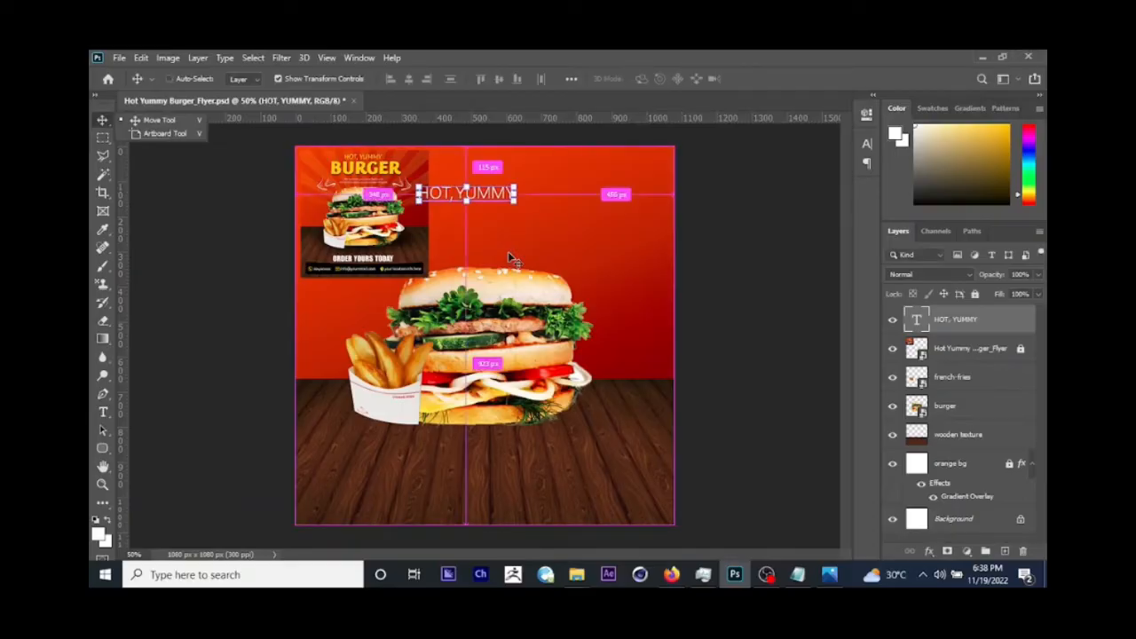
pyautogui.press('ctrl')
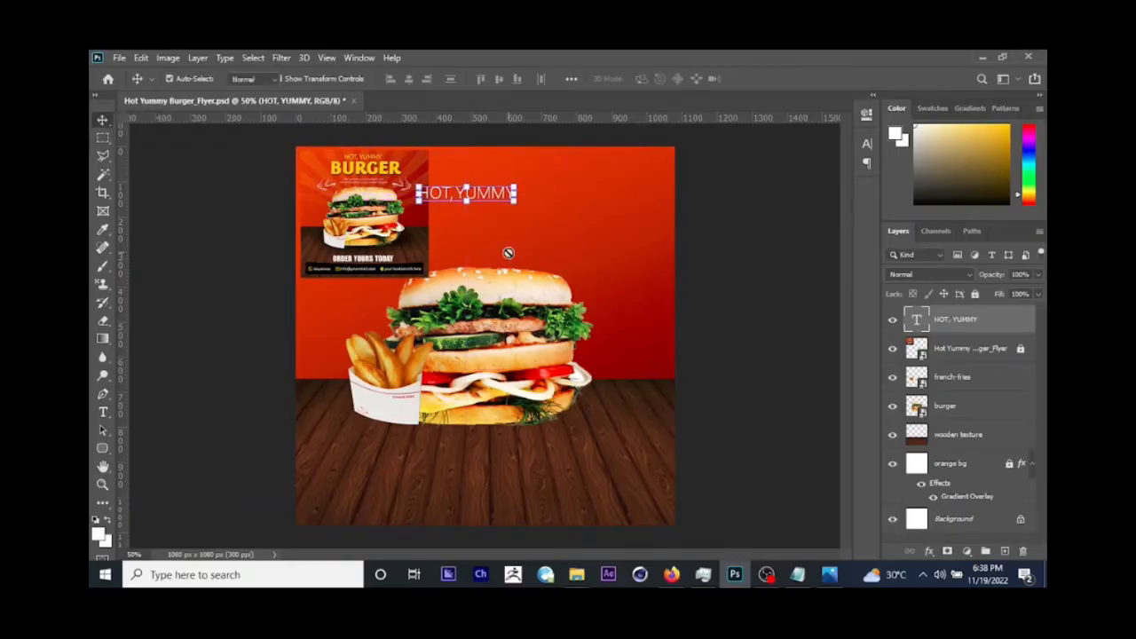
pyautogui.press('j')
pyautogui.click(103, 120)
pyautogui.hotkey('ctrl', 'j')
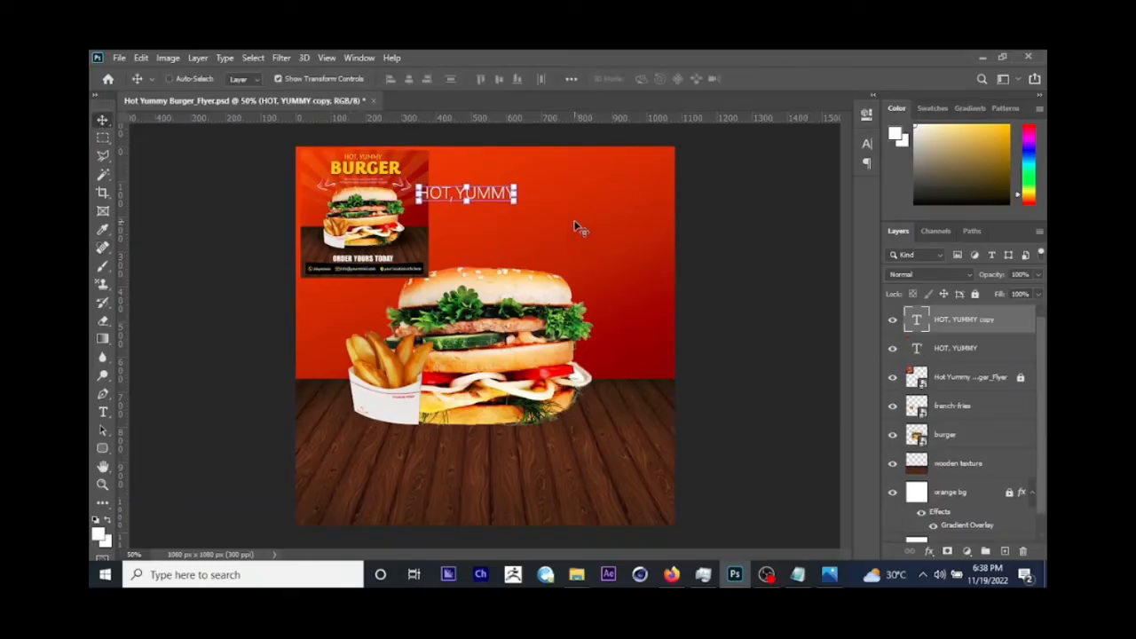
pyautogui.moveTo(570, 209); pyautogui.dragTo(585, 243)
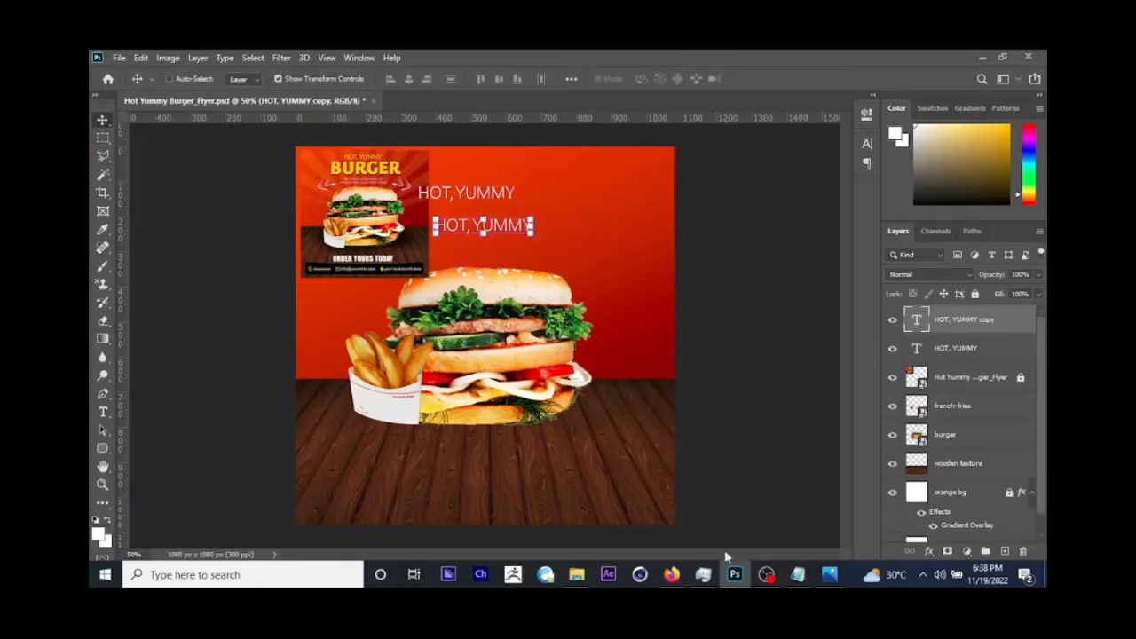
# Step: Copy BURGER from the info notes in Notepad and replace the duplicated text line's wording with it
pyautogui.click(797, 574)
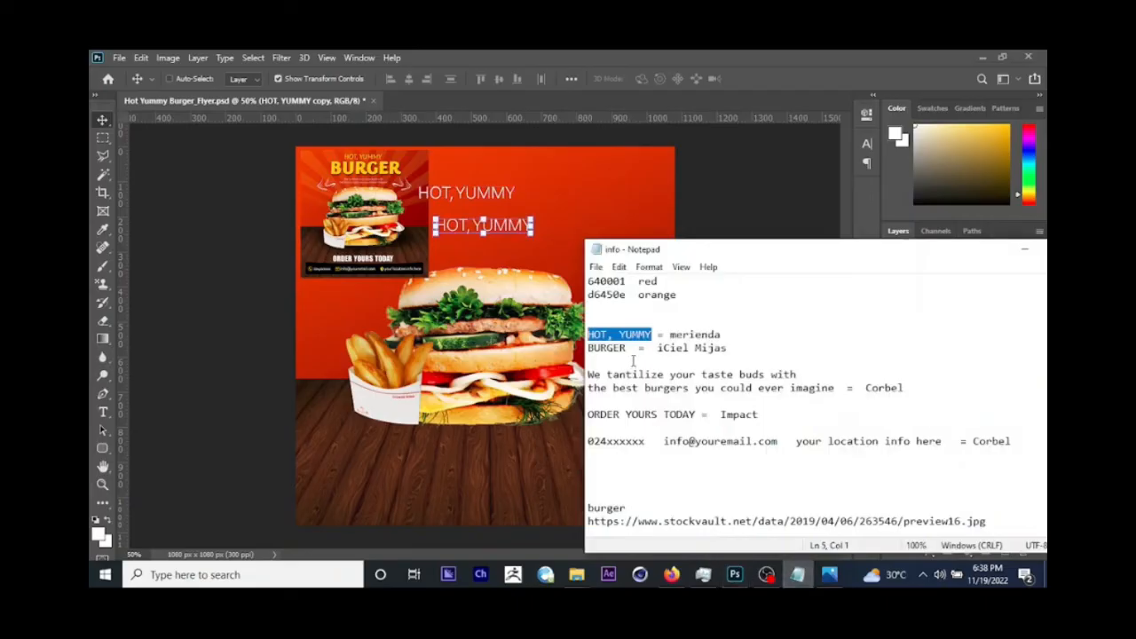
pyautogui.moveTo(633, 348); pyautogui.dragTo(582, 355)
pyautogui.click(619, 352)
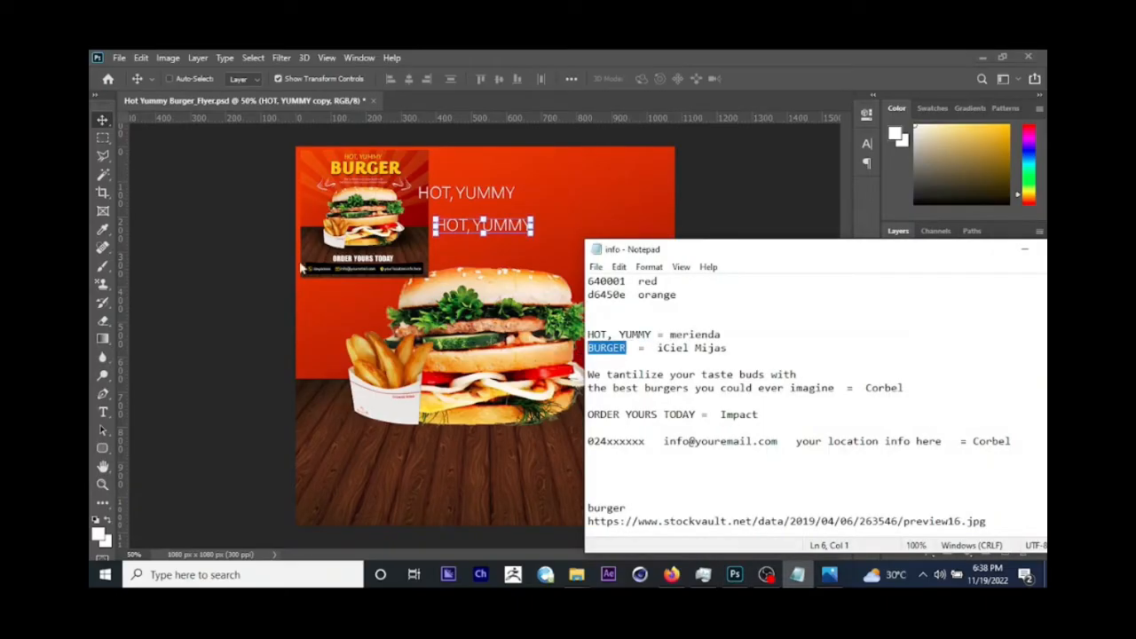
pyautogui.click(256, 274)
pyautogui.click(103, 411)
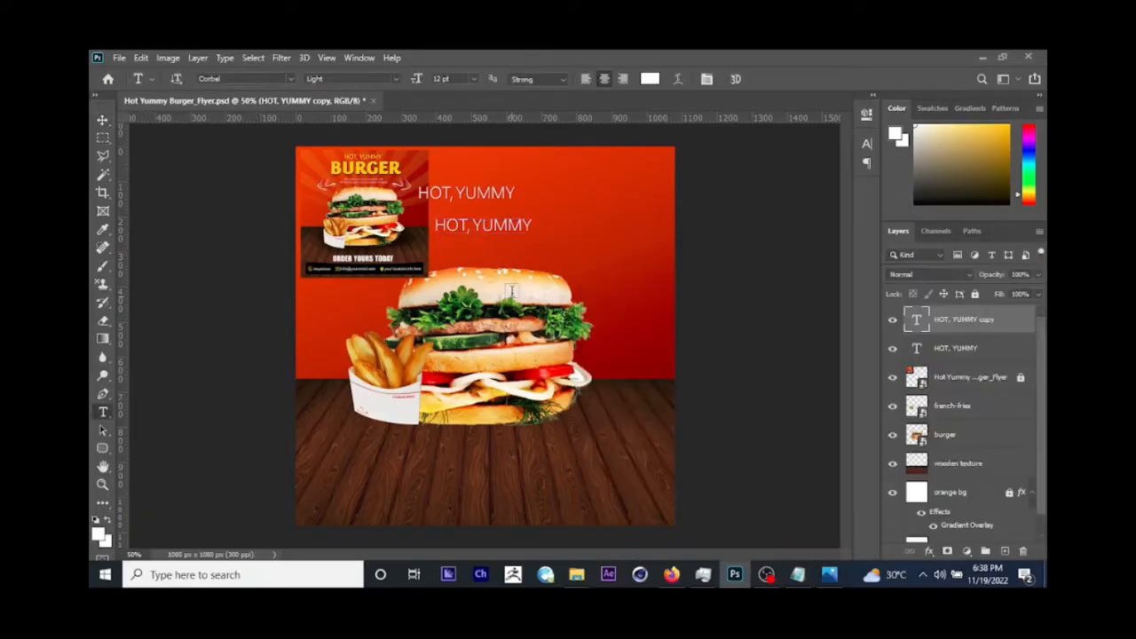
pyautogui.click(477, 229)
pyautogui.hotkey('ctrl', 'a')
pyautogui.hotkey('ctrl', 'v')
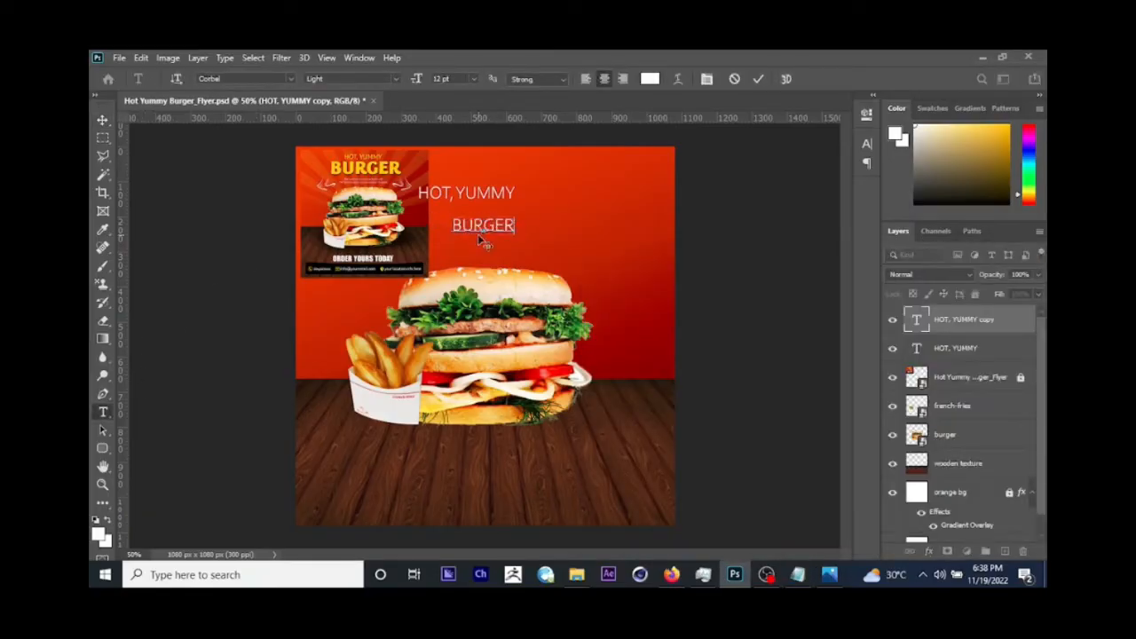
# Step: Finish the BURGER text, duplicate its layer and place the copy just below the original
pyautogui.click(102, 120)
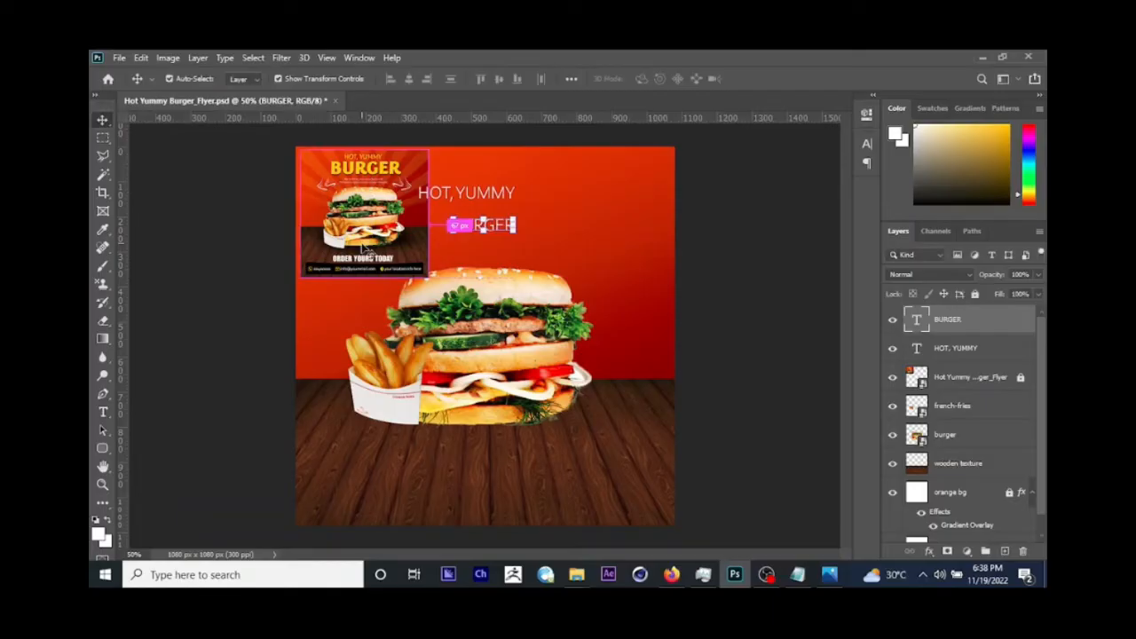
pyautogui.hotkey('ctrl', 'j')
pyautogui.moveTo(588, 271); pyautogui.dragTo(581, 295)
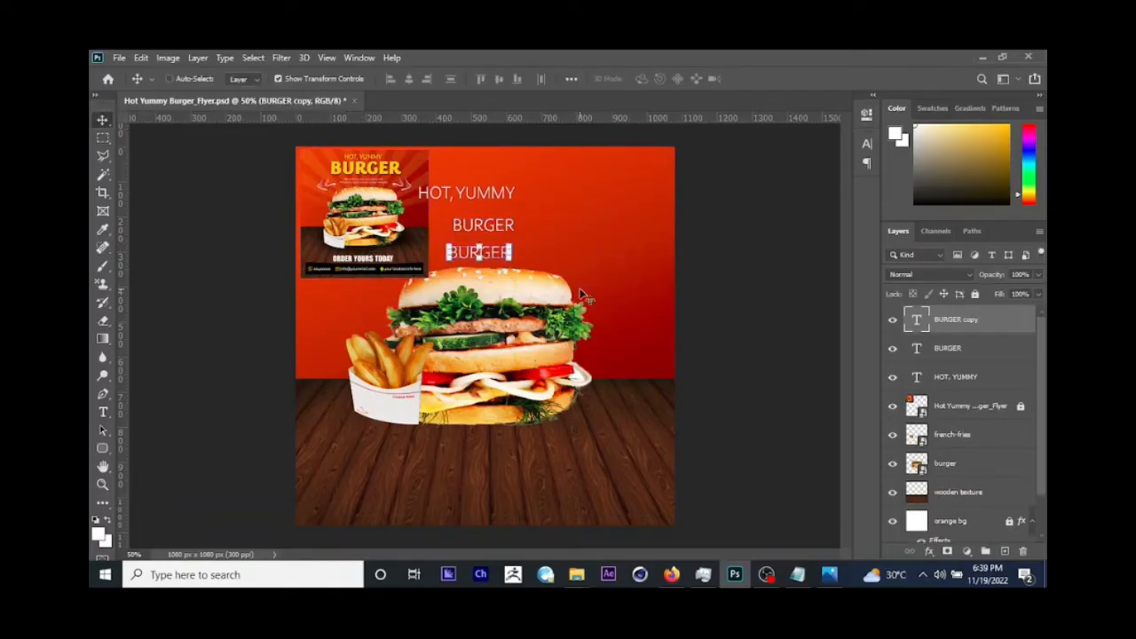
# Step: Copy the two-line "We tantilize your taste buds" tagline from the info notes in Notepad and replace the duplicated BURGER wording in Photoshop with it
pyautogui.click(797, 574)
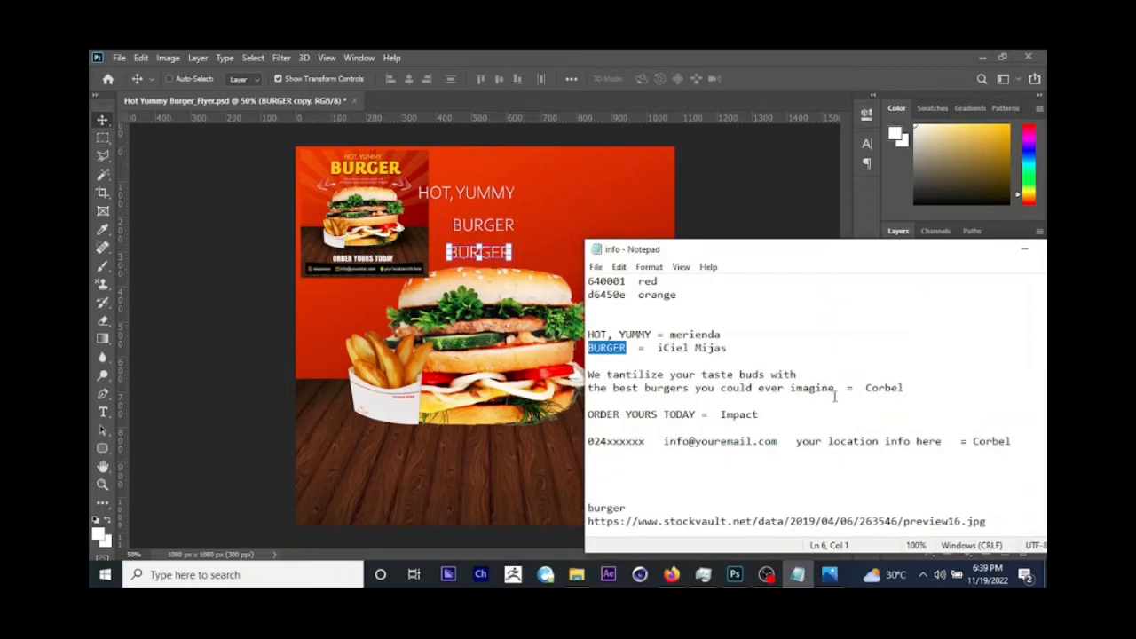
pyautogui.moveTo(835, 392); pyautogui.dragTo(581, 377)
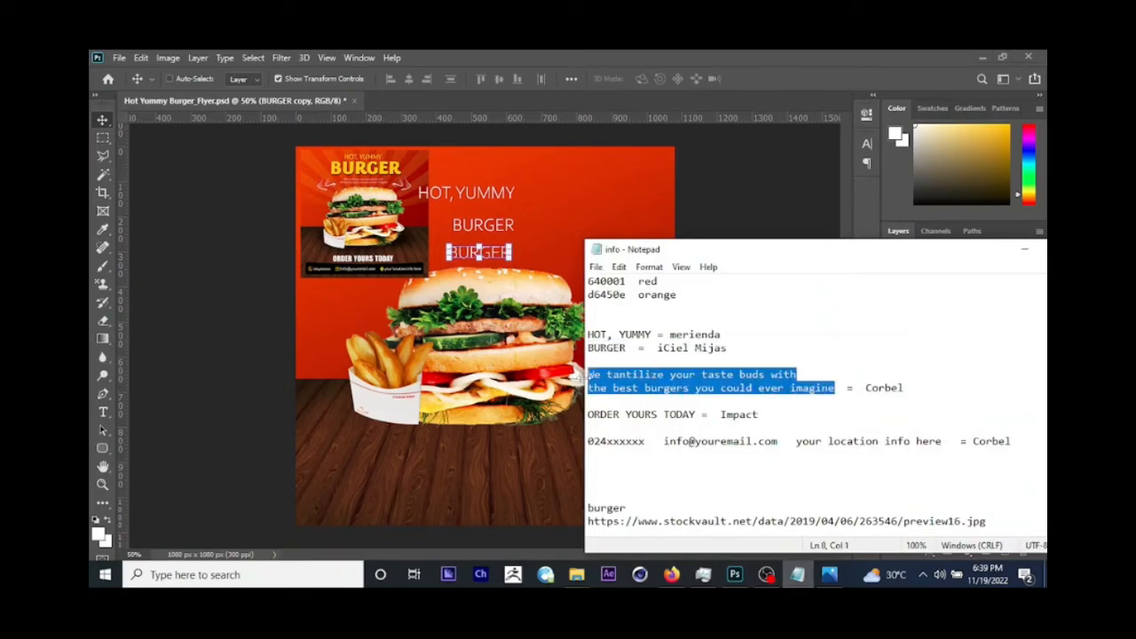
pyautogui.click(577, 378)
pyautogui.click(103, 412)
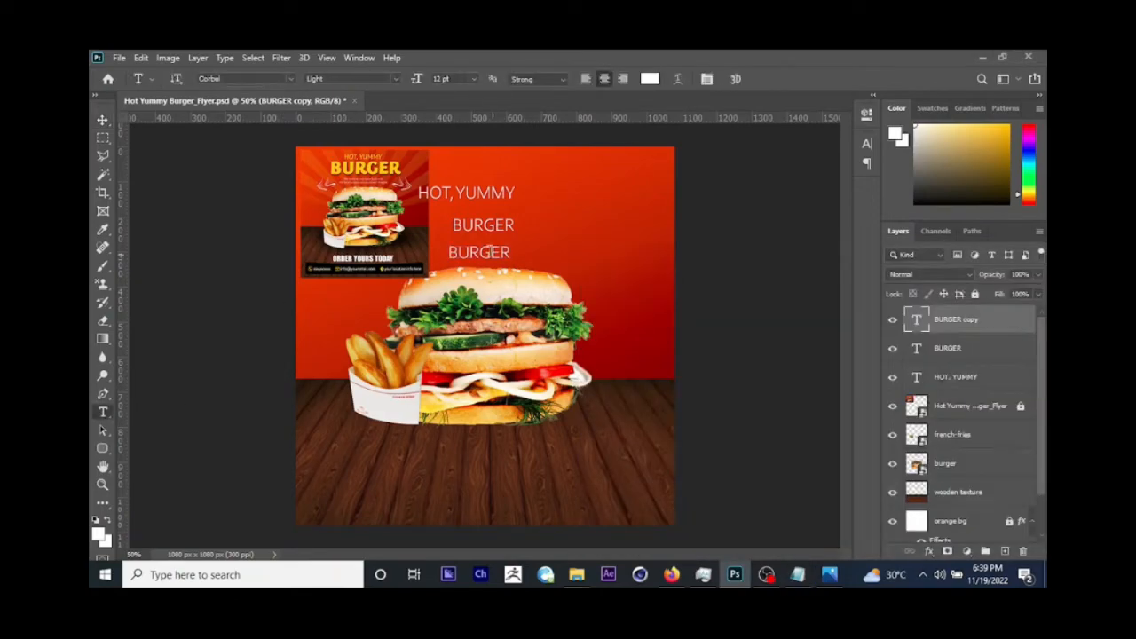
pyautogui.doubleClick(482, 253)
pyautogui.hotkey('ctrl', 'v')
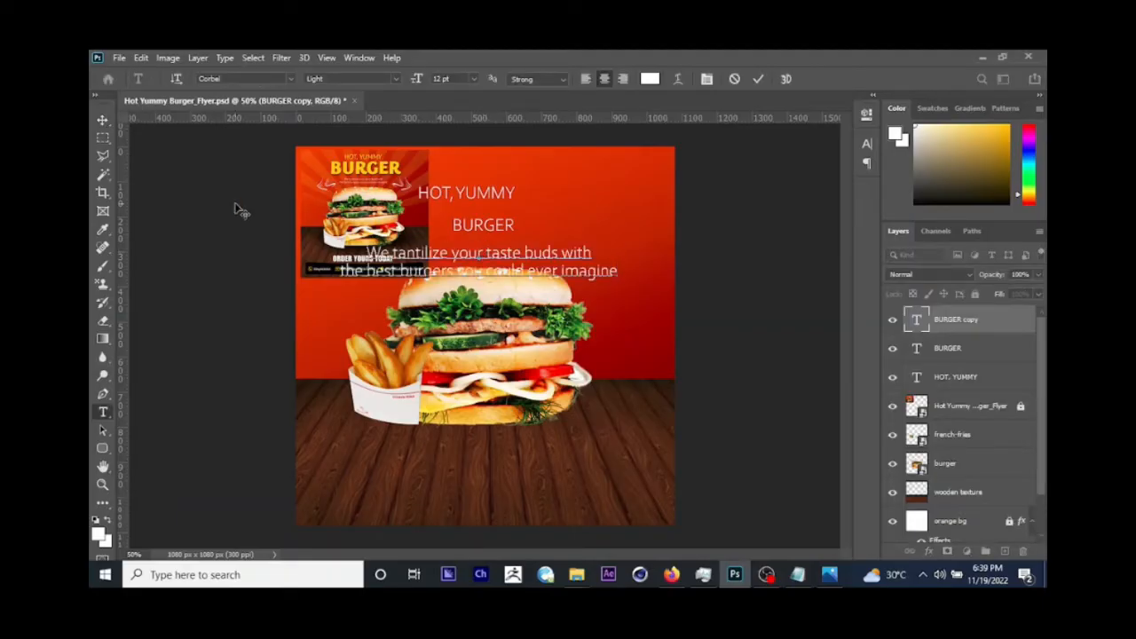
pyautogui.click(103, 121)
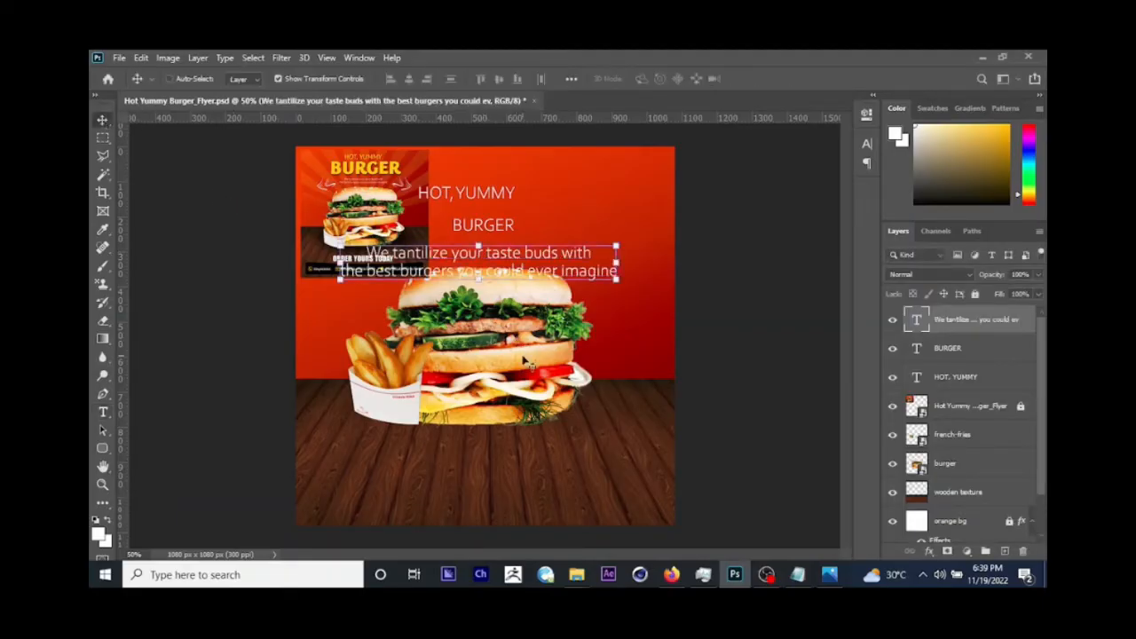
# Step: Duplicate the tagline onto the wooden floor and replace the copy's wording with ORDER YOURS TODAY from the info notes in Notepad
pyautogui.hotkey('ctrl', 'j')
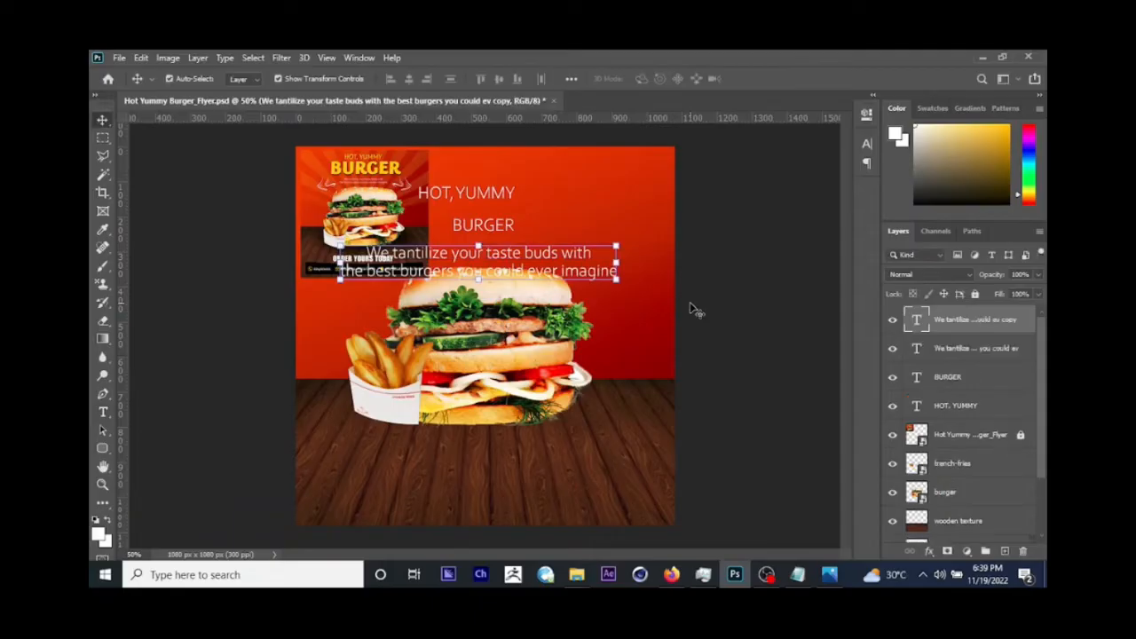
pyautogui.moveTo(569, 202); pyautogui.dragTo(568, 371)
pyautogui.click(803, 576)
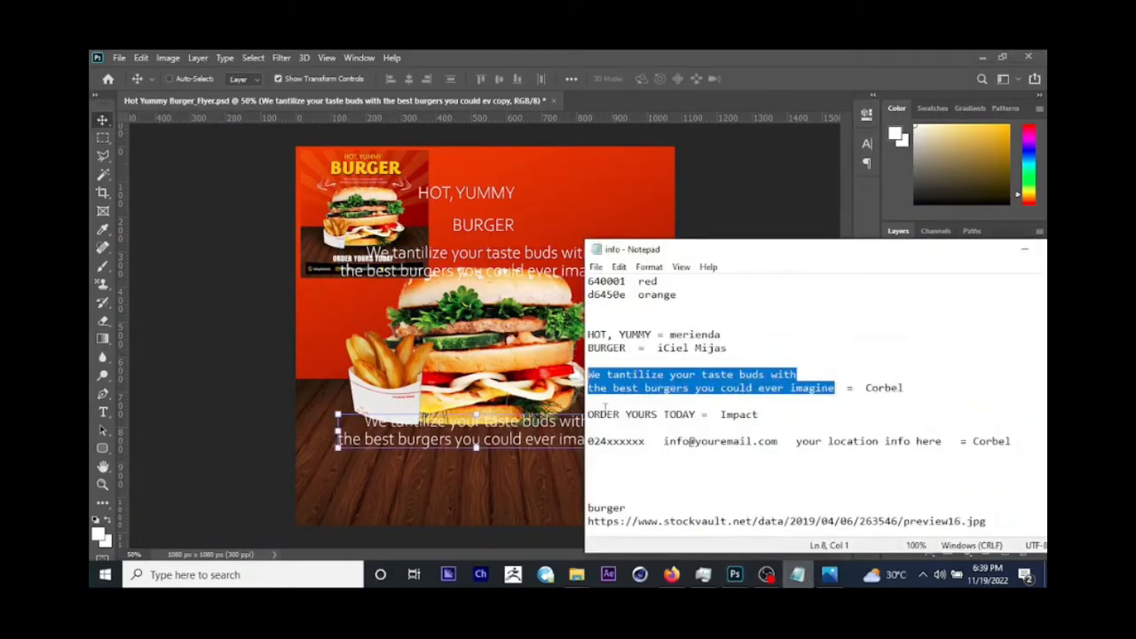
pyautogui.moveTo(696, 415); pyautogui.dragTo(587, 414)
pyautogui.hotkey('ctrl', 'c')
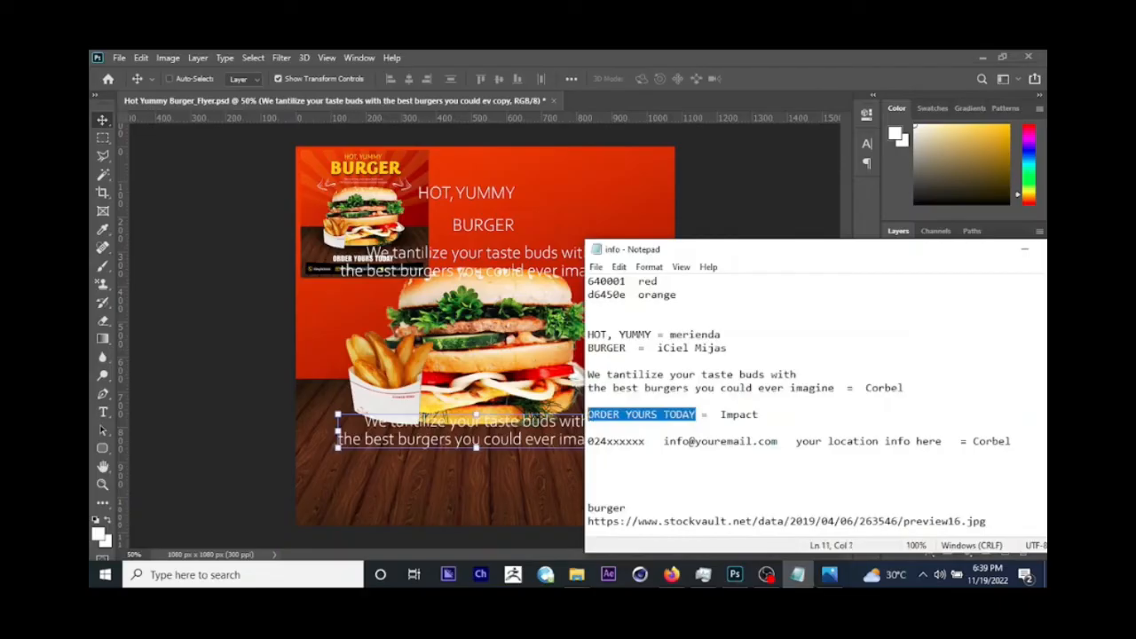
pyautogui.click(575, 425)
pyautogui.click(103, 412)
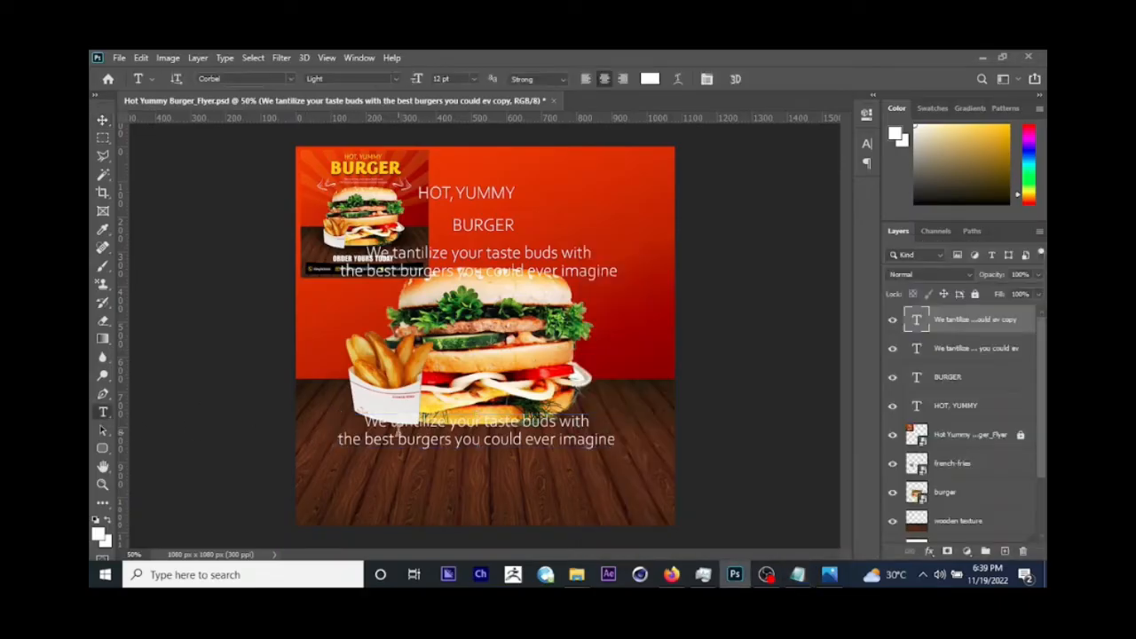
pyautogui.click(390, 423)
pyautogui.hotkey('ctrl', 'a')
pyautogui.hotkey('ctrl', 'v')
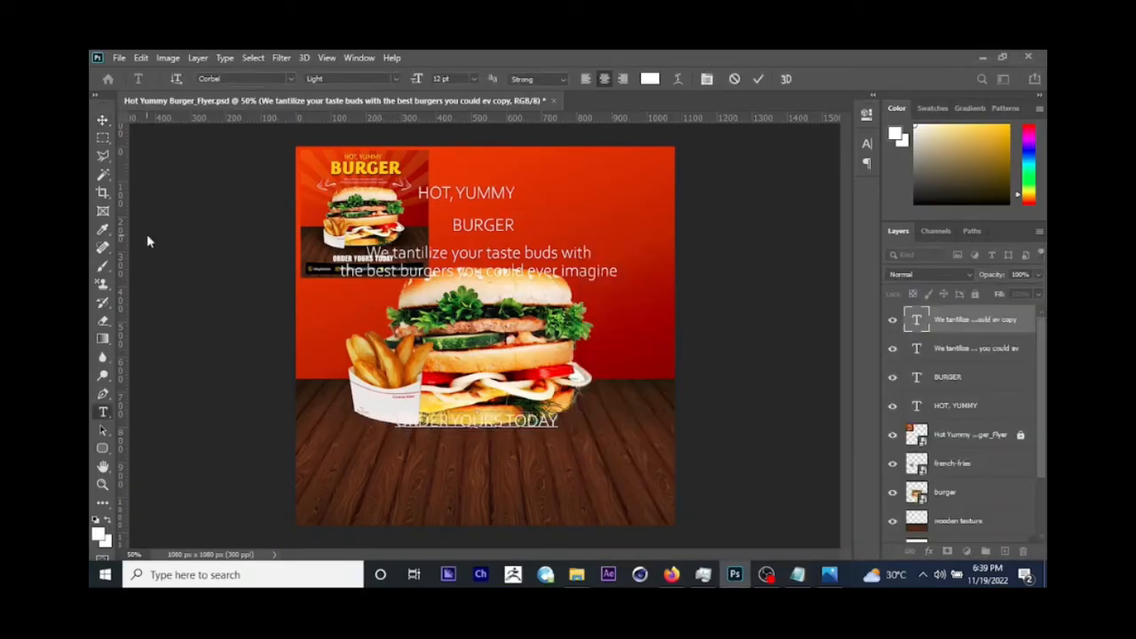
# Step: Move the ORDER YOURS TODAY line just below the burger and place a duplicate of it underneath
pyautogui.click(105, 125)
pyautogui.moveTo(532, 379); pyautogui.dragTo(517, 439)
pyautogui.hotkey('ctrl', 'j')
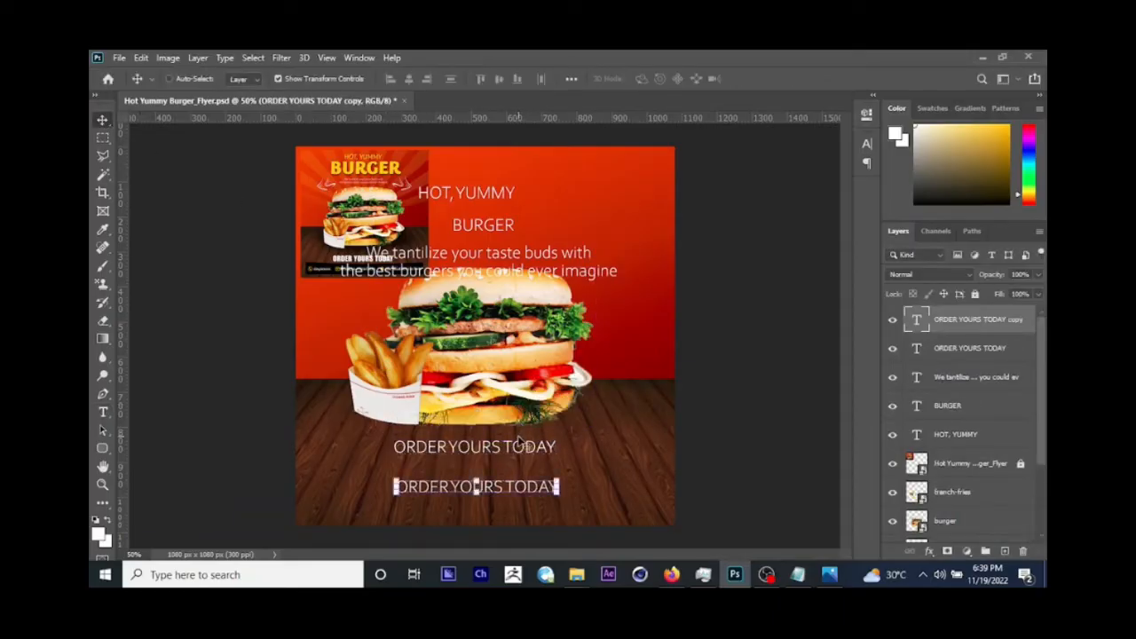
# Step: Copy the phone, e-mail and location line from the info notes in Notepad and replace the lower duplicate's wording in Photoshop with it
pyautogui.click(797, 574)
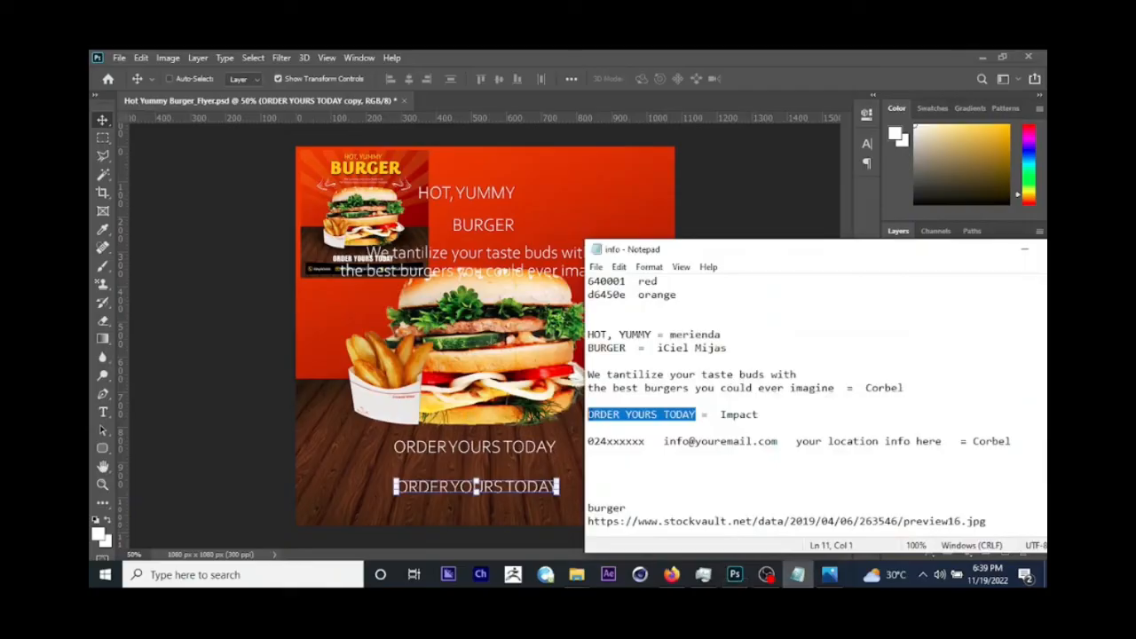
pyautogui.moveTo(944, 441); pyautogui.dragTo(587, 441)
pyautogui.hotkey('ctrl', 'c')
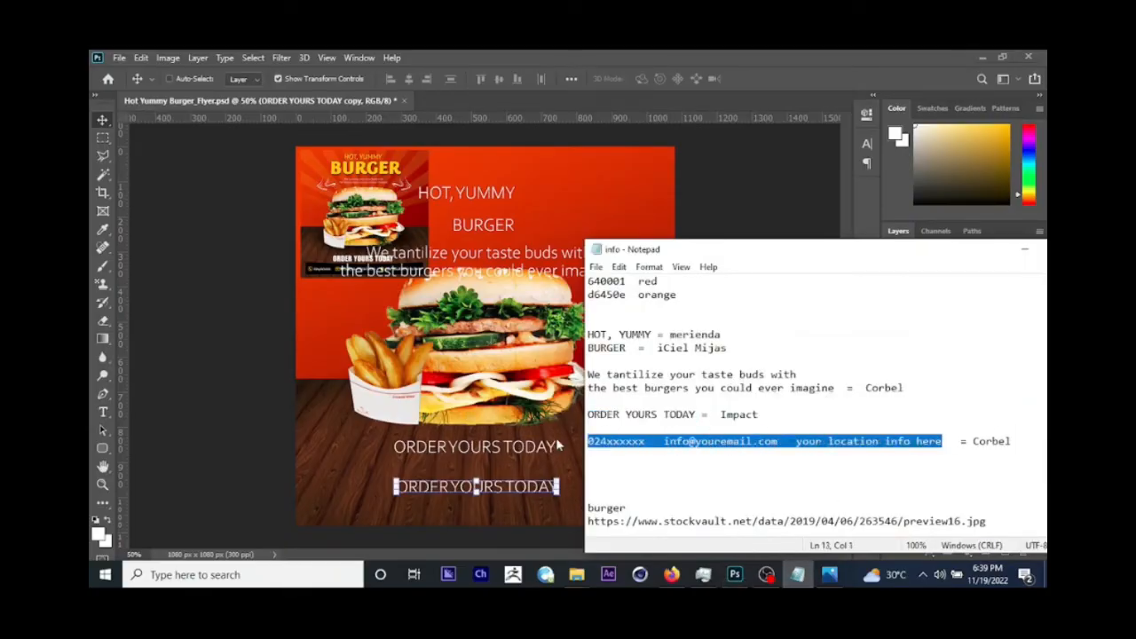
pyautogui.click(258, 436)
pyautogui.click(103, 412)
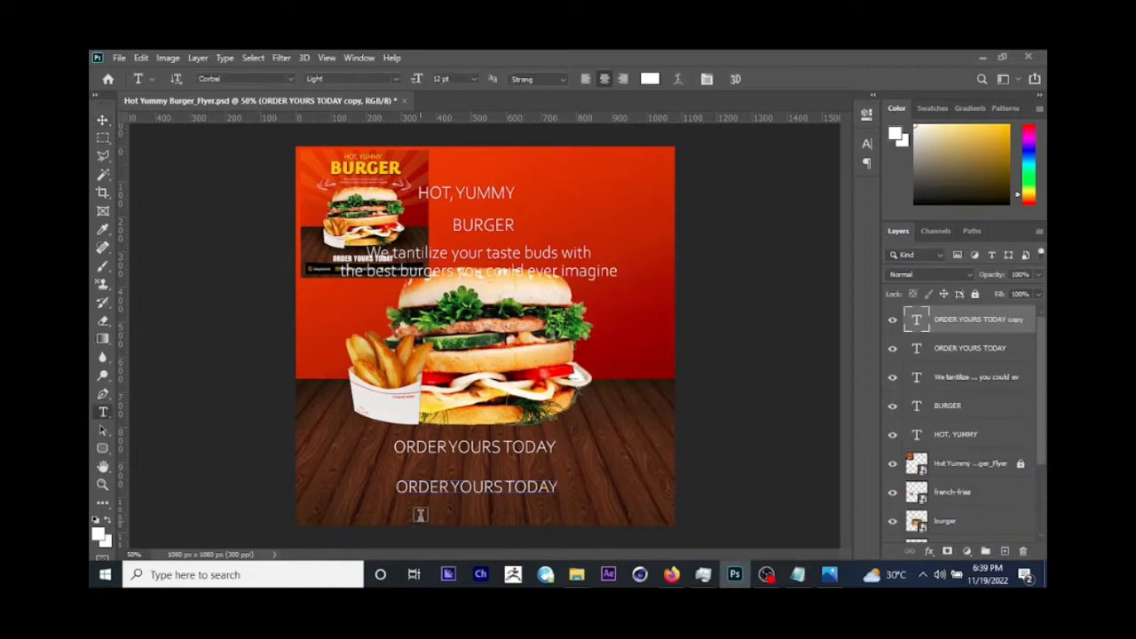
pyautogui.click(429, 490)
pyautogui.hotkey('ctrl', 'a')
pyautogui.hotkey('ctrl', 'v')
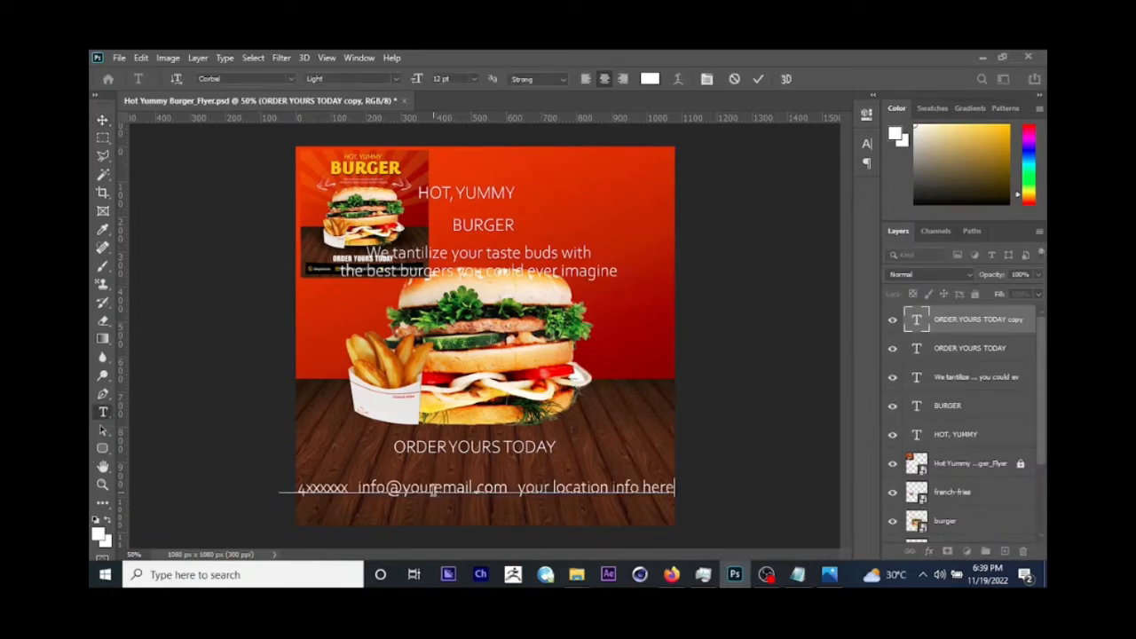
pyautogui.click(103, 120)
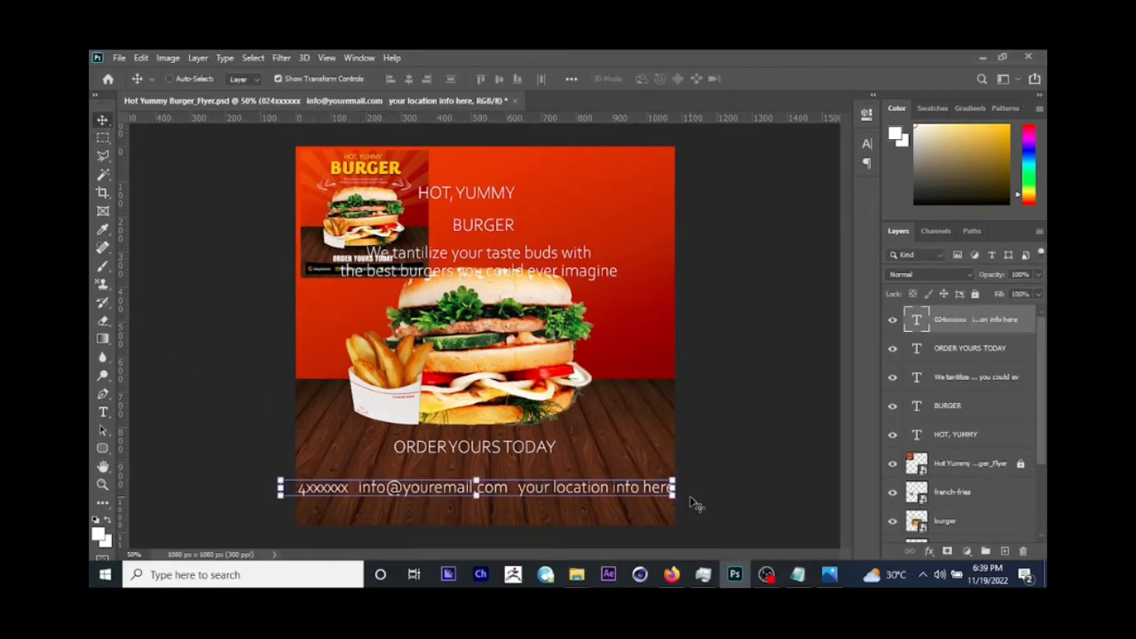
# Step: Narrow the contact details line to fit inside the flyer's width and shift it slightly up
pyautogui.moveTo(676, 478); pyautogui.dragTo(637, 485)
pyautogui.press('Return')
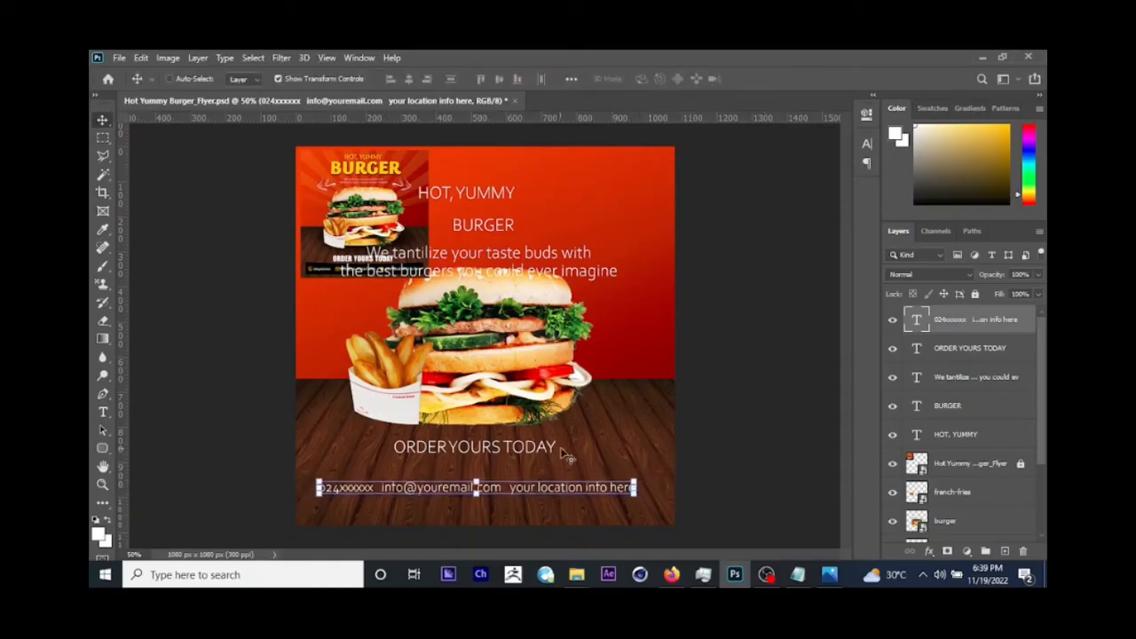
pyautogui.moveTo(567, 448); pyautogui.dragTo(573, 444)
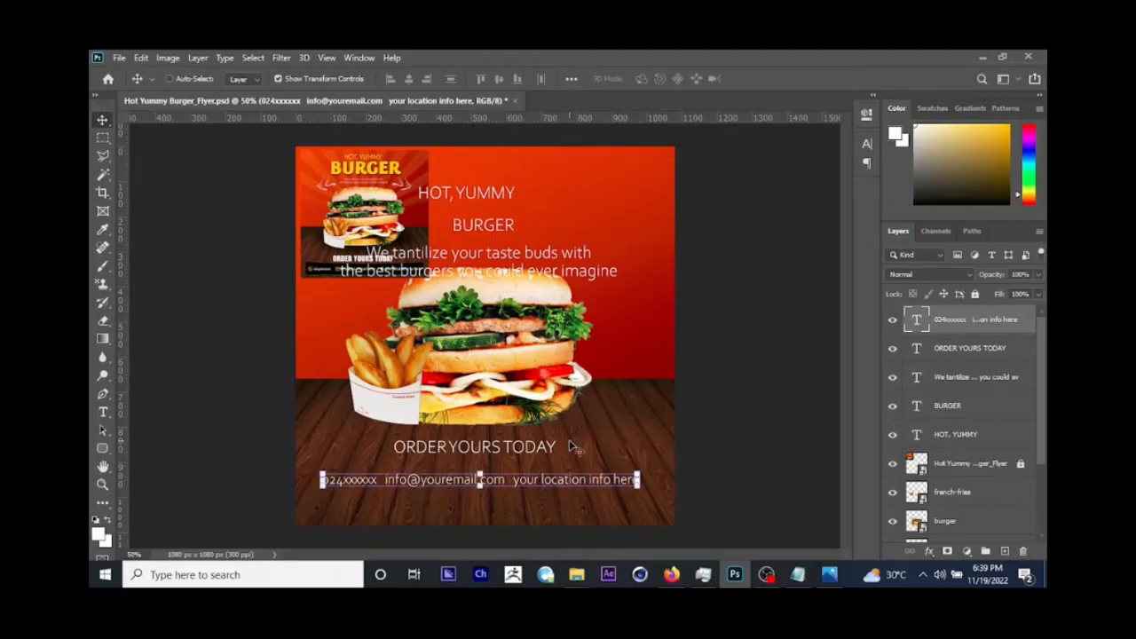
# Step: Select the reference flyer image's layer
pyautogui.rightClick(383, 220)
pyautogui.click(416, 228)
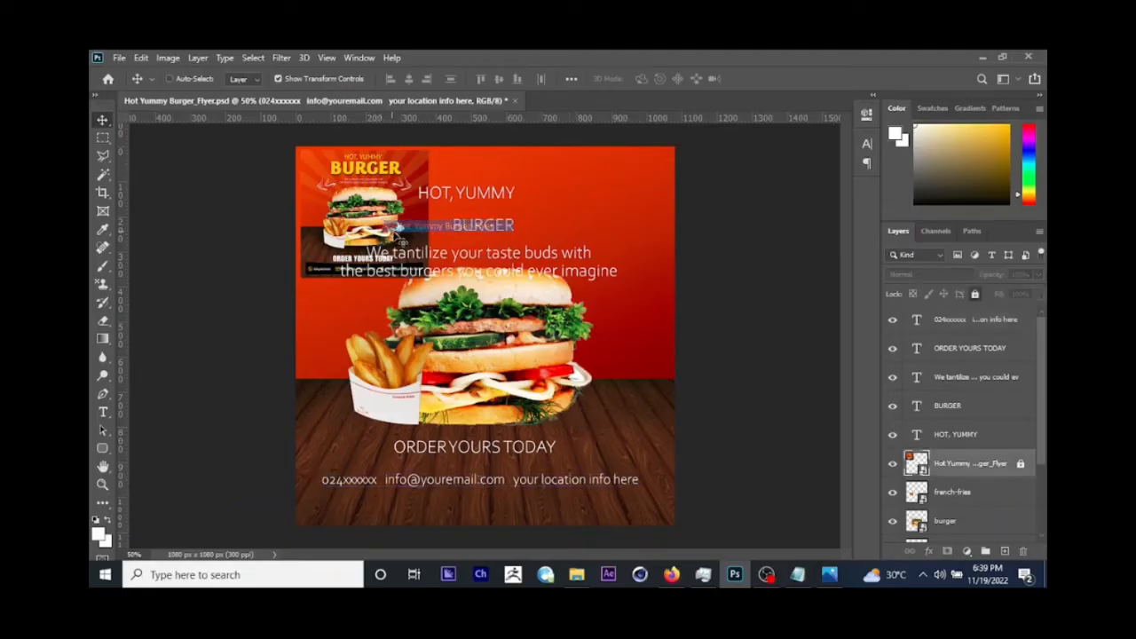
pyautogui.hotkey('alt', 'i')
pyautogui.press('g')
pyautogui.press('9')
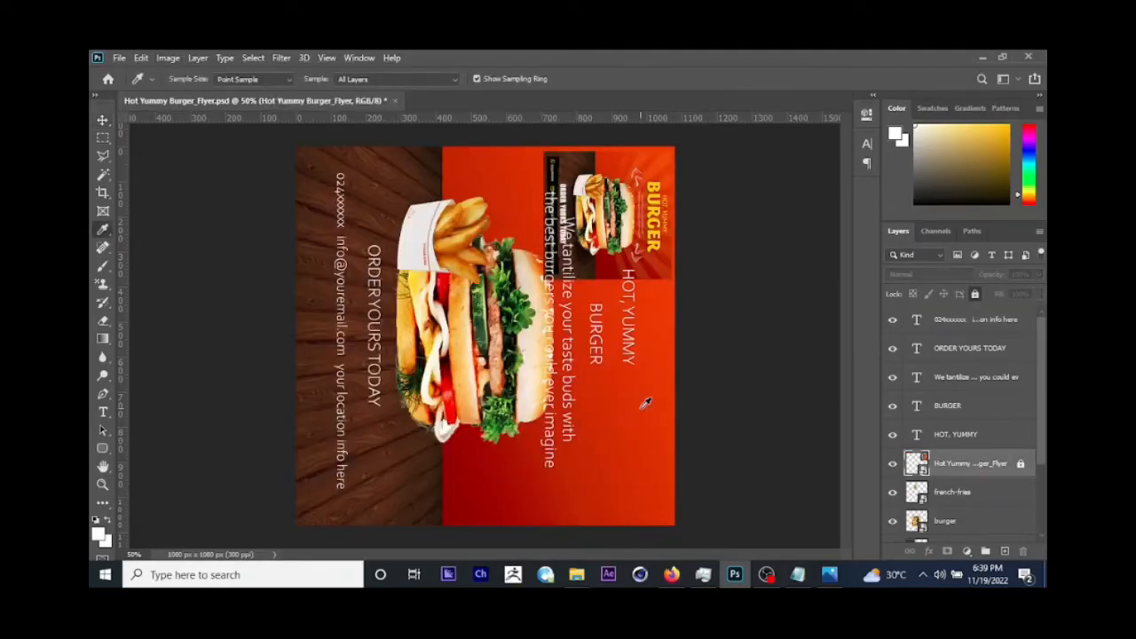
pyautogui.hotkey('ctrl', 'z')
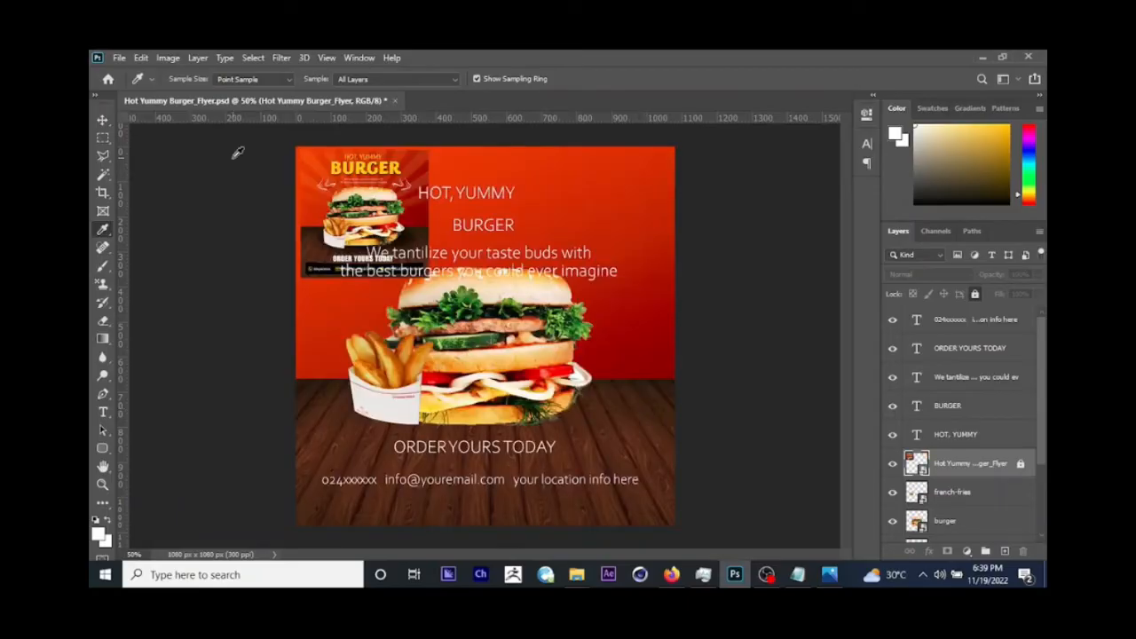
pyautogui.click(104, 121)
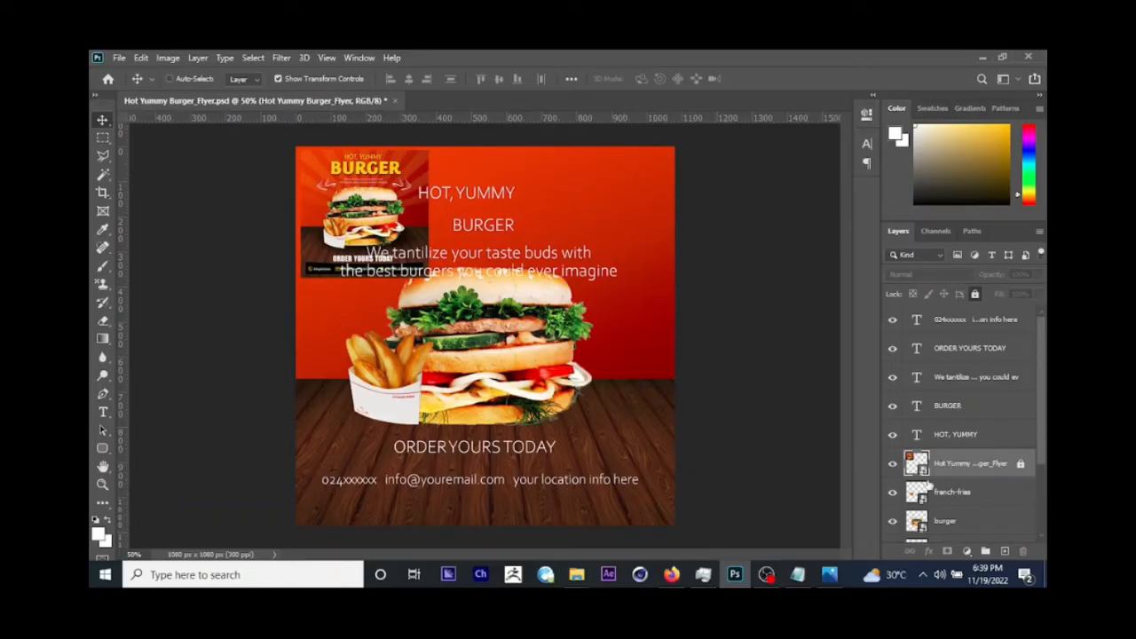
# Step: Unlock the reference flyer, shrink it to 17.87% in the canvas's upper-left corner, relock it and save the document
pyautogui.click(973, 295)
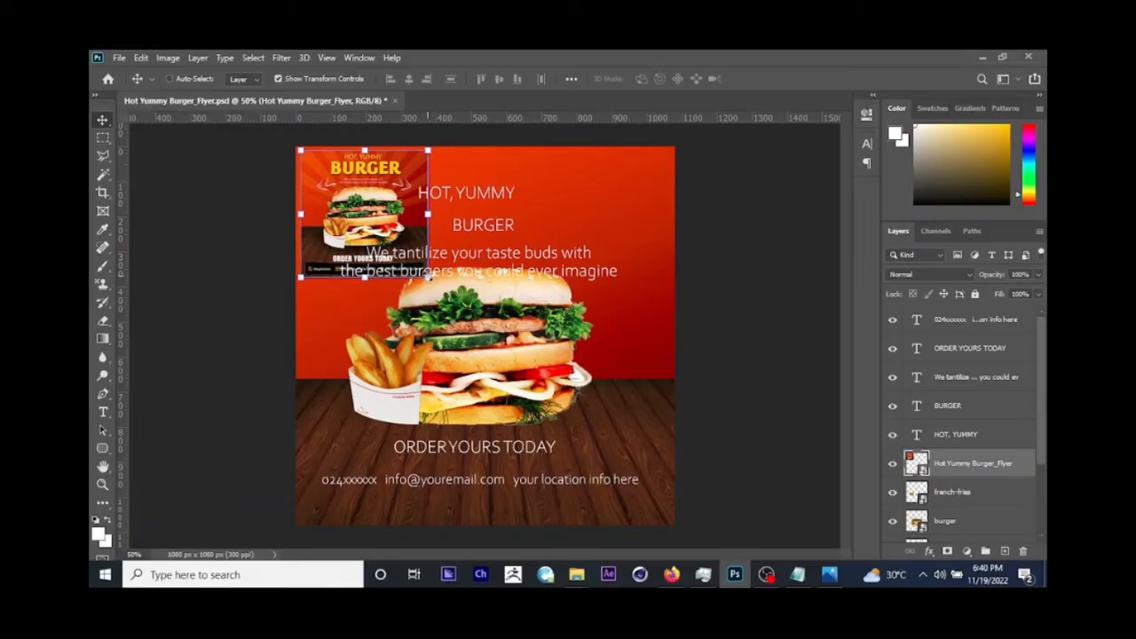
pyautogui.moveTo(428, 277); pyautogui.dragTo(342, 195)
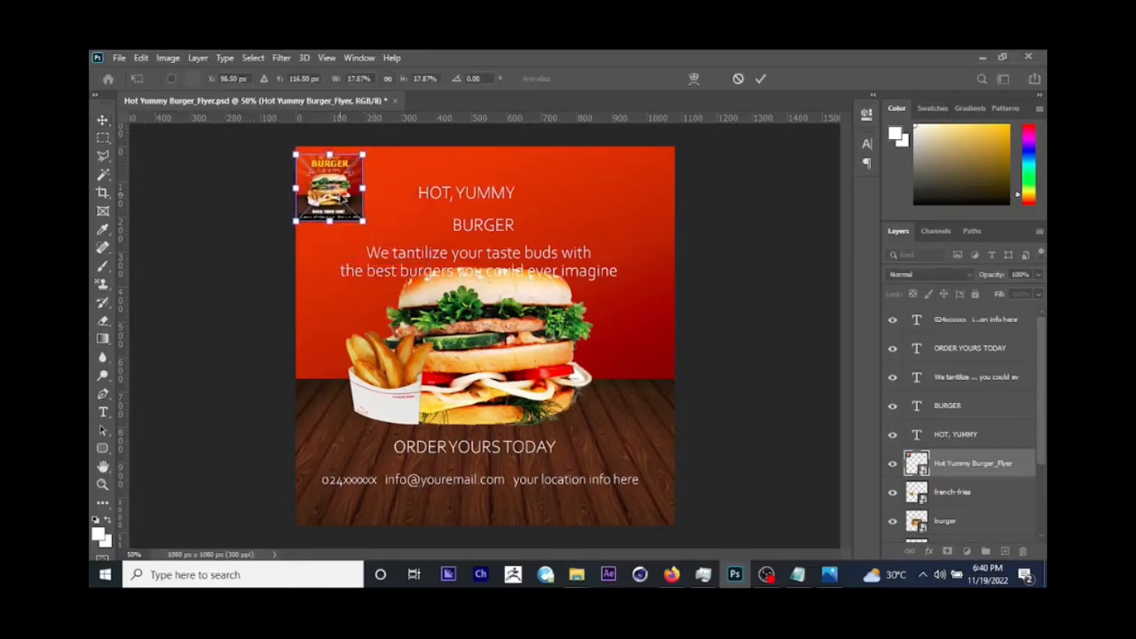
pyautogui.press('Return')
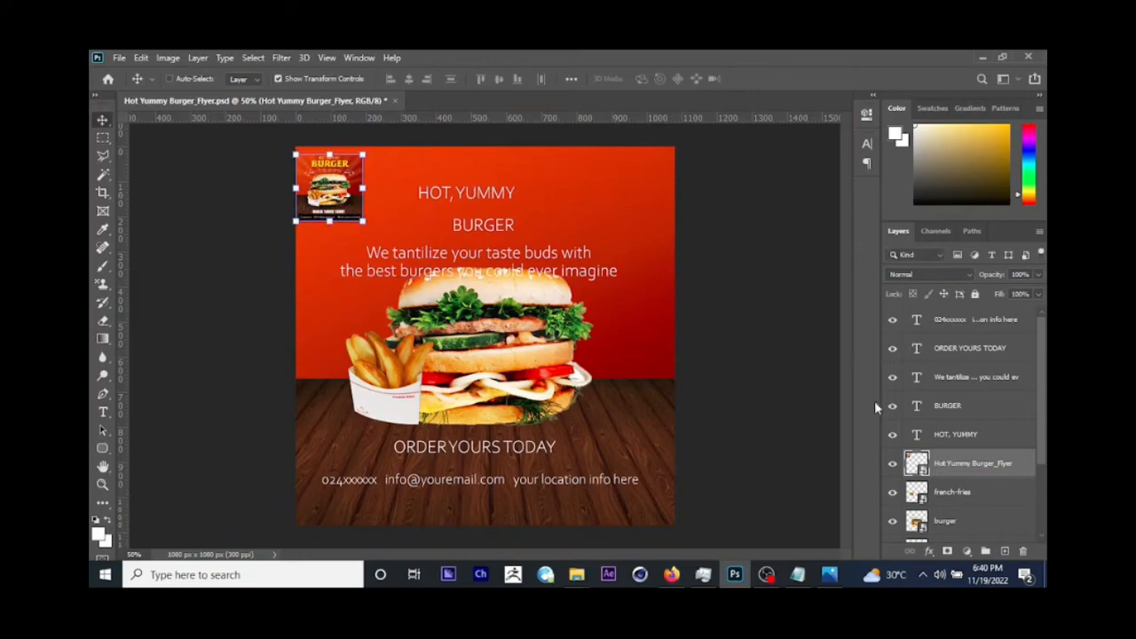
pyautogui.click(974, 295)
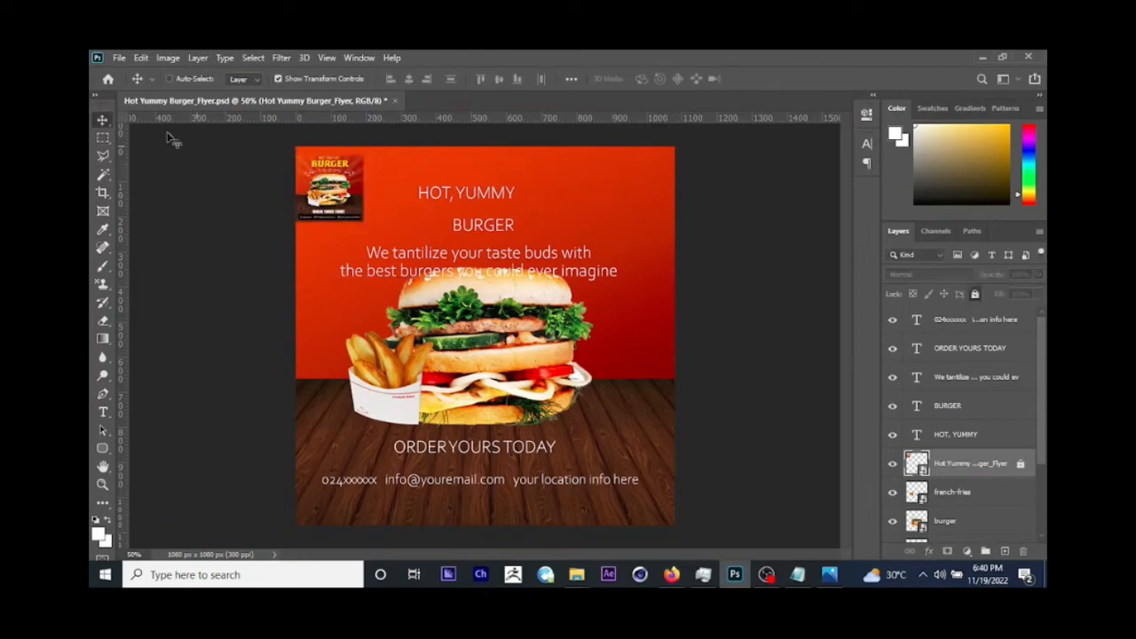
pyautogui.click(119, 58)
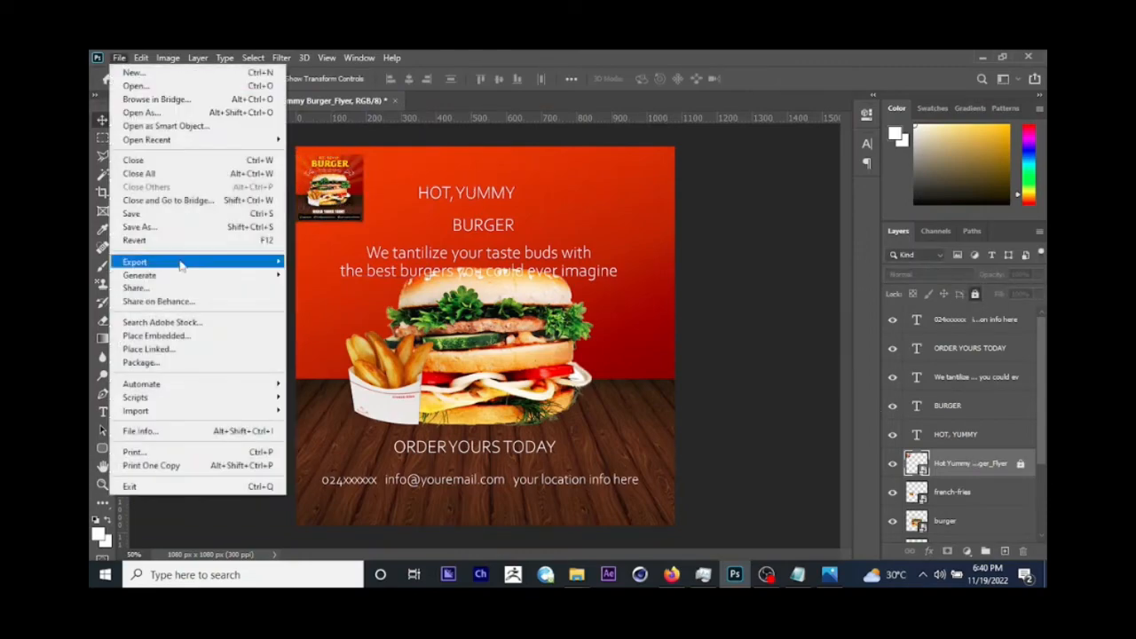
pyautogui.click(142, 215)
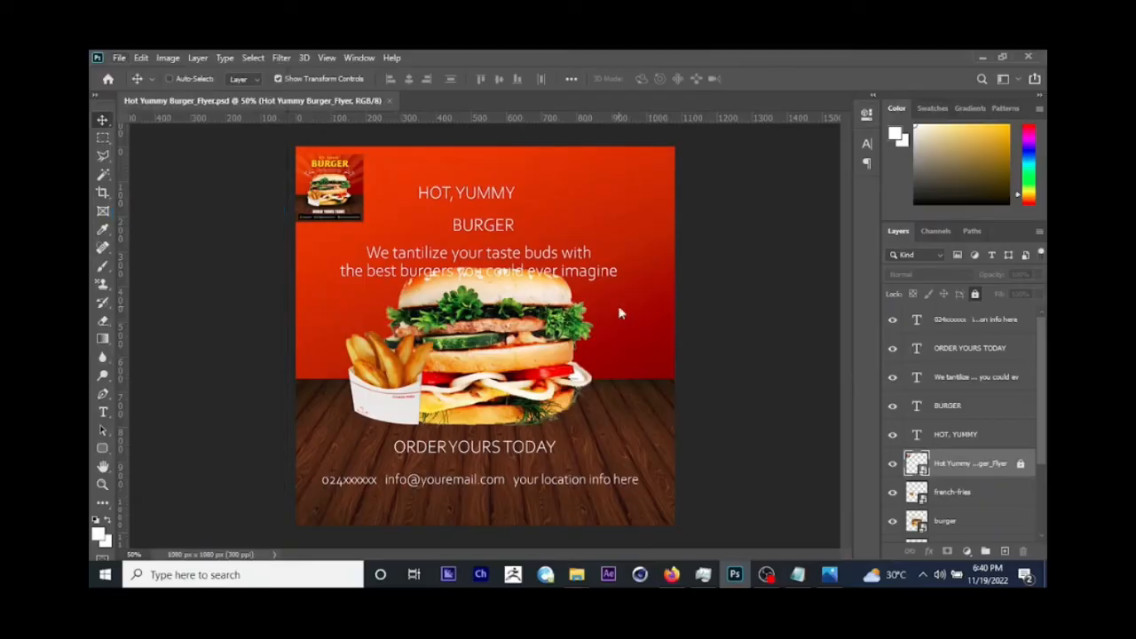
# Step: Move the HOT, YUMMY text up towards the flyer's top edge, slightly further right
pyautogui.rightClick(474, 190)
pyautogui.click(480, 198)
pyautogui.moveTo(480, 198); pyautogui.dragTo(489, 179)
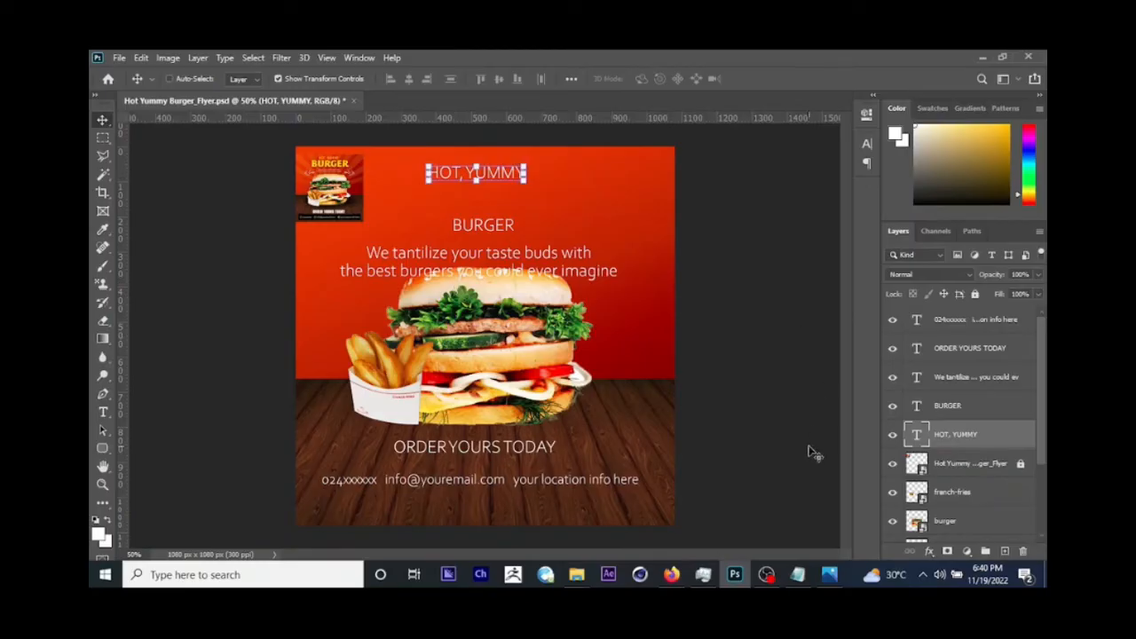
# Step: Check the font assigned to HOT, YUMMY in the Notepad info file, and return to Photoshop
pyautogui.click(797, 574)
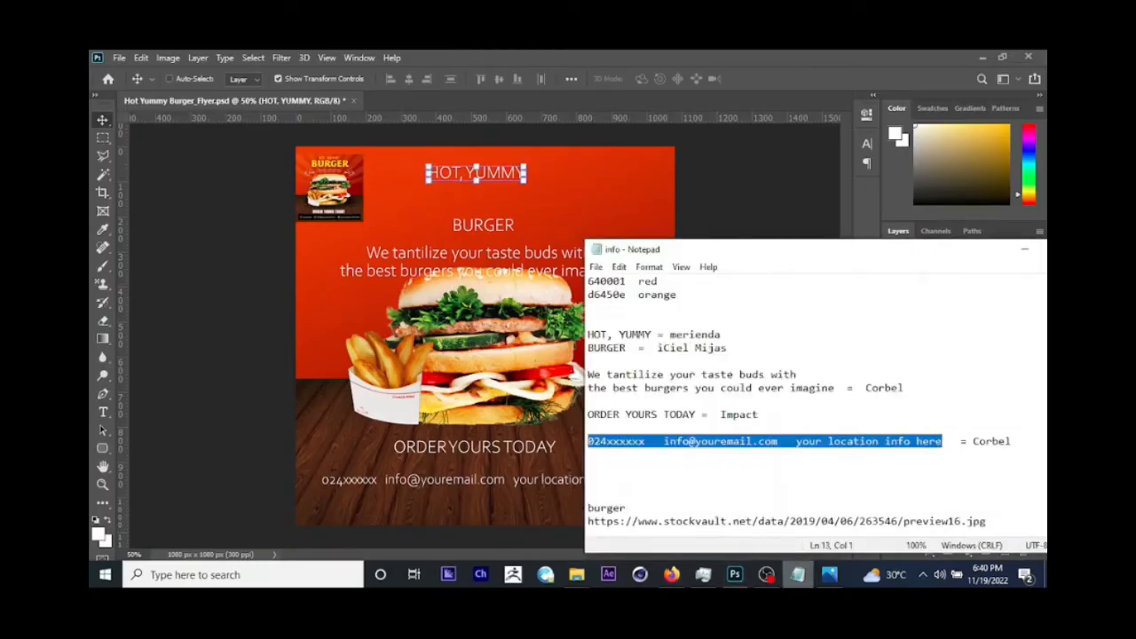
pyautogui.click(668, 335)
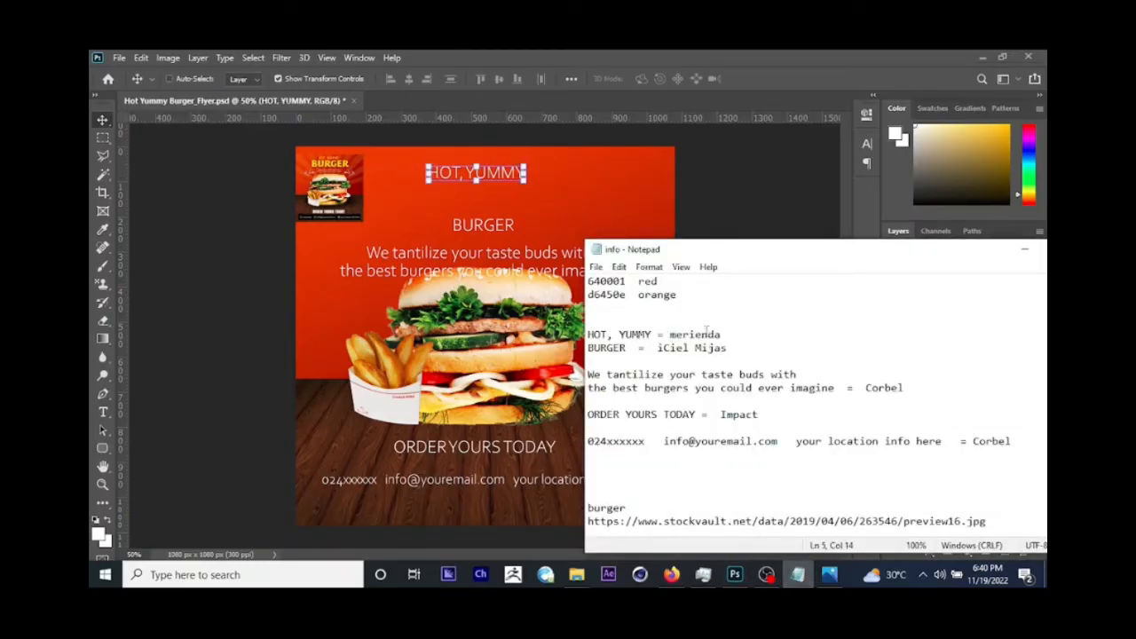
pyautogui.click(734, 574)
# Step: Change the font of the HOT, YUMMY text to Merienda Regular
pyautogui.click(103, 412)
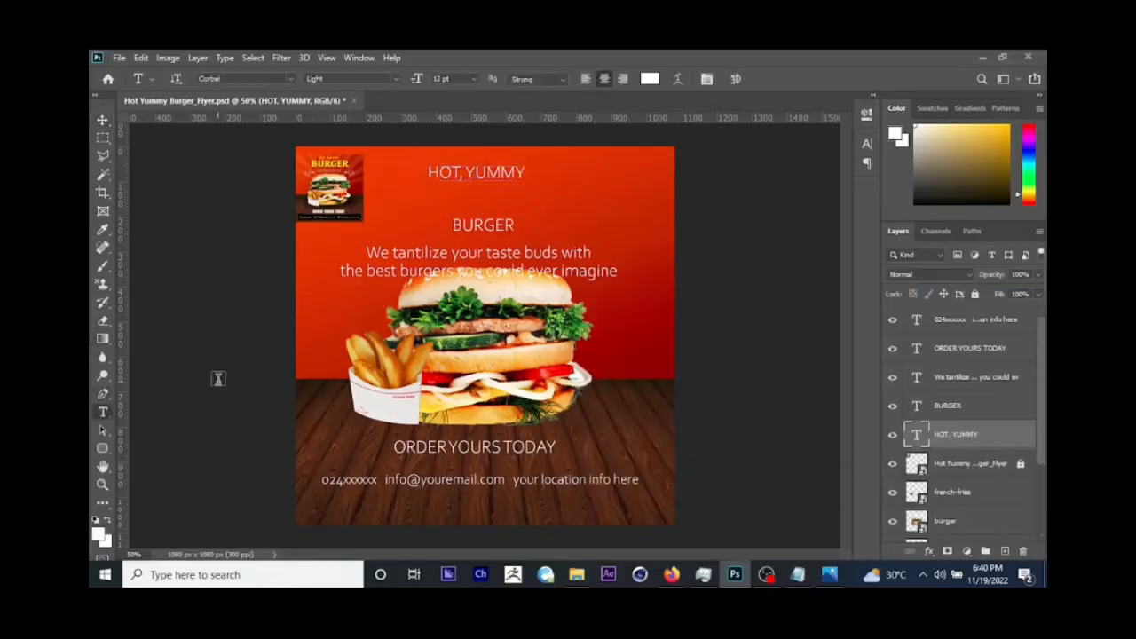
pyautogui.tripleClick(457, 170)
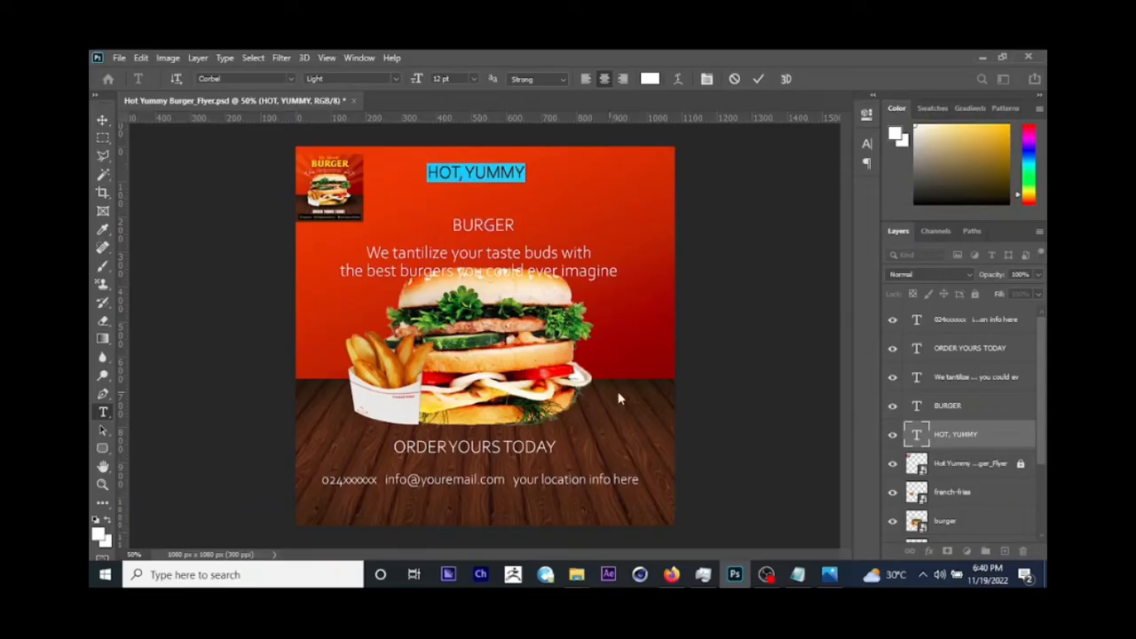
pyautogui.click(797, 574)
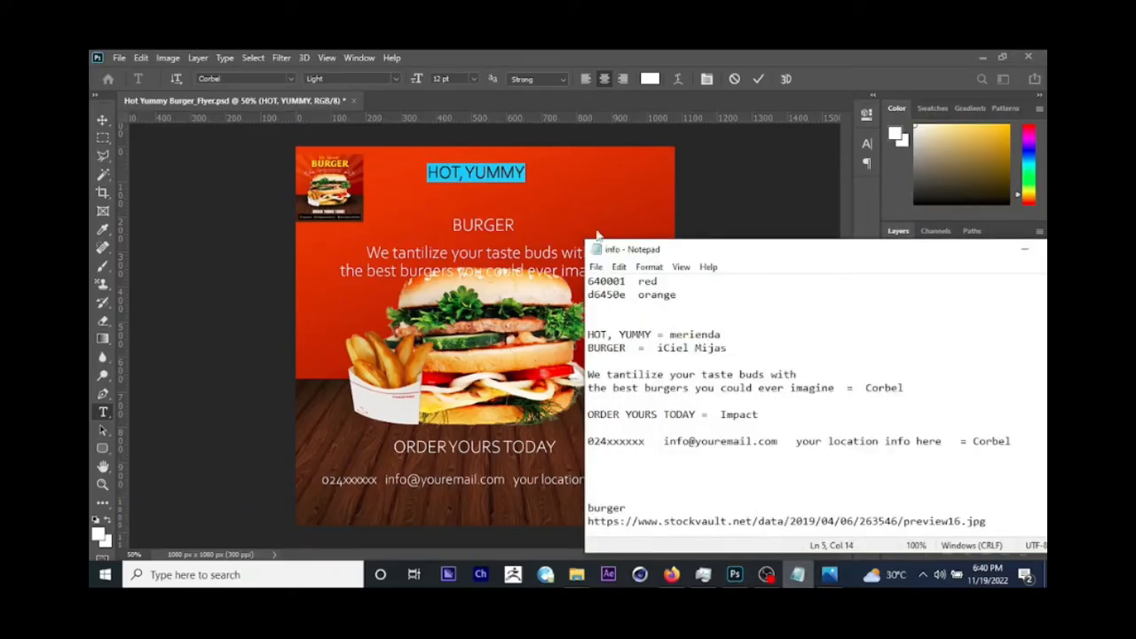
pyautogui.click(620, 58)
pyautogui.click(232, 79)
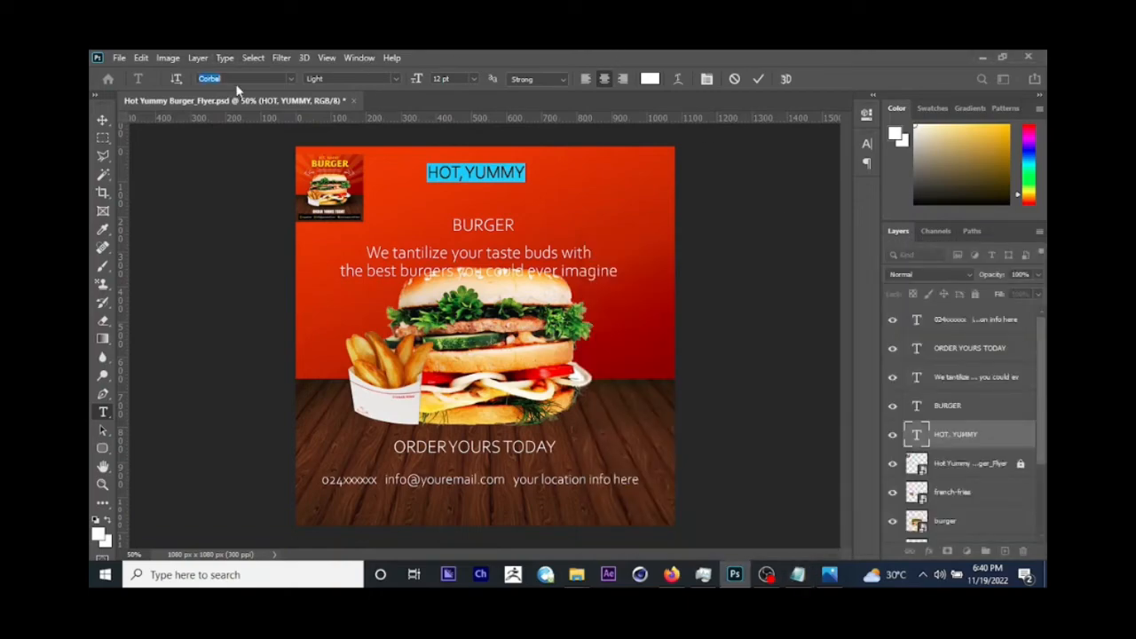
pyautogui.write('man')
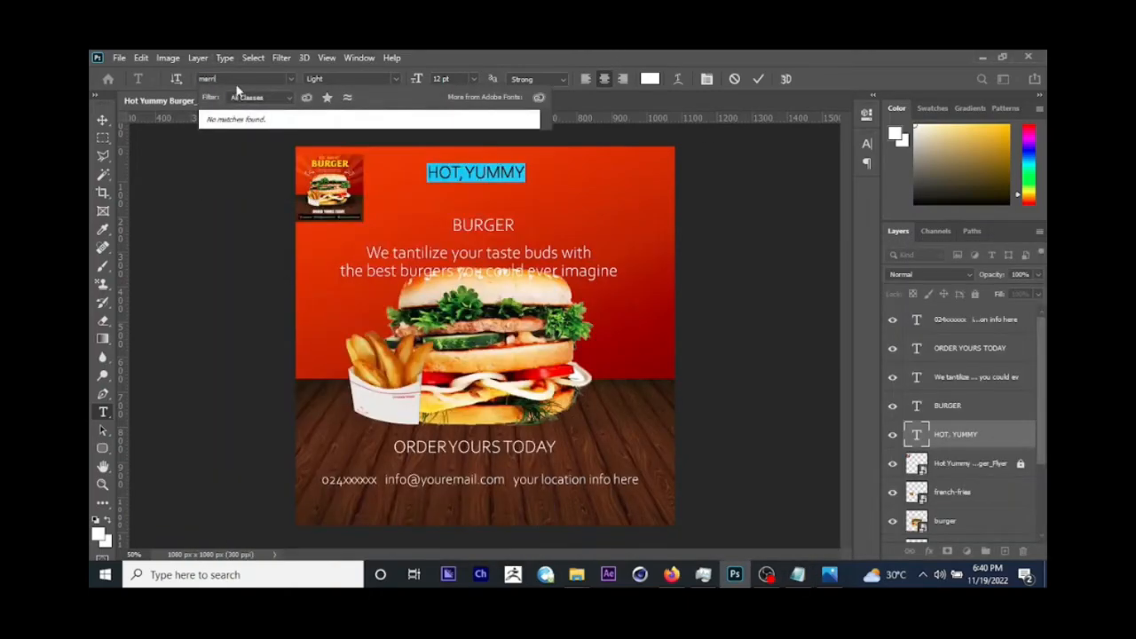
pyautogui.press('BackSpace')
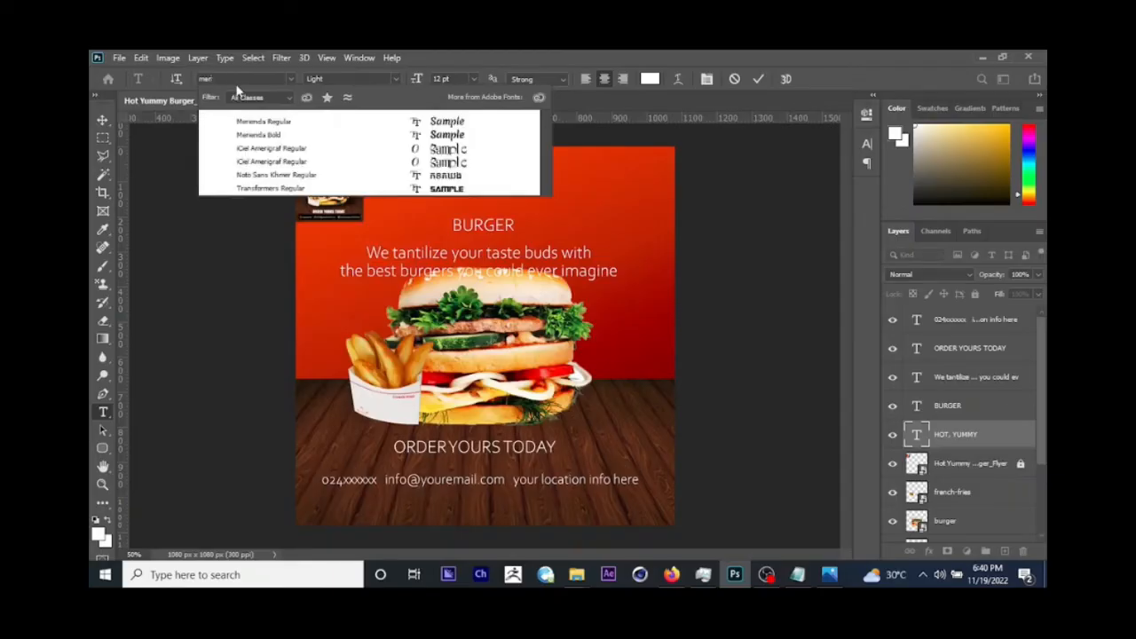
pyautogui.write('ienda')
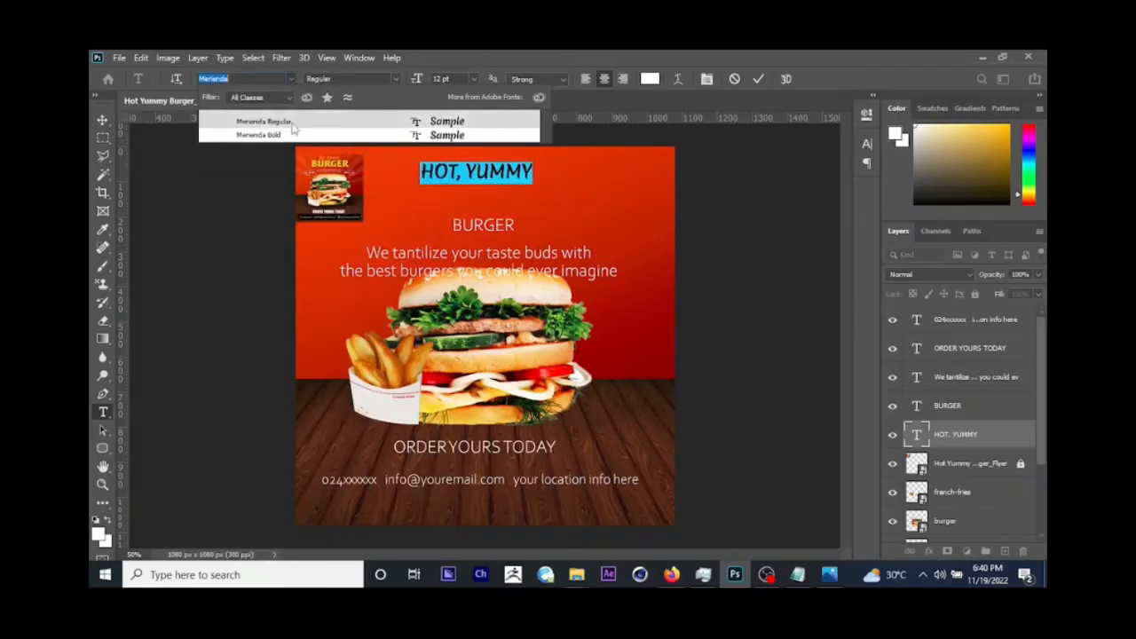
pyautogui.click(291, 123)
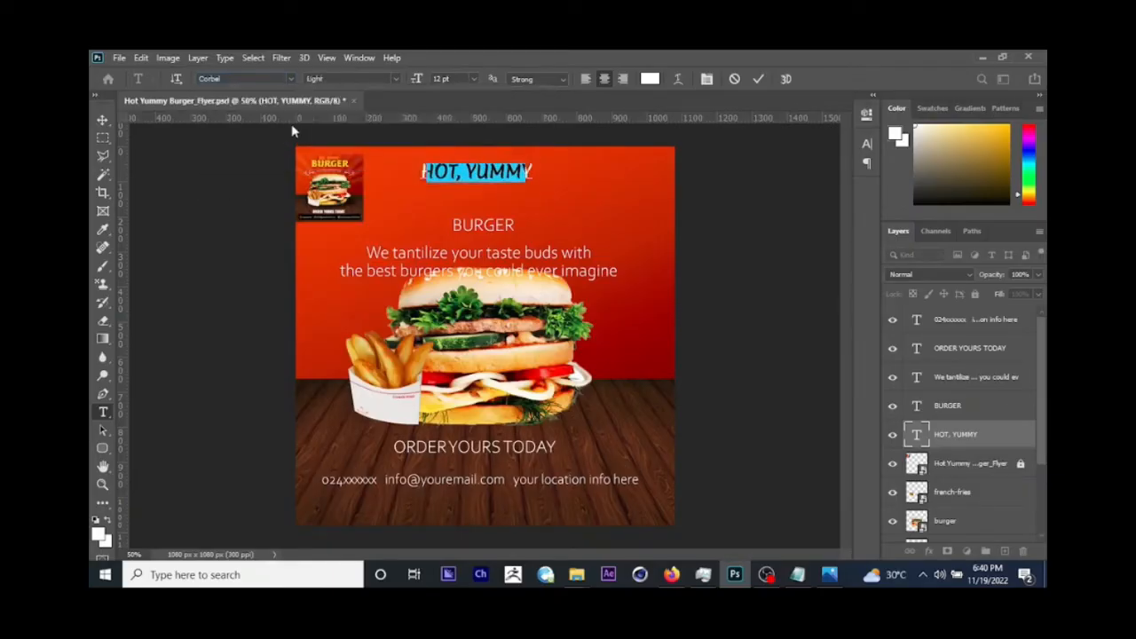
pyautogui.click(103, 120)
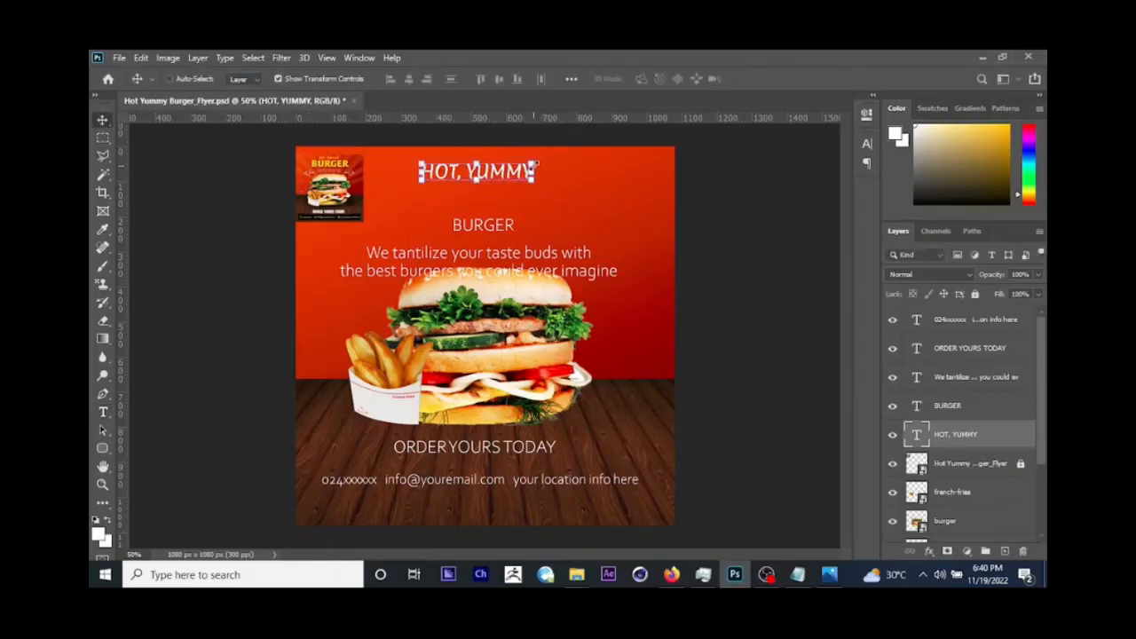
# Step: Select the BURGER text layer and enlarge it to about 34.44 pt beneath HOT, YUMMY
pyautogui.rightClick(497, 231)
pyautogui.click(522, 236)
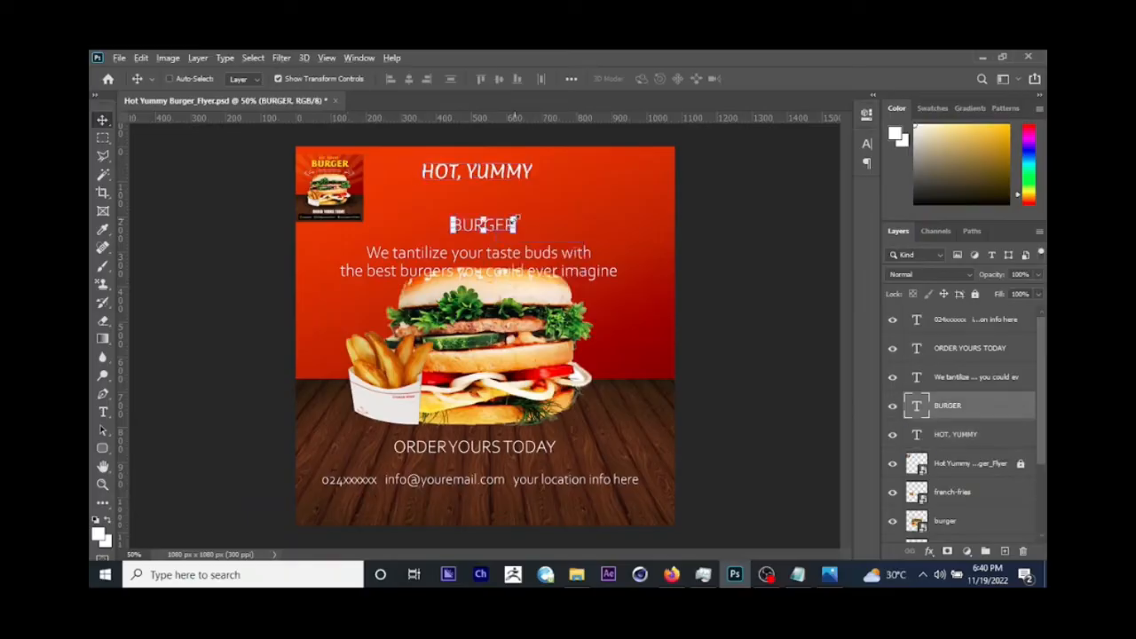
pyautogui.moveTo(519, 218)
pyautogui.mouseDown()
pyautogui.moveTo(571, 206)
pyautogui.moveTo(577, 218)
pyautogui.moveTo(522, 223)
pyautogui.mouseUp()
pyautogui.press('Return')
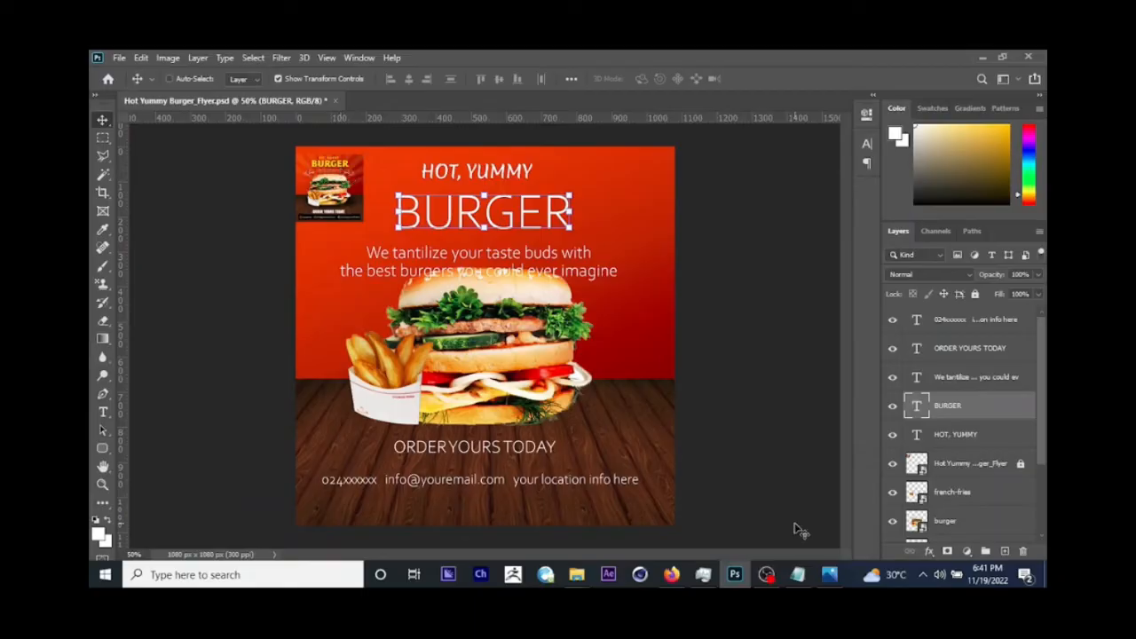
# Step: Copy the font name iCiel Mijas from the Notepad info file and return to Photoshop
pyautogui.click(797, 573)
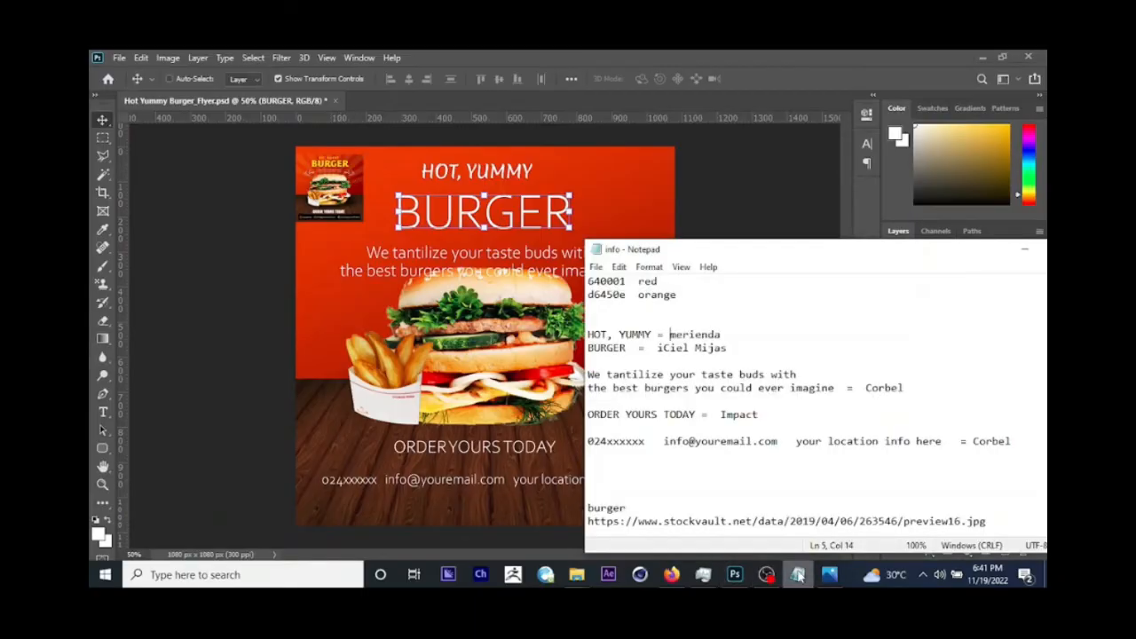
pyautogui.moveTo(658, 348)
pyautogui.mouseDown()
pyautogui.moveTo(730, 347)
pyautogui.moveTo(668, 350)
pyautogui.mouseUp()
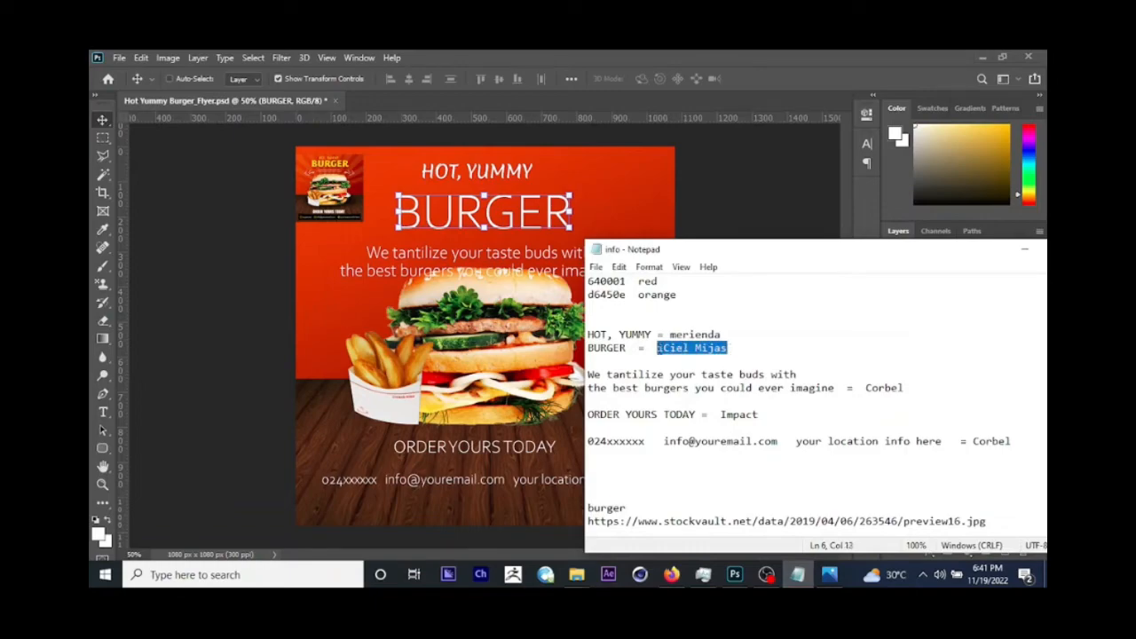
pyautogui.moveTo(653, 348); pyautogui.dragTo(729, 350)
pyautogui.hotkey('ctrl', 'c')
pyautogui.click(251, 399)
# Step: Change the font of the BURGER text to iCiel Mijas Ultra
pyautogui.click(103, 412)
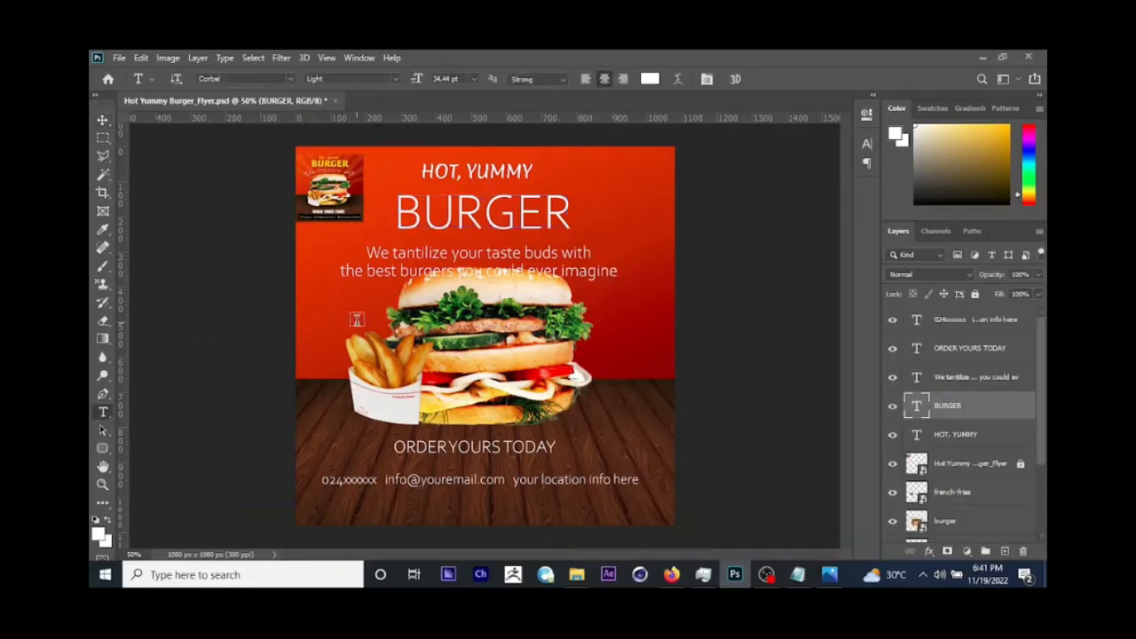
pyautogui.click(500, 197)
pyautogui.hotkey('ctrl', 'a')
pyautogui.hotkey('ctrl', 'v')
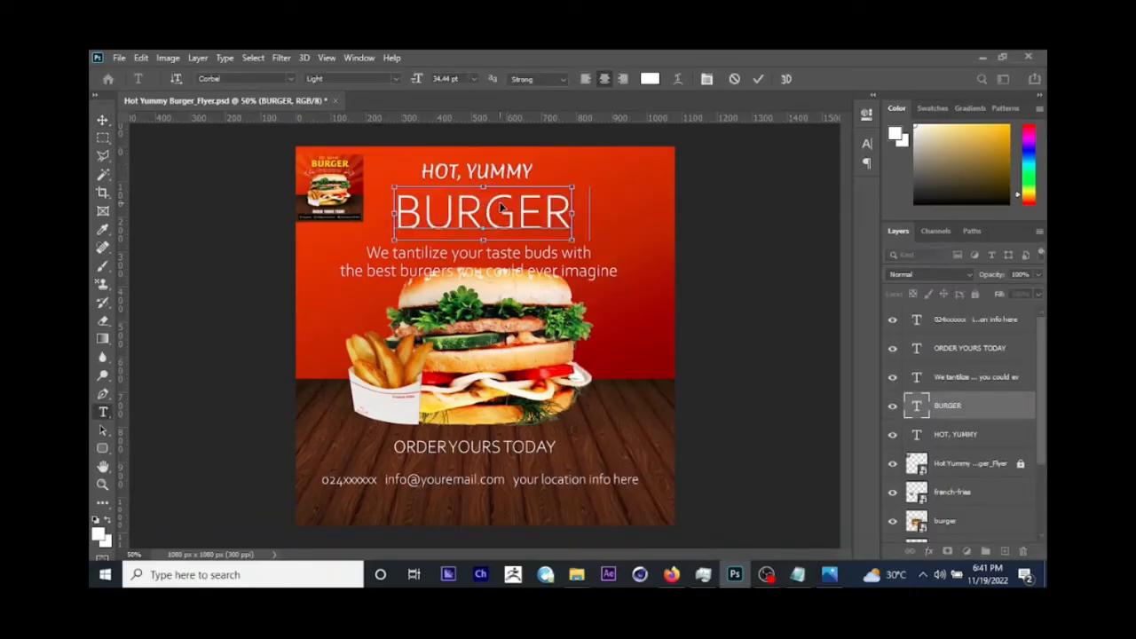
pyautogui.hotkey('ctrl', 'z')
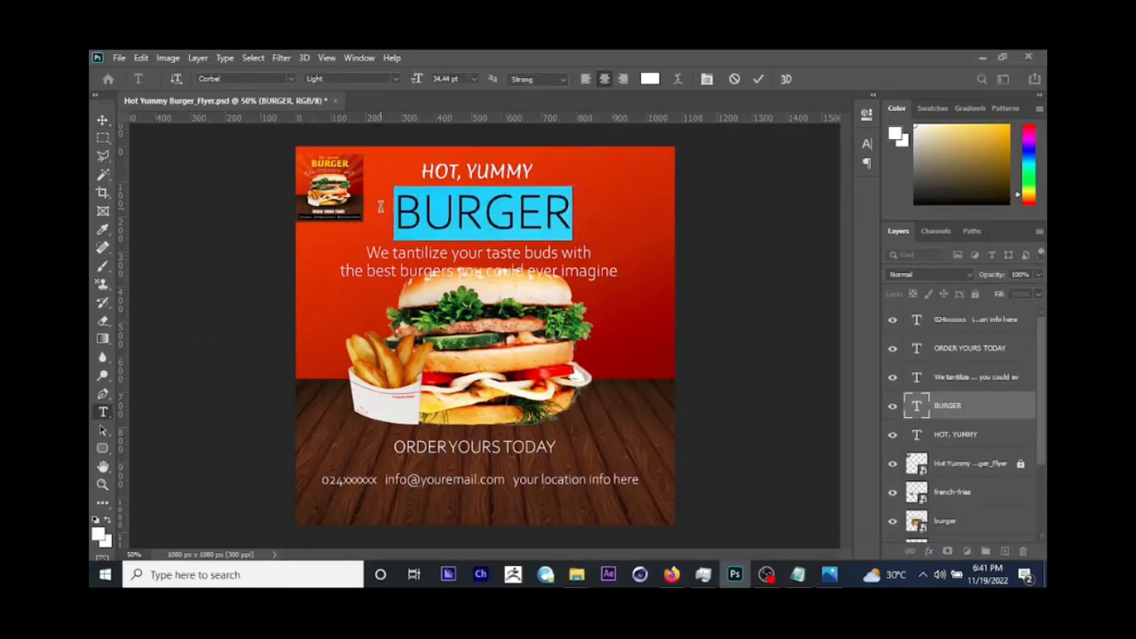
pyautogui.click(266, 79)
pyautogui.hotkey('ctrl', 'v')
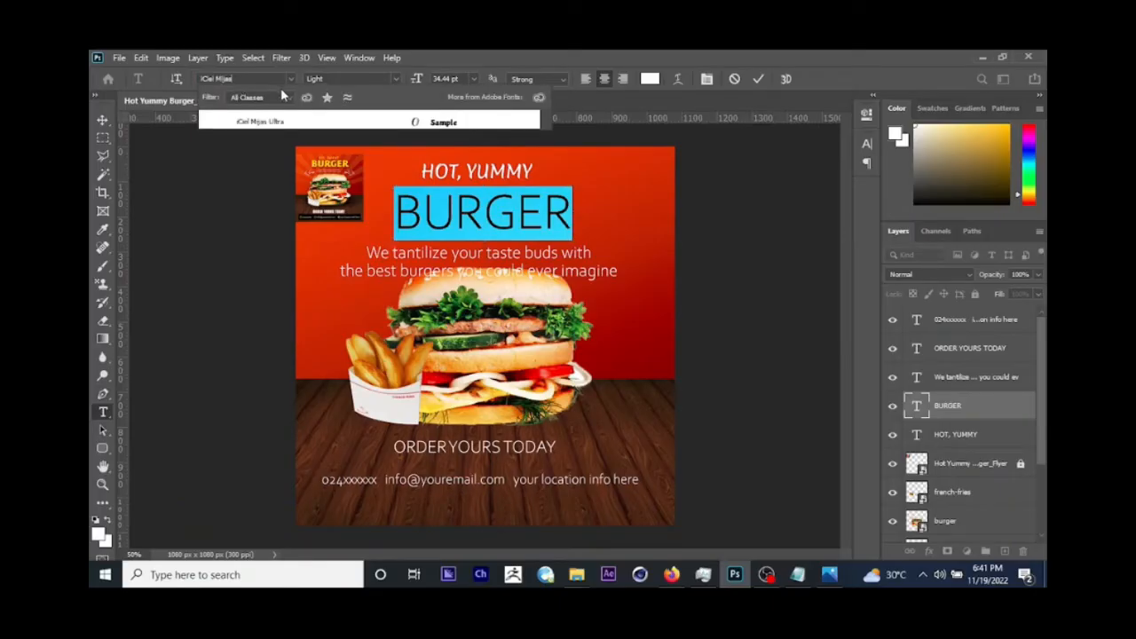
pyautogui.click(260, 122)
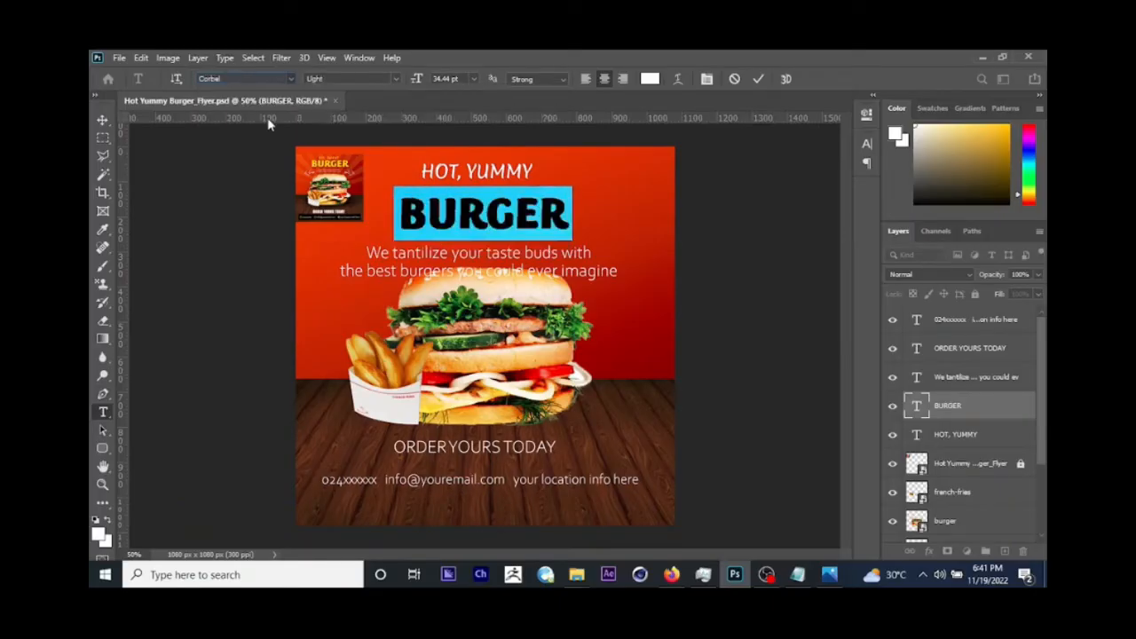
pyautogui.click(102, 119)
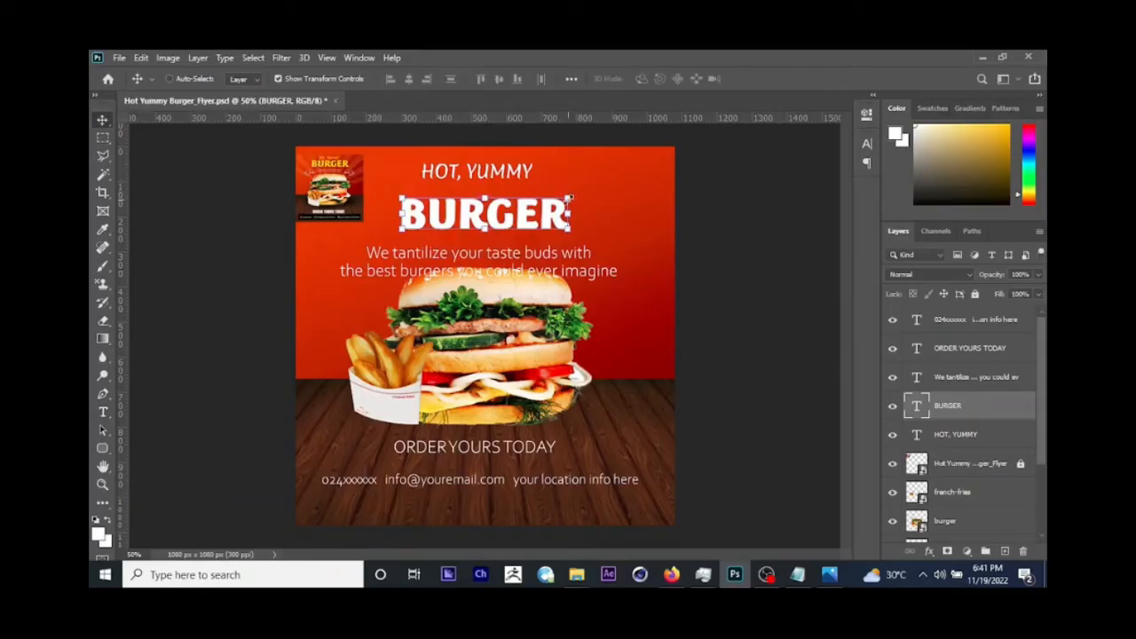
# Step: Resize the BURGER text slightly wider, place it directly beneath HOT, YUMMY, and save the document
pyautogui.moveTo(570, 199); pyautogui.dragTo(547, 203)
pyautogui.press('Return')
pyautogui.hotkey('ctrl', 't')
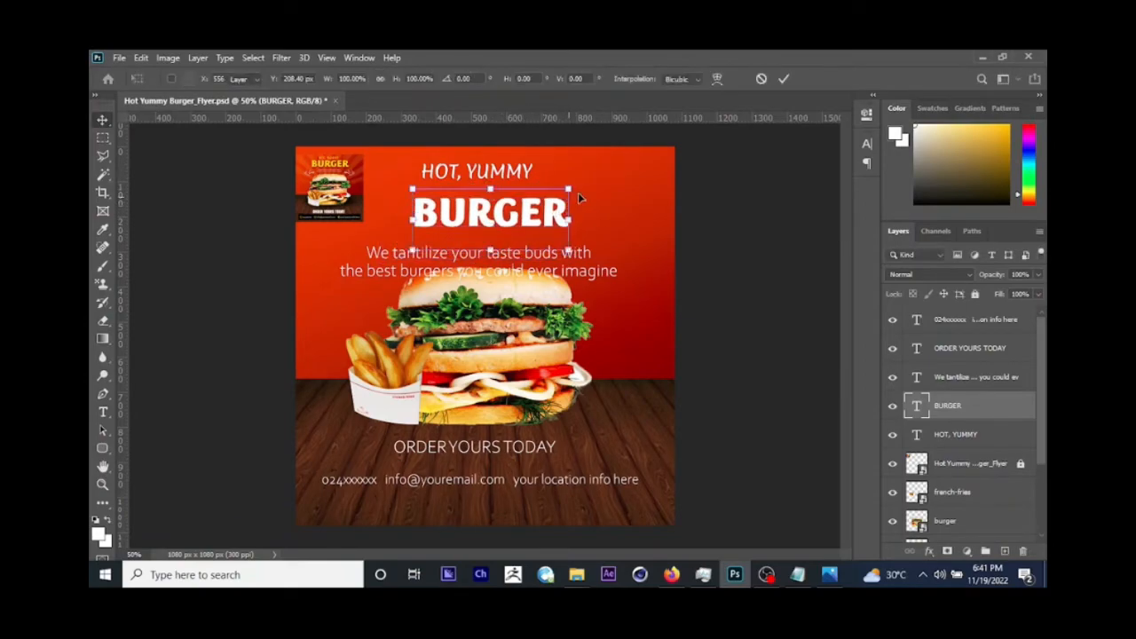
pyautogui.press('Return')
pyautogui.moveTo(569, 193); pyautogui.dragTo(528, 202)
pyautogui.press('Return')
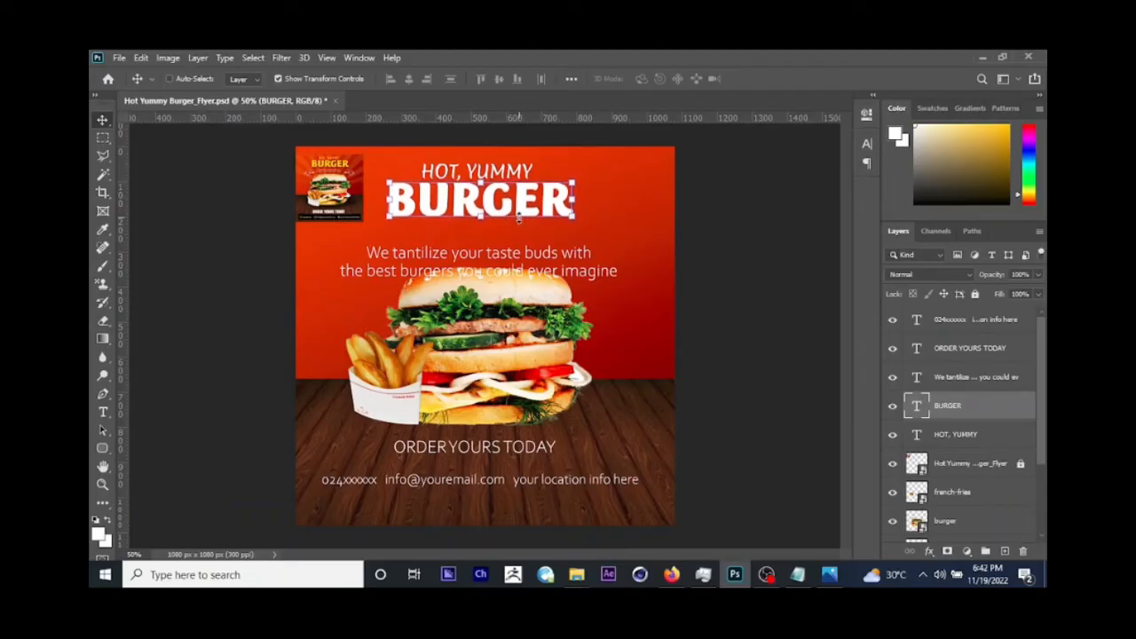
pyautogui.hotkey('ctrl', 's')
# Step: Move the two-line tagline up beneath BURGER and shrink it to about 8.82 pt
pyautogui.rightClick(460, 255)
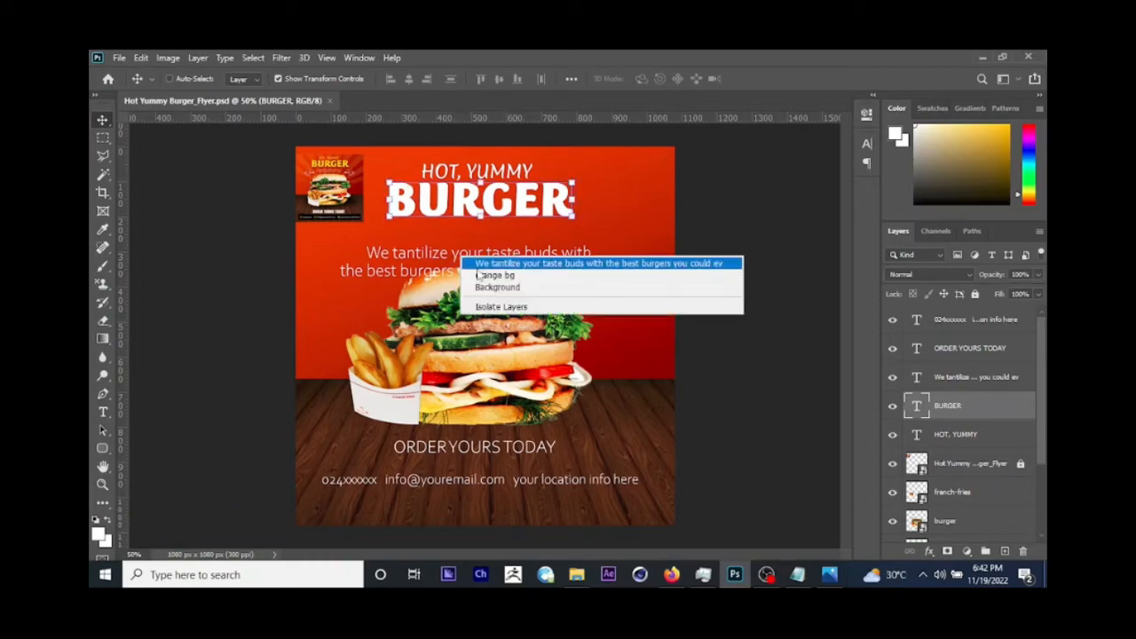
pyautogui.click(477, 261)
pyautogui.moveTo(477, 276); pyautogui.dragTo(475, 254)
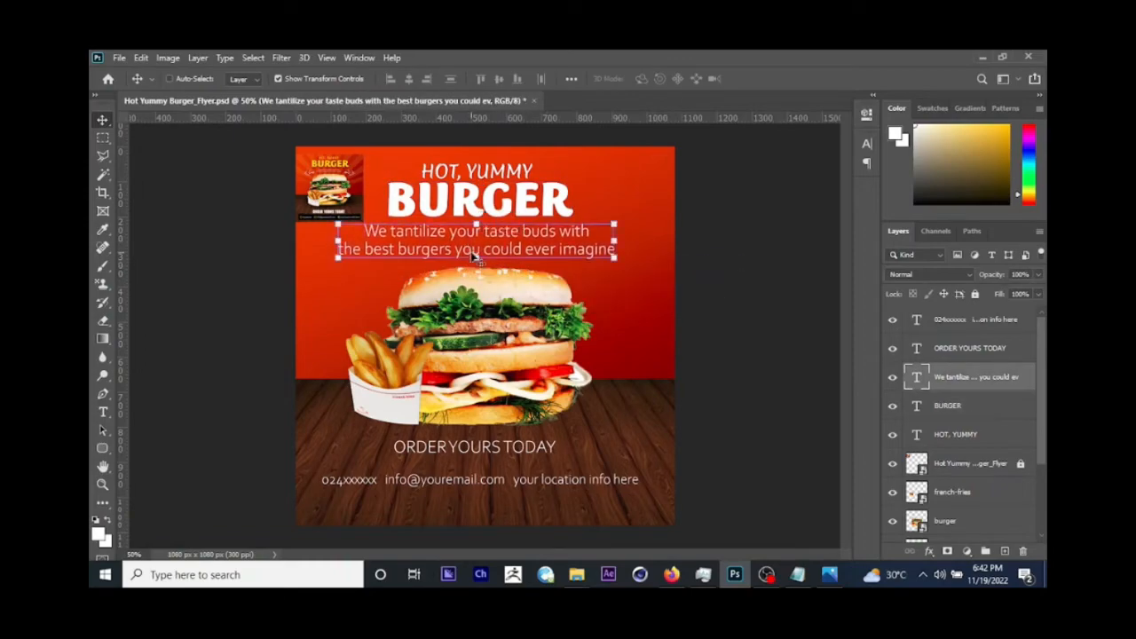
pyautogui.moveTo(616, 225); pyautogui.dragTo(553, 242)
pyautogui.press('Return')
# Step: Copy the font name Corbel from the Notepad info file and apply Corbel Light to the tagline in Photoshop
pyautogui.click(792, 575)
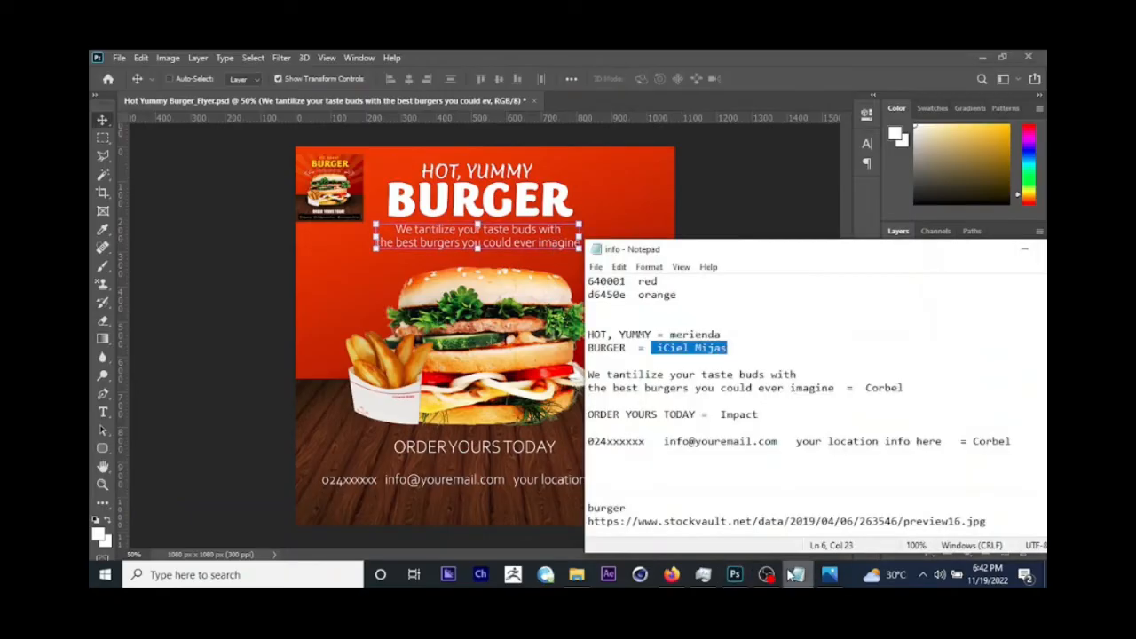
pyautogui.moveTo(865, 388); pyautogui.dragTo(907, 388)
pyautogui.hotkey('ctrl', 'c')
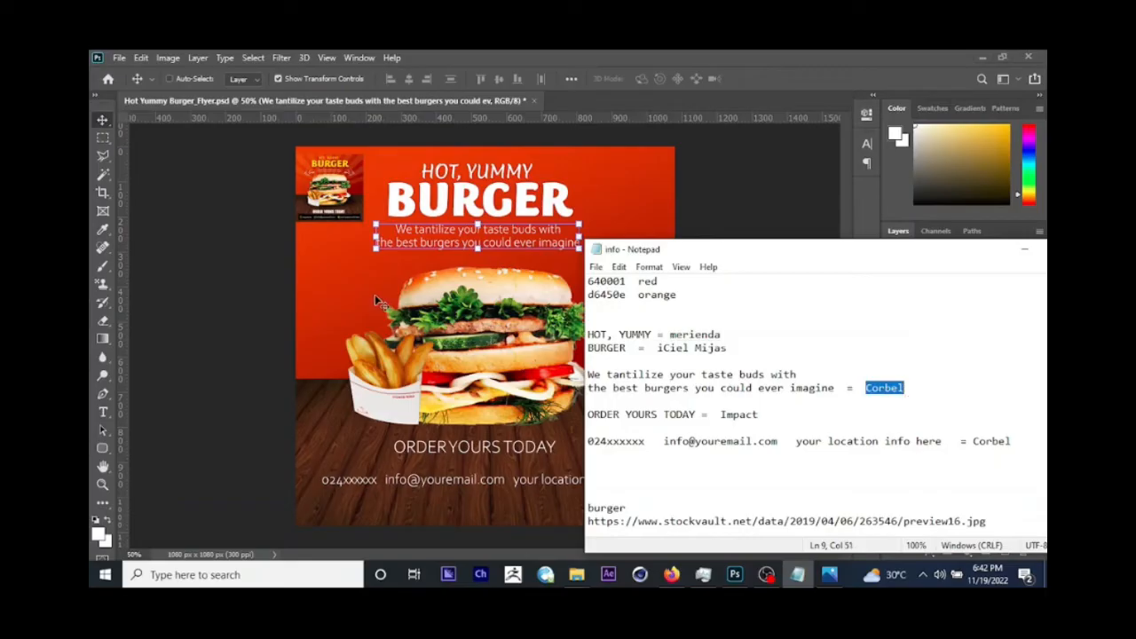
pyautogui.click(238, 303)
pyautogui.click(103, 413)
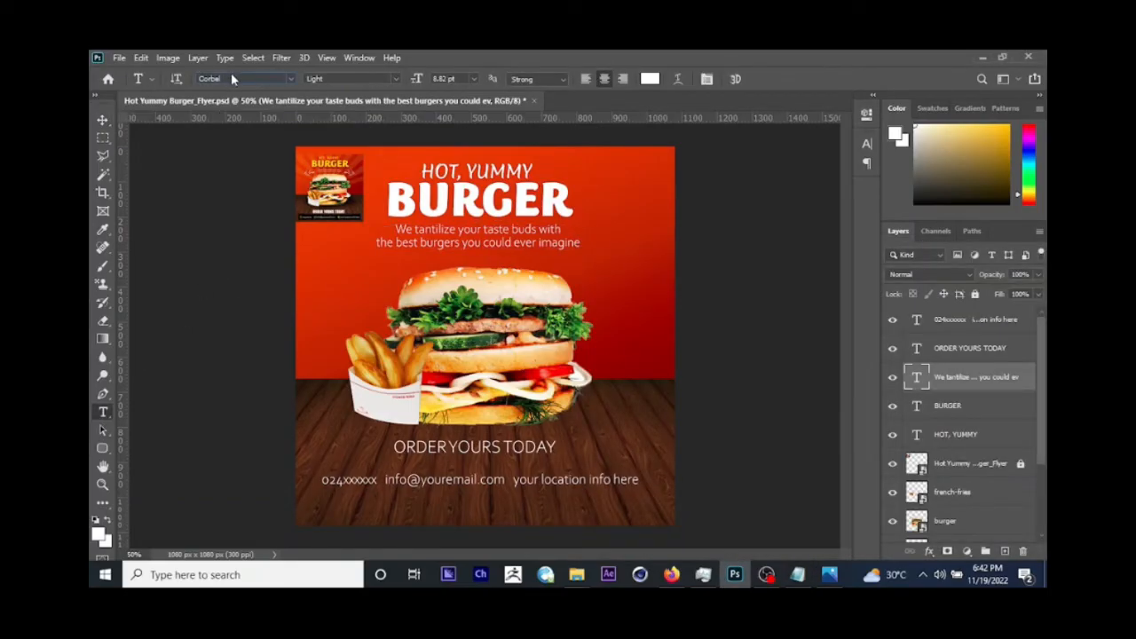
pyautogui.click(232, 79)
pyautogui.hotkey('ctrl', 'v')
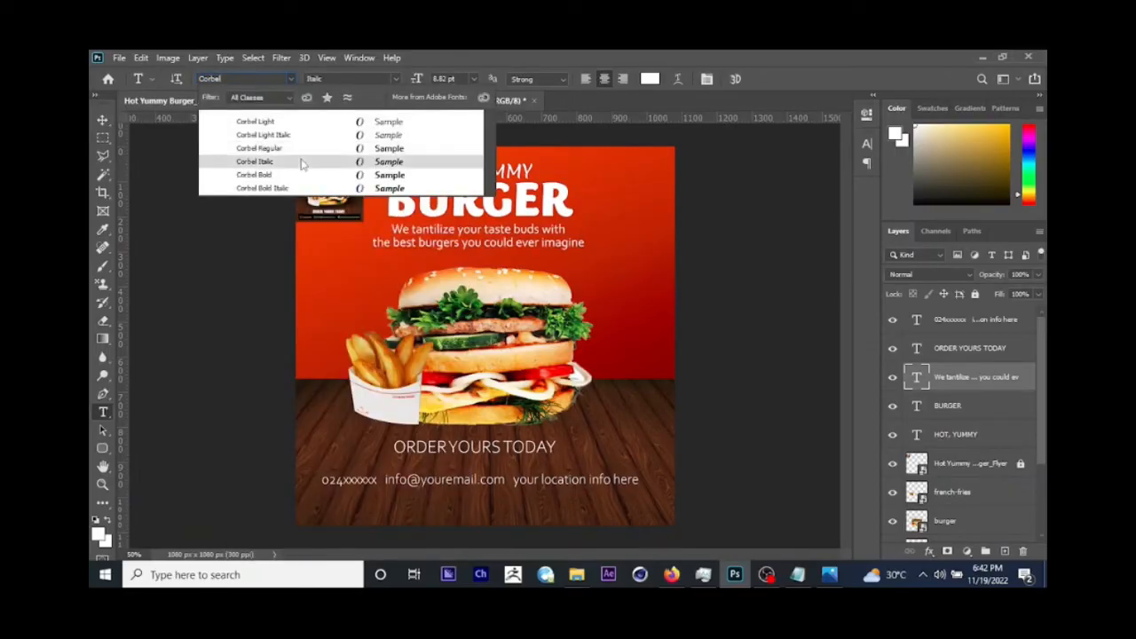
pyautogui.click(254, 122)
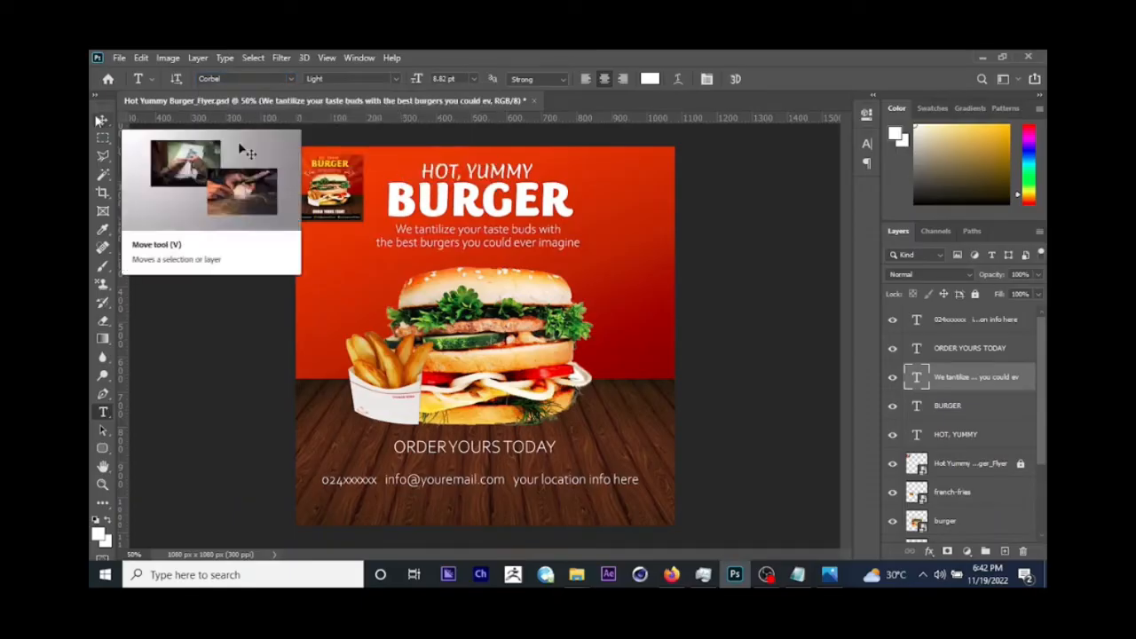
# Step: Scale the tagline down to about 82% and nudge it slightly up towards BURGER
pyautogui.press('v')
pyautogui.moveTo(582, 224); pyautogui.dragTo(559, 229)
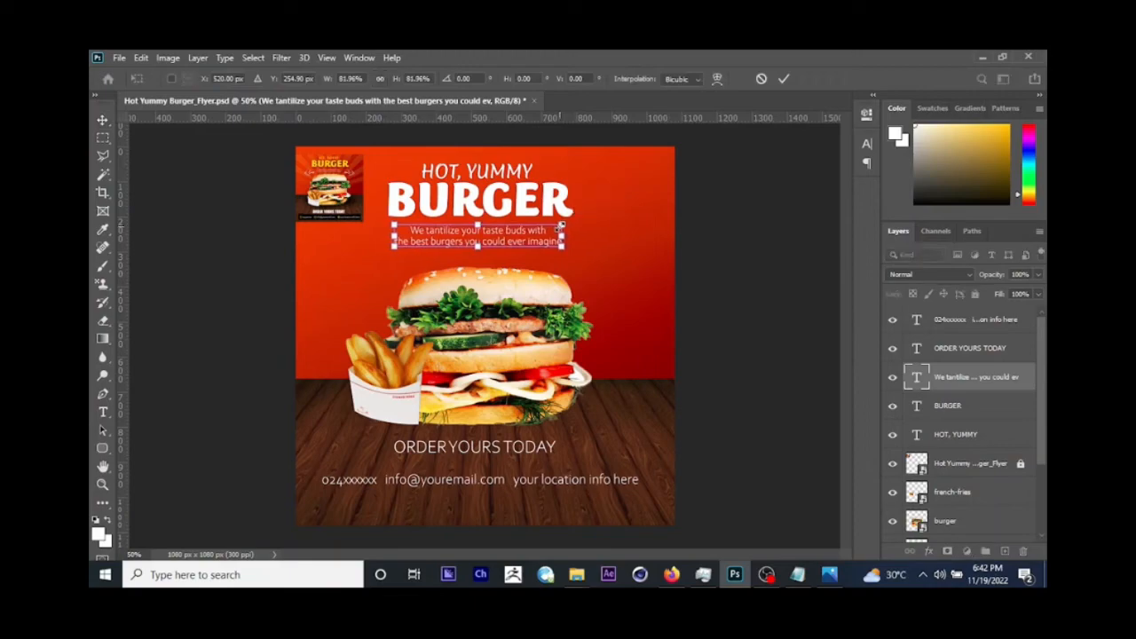
pyautogui.press('Return')
pyautogui.moveTo(595, 285); pyautogui.dragTo(596, 282)
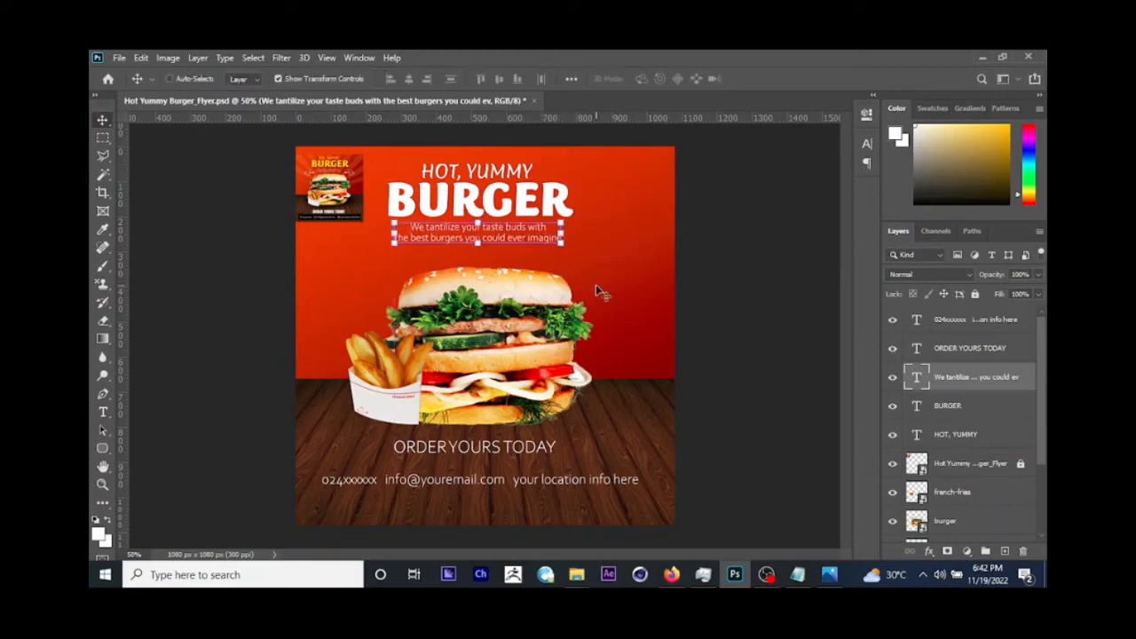
# Step: Select the BURGER text and enlarge it slightly up and to the right, keeping its left edge in place
pyautogui.rightClick(531, 211)
pyautogui.click(549, 215)
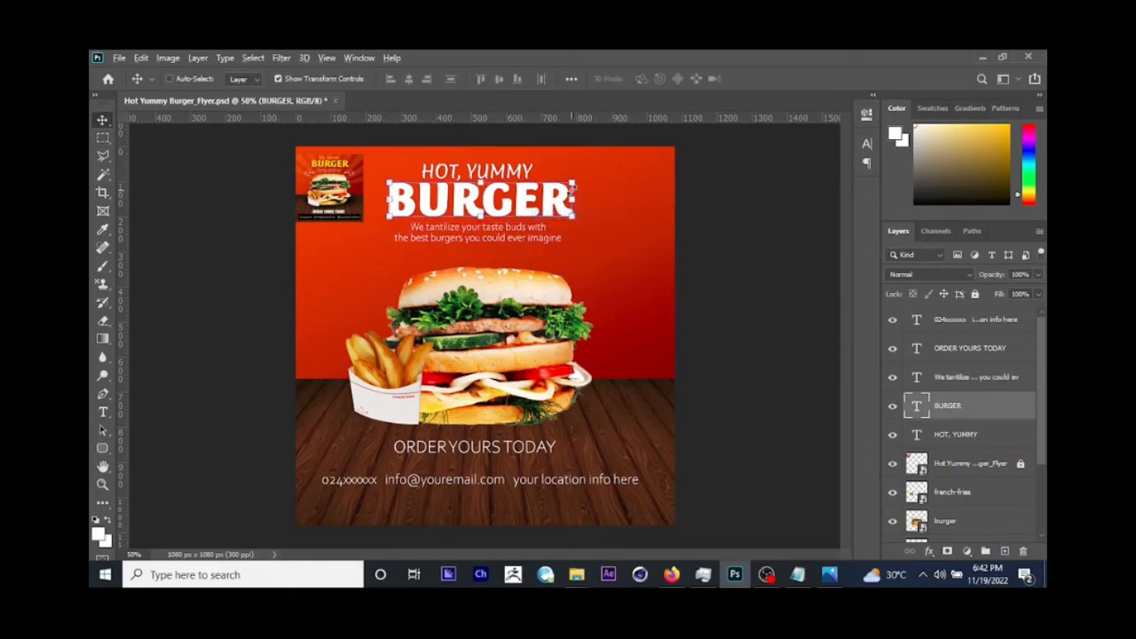
pyautogui.click(573, 185)
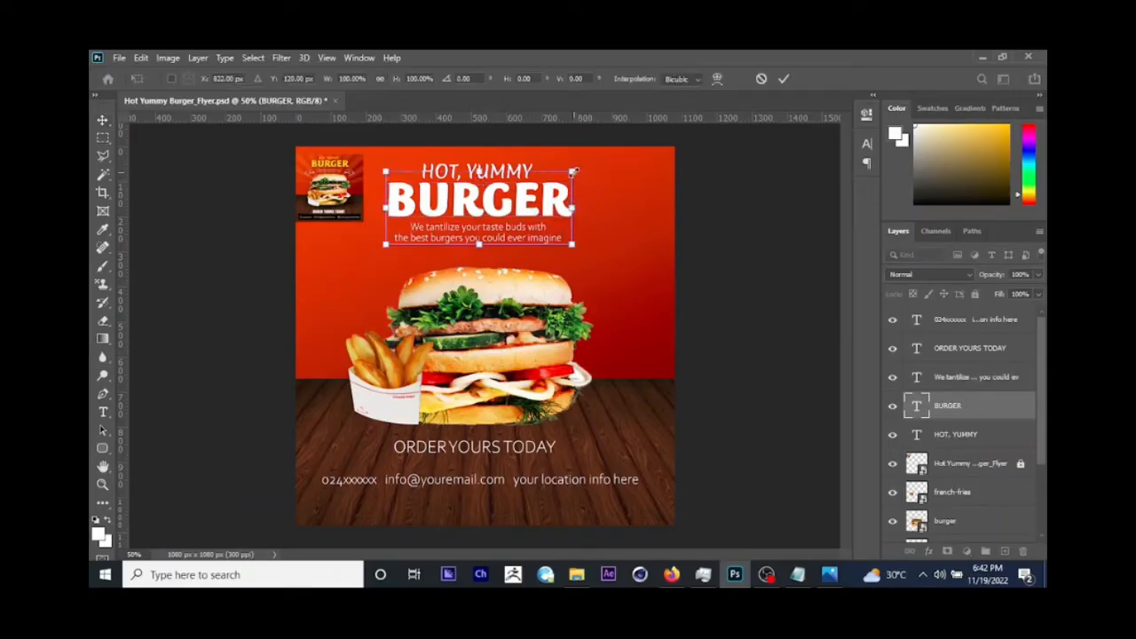
pyautogui.moveTo(574, 170); pyautogui.dragTo(599, 170)
pyautogui.press('Return')
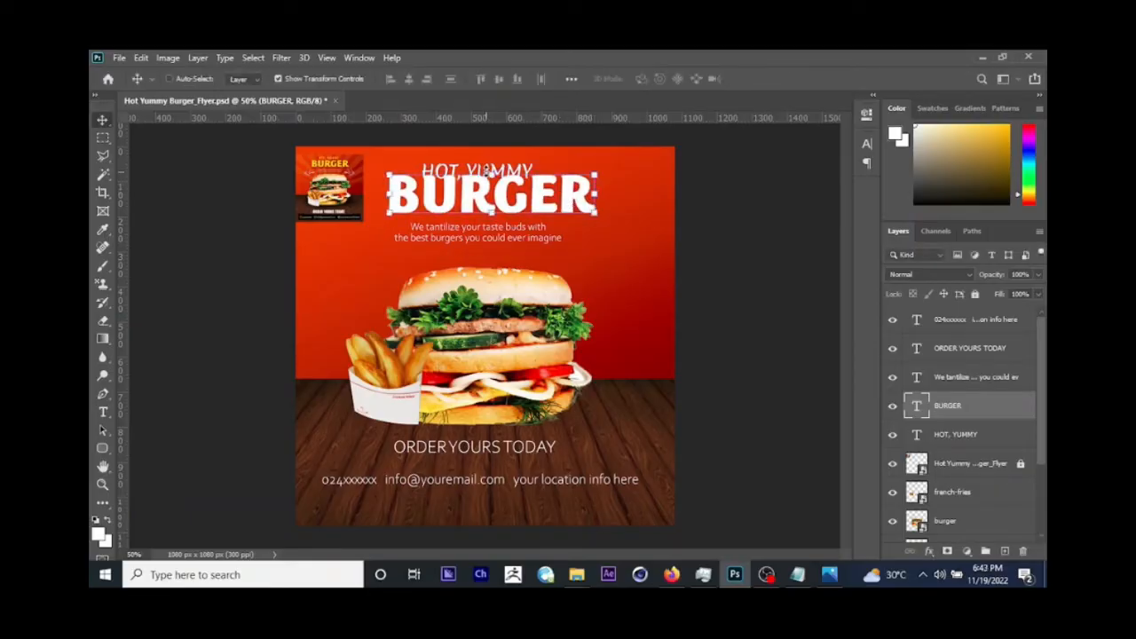
# Step: Select the HOT, YUMMY text and move it up slightly so it clears the top of BURGER
pyautogui.press('g')
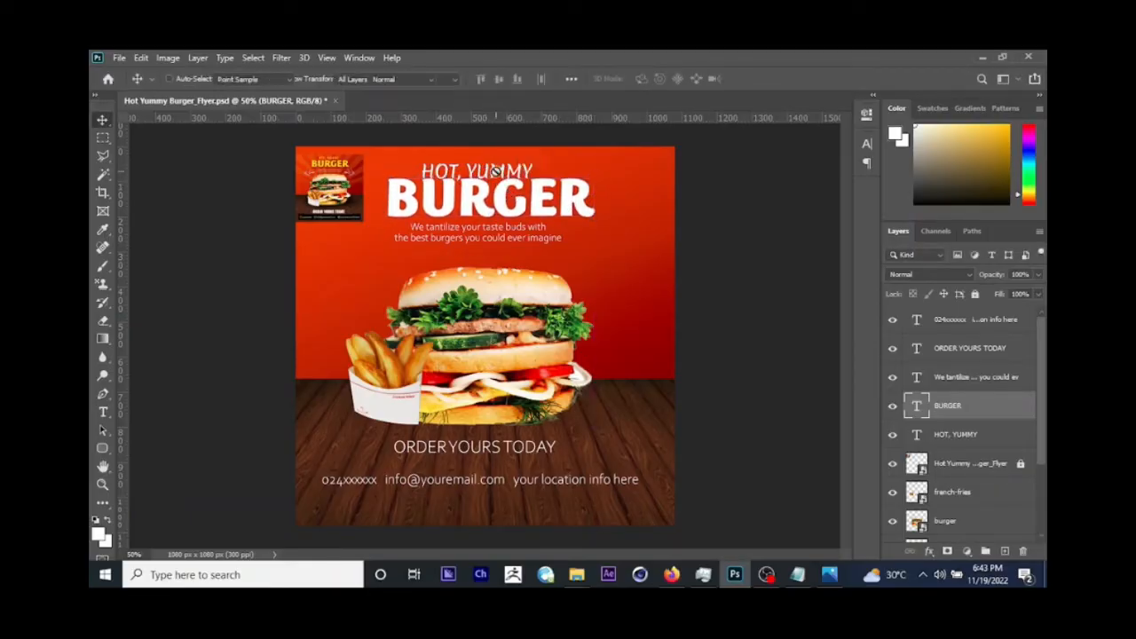
pyautogui.rightClick(494, 170)
pyautogui.click(102, 120)
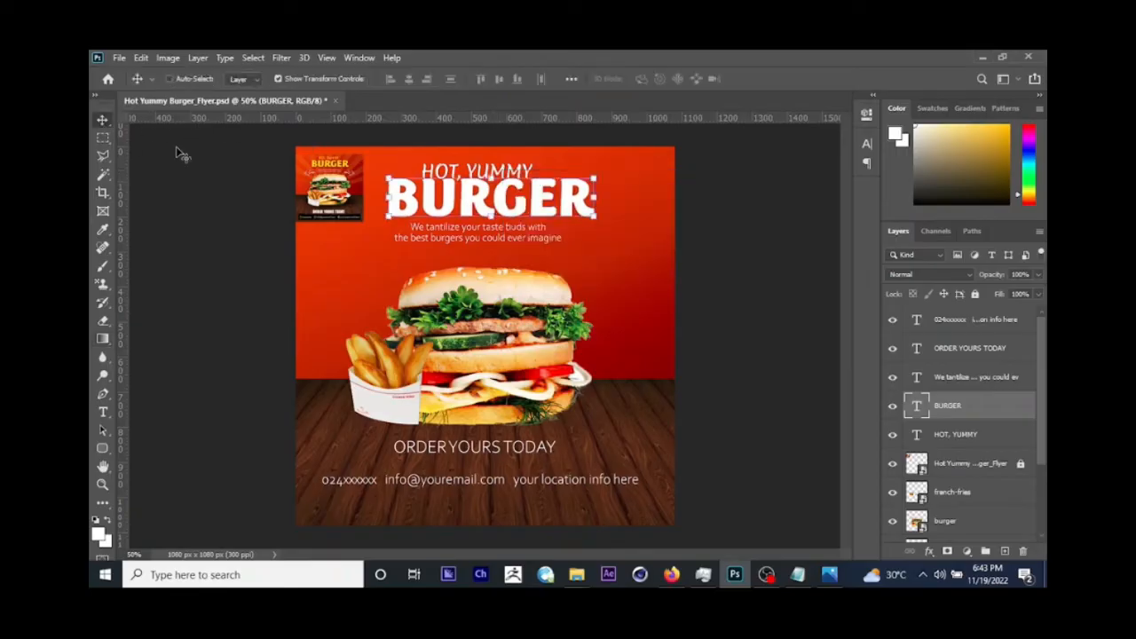
pyautogui.rightClick(478, 168)
pyautogui.click(512, 178)
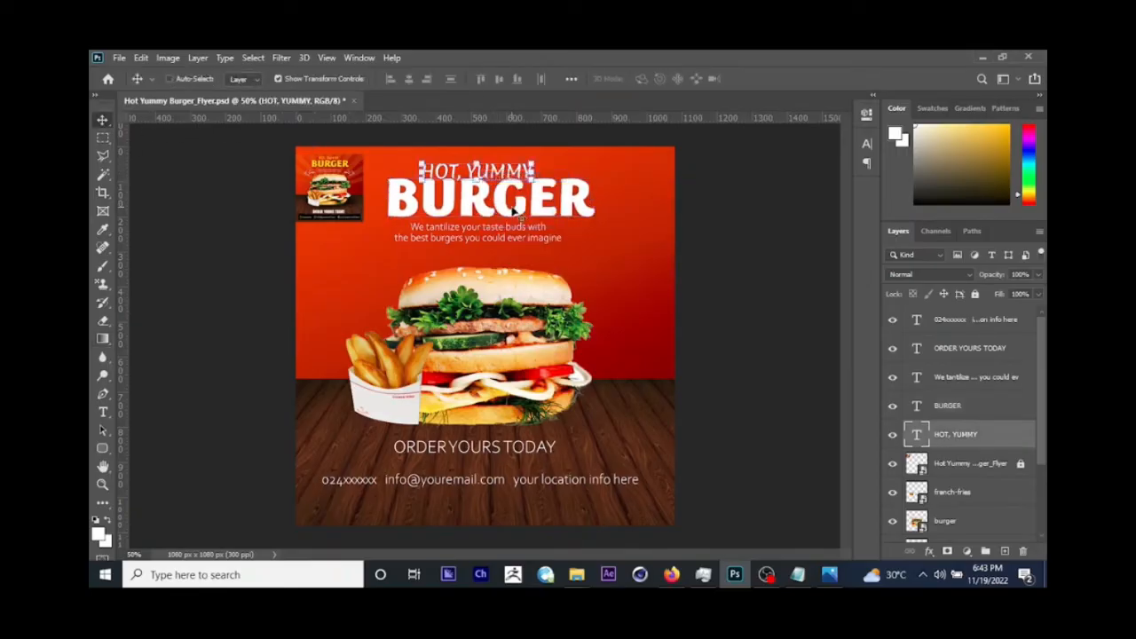
pyautogui.moveTo(512, 208); pyautogui.dragTo(512, 203)
# Step: Nudge the tagline and the HOT, YUMMY text slightly right to centre them with BURGER, and save the flyer
pyautogui.rightClick(494, 230)
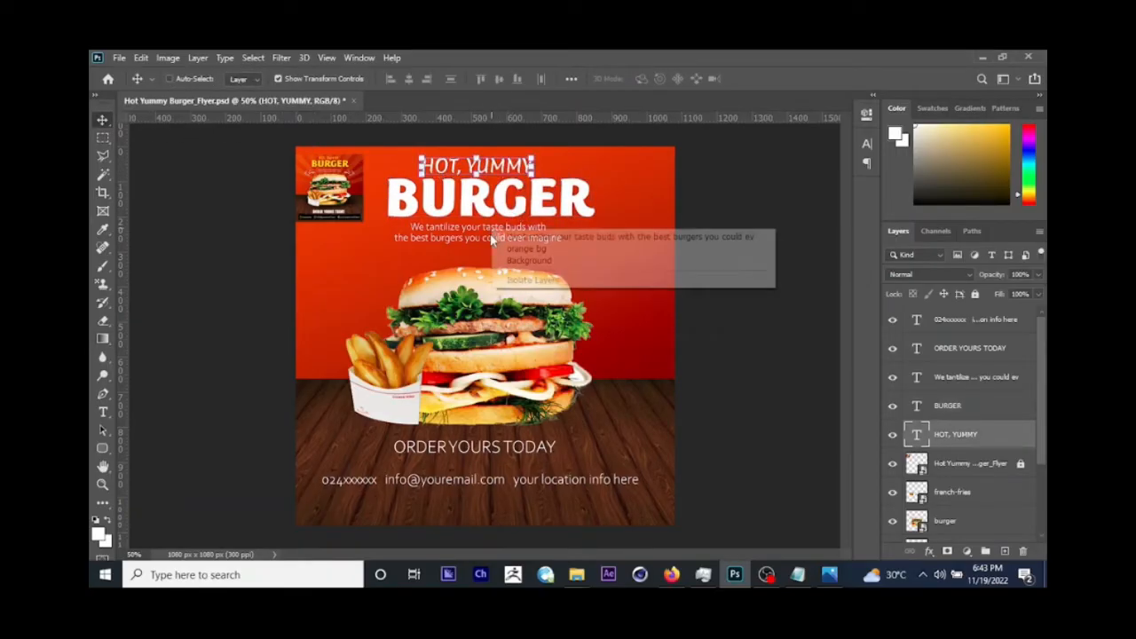
pyautogui.click(512, 236)
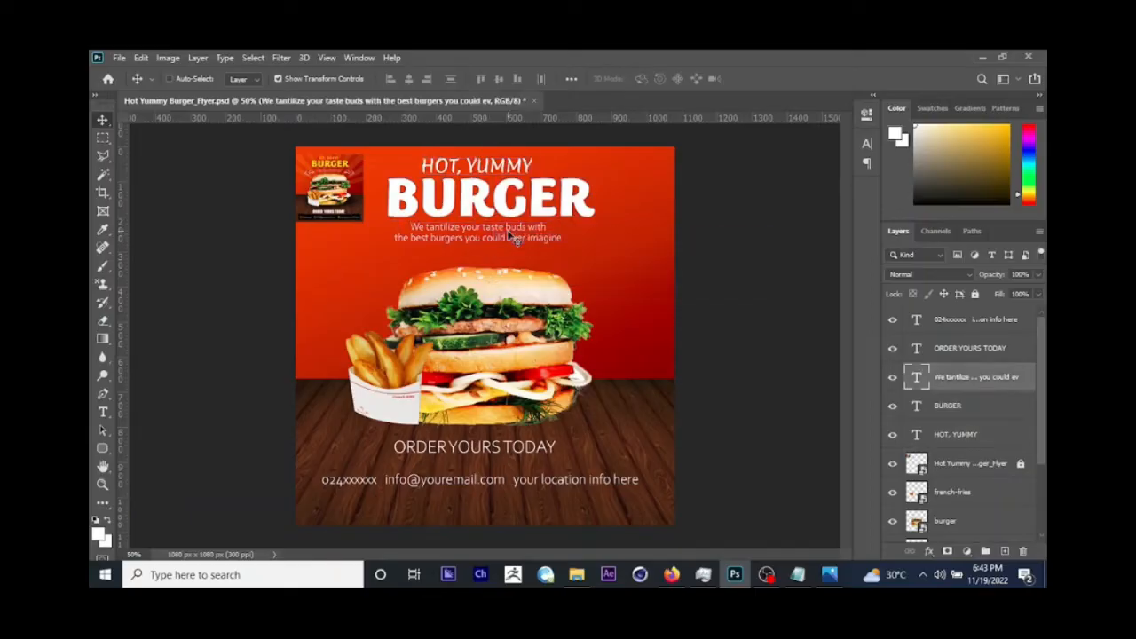
pyautogui.moveTo(511, 233); pyautogui.dragTo(517, 233)
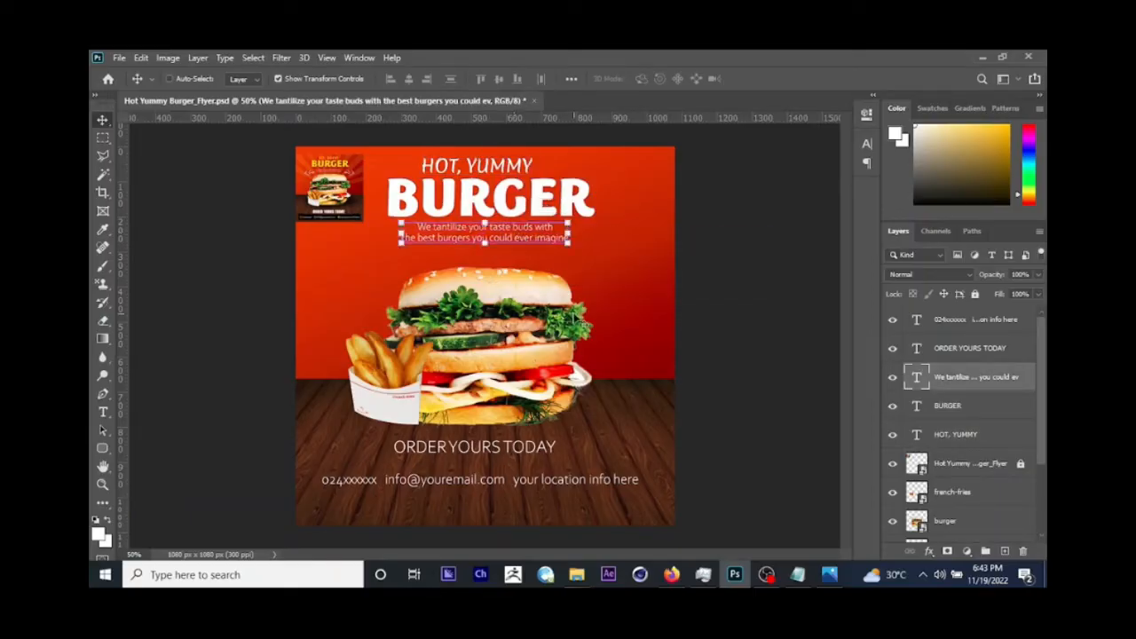
pyautogui.rightClick(477, 173)
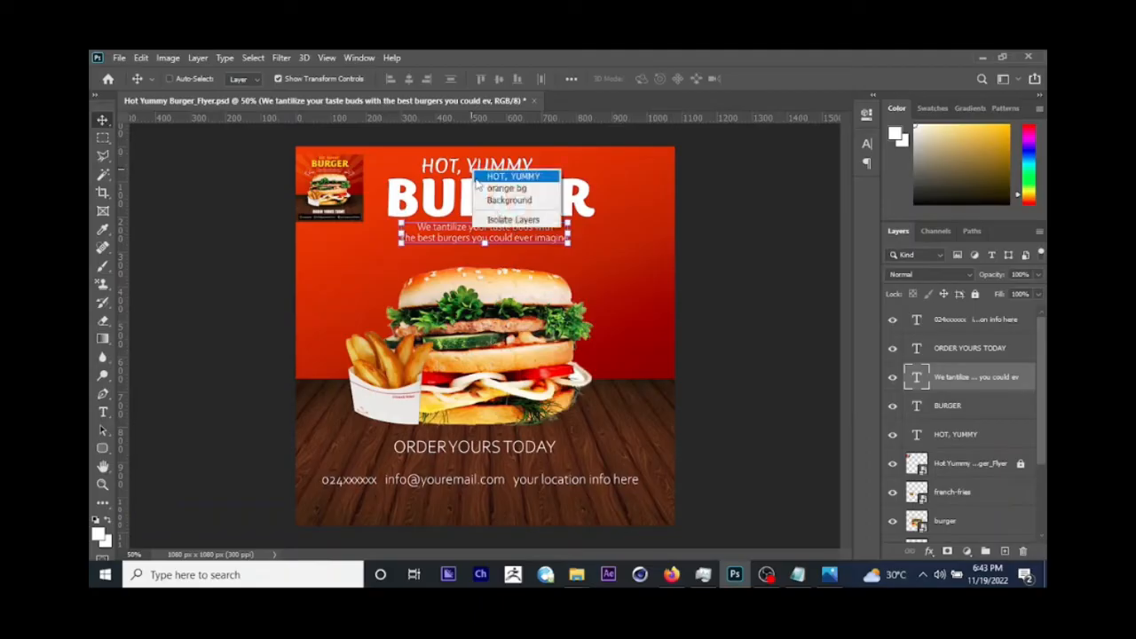
pyautogui.click(480, 177)
pyautogui.moveTo(460, 171); pyautogui.dragTo(465, 171)
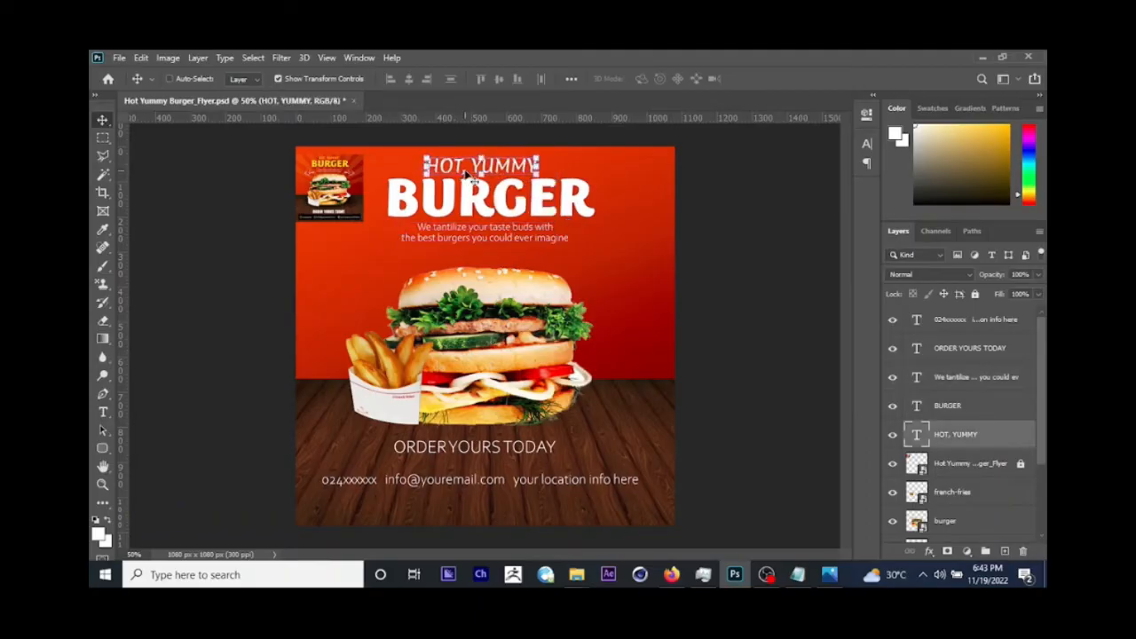
pyautogui.hotkey('ctrl', 's')
# Step: Select the ORDER YOURS TODAY text and copy its font name, Impact, from the Notepad info file
pyautogui.rightClick(487, 453)
pyautogui.click(508, 453)
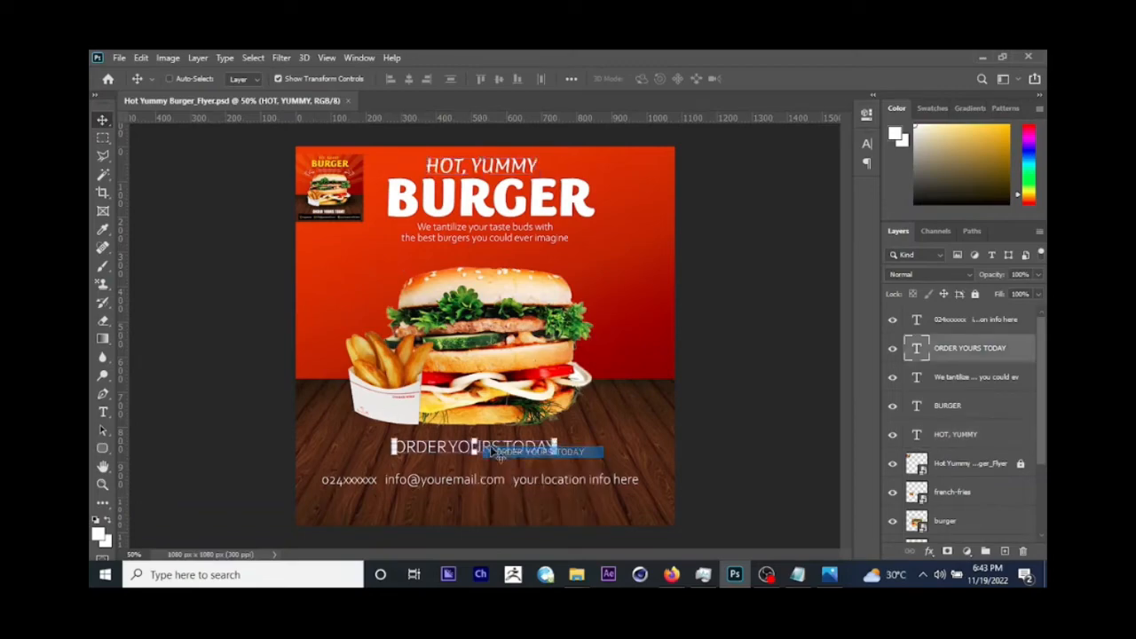
pyautogui.click(797, 574)
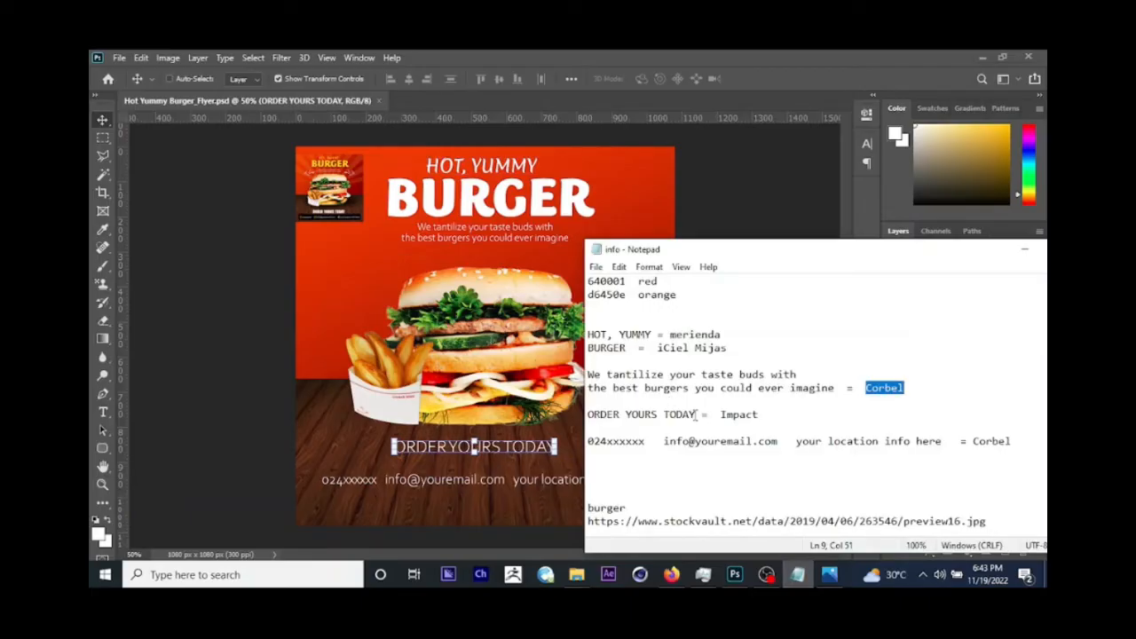
pyautogui.doubleClick(723, 417)
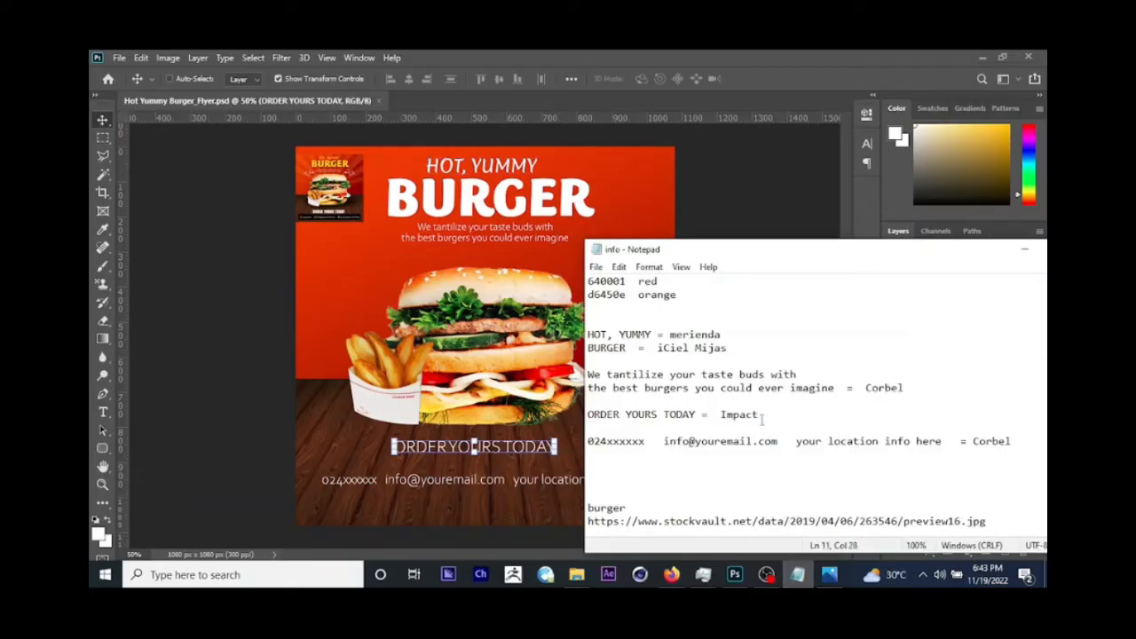
pyautogui.doubleClick(723, 417)
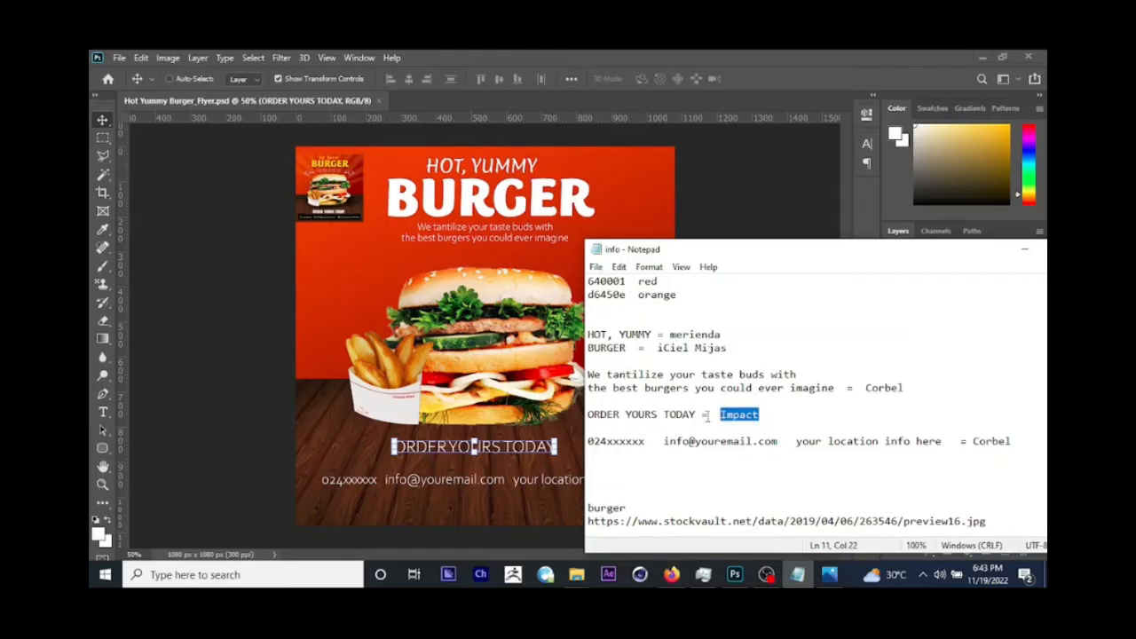
pyautogui.click(502, 395)
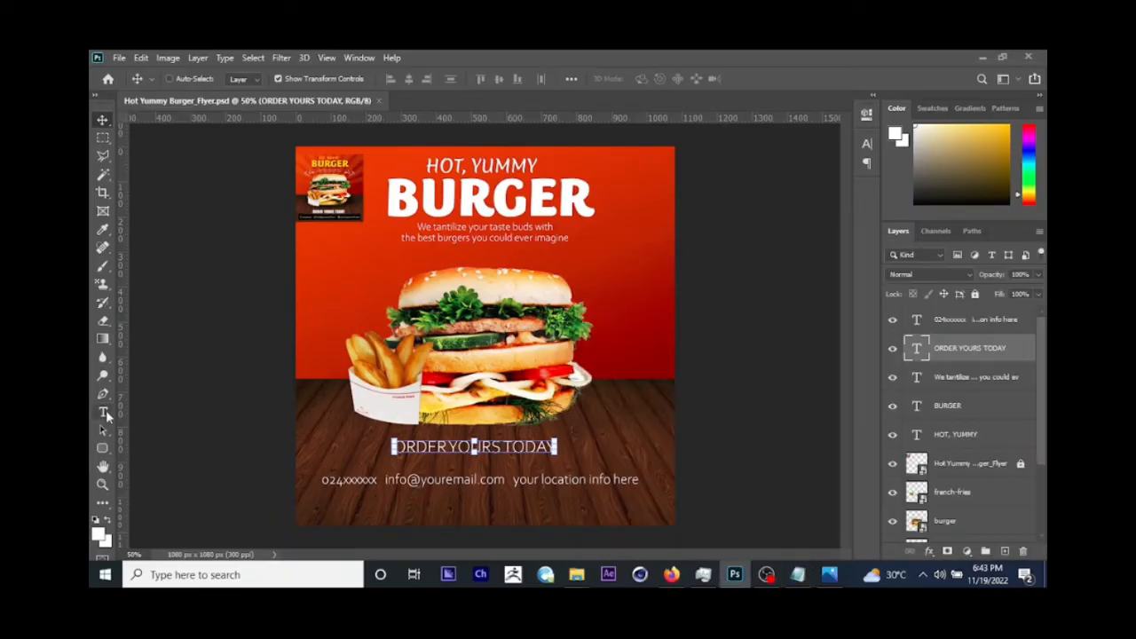
pyautogui.click(104, 413)
pyautogui.click(451, 444)
pyautogui.tripleClick(451, 441)
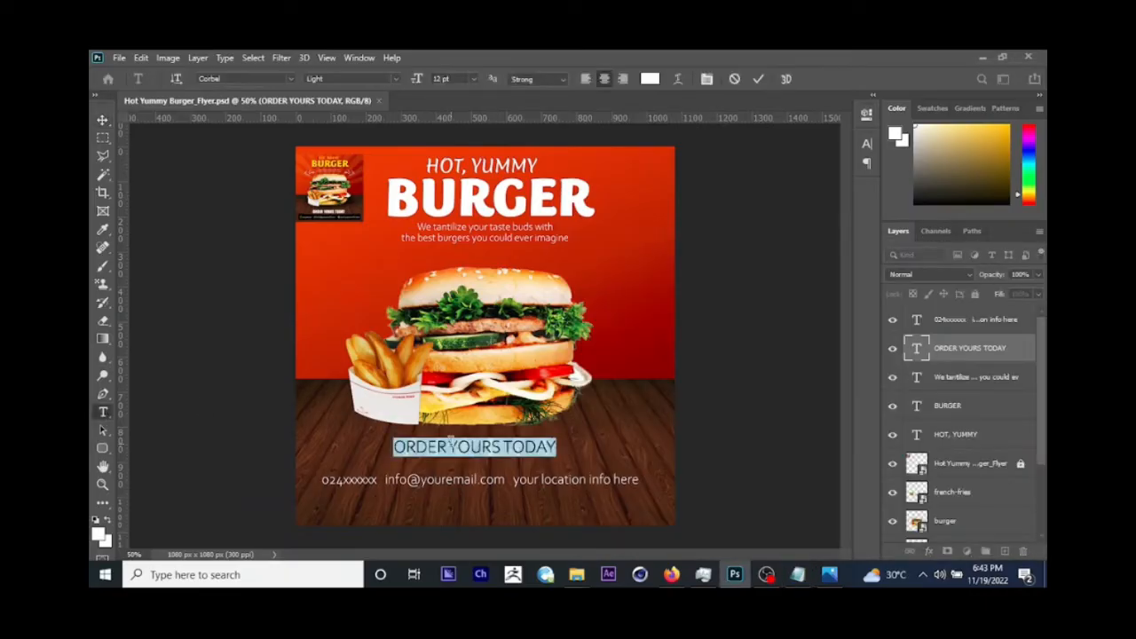
pyautogui.click(238, 79)
pyautogui.write('Impact')
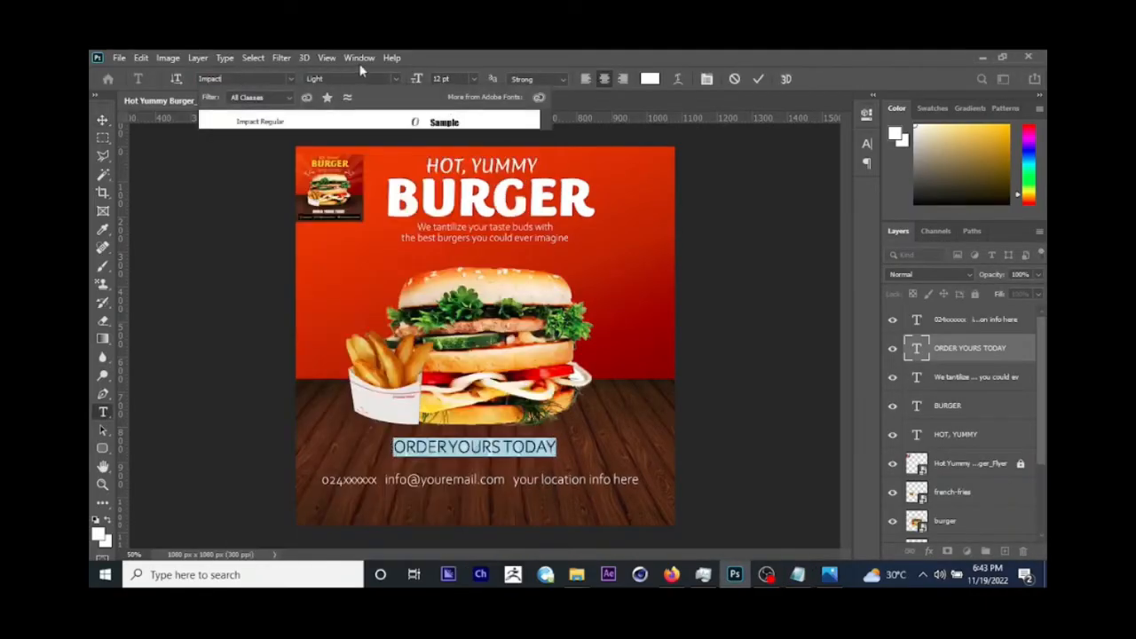
pyautogui.press('Escape')
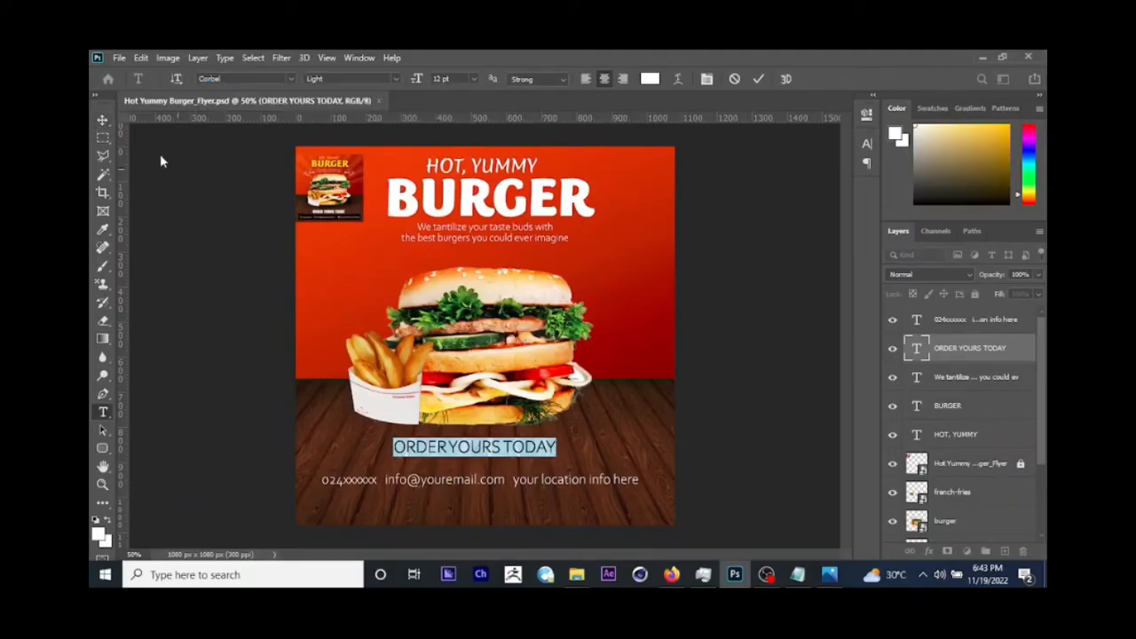
pyautogui.click(102, 122)
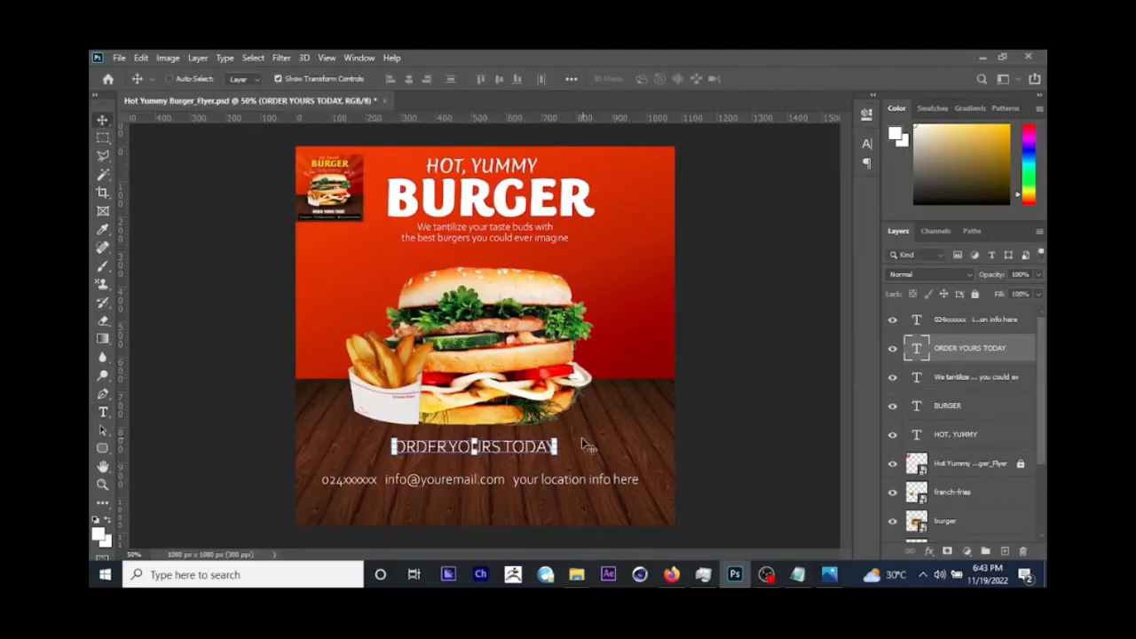
# Step: Apply the Impact Regular font to the whole ORDER YOURS TODAY text
pyautogui.click(103, 412)
pyautogui.tripleClick(476, 445)
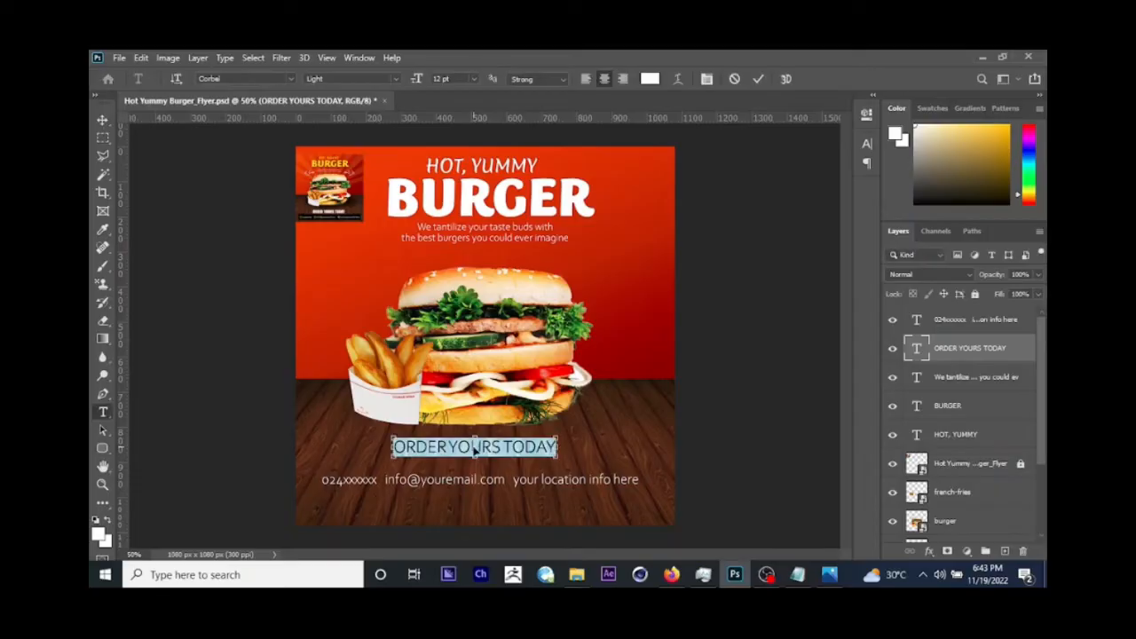
pyautogui.click(244, 79)
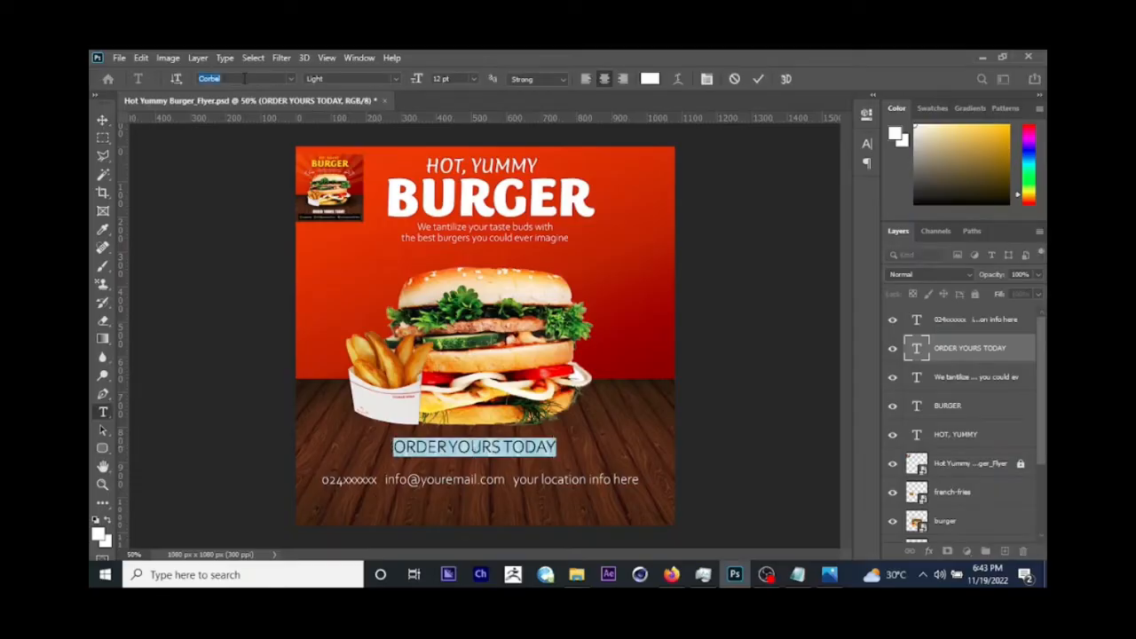
pyautogui.write('impact')
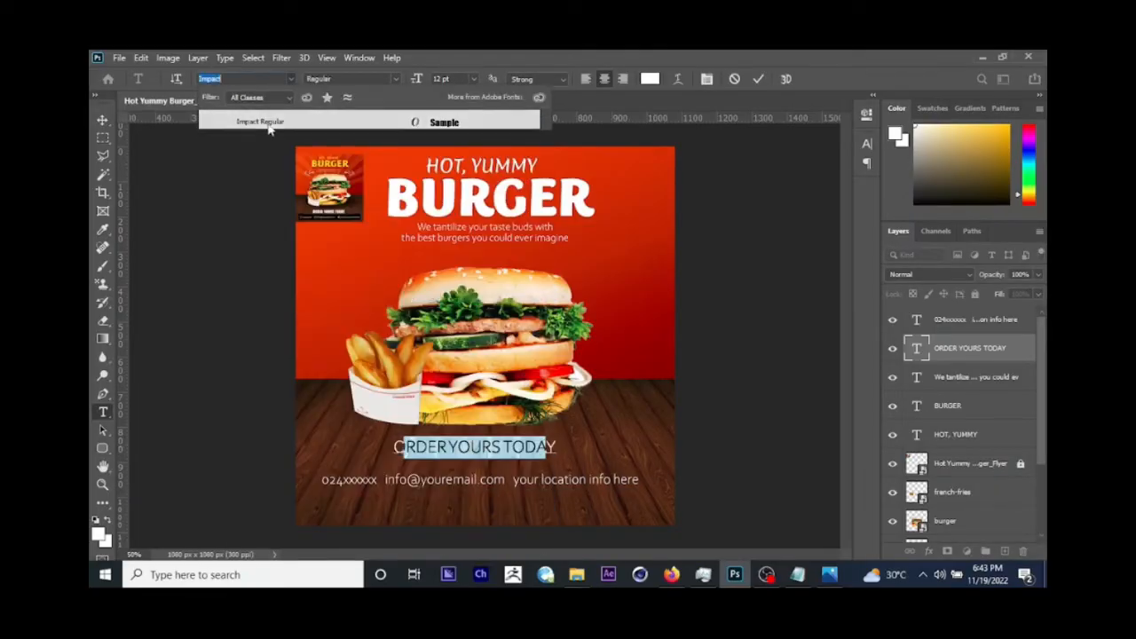
pyautogui.press('Return')
# Step: Scale ORDER YOURS TODAY up to about 143% around its centre and move it down slightly
pyautogui.hotkey('ctrl', 't')
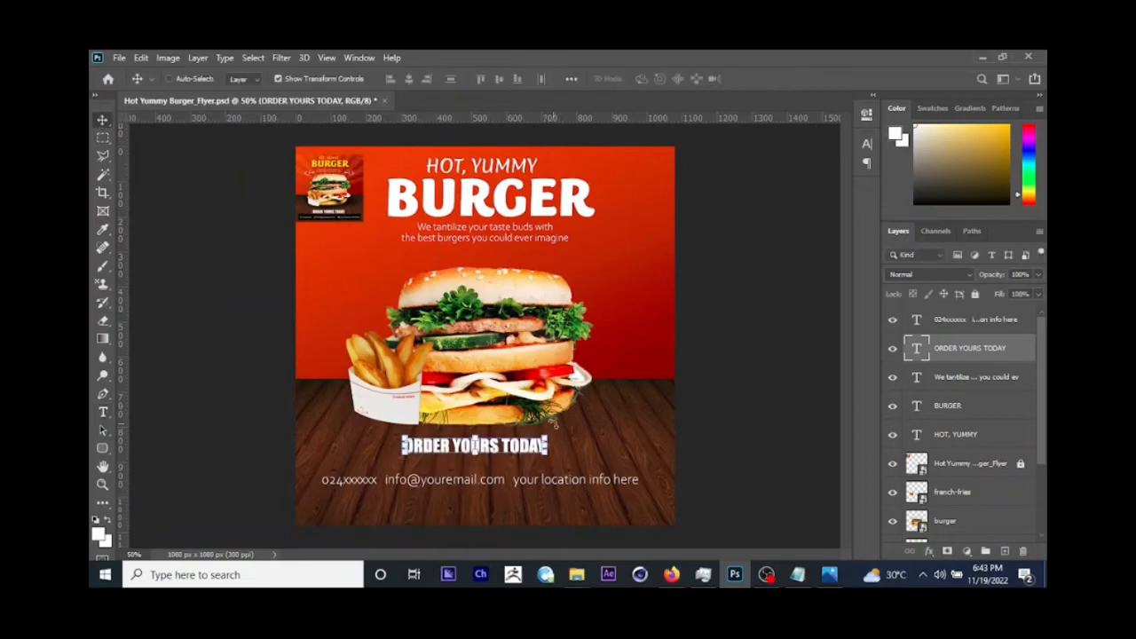
pyautogui.moveTo(549, 435); pyautogui.dragTo(576, 426)
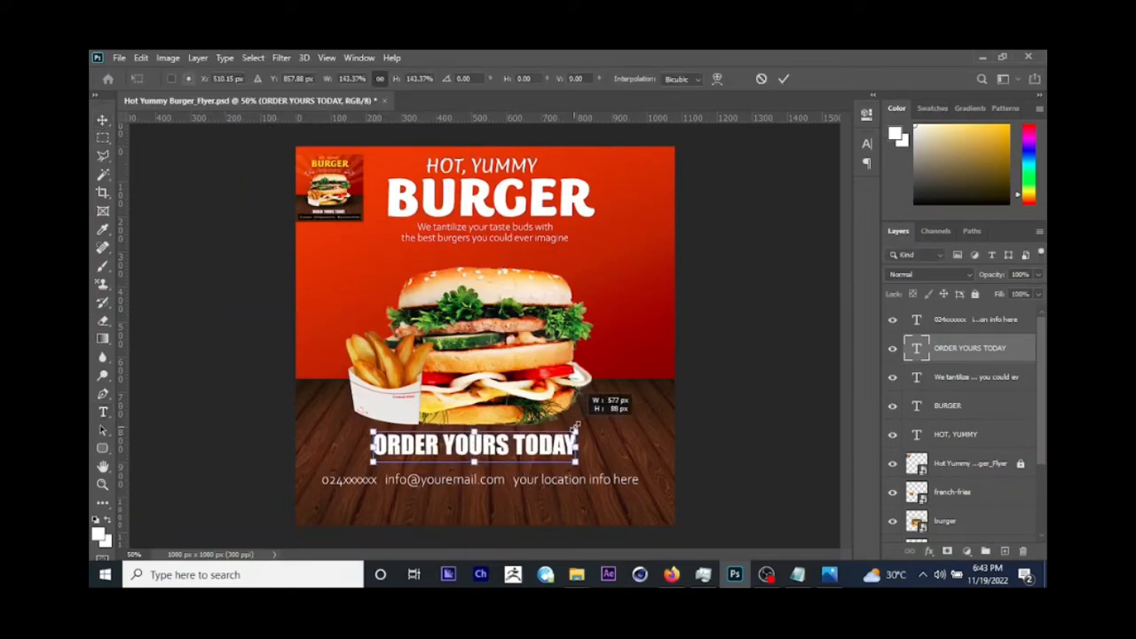
pyautogui.press('Return')
pyautogui.moveTo(612, 391); pyautogui.dragTo(613, 407)
# Step: Select the contact details line and move it straight down close to the flyer's bottom edge
pyautogui.rightClick(450, 479)
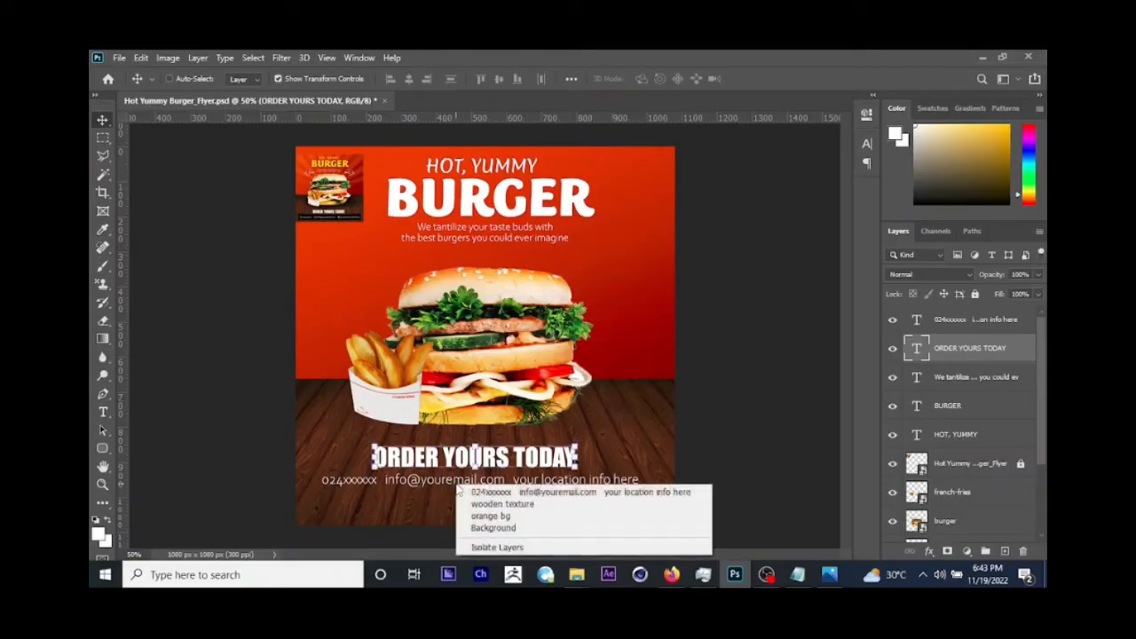
pyautogui.click(471, 492)
pyautogui.moveTo(486, 400); pyautogui.dragTo(485, 428)
pyautogui.moveTo(634, 505); pyautogui.dragTo(636, 506)
# Step: Check the contact line's font in Photoshop against the font listed for it in the Notepad info file
pyautogui.click(798, 575)
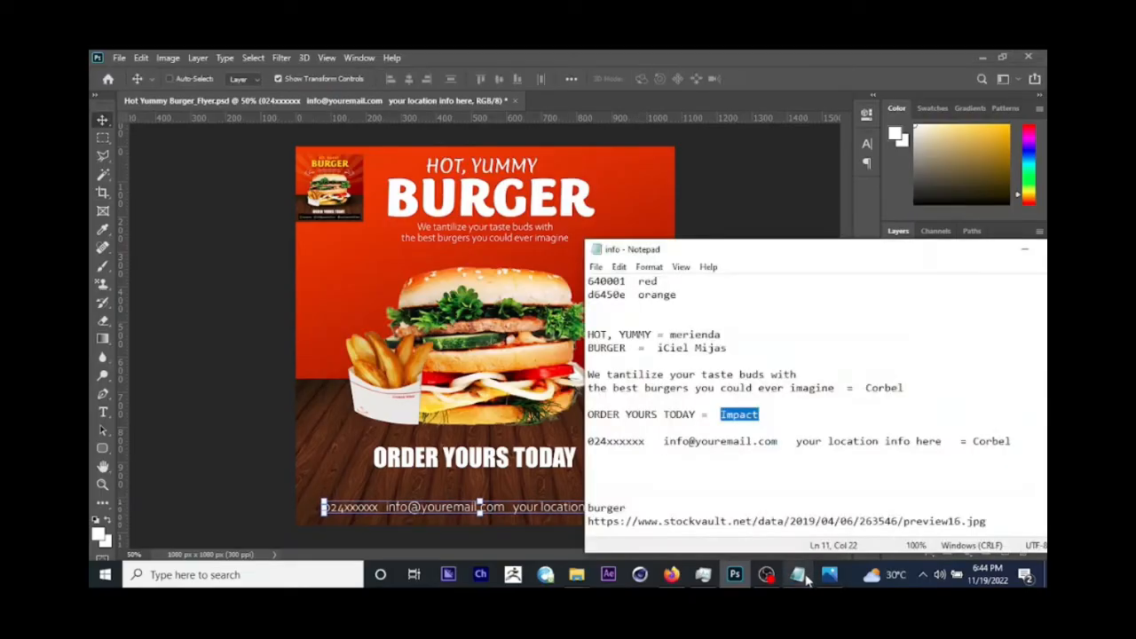
pyautogui.click(465, 402)
pyautogui.click(103, 411)
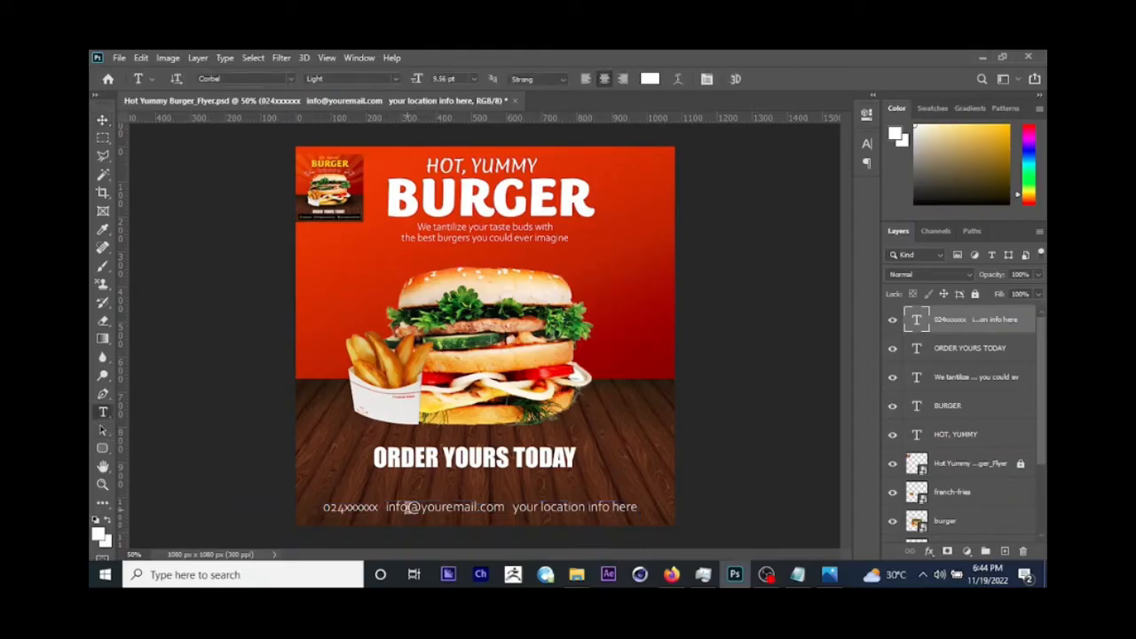
pyautogui.click(407, 507)
pyautogui.hotkey('ctrl', 'a')
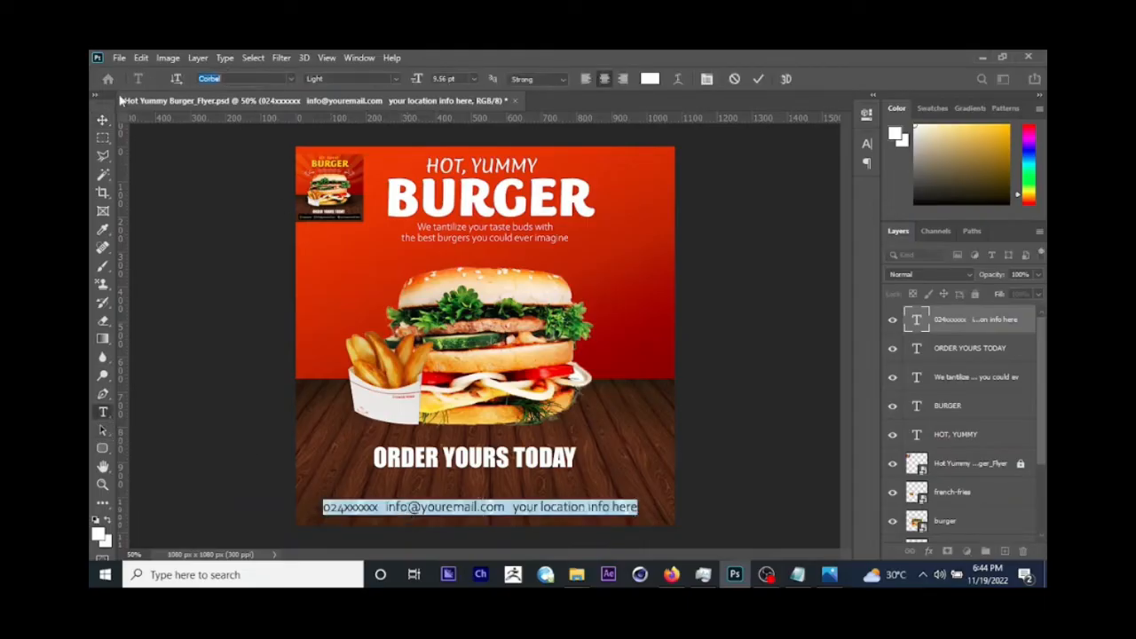
# Step: Scale the contact details line down slightly around its centre
pyautogui.click(103, 118)
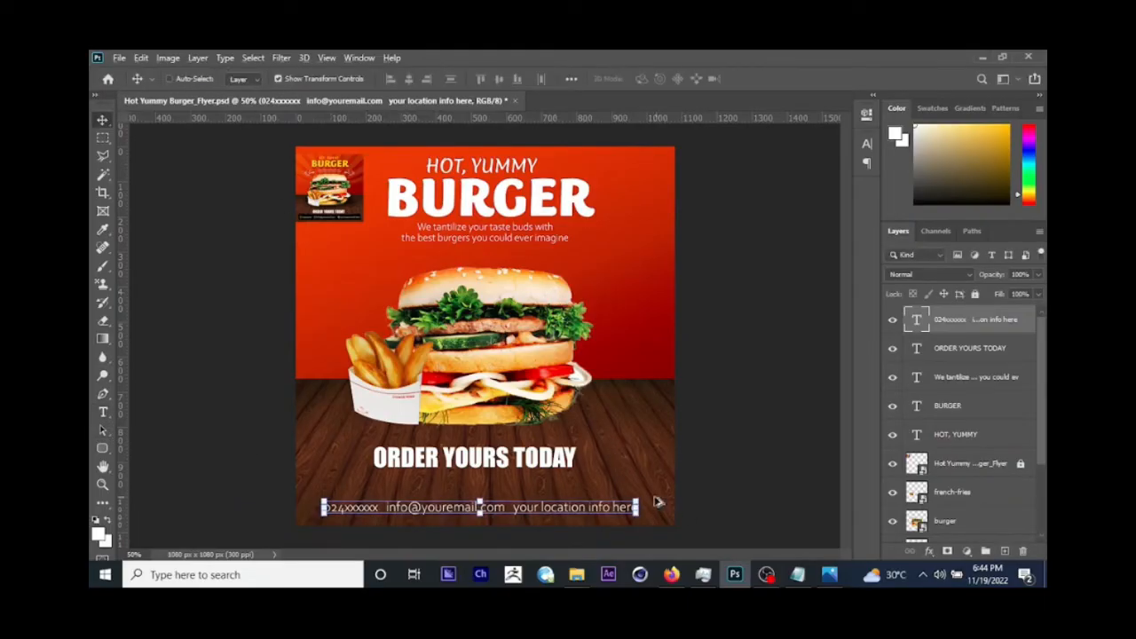
pyautogui.moveTo(638, 500); pyautogui.dragTo(636, 500)
pyautogui.press('Return')
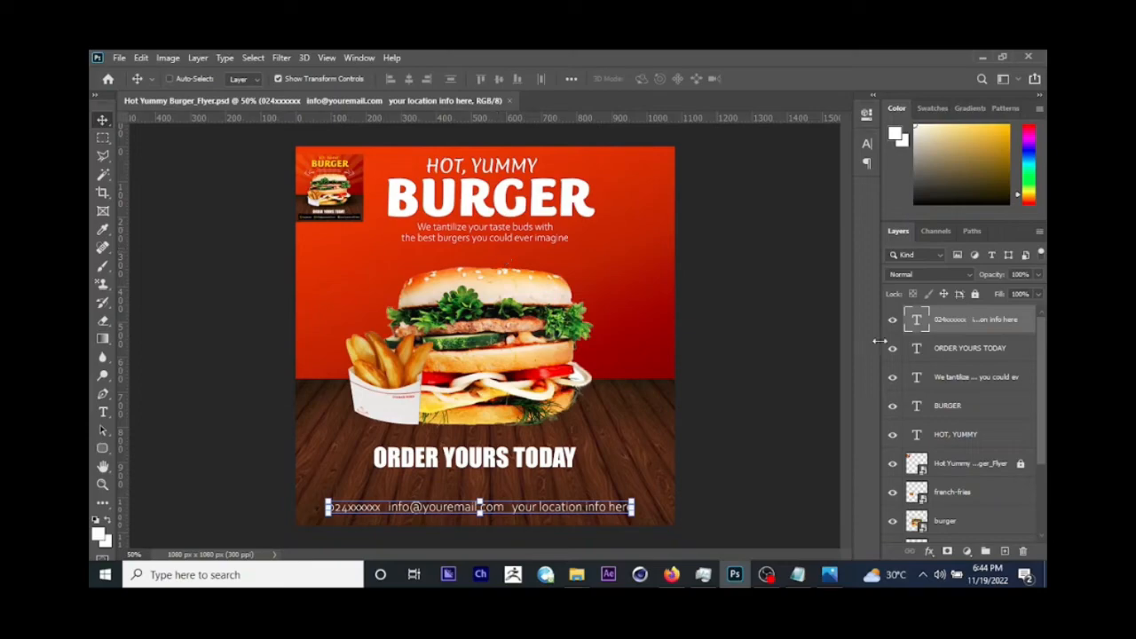
# Step: Check the reference flyer's headline colour in the image viewer, then fill the BURGER text with golden yellow in Photoshop
pyautogui.click(842, 577)
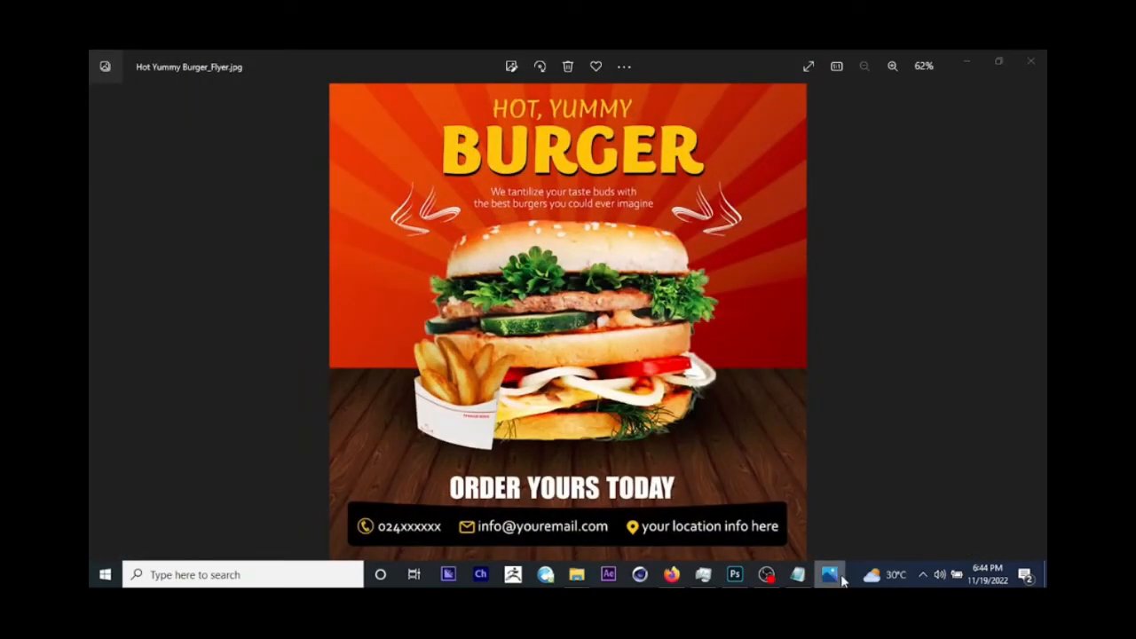
pyautogui.click(842, 579)
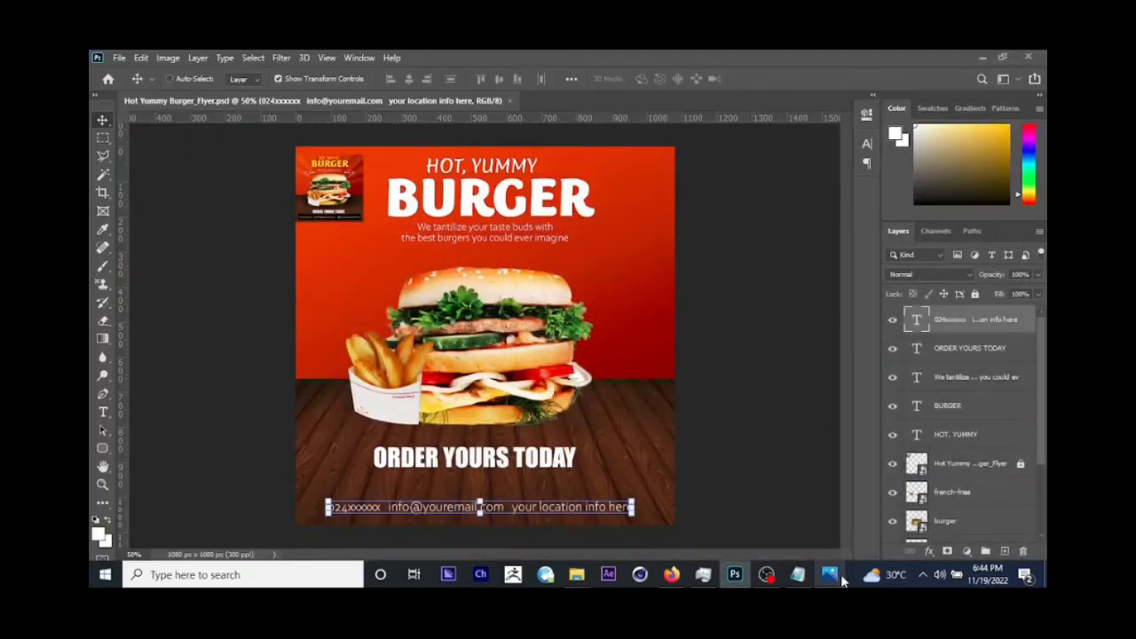
pyautogui.rightClick(511, 200)
pyautogui.click(519, 206)
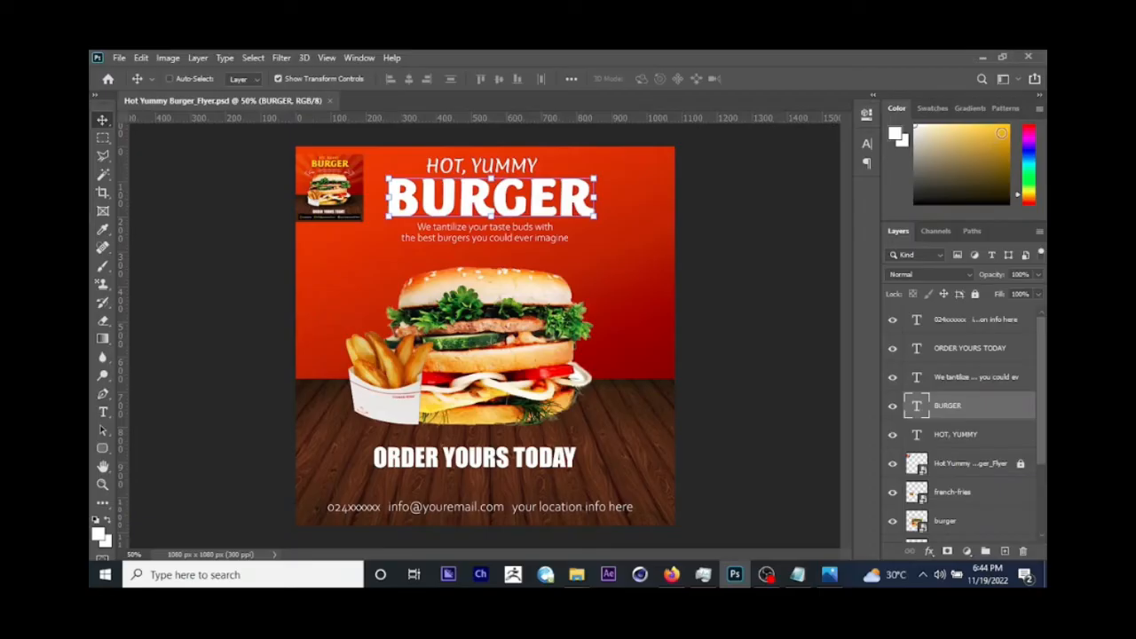
pyautogui.click(1001, 132)
pyautogui.hotkey('alt', 'BackSpace')
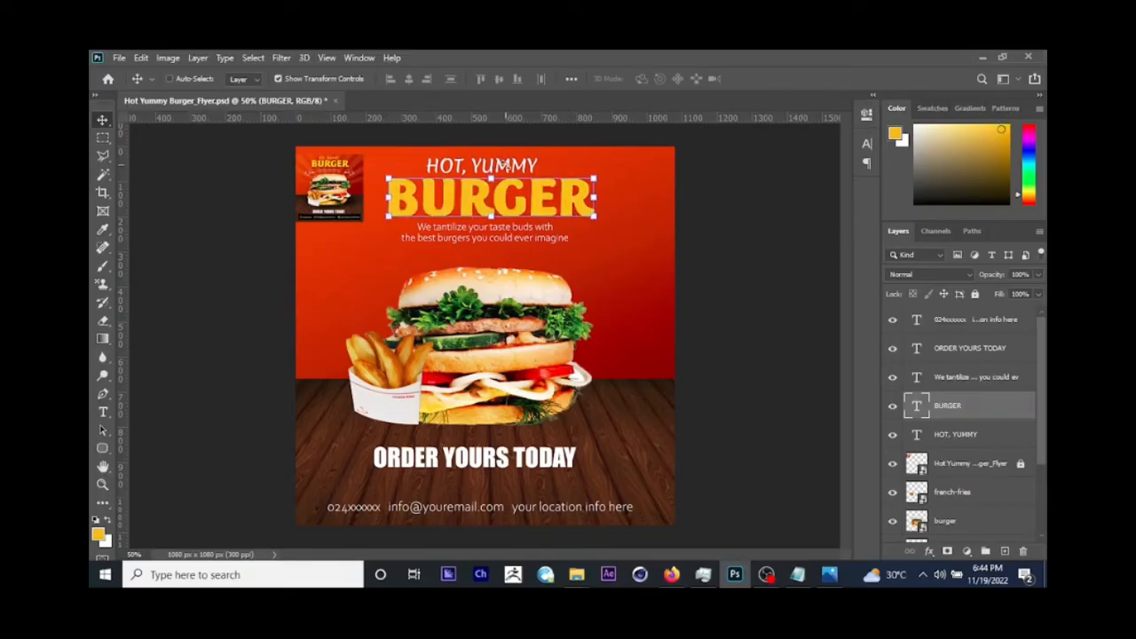
# Step: Fill the HOT, YUMMY text with the same golden yellow and save the flyer
pyautogui.rightClick(504, 165)
pyautogui.click(520, 176)
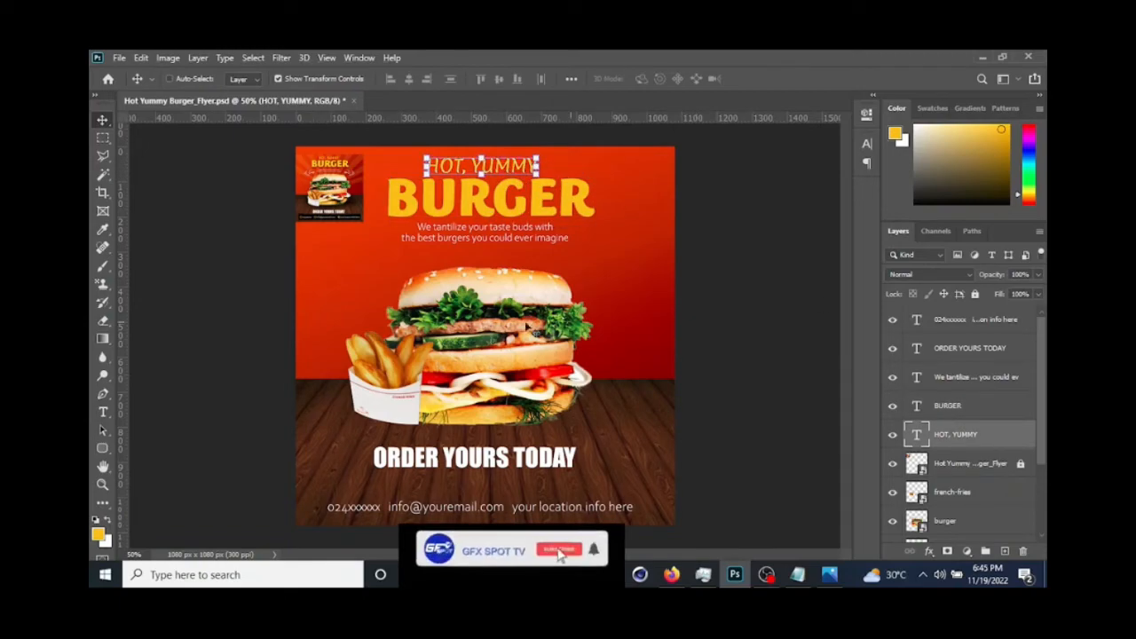
pyautogui.hotkey('ctrl', 's')
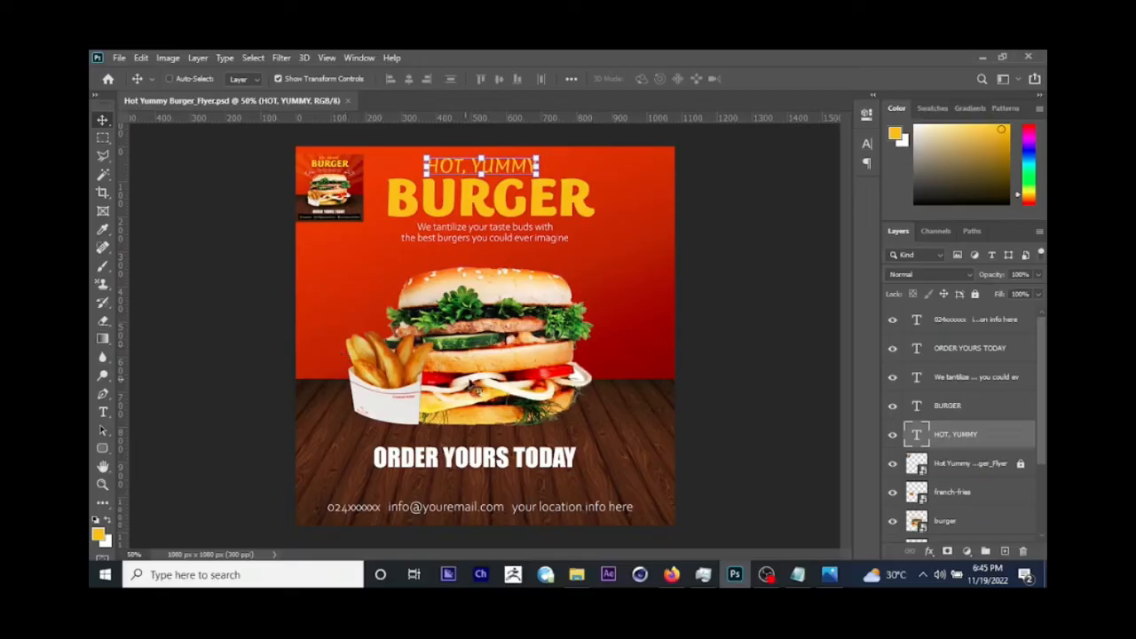
pyautogui.scroll(1, 661, 359)
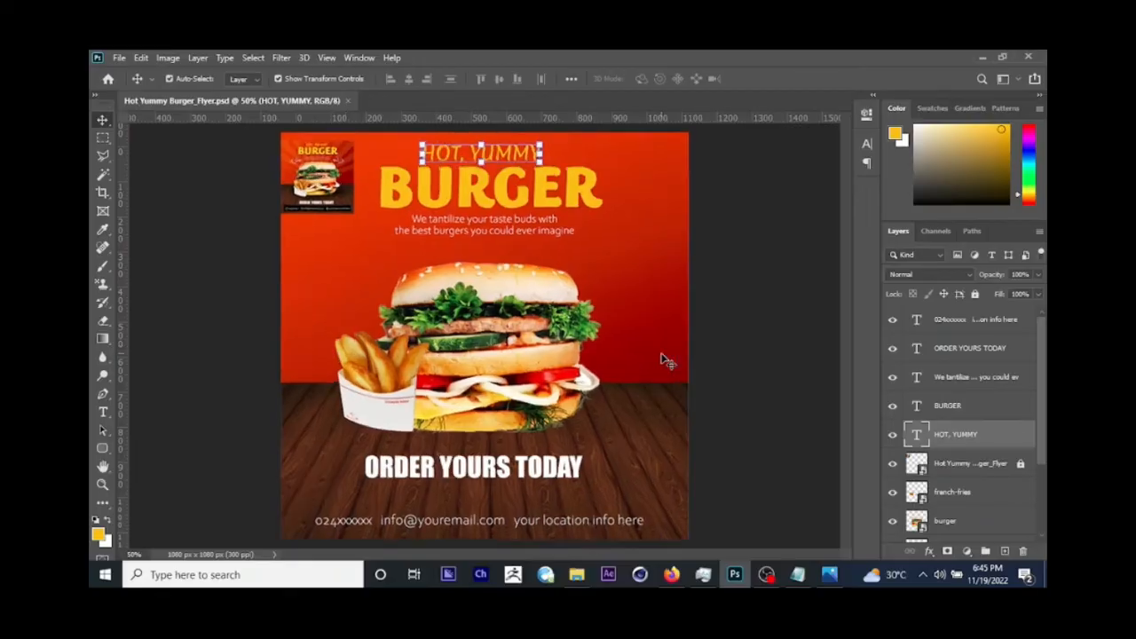
# Step: Check the decorative lines on the reference flyer in the image viewer, then place the curvy lines asset as embedded in the Photoshop flyer
pyautogui.scroll(-1, 661, 359)
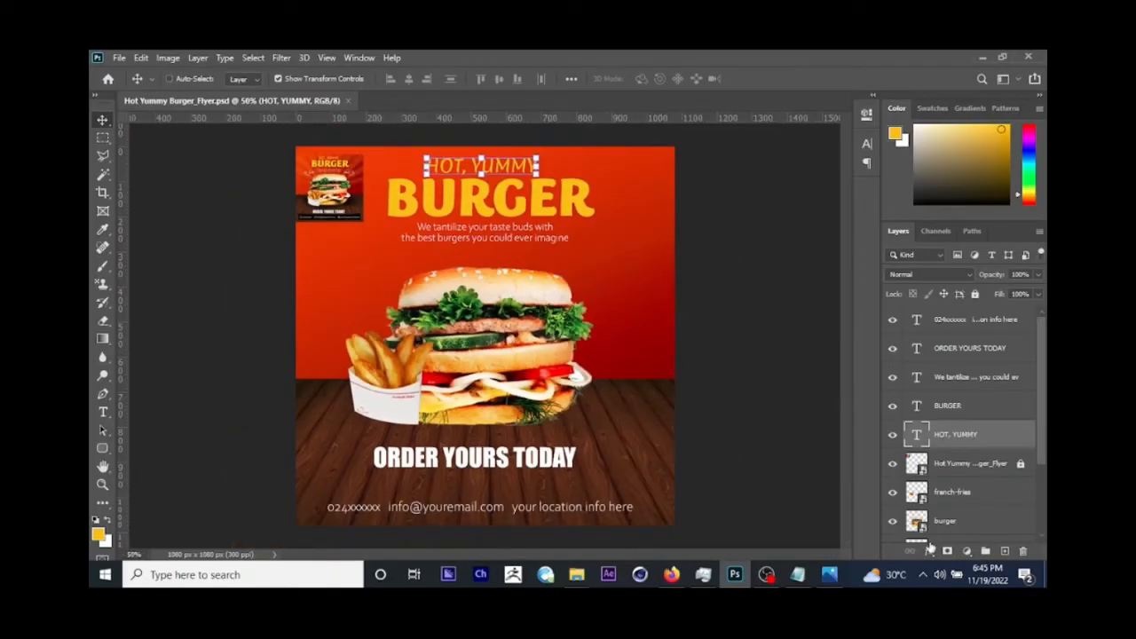
pyautogui.click(829, 574)
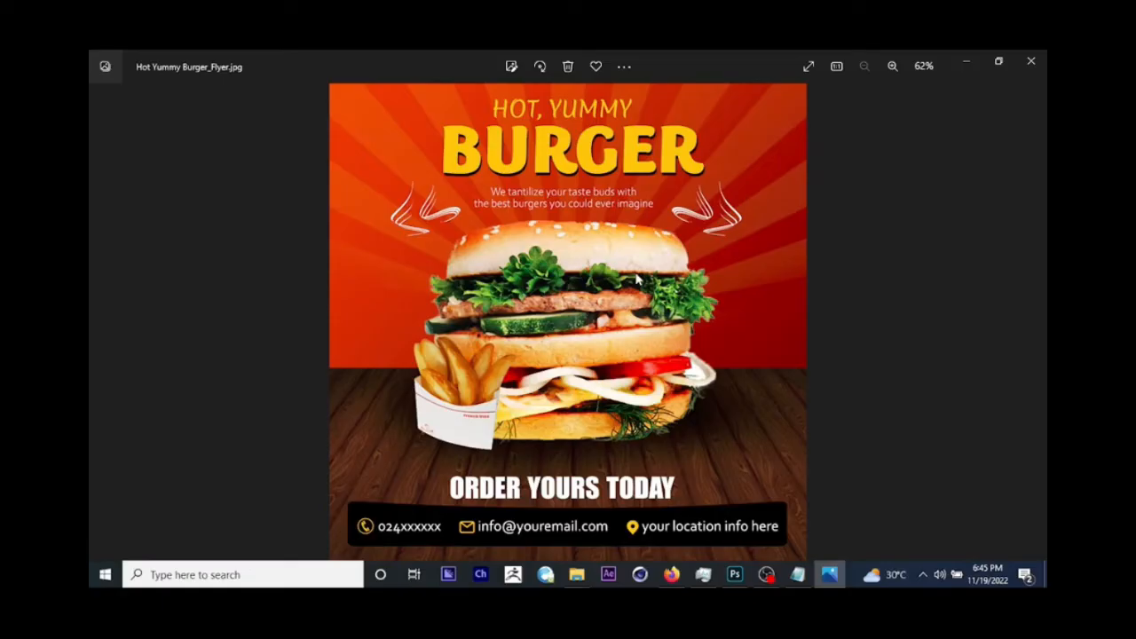
pyautogui.click(958, 62)
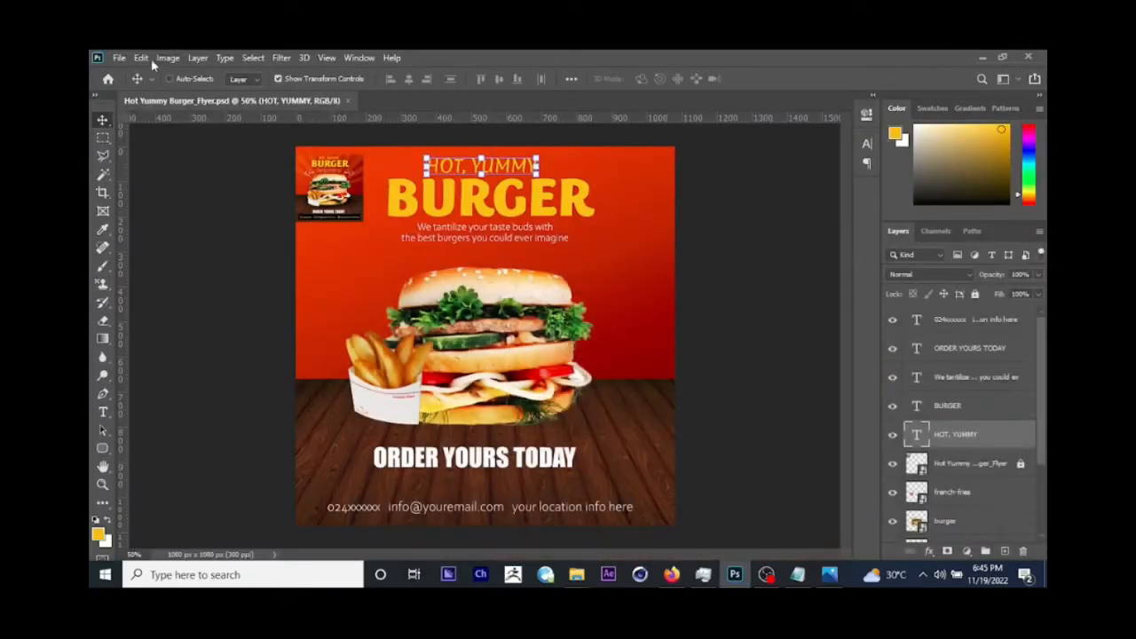
pyautogui.click(117, 59)
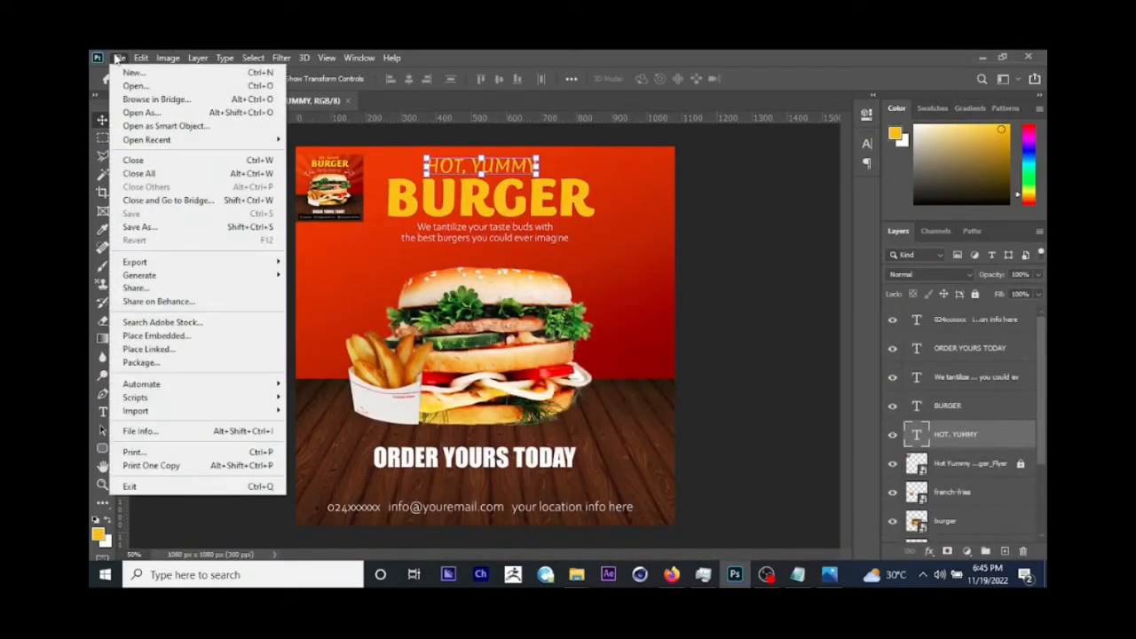
pyautogui.click(204, 337)
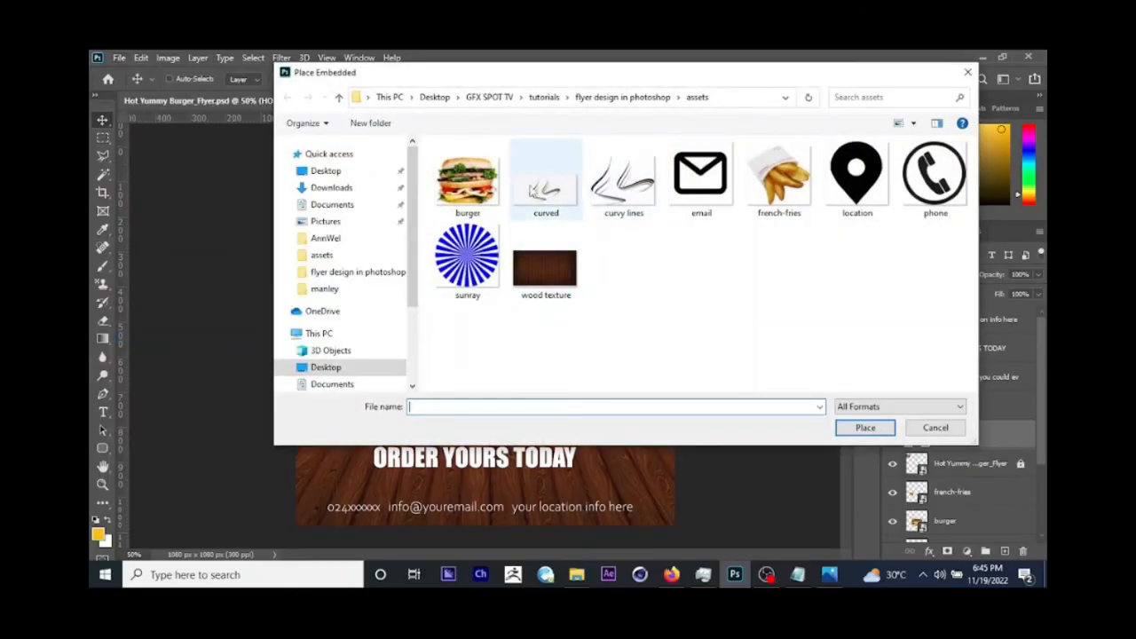
pyautogui.click(608, 198)
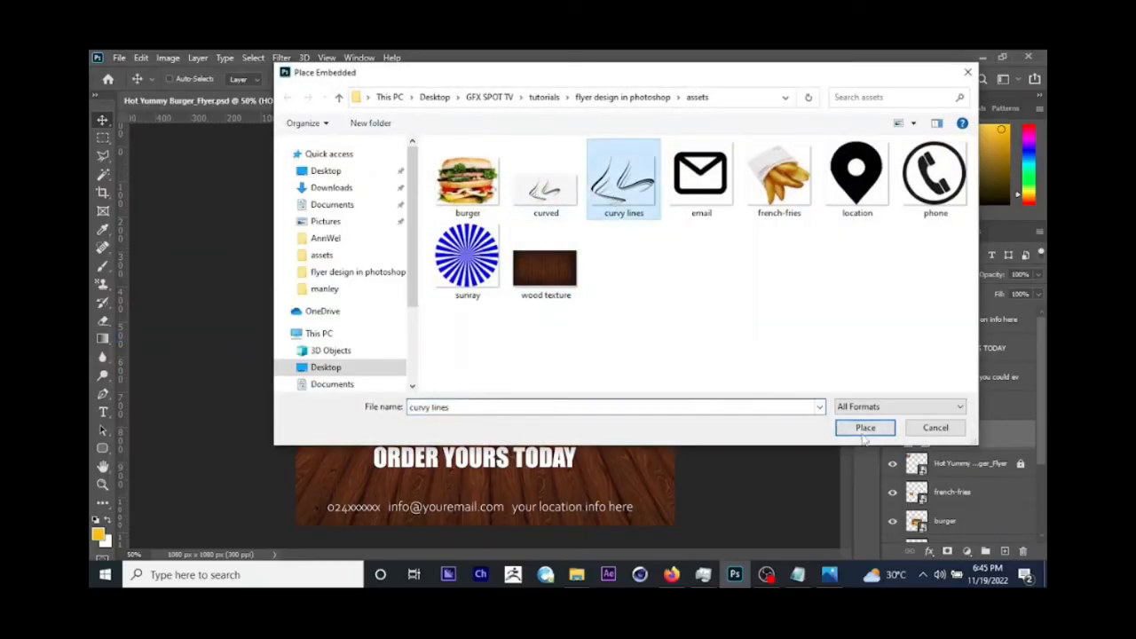
pyautogui.click(865, 428)
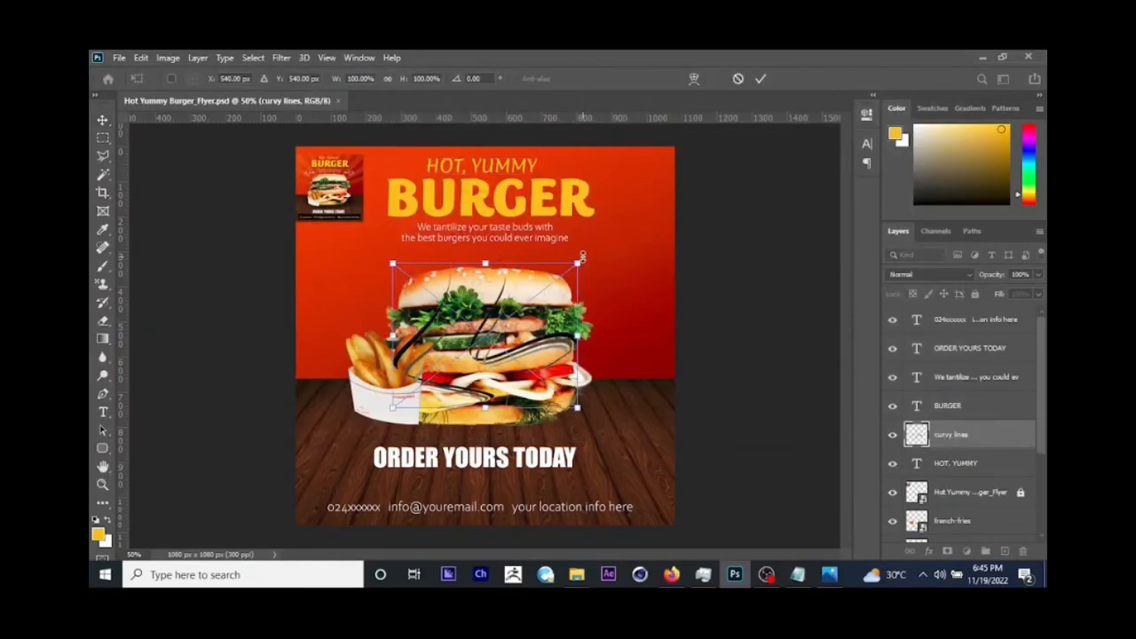
# Step: Scale the curvy lines down and place them beside the burger's upper right, just below the tagline
pyautogui.moveTo(583, 258); pyautogui.dragTo(624, 258)
pyautogui.press('Return')
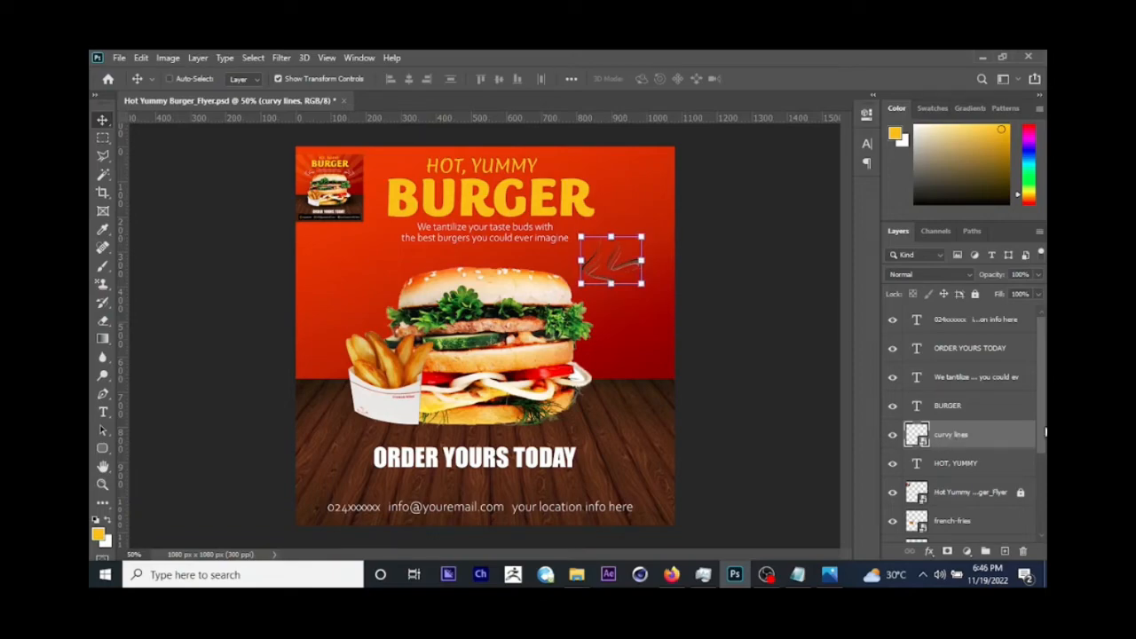
pyautogui.moveTo(1044, 432); pyautogui.dragTo(1044, 409)
pyautogui.moveTo(626, 273); pyautogui.dragTo(628, 271)
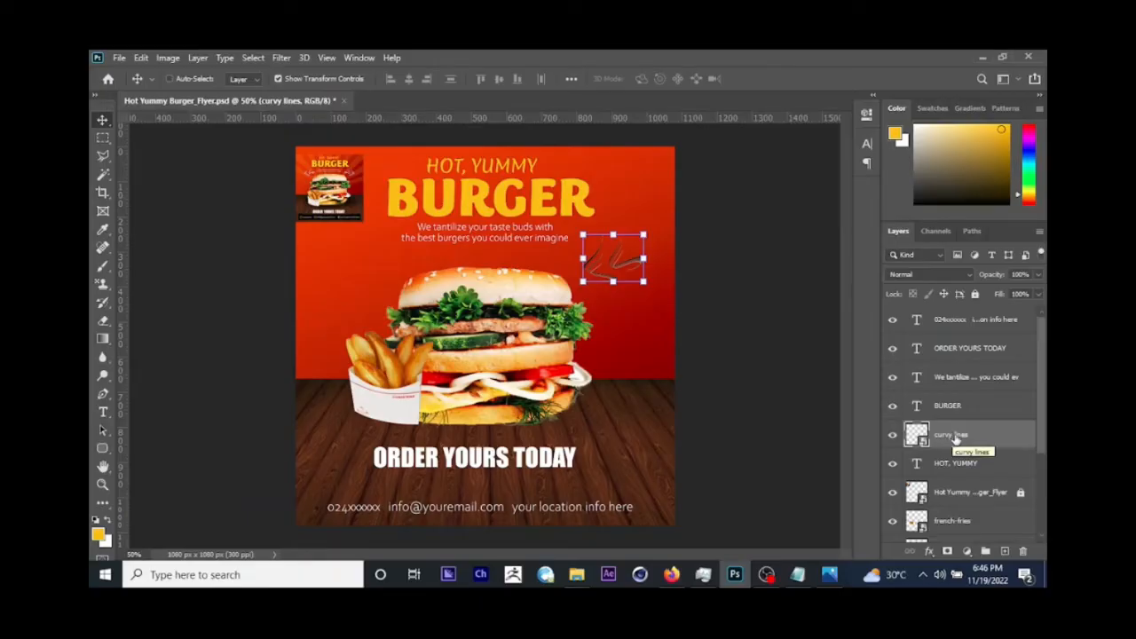
# Step: Rasterize the curvy lines layer and fill its line artwork with white
pyautogui.rightClick(955, 438)
pyautogui.click(800, 311)
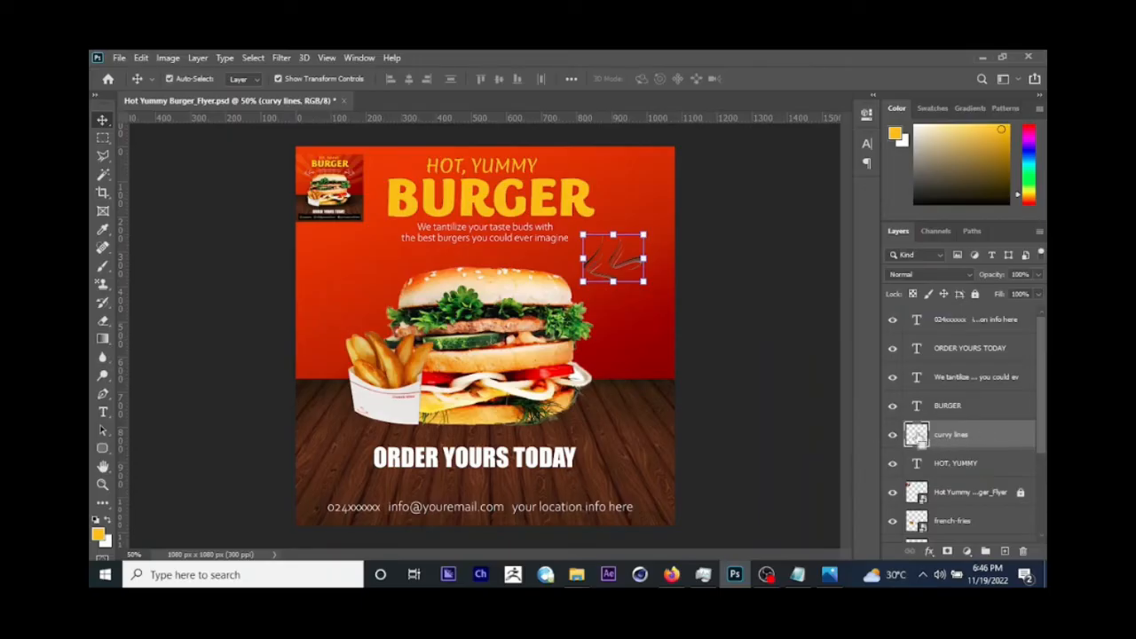
pyautogui.keyDown('ctrl'); pyautogui.click(917, 434); pyautogui.keyUp('ctrl')
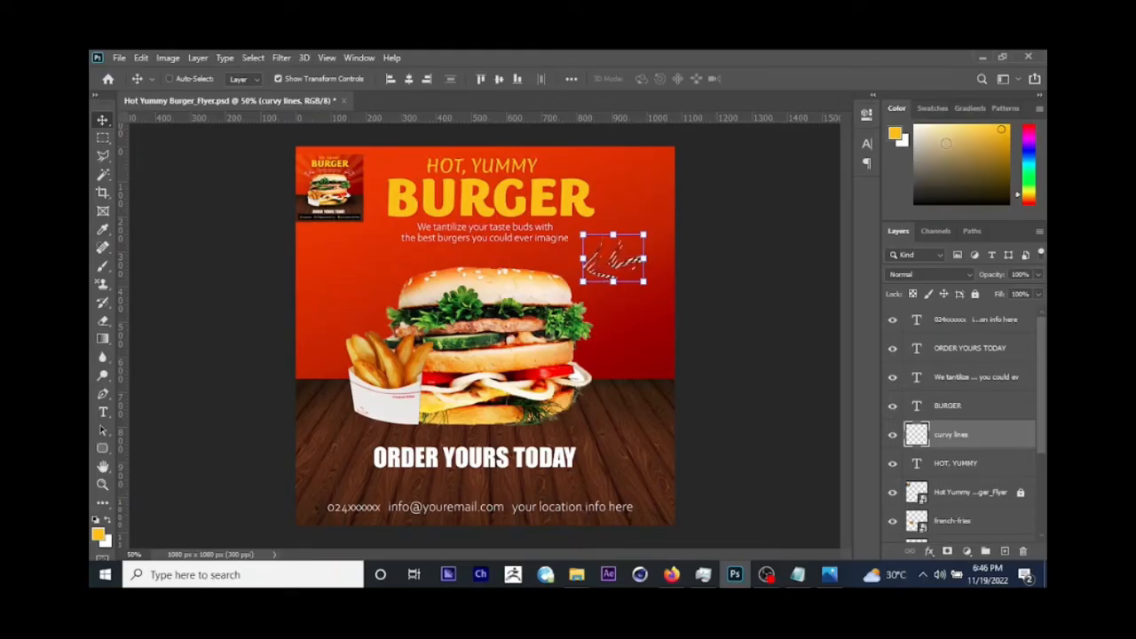
pyautogui.click(915, 127)
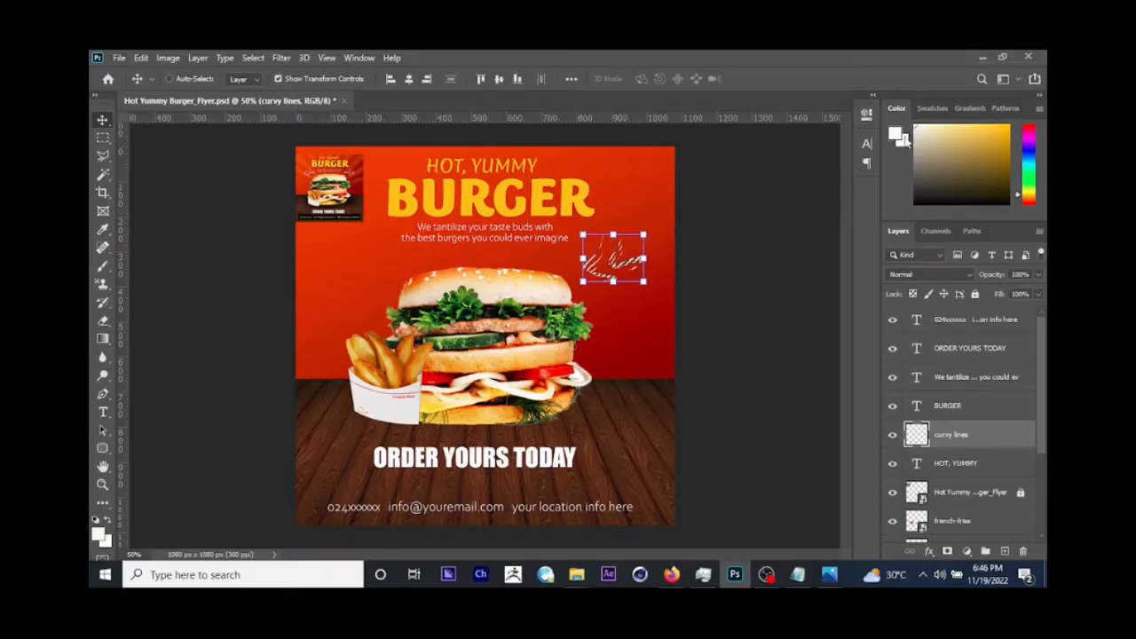
# Step: Move the white curvy lines to the left of the burger's top bun and scale them down slightly
pyautogui.moveTo(687, 280); pyautogui.dragTo(444, 282)
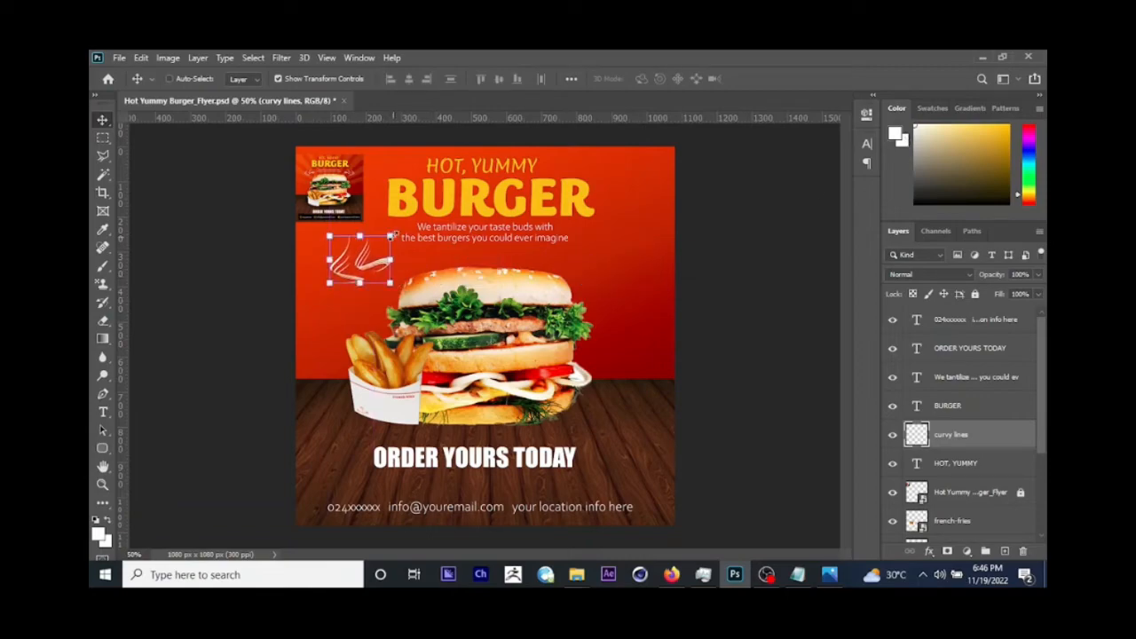
pyautogui.moveTo(391, 236); pyautogui.dragTo(423, 277)
pyautogui.press('Return')
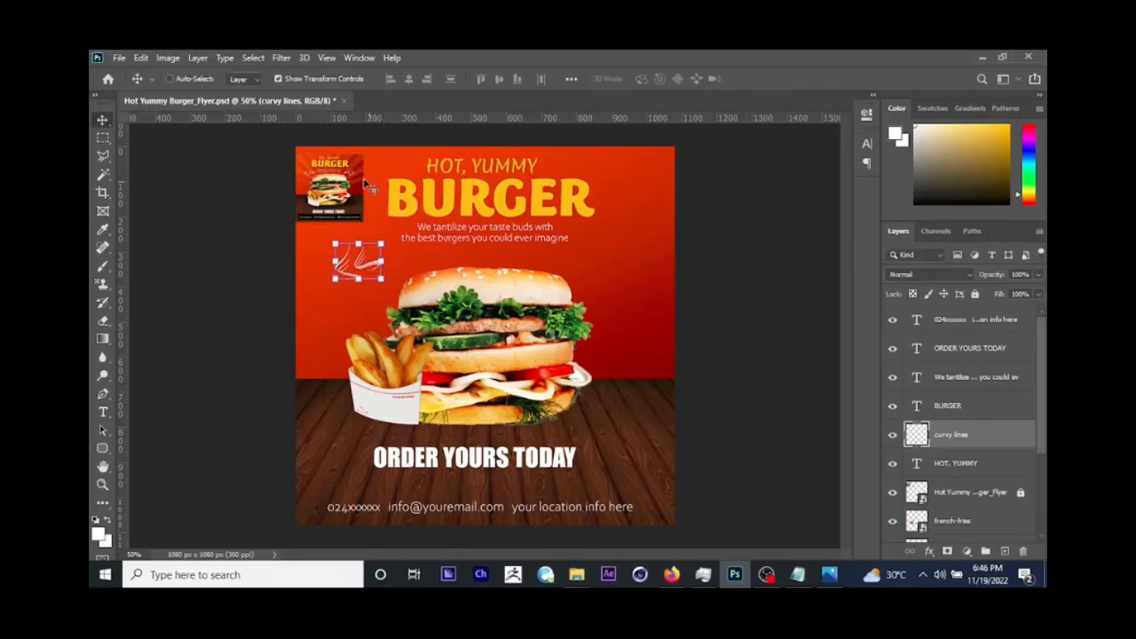
# Step: Check how the lines are paired on the reference flyer, then duplicate the curvy lines layer and move the copy to the burger's right side
pyautogui.click(828, 576)
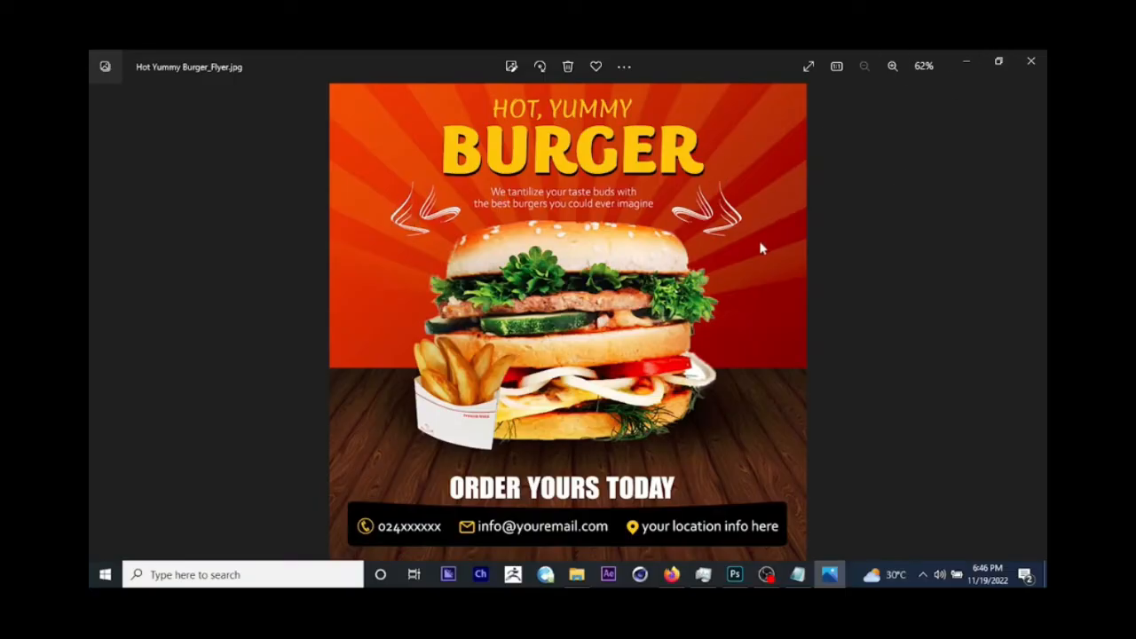
pyautogui.click(967, 62)
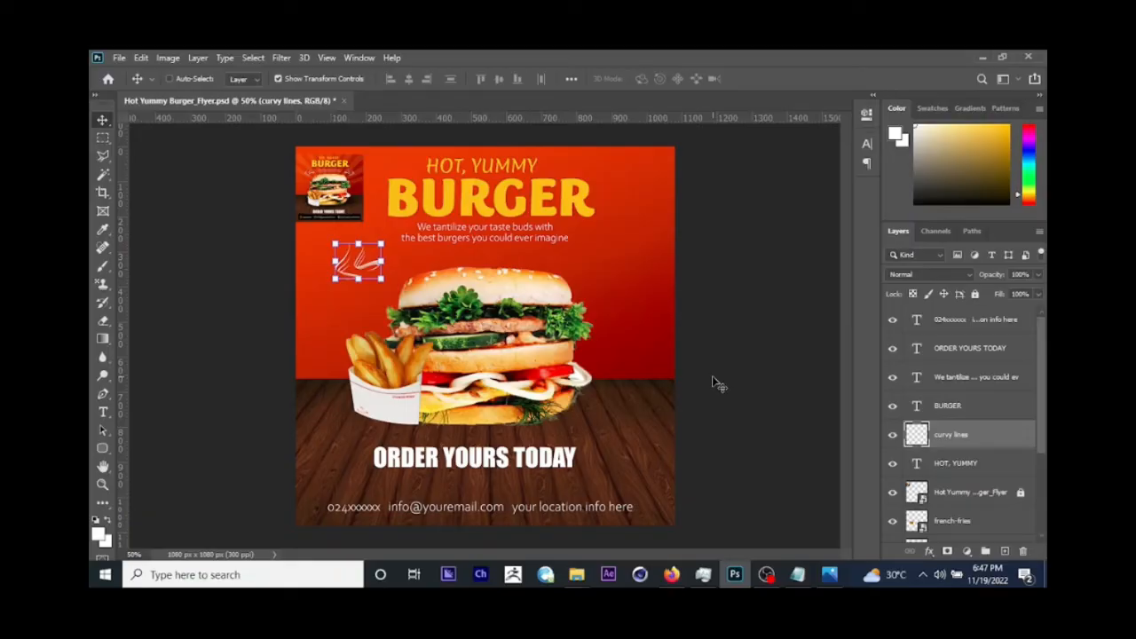
pyautogui.hotkey('ctrl', 'j')
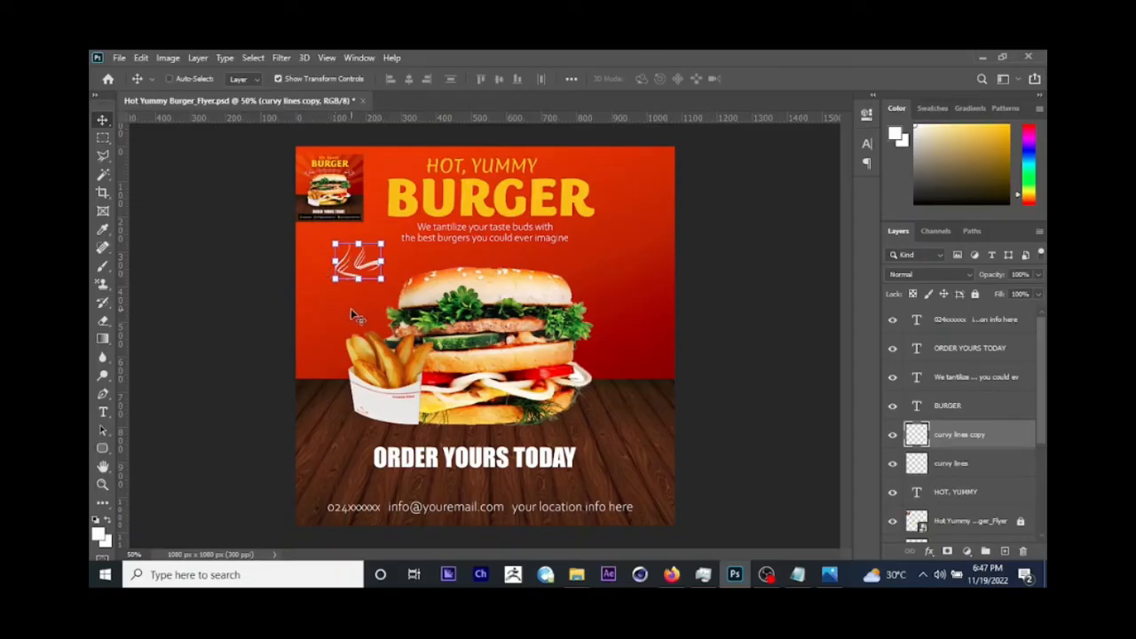
pyautogui.moveTo(350, 308); pyautogui.dragTo(618, 326)
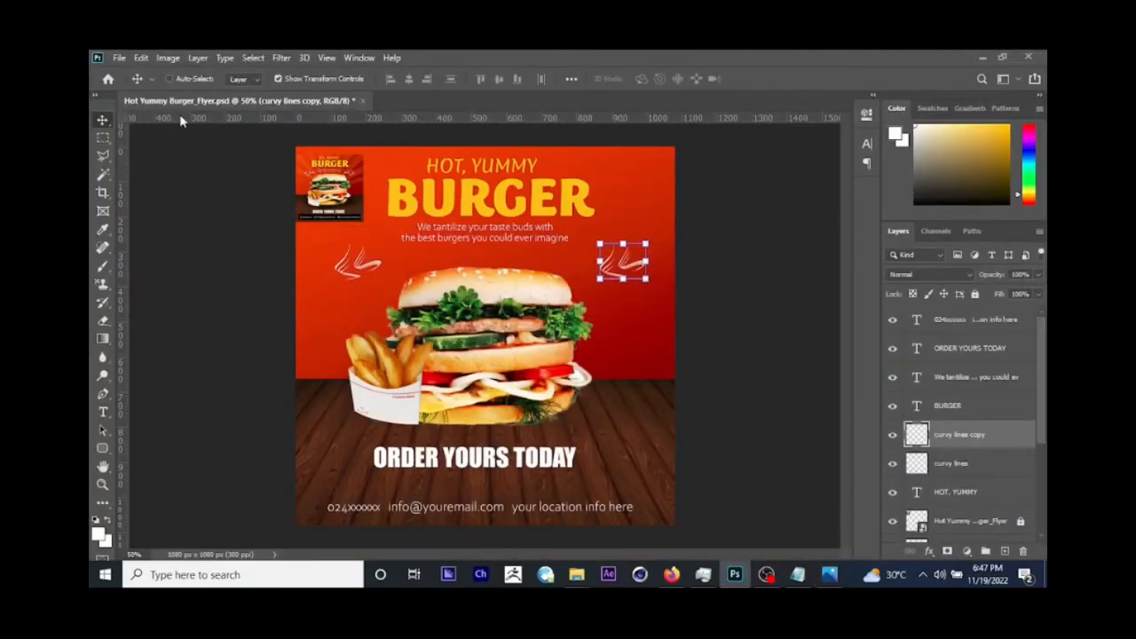
# Step: Flip the curvy lines copy horizontally so it mirrors the left one, and save the flyer
pyautogui.click(141, 57)
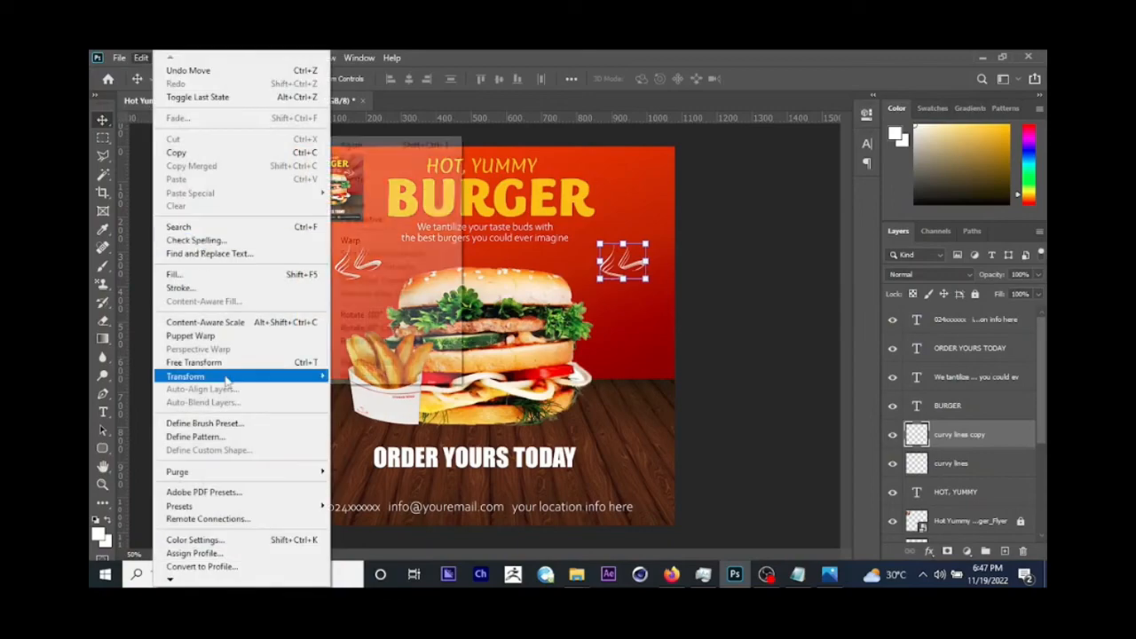
pyautogui.moveTo(233, 376)
pyautogui.click(394, 364)
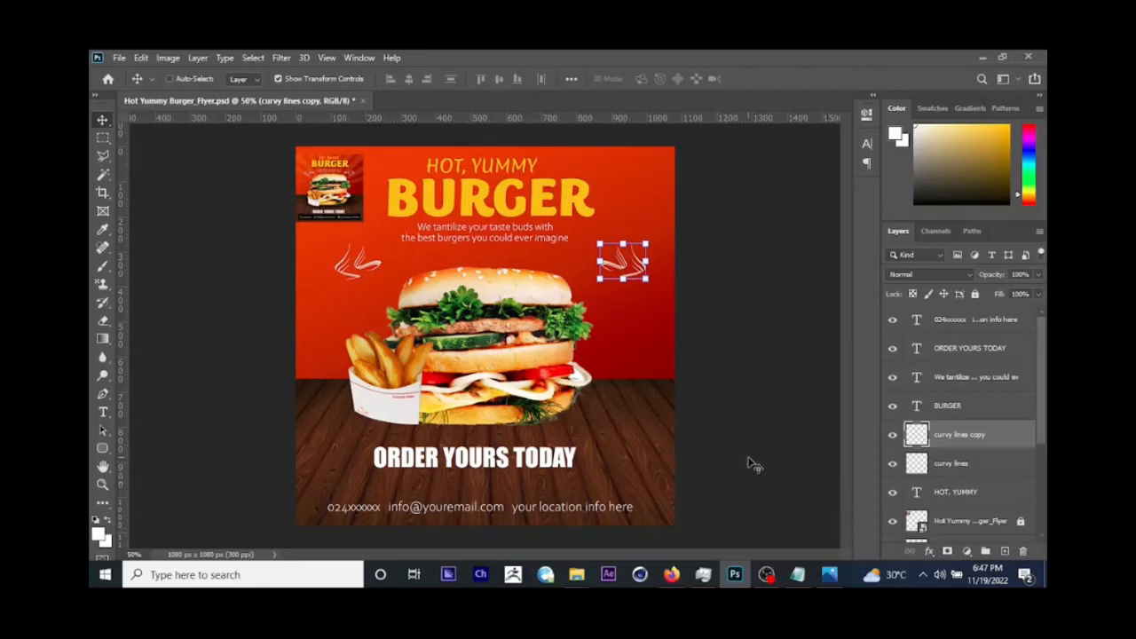
pyautogui.hotkey('ctrl', 's')
# Step: Check the sun rays on the reference flyer, then place the sunray asset as embedded across the Photoshop canvas and rasterize its layer
pyautogui.click(823, 571)
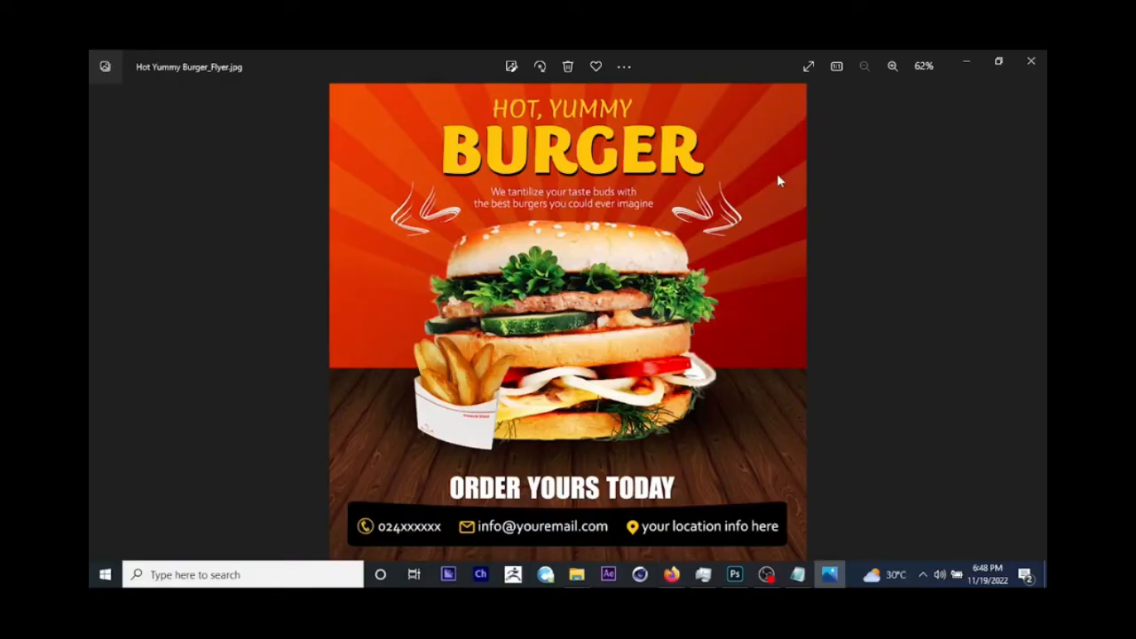
pyautogui.click(970, 66)
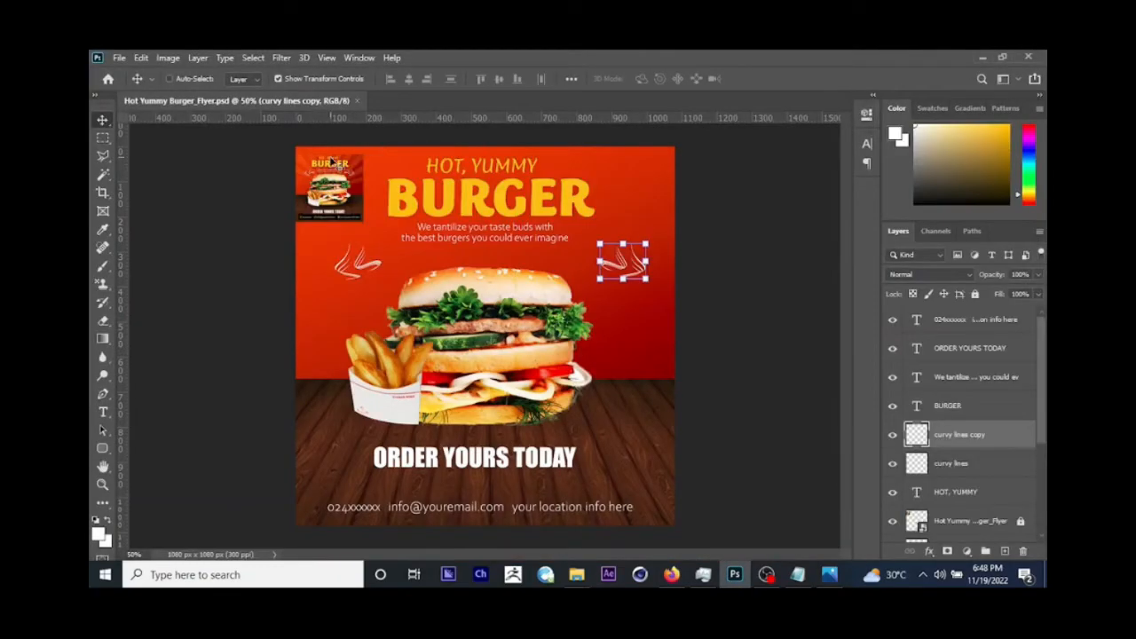
pyautogui.click(119, 57)
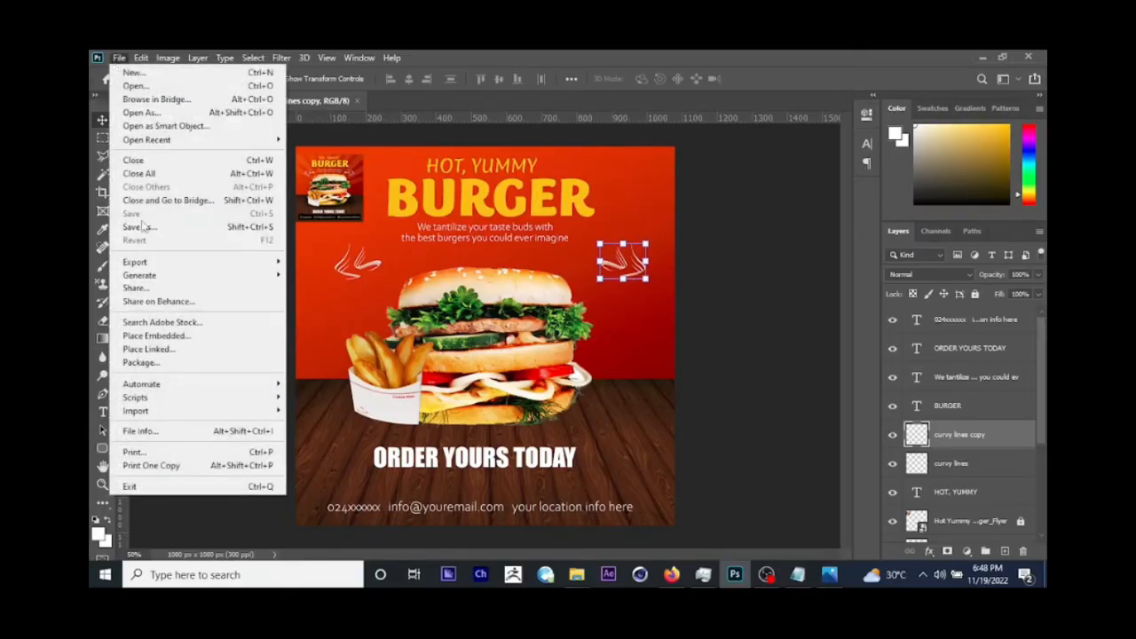
pyautogui.click(164, 336)
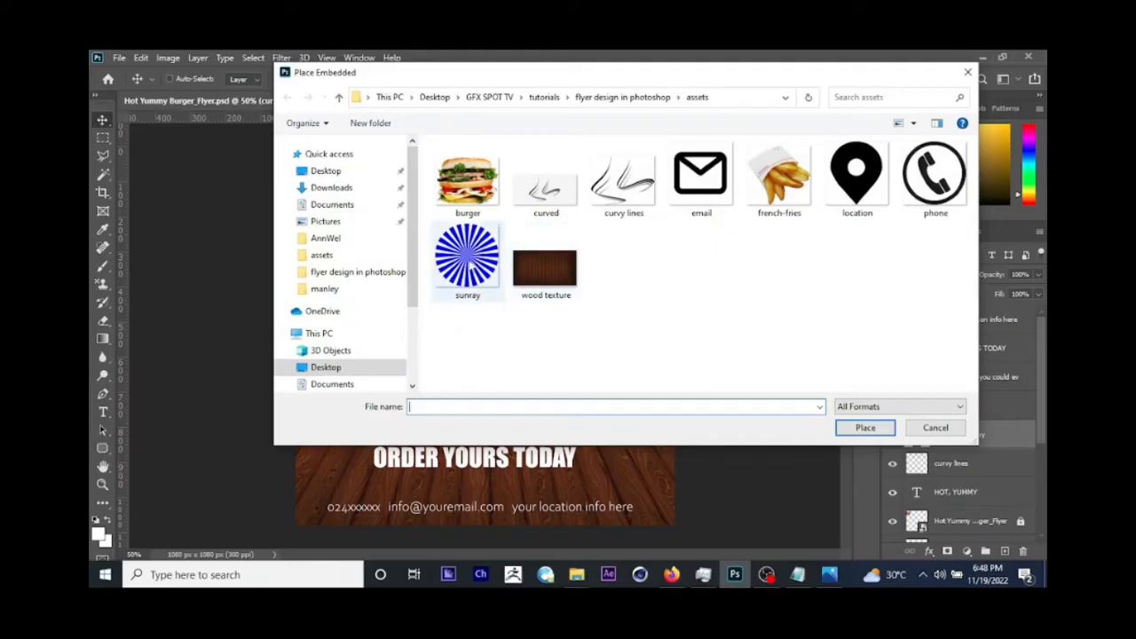
pyautogui.click(469, 262)
pyautogui.click(878, 431)
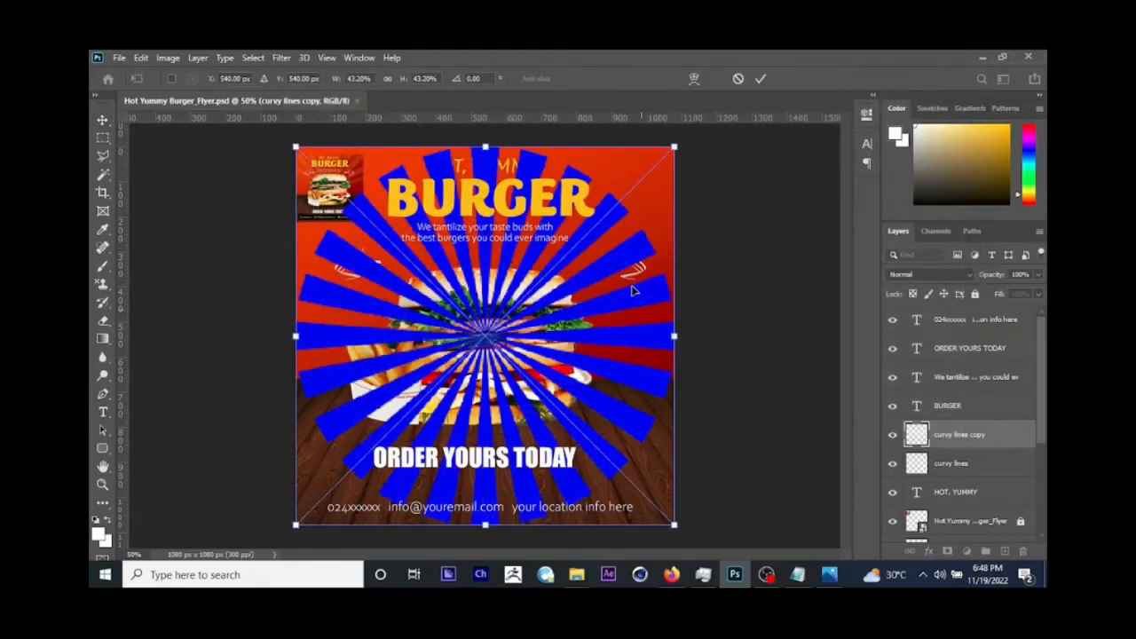
pyautogui.press('Return')
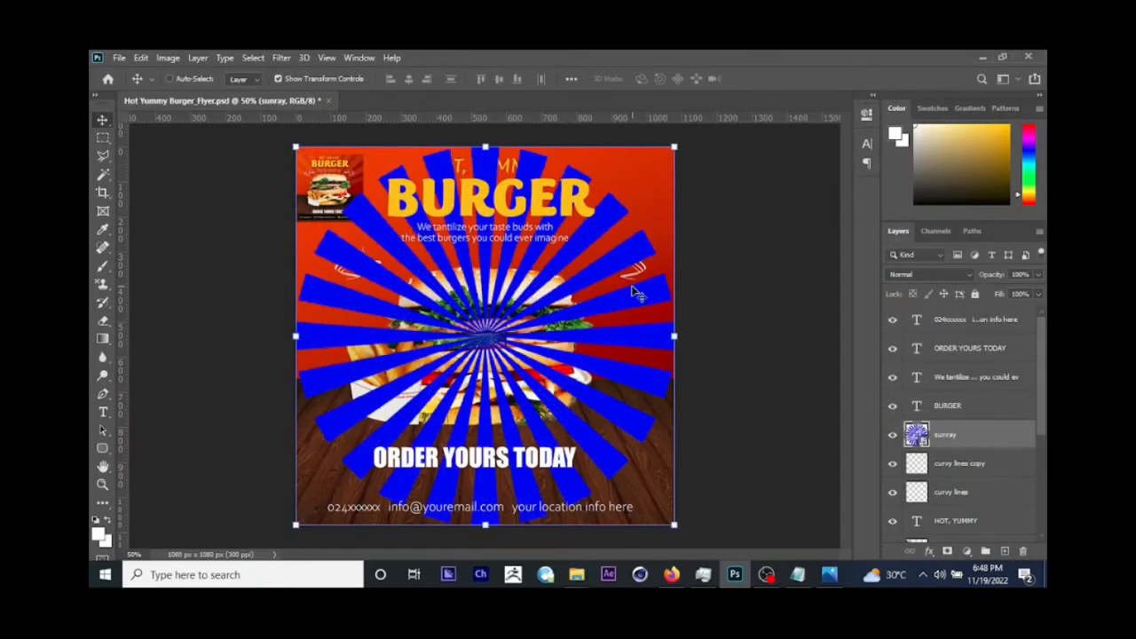
pyautogui.rightClick(948, 442)
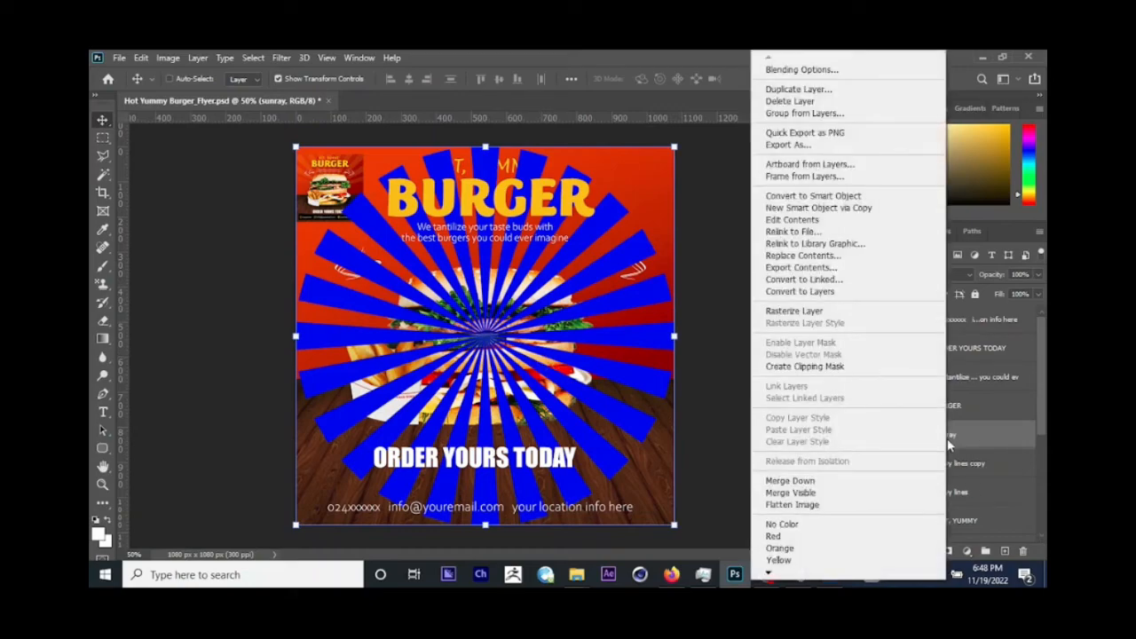
pyautogui.click(777, 312)
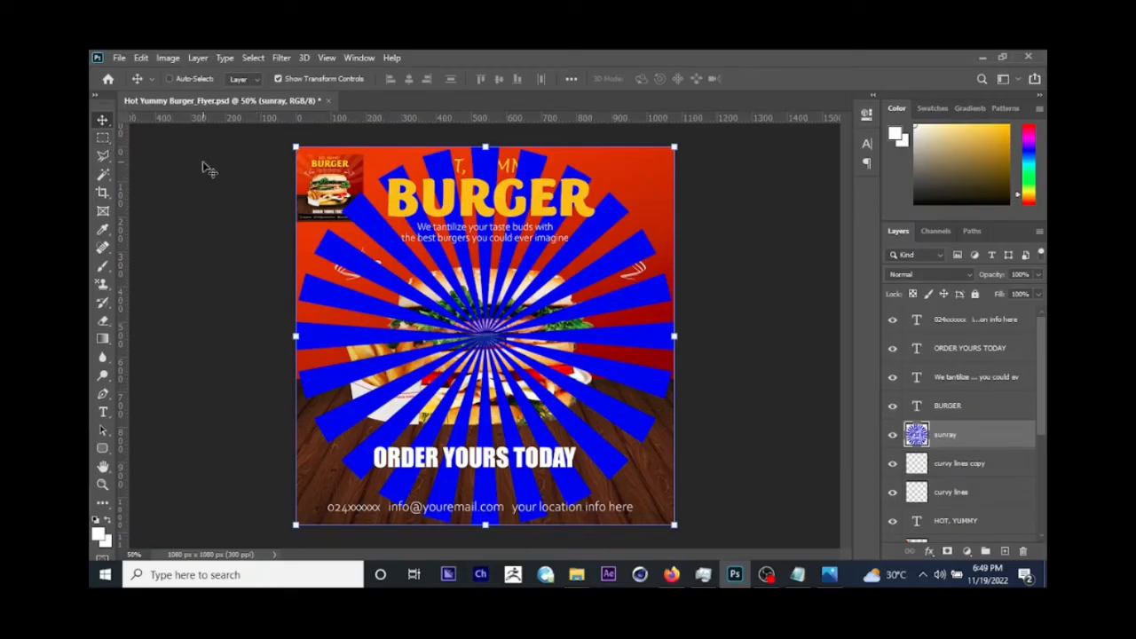
# Step: Copy the sunray area above the wood floor to a new layer with a rectangular selection, and delete the original sunray layer
pyautogui.click(103, 139)
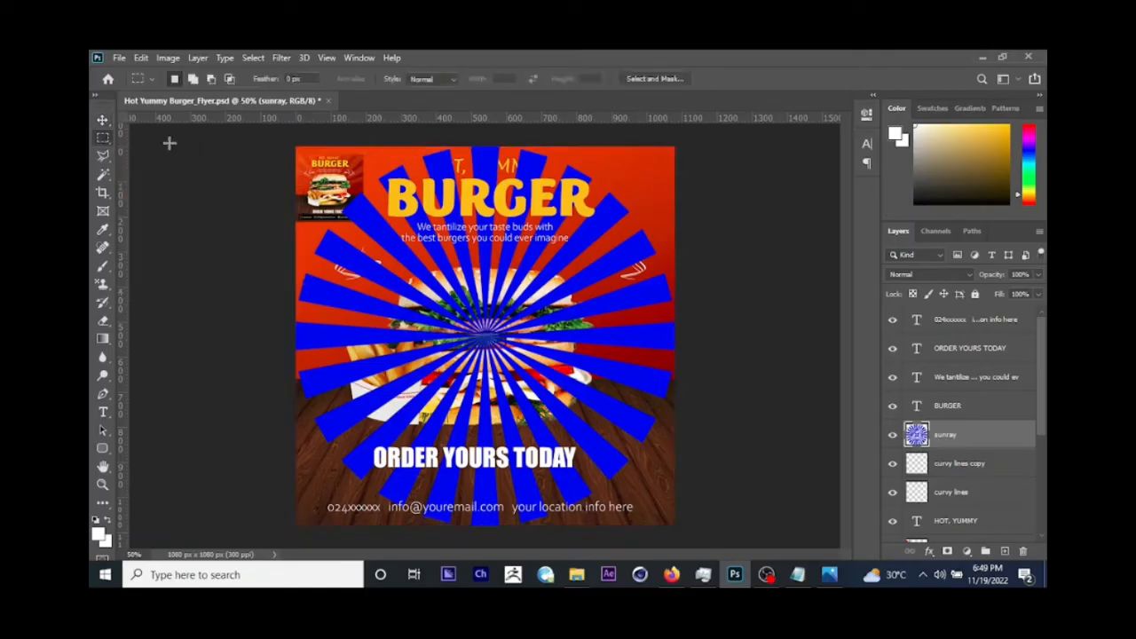
pyautogui.moveTo(296, 147); pyautogui.dragTo(761, 382)
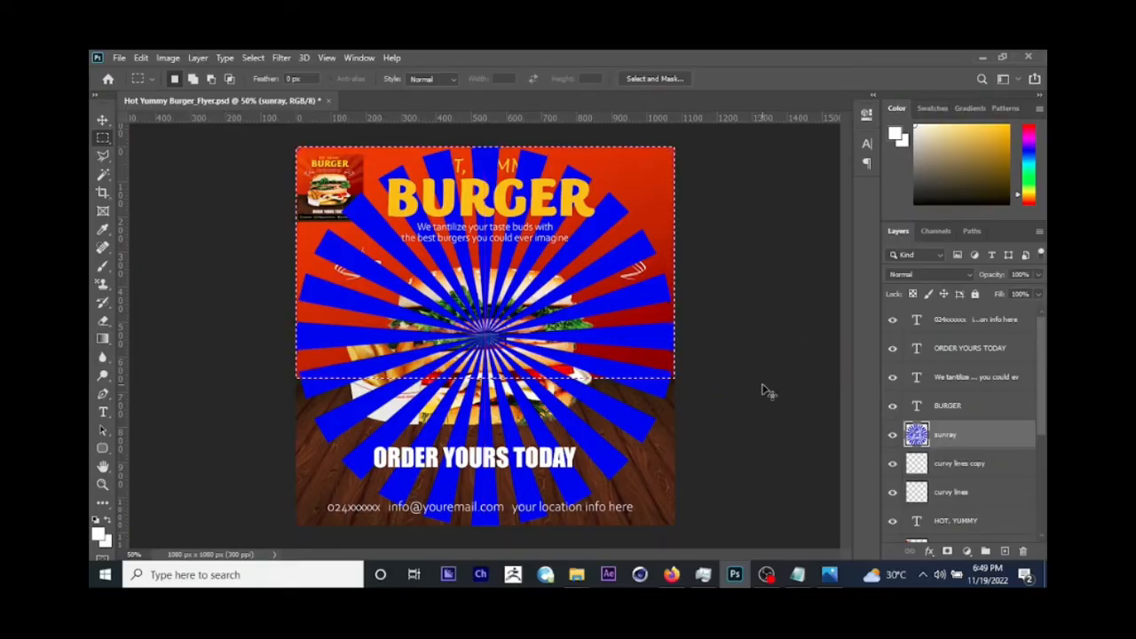
pyautogui.hotkey('ctrl', 'j')
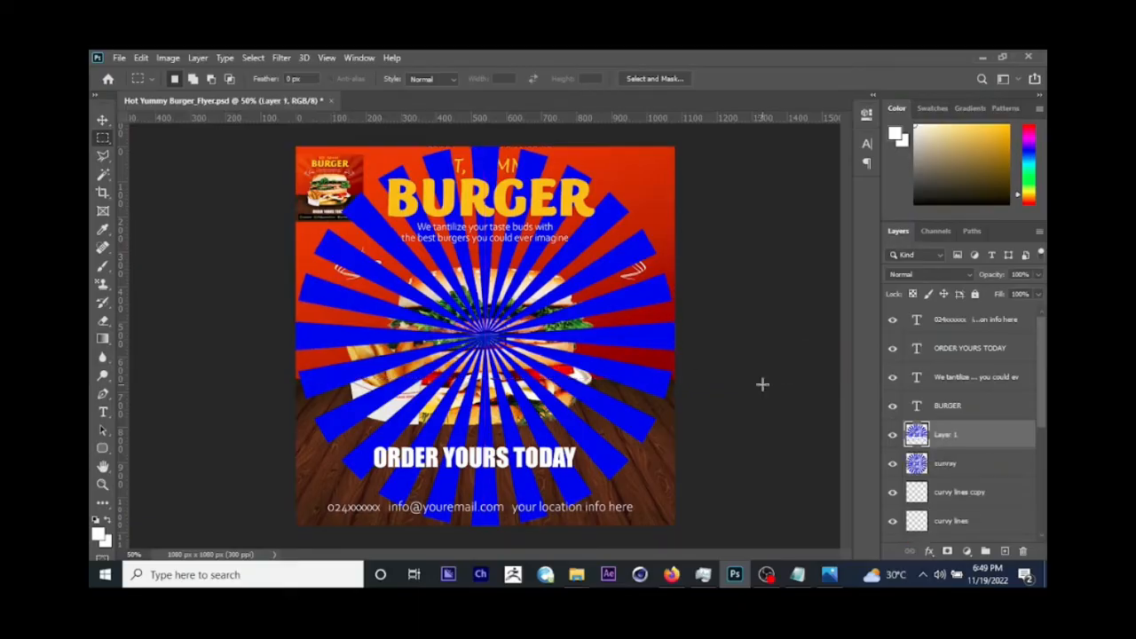
pyautogui.click(966, 466)
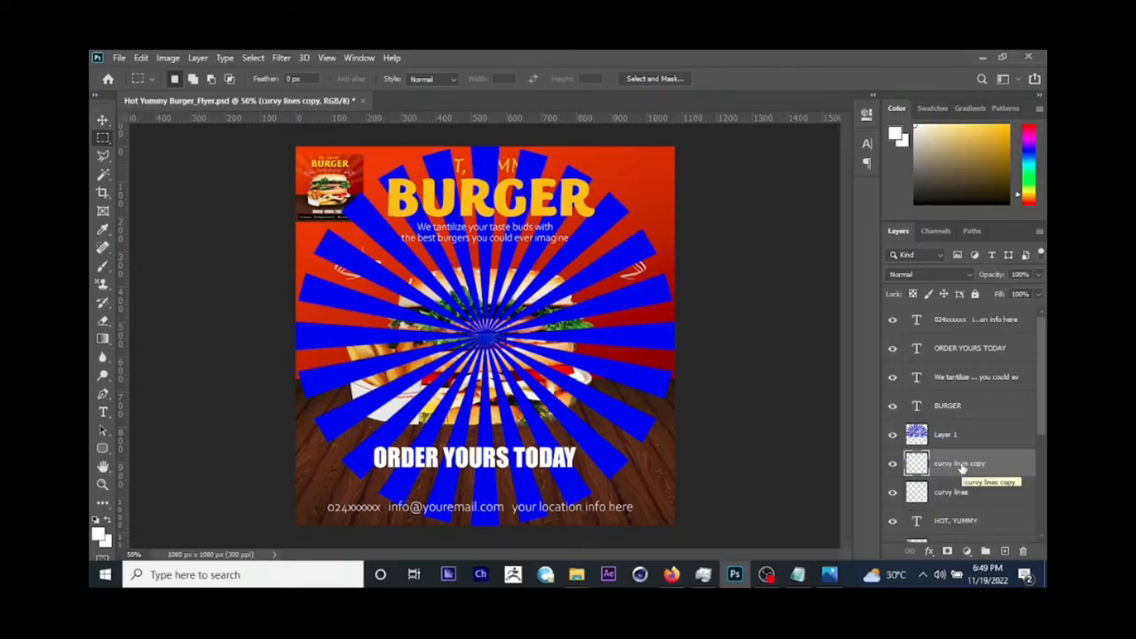
pyautogui.press('Delete')
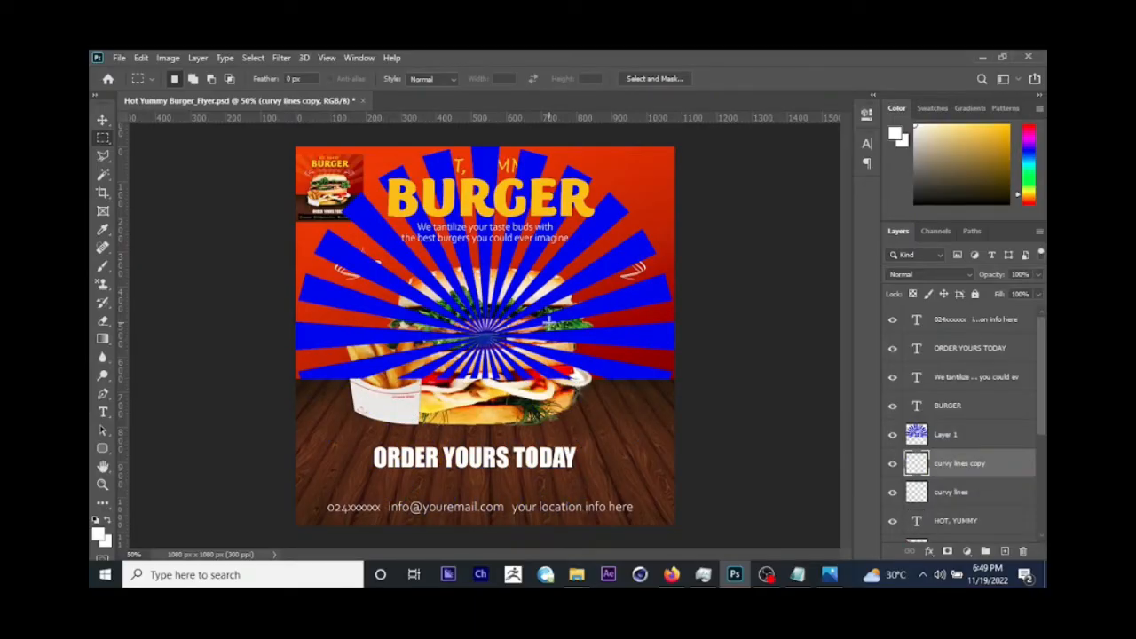
# Step: Compare the blue sun rays with the reference flyer, and select the sunray layer on the canvas
pyautogui.click(103, 119)
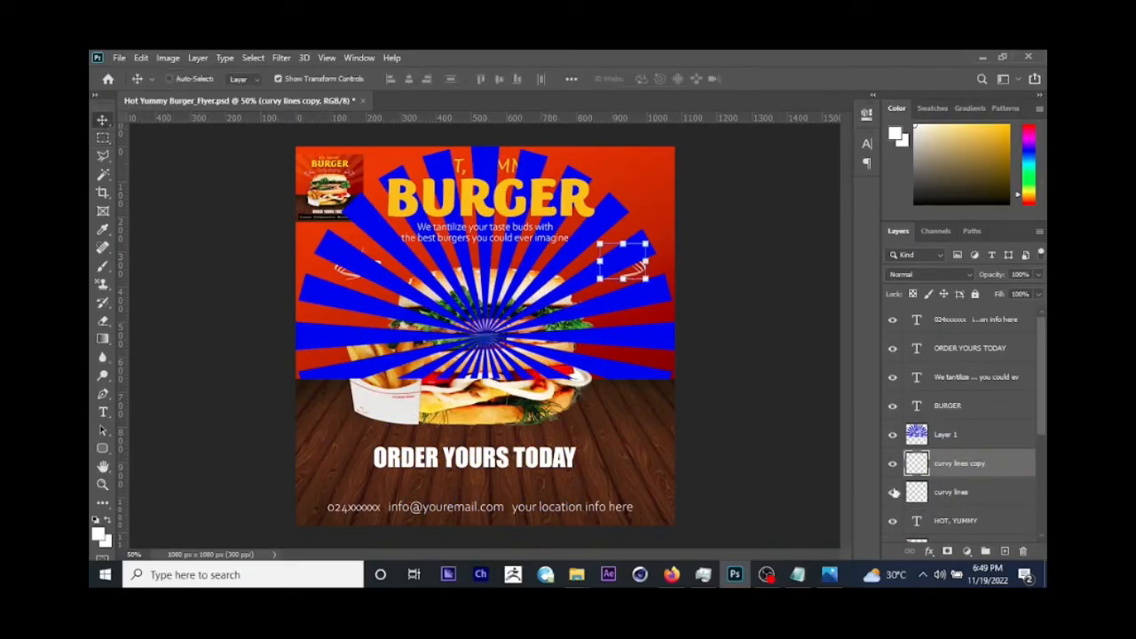
pyautogui.click(830, 575)
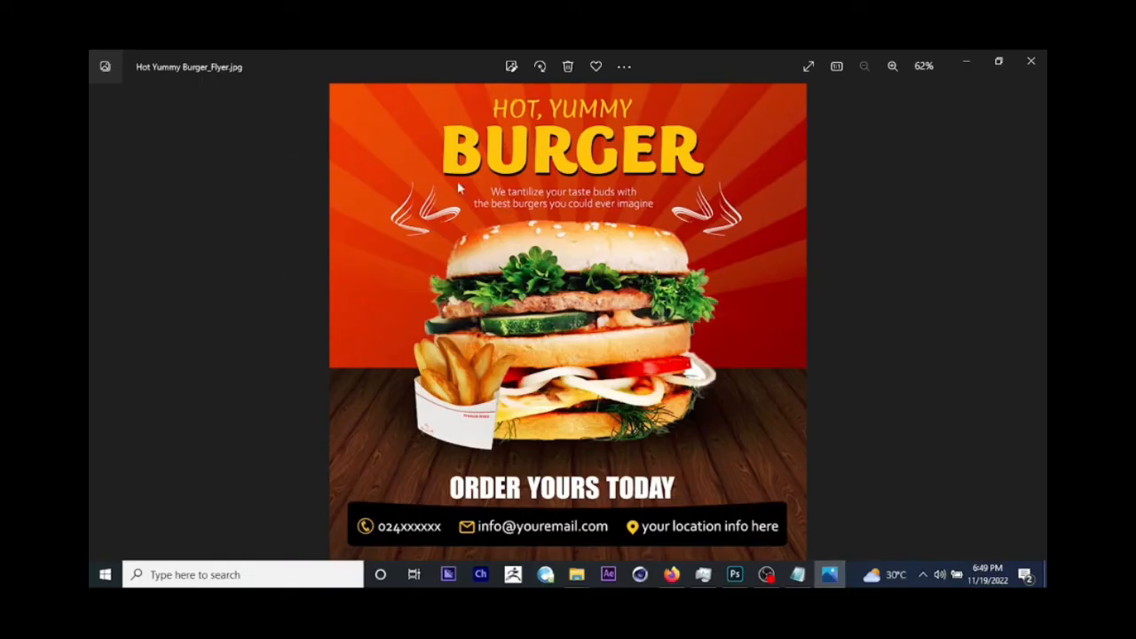
pyautogui.click(827, 575)
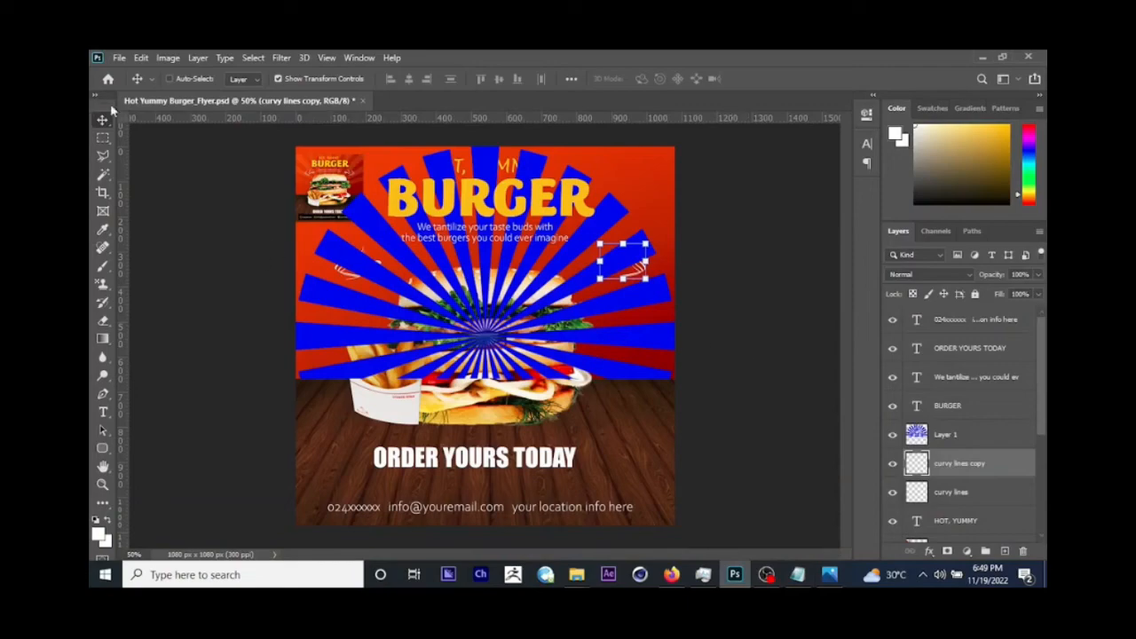
pyautogui.rightClick(649, 303)
pyautogui.click(667, 307)
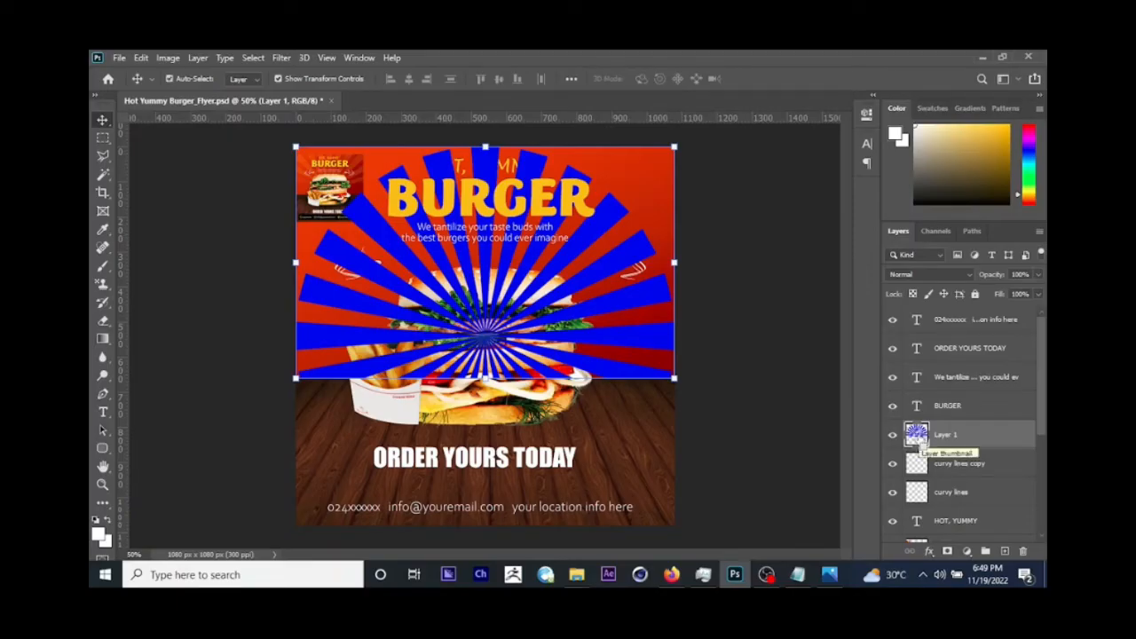
# Step: Load the sunray layer's pixels as a selection and fill the rays with white after checking the reference flyer
pyautogui.keyDown('ctrl'); pyautogui.click(918, 438); pyautogui.keyUp('ctrl')
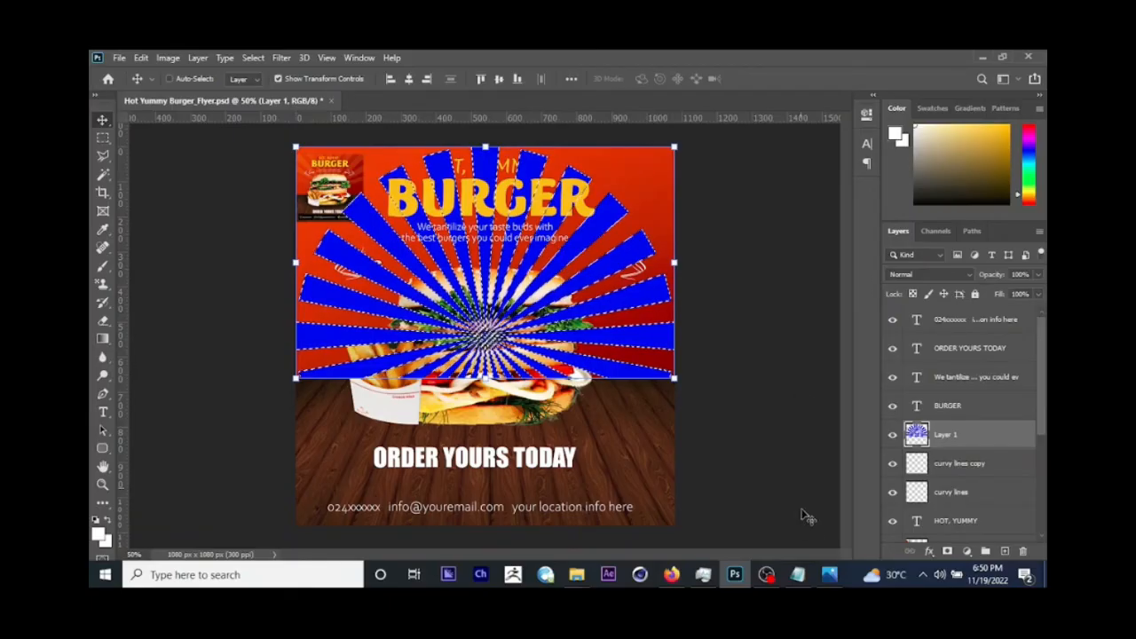
pyautogui.click(829, 574)
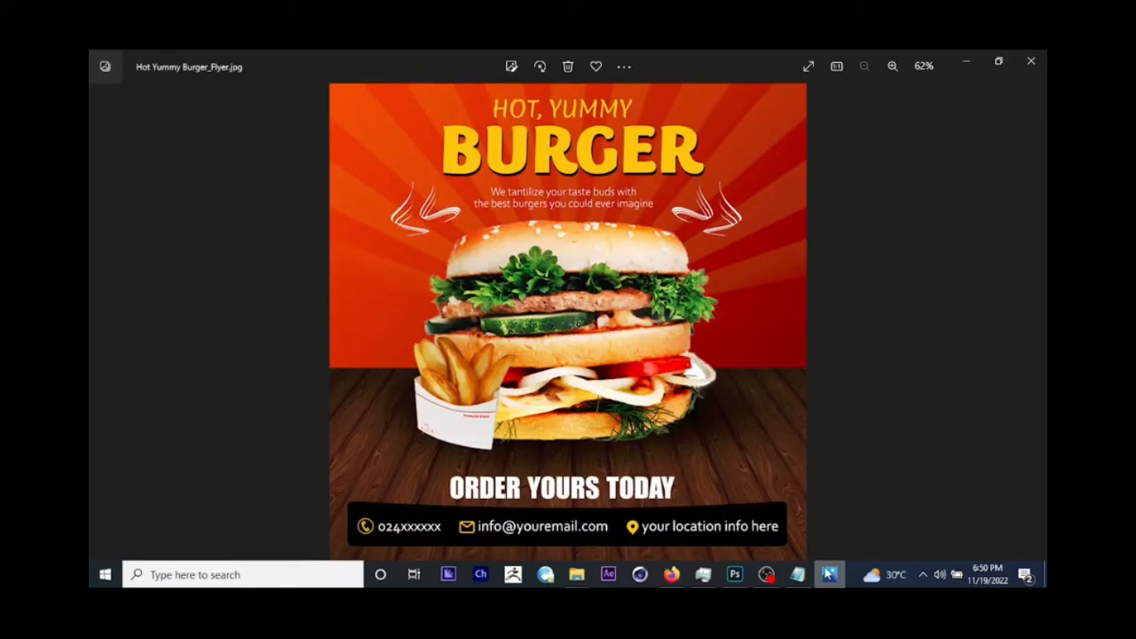
pyautogui.click(829, 574)
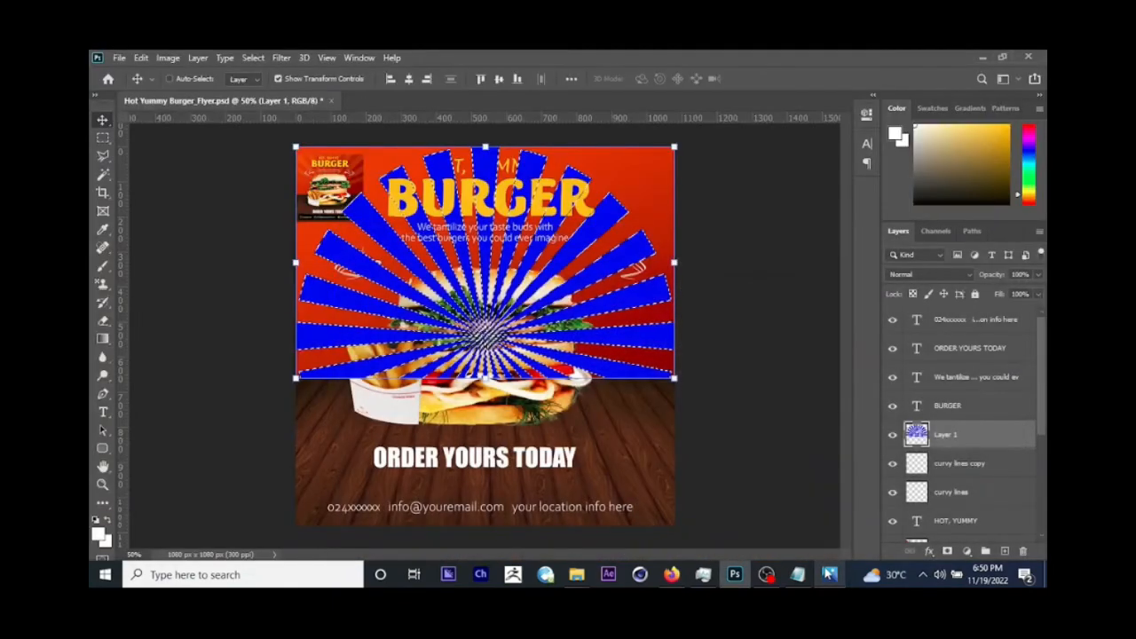
pyautogui.click(102, 229)
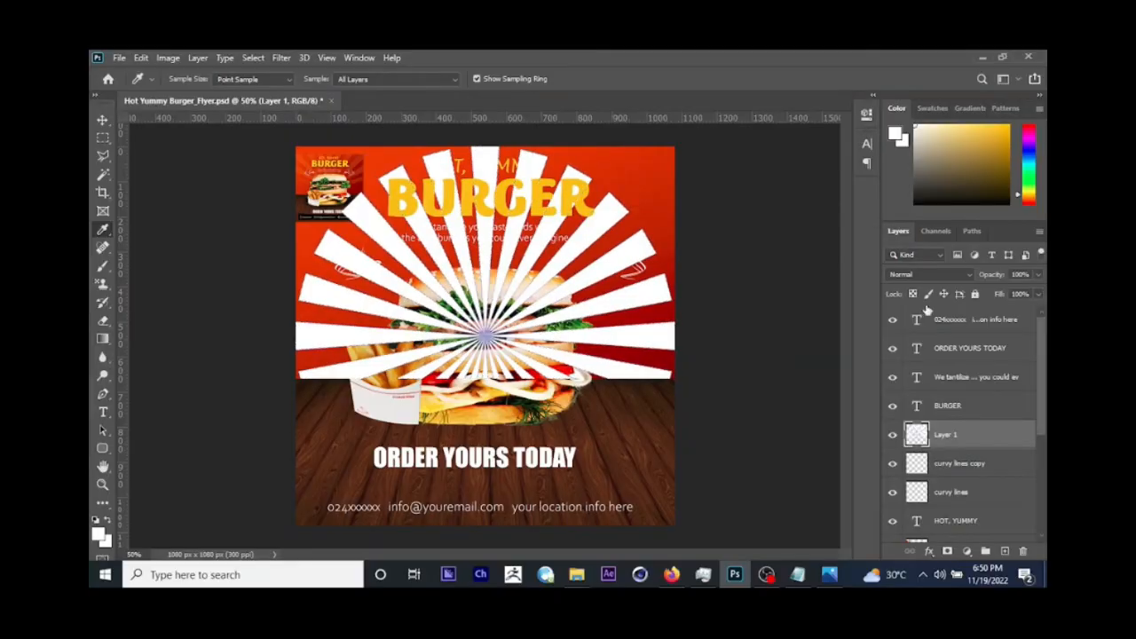
pyautogui.click(928, 274)
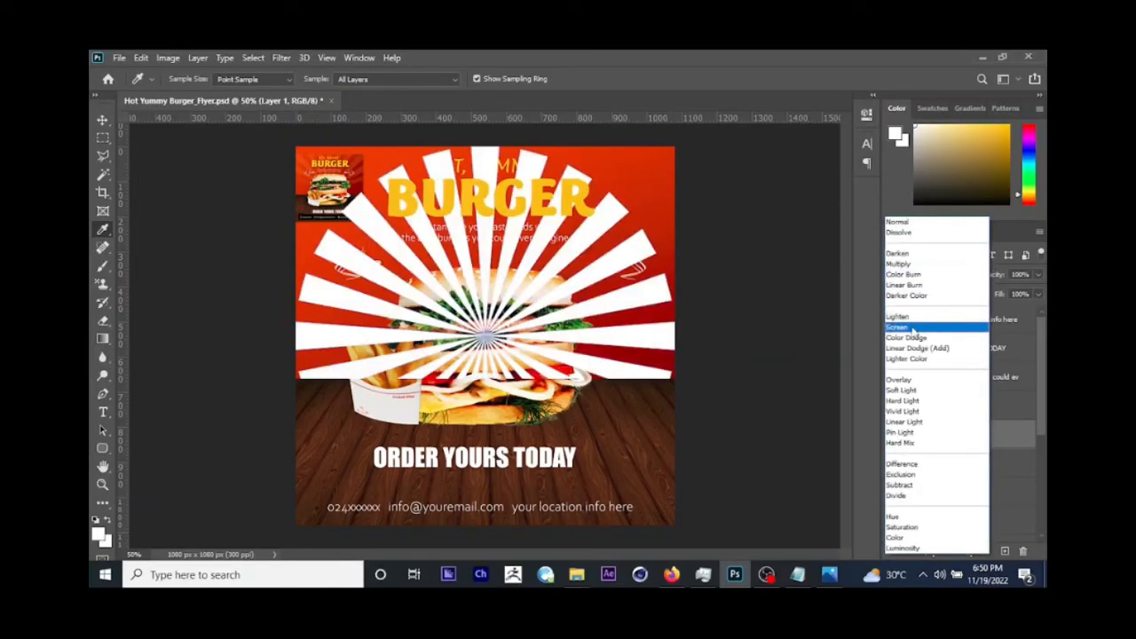
pyautogui.click(735, 217)
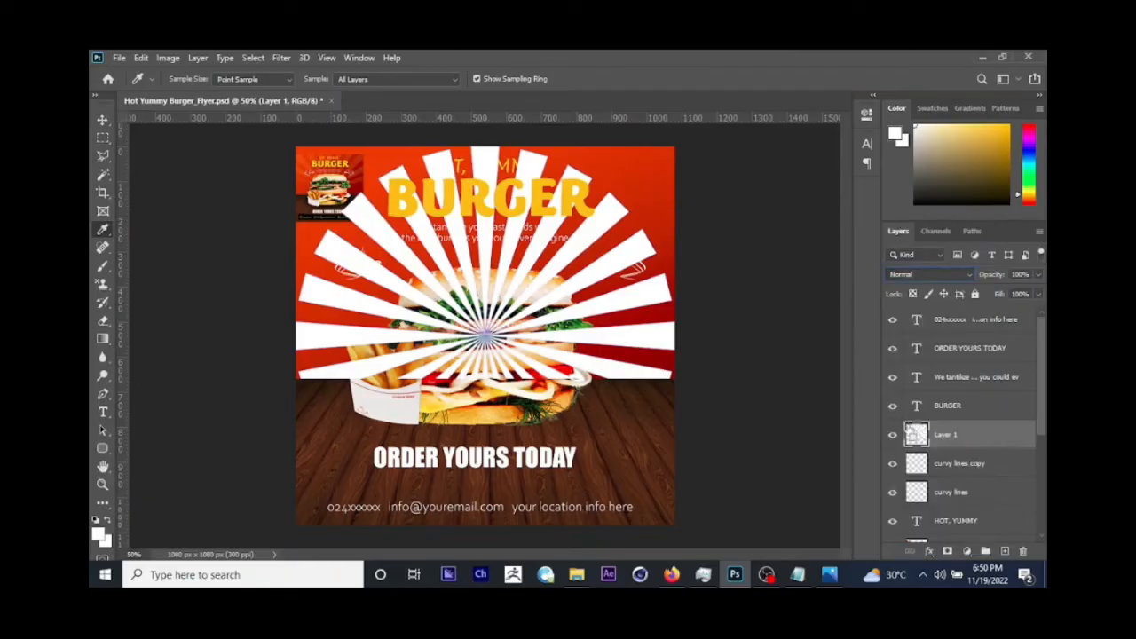
# Step: Select the sunray layer's pixels, fill them with the yellow sampled from the BURGER text, and deselect
pyautogui.keyDown('ctrl'); pyautogui.click(916, 434); pyautogui.keyUp('ctrl')
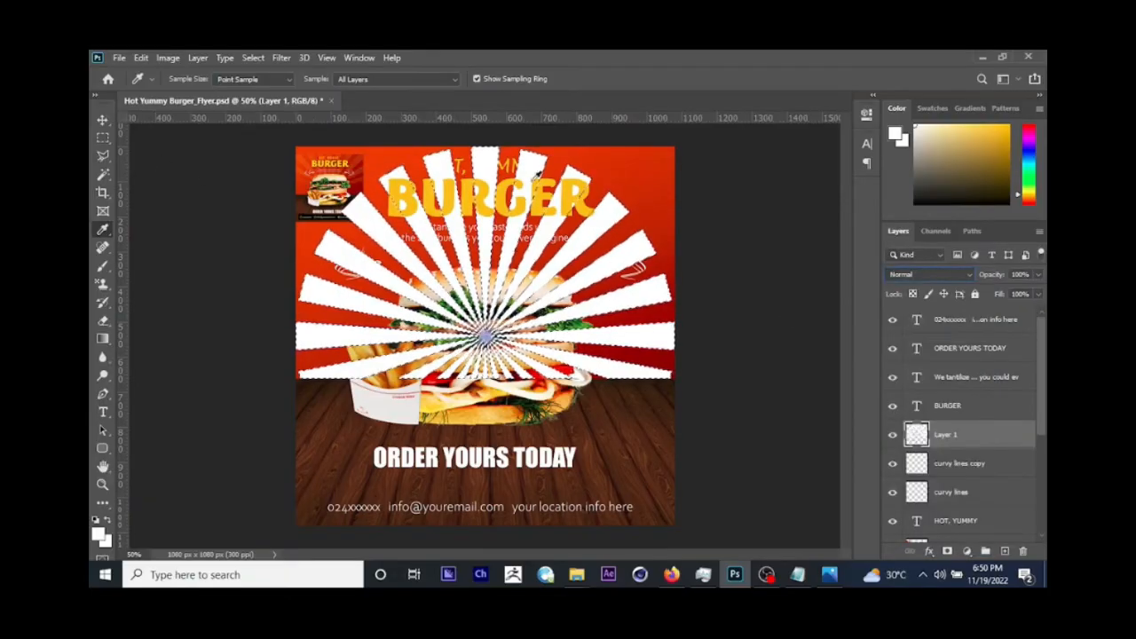
pyautogui.click(571, 189)
pyautogui.hotkey('alt', 'BackSpace')
pyautogui.hotkey('ctrl', 'd')
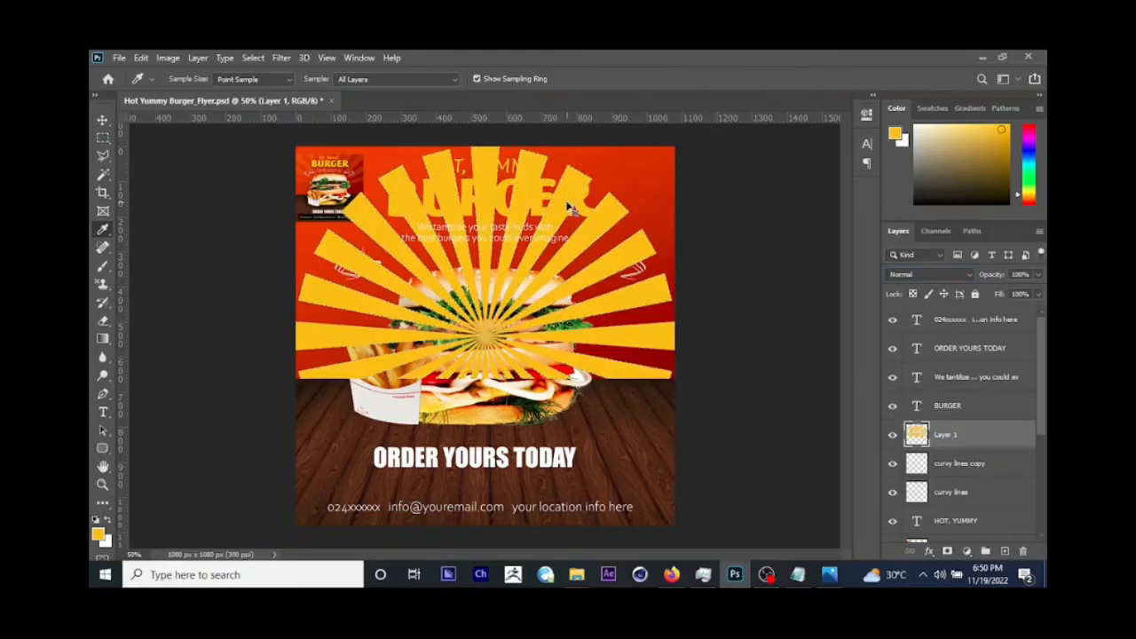
# Step: Set the sunray layer's blend mode to Screen and lower its opacity to 16%
pyautogui.click(912, 274)
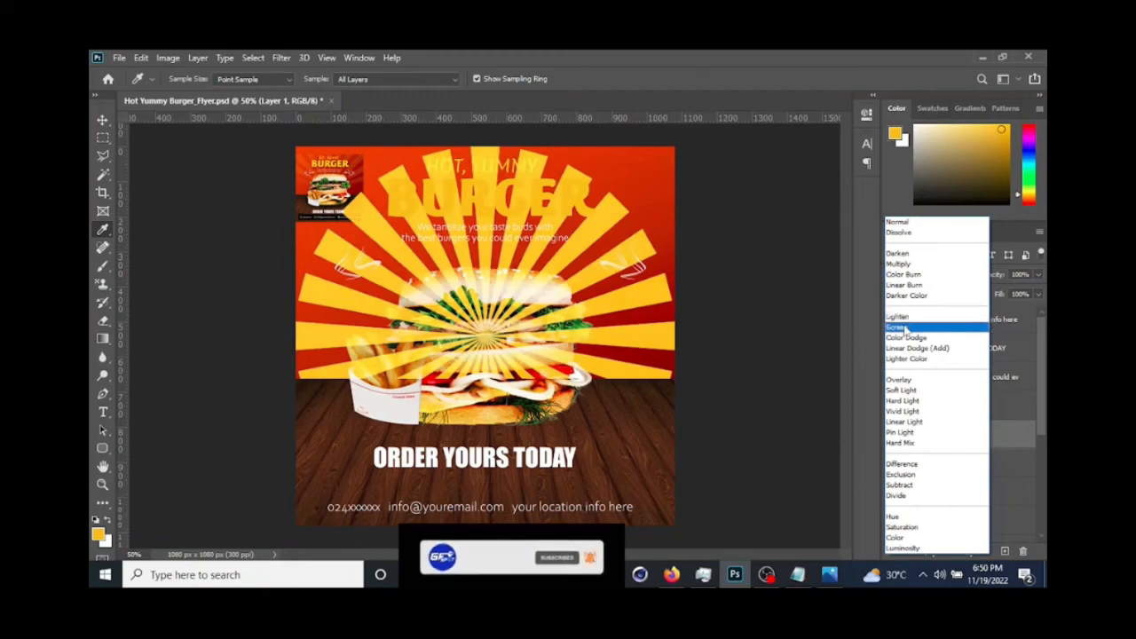
pyautogui.click(905, 329)
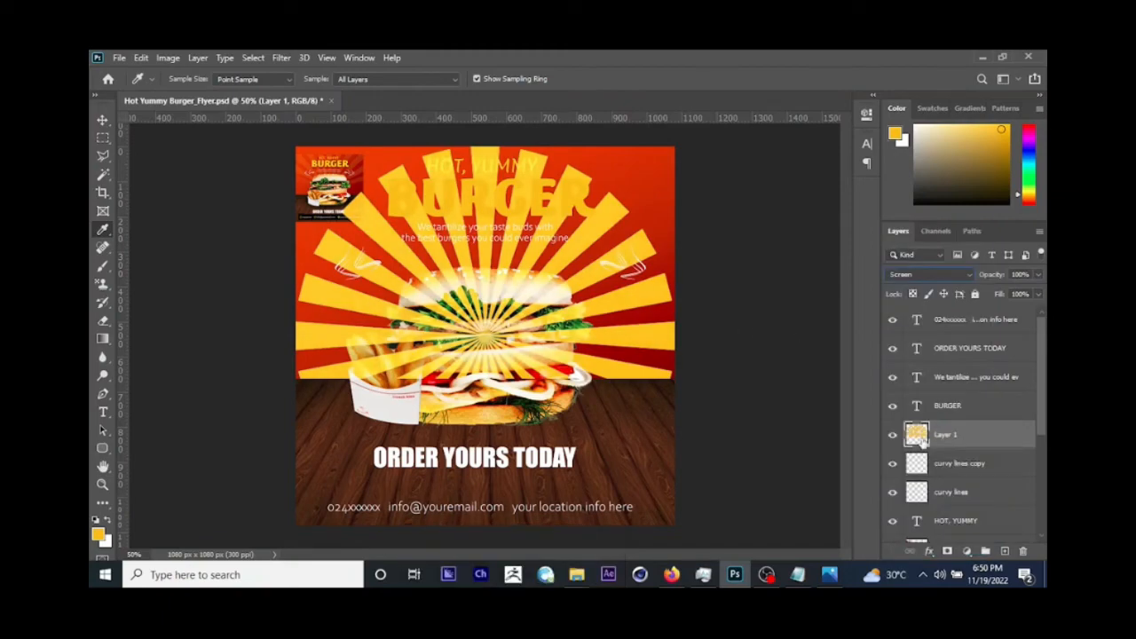
pyautogui.press('v')
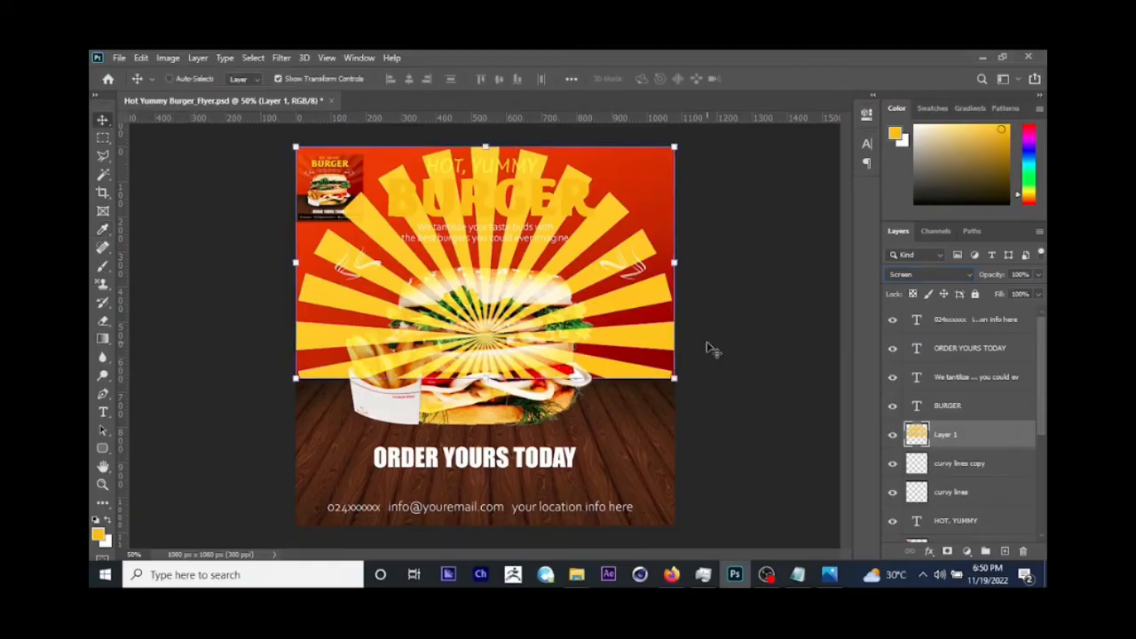
pyautogui.click(1039, 275)
pyautogui.moveTo(1003, 299); pyautogui.dragTo(986, 296)
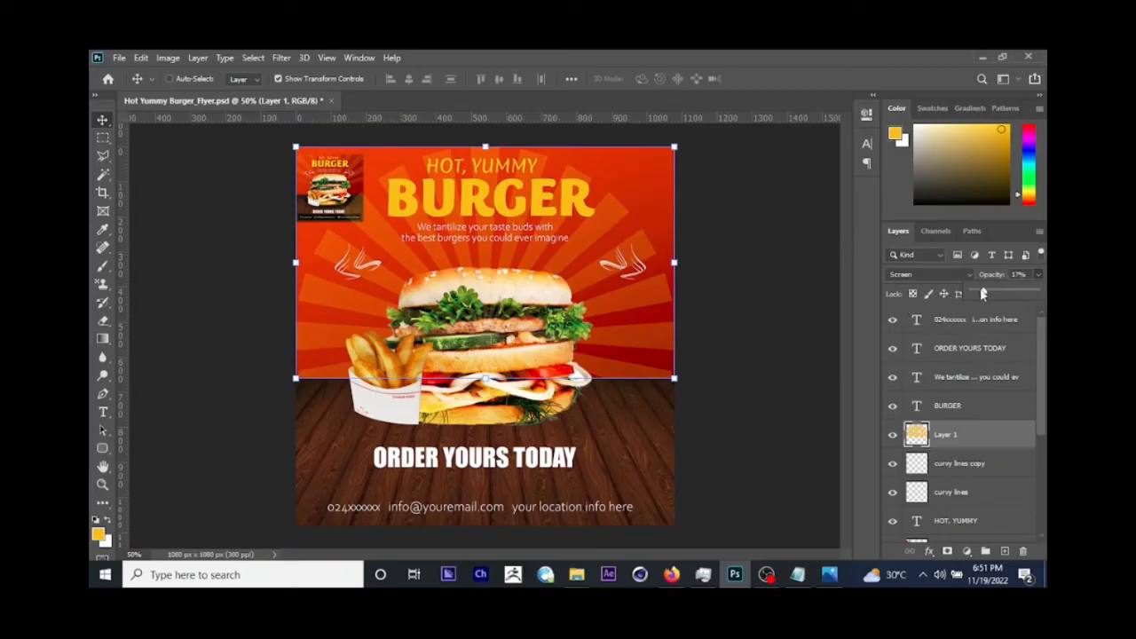
pyautogui.click(760, 244)
# Step: Enlarge the sunray layer past the canvas sides and top, keeping its lower edge aligned with the top of the wood floor
pyautogui.moveTo(678, 149); pyautogui.dragTo(725, 126)
pyautogui.moveTo(625, 259); pyautogui.dragTo(624, 232)
pyautogui.moveTo(624, 229); pyautogui.dragTo(624, 231)
pyautogui.press('Return')
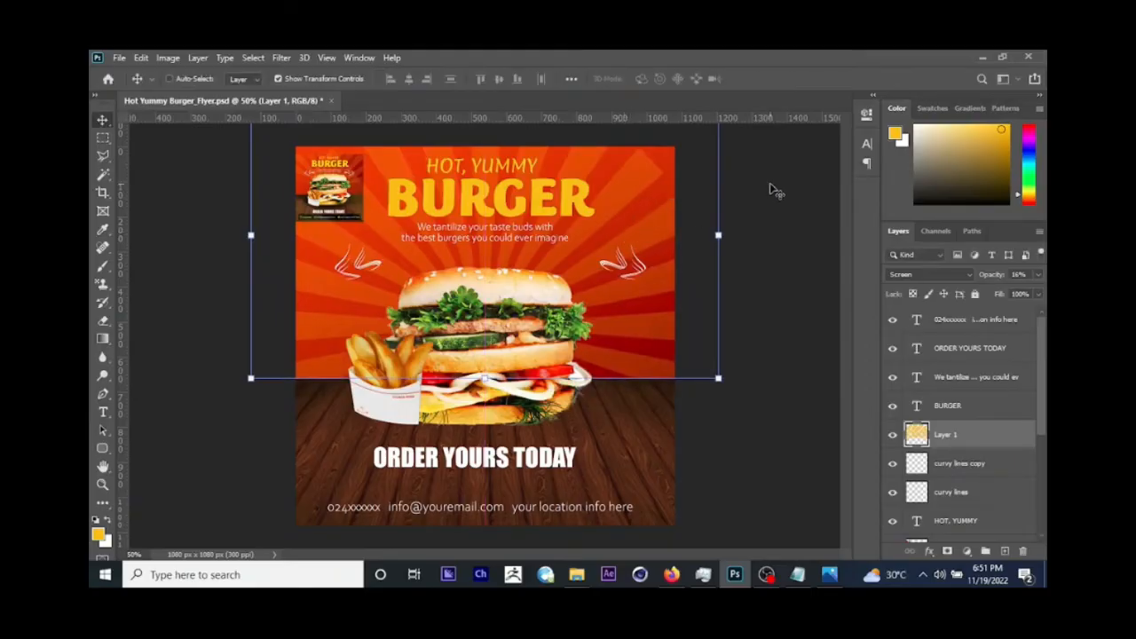
pyautogui.hotkey('ctrl', '-')
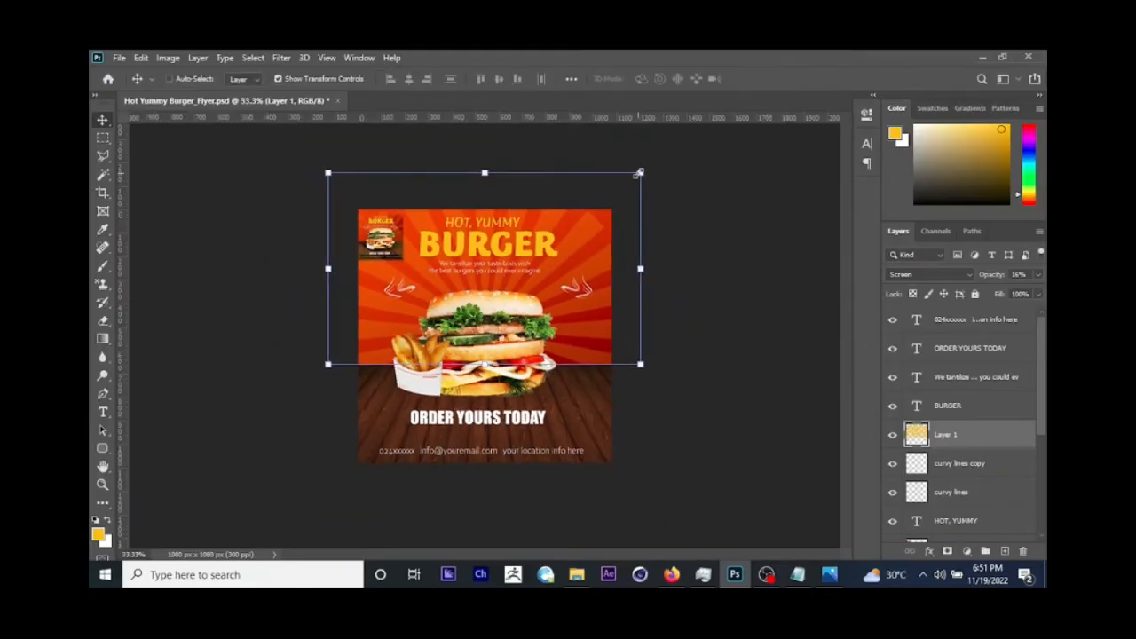
pyautogui.moveTo(640, 171); pyautogui.dragTo(671, 153)
pyautogui.moveTo(523, 286); pyautogui.dragTo(525, 267)
pyautogui.press('Return')
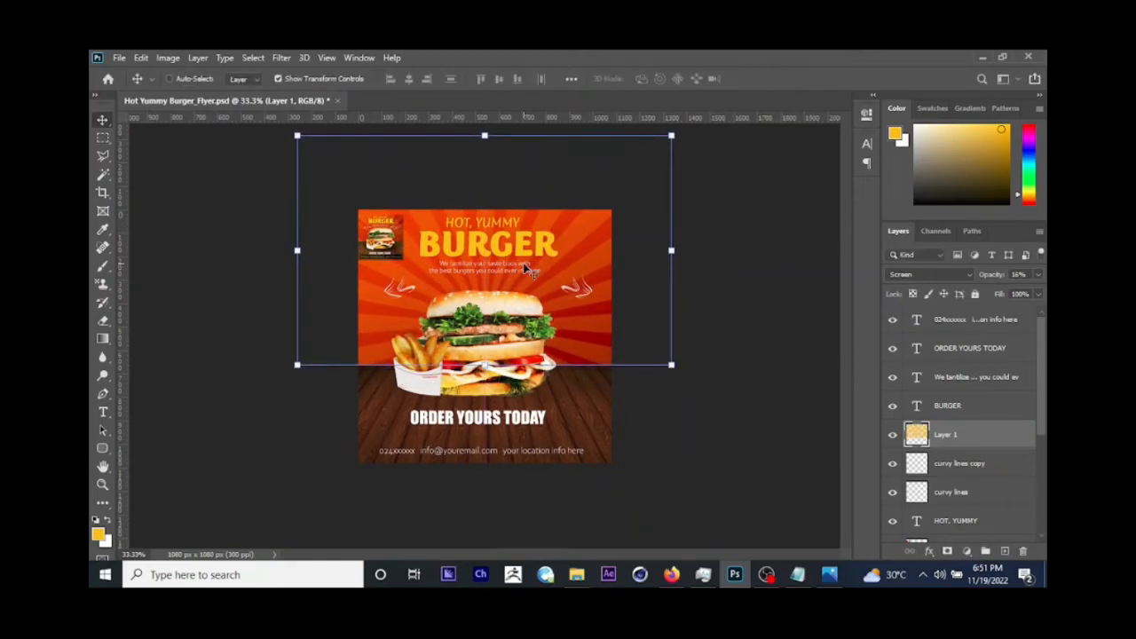
# Step: Move the sunray layer down the layer stack to between wooden texture and orange bg, and save the flyer
pyautogui.hotkey('ctrl', '+')
pyautogui.hotkey('ctrl', '+')
pyautogui.hotkey('ctrl', '+')
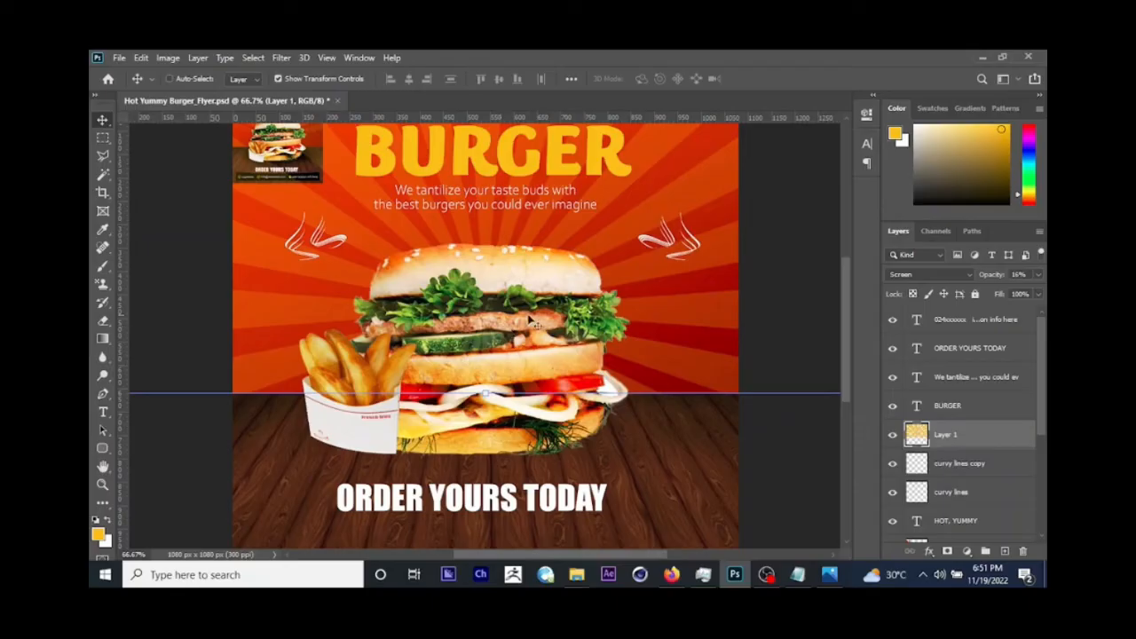
pyautogui.scroll(-3, 976, 390)
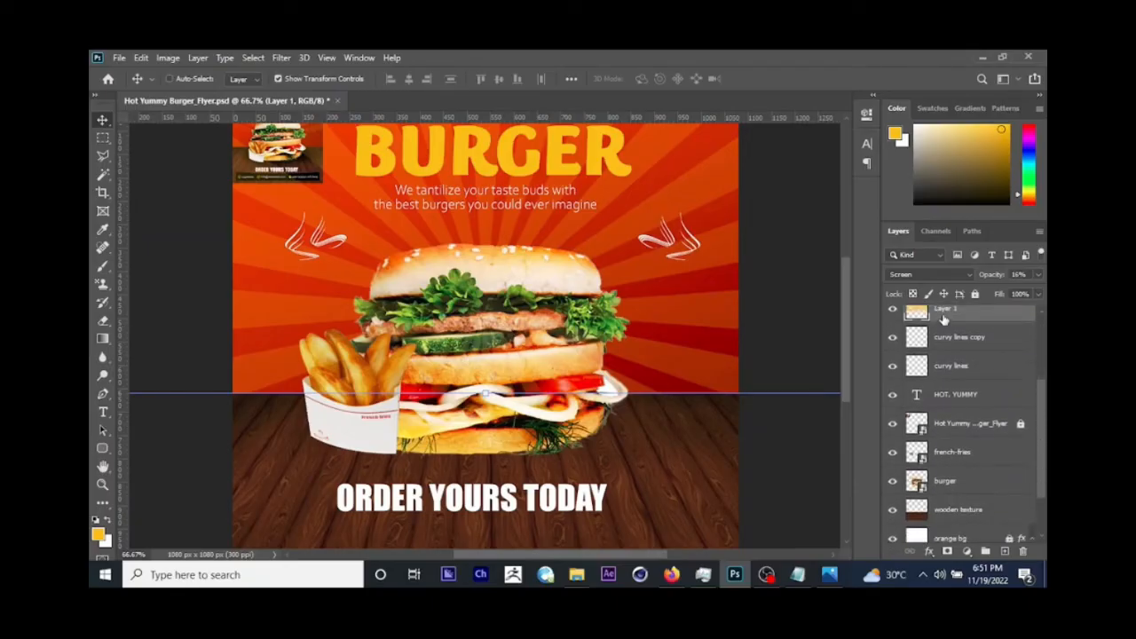
pyautogui.moveTo(943, 317)
pyautogui.mouseDown()
pyautogui.moveTo(946, 532)
pyautogui.moveTo(932, 465)
pyautogui.mouseUp()
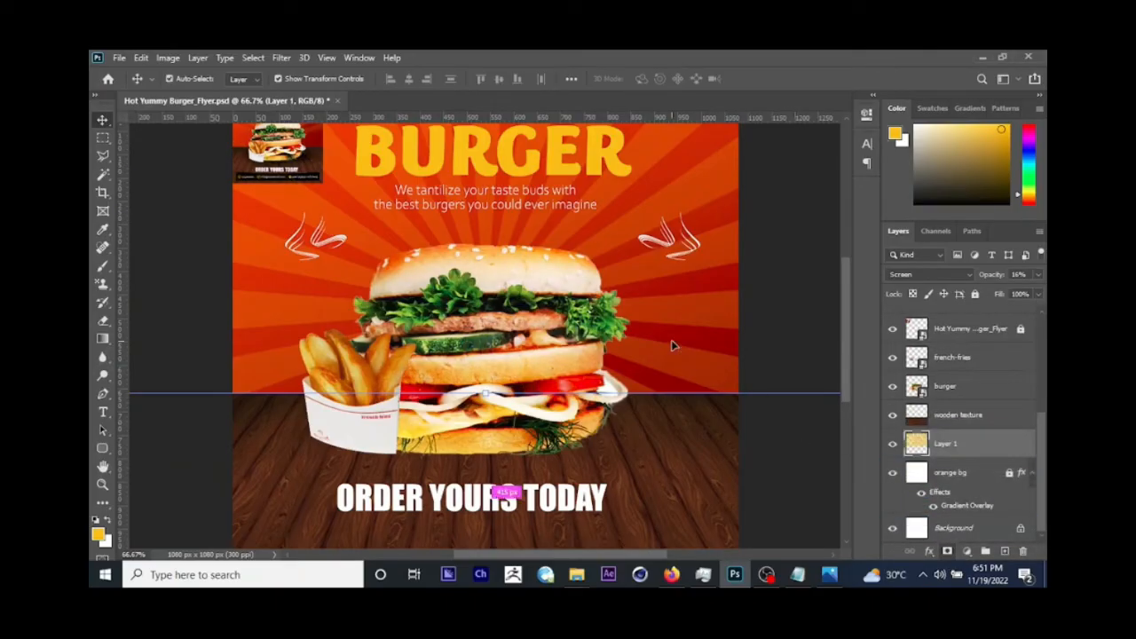
pyautogui.hotkey('ctrl', '-')
pyautogui.hotkey('ctrl', 's')
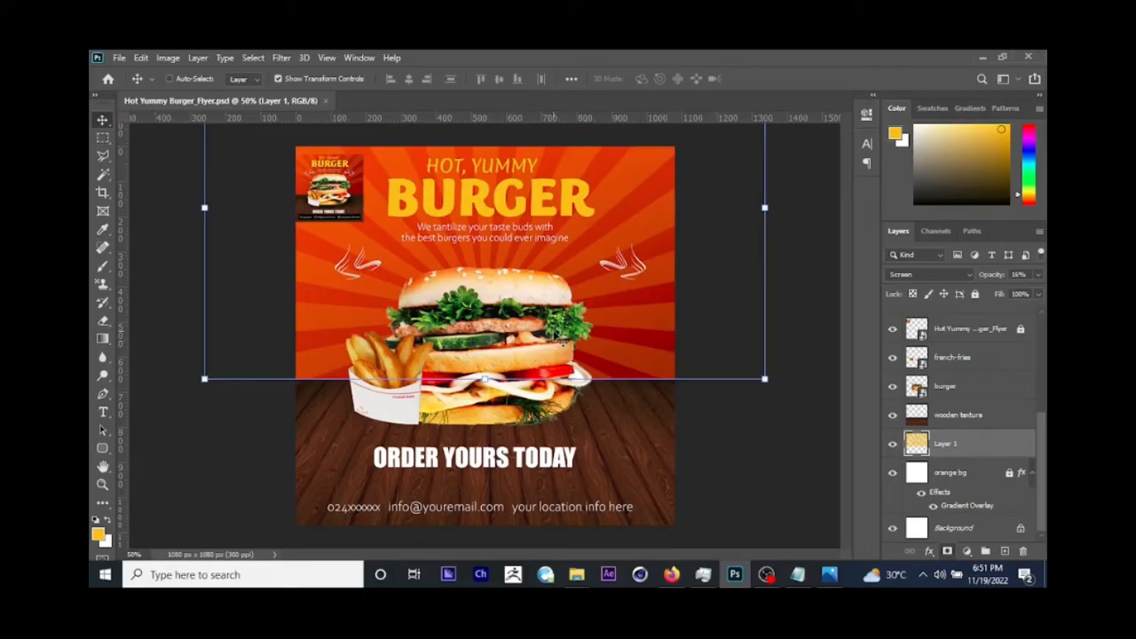
# Step: Check the ray edges on the reference flyer, then start fading the sunray layer's lower left edge with a 495 px Soft Round eraser at 0% hardness
pyautogui.press('ctrl')
pyautogui.click(827, 576)
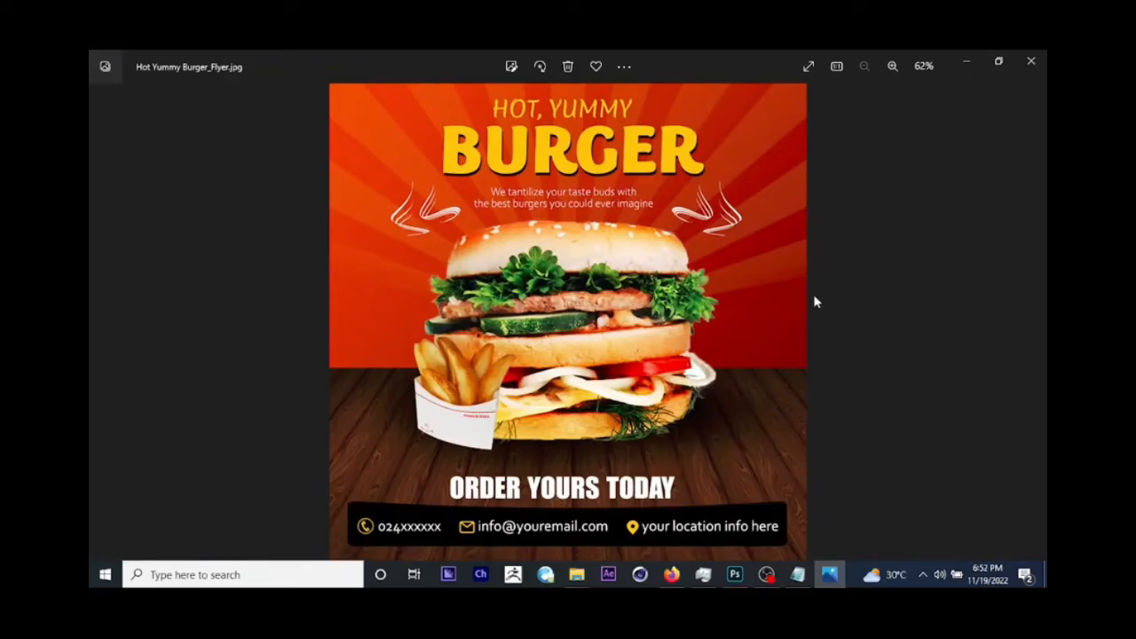
pyautogui.click(972, 62)
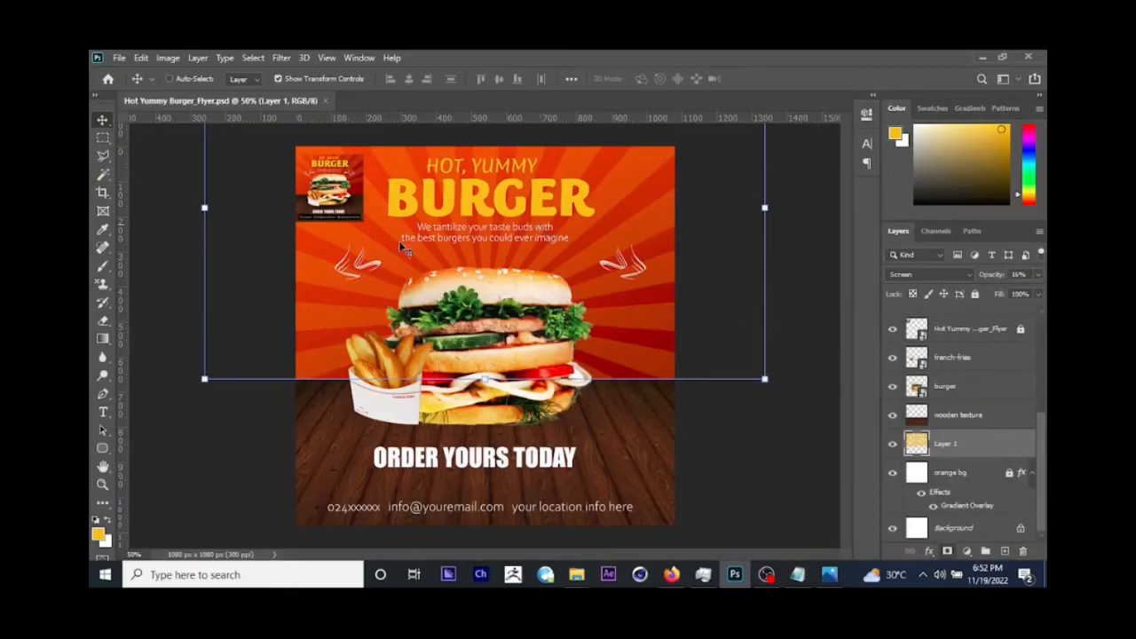
pyautogui.click(103, 325)
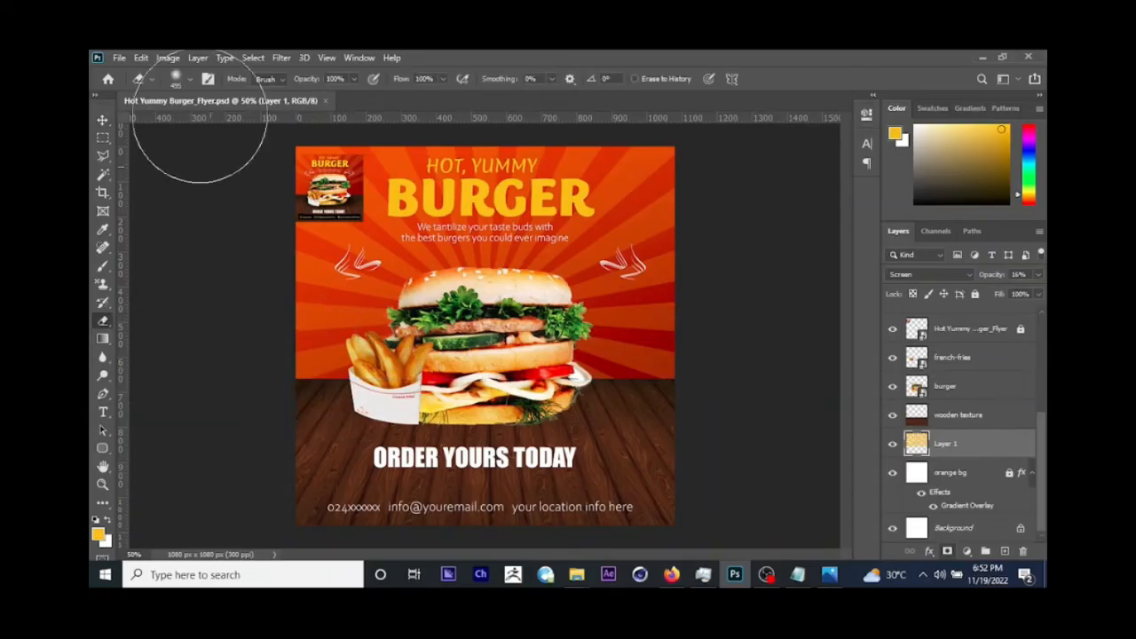
pyautogui.click(188, 79)
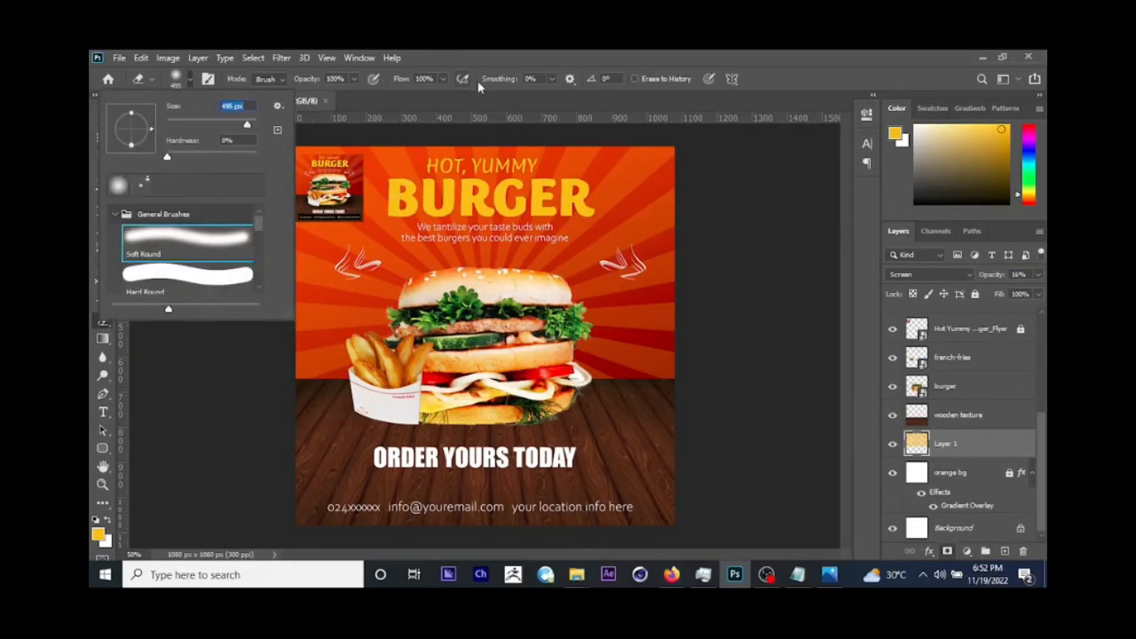
pyautogui.click(478, 58)
pyautogui.click(260, 352)
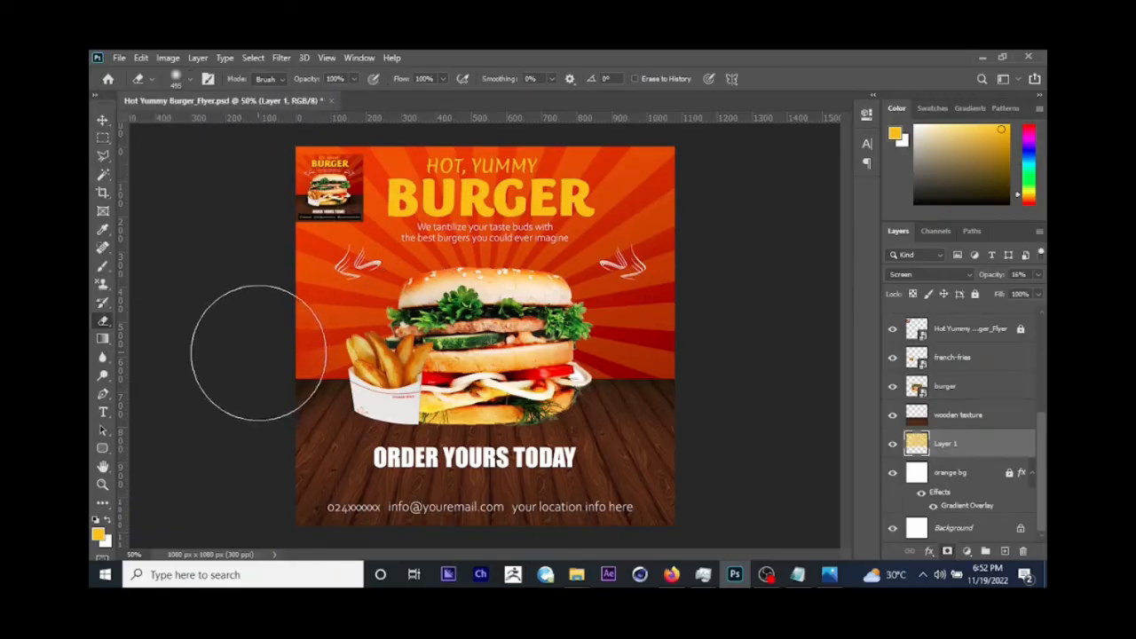
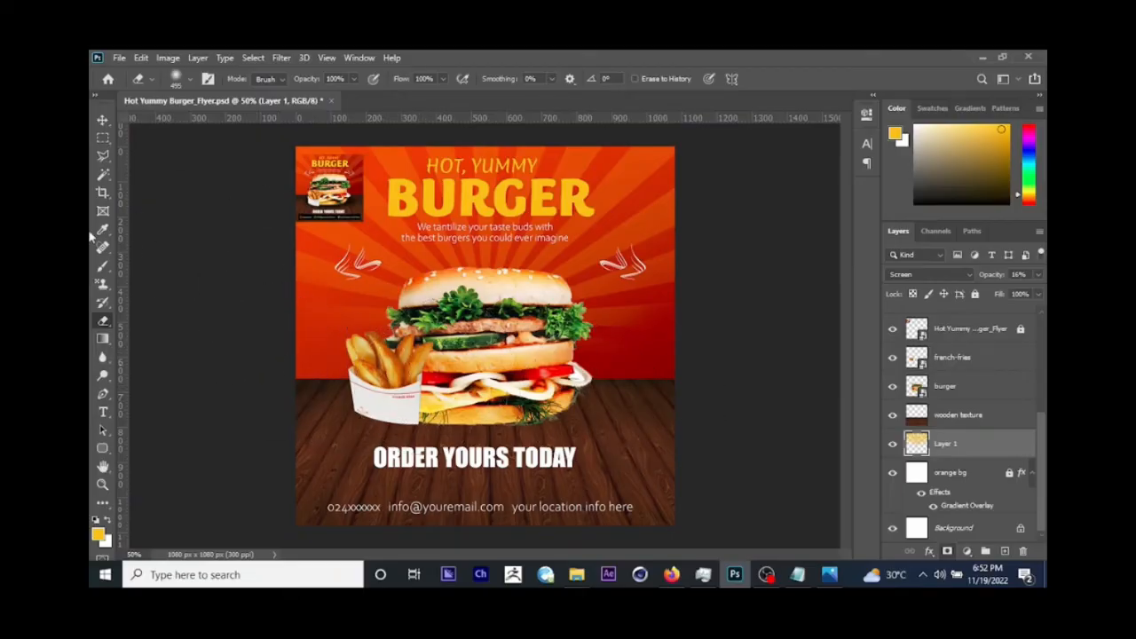
# Step: Check the contact bar on the reference flyer, then add a new layer directly above the wooden texture layer
pyautogui.click(103, 121)
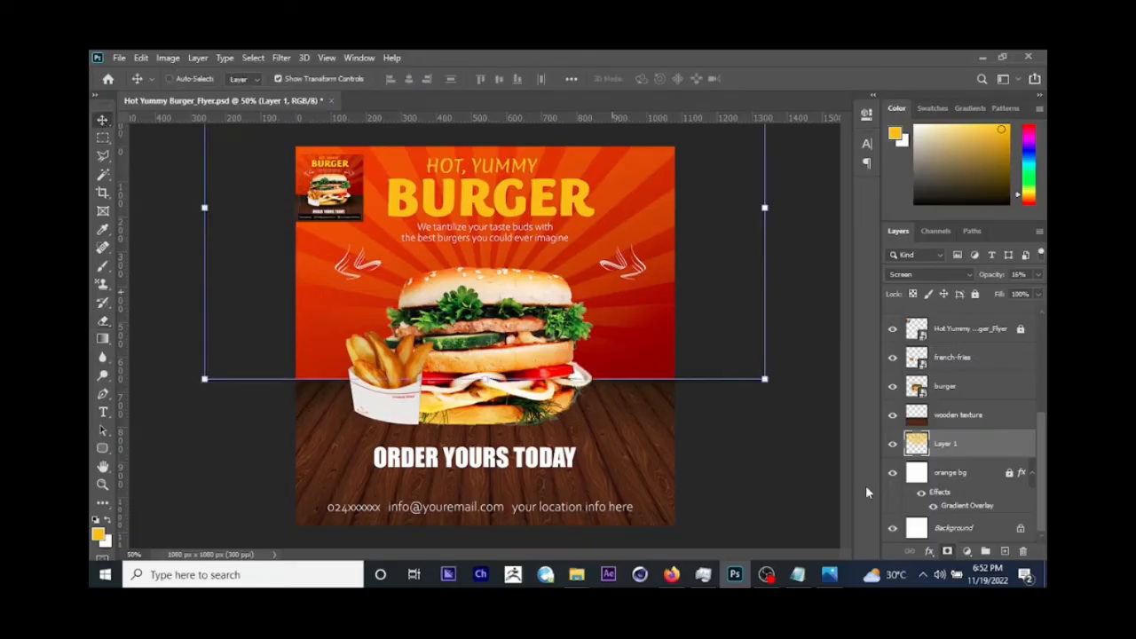
pyautogui.click(829, 574)
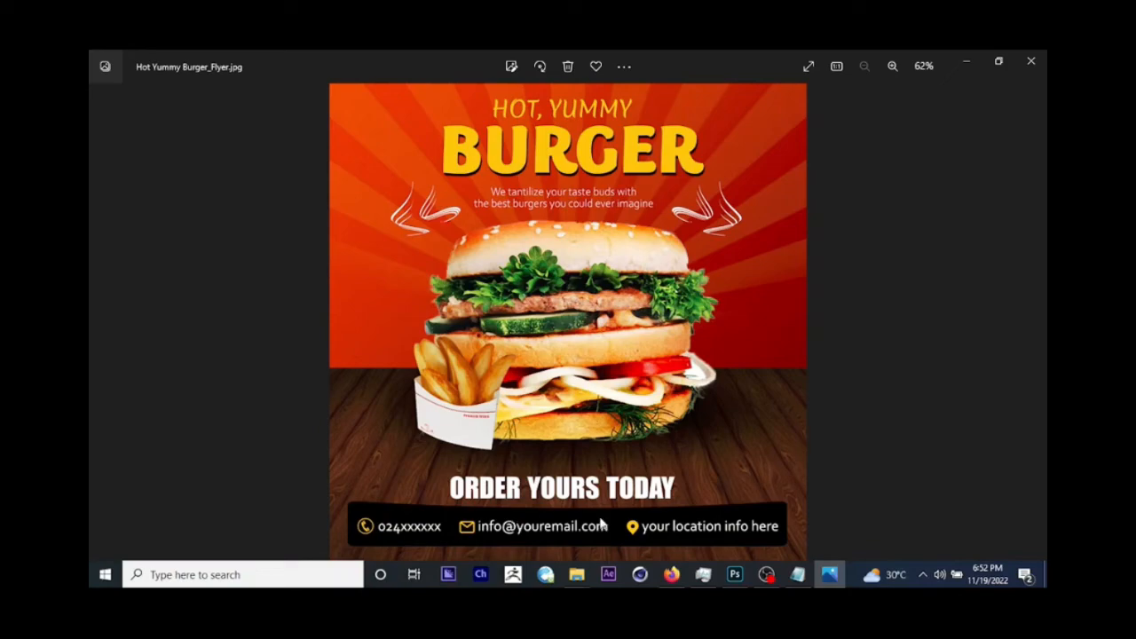
pyautogui.click(965, 61)
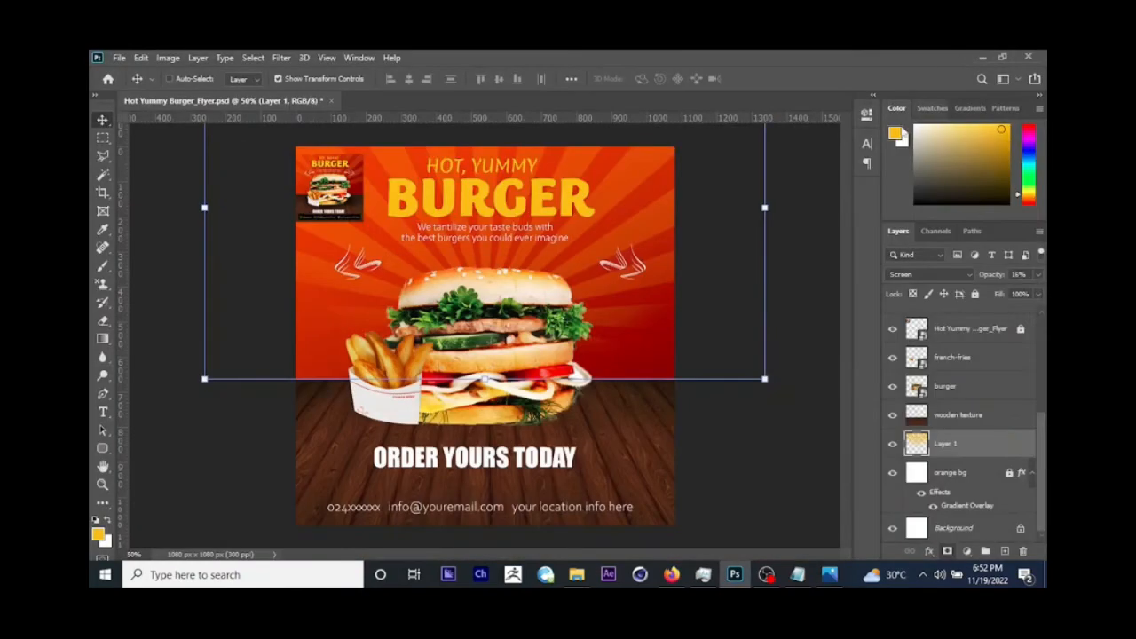
pyautogui.click(959, 417)
pyautogui.click(1003, 552)
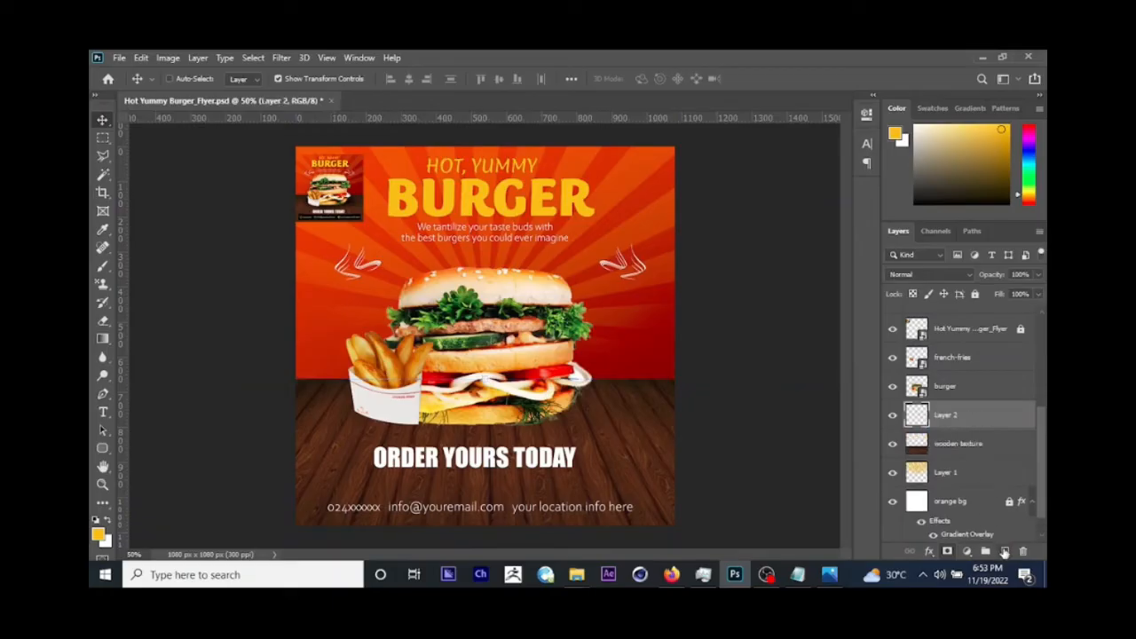
# Step: Draw a black rounded rectangle about 1002 × 84 px with a 20 px radius behind the contact text near the flyer's lower edge
pyautogui.click(103, 448)
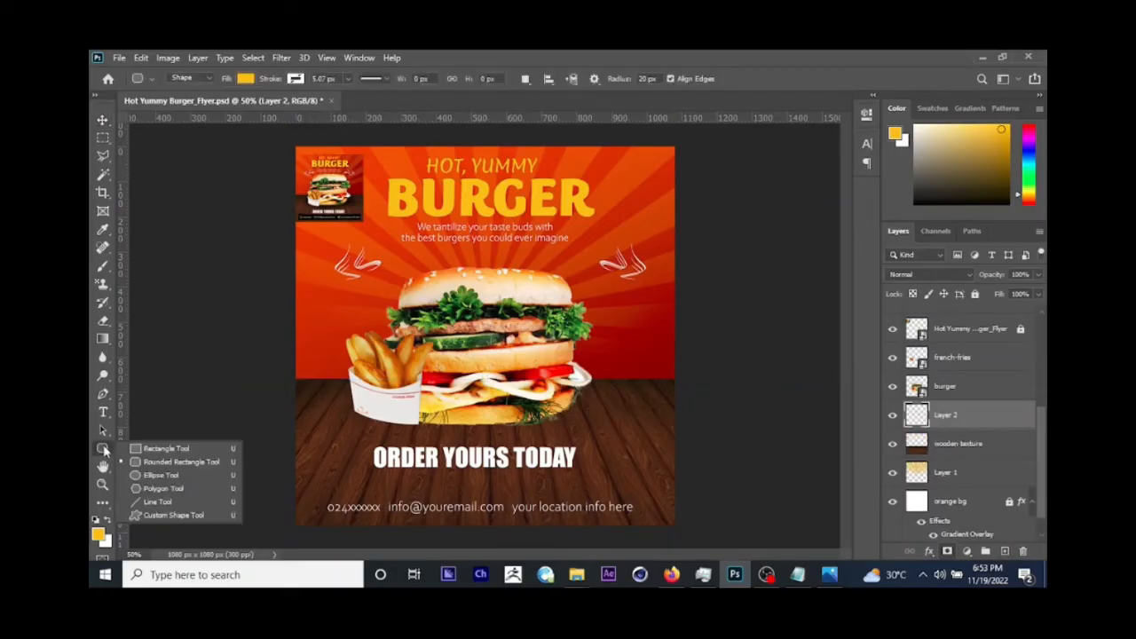
pyautogui.click(171, 468)
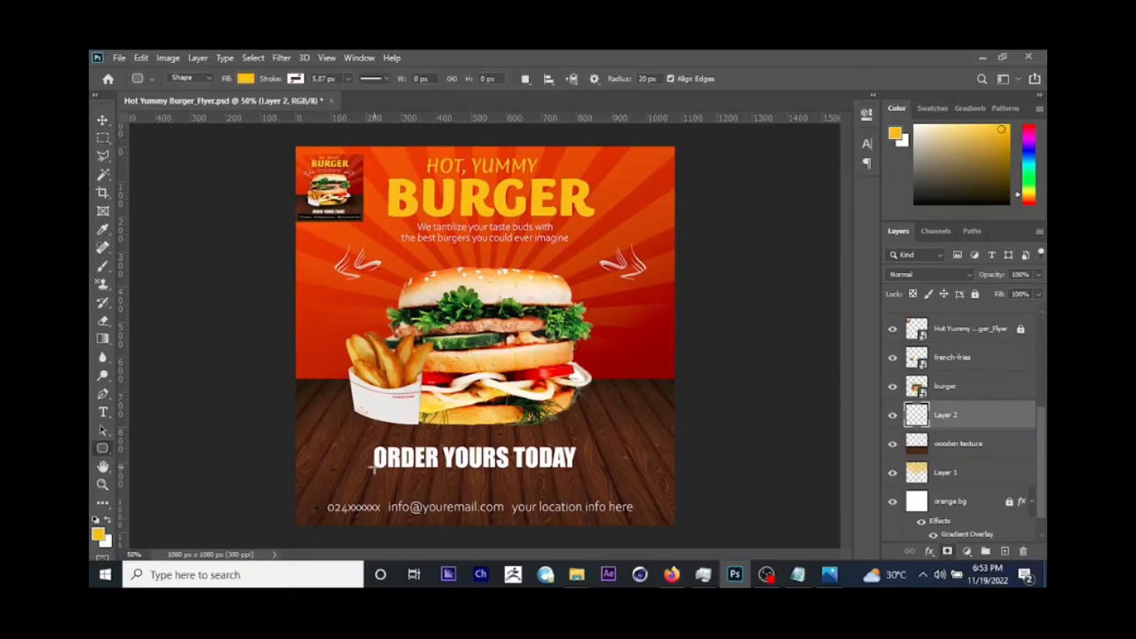
pyautogui.click(837, 581)
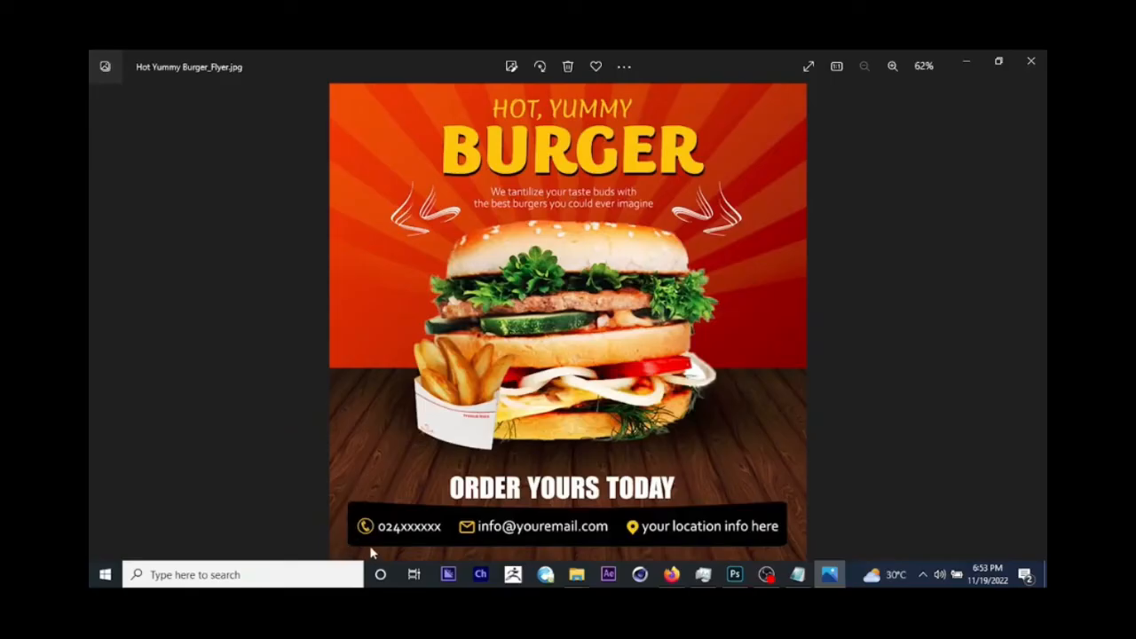
pyautogui.click(968, 61)
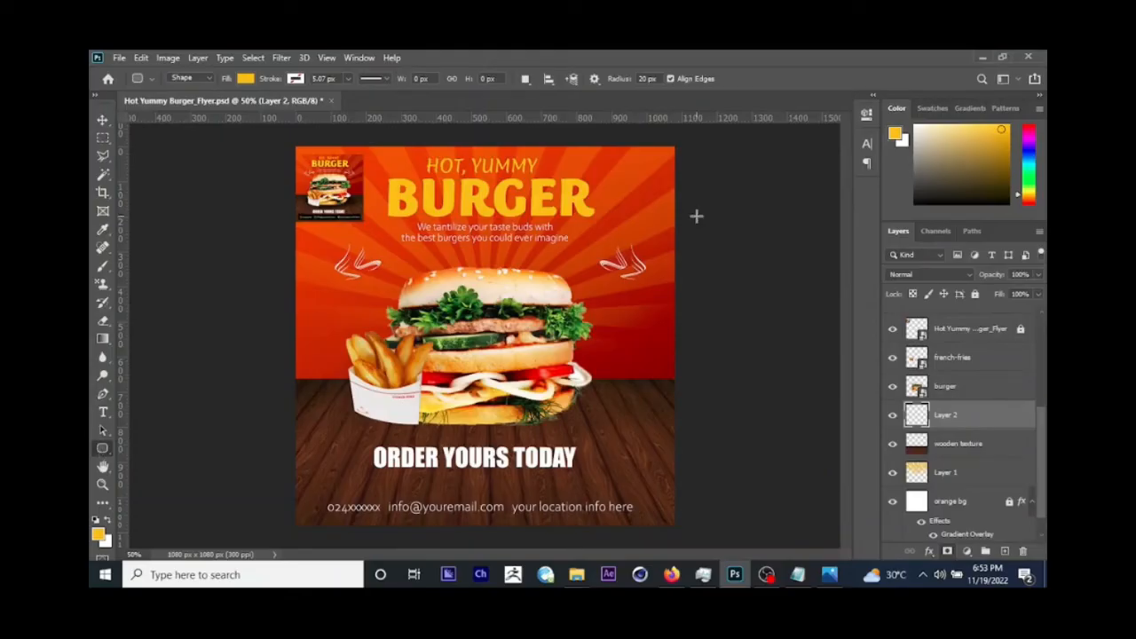
pyautogui.click(915, 203)
pyautogui.moveTo(307, 490); pyautogui.dragTo(659, 516)
pyautogui.click(823, 107)
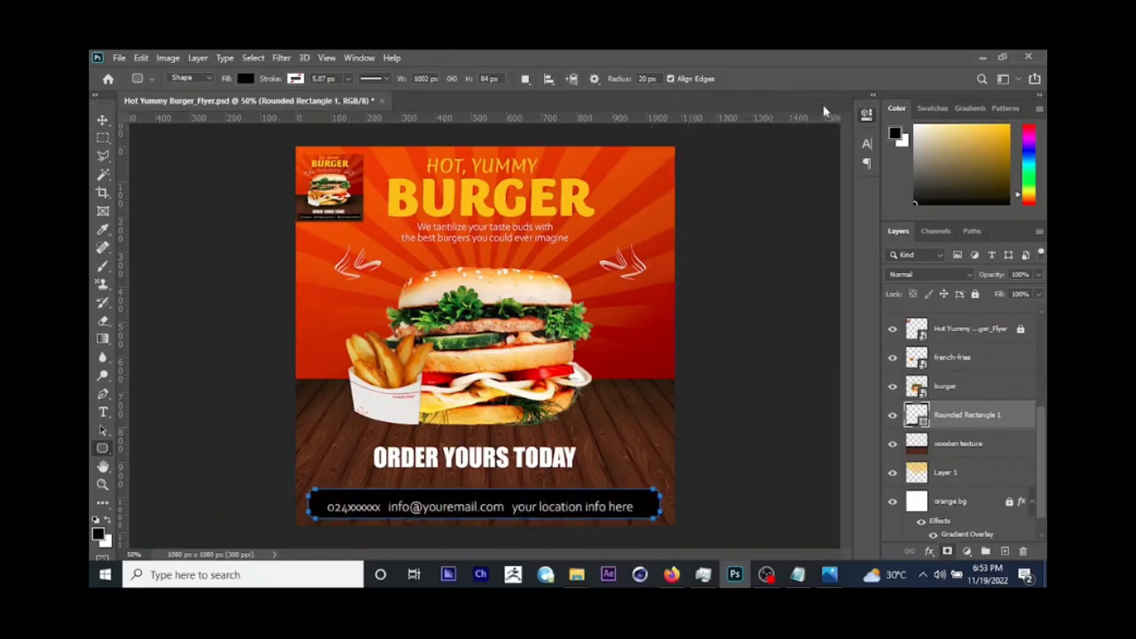
# Step: Rasterize the black rounded rectangle layer and nudge the bar slightly up
pyautogui.rightClick(953, 417)
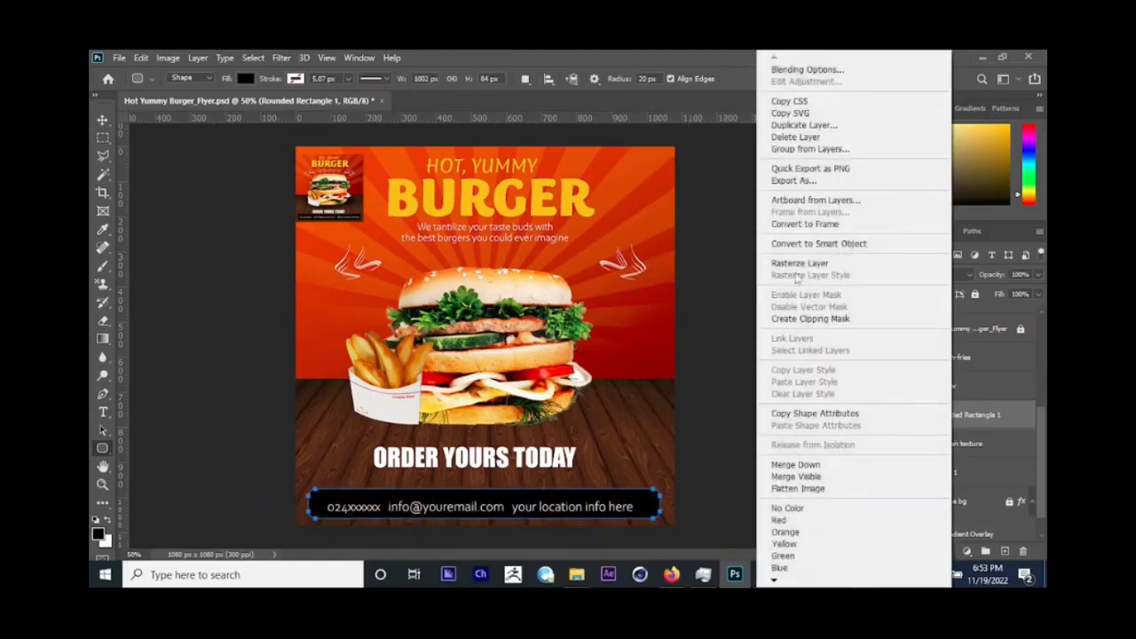
pyautogui.click(798, 263)
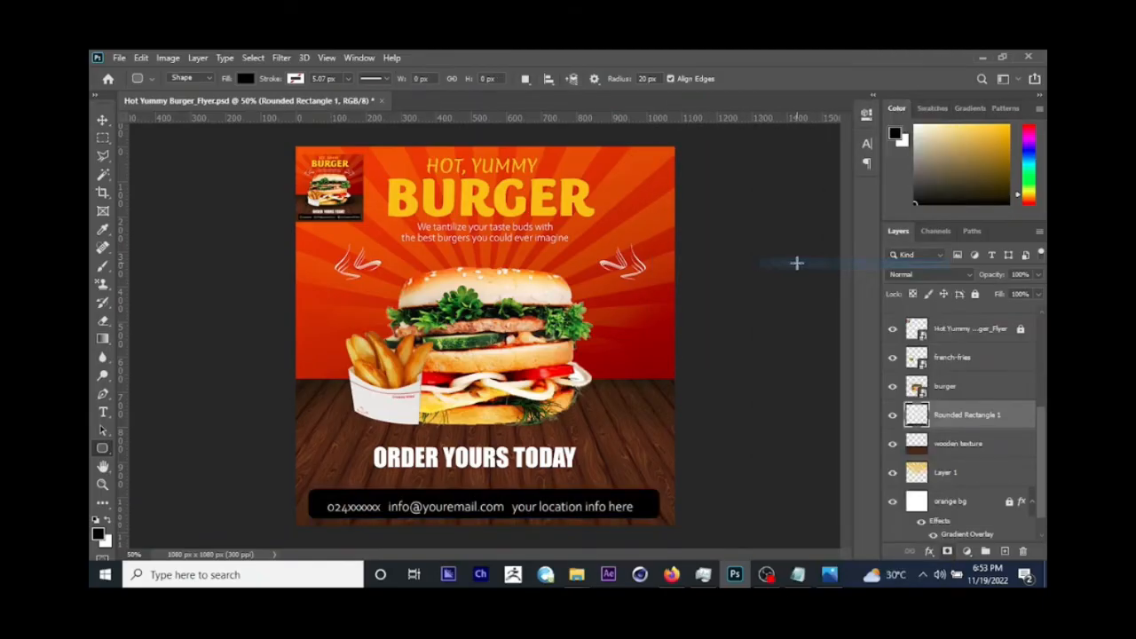
pyautogui.click(103, 122)
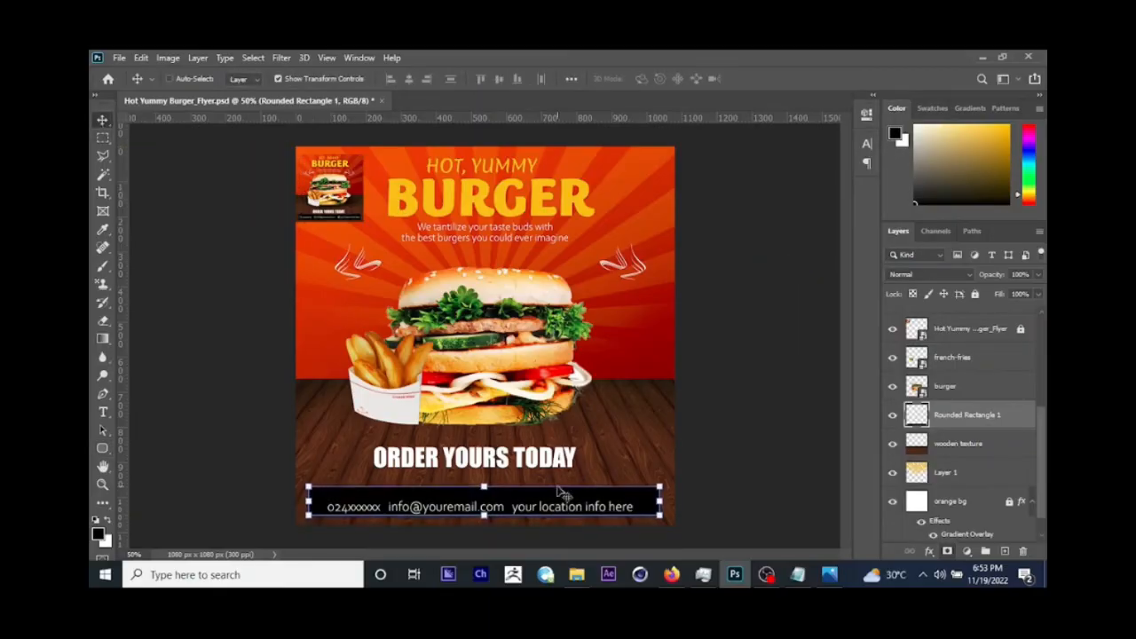
# Step: Select the contact text layer and nudge it up to centre it vertically on the black bar
pyautogui.rightClick(568, 513)
pyautogui.click(604, 433)
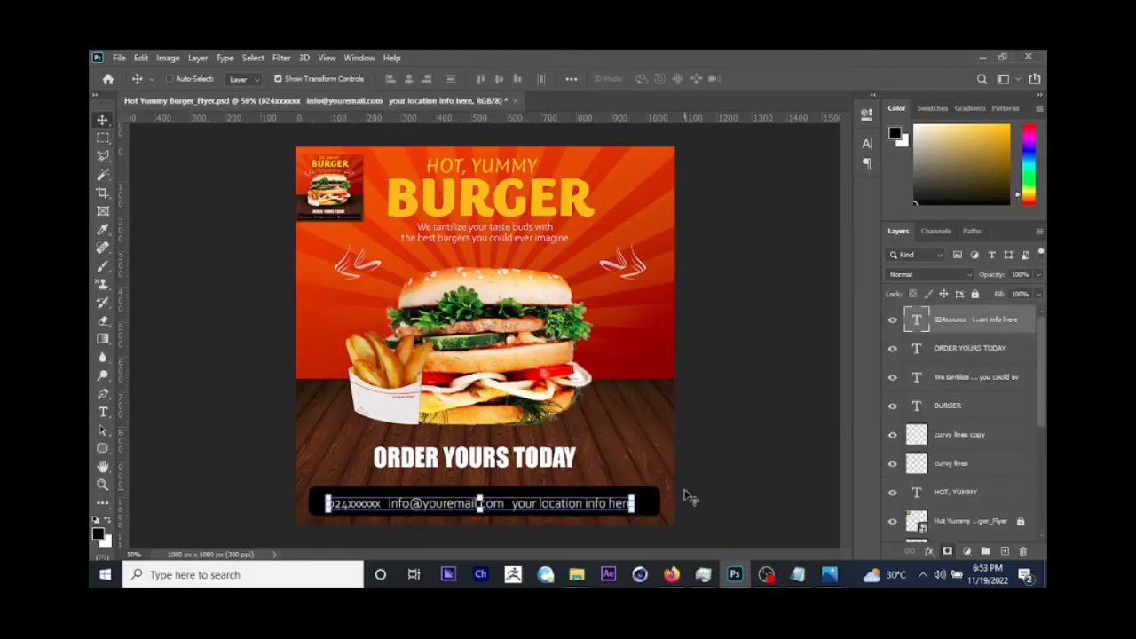
pyautogui.hotkey('shift', 'Up')
pyautogui.press('Up')
# Step: Compare with the reference bar, then warp the black rounded rectangle so its upper edge dips slightly in the middle
pyautogui.click(829, 575)
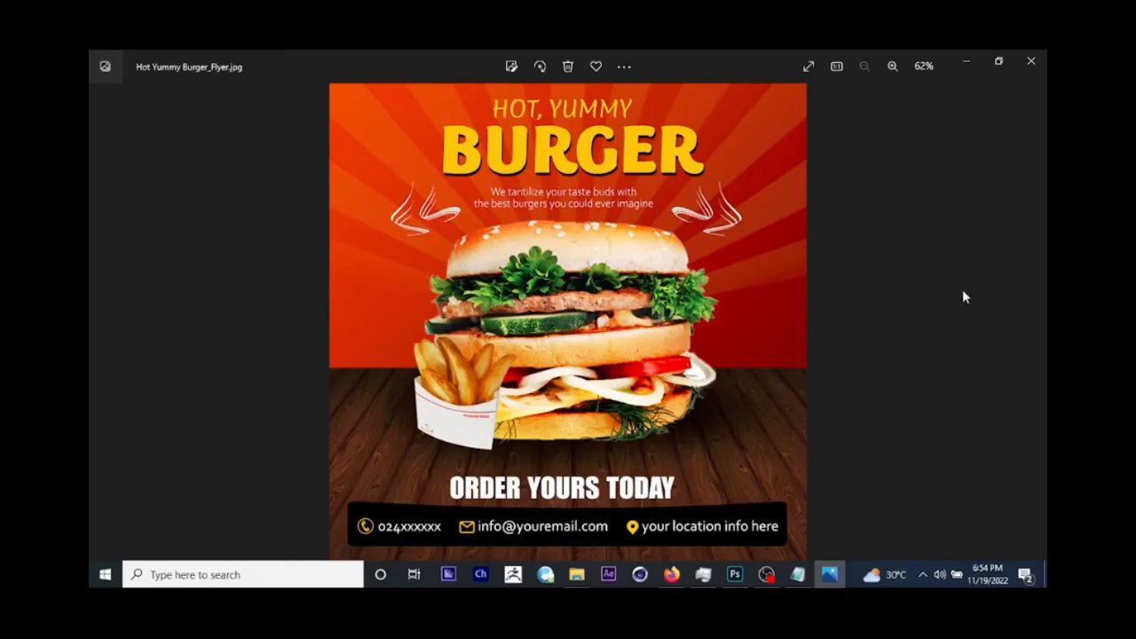
pyautogui.click(966, 62)
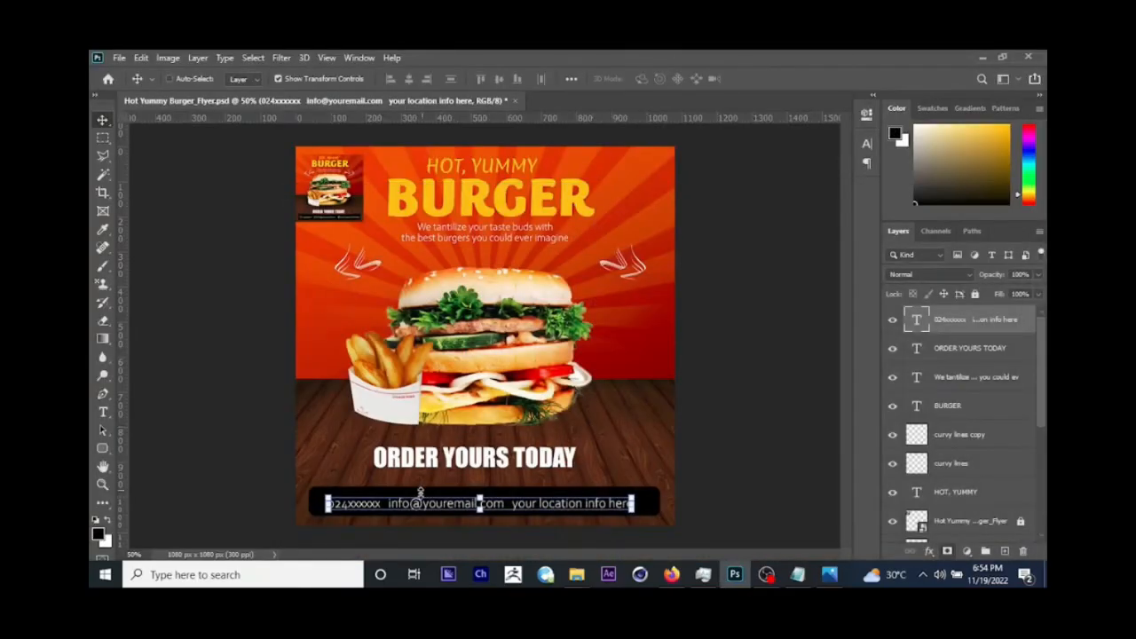
pyautogui.rightClick(426, 490)
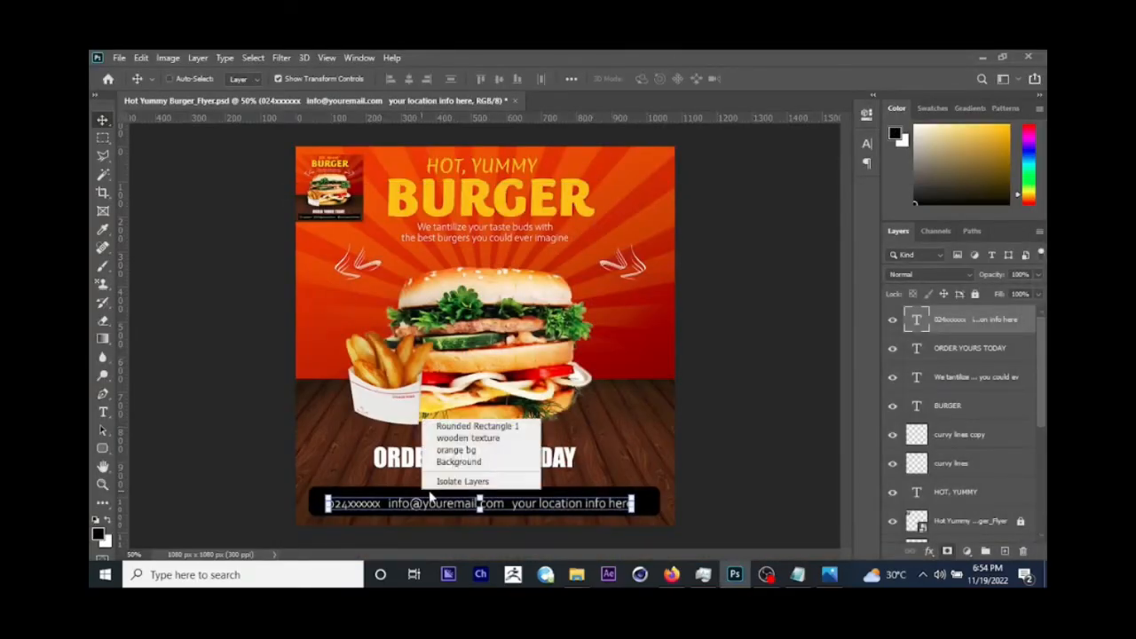
pyautogui.click(436, 427)
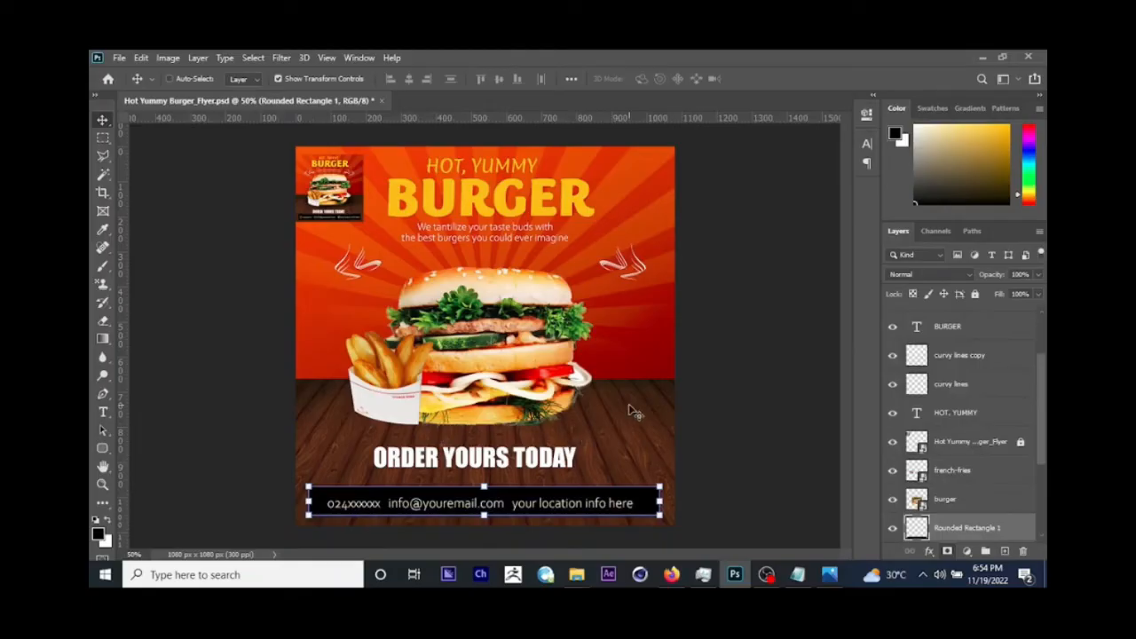
pyautogui.hotkey('ctrl', 't')
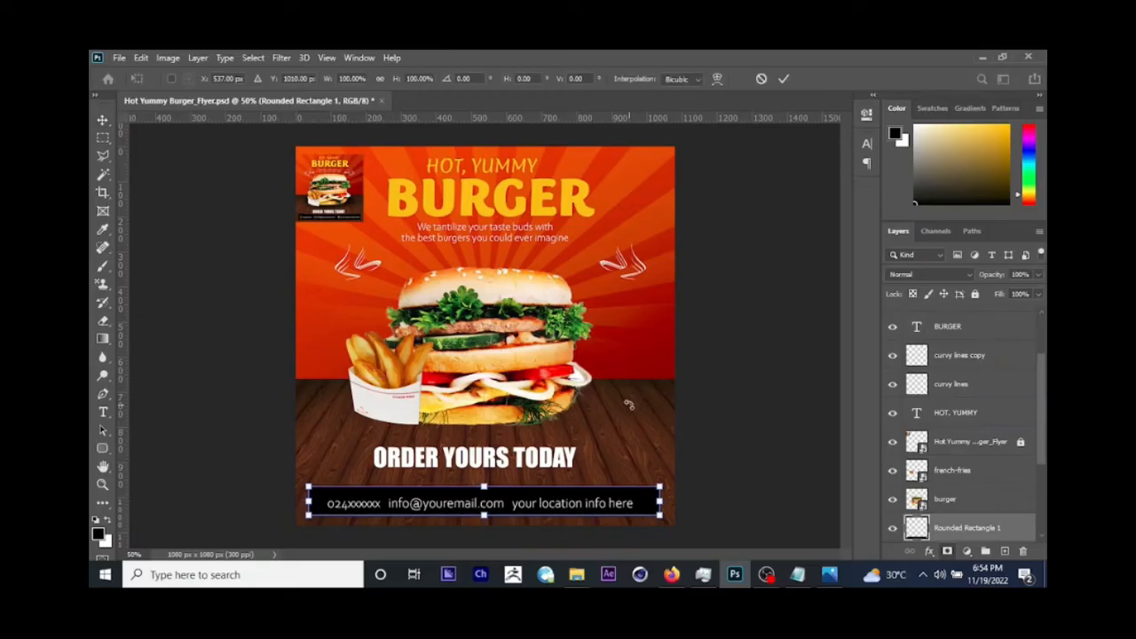
pyautogui.rightClick(548, 502)
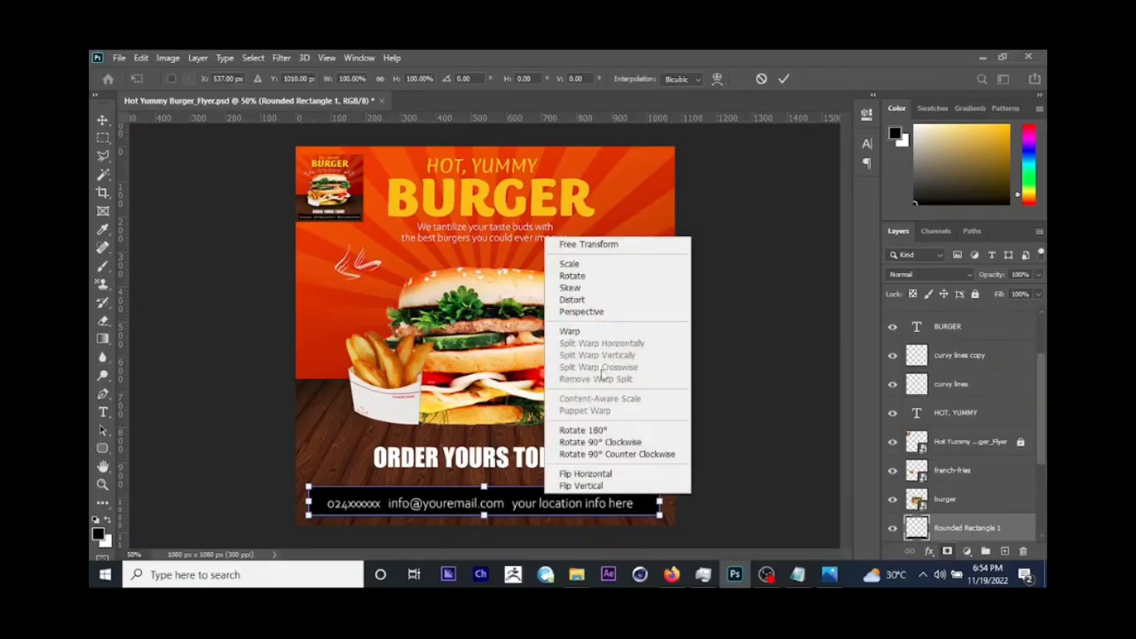
pyautogui.click(584, 332)
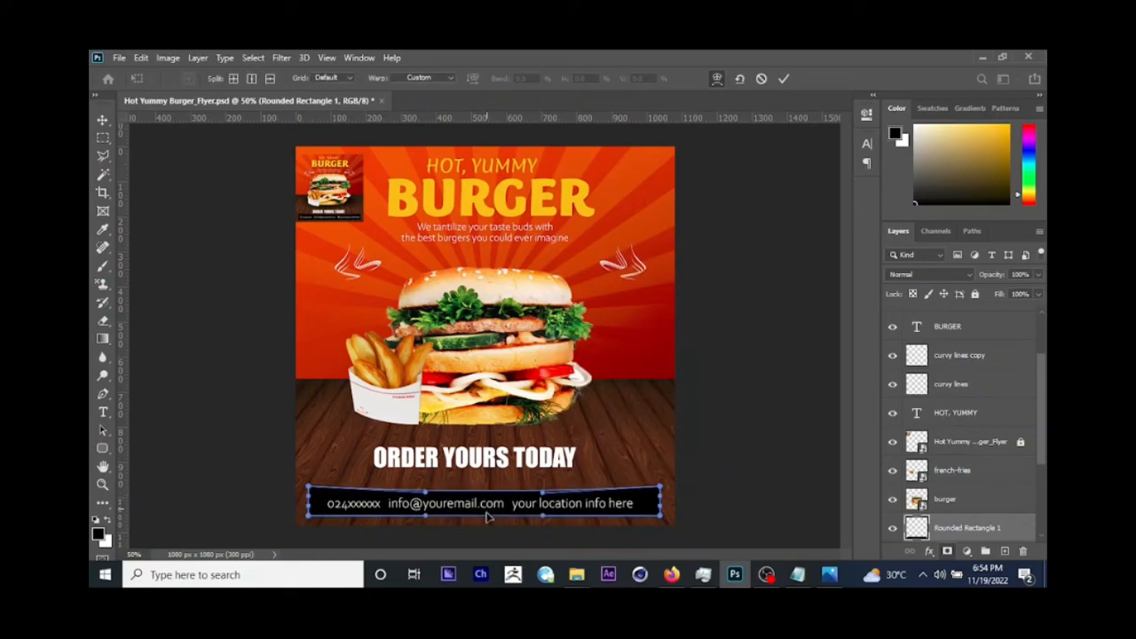
pyautogui.moveTo(485, 508)
pyautogui.mouseDown()
pyautogui.moveTo(485, 495)
pyautogui.moveTo(487, 519)
pyautogui.moveTo(487, 502)
pyautogui.mouseUp()
pyautogui.hotkey('ctrl', 'z')
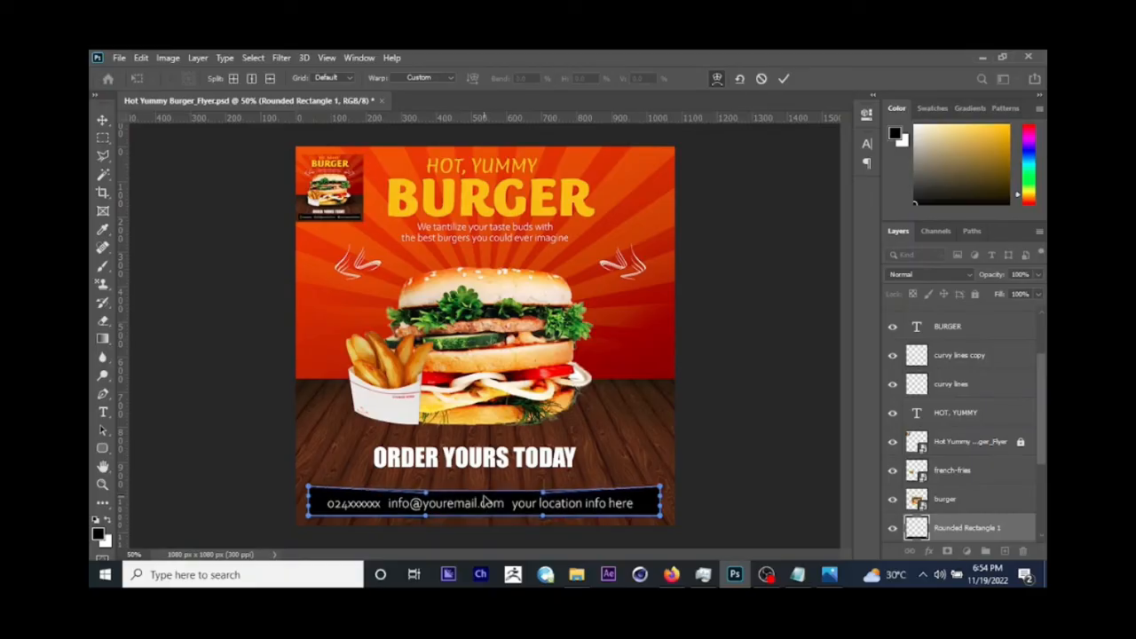
pyautogui.press('Escape')
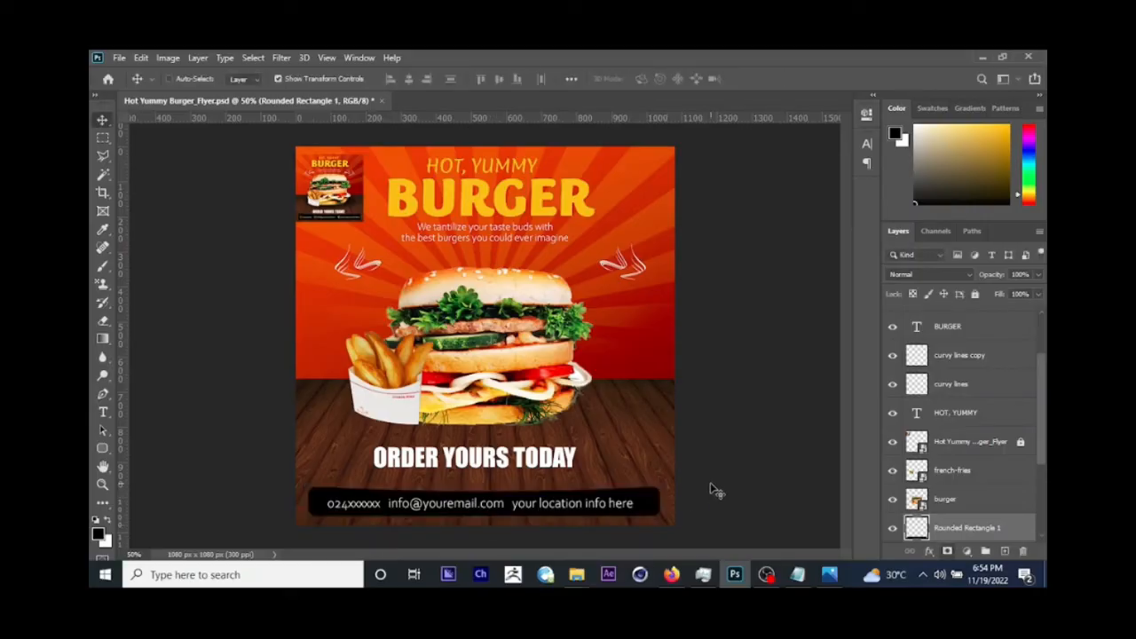
# Step: Stretch the black bar's lower edge slightly down, then move the bar and contact text together up by 16 px
pyautogui.moveTo(484, 515); pyautogui.dragTo(488, 520)
pyautogui.press('Return')
pyautogui.rightClick(516, 512)
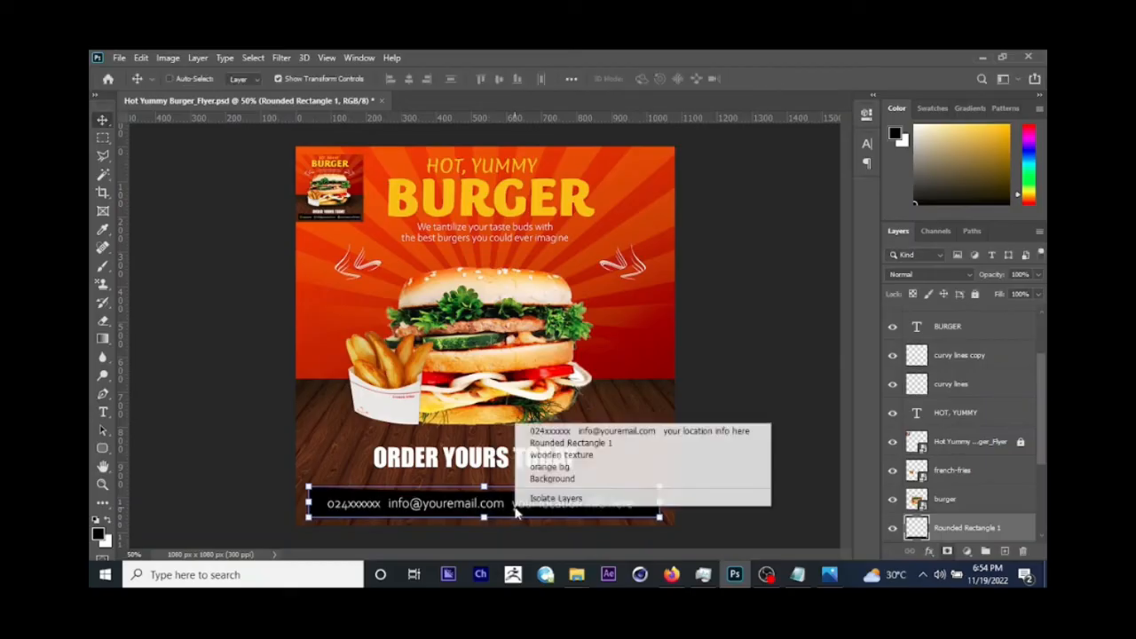
pyautogui.click(533, 432)
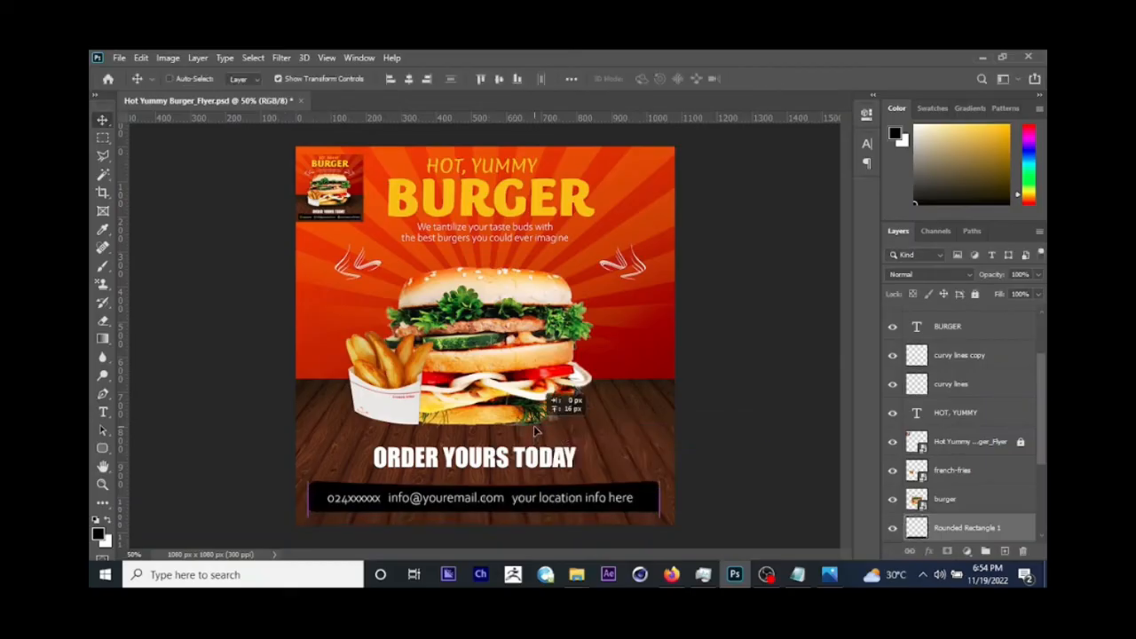
# Step: Select only the contact text and widen the gaps between the phone, e-mail and location entries with extra spaces
pyautogui.rightClick(564, 502)
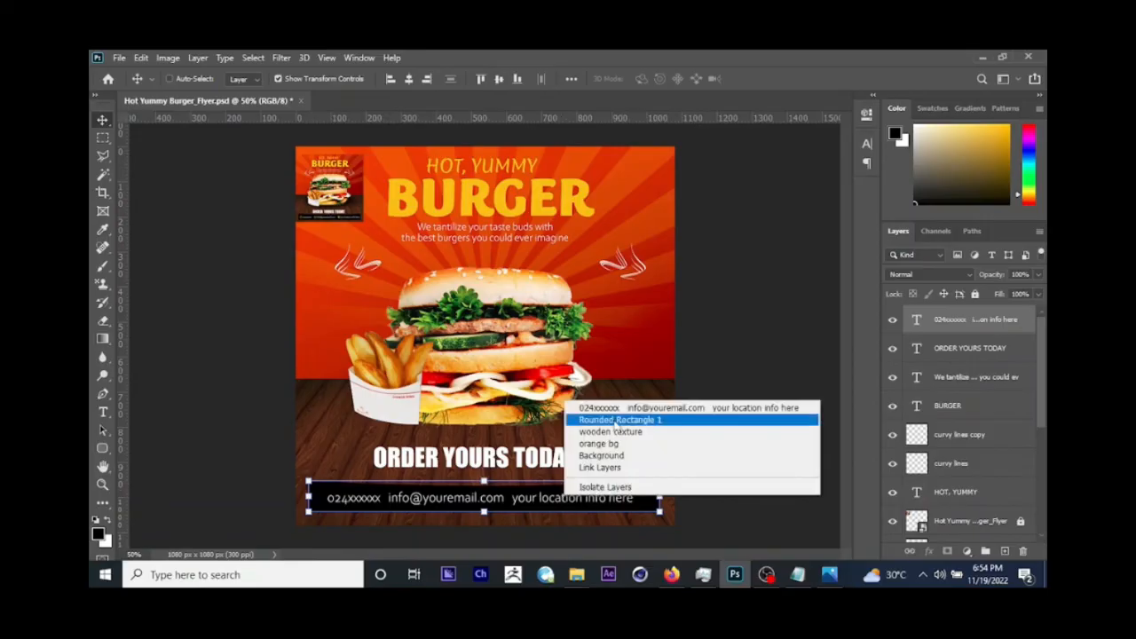
pyautogui.click(639, 408)
pyautogui.doubleClick(568, 501)
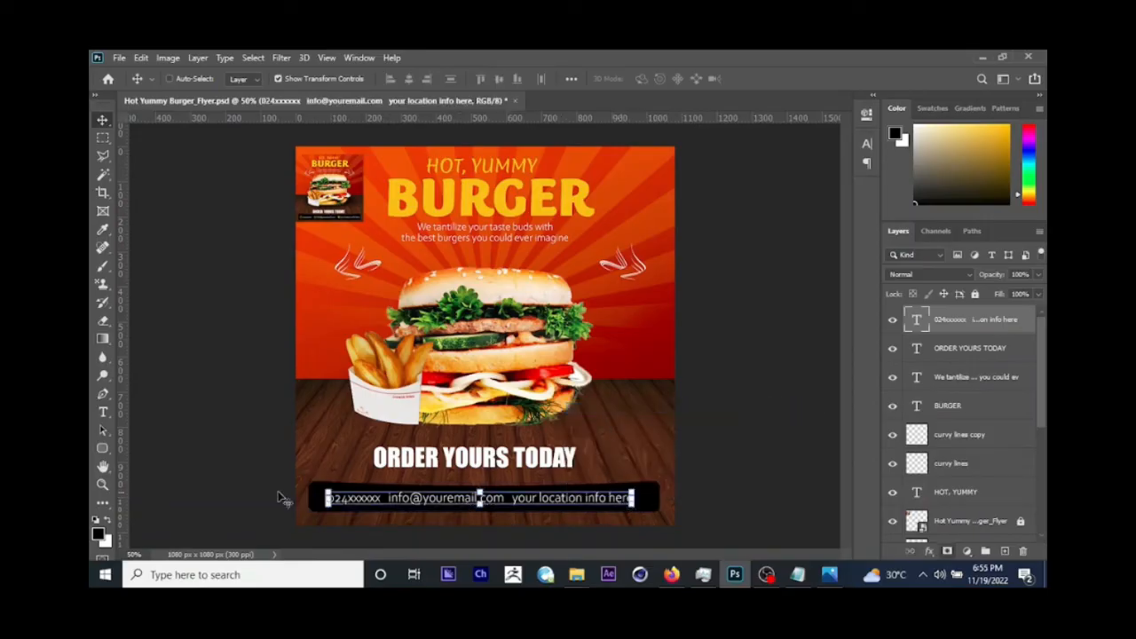
pyautogui.click(103, 412)
pyautogui.click(513, 498)
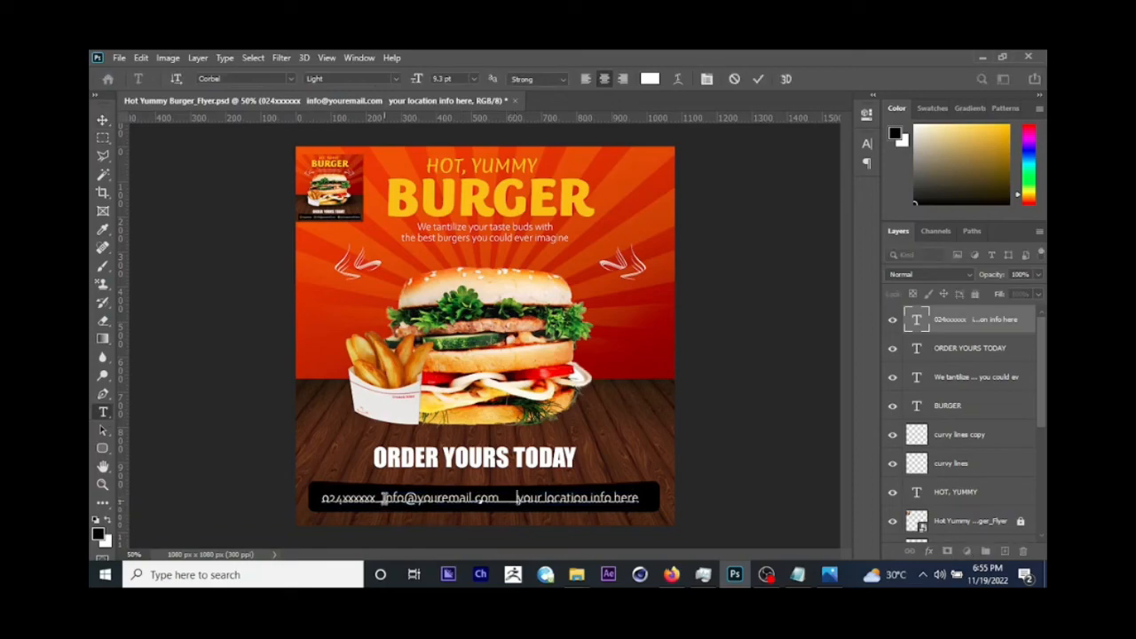
pyautogui.click(384, 498)
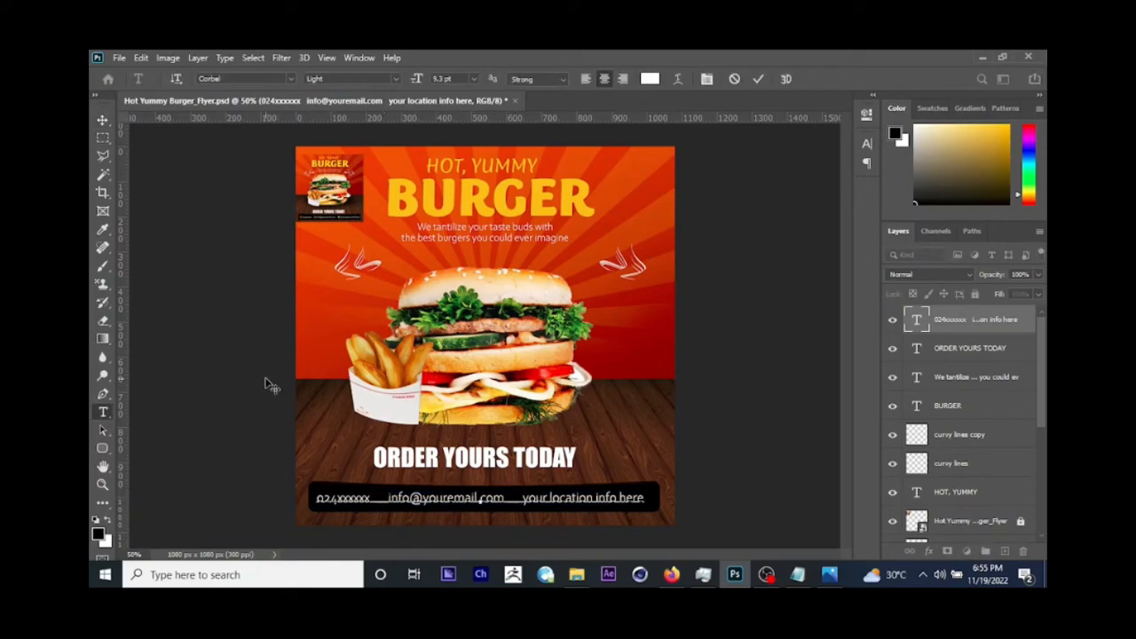
pyautogui.click(103, 119)
# Step: Shift the contact text slightly right within the black bar and scale it to 96.14%
pyautogui.moveTo(569, 353); pyautogui.dragTo(583, 358)
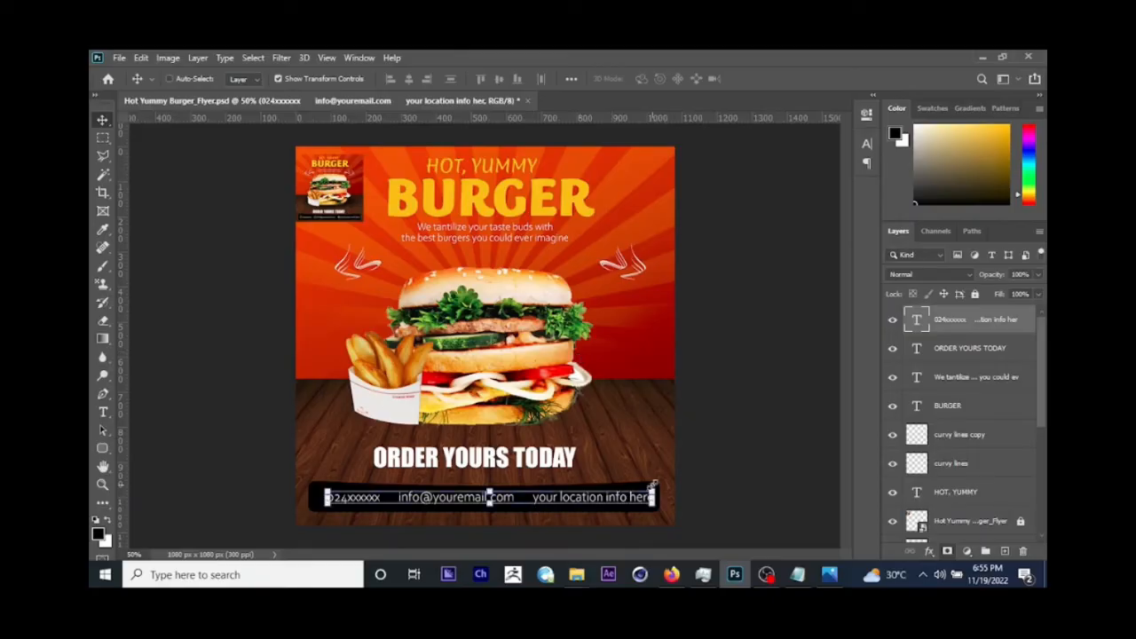
pyautogui.moveTo(654, 484); pyautogui.dragTo(654, 502)
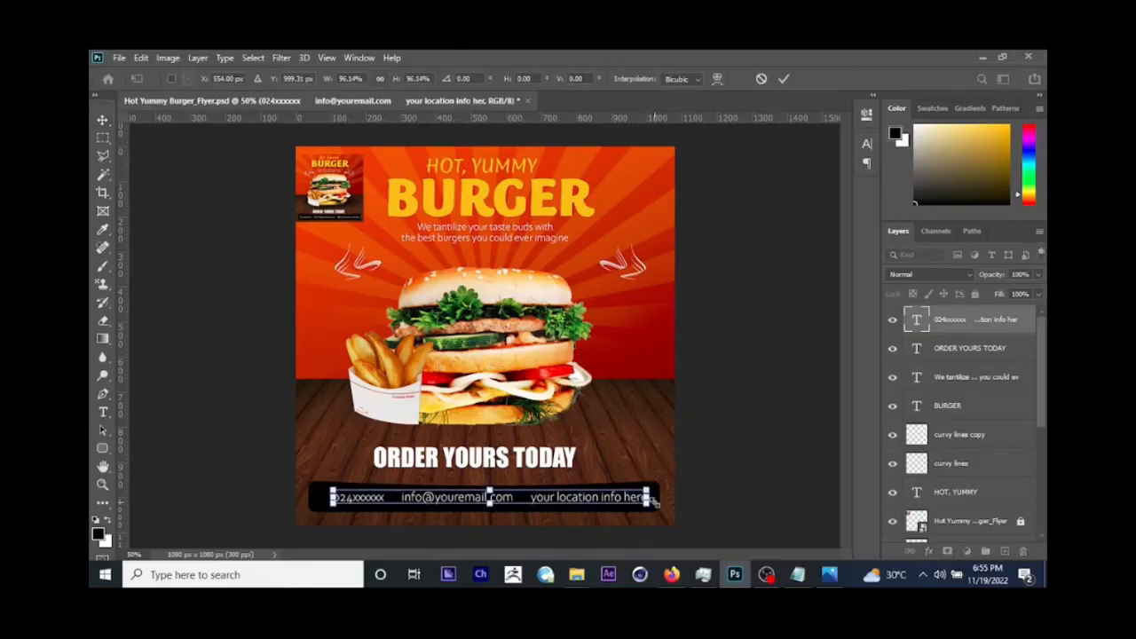
pyautogui.press('Return')
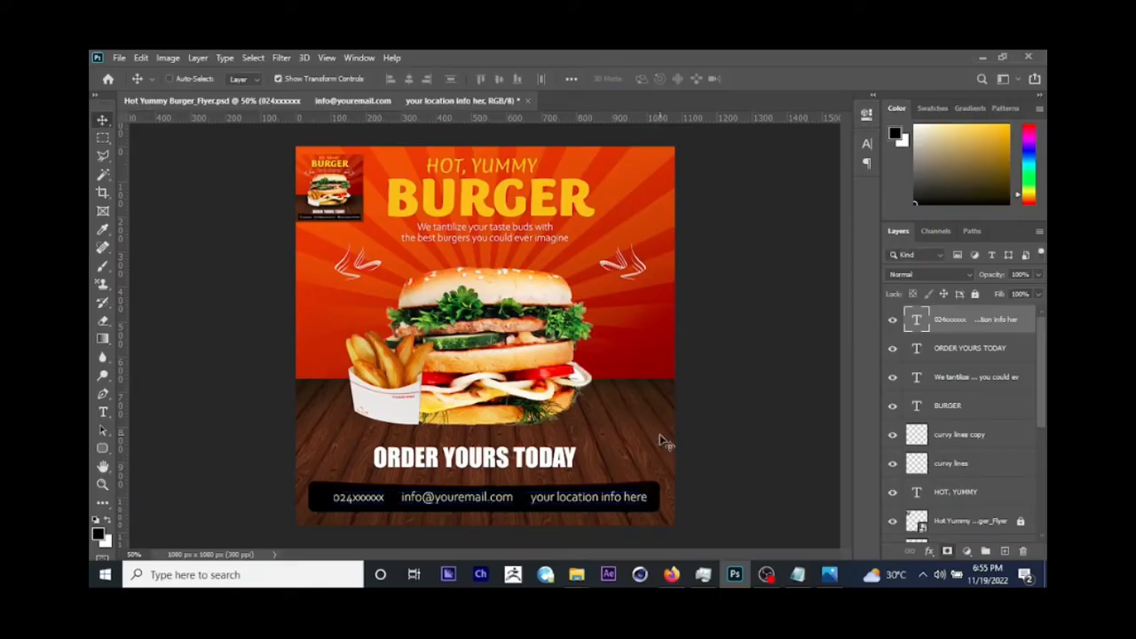
# Step: Add extra space before "your location info here" in the contact text and compare the spacing with the reference flyer
pyautogui.click(104, 413)
pyautogui.click(530, 497)
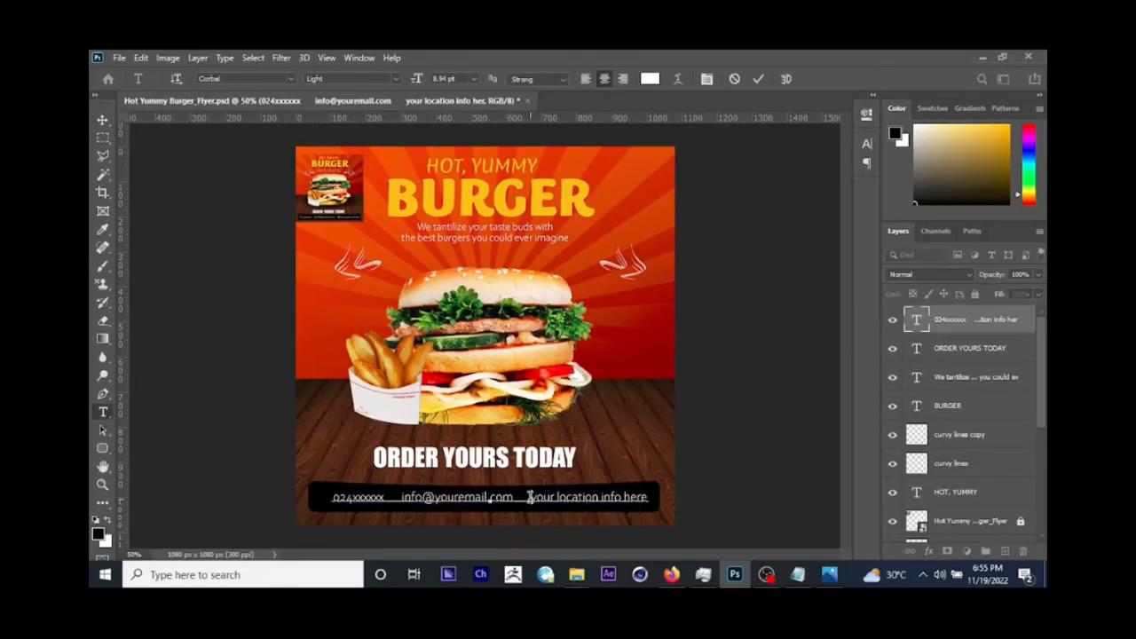
pyautogui.click(103, 121)
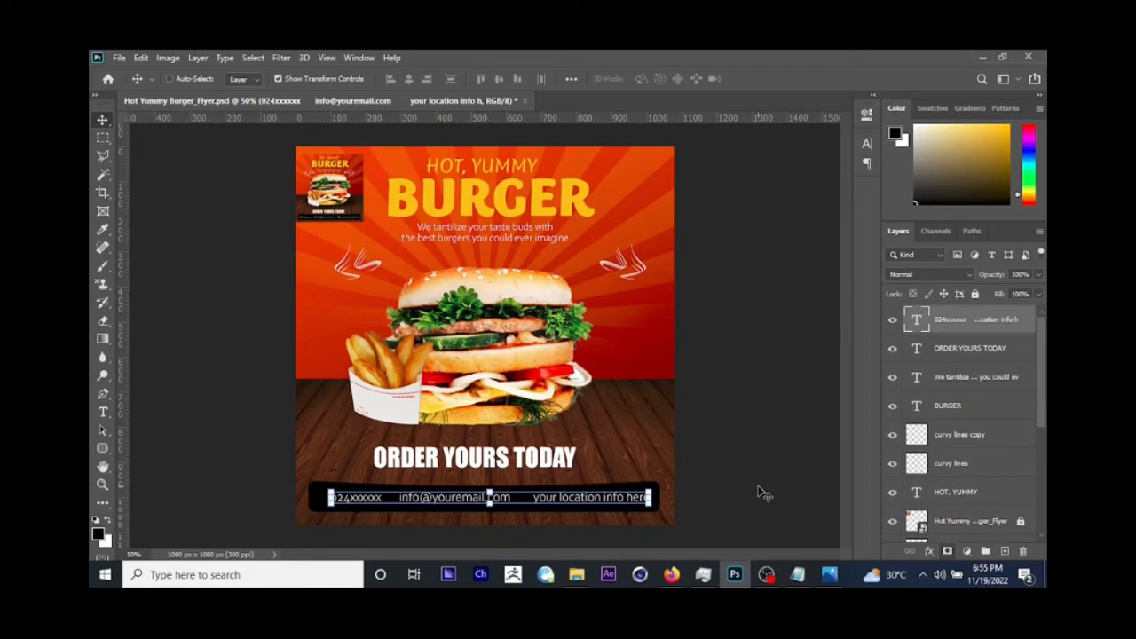
pyautogui.click(829, 574)
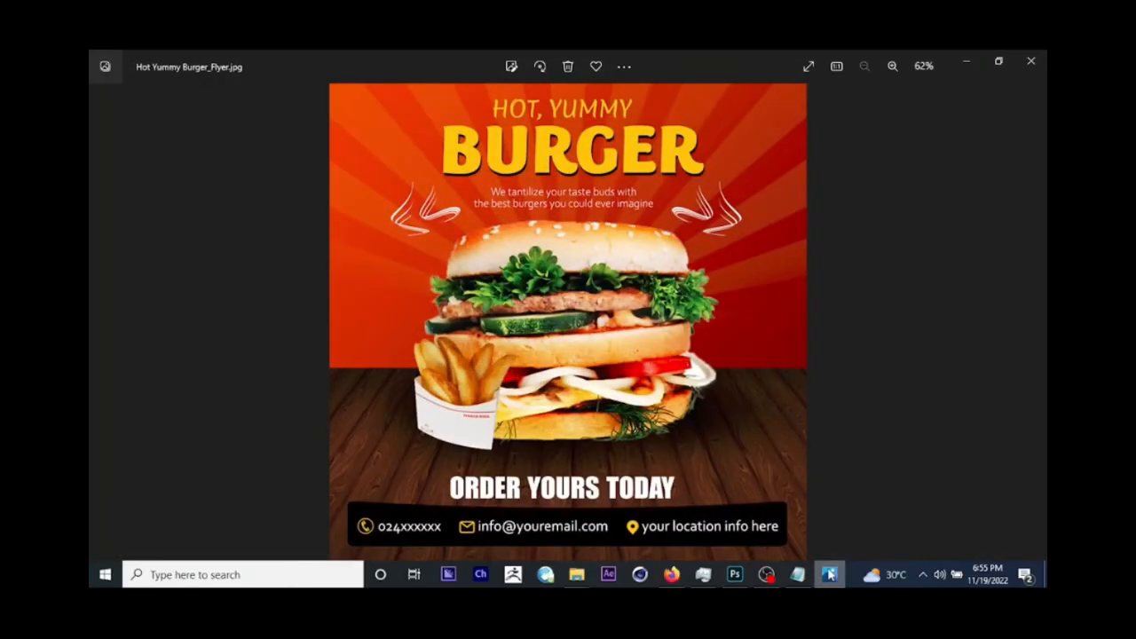
pyautogui.click(967, 62)
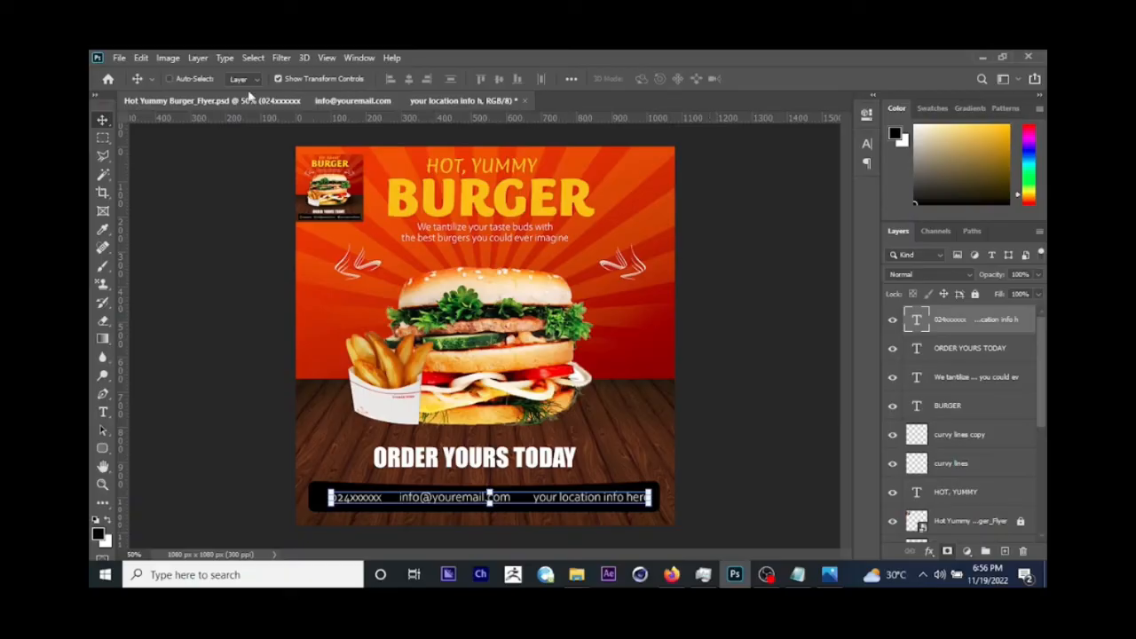
# Step: Place the phone image from the assets folder as an embedded object and shrink it to a small icon
pyautogui.click(118, 58)
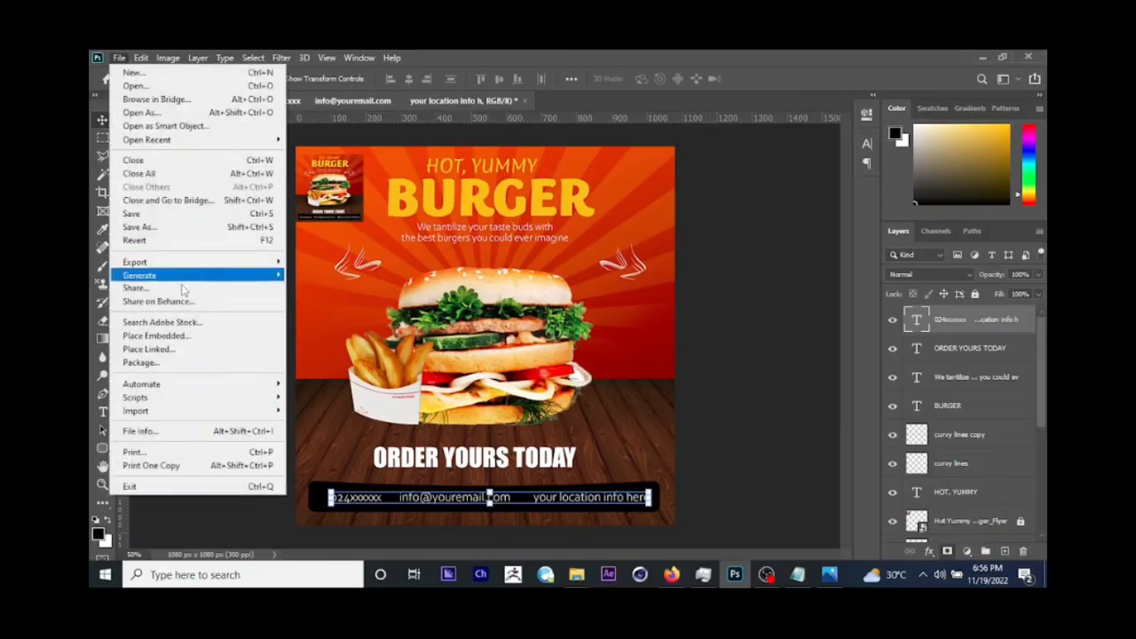
pyautogui.click(156, 336)
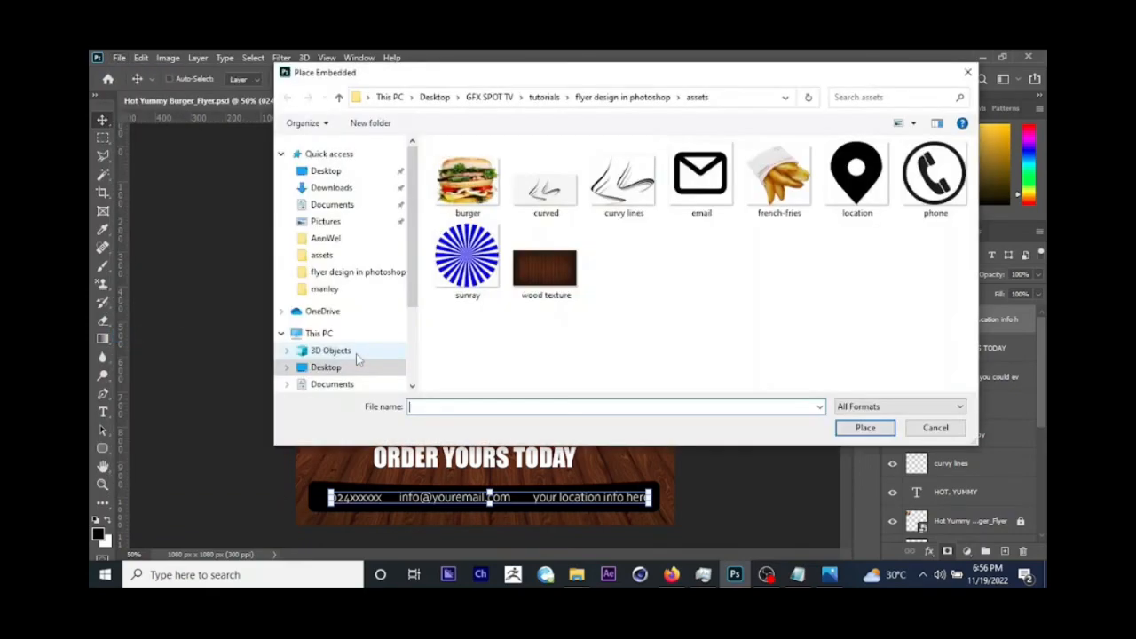
pyautogui.click(937, 204)
pyautogui.click(876, 429)
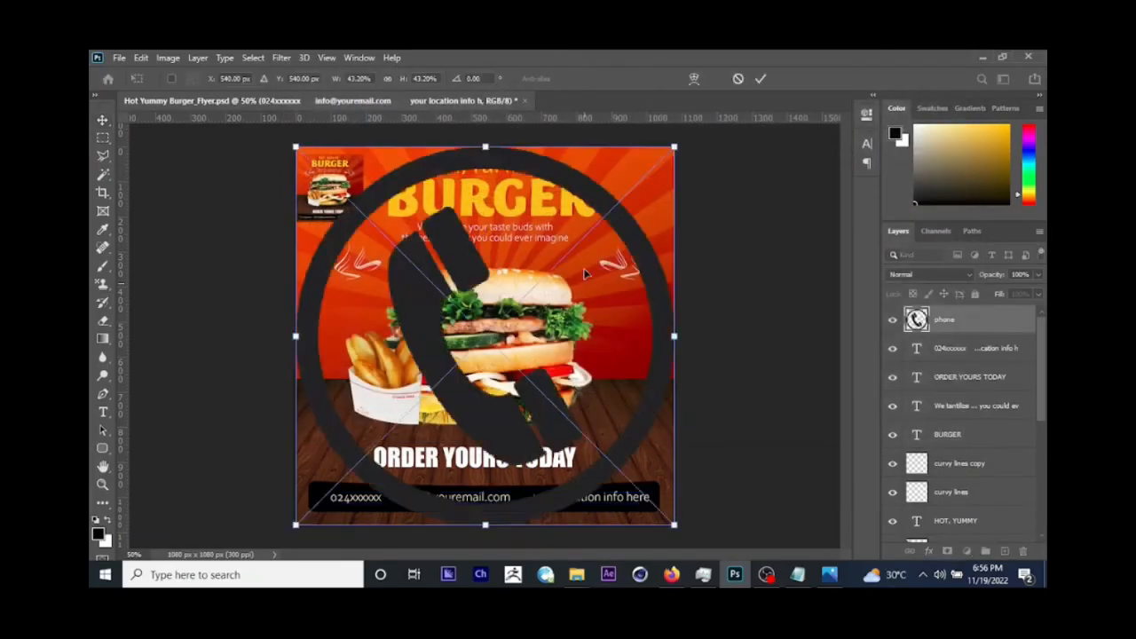
pyautogui.moveTo(675, 148); pyautogui.dragTo(493, 321)
pyautogui.press('Return')
# Step: Move the phone icon into the black bar just before the phone entry and scale it to about 1.44%
pyautogui.moveTo(549, 359); pyautogui.dragTo(352, 503)
pyautogui.hotkey('ctrl', 't')
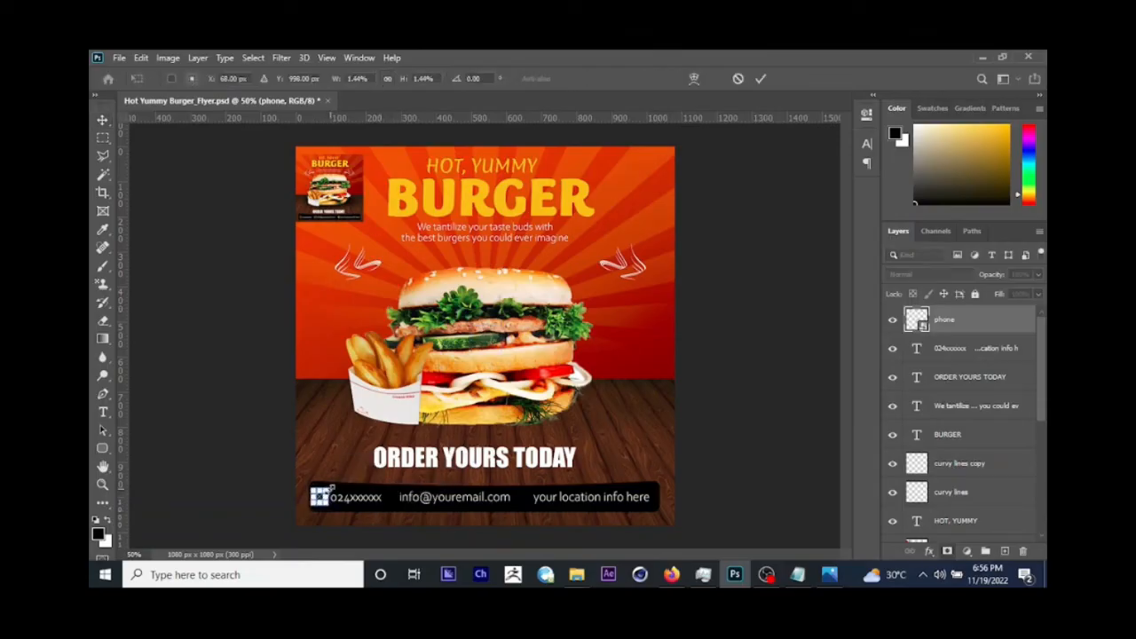
pyautogui.press('Return')
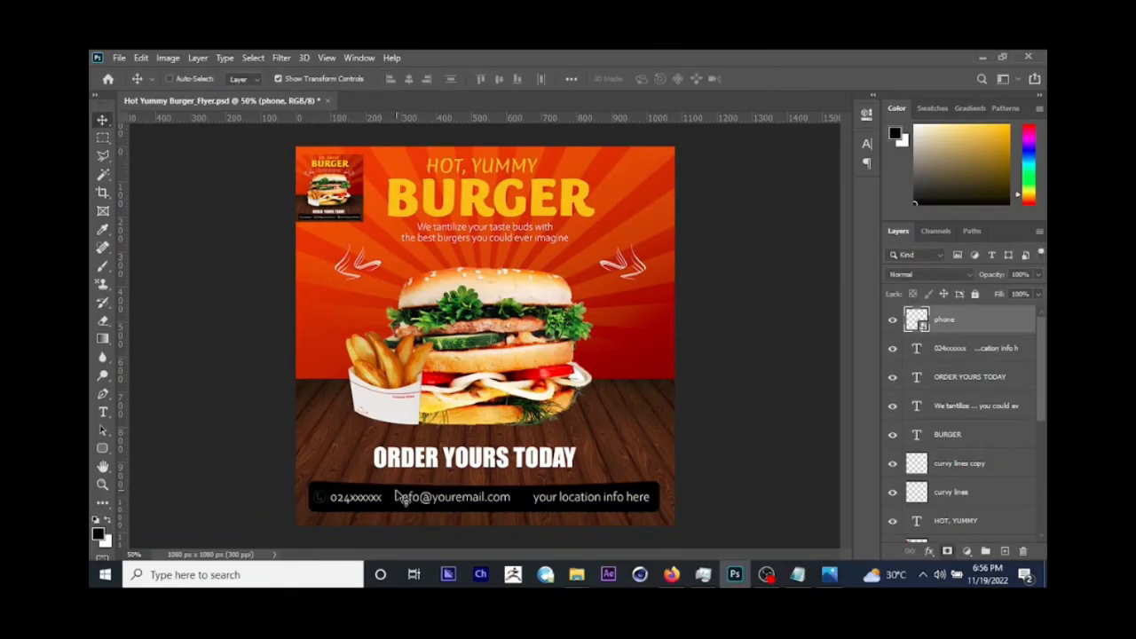
# Step: Rasterize the phone icon's layer, fill the icon with white and inspect it up close in the black bar
pyautogui.rightClick(948, 325)
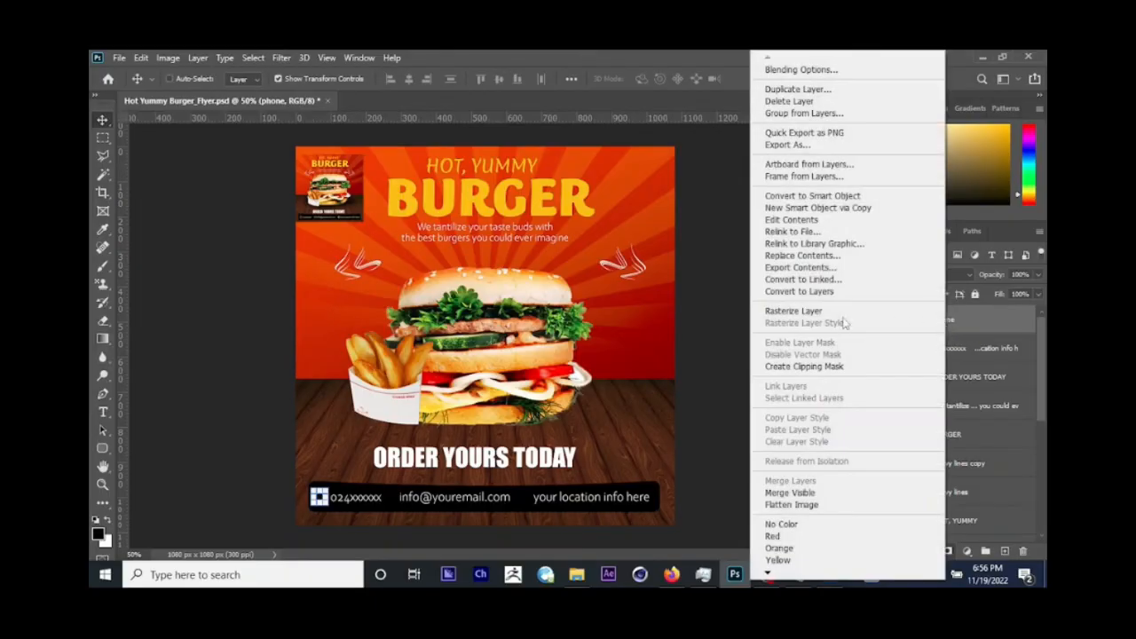
pyautogui.click(814, 316)
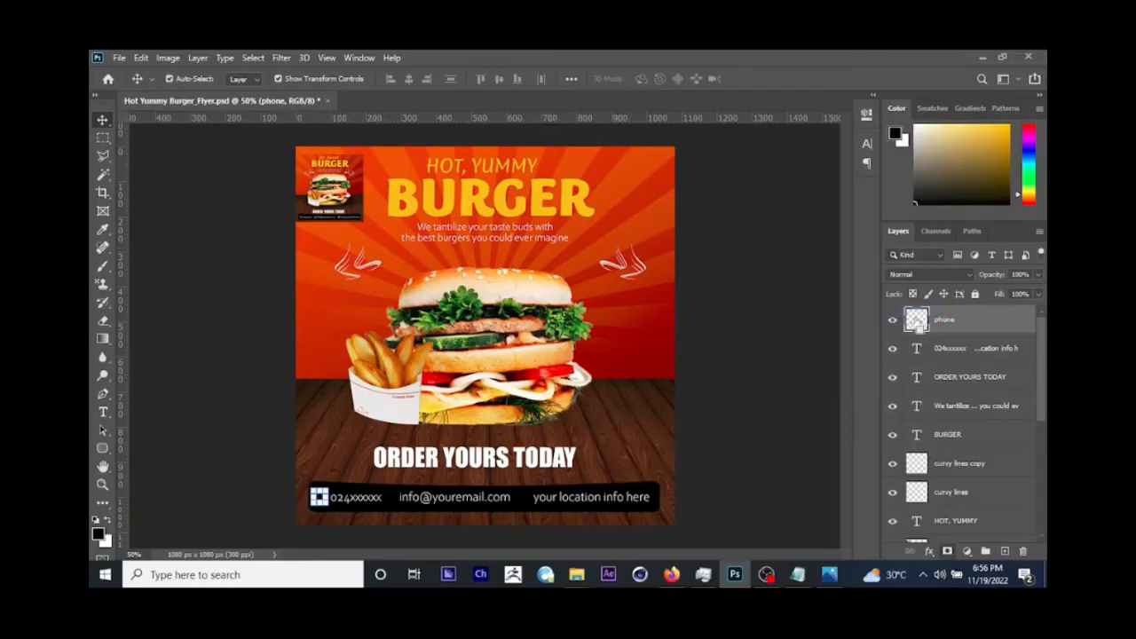
pyautogui.keyDown('ctrl'); pyautogui.click(916, 325); pyautogui.keyUp('ctrl')
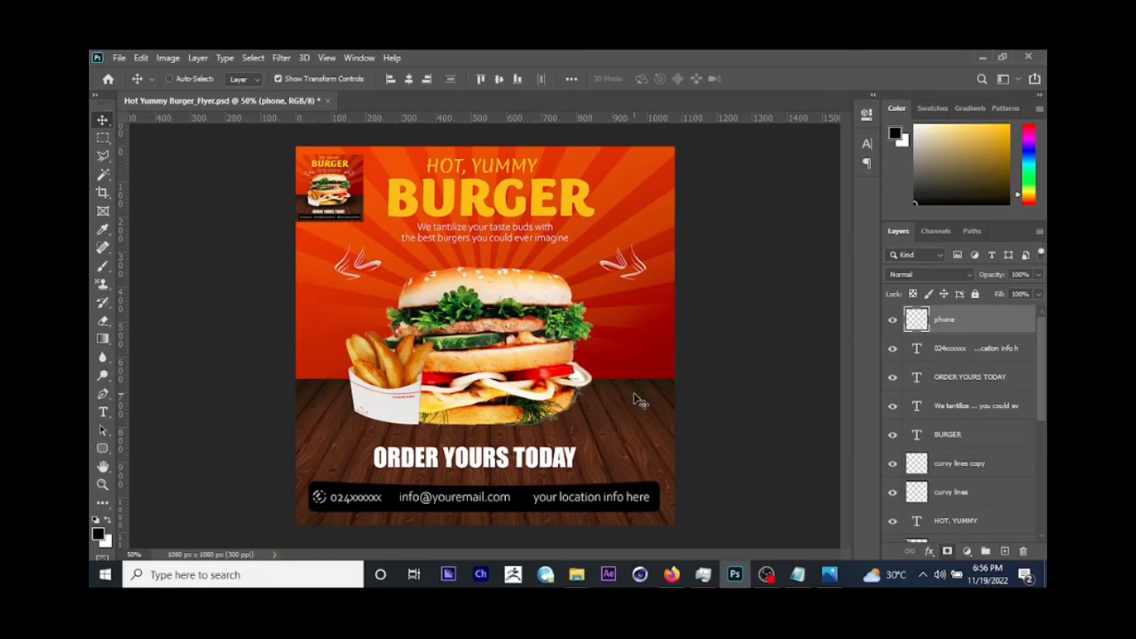
pyautogui.hotkey('ctrl', 'd')
pyautogui.hotkey('ctrl', '+')
pyautogui.hotkey('ctrl', '+')
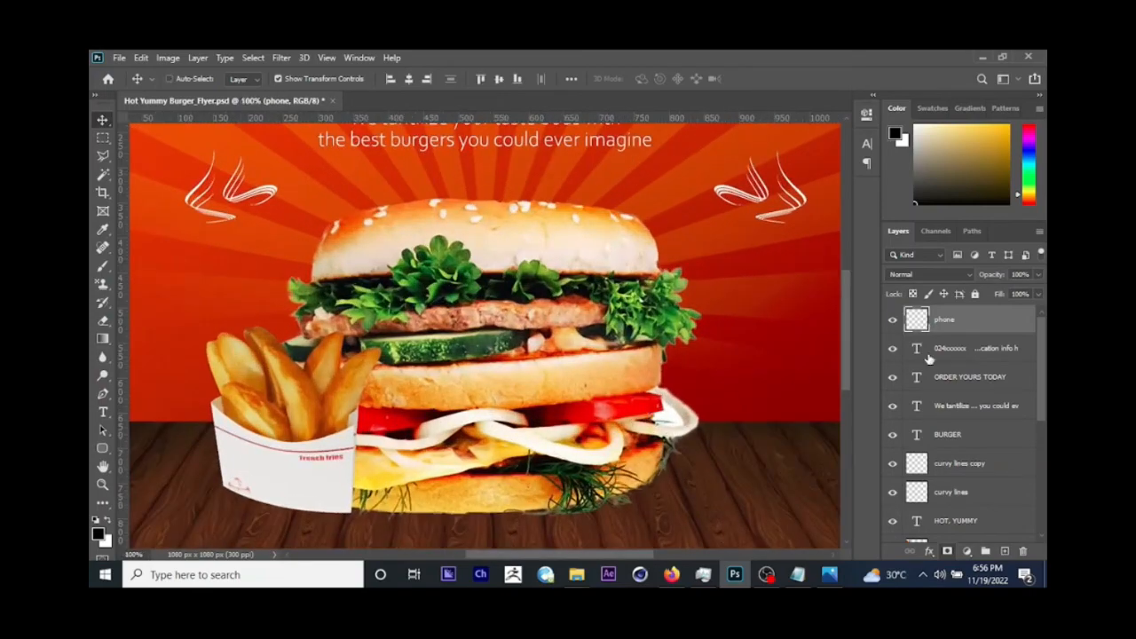
pyautogui.scroll(-5, 704, 399)
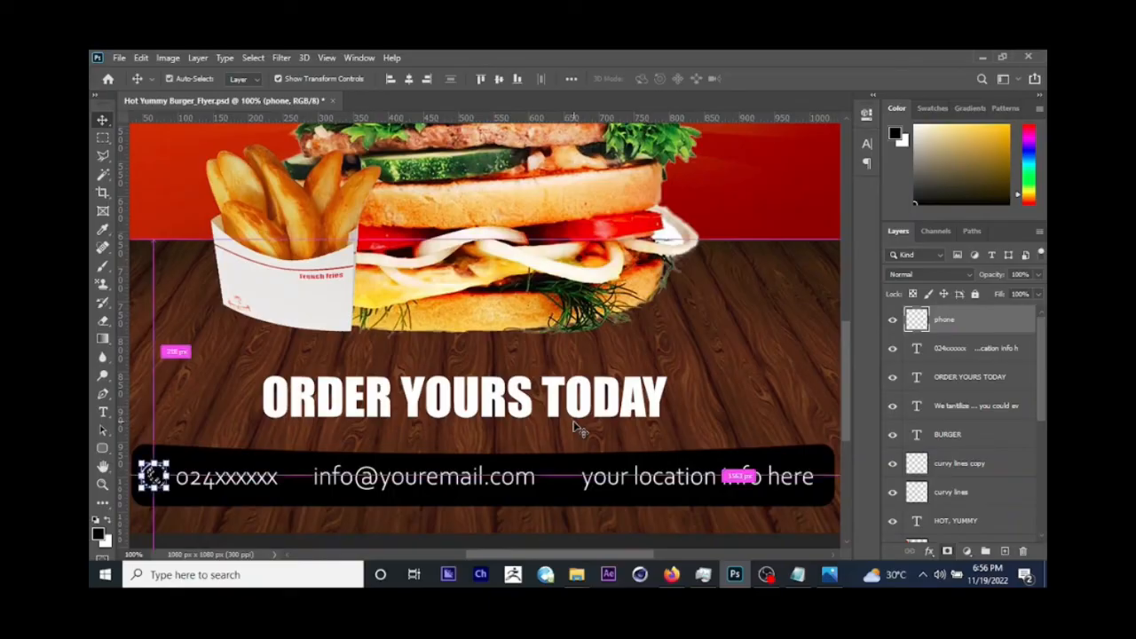
pyautogui.hotkey('ctrl', '-')
pyautogui.hotkey('ctrl', '-')
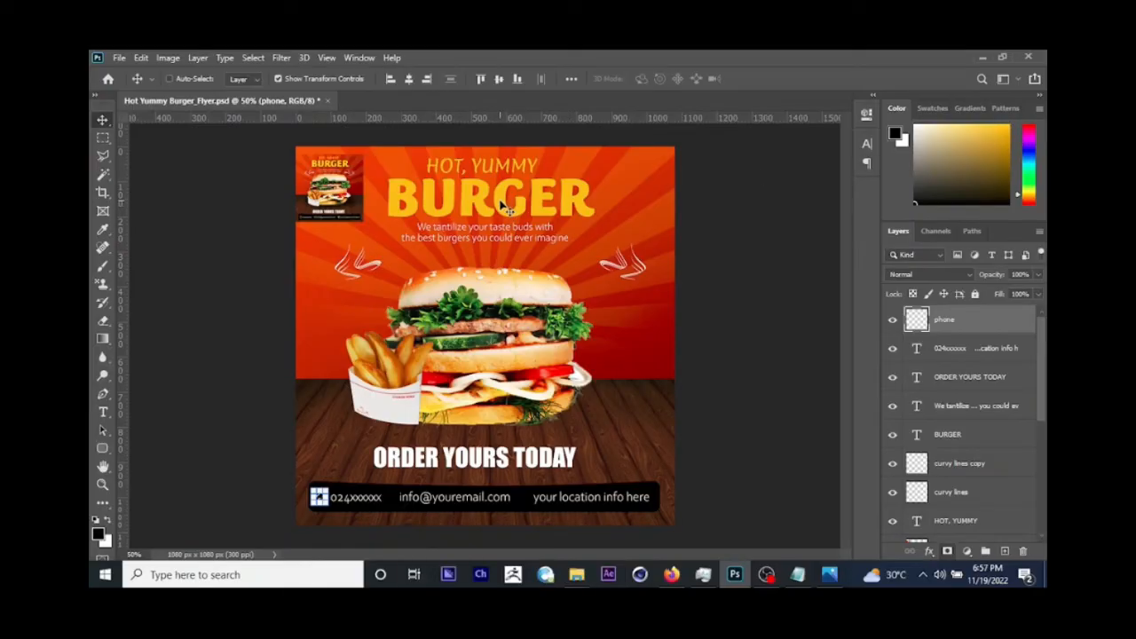
# Step: Sample the yellow of the BURGER title and fill the phone icon with it
pyautogui.click(102, 231)
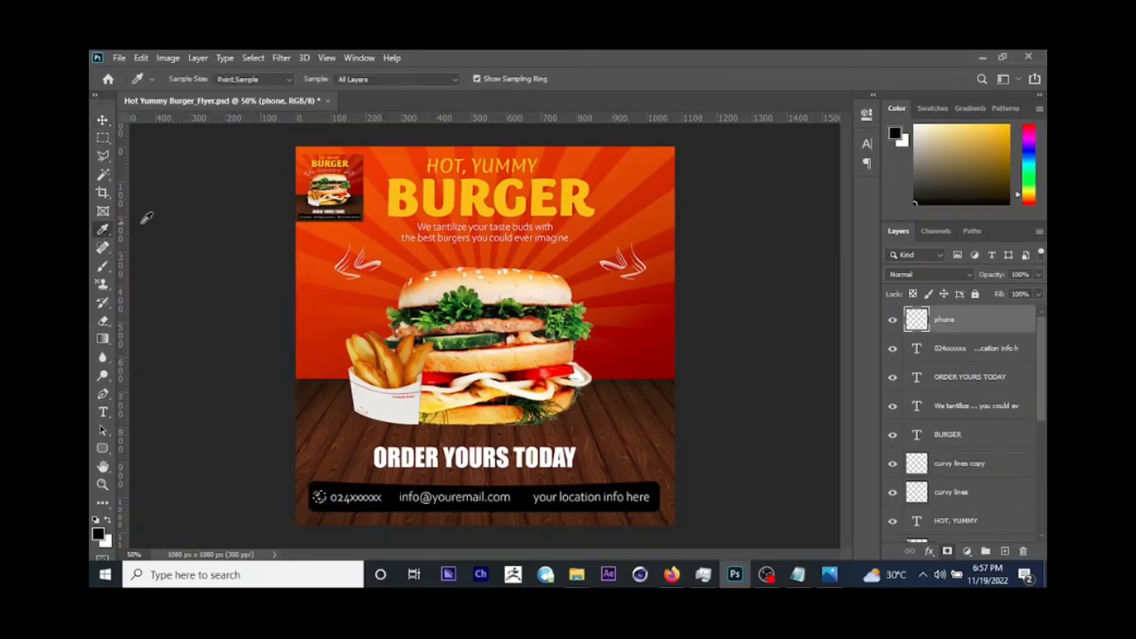
pyautogui.click(484, 189)
pyautogui.hotkey('shift', 'alt', 'BackSpace')
pyautogui.click(103, 123)
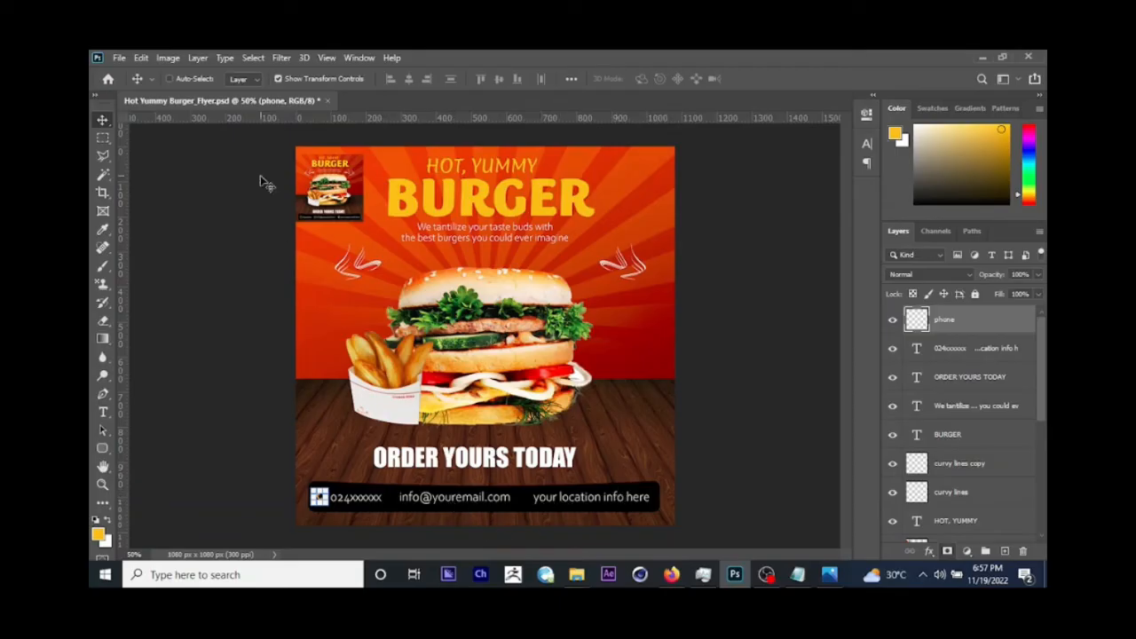
# Step: Place the email image from the assets folder as an embedded object and scale it down to 4.37%
pyautogui.click(121, 58)
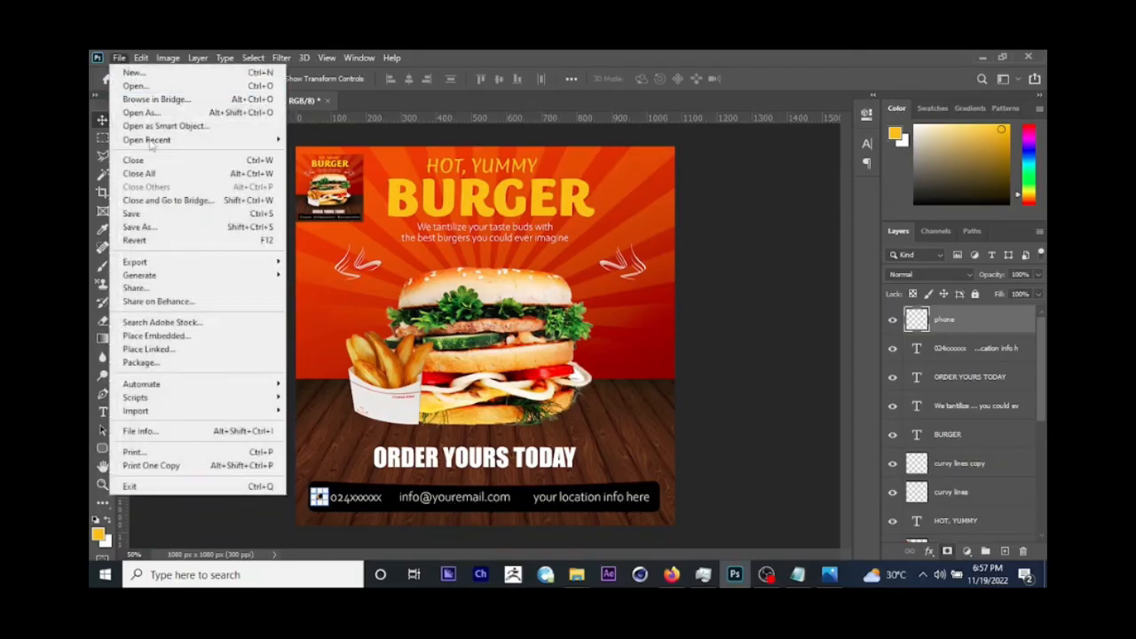
pyautogui.click(184, 337)
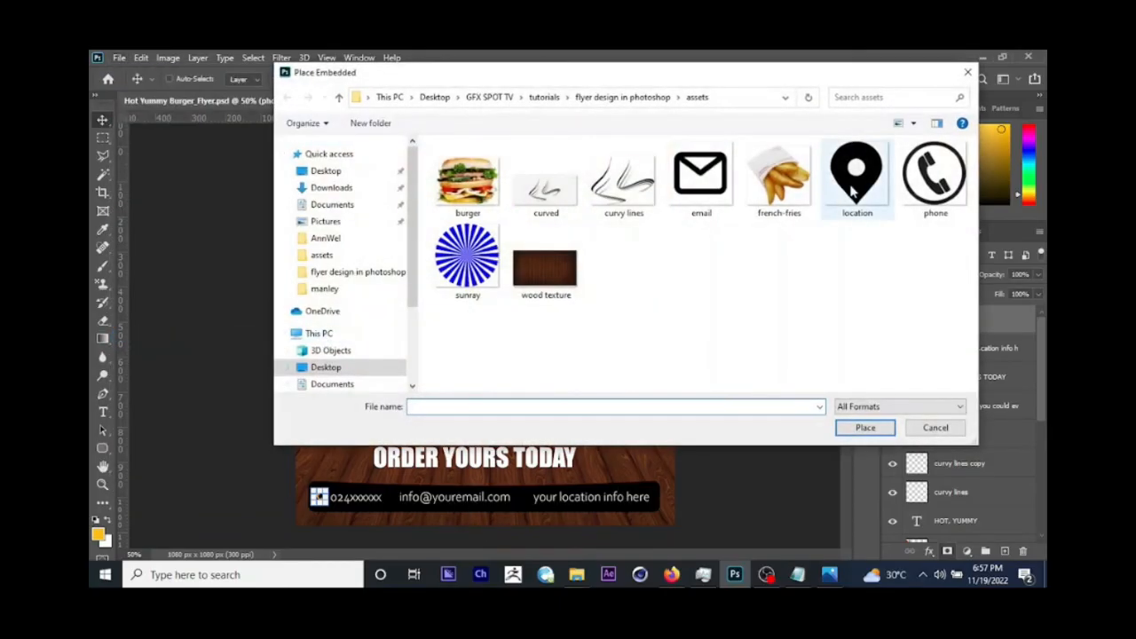
pyautogui.click(725, 189)
pyautogui.click(871, 429)
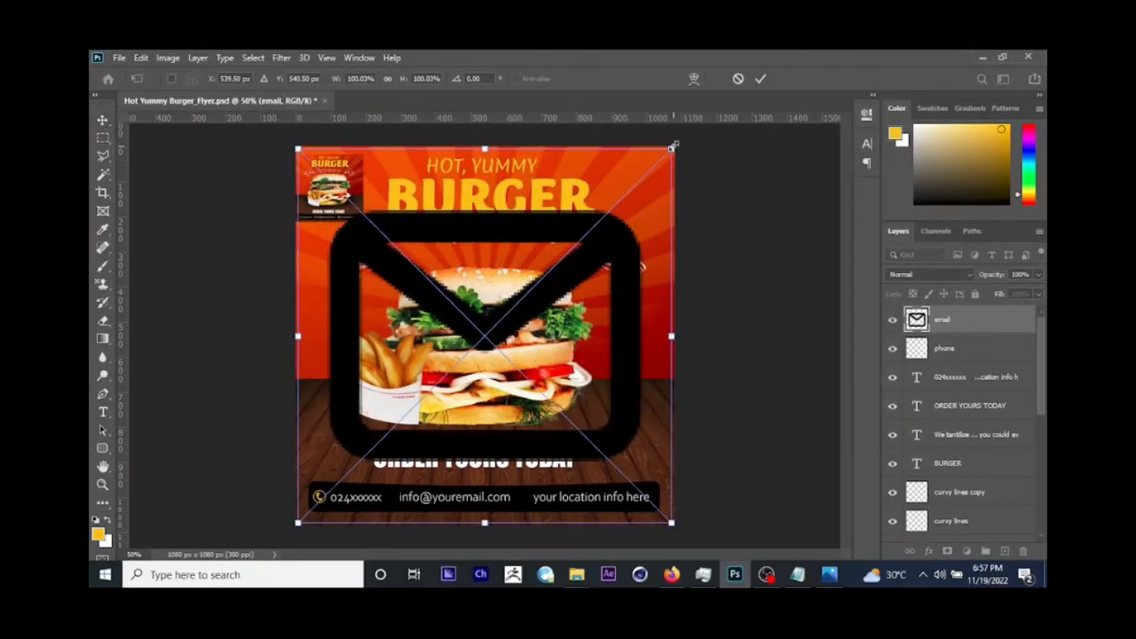
pyautogui.moveTo(675, 155); pyautogui.dragTo(492, 322)
pyautogui.press('Return')
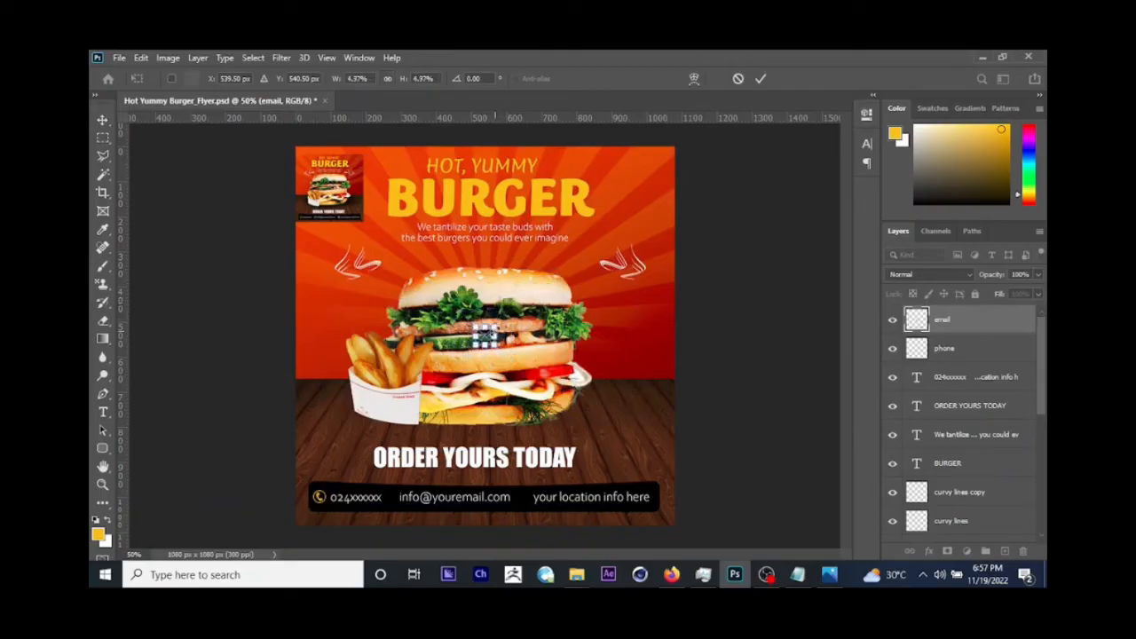
# Step: Rasterize the email icon's layer, colour it the sampled yellow and fit it just before the e-mail entry in the black bar
pyautogui.rightClick(946, 322)
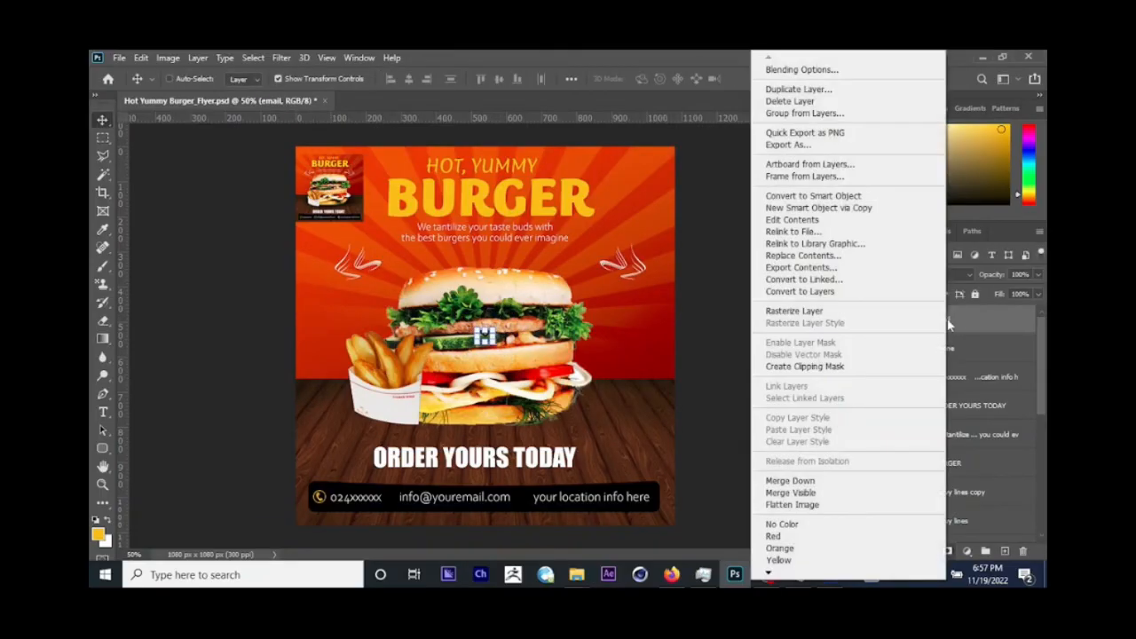
pyautogui.click(799, 311)
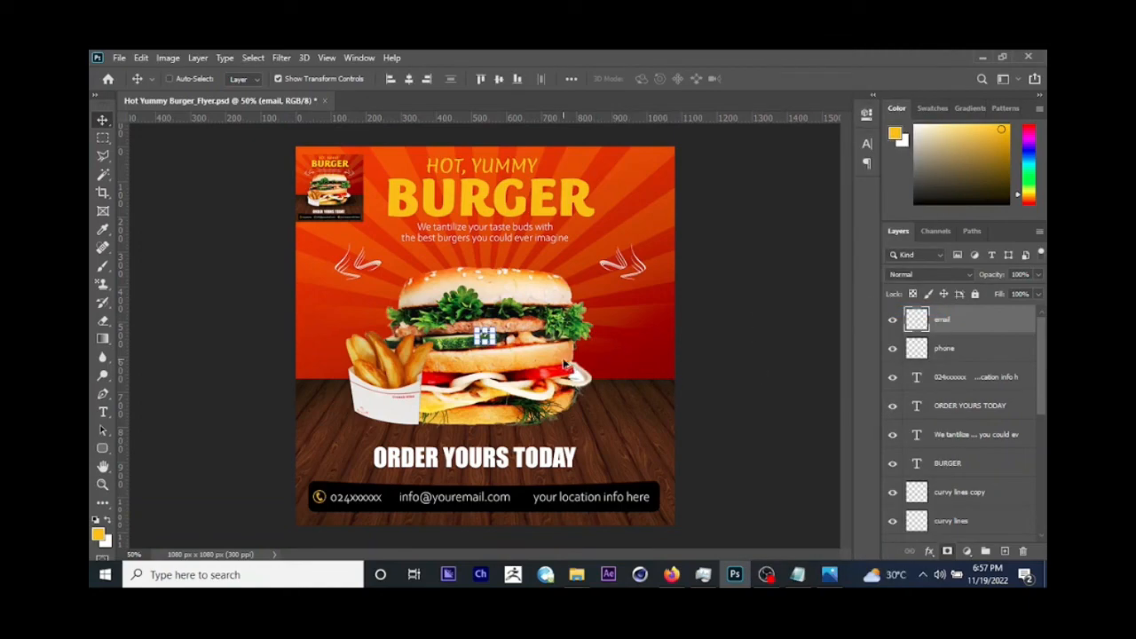
pyautogui.moveTo(522, 333); pyautogui.dragTo(402, 487)
pyautogui.hotkey('ctrl', 't')
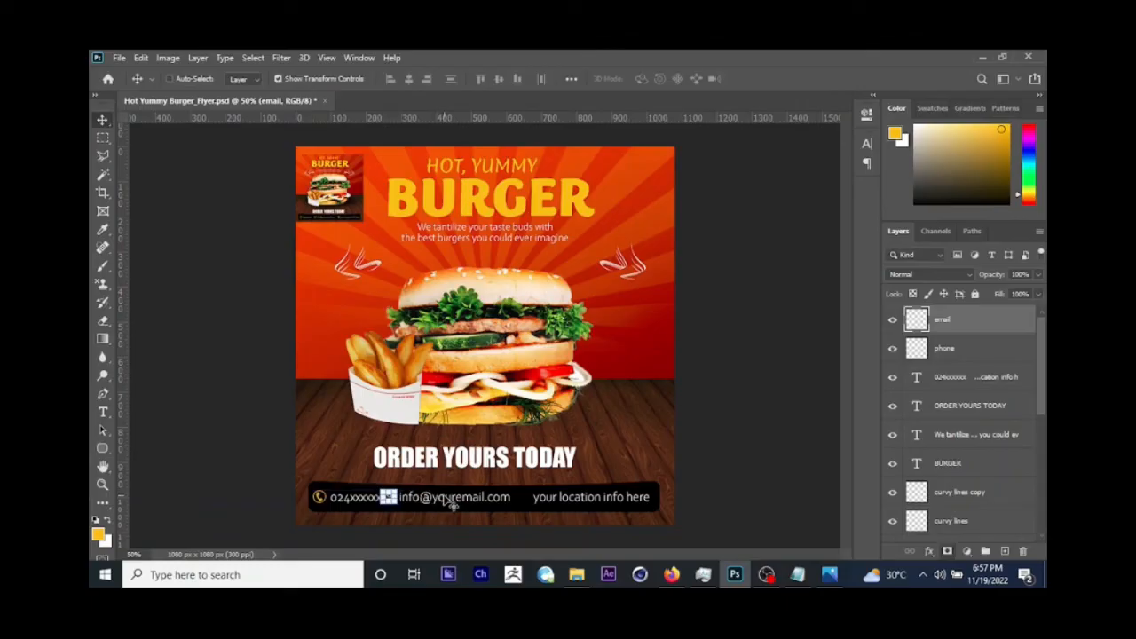
pyautogui.moveTo(463, 498); pyautogui.dragTo(469, 502)
# Step: Place the location image as an embedded object, shrunk to a small icon just before the location text in the black bar
pyautogui.click(119, 58)
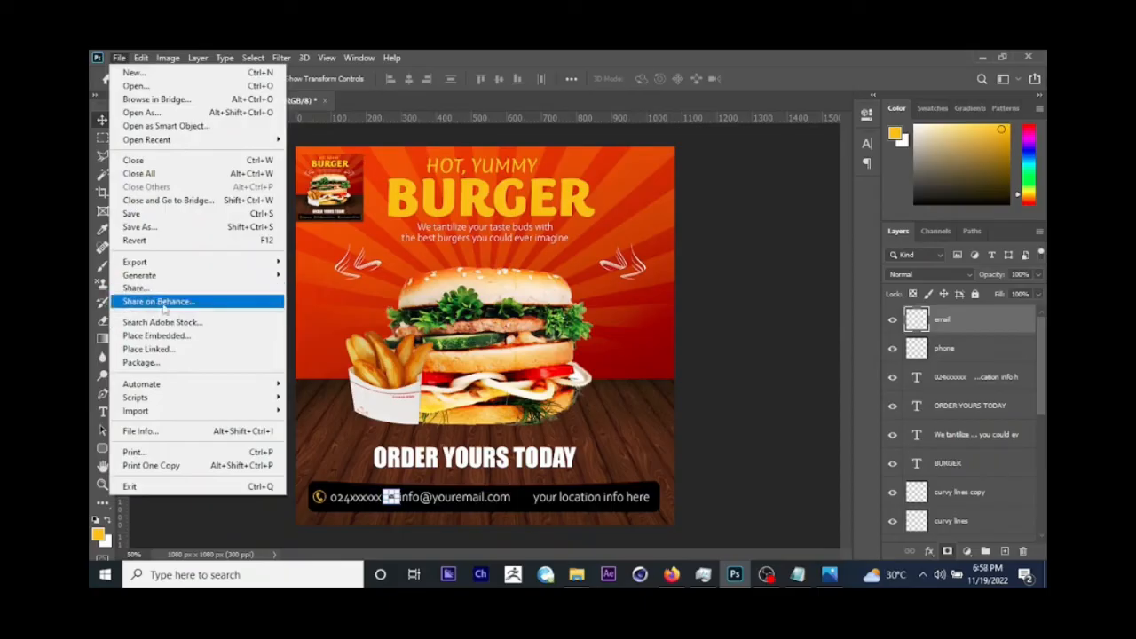
pyautogui.click(156, 336)
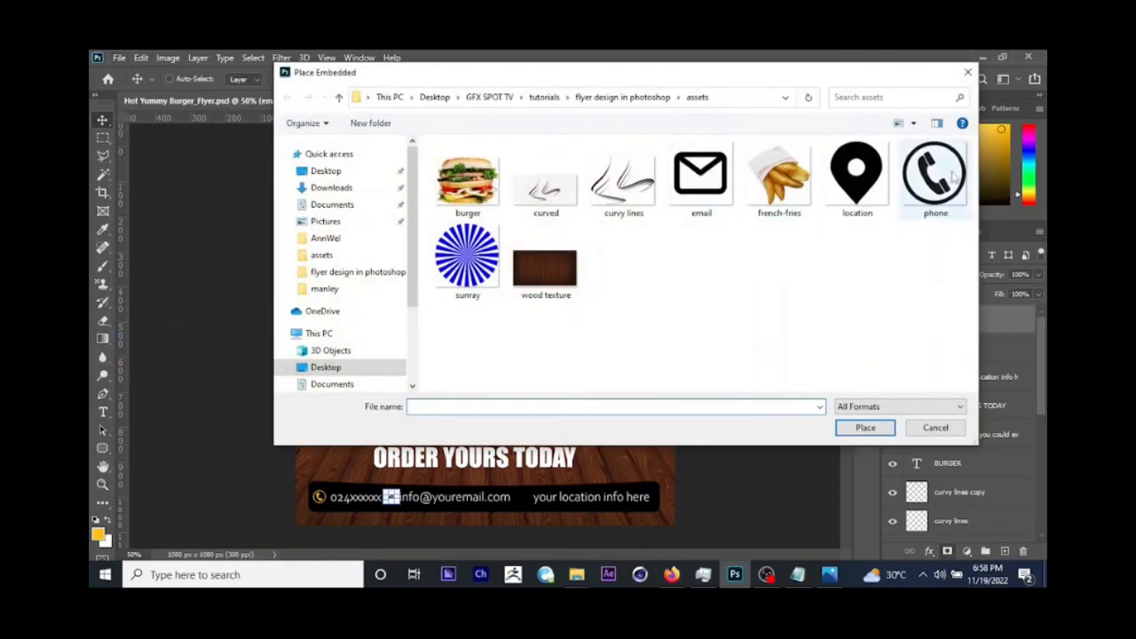
pyautogui.doubleClick(856, 173)
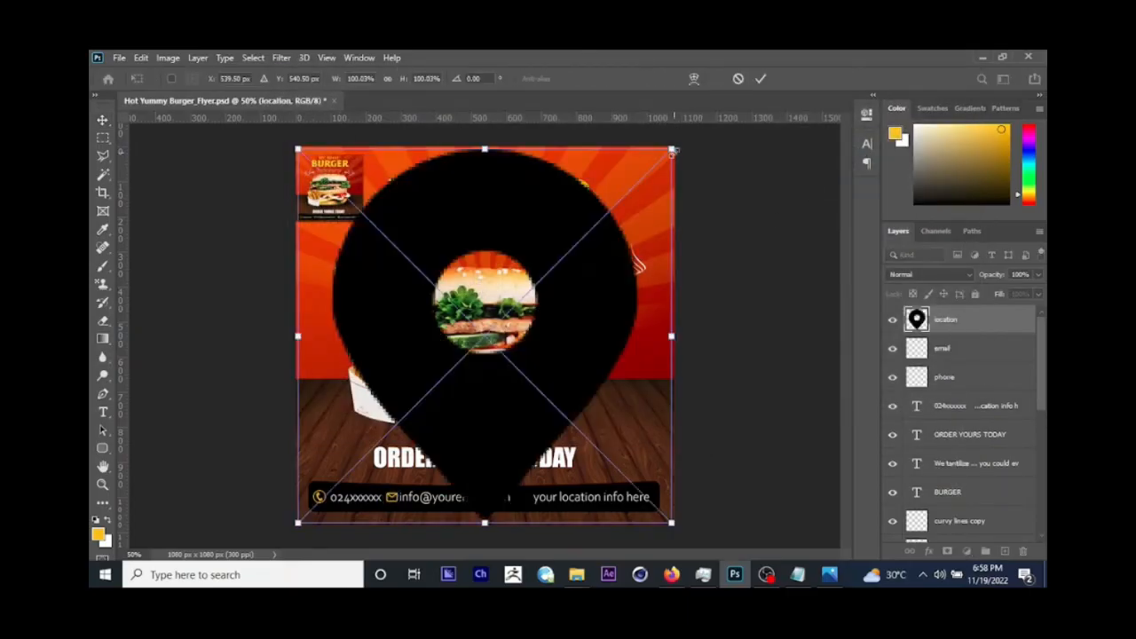
pyautogui.moveTo(672, 152); pyautogui.dragTo(568, 504)
pyautogui.press('Return')
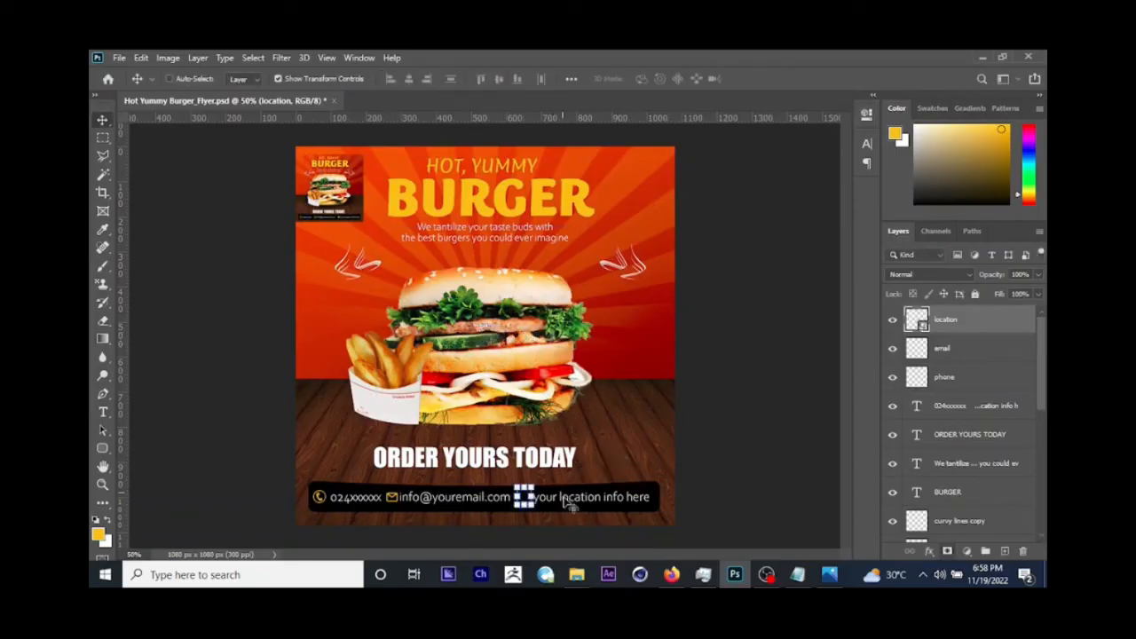
# Step: Rasterize the location icon's layer, colour it yellow and shrink it to about 30 × 38 px, nudged slightly right
pyautogui.rightClick(983, 322)
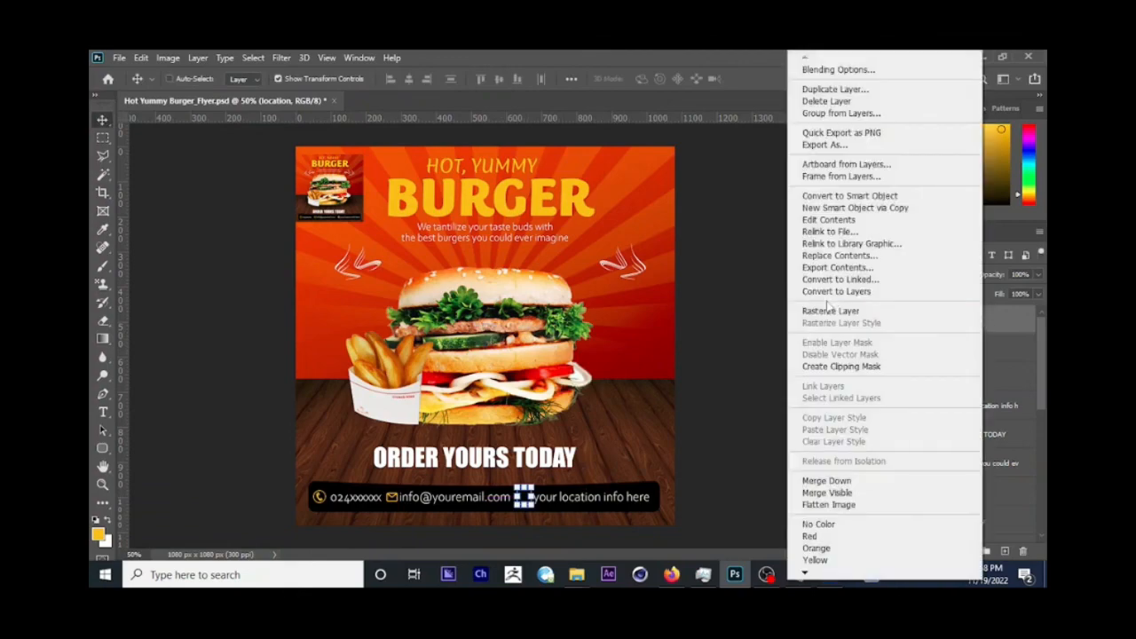
pyautogui.click(832, 308)
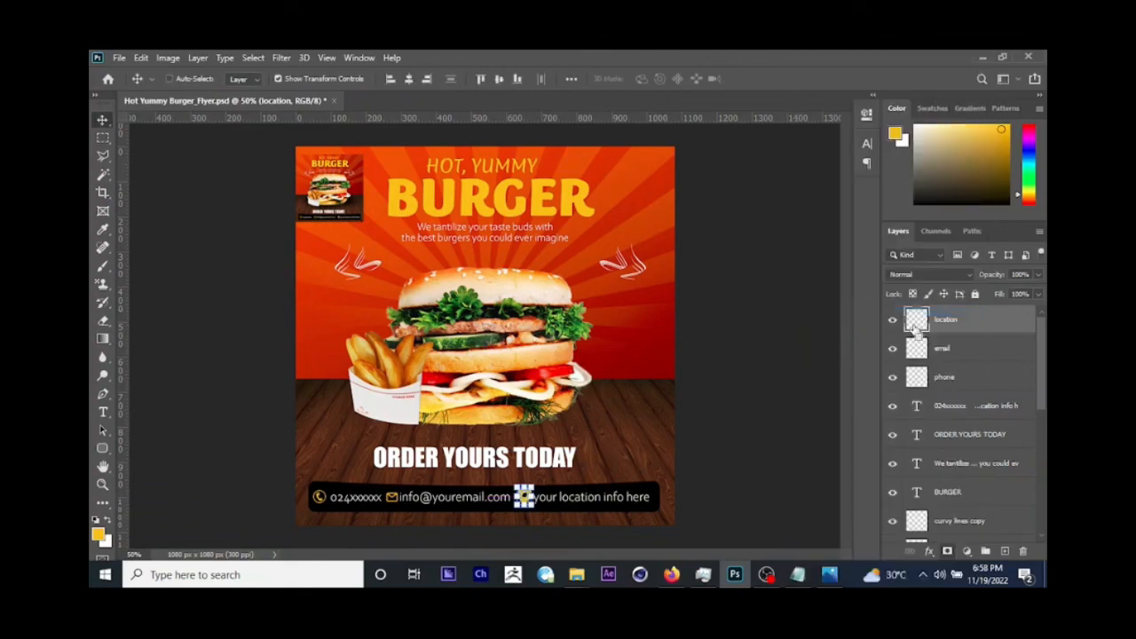
pyautogui.hotkey('ctrl', 't')
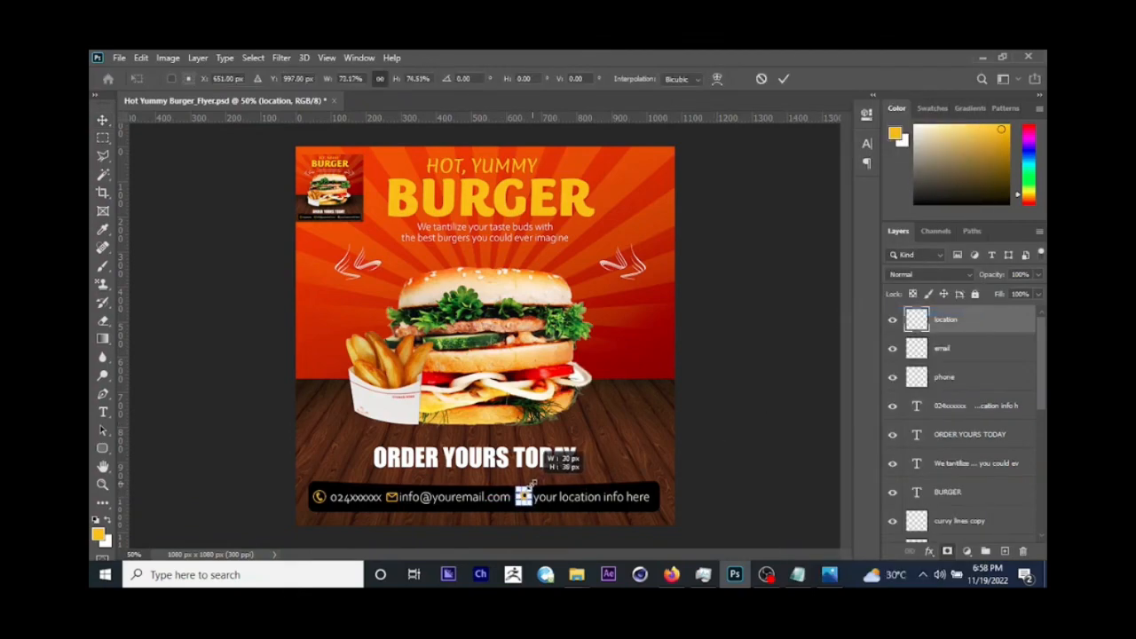
pyautogui.press('Return')
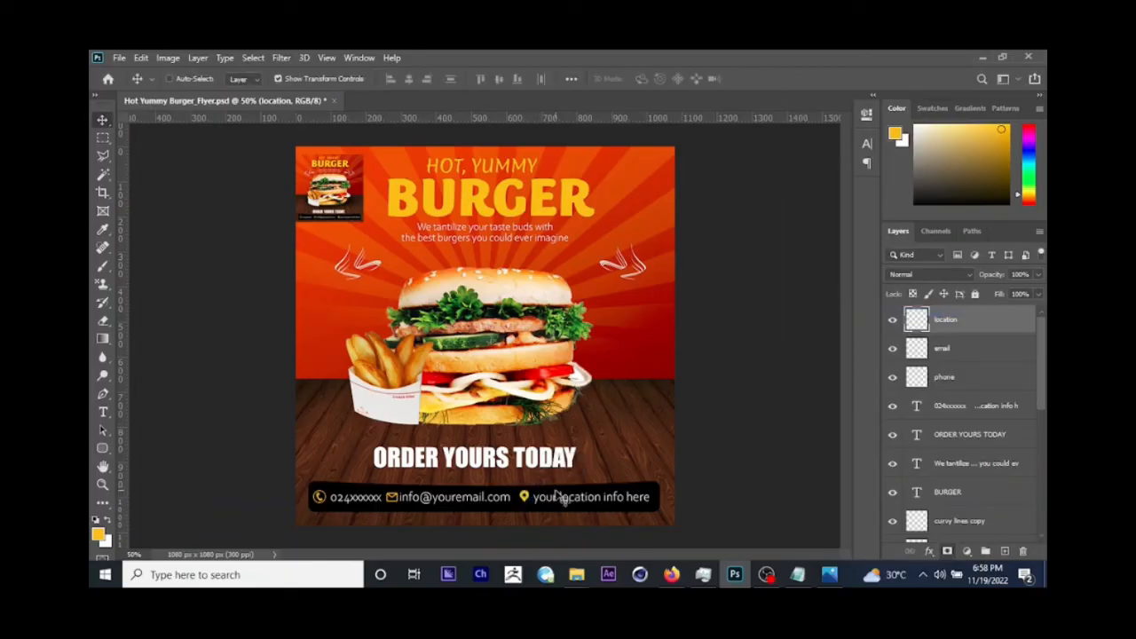
pyautogui.press('Right')
pyautogui.press('Right')
pyautogui.press('Right')
pyautogui.press('Right')
pyautogui.press('Right')
pyautogui.press('Right')
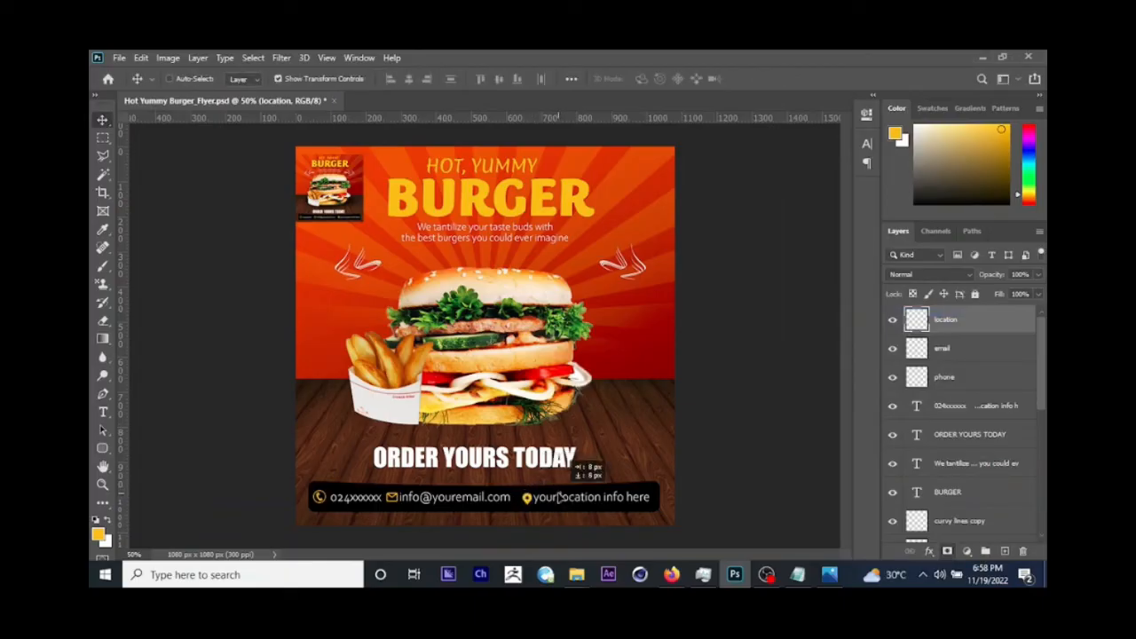
# Step: Adjust the contact text's spacing, adding space before the e-mail entry and removing some before "your location info here"
pyautogui.rightClick(464, 502)
pyautogui.click(497, 422)
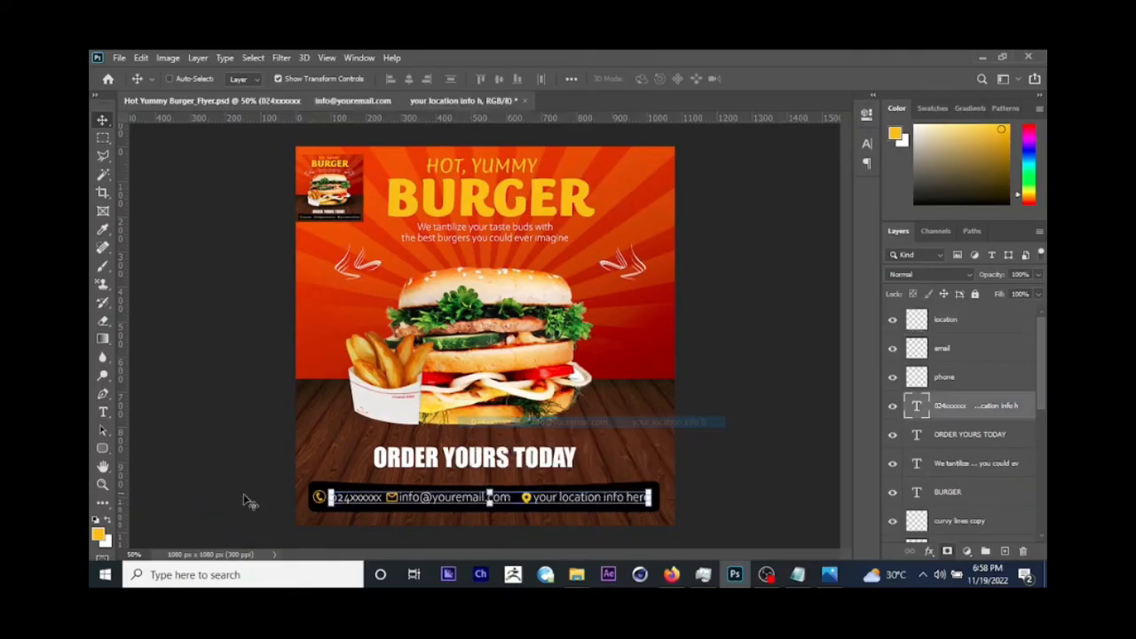
pyautogui.click(103, 414)
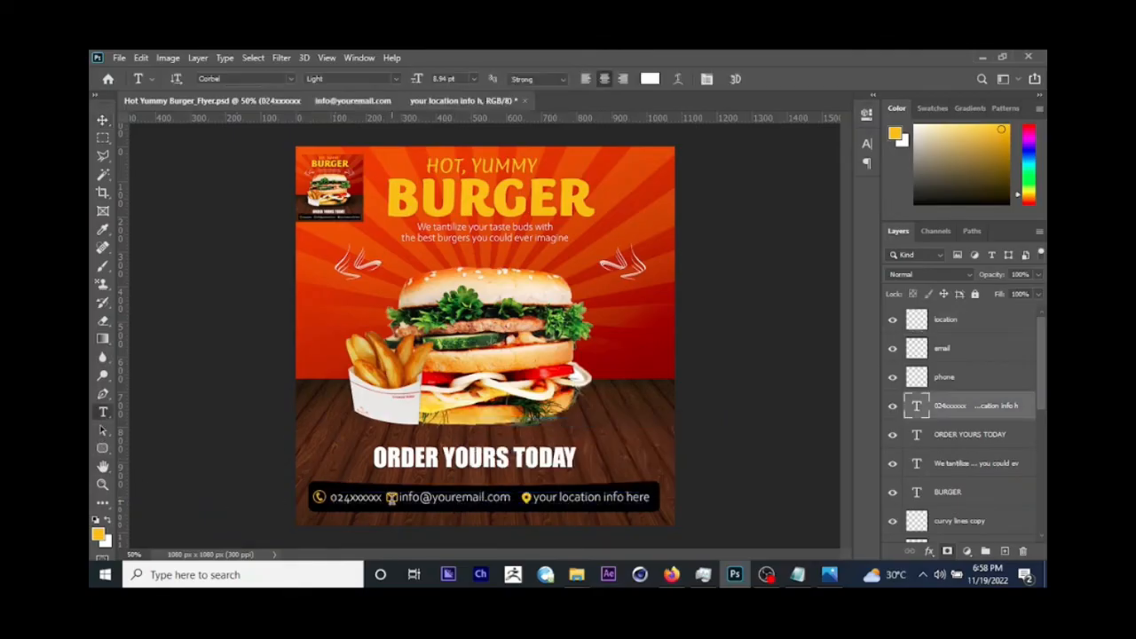
pyautogui.click(398, 497)
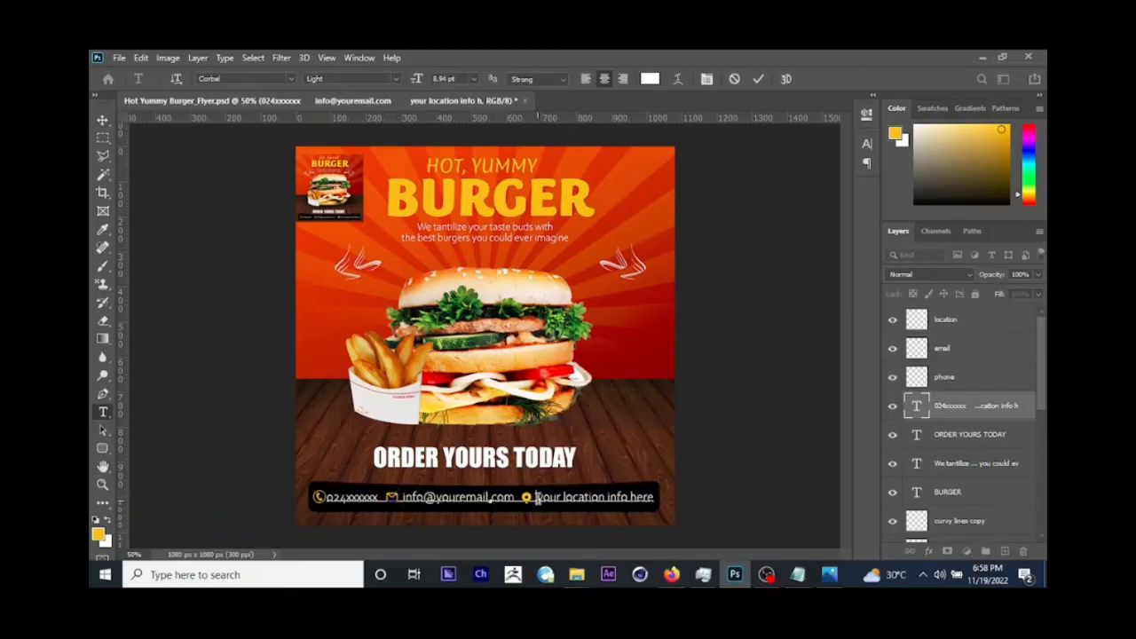
pyautogui.press('BackSpace')
pyautogui.press('BackSpace')
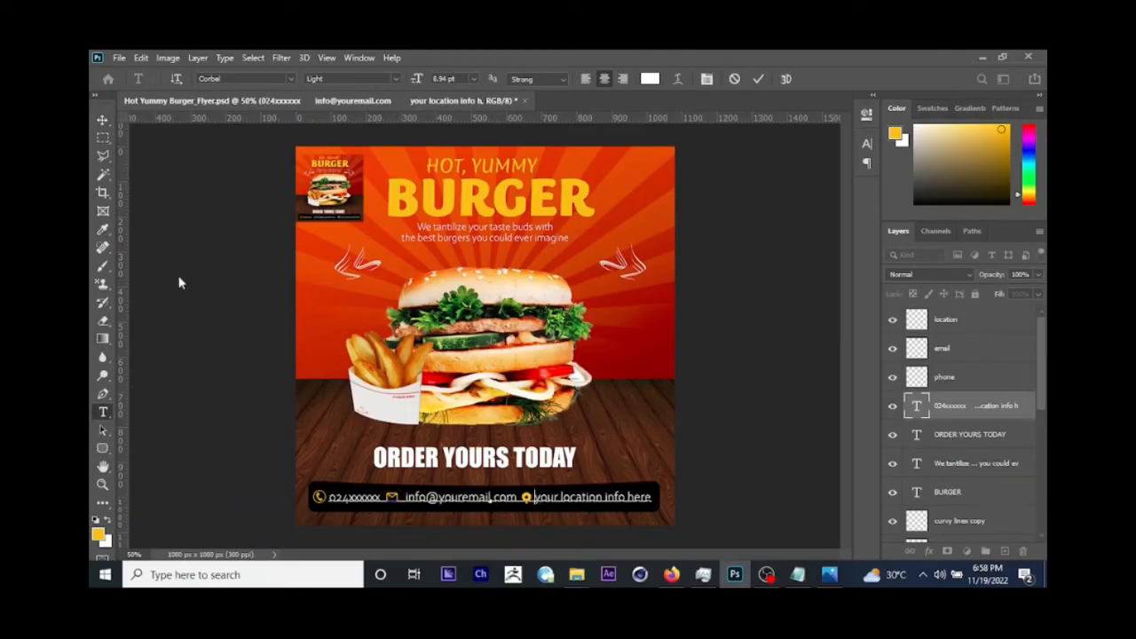
pyautogui.click(102, 120)
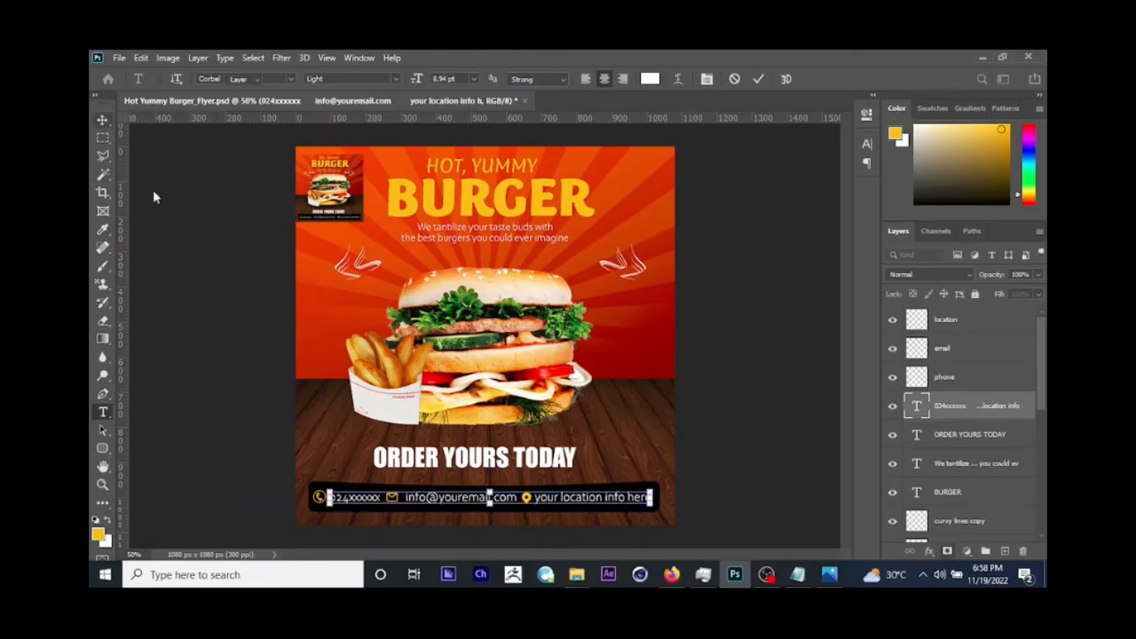
# Step: Select the location icon's layer and nudge the icon slightly right, closer to "your location info here"
pyautogui.rightClick(526, 500)
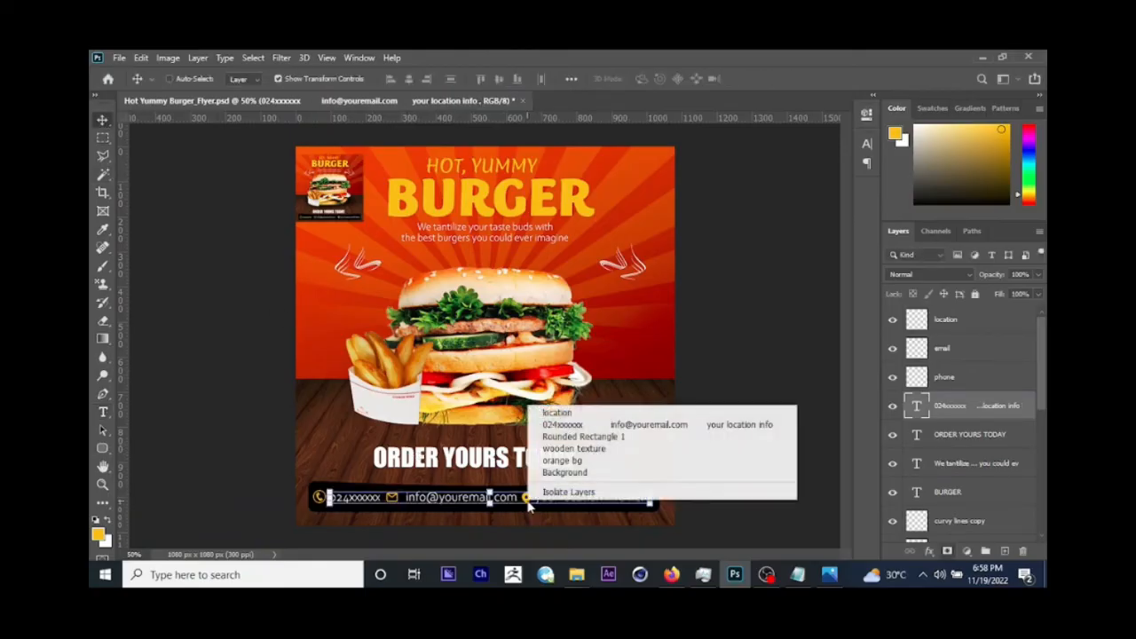
pyautogui.click(583, 437)
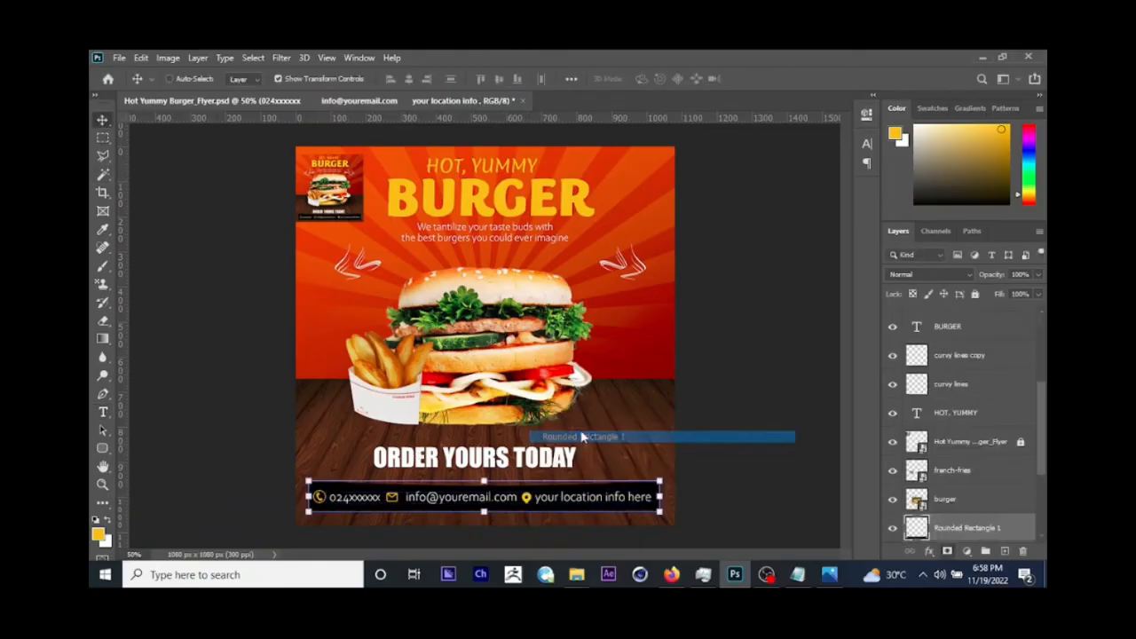
pyautogui.rightClick(526, 501)
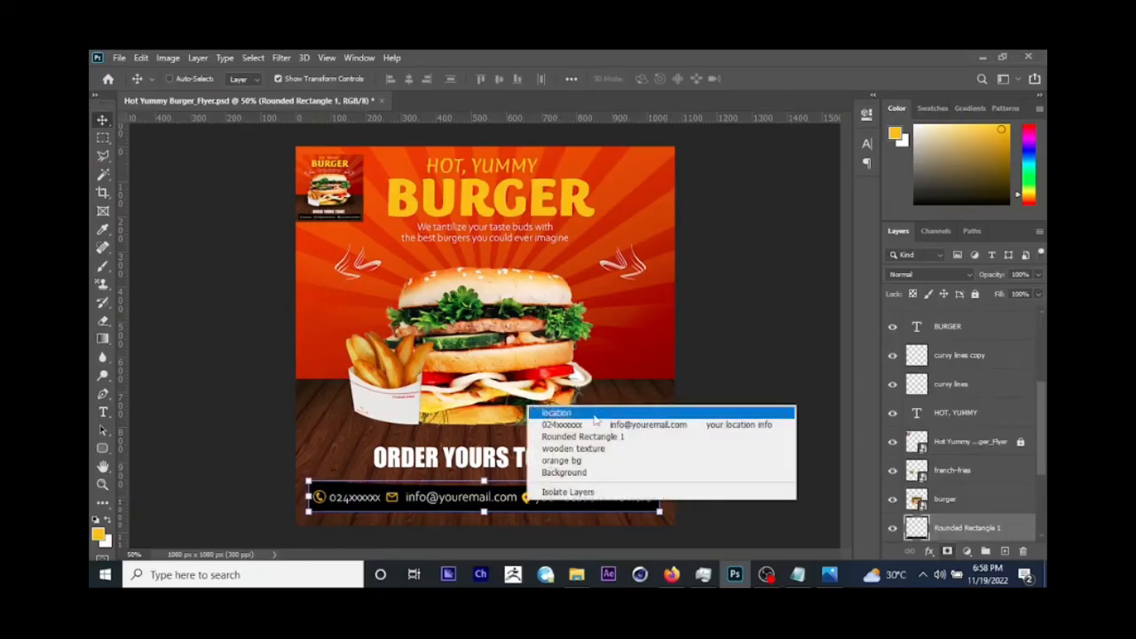
pyautogui.click(549, 414)
pyautogui.moveTo(548, 414); pyautogui.dragTo(550, 419)
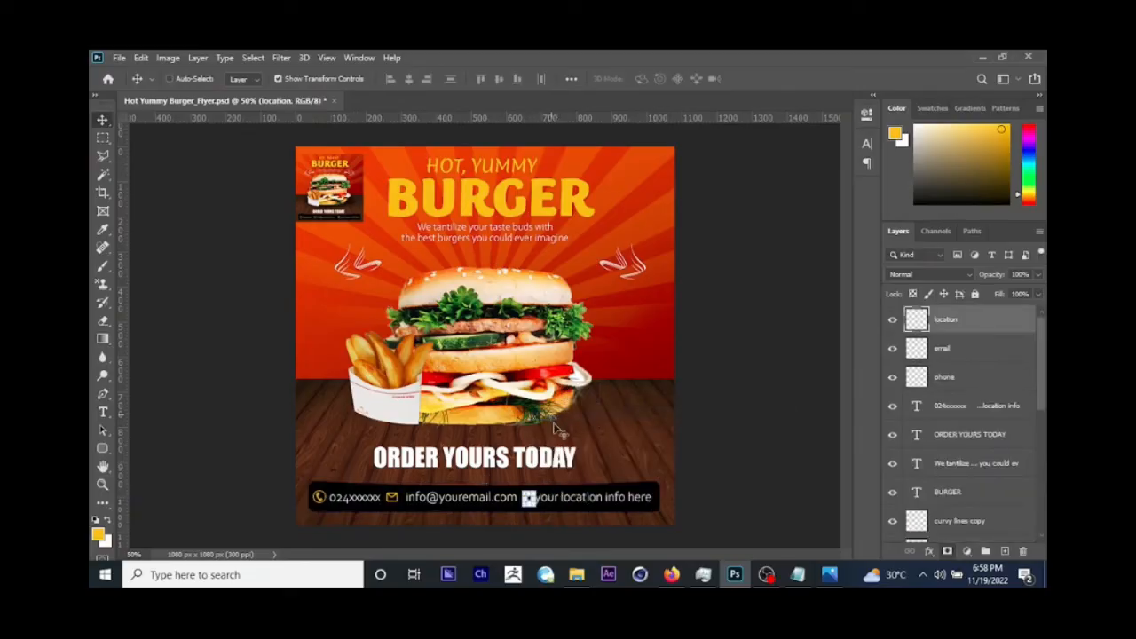
pyautogui.rightClick(399, 502)
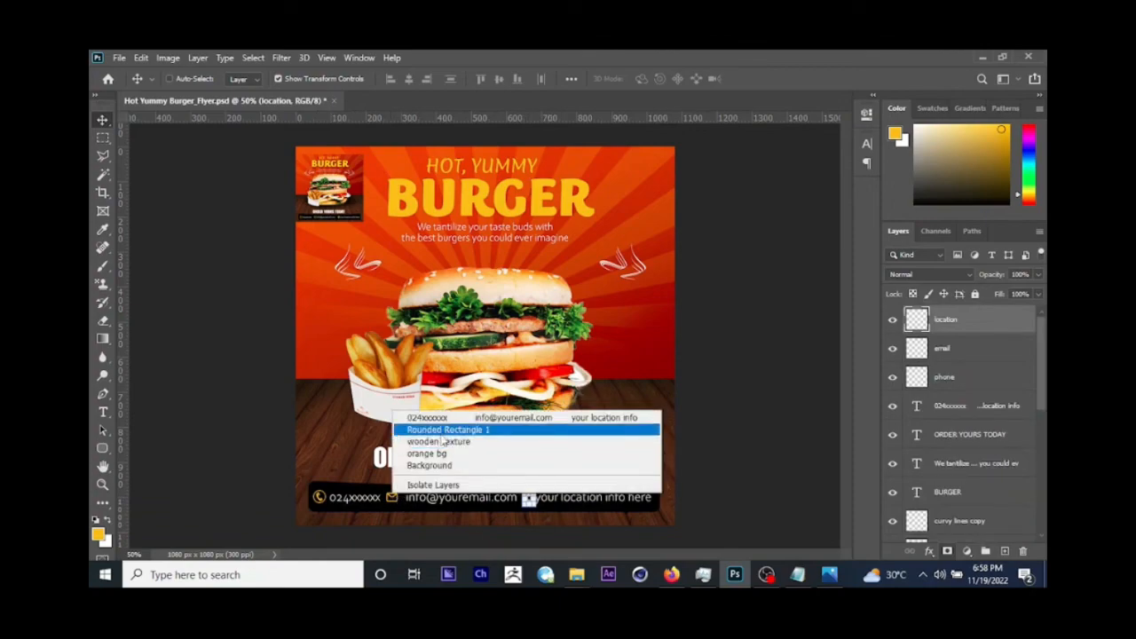
pyautogui.rightClick(390, 500)
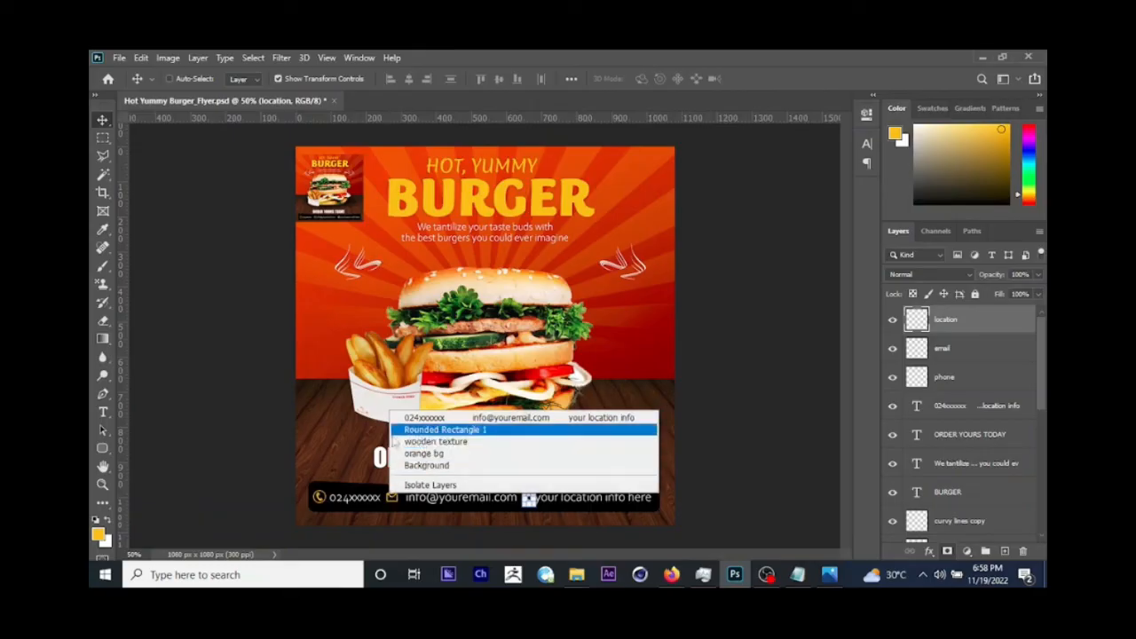
pyautogui.click(374, 447)
pyautogui.hotkey('ctrl', 'u')
pyautogui.hotkey('ctrl', 'z')
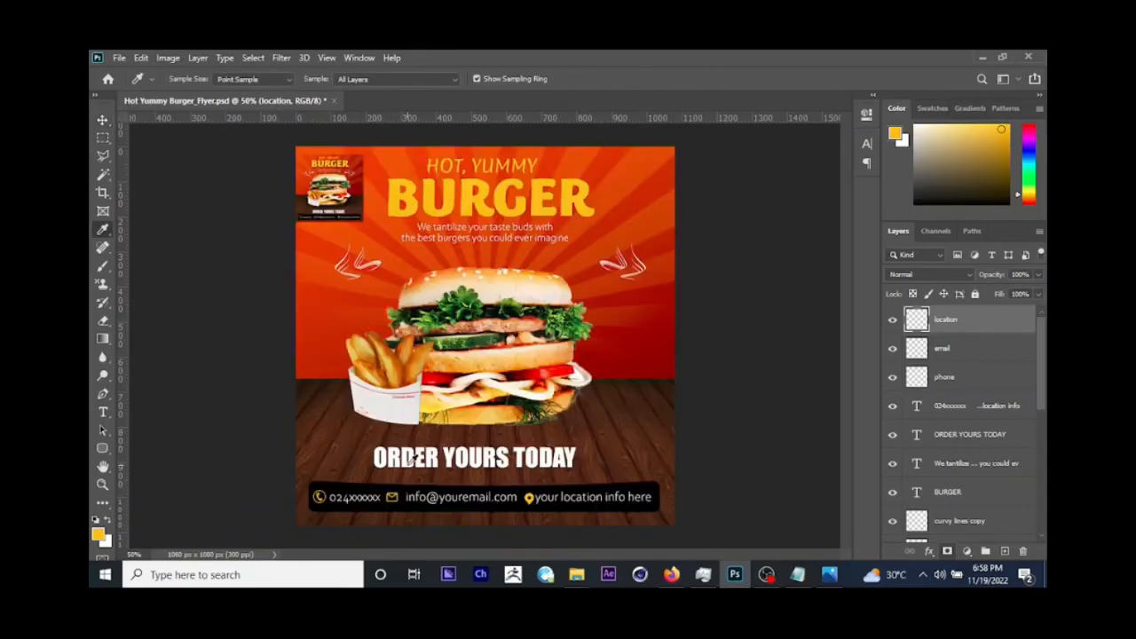
pyautogui.click(103, 120)
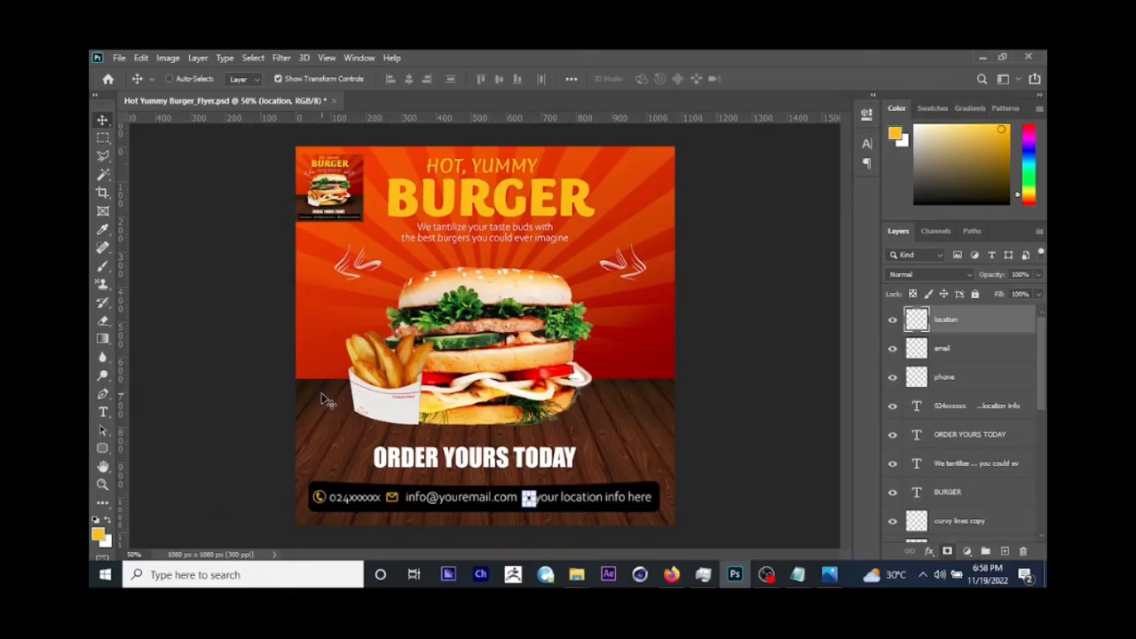
pyautogui.rightClick(395, 501)
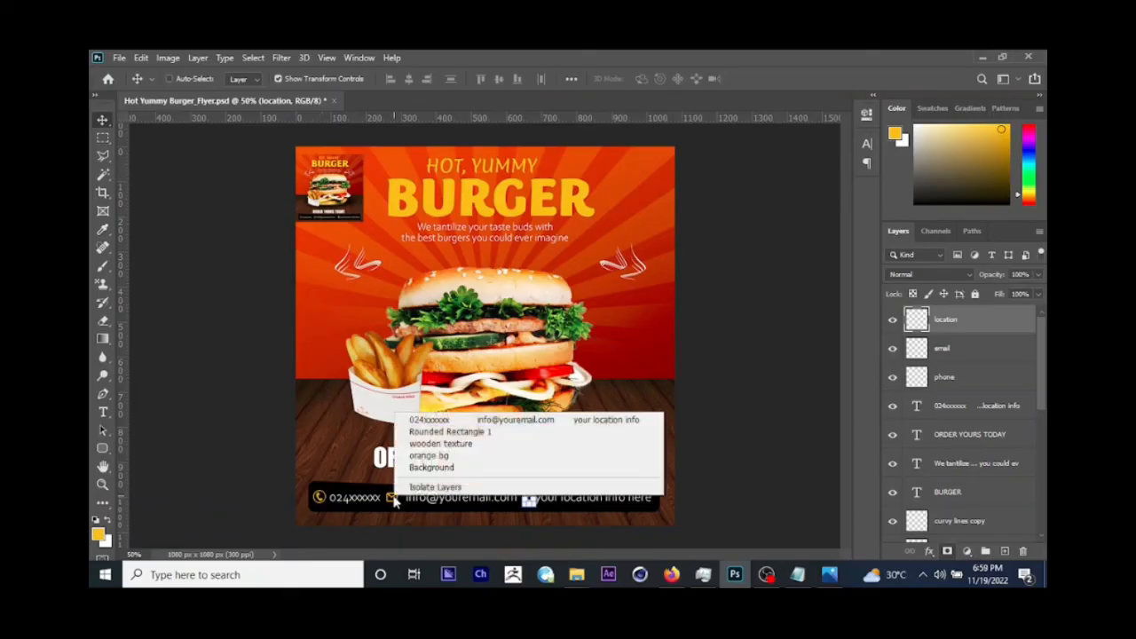
pyautogui.rightClick(392, 500)
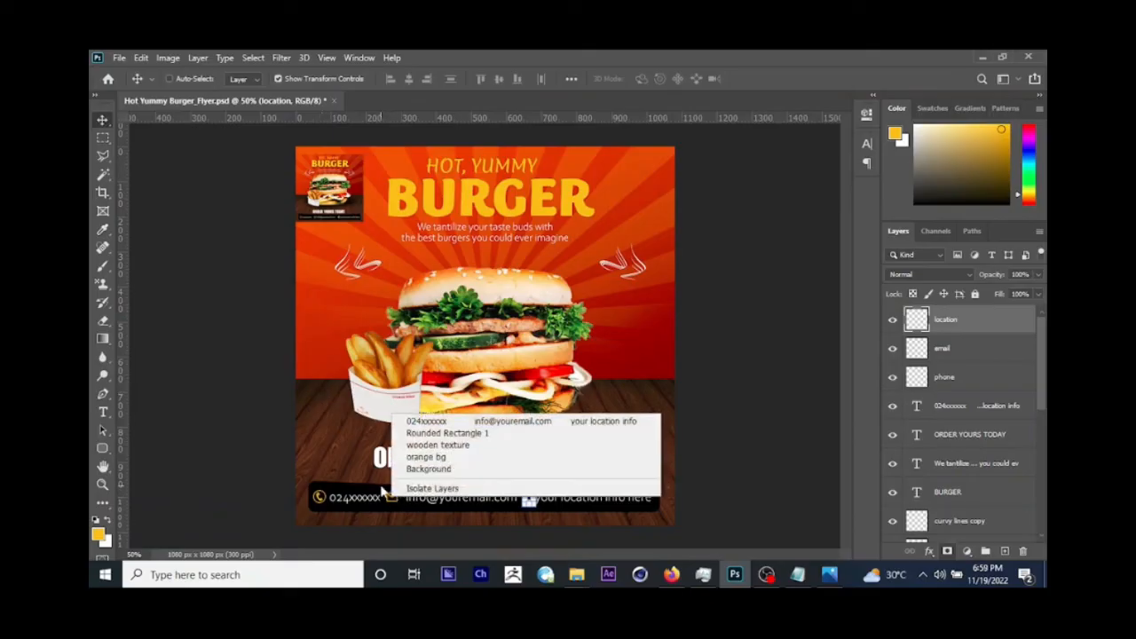
pyautogui.click(377, 501)
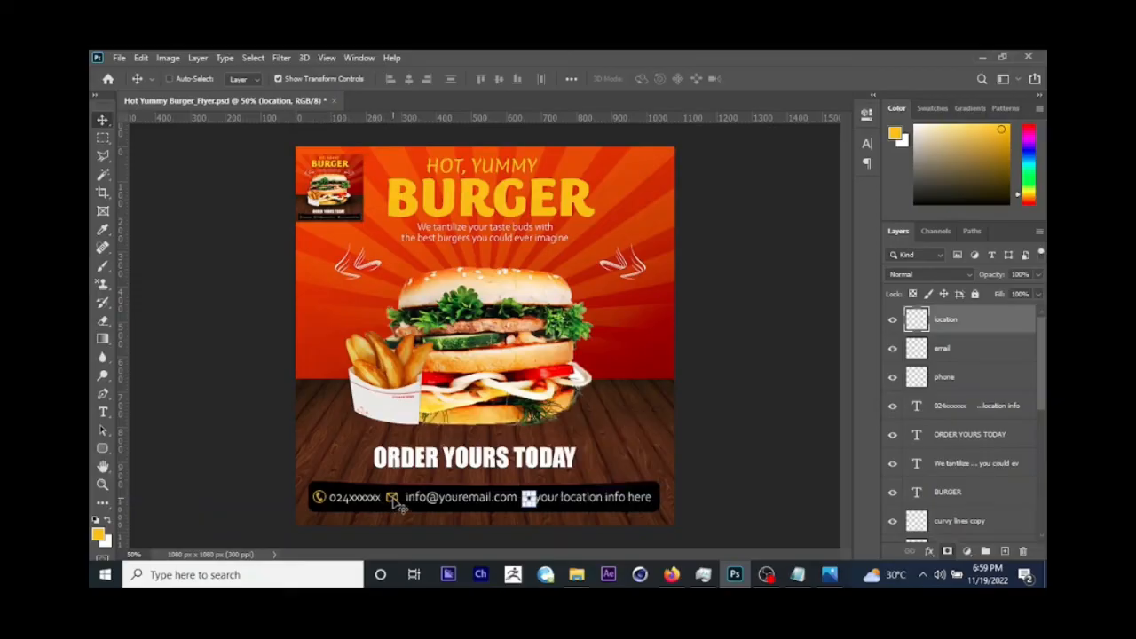
# Step: Select the email icon's layer and shift the icon right until it sits just before the e-mail entry
pyautogui.rightClick(394, 502)
pyautogui.rightClick(394, 503)
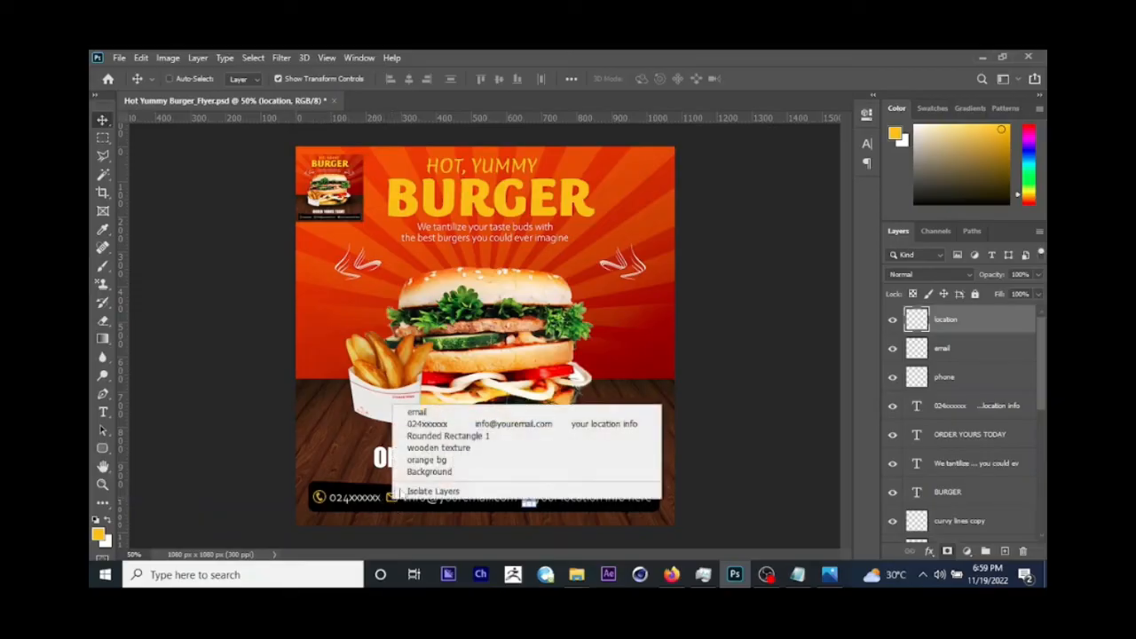
pyautogui.click(423, 414)
pyautogui.moveTo(479, 419); pyautogui.dragTo(478, 456)
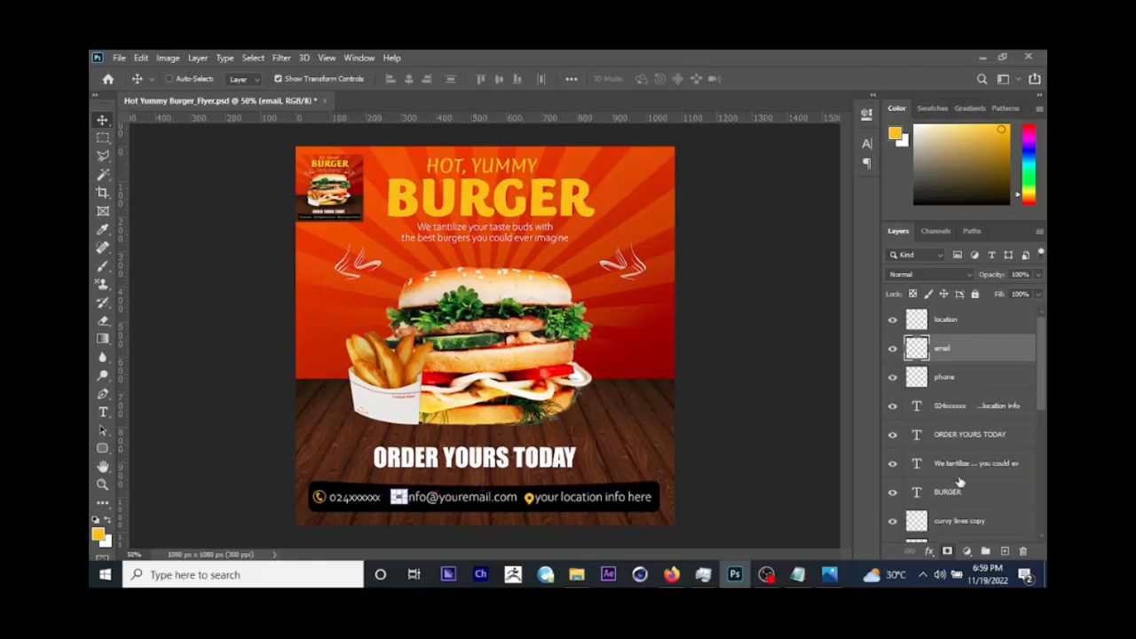
pyautogui.press('Left')
pyautogui.press('Left')
pyautogui.press('Left')
pyautogui.press('Left')
# Step: Select the black rounded rectangle behind the contact text and stretch it slightly to the left, to 100.40% width
pyautogui.rightClick(328, 490)
pyautogui.click(347, 496)
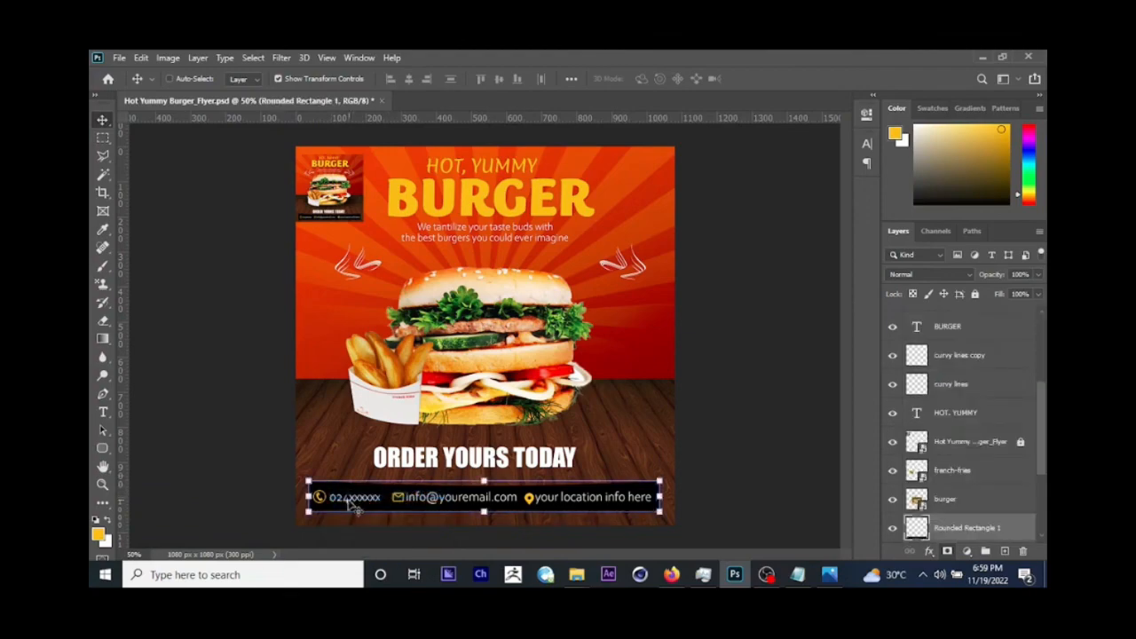
pyautogui.moveTo(307, 497); pyautogui.dragTo(304, 496)
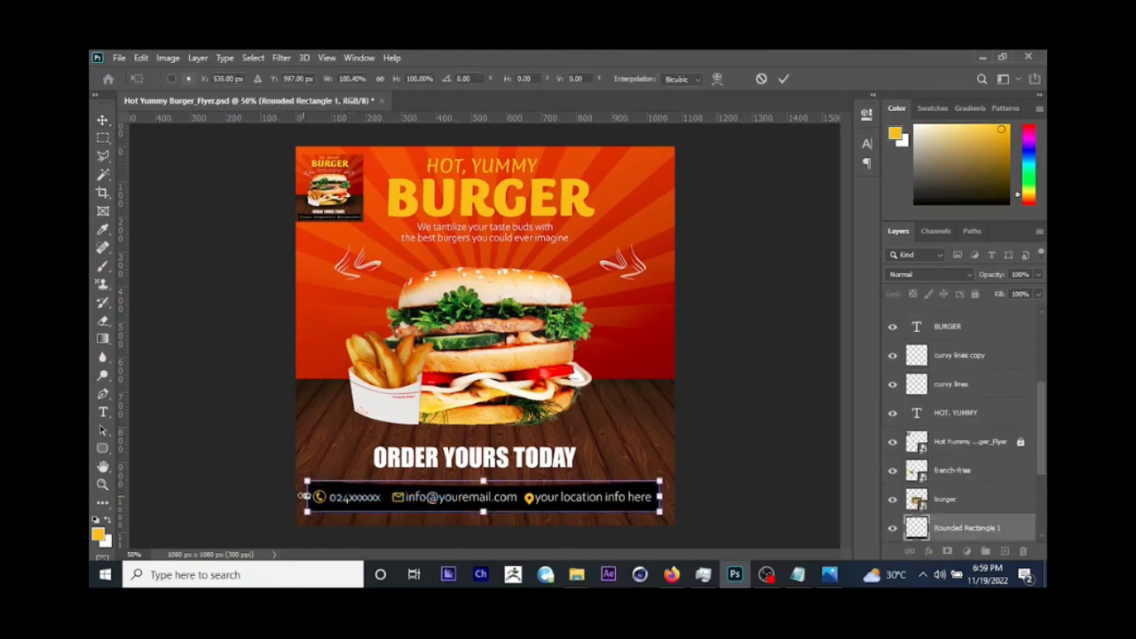
pyautogui.press('Return')
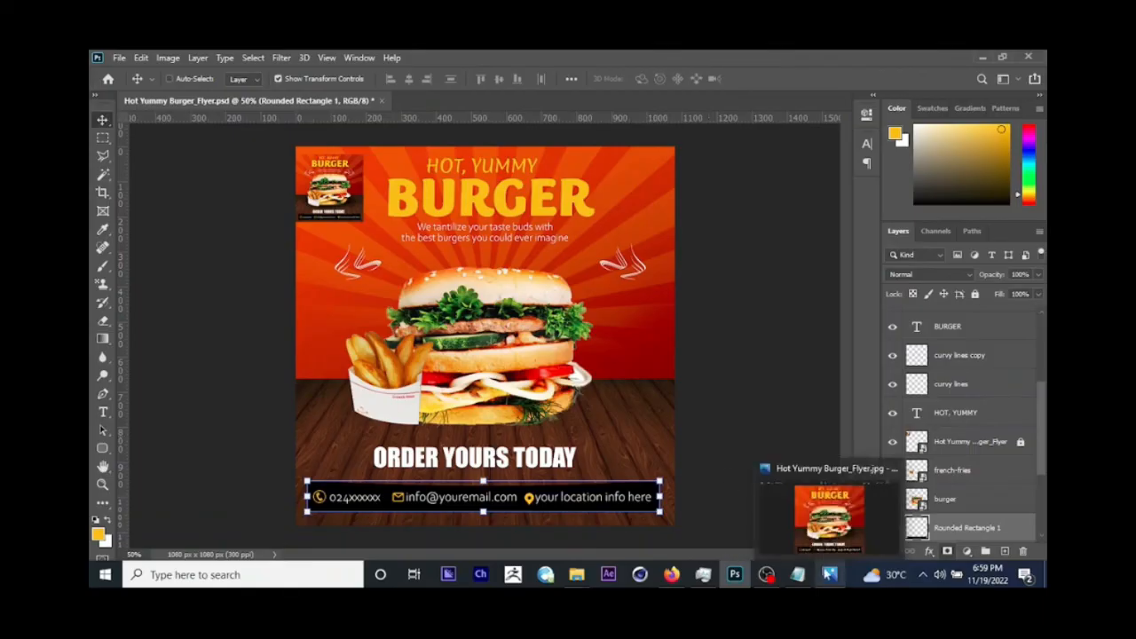
# Step: Check the reference flyer image, and add a new empty layer directly above the burger layer
pyautogui.click(828, 573)
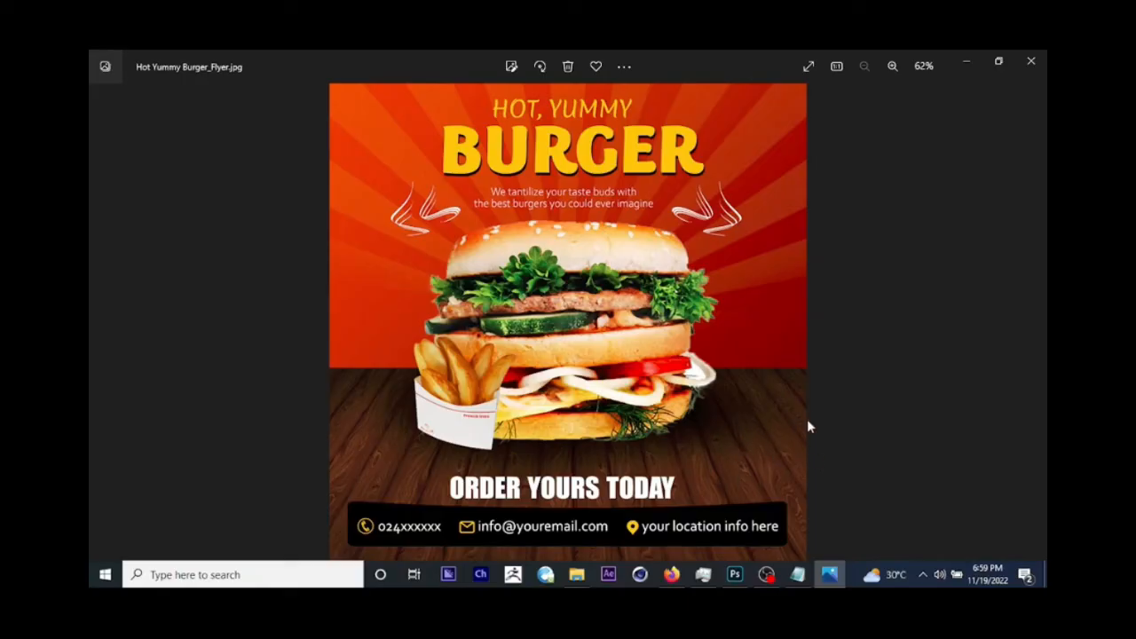
pyautogui.click(965, 66)
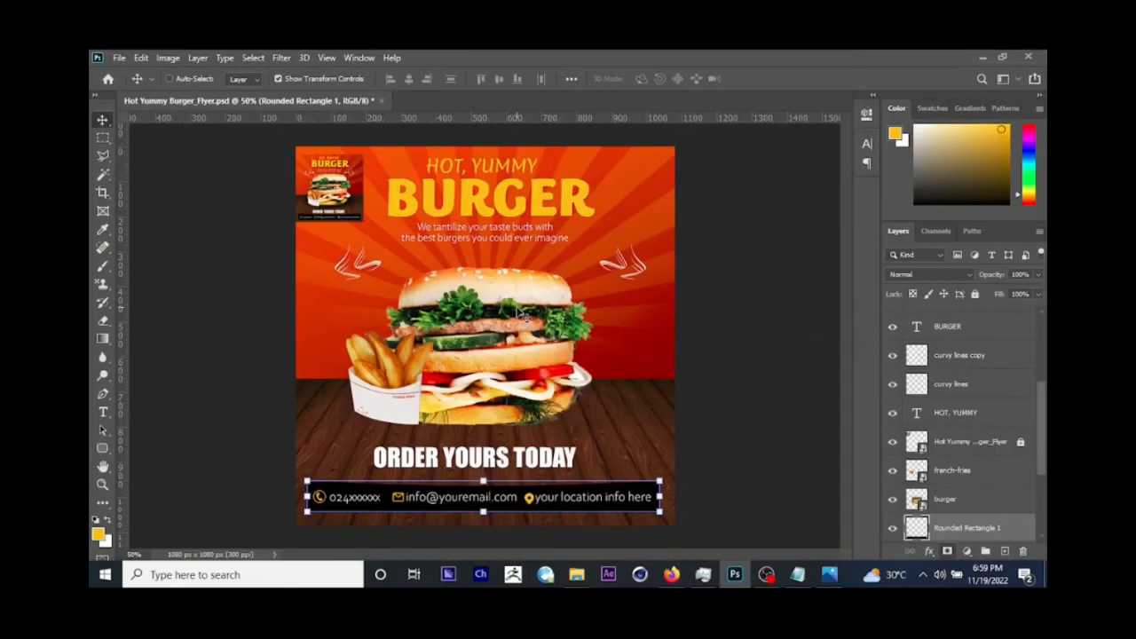
pyautogui.rightClick(530, 299)
pyautogui.click(556, 302)
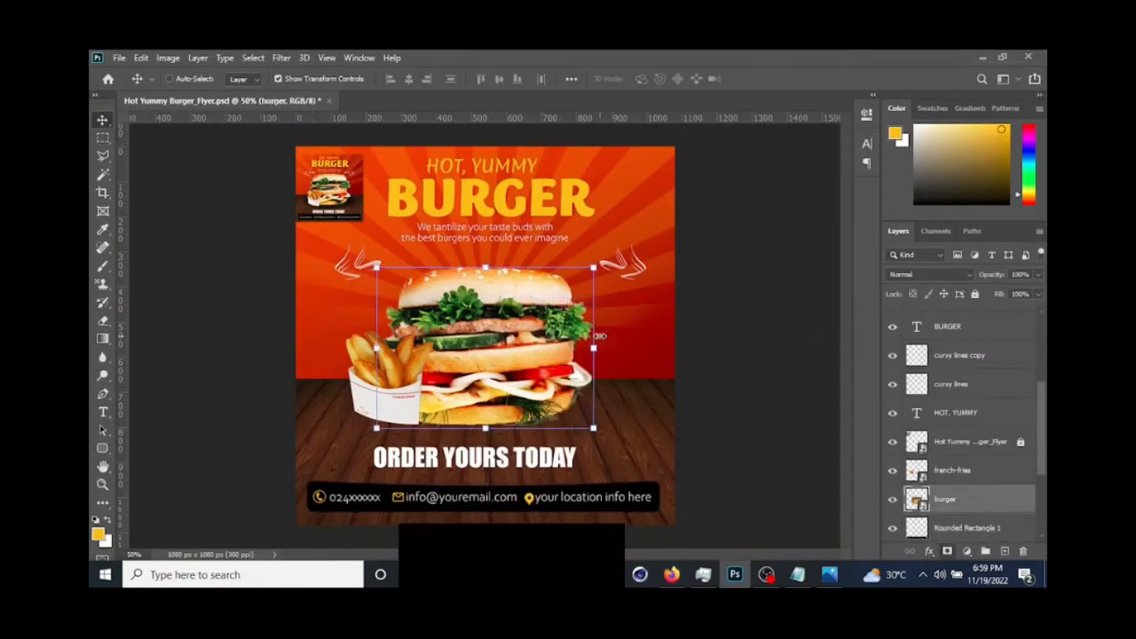
pyautogui.click(1004, 551)
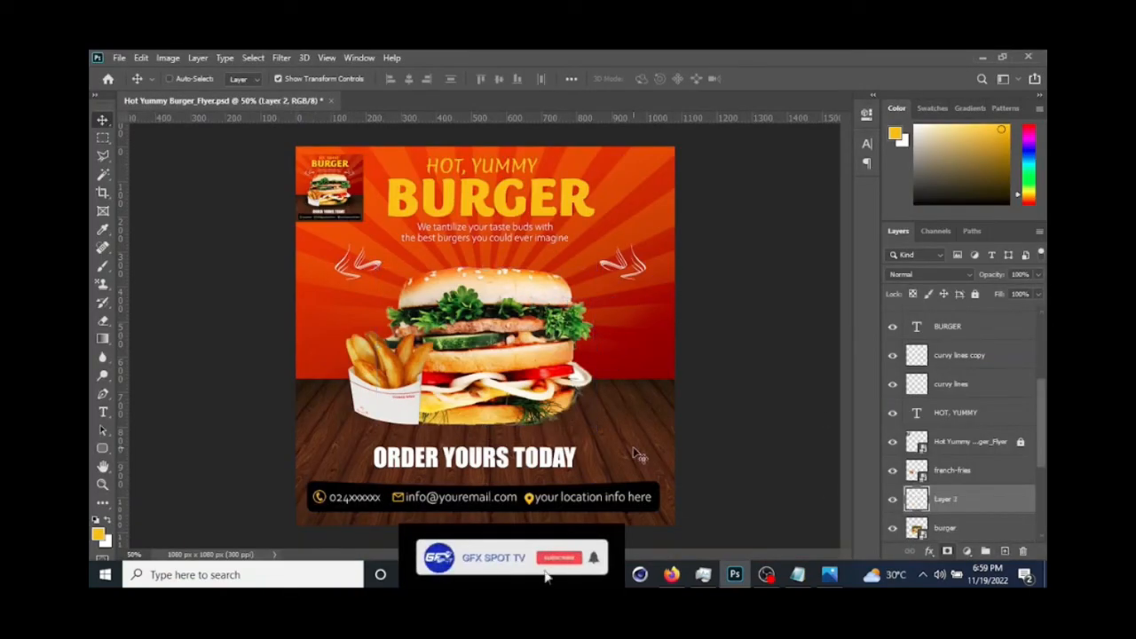
# Step: Draw a yellow ellipse of about 800 × 286 px around the burger and fries' base, and move its layer beneath the burger
pyautogui.click(104, 447)
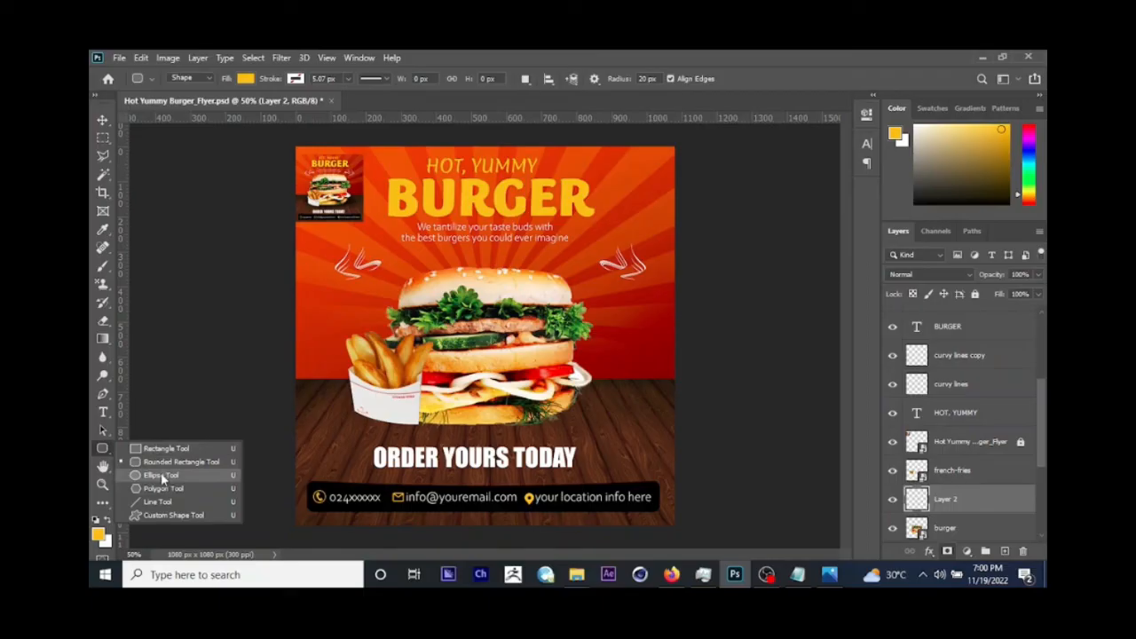
pyautogui.click(161, 476)
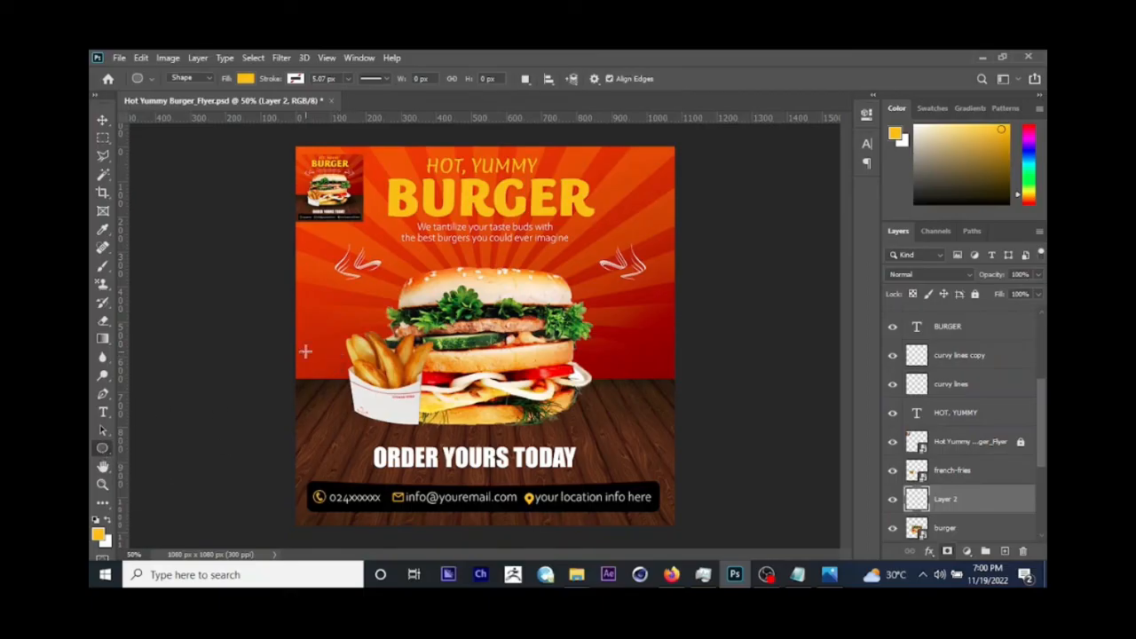
pyautogui.moveTo(336, 349); pyautogui.dragTo(613, 443)
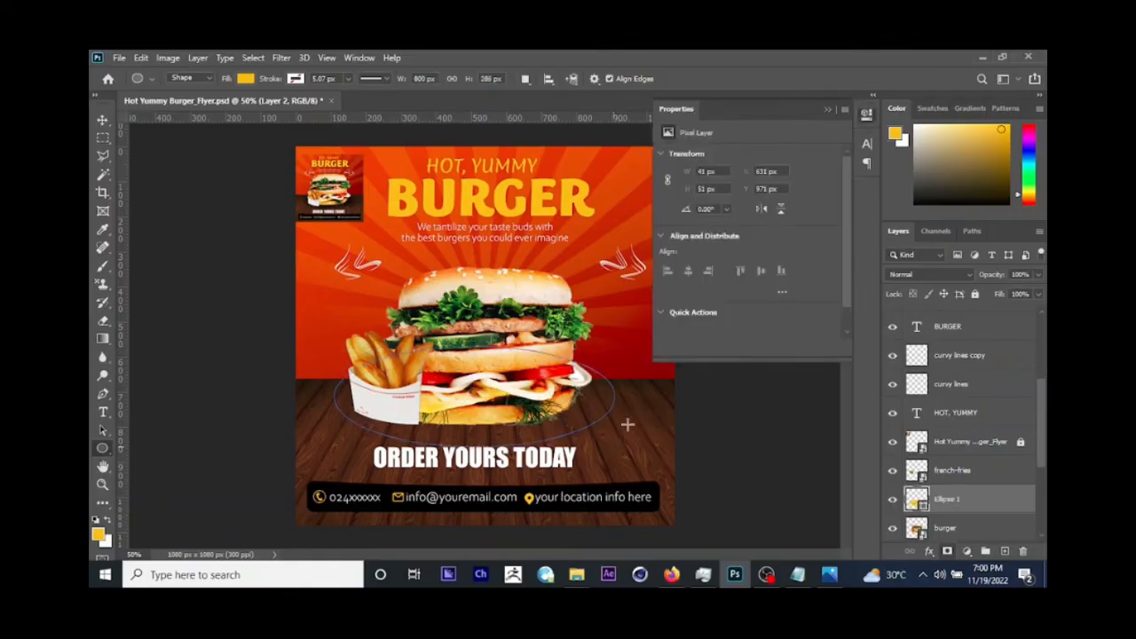
pyautogui.click(827, 109)
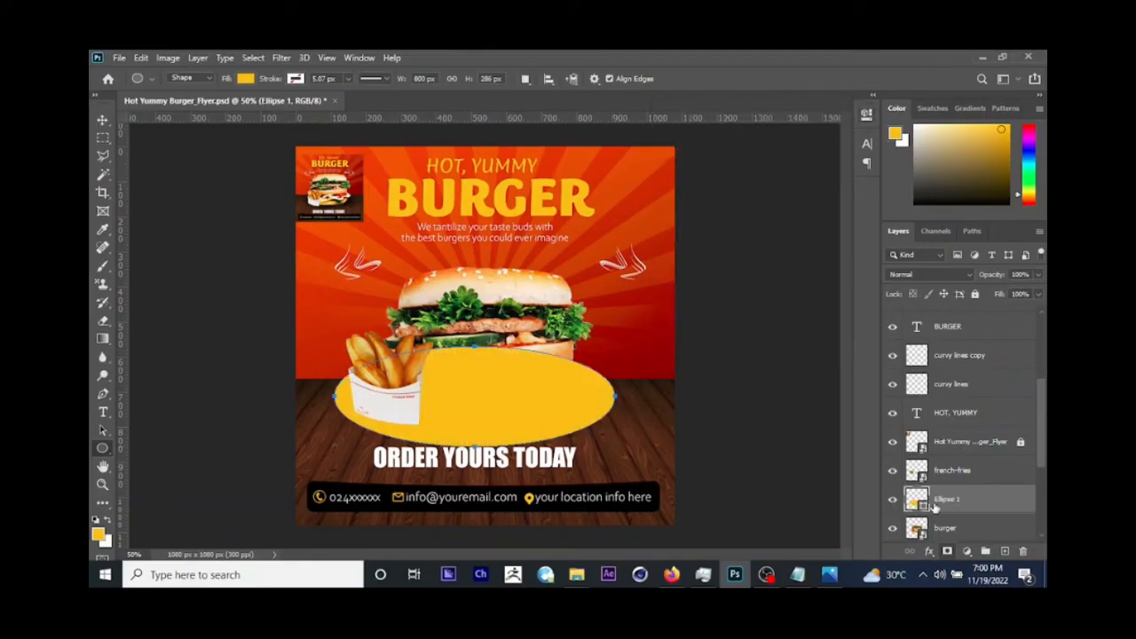
pyautogui.moveTo(934, 503)
pyautogui.mouseDown()
pyautogui.moveTo(936, 538)
pyautogui.moveTo(941, 506)
pyautogui.mouseUp()
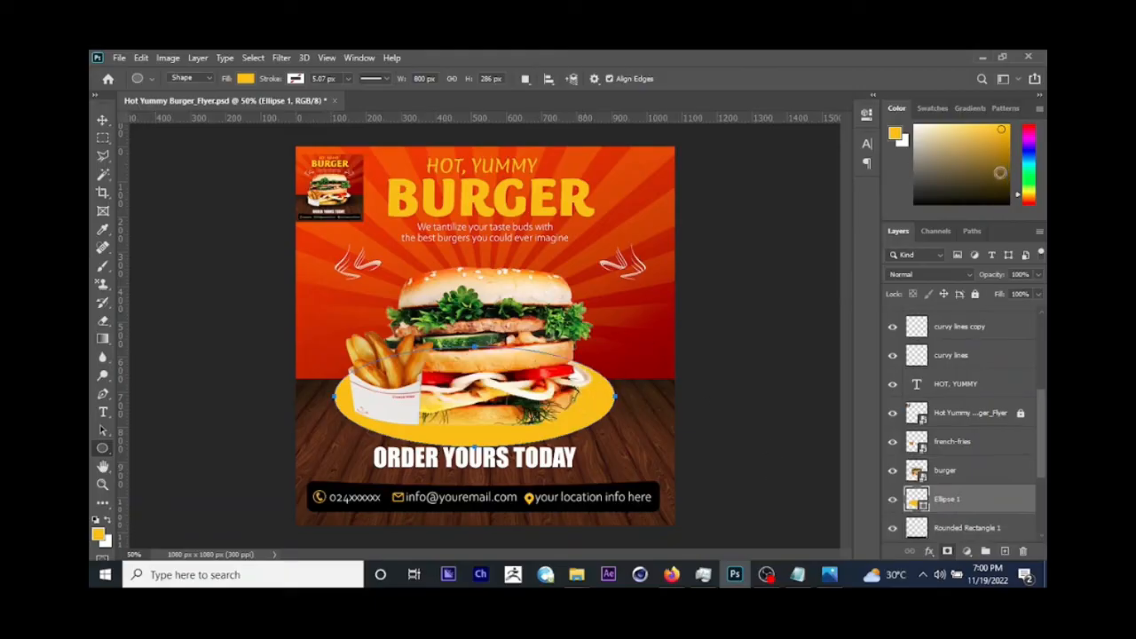
# Step: Fill the ellipse under the burger with black and rasterize its layer
pyautogui.click(956, 189)
pyautogui.moveTo(927, 196); pyautogui.dragTo(908, 207)
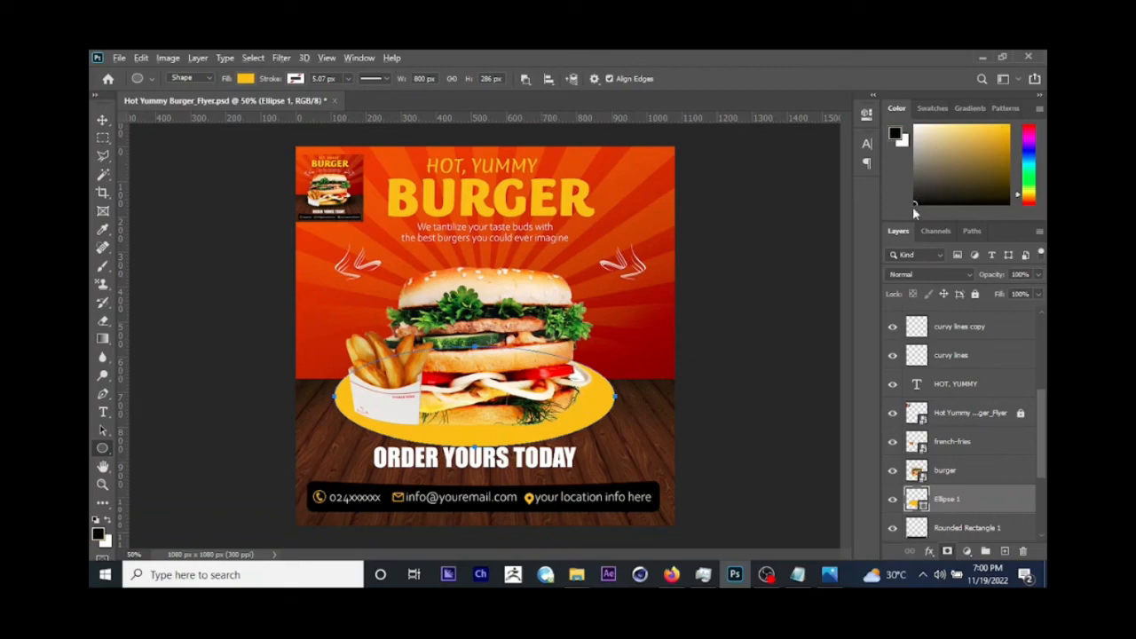
pyautogui.hotkey('alt', 'BackSpace')
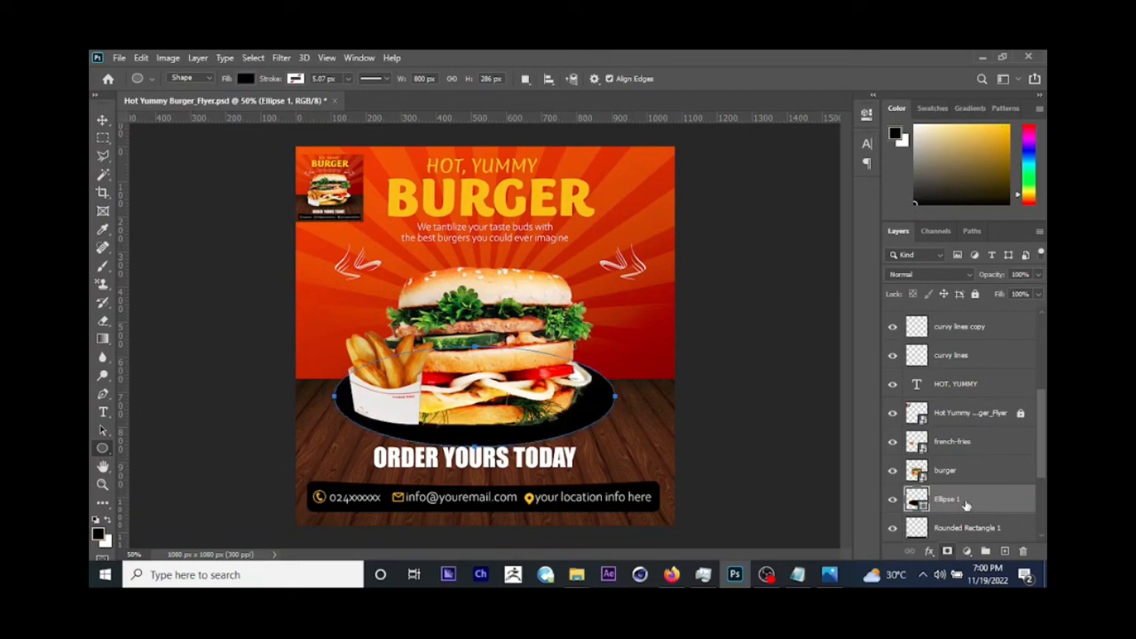
pyautogui.rightClick(966, 504)
pyautogui.click(820, 263)
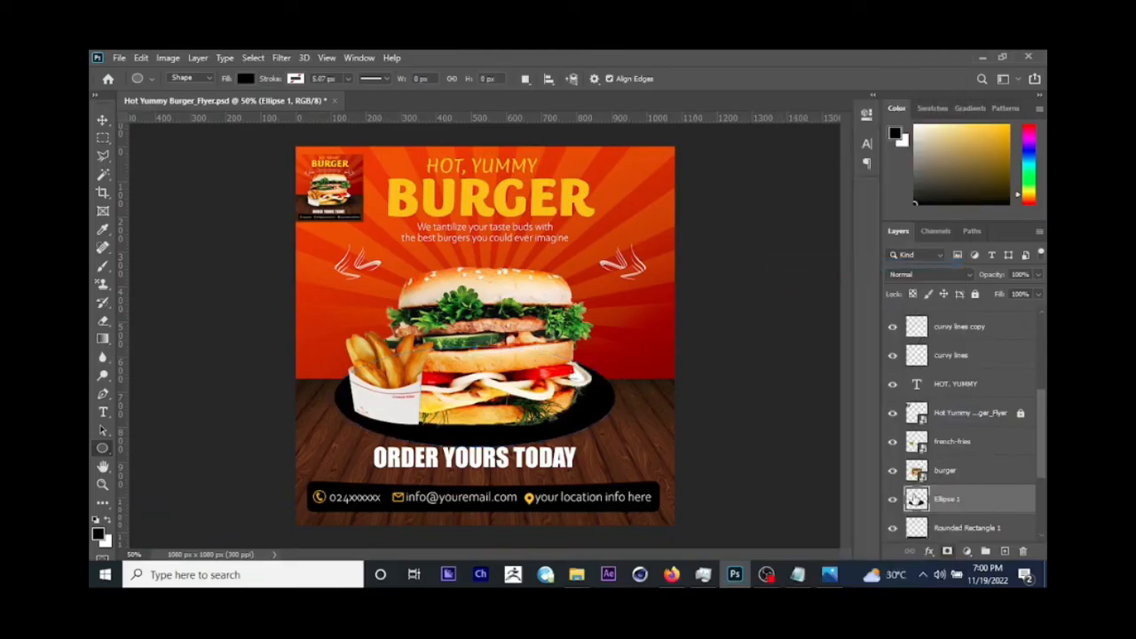
# Step: Stretch the black ellipse downward to about 115.39% height and extend its left side slightly beyond the fries
pyautogui.click(102, 119)
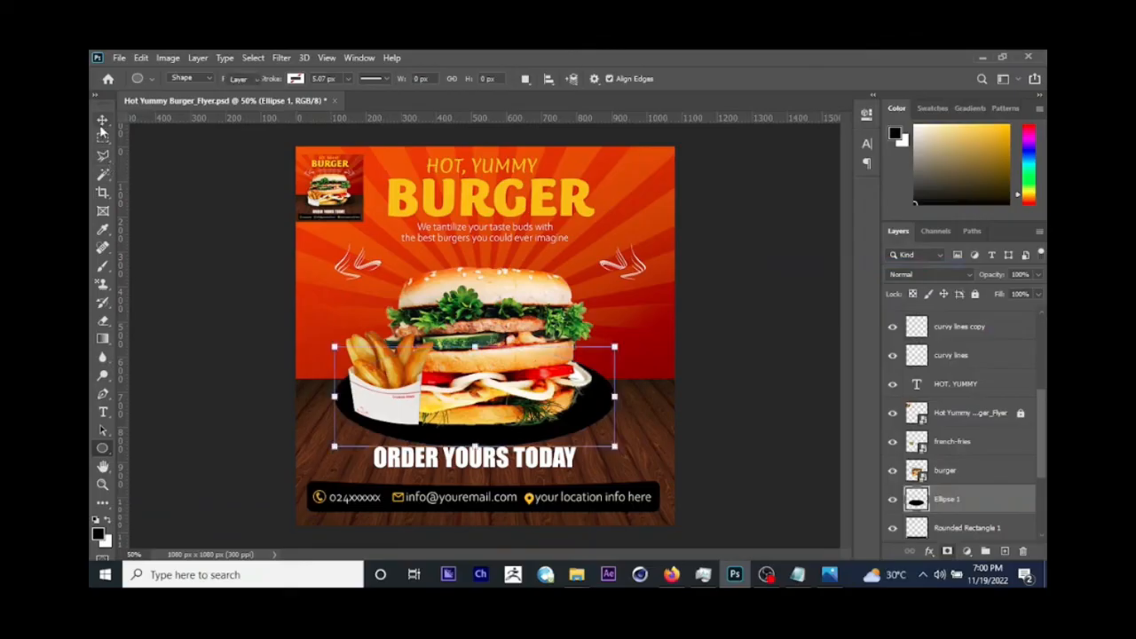
pyautogui.moveTo(474, 448); pyautogui.dragTo(475, 462)
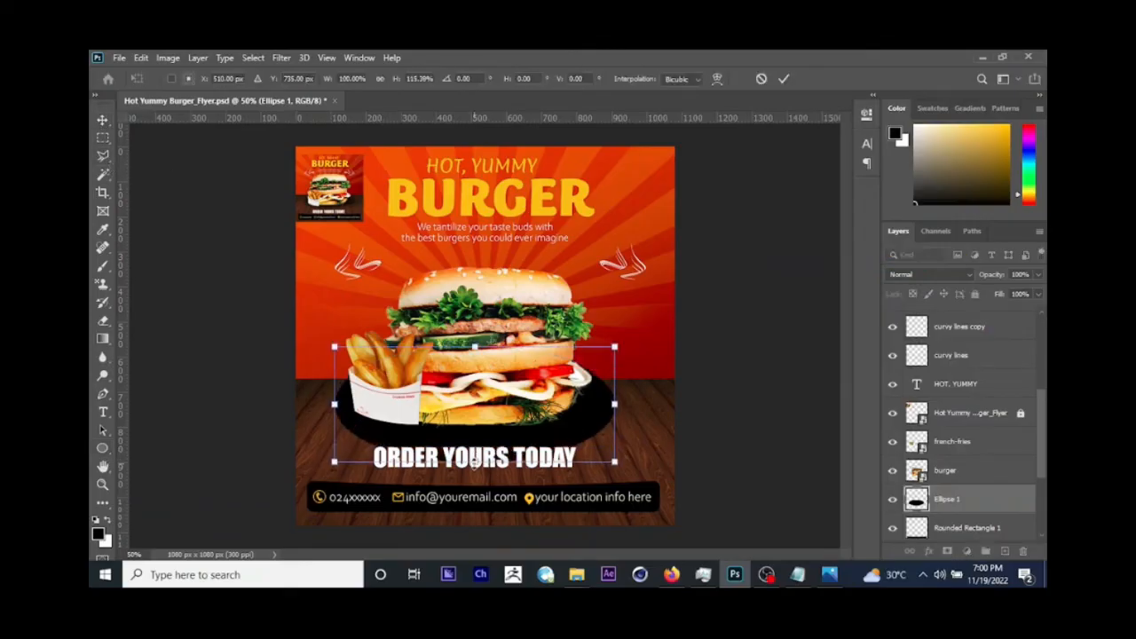
pyautogui.press('Return')
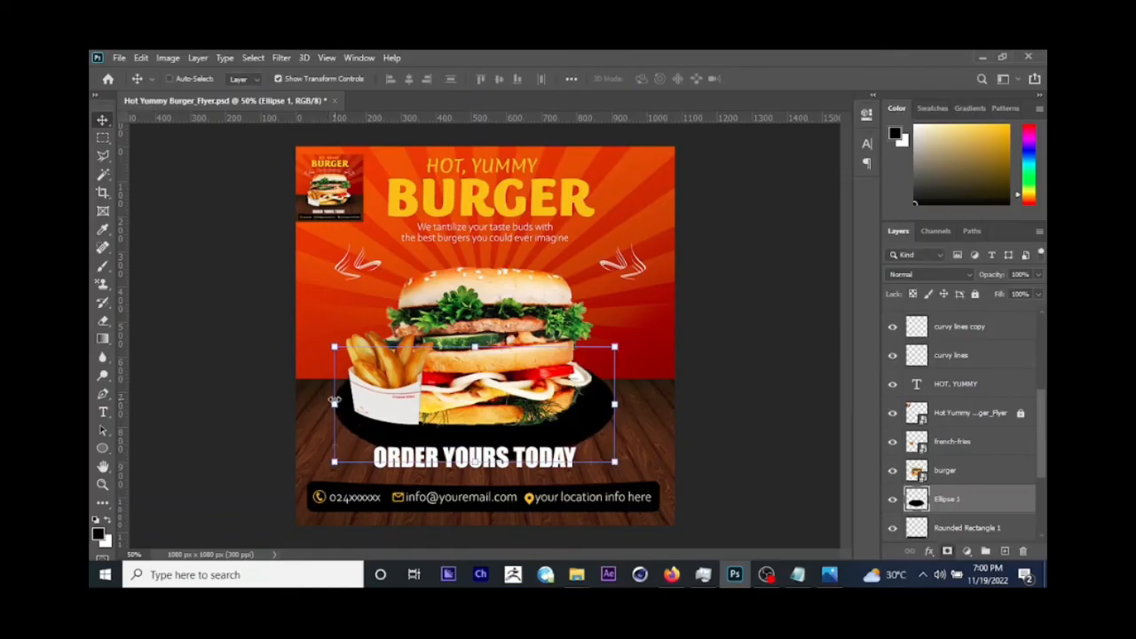
pyautogui.moveTo(333, 403); pyautogui.dragTo(322, 403)
pyautogui.press('Return')
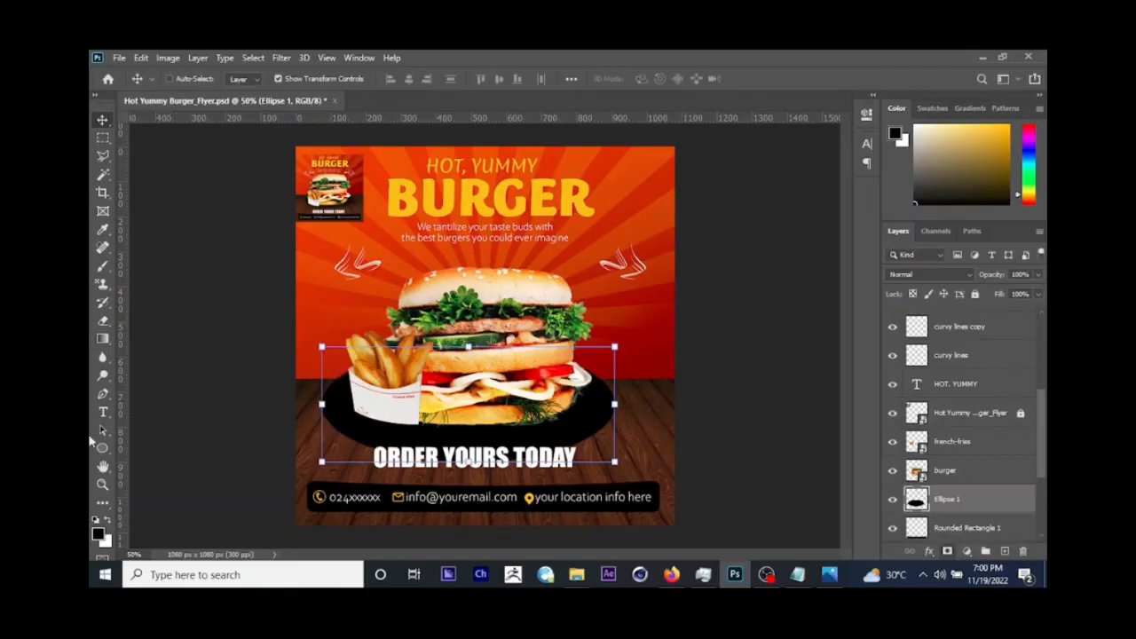
# Step: Erase the black ellipse's left and lower-left edge softly with a 100 px Soft Round eraser at 0% hardness
pyautogui.click(103, 320)
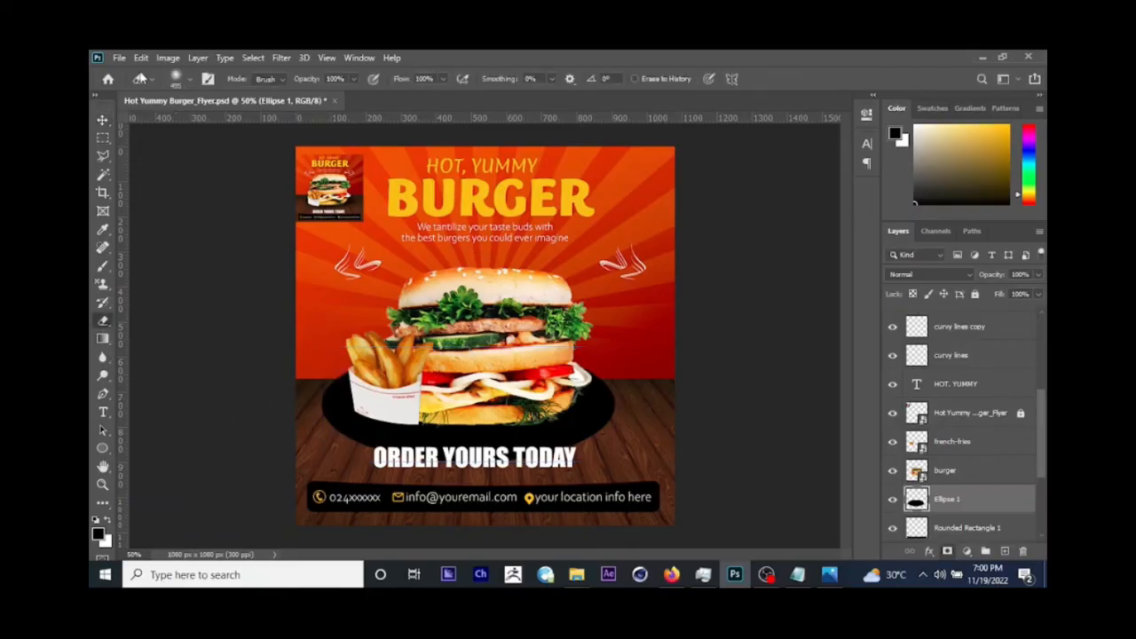
pyautogui.click(189, 80)
pyautogui.click(192, 125)
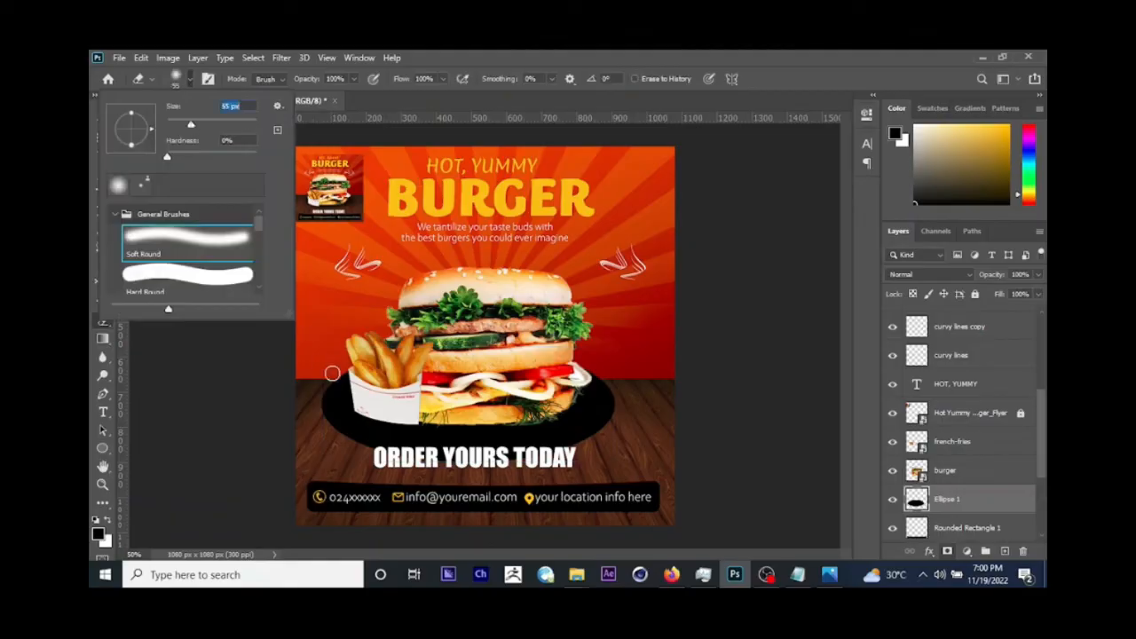
pyautogui.click(214, 125)
pyautogui.moveTo(336, 377)
pyautogui.mouseDown()
pyautogui.moveTo(319, 396)
pyautogui.moveTo(325, 418)
pyautogui.moveTo(380, 458)
pyautogui.mouseUp()
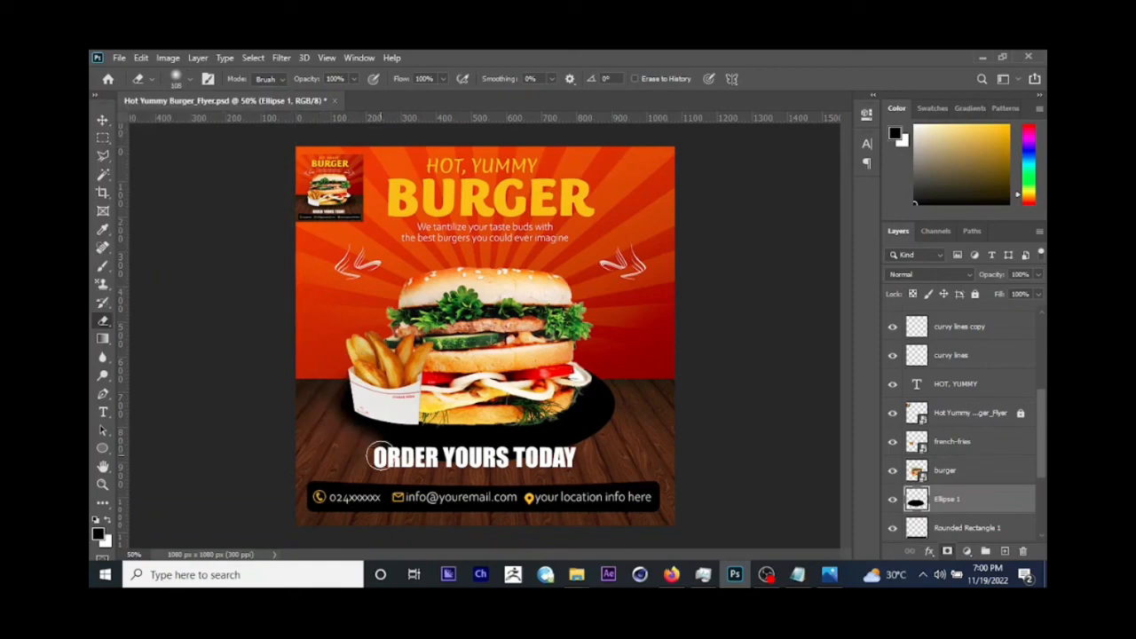
# Step: Enlarge the soft eraser to 158 px and fade the black ellipse's right and lower edges around the burger
pyautogui.click(190, 80)
pyautogui.moveTo(213, 130); pyautogui.dragTo(217, 130)
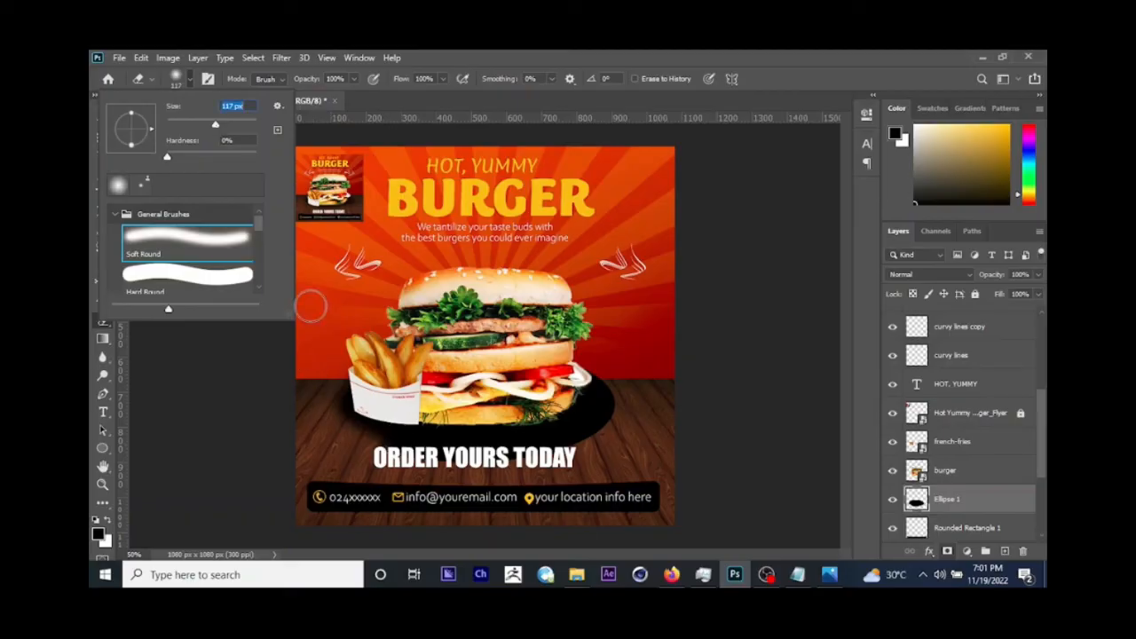
pyautogui.moveTo(217, 131); pyautogui.dragTo(225, 126)
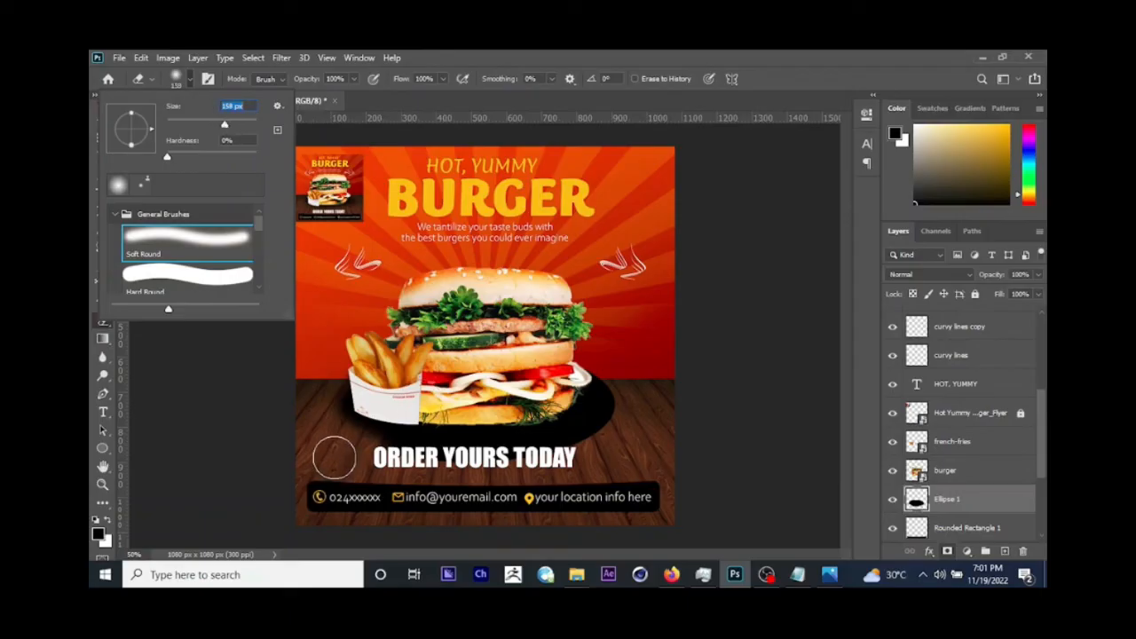
pyautogui.click(334, 457)
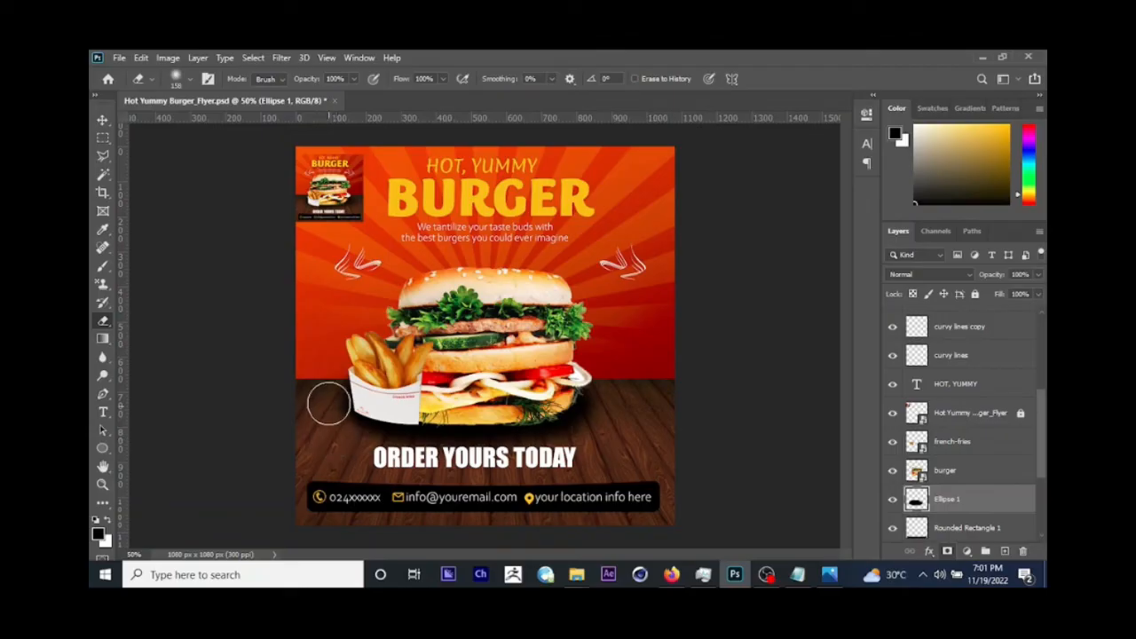
# Step: Stretch the shadow ellipse up and down to slightly over 125% height, and softly erase its left edge
pyautogui.click(102, 119)
pyautogui.moveTo(466, 346); pyautogui.dragTo(468, 330)
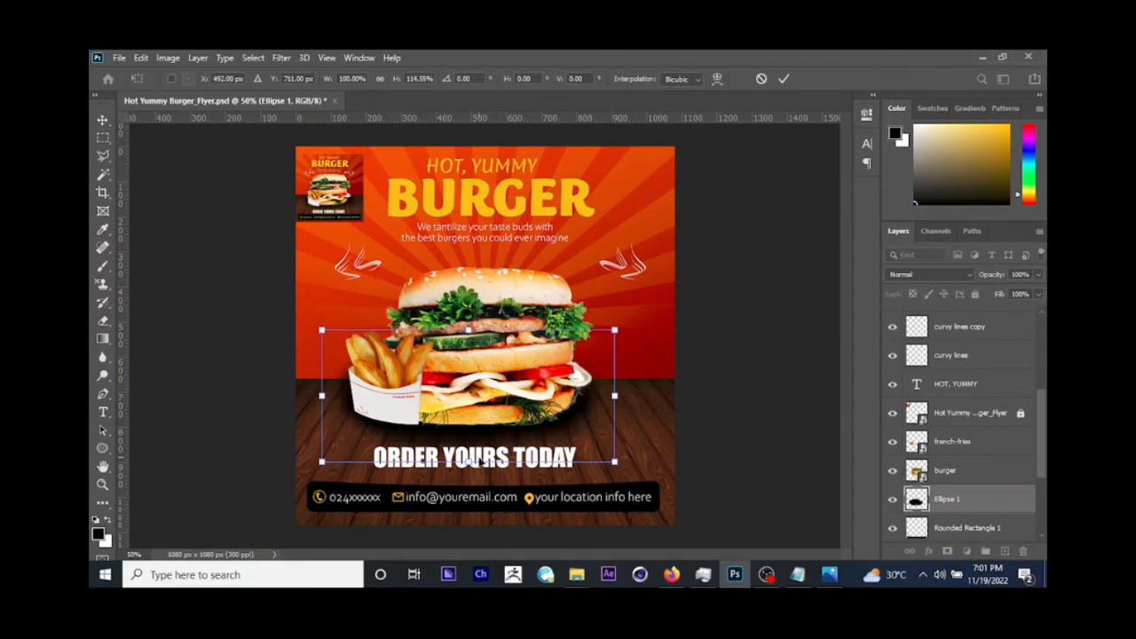
pyautogui.moveTo(468, 462); pyautogui.dragTo(468, 475)
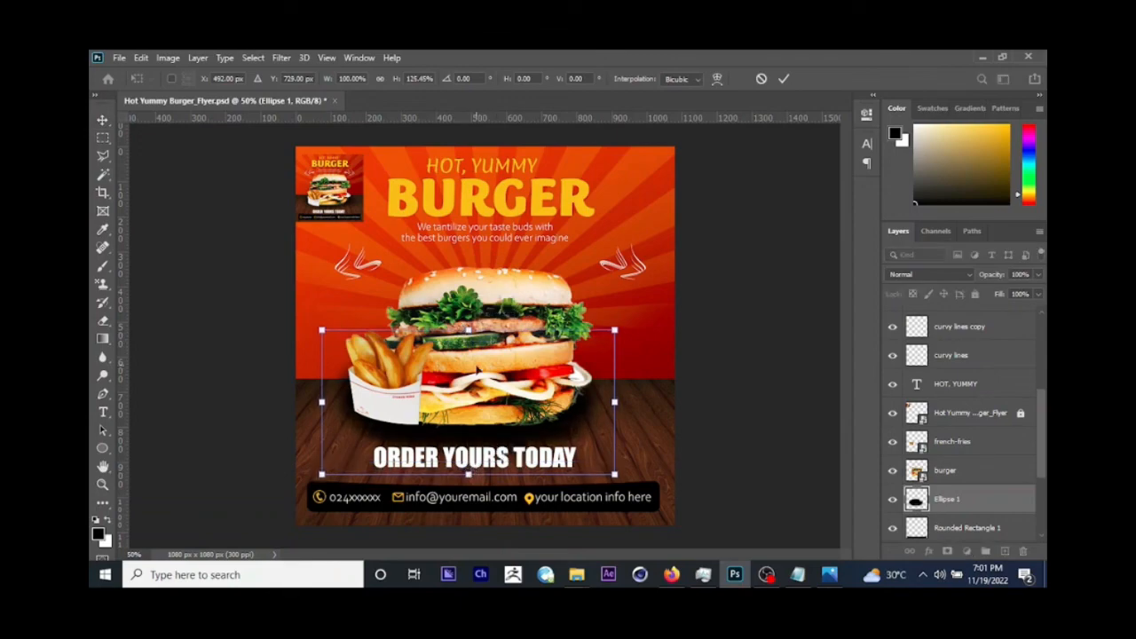
pyautogui.moveTo(468, 330); pyautogui.dragTo(468, 325)
pyautogui.press('Return')
pyautogui.click(104, 321)
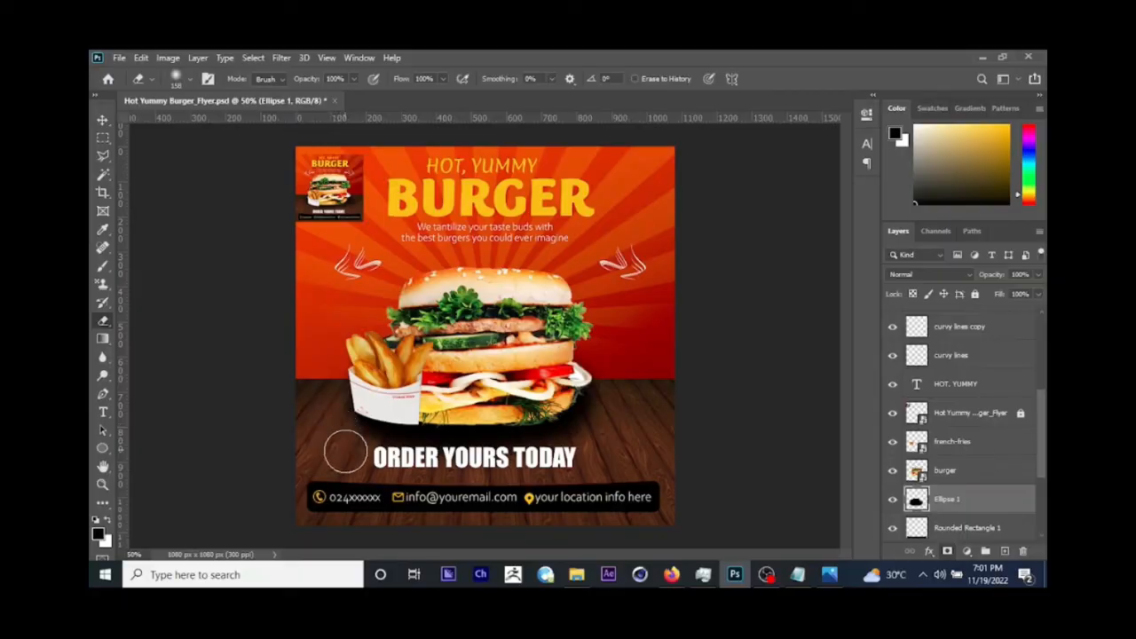
# Step: Lower the shadow layer's opacity to 64% and shorten the shadow from its lower edge to about 92% height
pyautogui.click(103, 119)
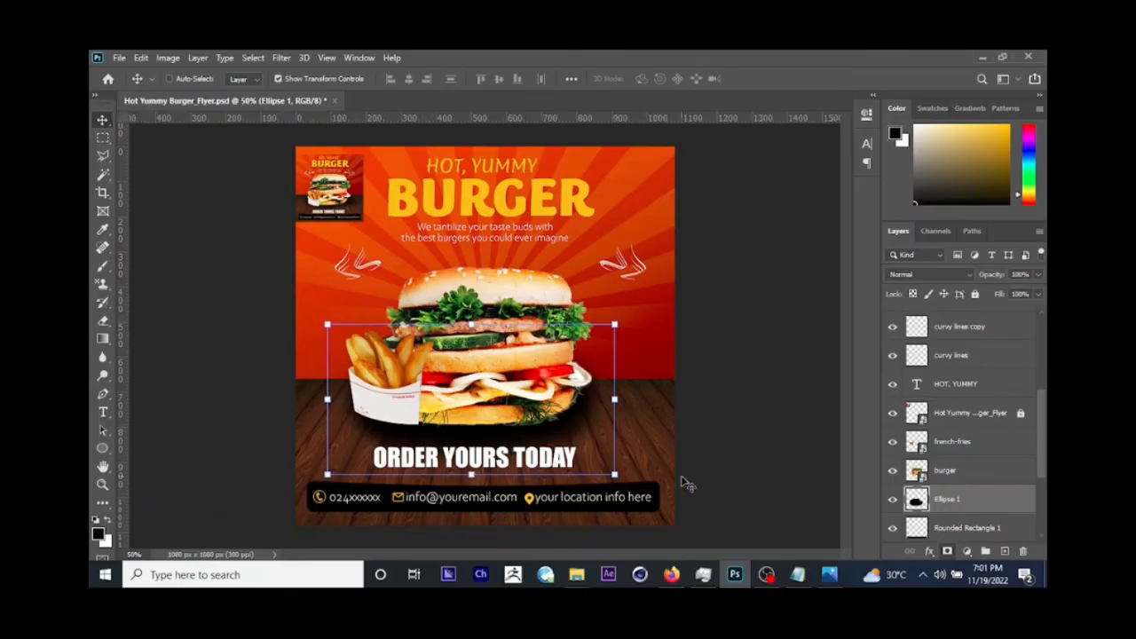
pyautogui.click(1038, 294)
pyautogui.moveTo(1034, 293); pyautogui.dragTo(1013, 294)
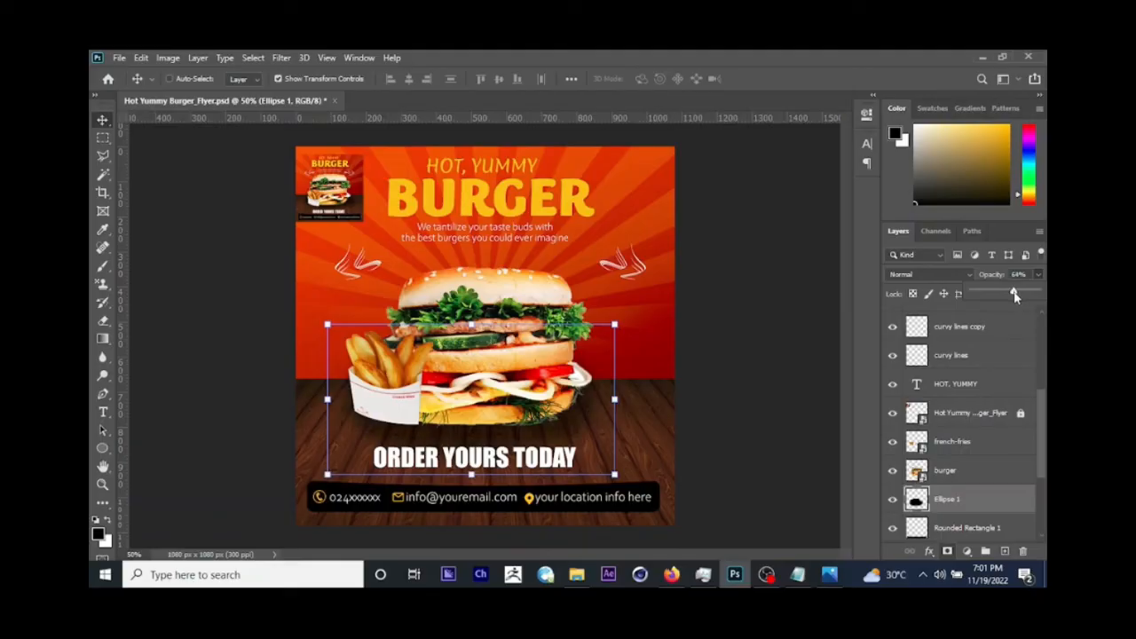
pyautogui.moveTo(471, 475); pyautogui.dragTo(475, 458)
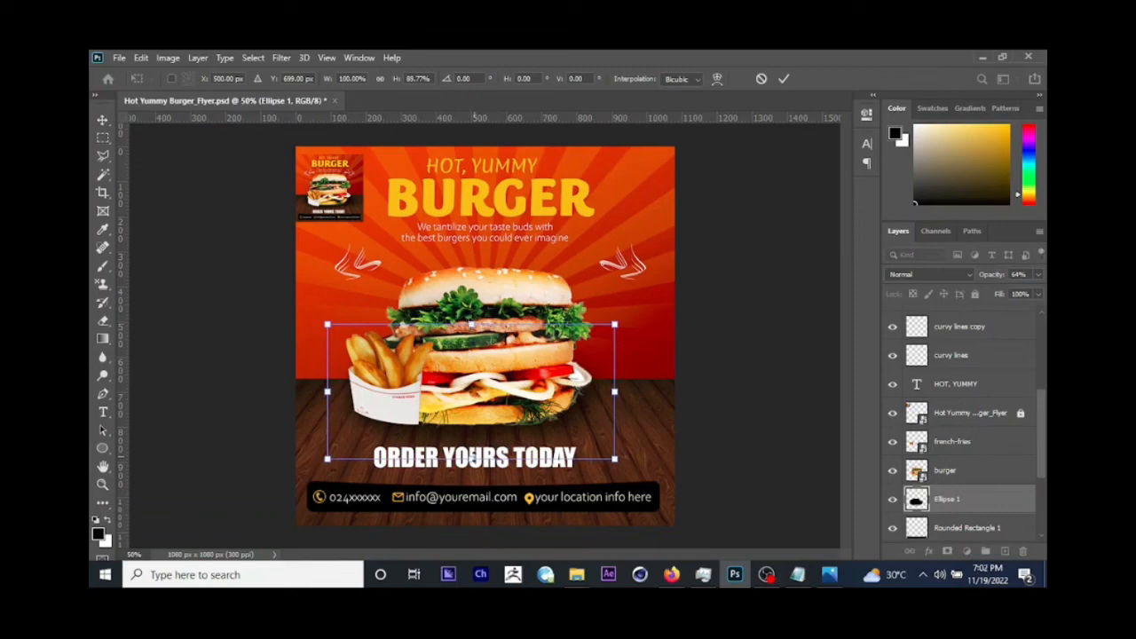
pyautogui.moveTo(474, 458); pyautogui.dragTo(473, 460)
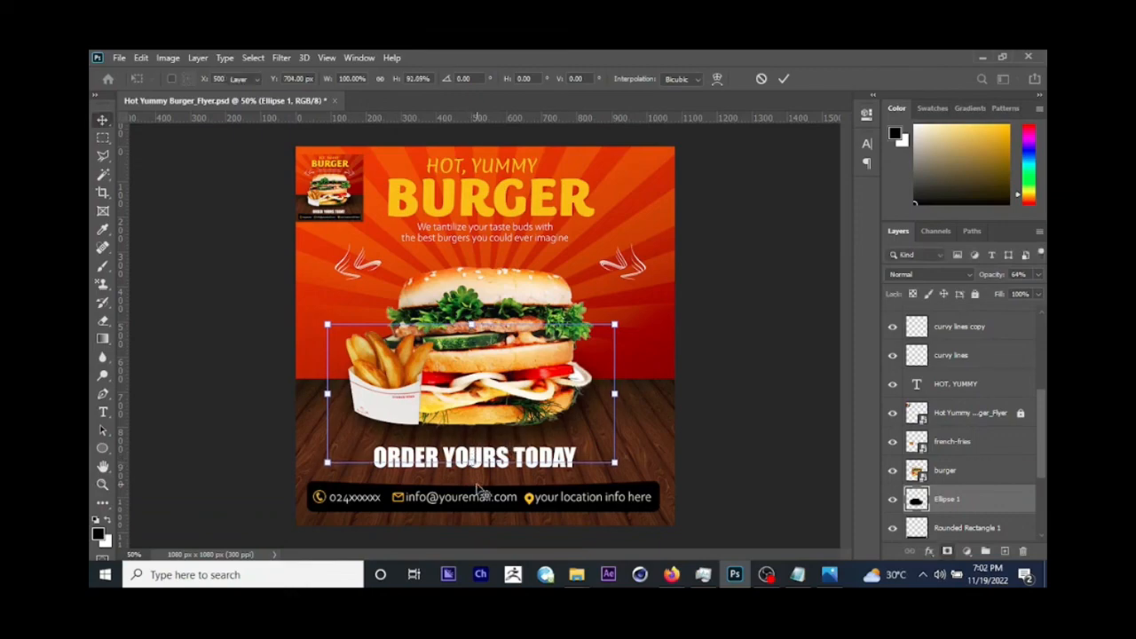
pyautogui.press('Return')
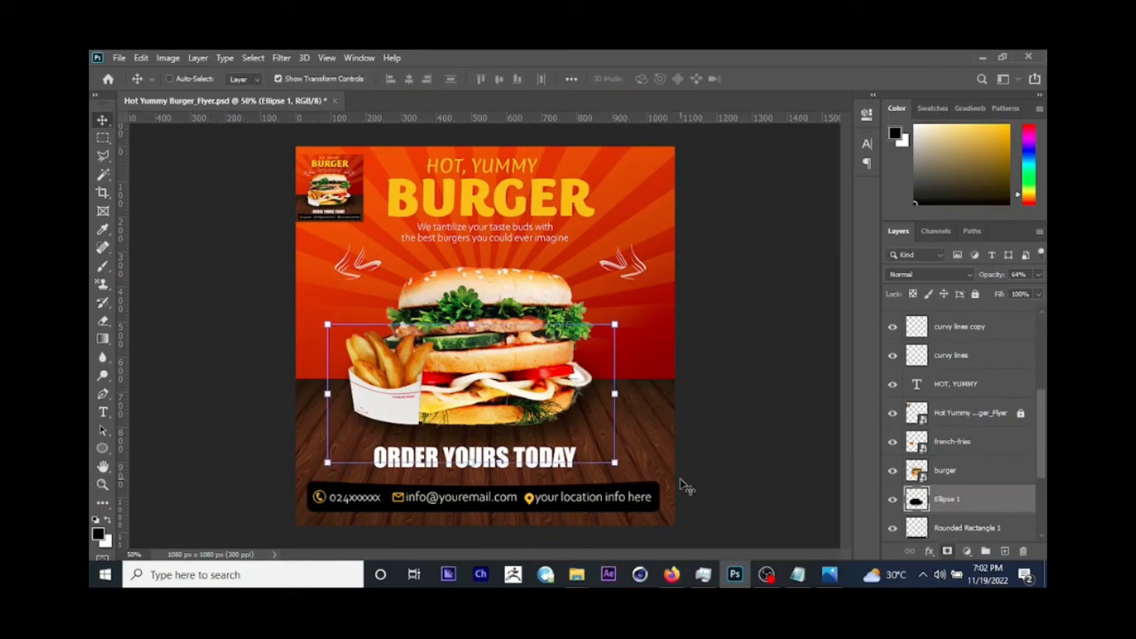
# Step: Raise the opacity of the shadow beneath the burger moderately
pyautogui.click(1038, 275)
pyautogui.moveTo(1013, 290); pyautogui.dragTo(1024, 290)
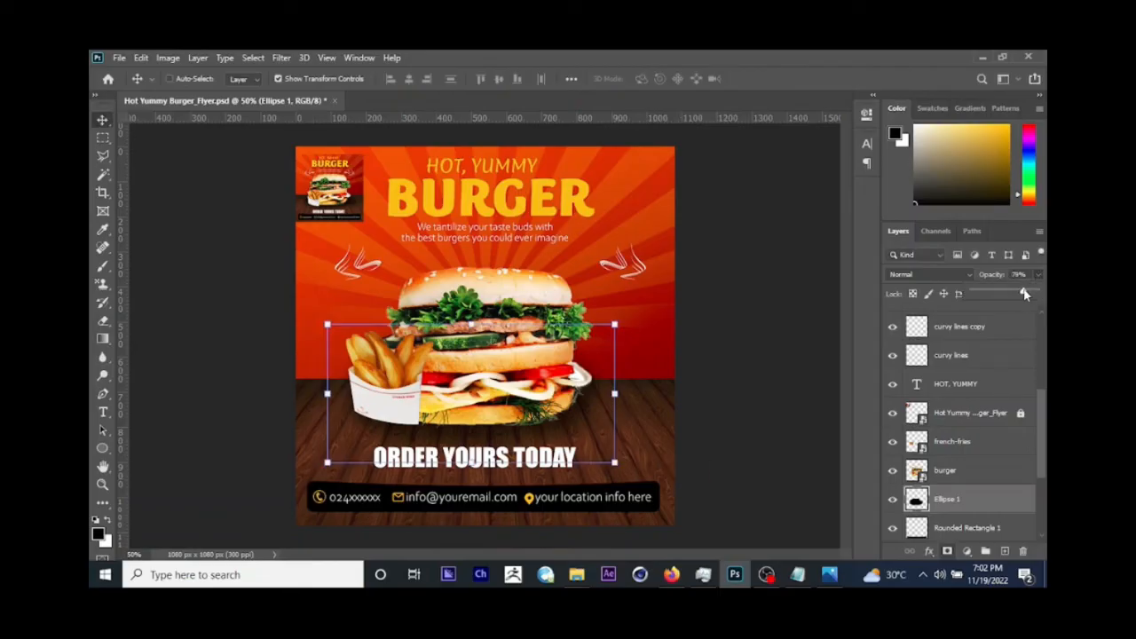
pyautogui.click(786, 352)
# Step: Hide the small reference flyer layer and compare the design with Hot Yummy Burger_Flyer.jpg in the image viewer
pyautogui.click(947, 417)
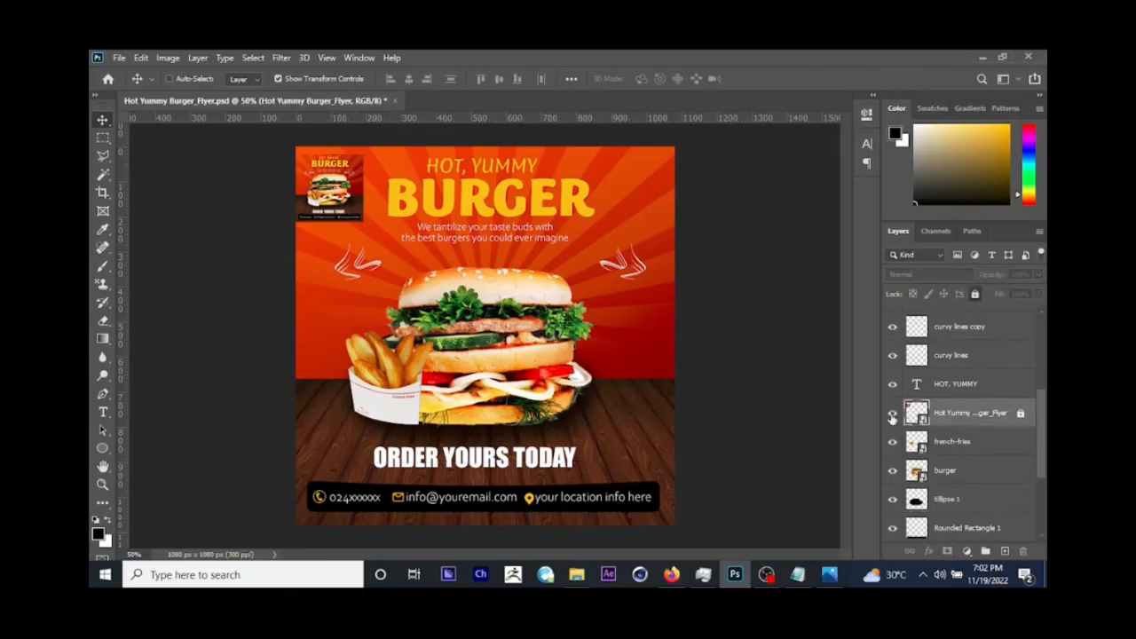
pyautogui.click(892, 414)
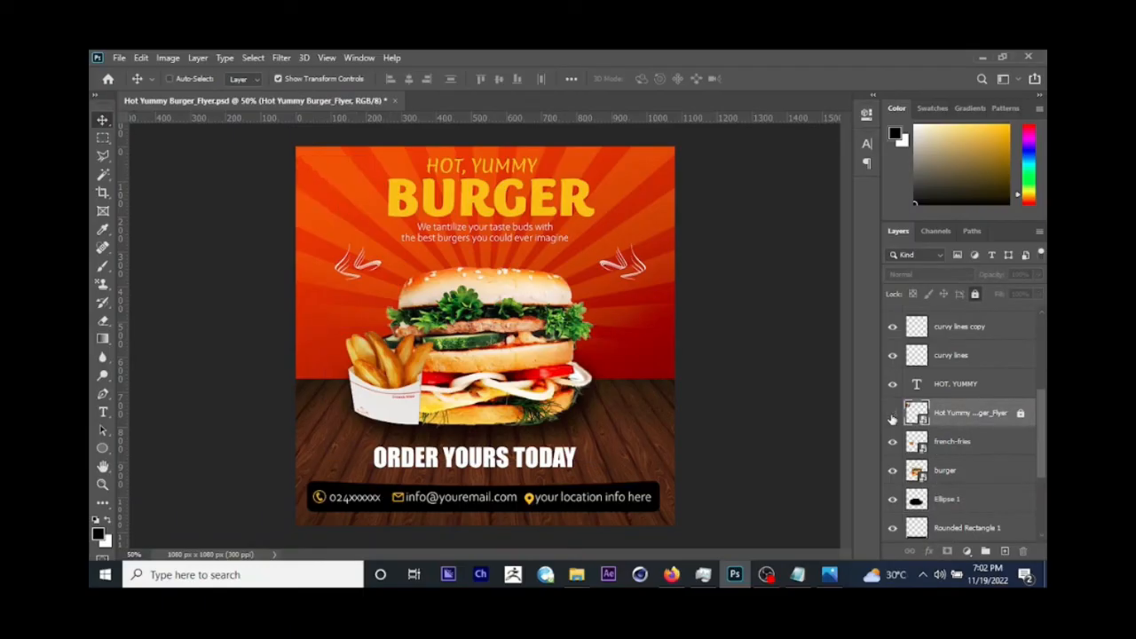
pyautogui.hotkey('ctrl', '+')
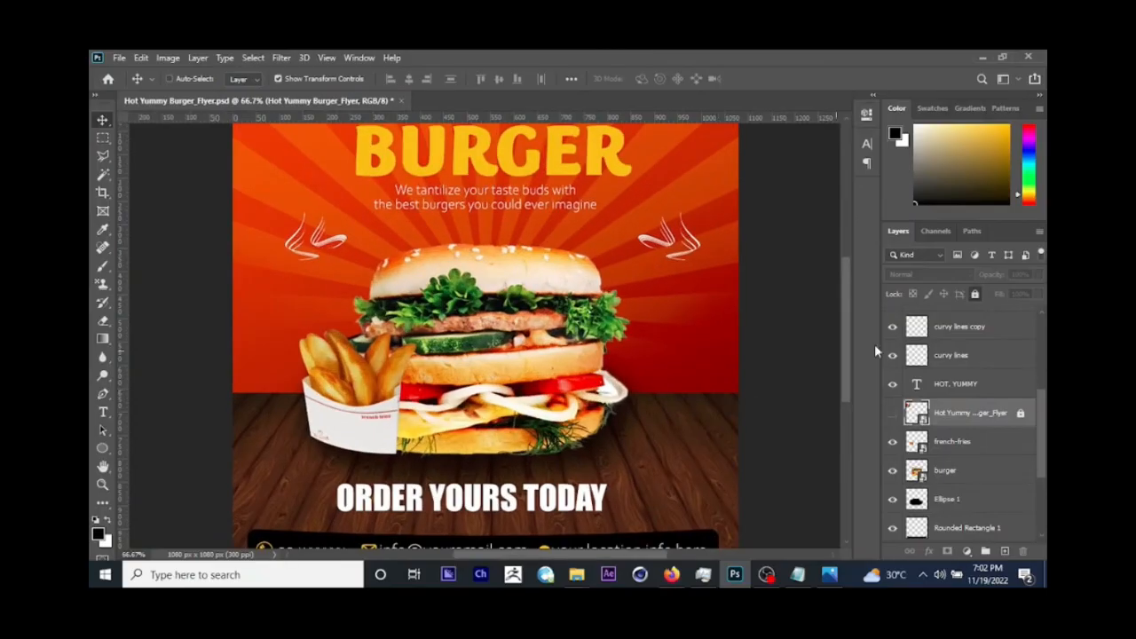
pyautogui.scroll(3, 844, 315)
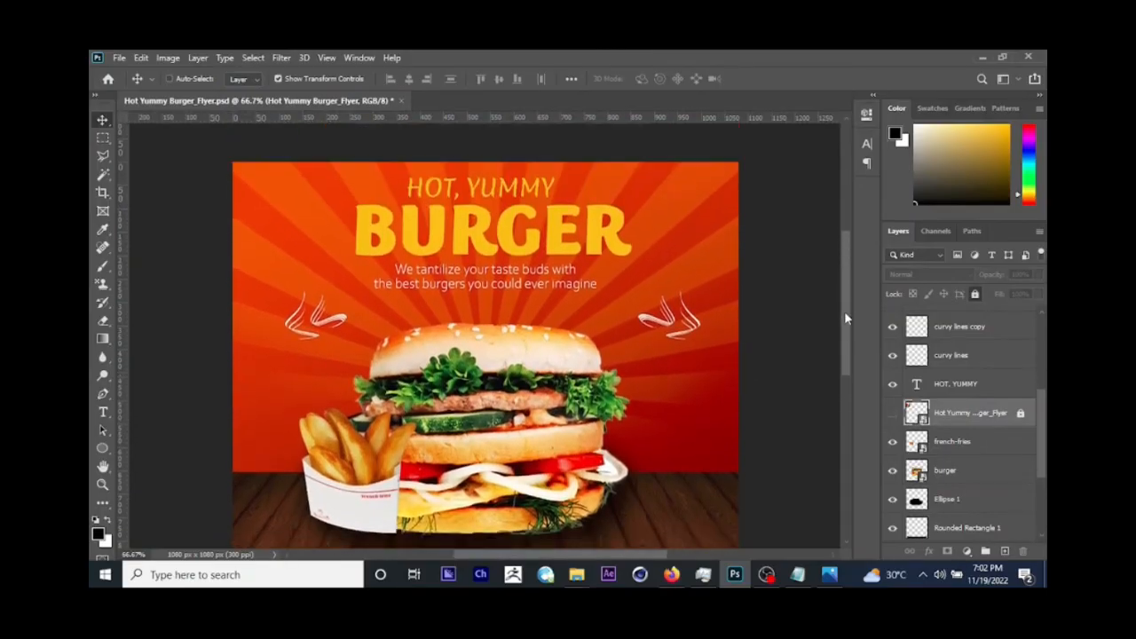
pyautogui.scroll(-1, 845, 319)
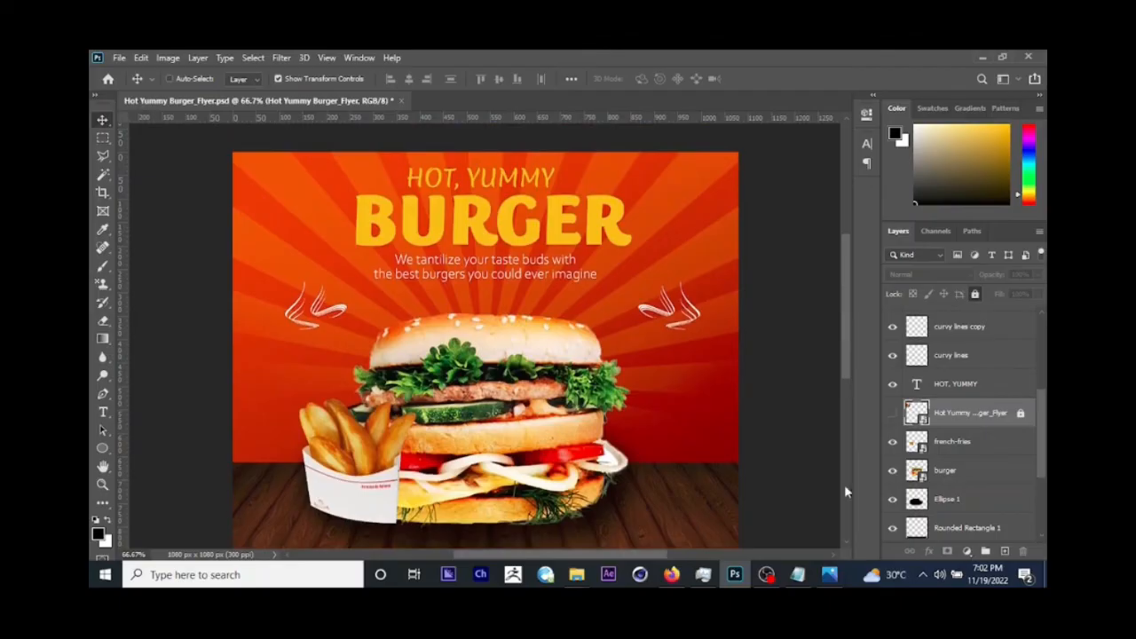
pyautogui.click(832, 574)
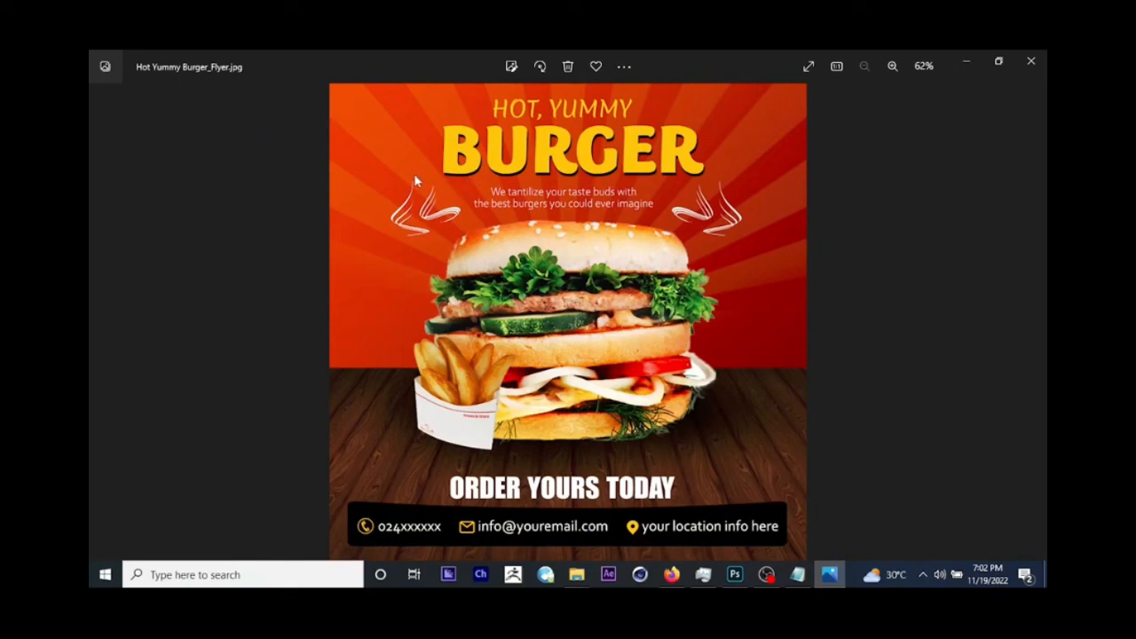
pyautogui.click(969, 60)
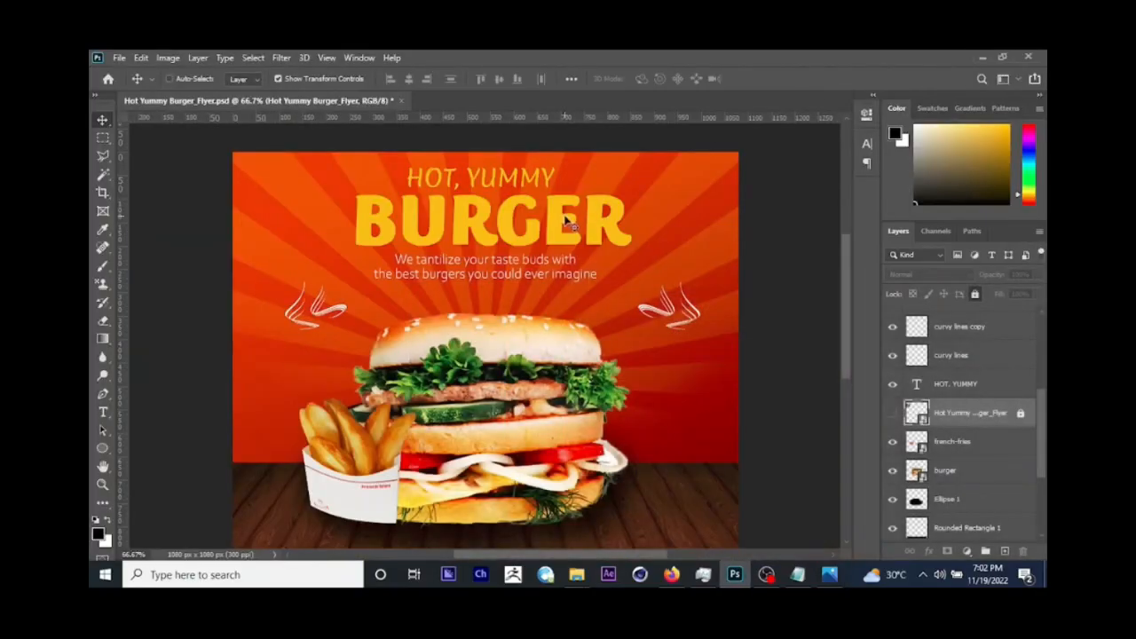
# Step: Duplicate the BURGER title text layer
pyautogui.rightClick(560, 227)
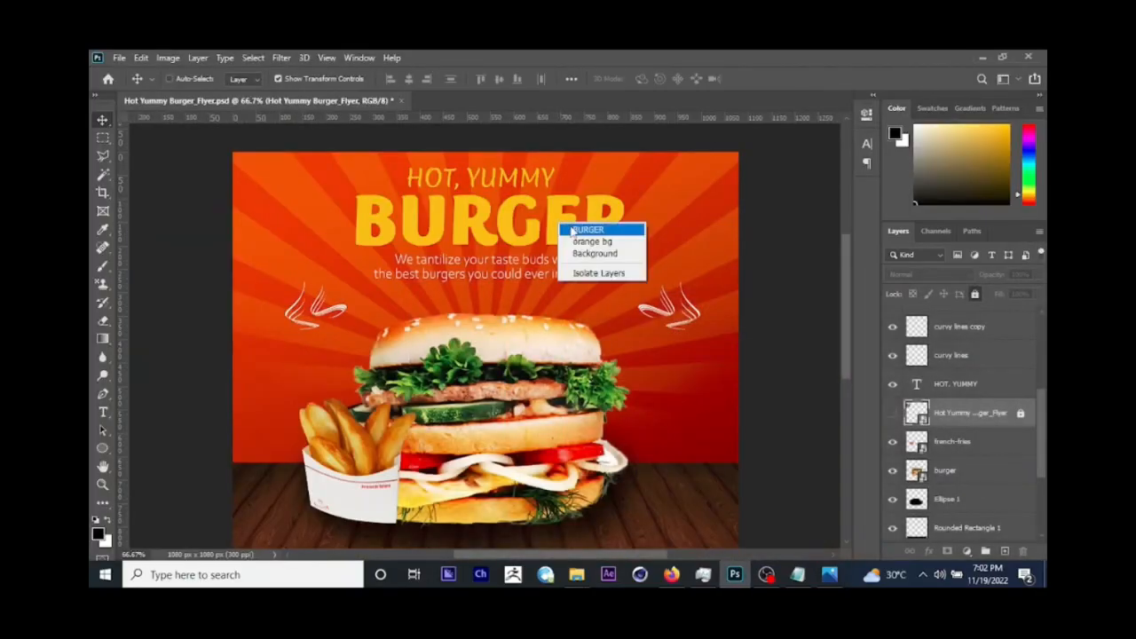
pyautogui.click(575, 230)
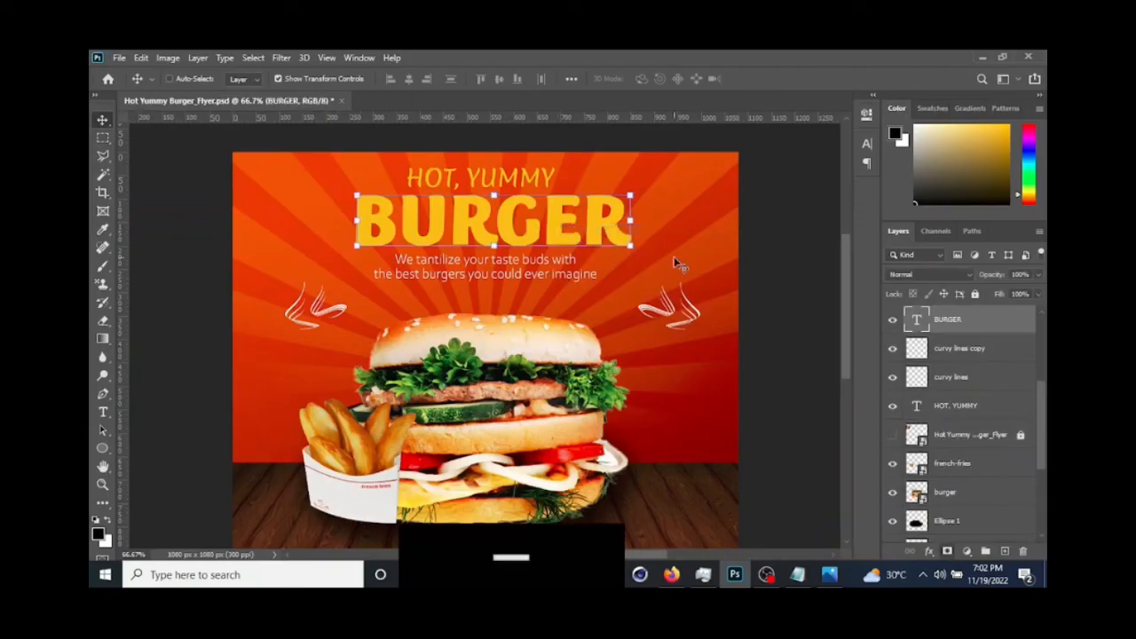
pyautogui.press('ctrl')
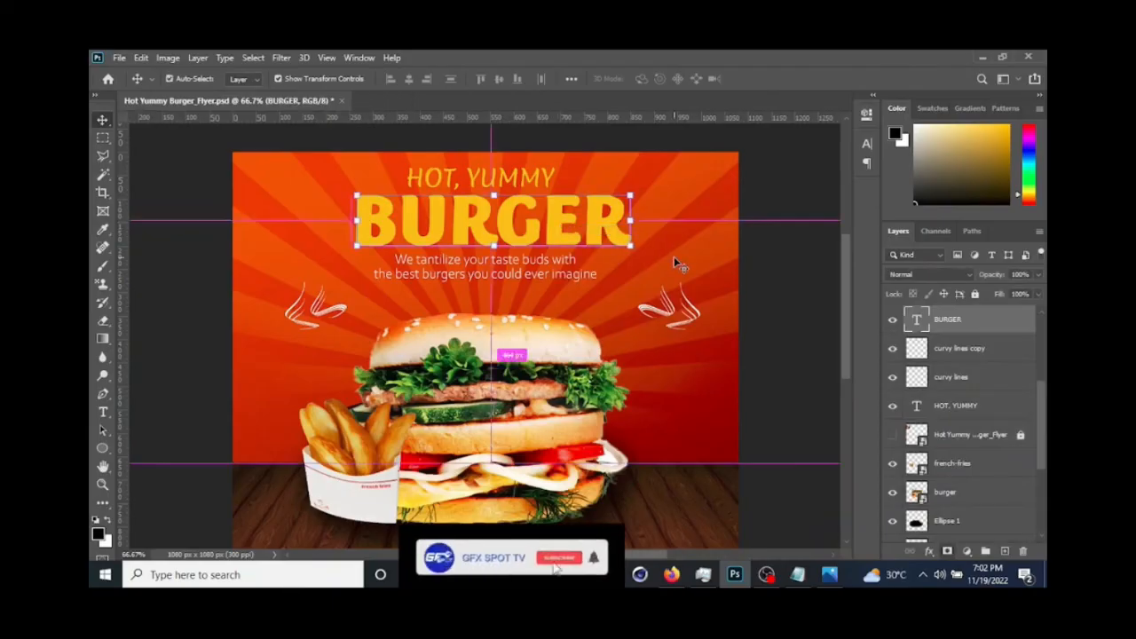
pyautogui.hotkey('ctrl', 'j')
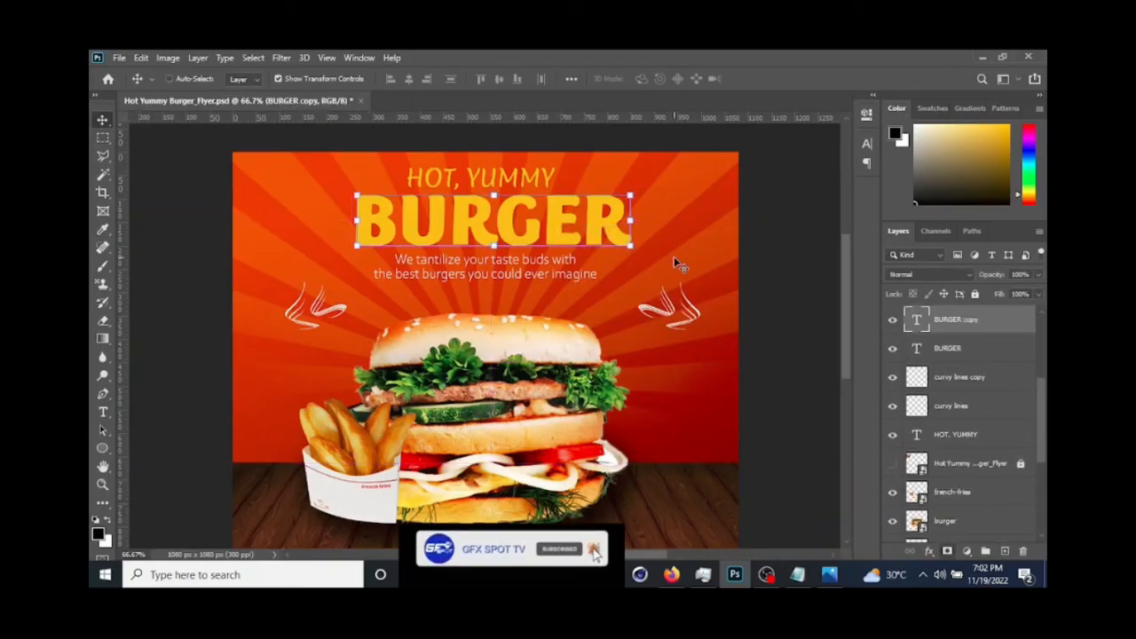
# Step: Fill the original BURGER text layer, beneath its copy, with black
pyautogui.click(957, 350)
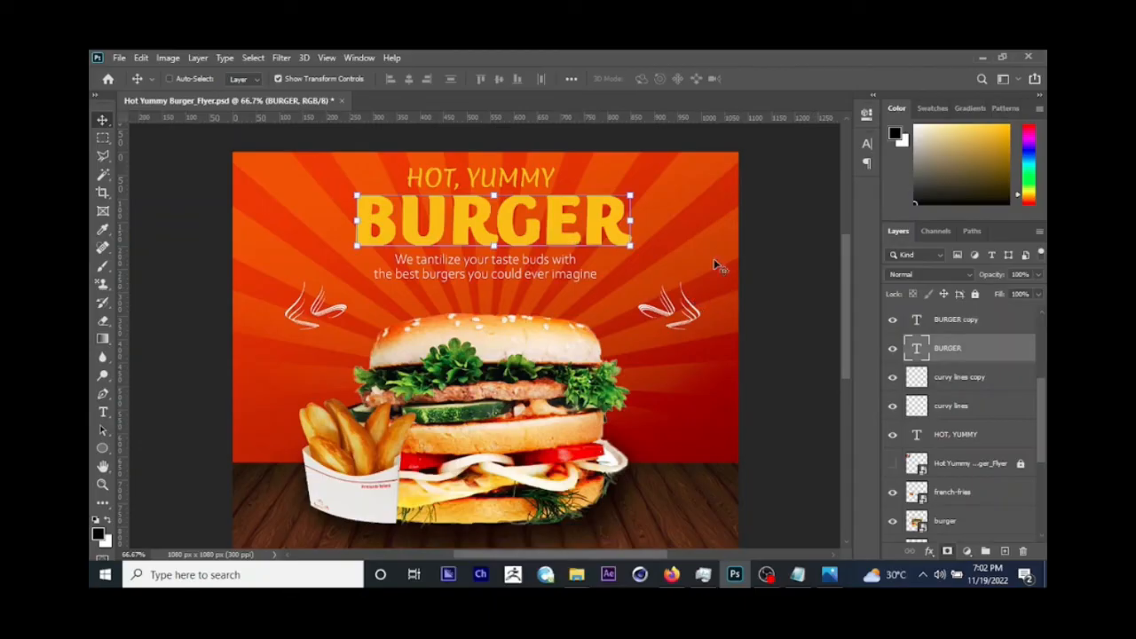
pyautogui.click(927, 188)
pyautogui.moveTo(927, 188); pyautogui.dragTo(899, 233)
pyautogui.hotkey('alt', 'Delete')
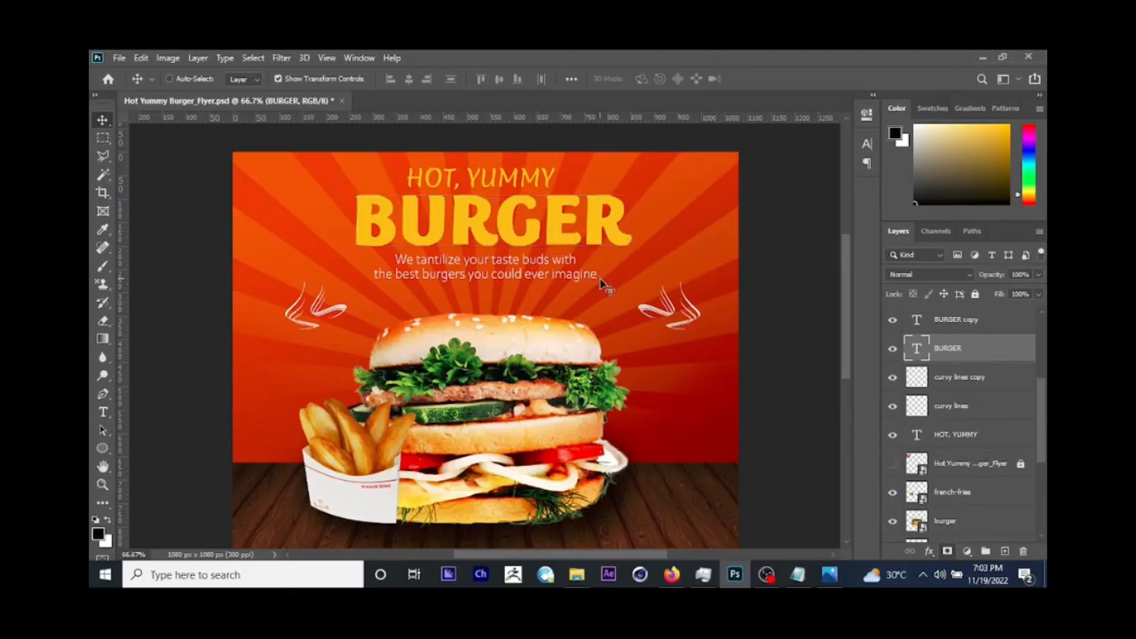
# Step: Nudge the black BURGER text a few pixels right and down to form an offset shadow behind the yellow title
pyautogui.press('Right')
pyautogui.press('Right')
pyautogui.press('Right')
pyautogui.press('Right')
pyautogui.press('Right')
pyautogui.press('Right')
pyautogui.press('Down')
pyautogui.press('Down')
pyautogui.press('Down')
pyautogui.press('Down')
pyautogui.press('Down')
pyautogui.press('Down')
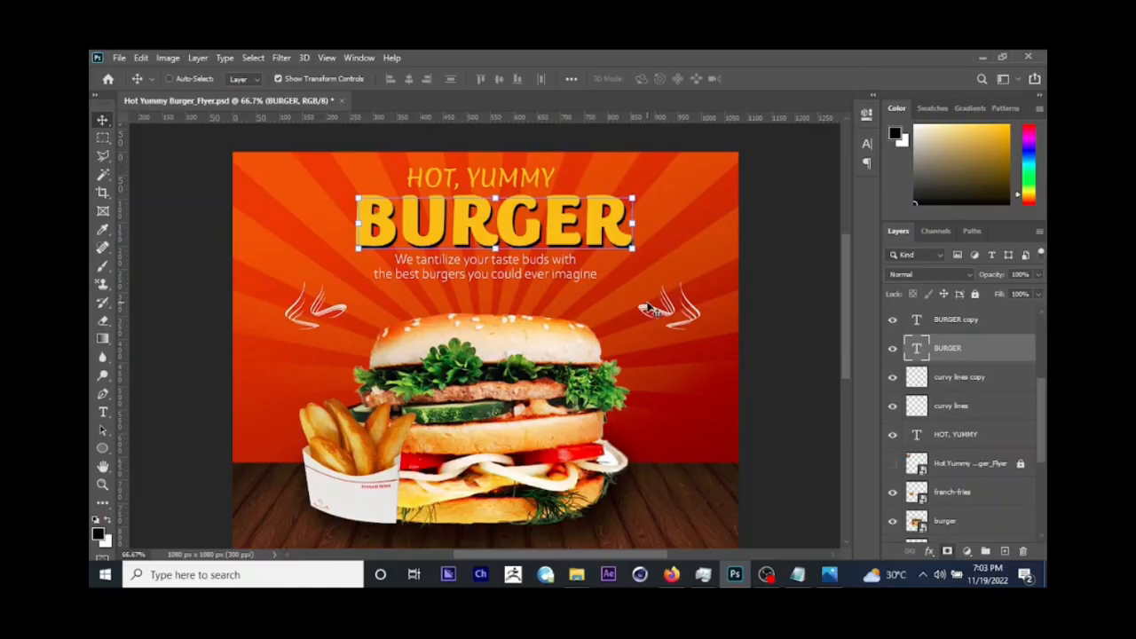
# Step: Compare the flyer with the reference image in the image viewer and select the "We tantilize your taste buds" tagline layer
pyautogui.click(829, 574)
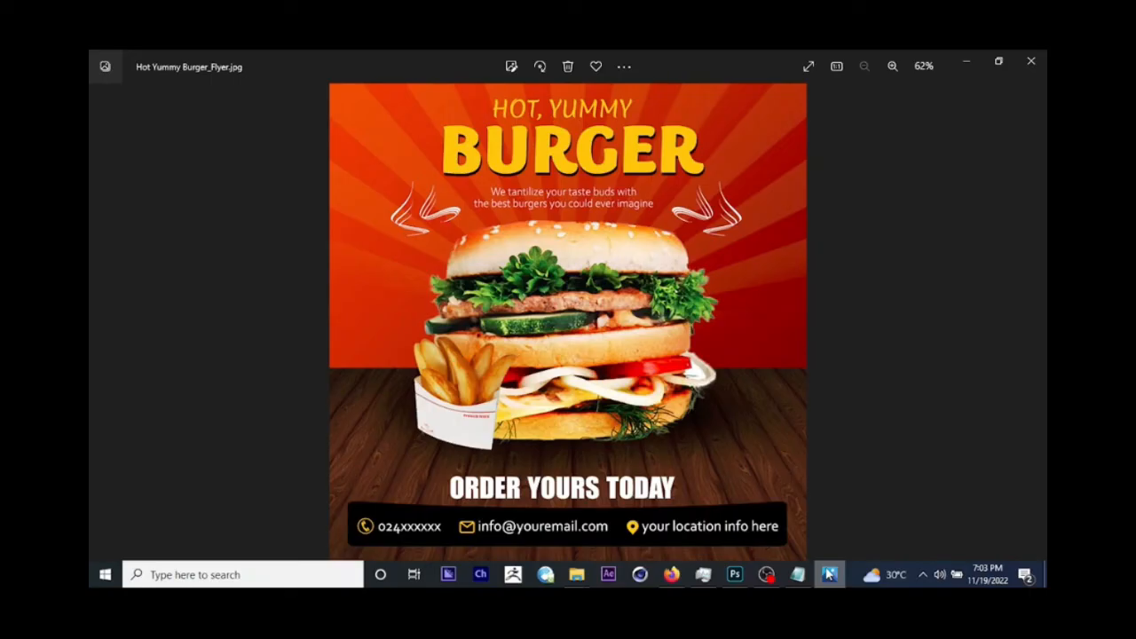
pyautogui.click(735, 574)
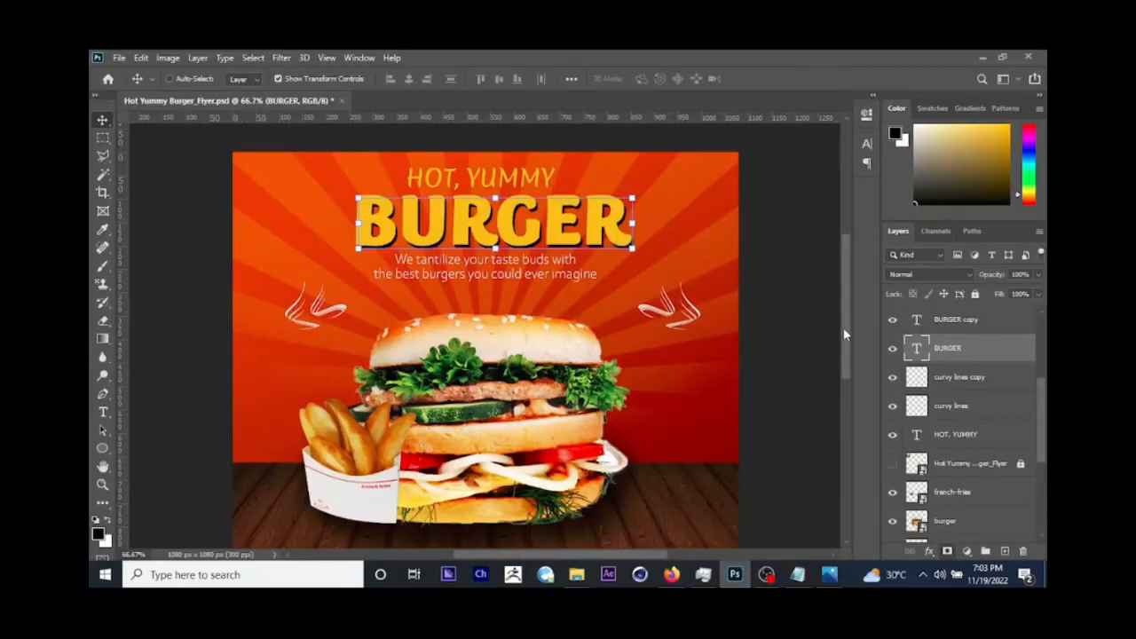
pyautogui.scroll(-3, 840, 351)
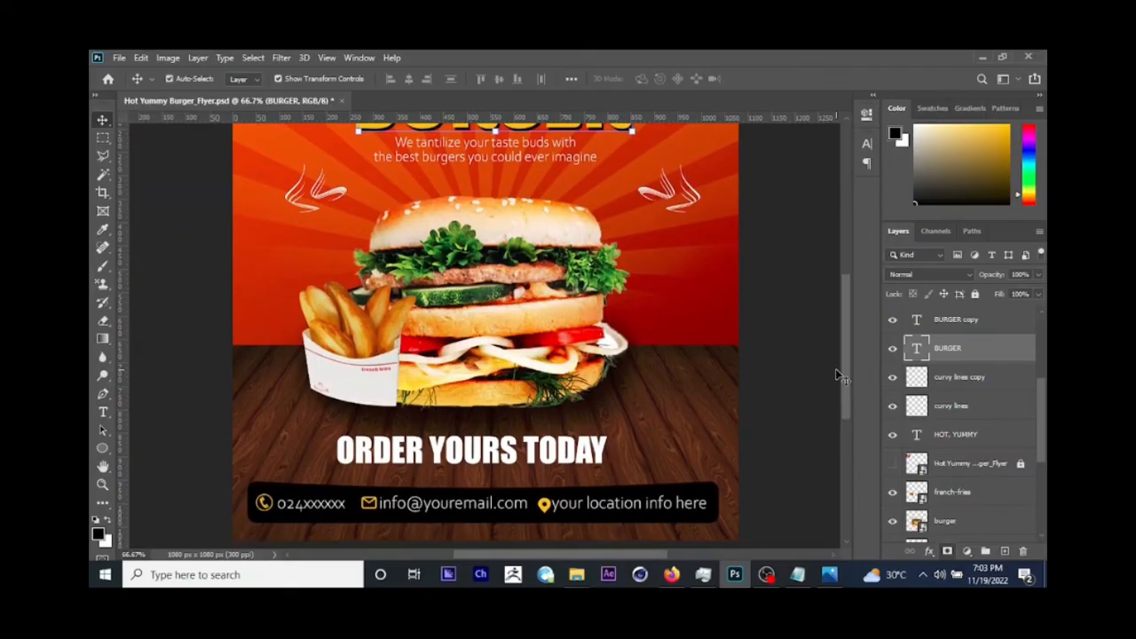
pyautogui.hotkey('ctrl', '-')
pyautogui.rightClick(484, 220)
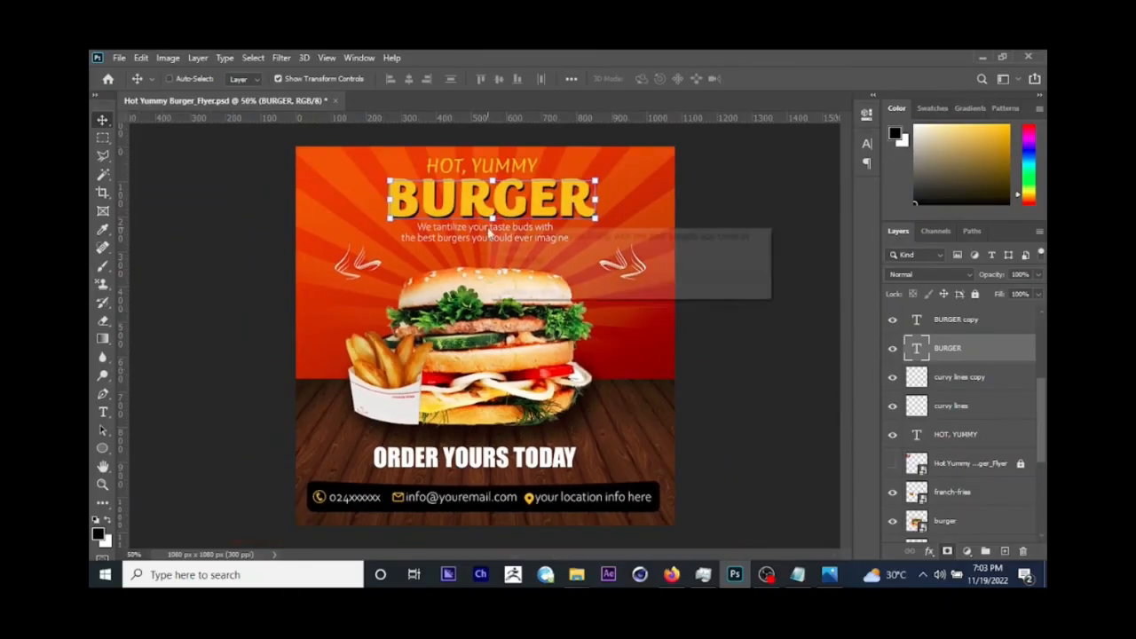
pyautogui.click(550, 233)
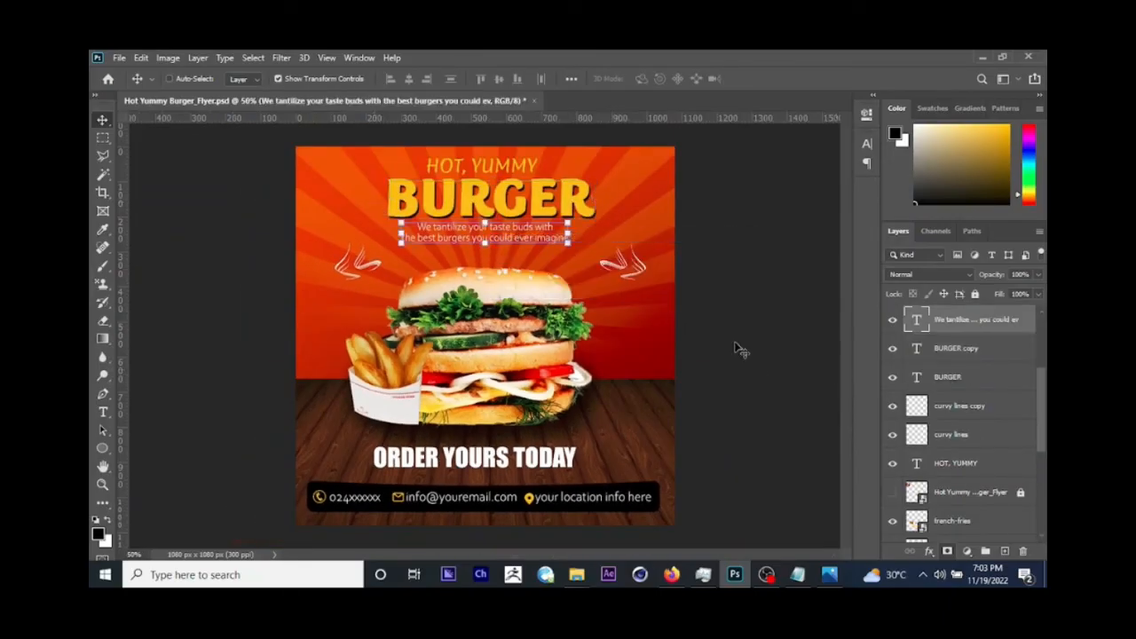